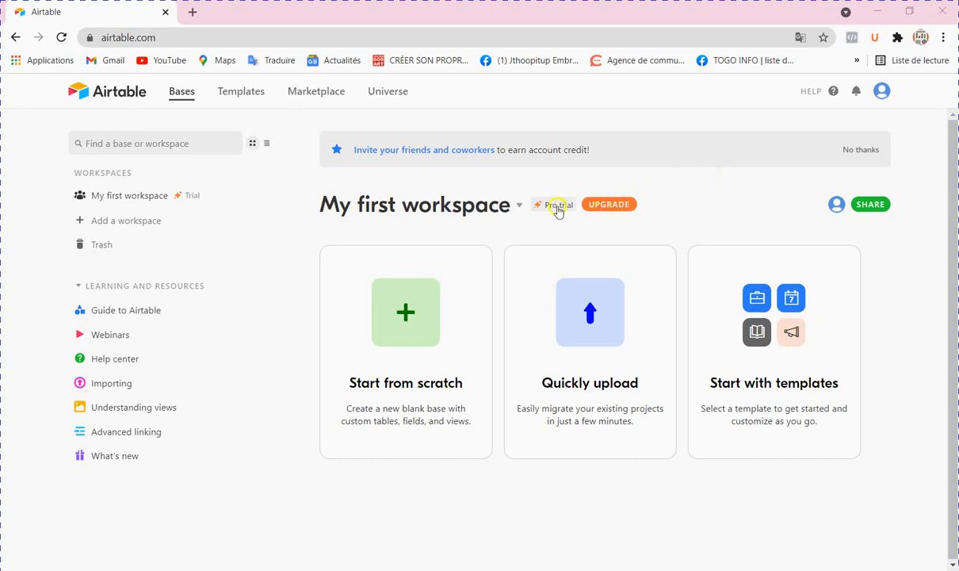
Look over the account options of the Airtable profile, close them and reload the workspace home page
left_click(286, 392)
left_click(881, 103)
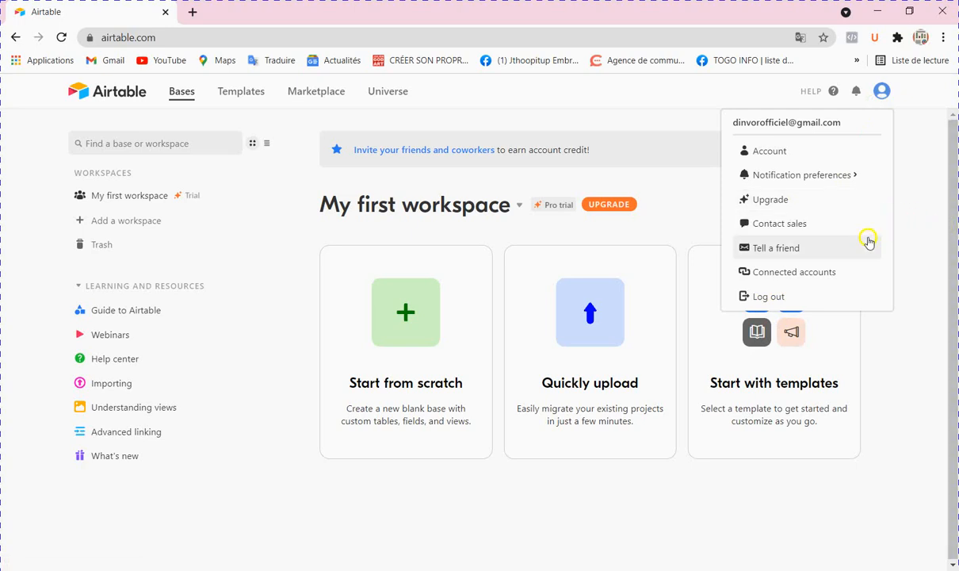
left_click(366, 504)
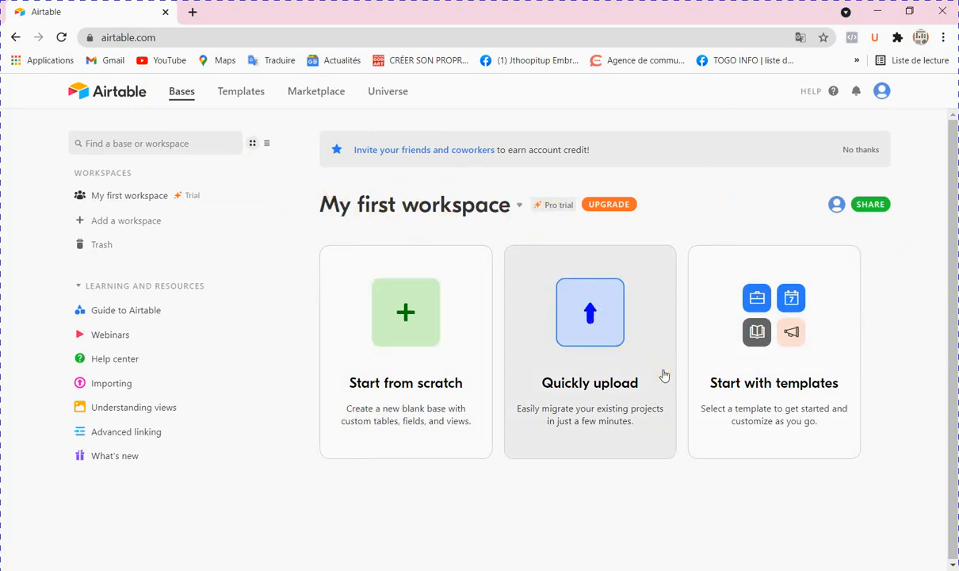
left_click(114, 97)
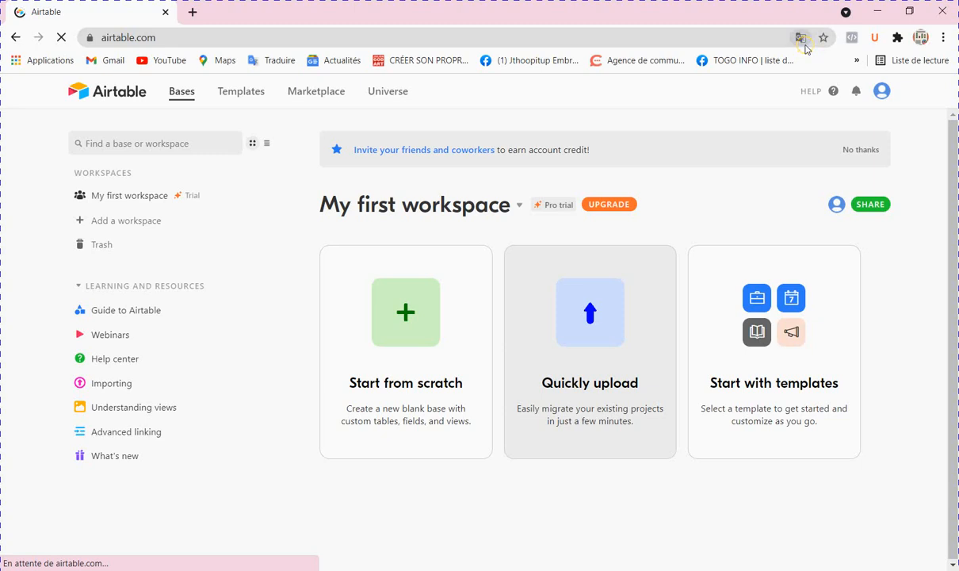
Open the browser's extensions page from its settings and view where the Chrome Web Store link is
left_click(943, 37)
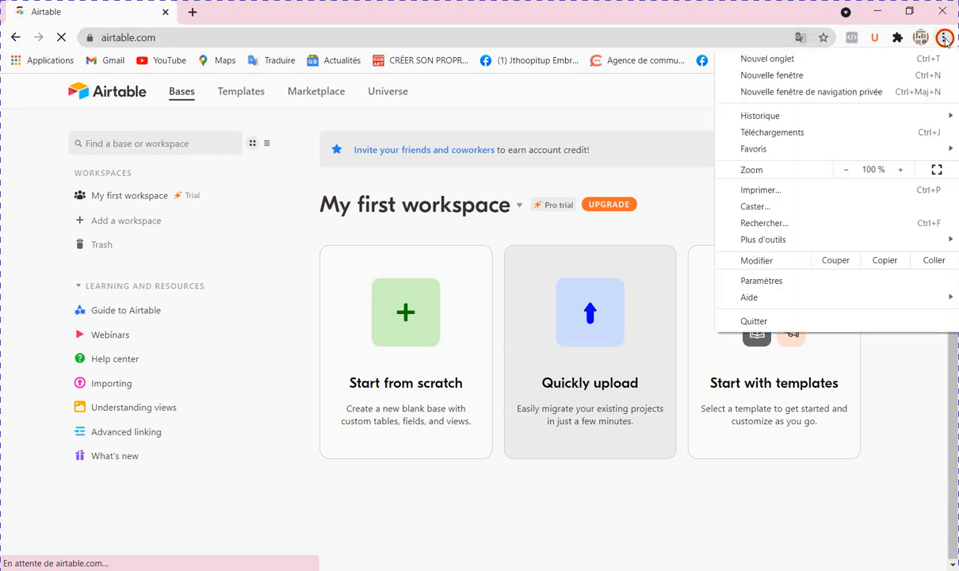
left_click(773, 281)
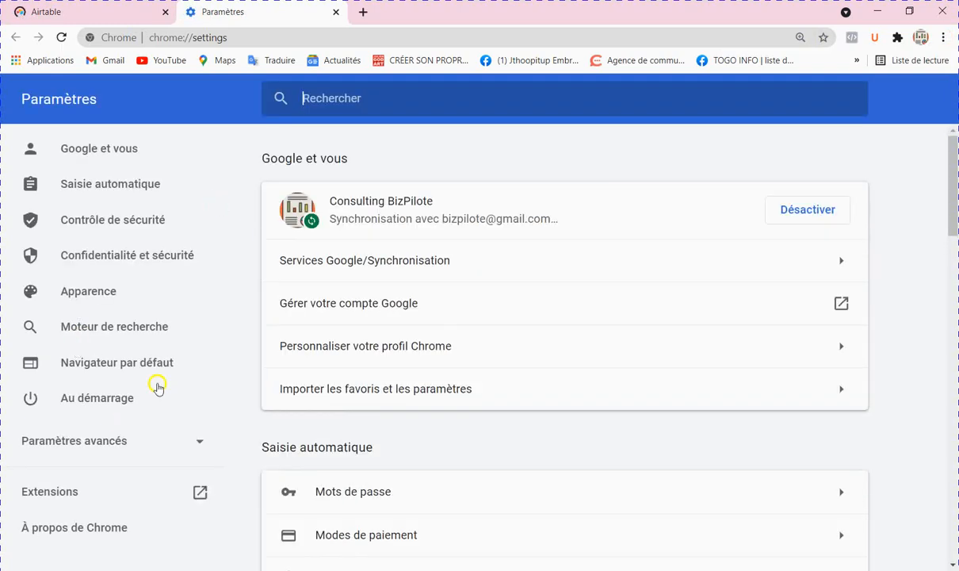
left_click(92, 501)
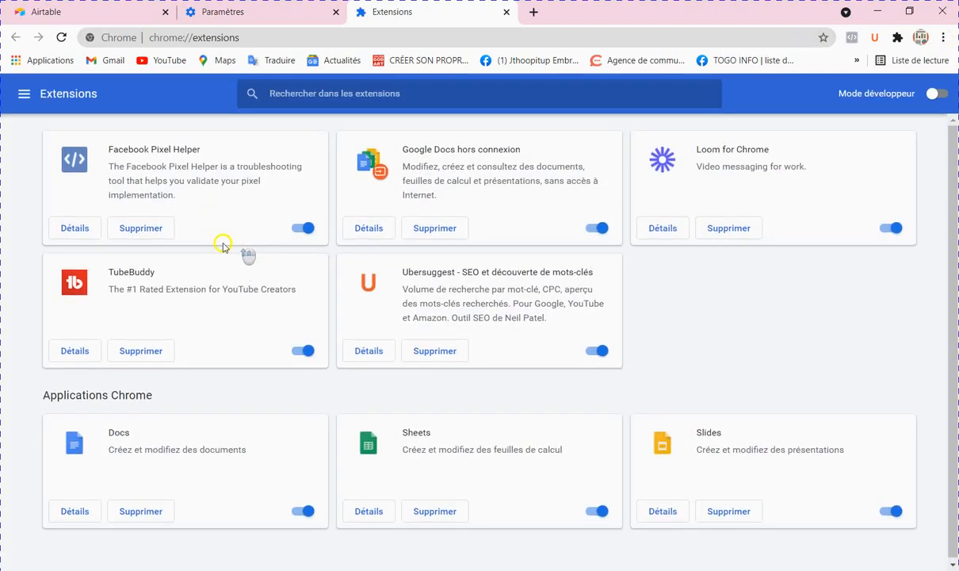
left_click(25, 94)
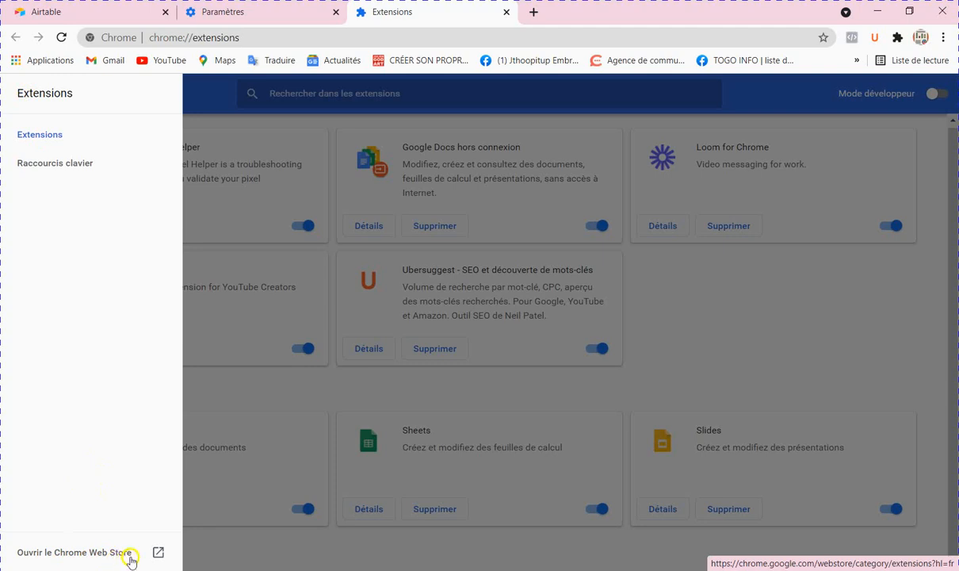
left_click(263, 386)
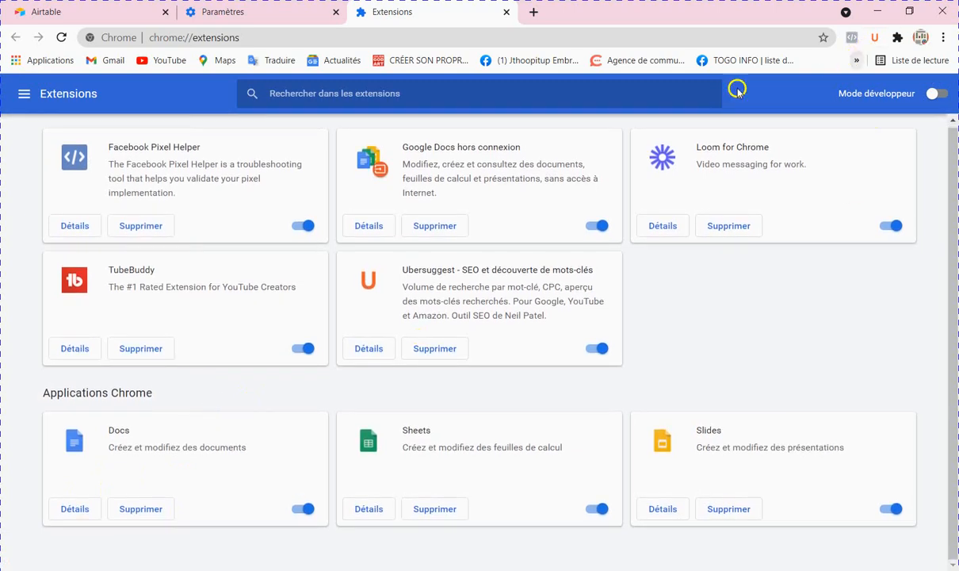
Check the Airtable page for the browser's translate option and open the Chrome Web Store from the extensions page
left_click(109, 12)
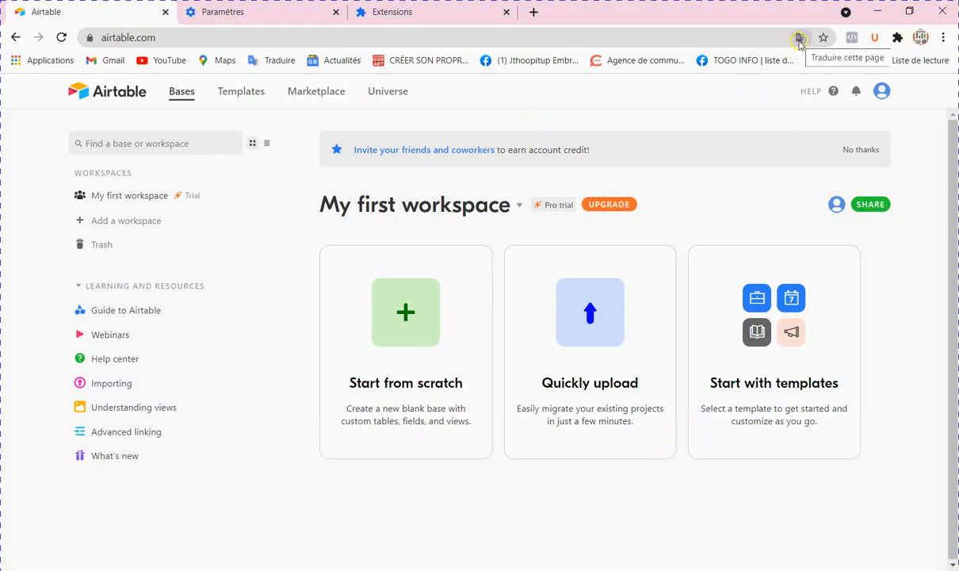
left_click(392, 12)
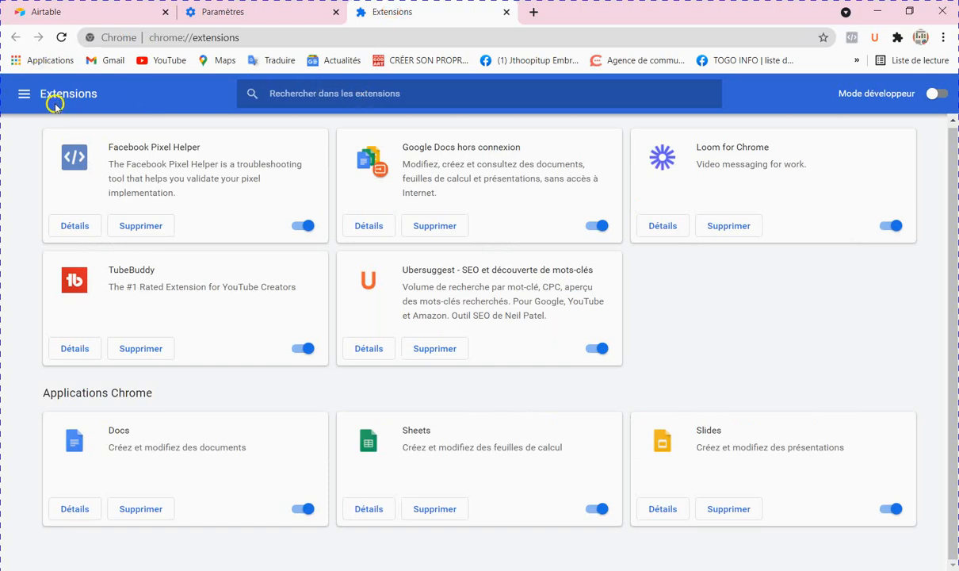
left_click(12, 95)
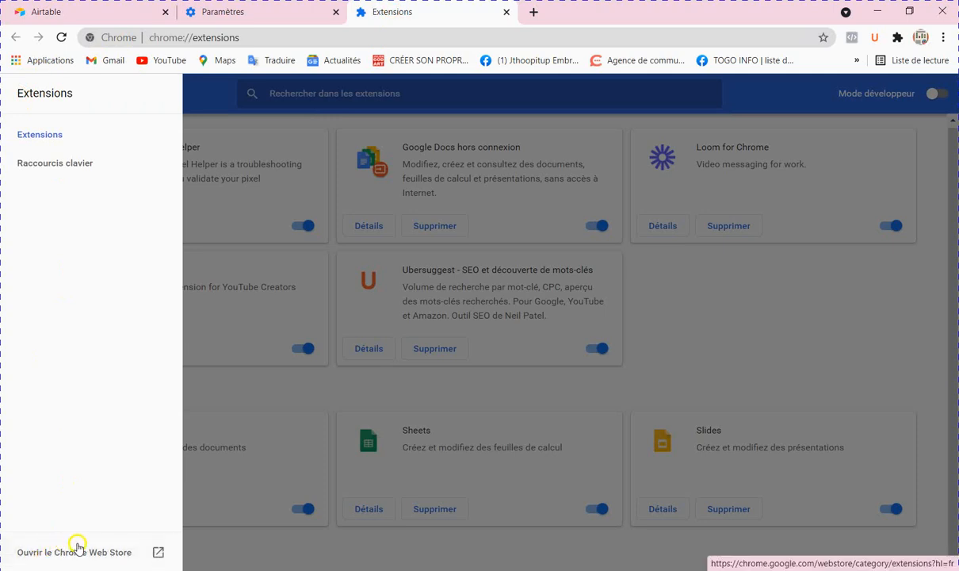
left_click(103, 559)
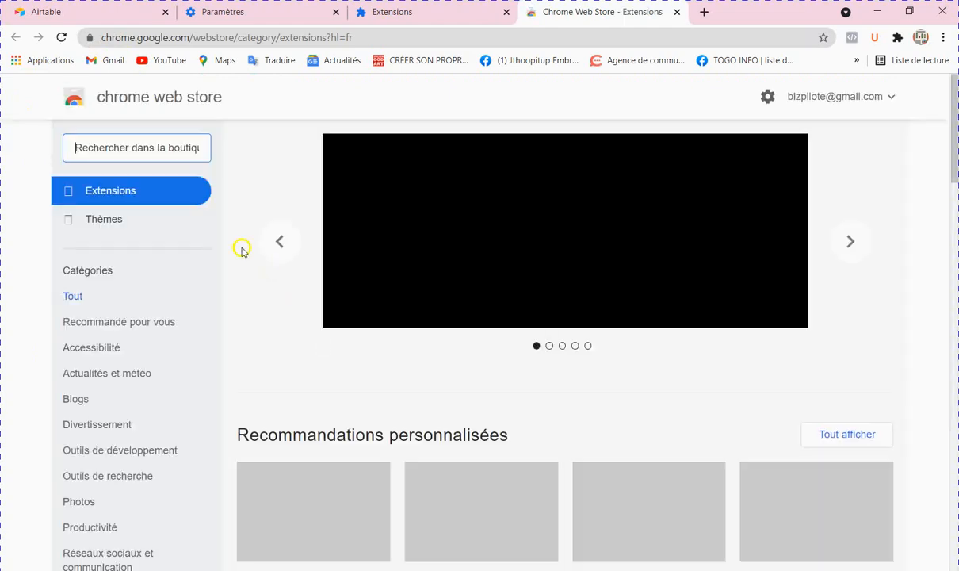
Search the Chrome Web Store for "google traduction" and open the Google Traduction extension's page
left_click(165, 144)
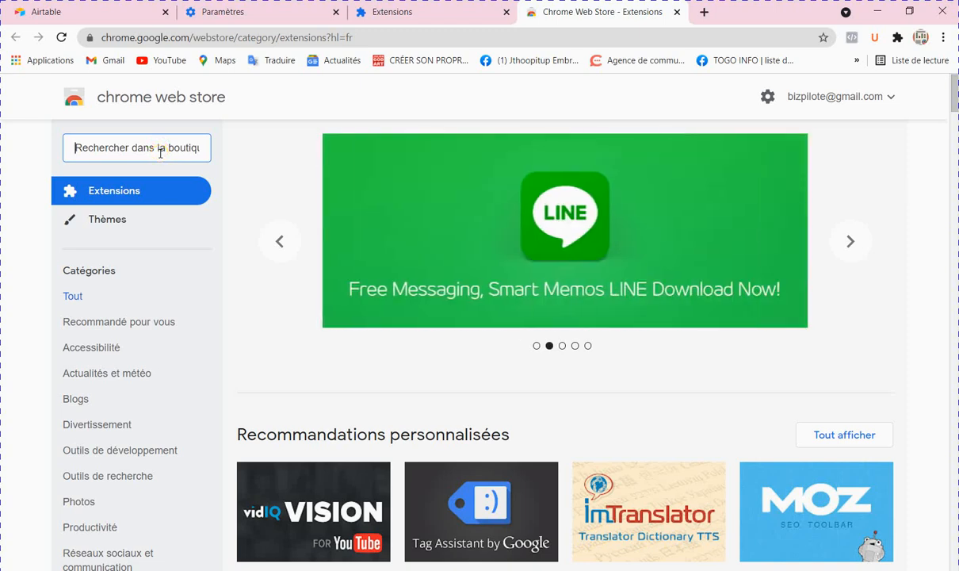
type("google")
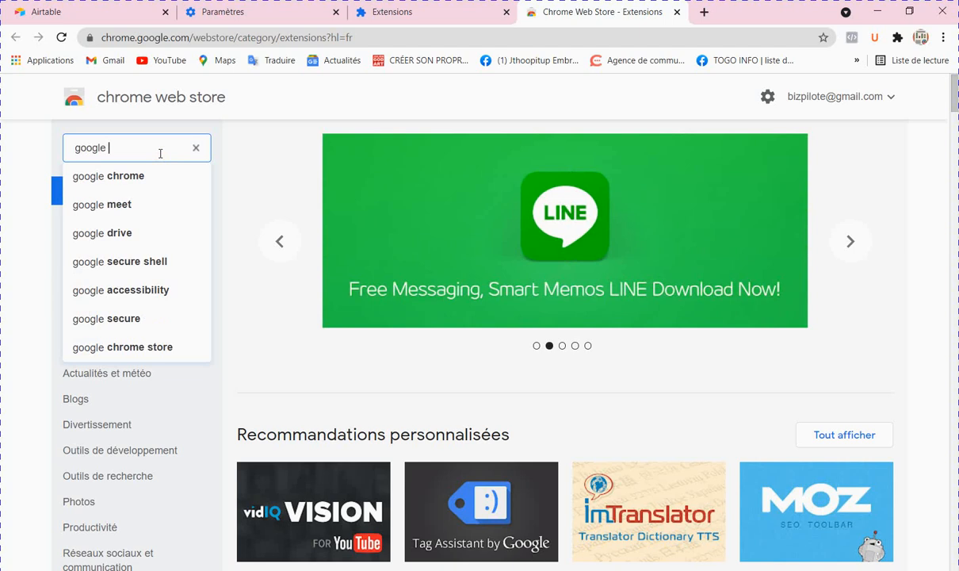
type(" tra")
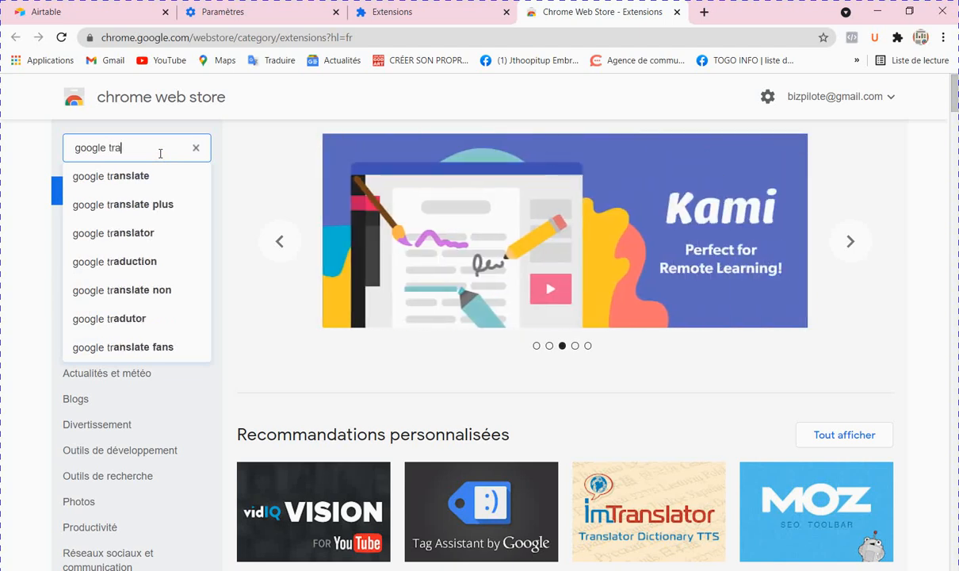
type("duction")
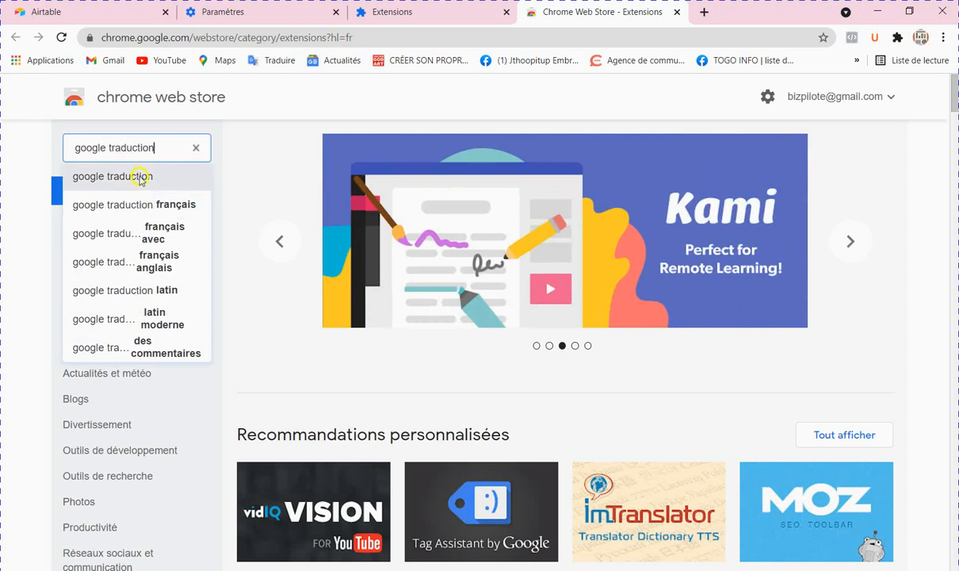
left_click(136, 180)
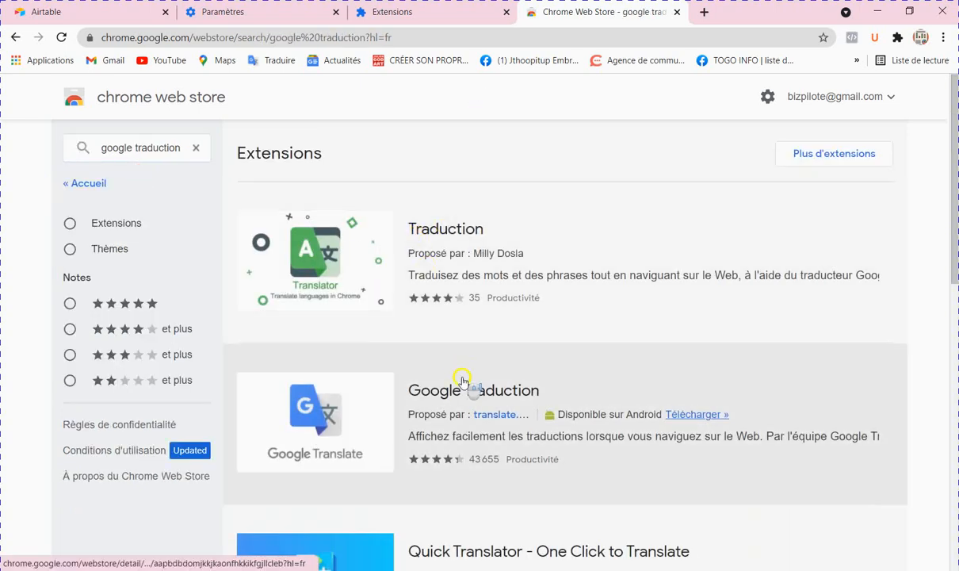
scroll(467, 390, "down", 2)
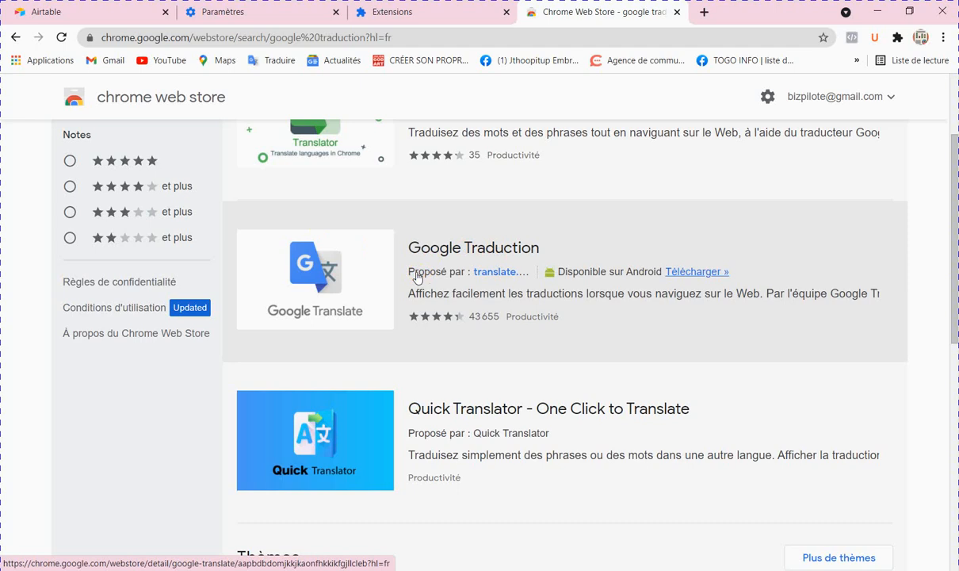
left_click(437, 269)
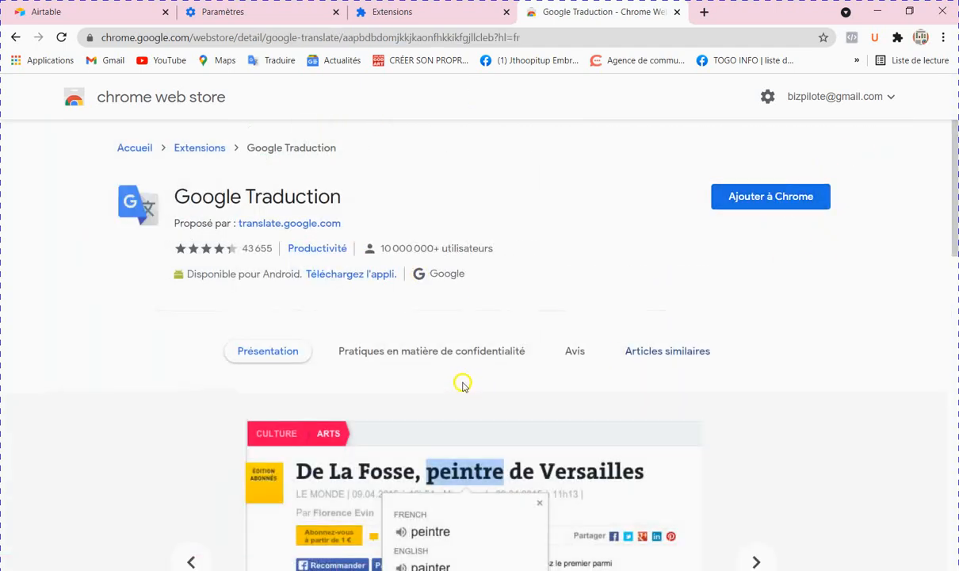
Close the Chrome Web Store, extensions and browser settings pages to return to Airtable
left_click(677, 12)
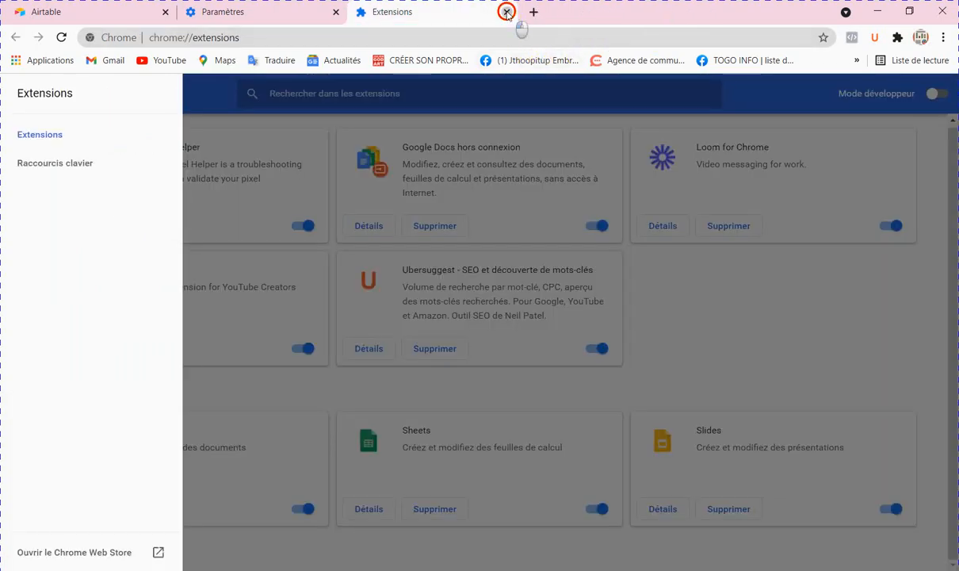
left_click(507, 12)
left_click(335, 12)
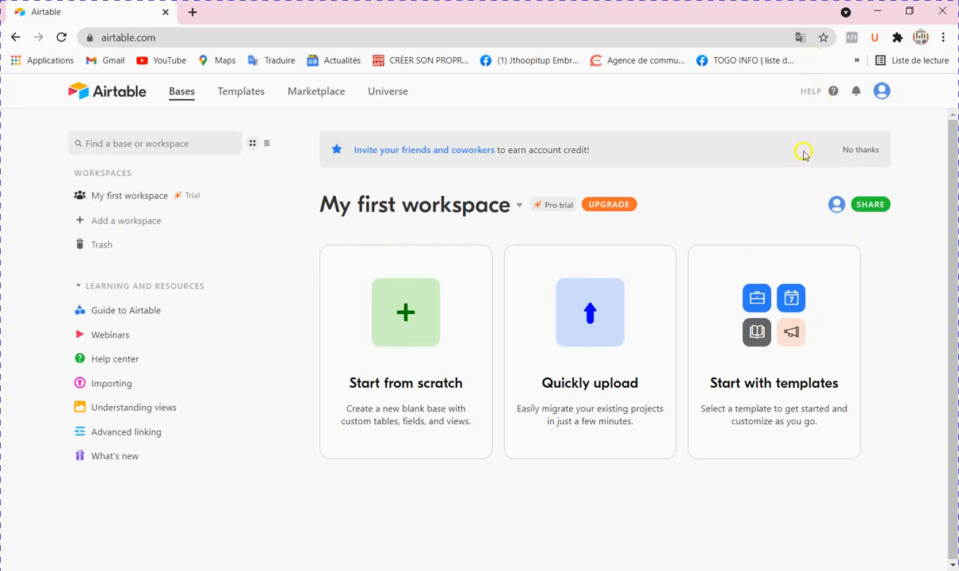
Translate the Airtable page into French with Google Translate and dismiss the translation popup
left_click(800, 38)
left_click(731, 65)
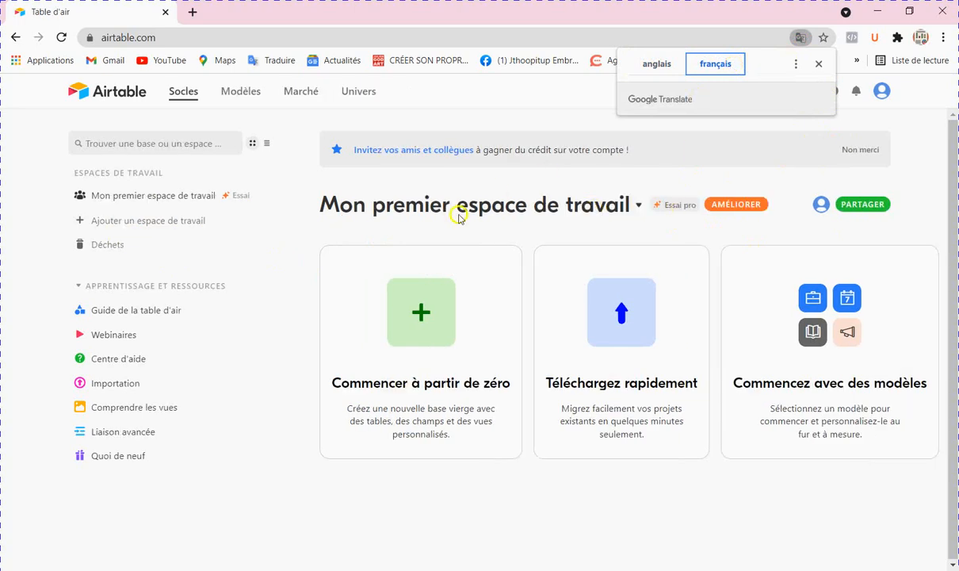
left_click(311, 482)
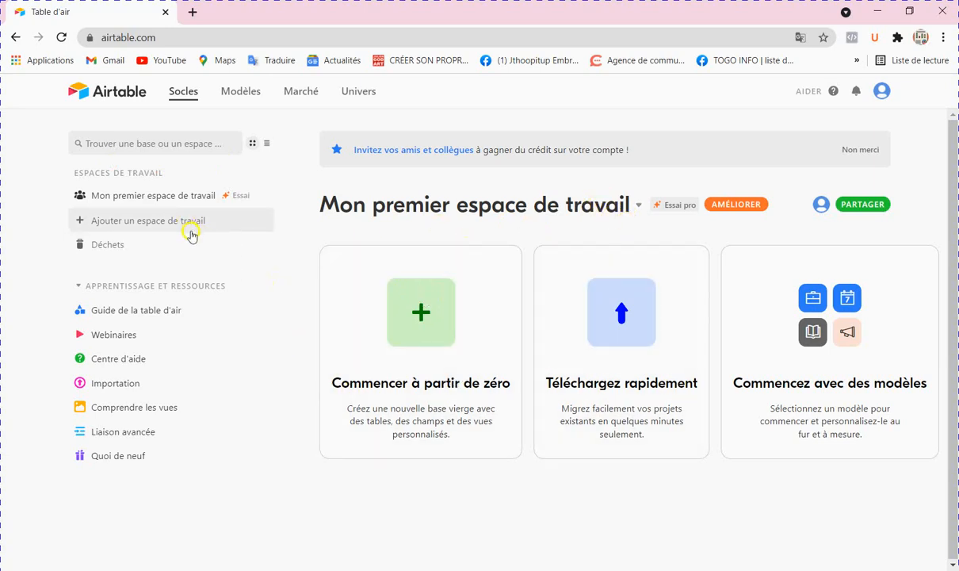
left_click(638, 206)
left_click(669, 269)
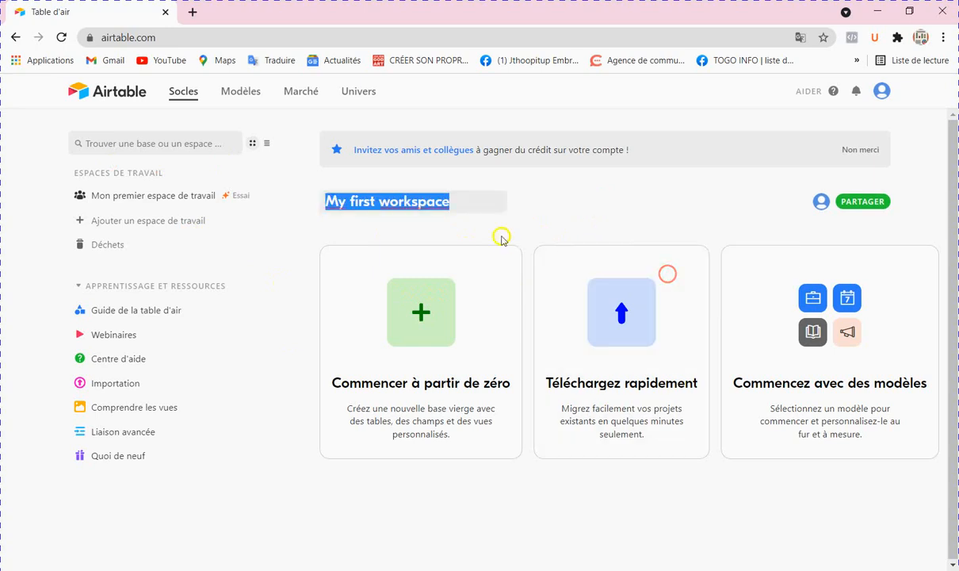
left_click(442, 238)
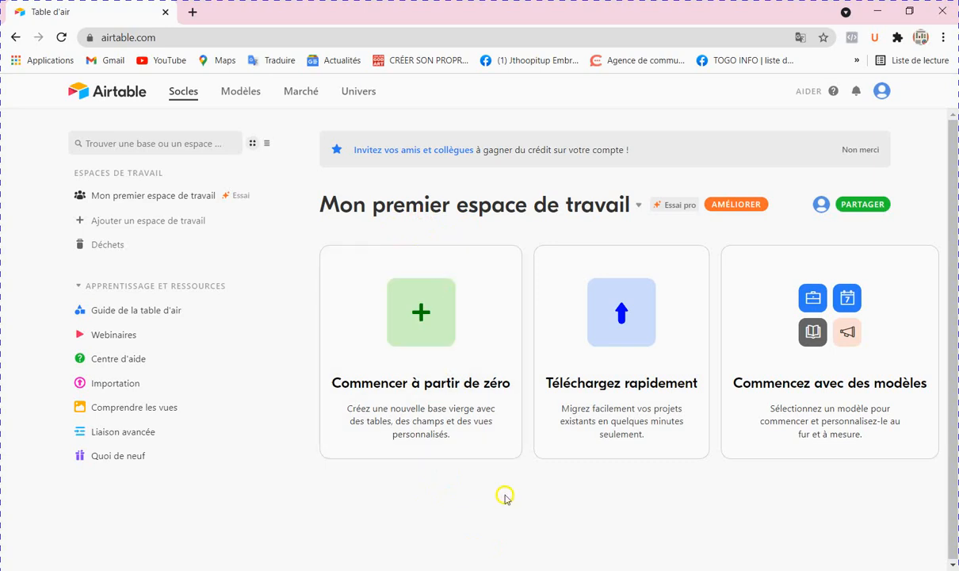
Create a new workspace and name it BizPilote
left_click(156, 225)
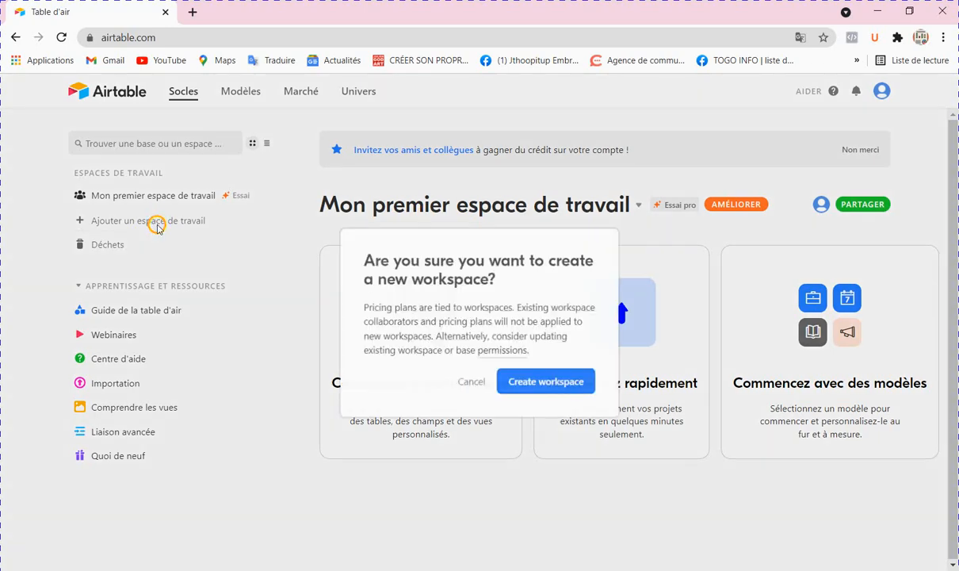
left_click(512, 402)
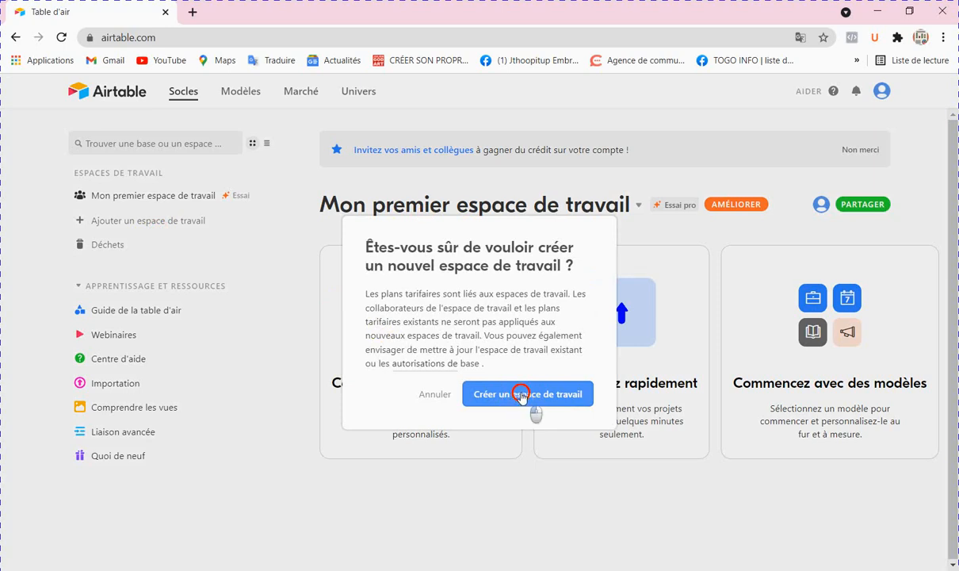
left_click(517, 394)
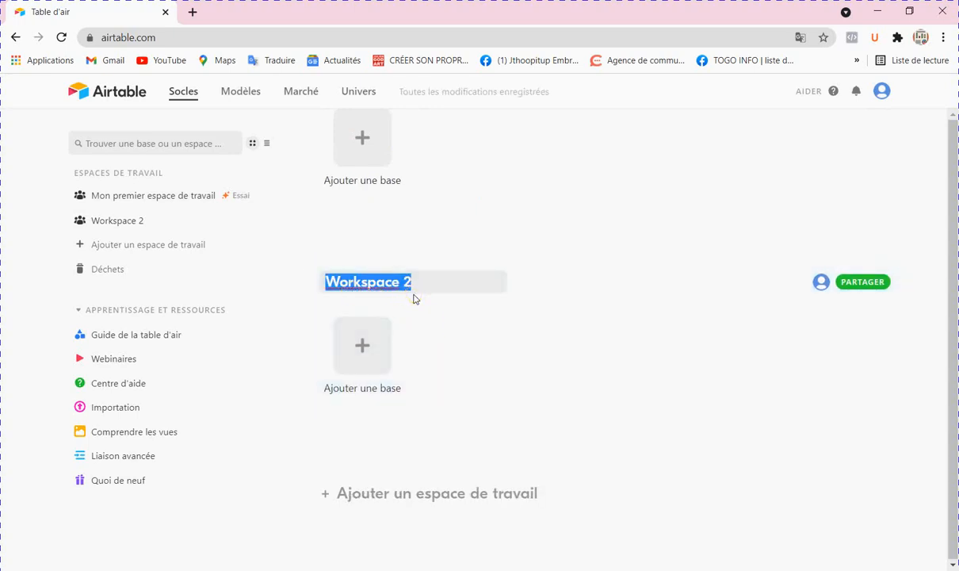
key("BackSpace")
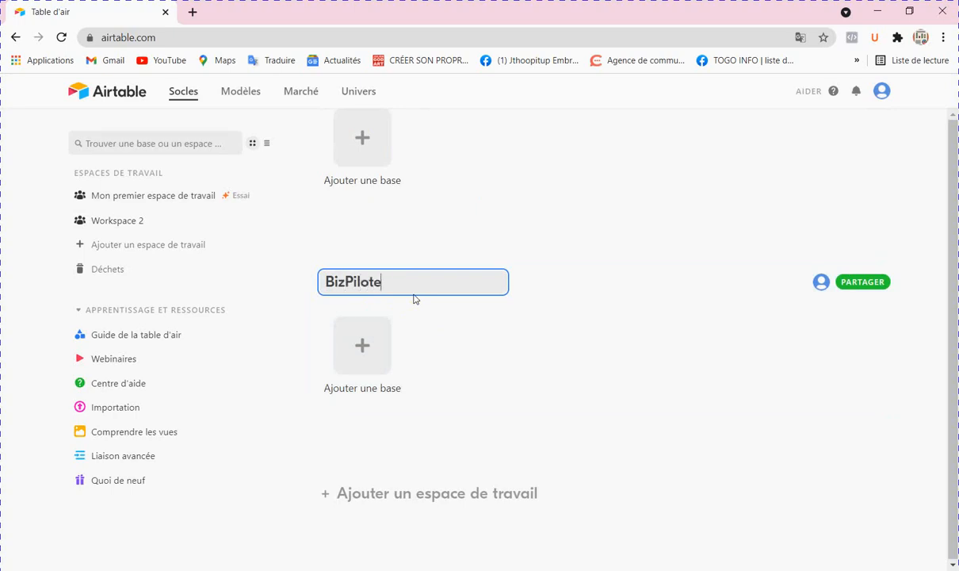
left_click(526, 334)
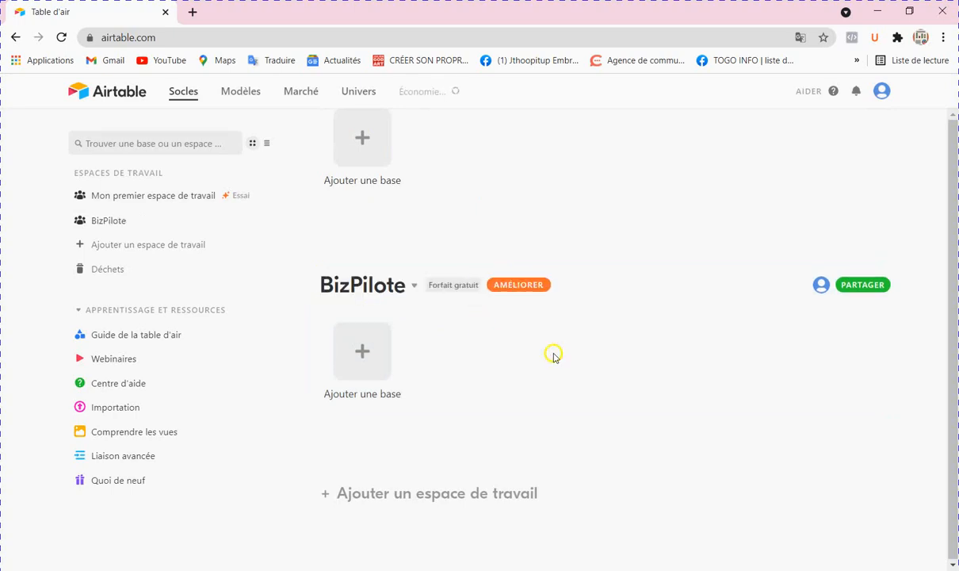
Add a new base to the BizPilote workspace
scroll(443, 350, "up", 2)
scroll(410, 431, "down", 1)
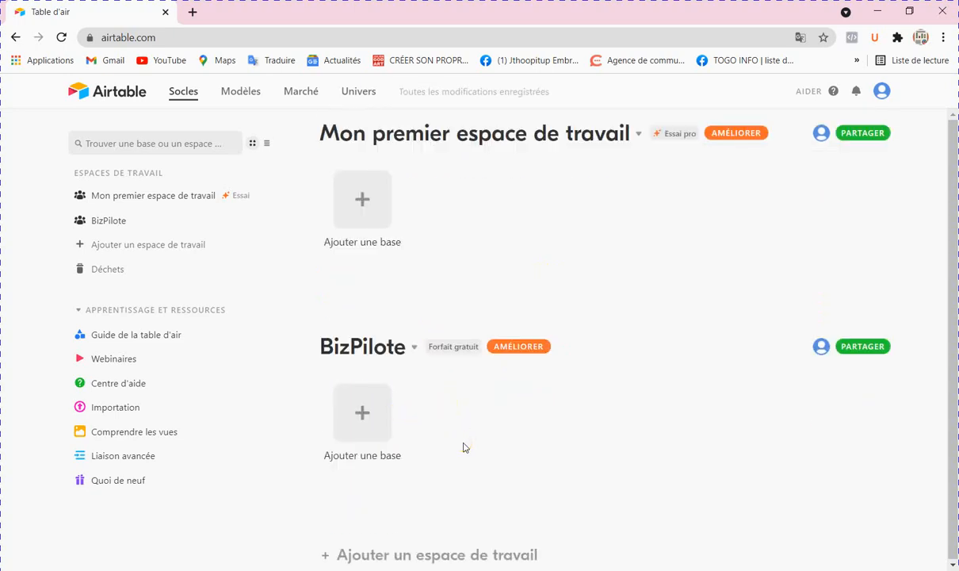
scroll(464, 436, "down", 1)
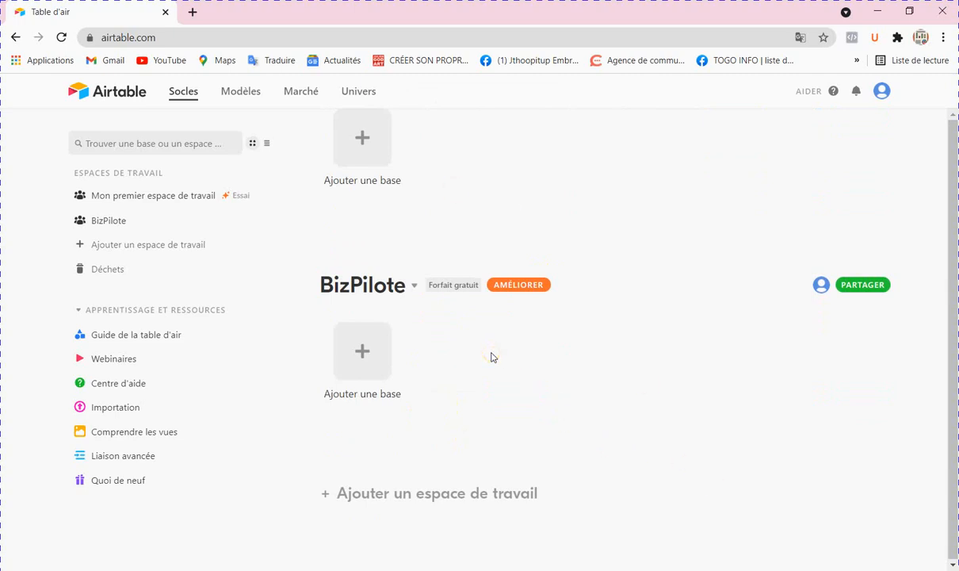
scroll(492, 359, "up", 1)
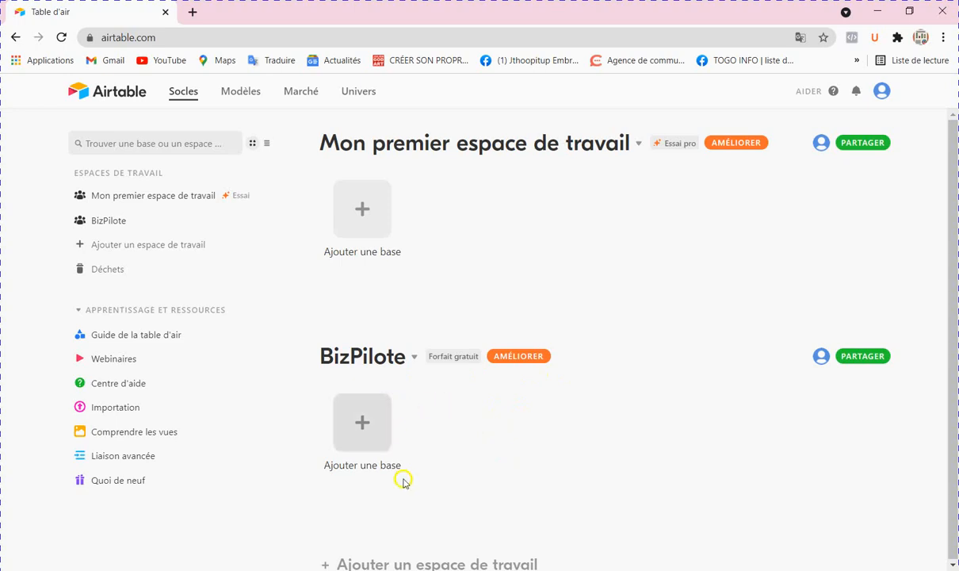
scroll(386, 426, "down", 1)
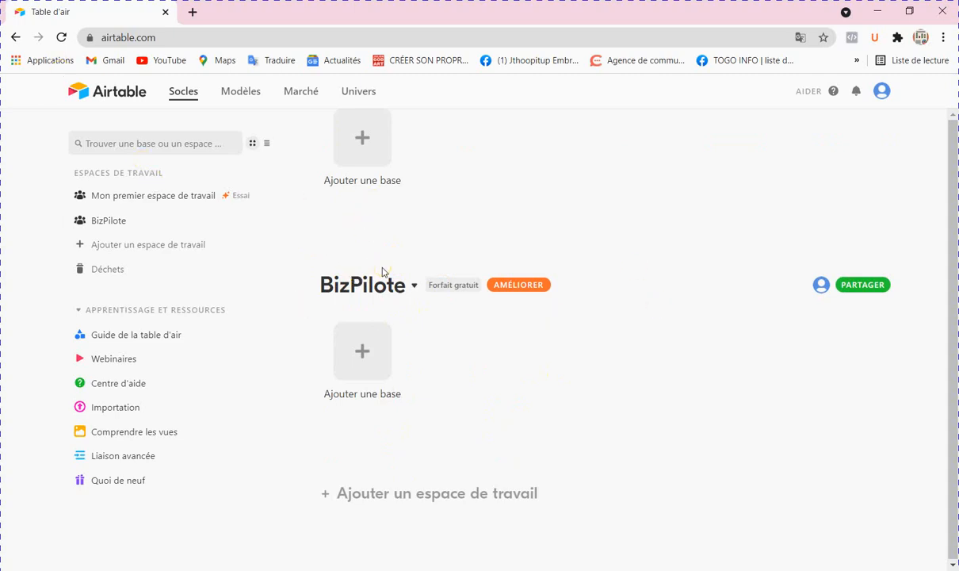
left_click(365, 358)
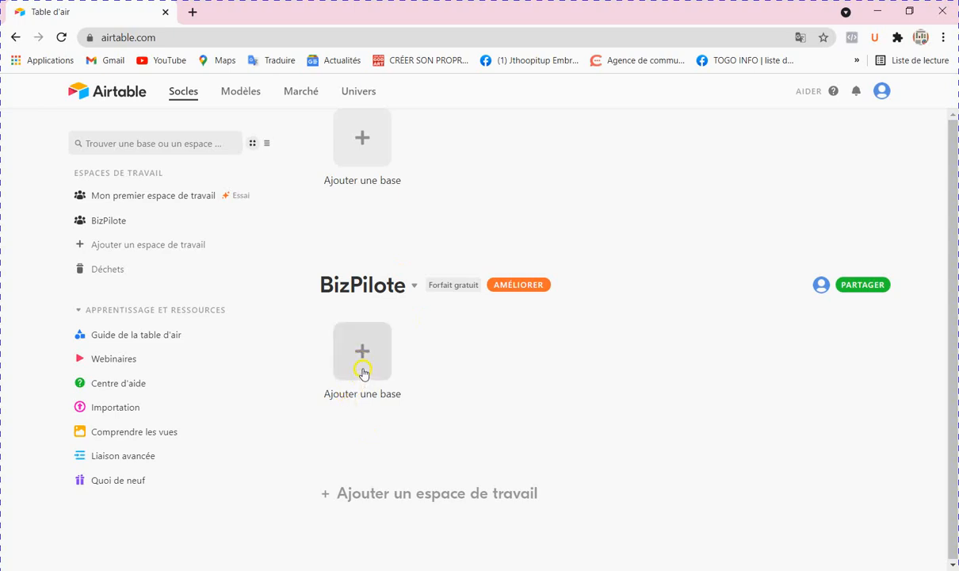
left_click(363, 371)
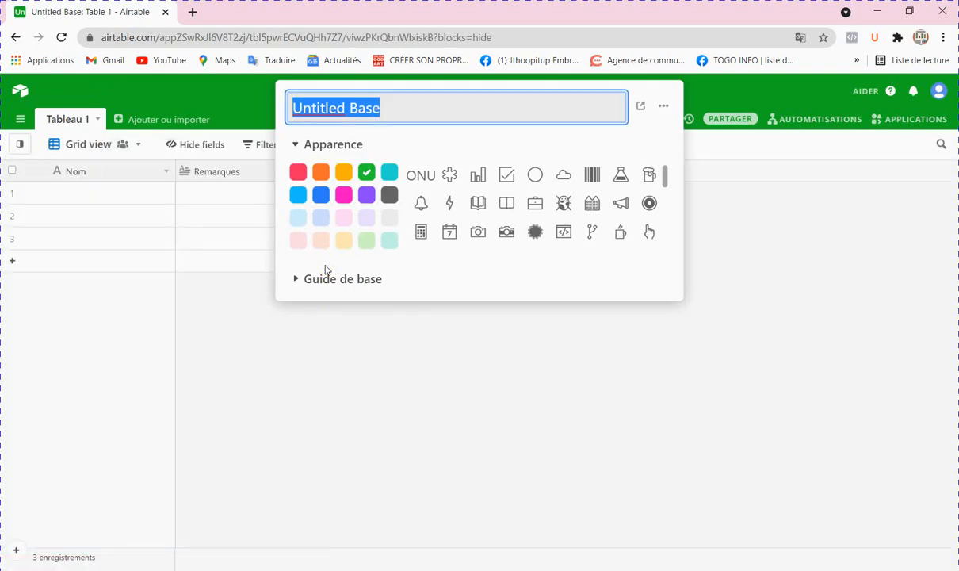
Name the new base "Calendrier Editorial", correcting the misspelled second word with the spelling suggestion
type("C")
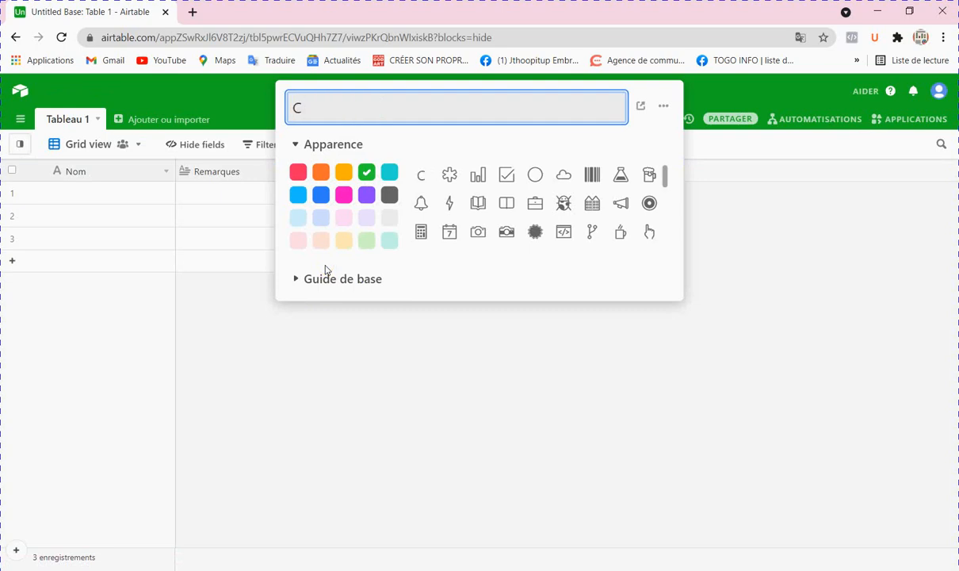
type("alendrier E")
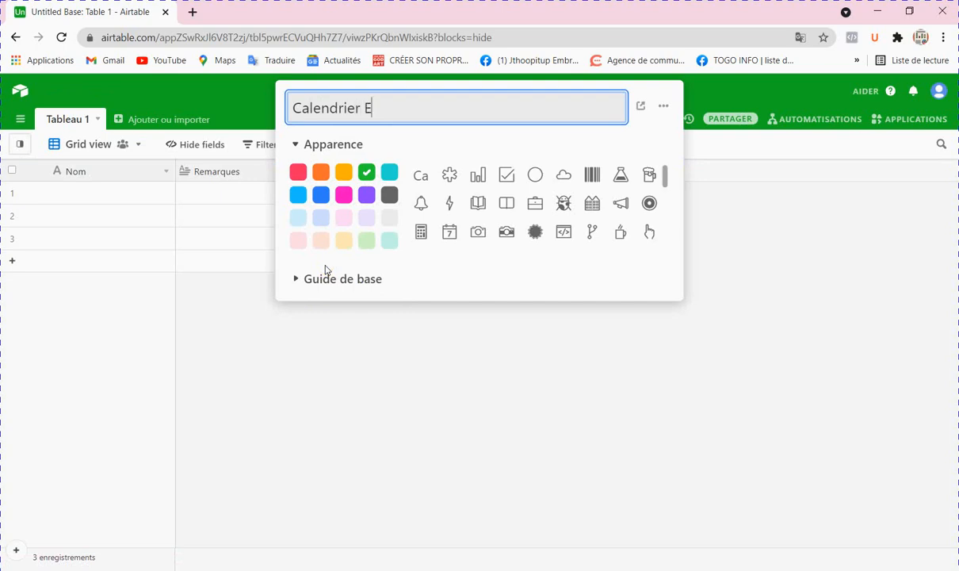
type("ditorail")
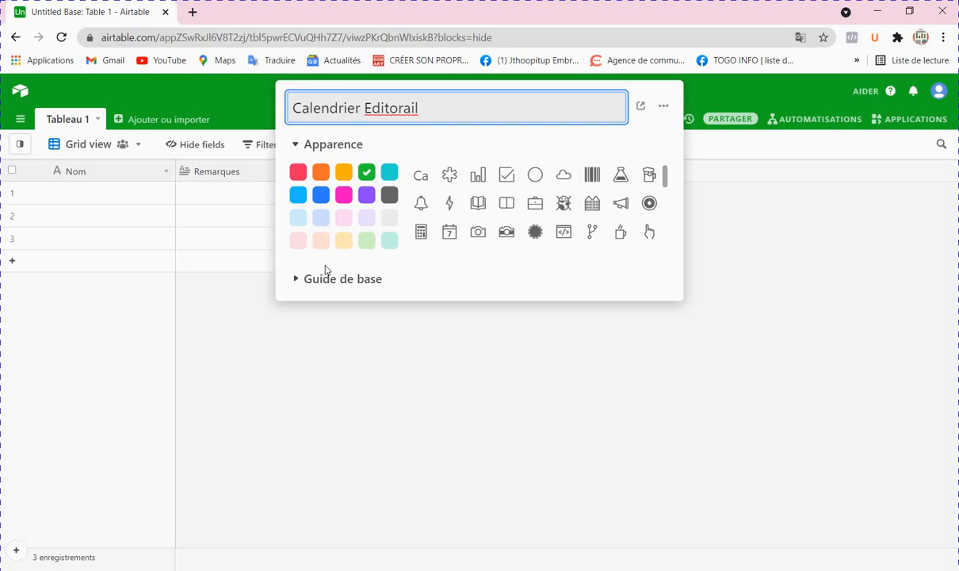
right_click(392, 111)
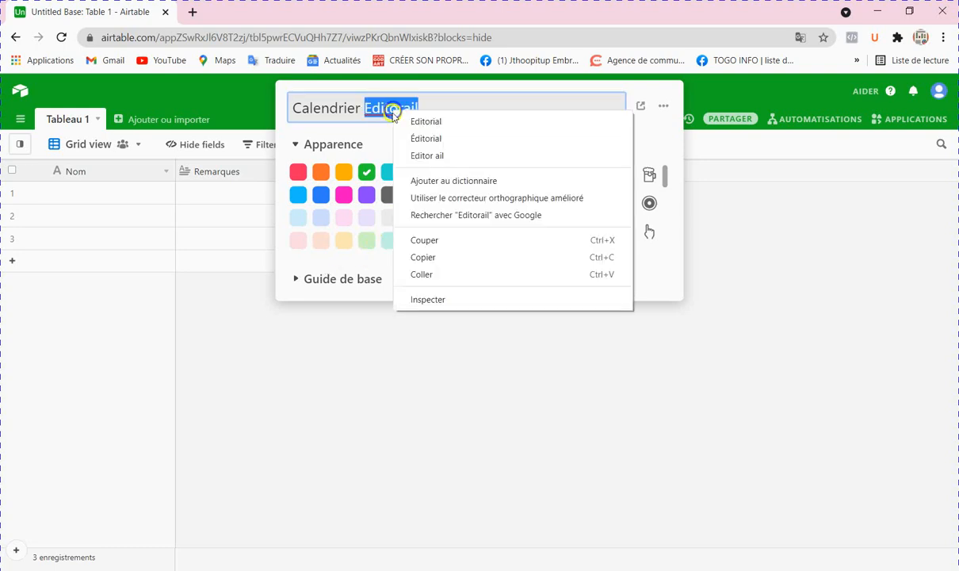
left_click(414, 121)
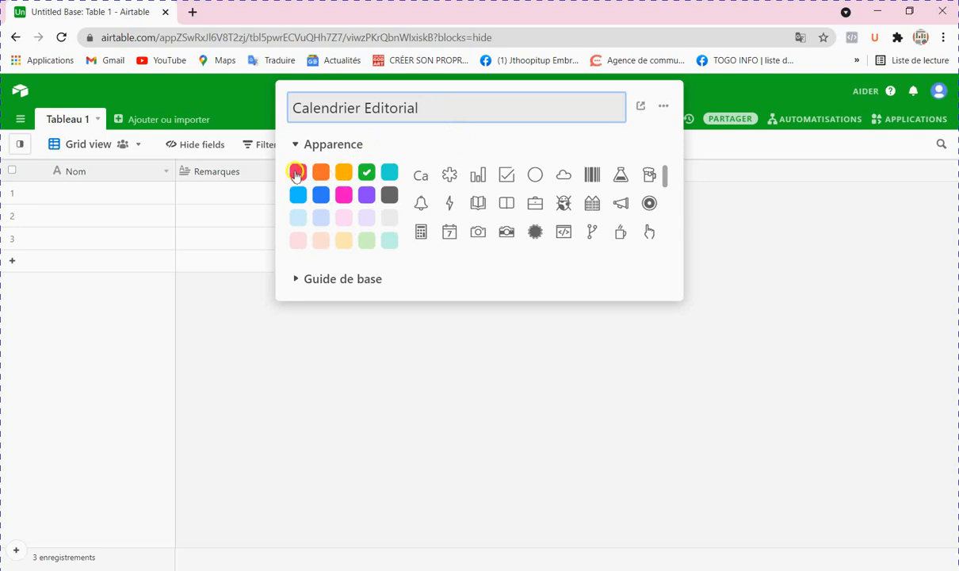
Try purple, blue, orange and red as the base's colour and settle on purple
left_click(367, 198)
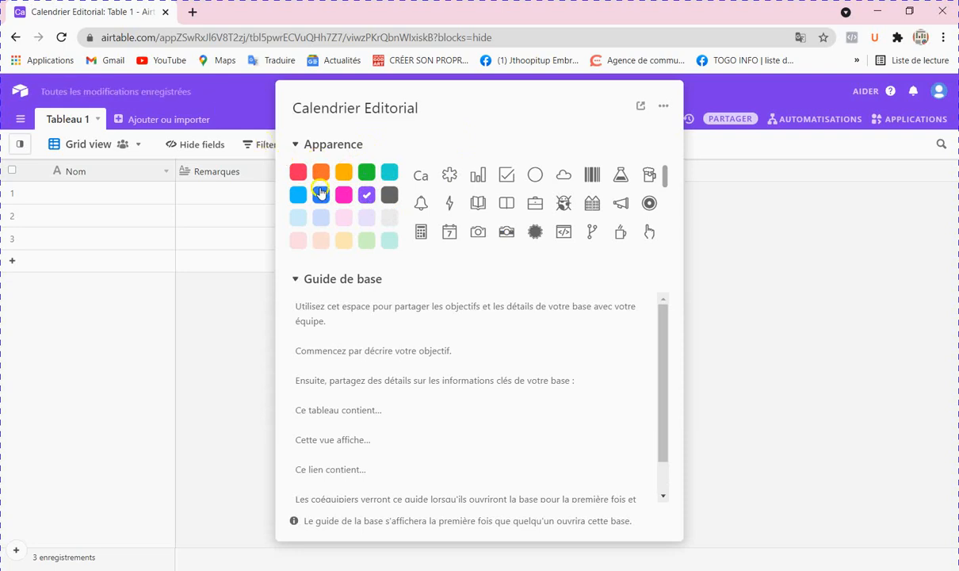
left_click(321, 196)
left_click(320, 172)
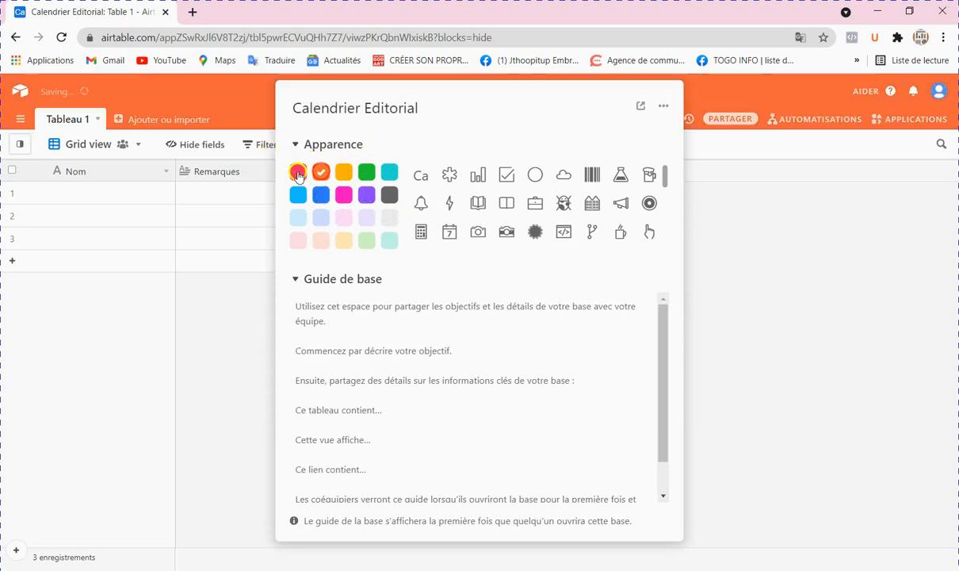
left_click(300, 174)
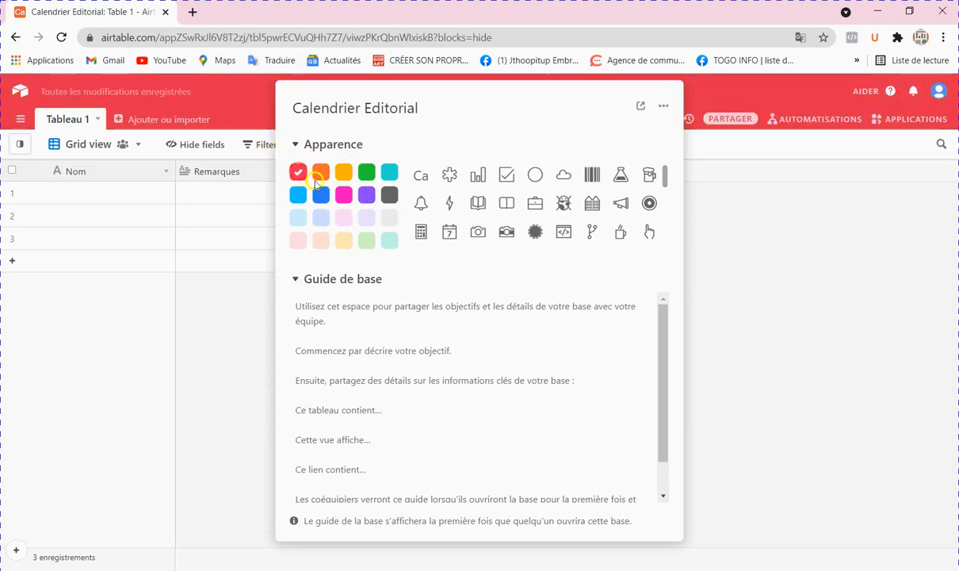
left_click(366, 195)
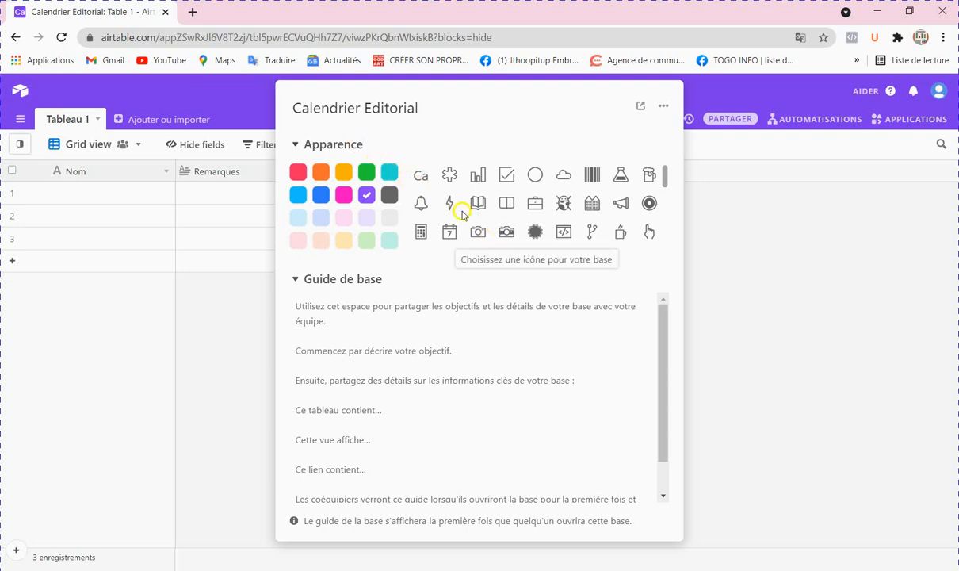
Browse the available base icons and choose the two-people icon
scroll(651, 206, "down", 2)
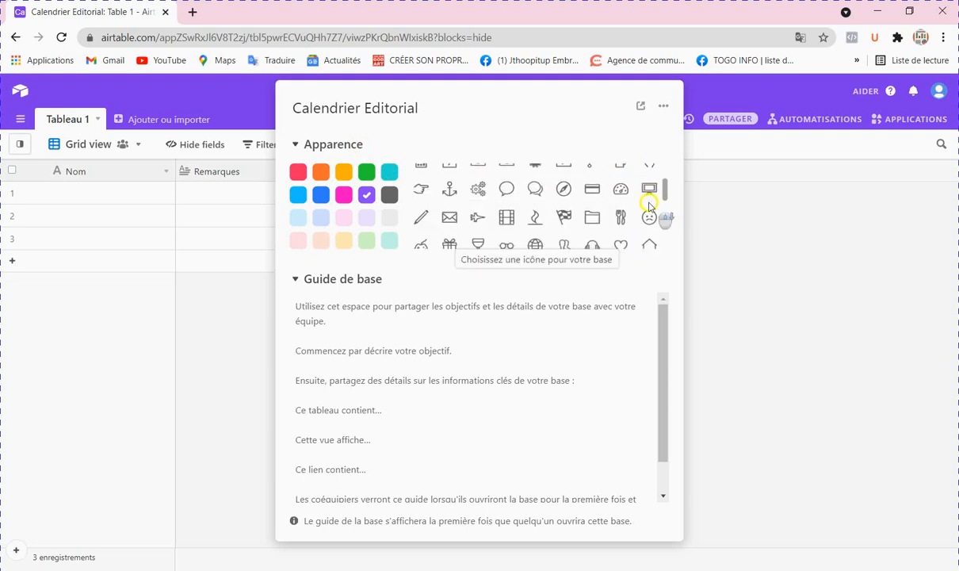
scroll(591, 226, "down", 3)
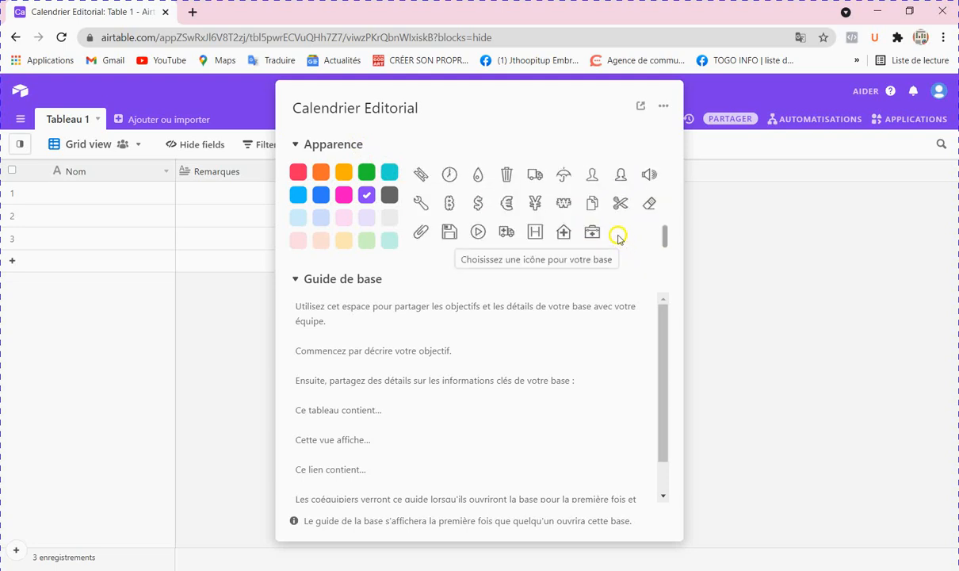
scroll(618, 232, "up", 4)
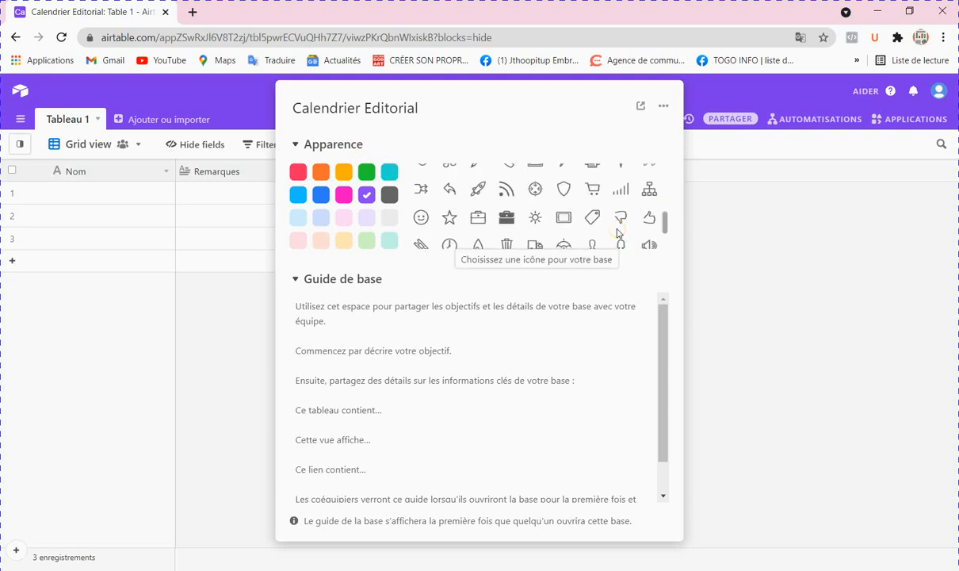
left_click(618, 232)
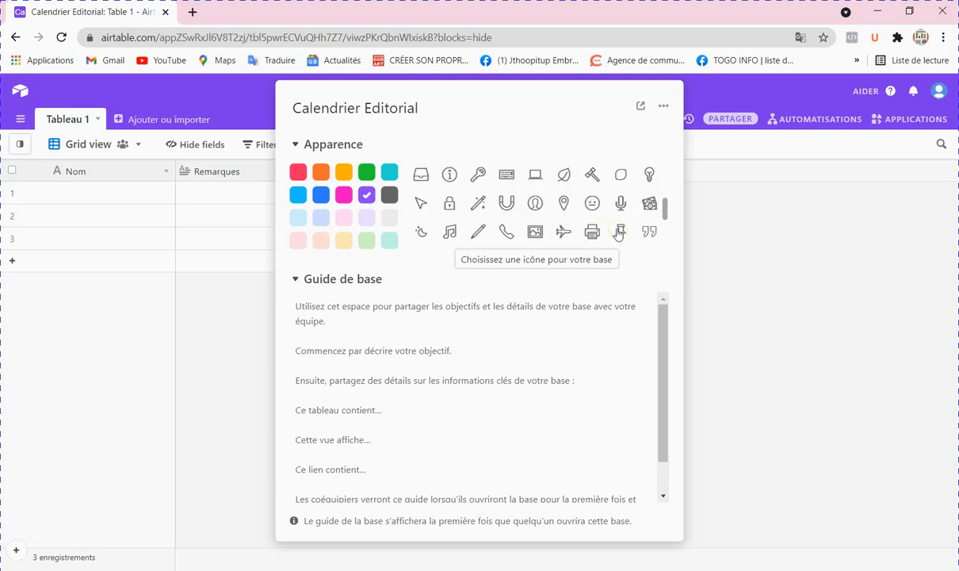
scroll(610, 230, "up", 2)
left_click(589, 223)
scroll(589, 225, "up", 1)
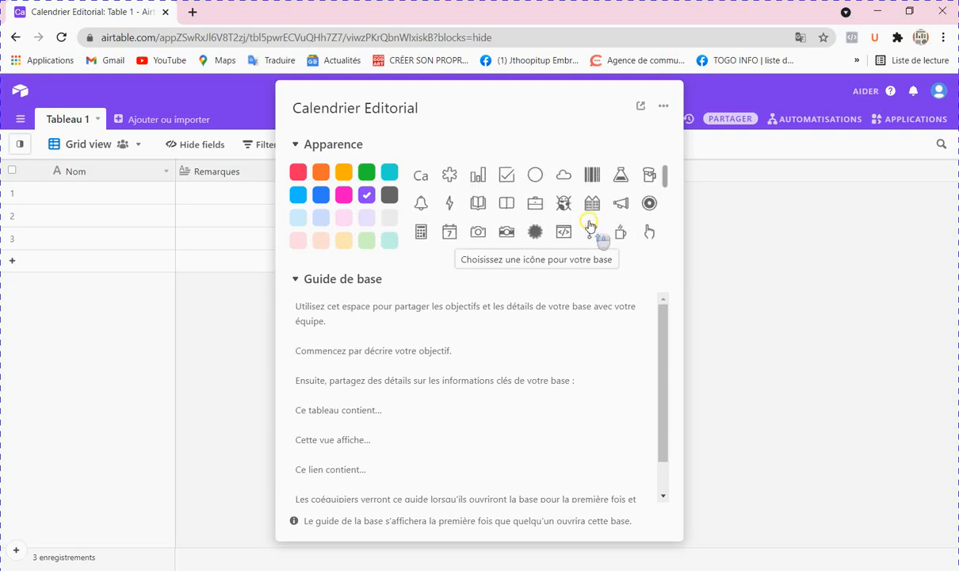
scroll(586, 225, "down", 1)
scroll(584, 226, "down", 1)
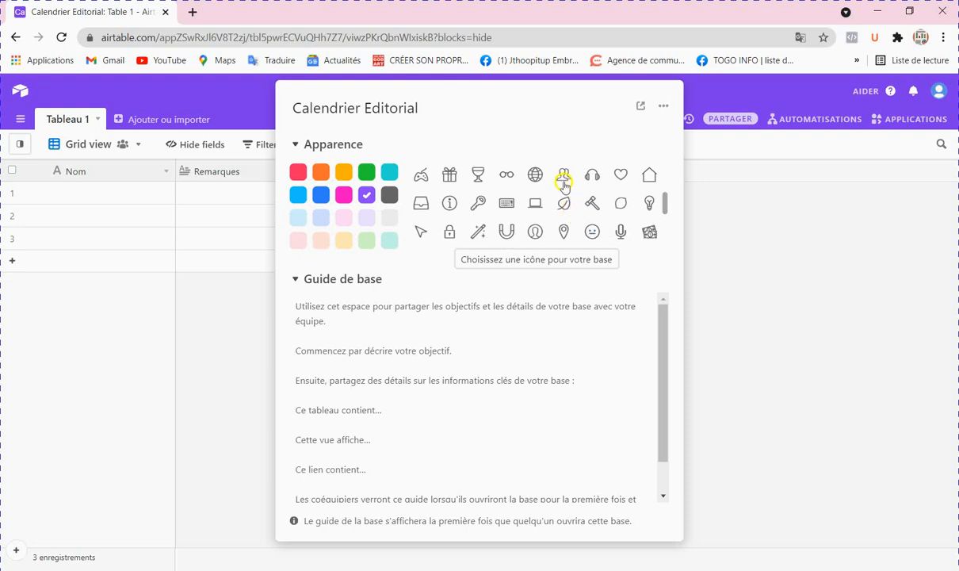
left_click(563, 178)
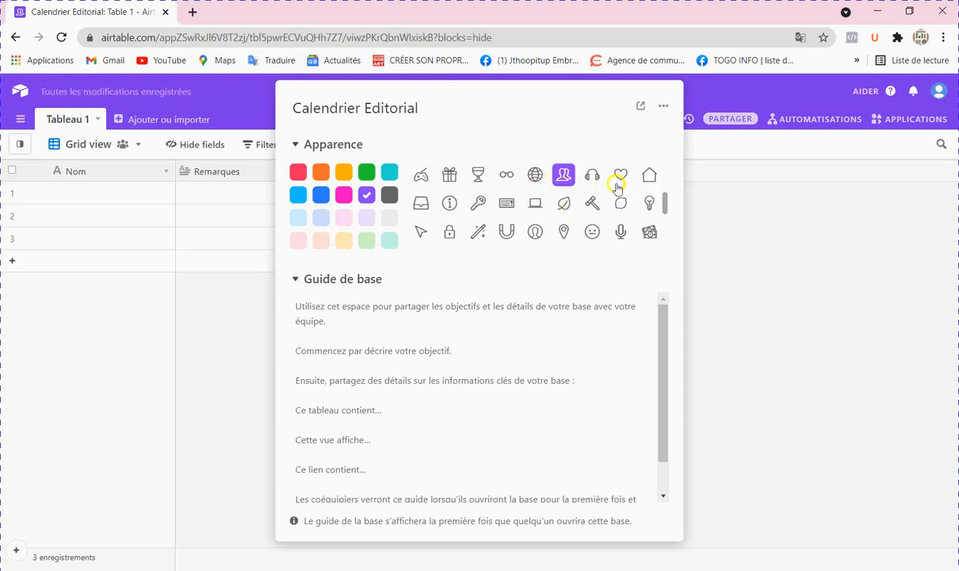
Change the base's icon to the globe, look over the base guide and close the base's settings
scroll(604, 195, "up", 2)
scroll(603, 202, "up", 3)
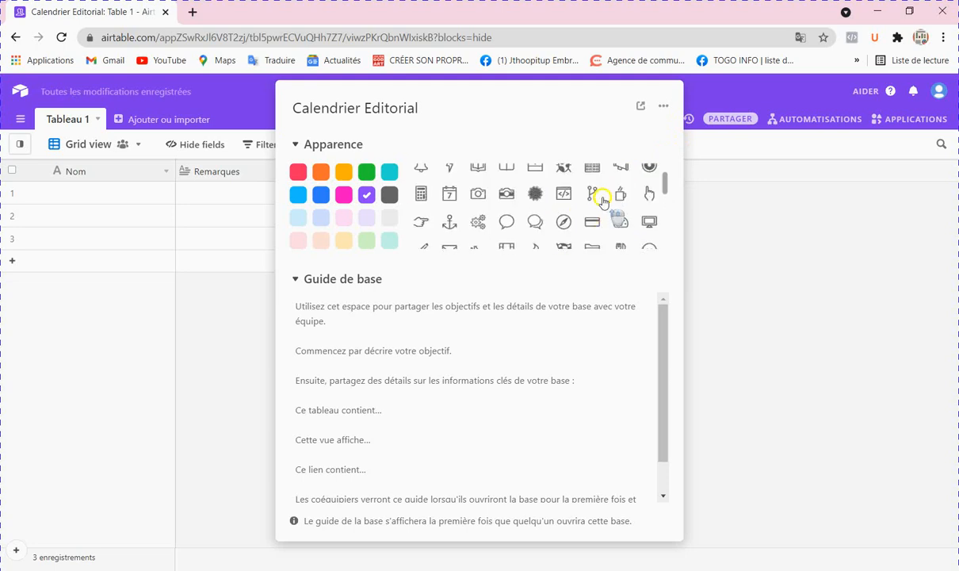
scroll(594, 215, "down", 3)
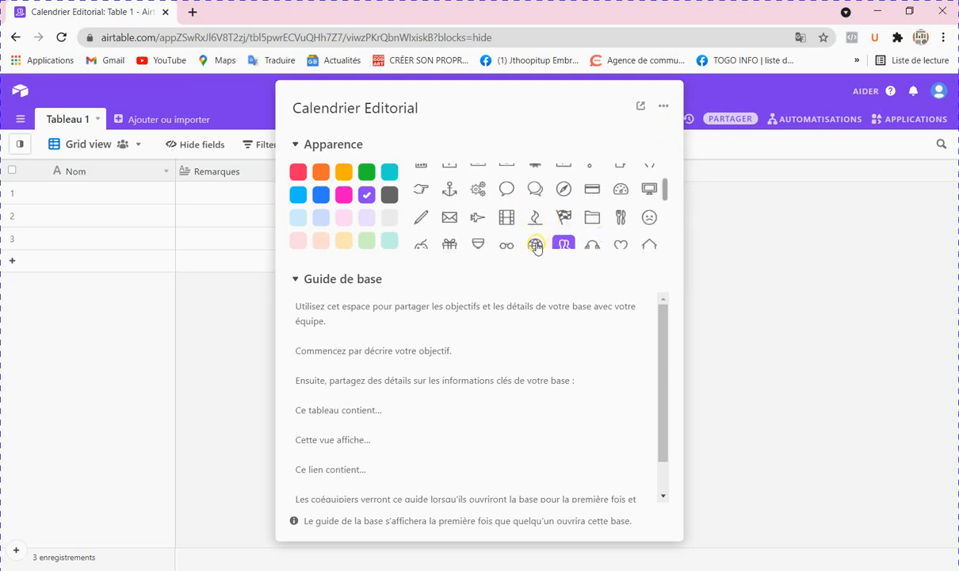
scroll(539, 245, "down", 2)
left_click(540, 178)
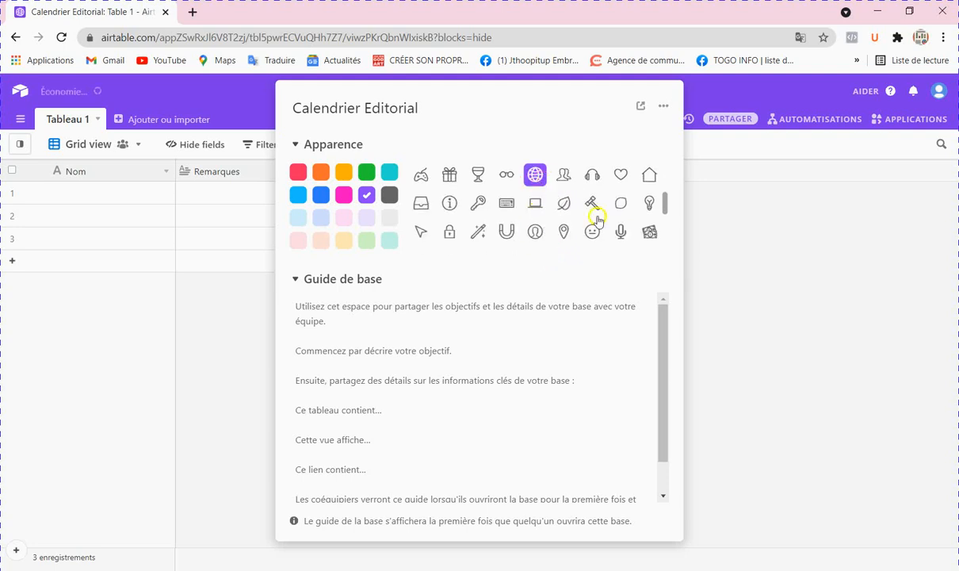
scroll(595, 210, "down", 3)
scroll(595, 209, "down", 1)
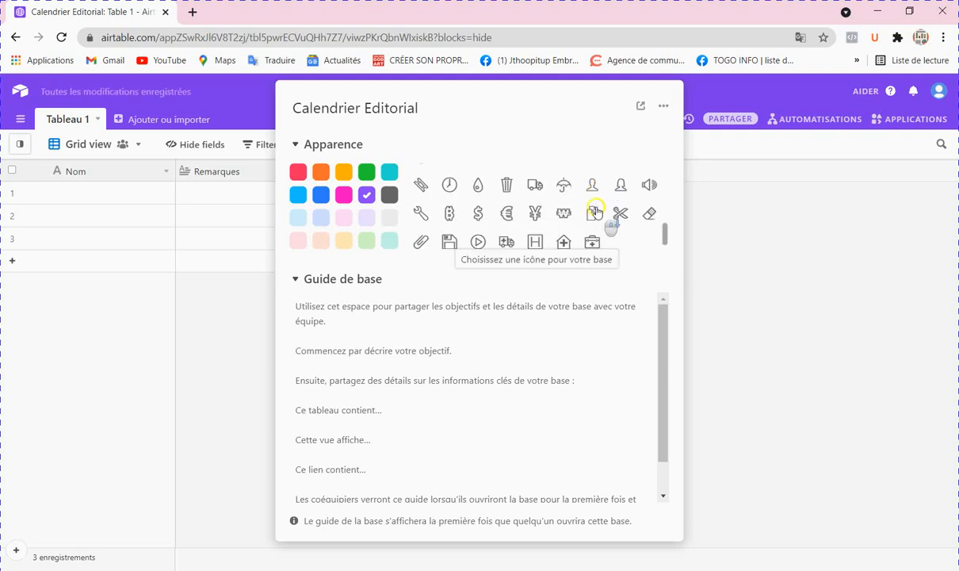
scroll(598, 212, "up", 3)
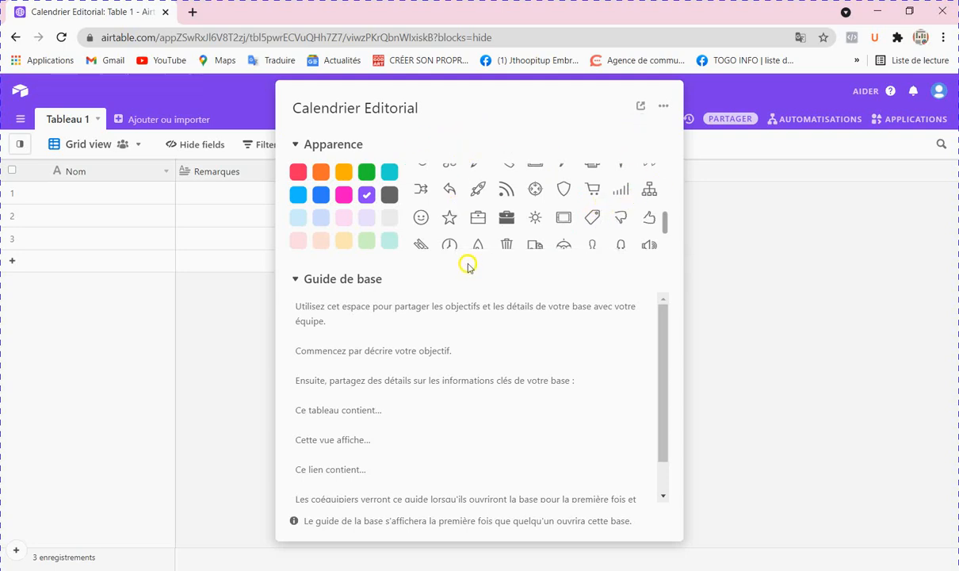
scroll(620, 373, "down", 1)
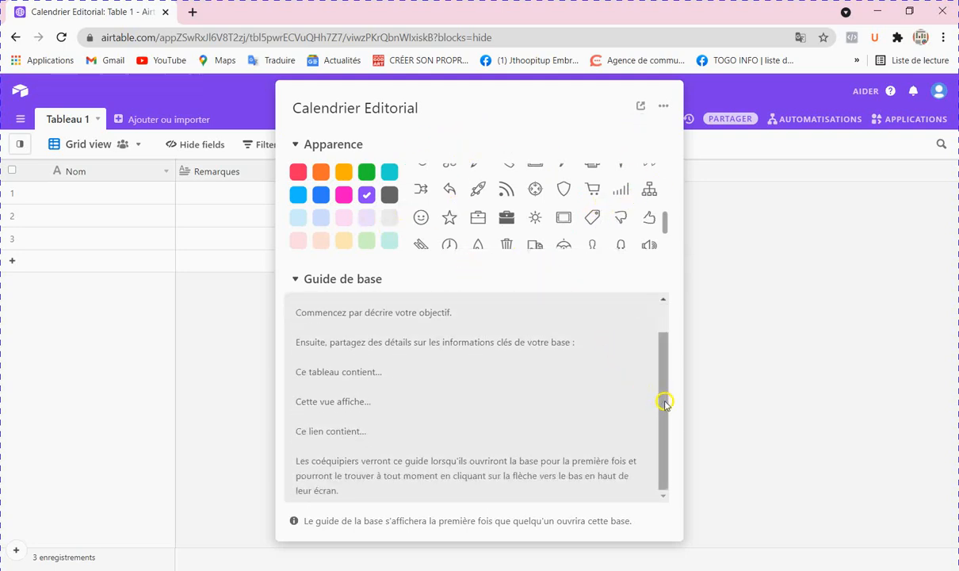
left_click(718, 251)
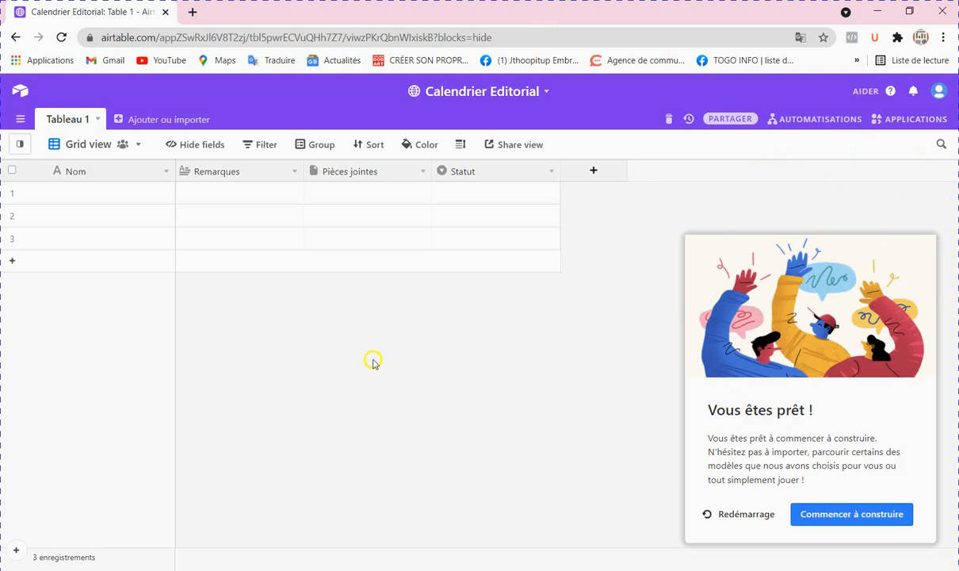
Return to the workspaces home page and view the Calendrier Editorial base's options, leaving them unchanged
left_click(22, 96)
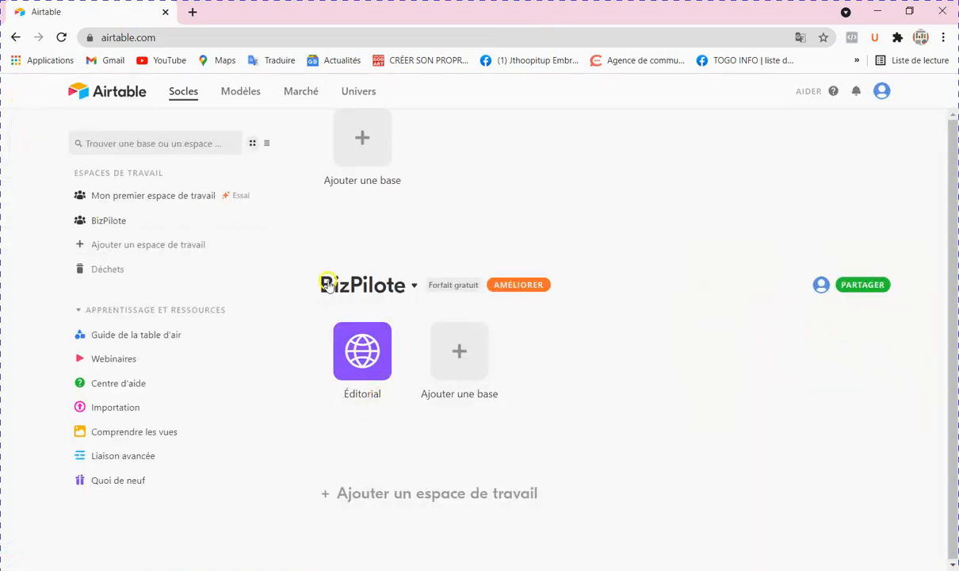
left_click(382, 375)
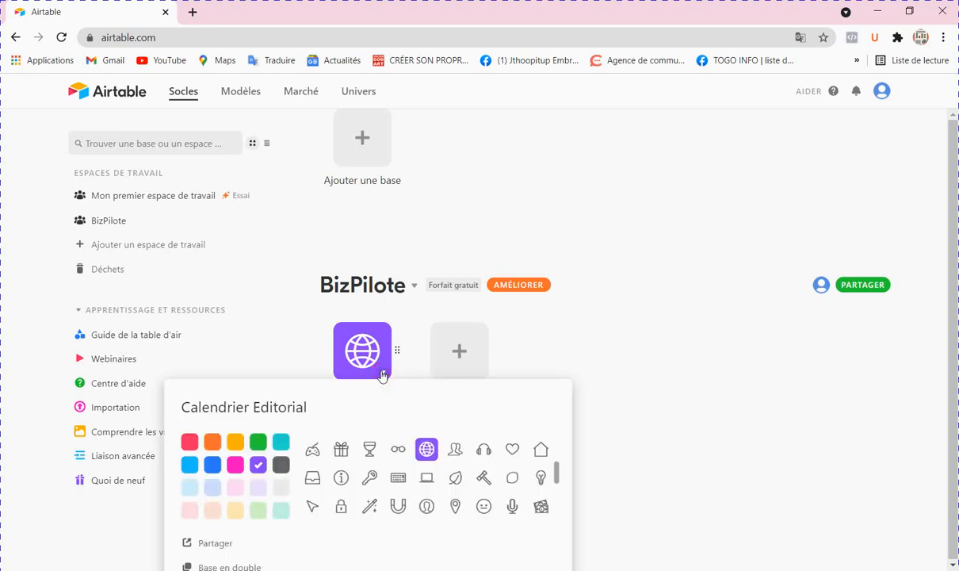
left_click(674, 414)
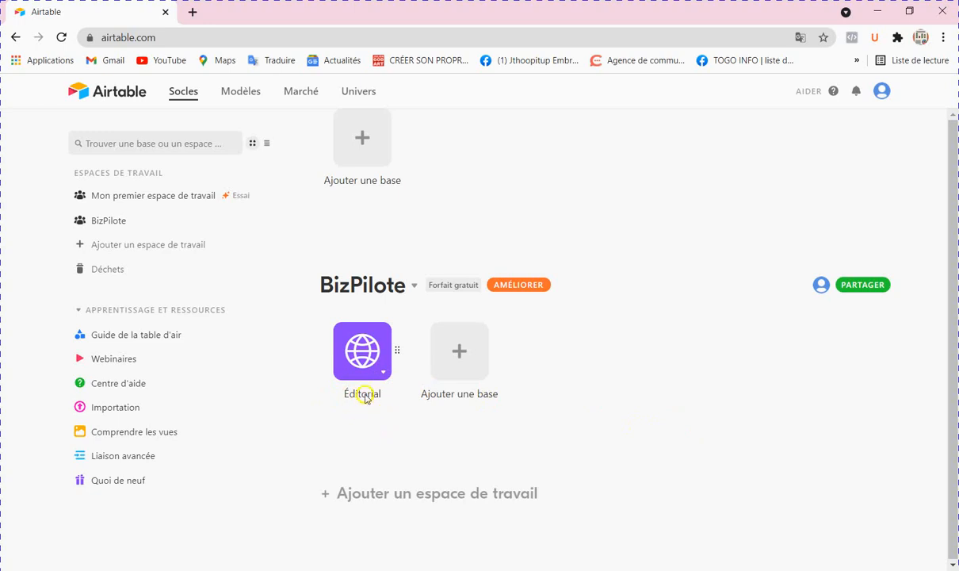
Reopen the Calendrier Editorial base and view the options available for the Tableau 1 table
left_click(354, 349)
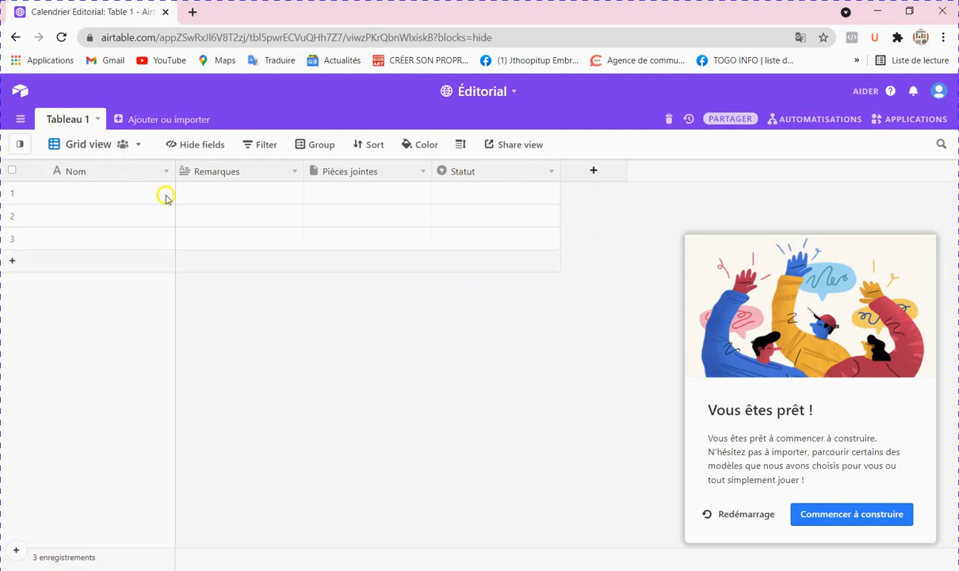
left_click(99, 119)
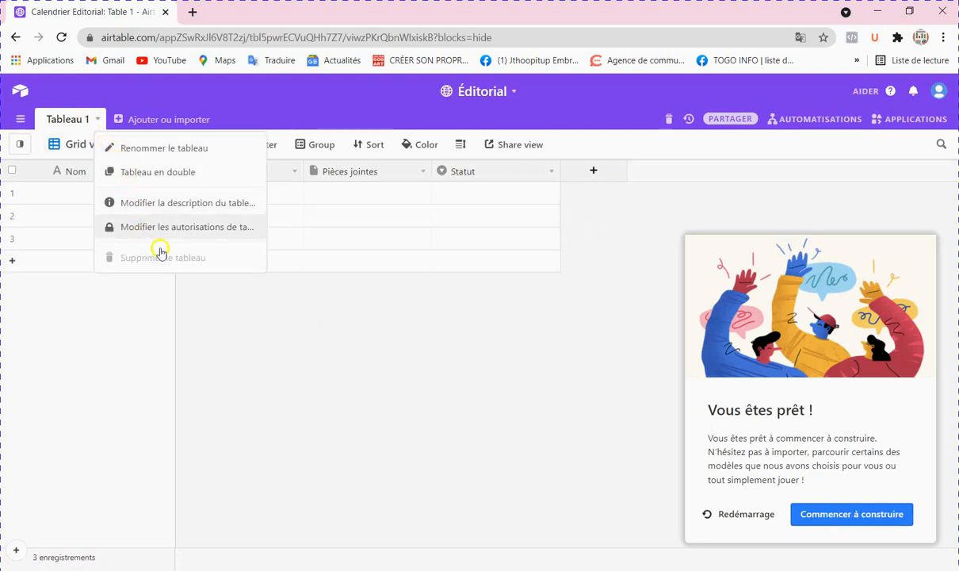
left_click(247, 287)
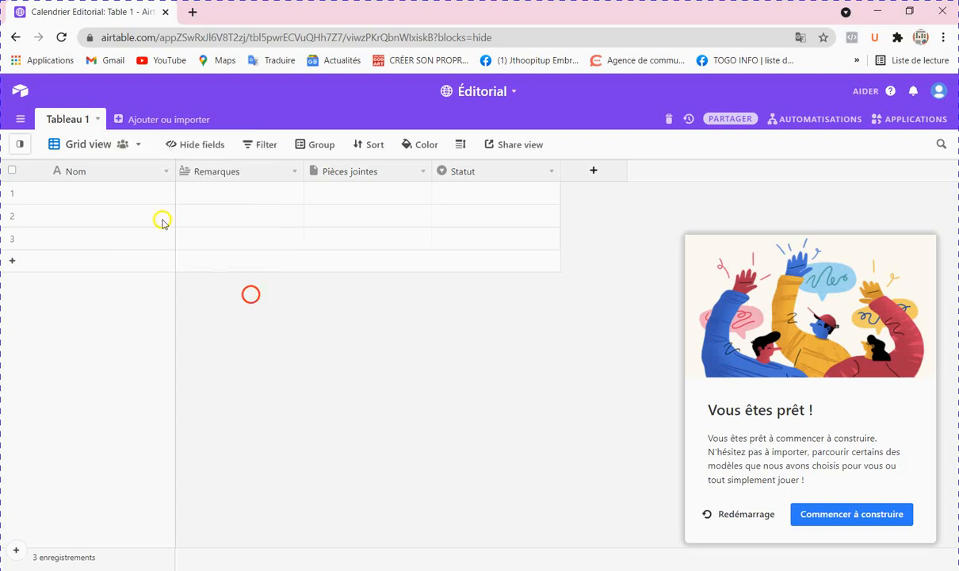
Look over the options for adding or importing a table, and rename the Tableau 1 table as BizPilote
left_click(117, 121)
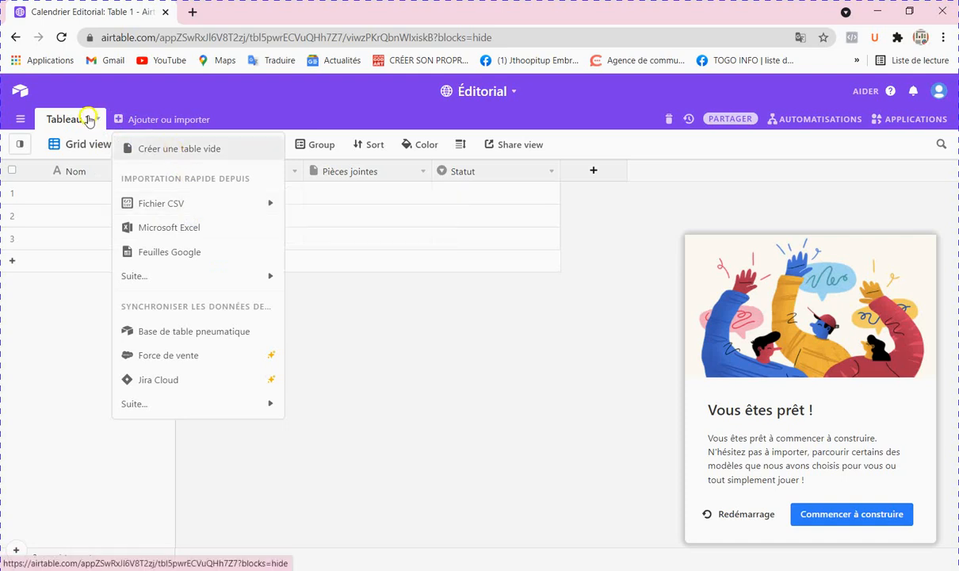
left_click(132, 89)
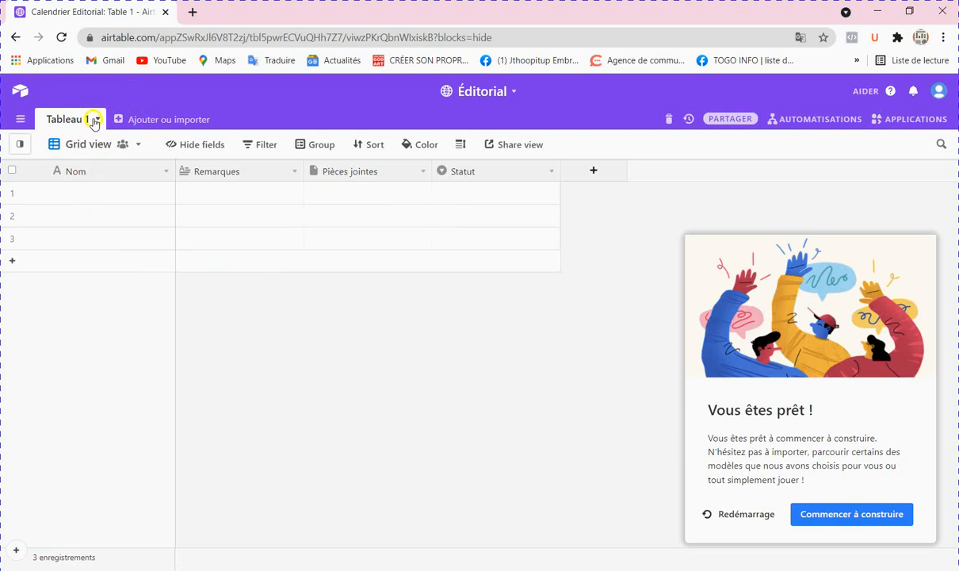
left_click(94, 121)
left_click(116, 148)
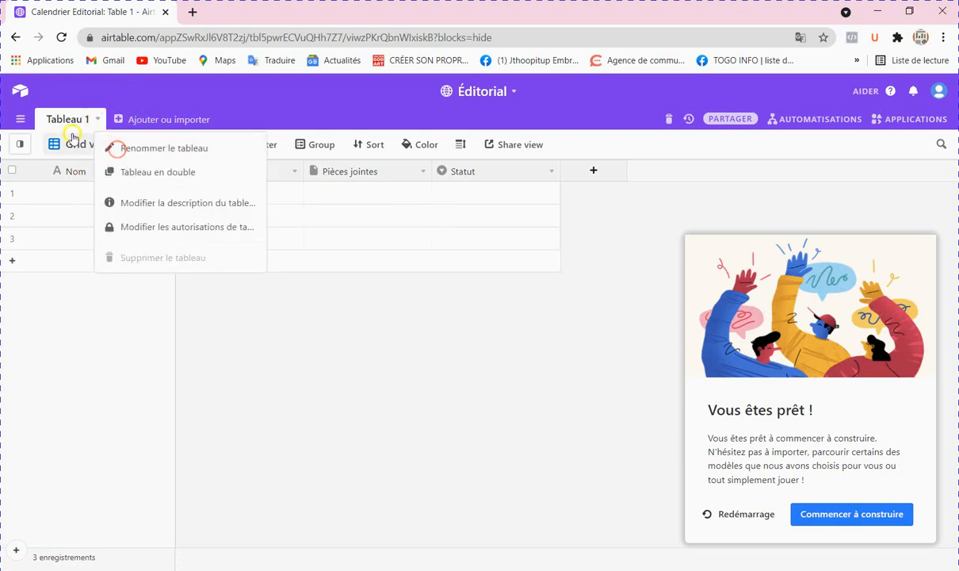
mouse_move(72, 141)
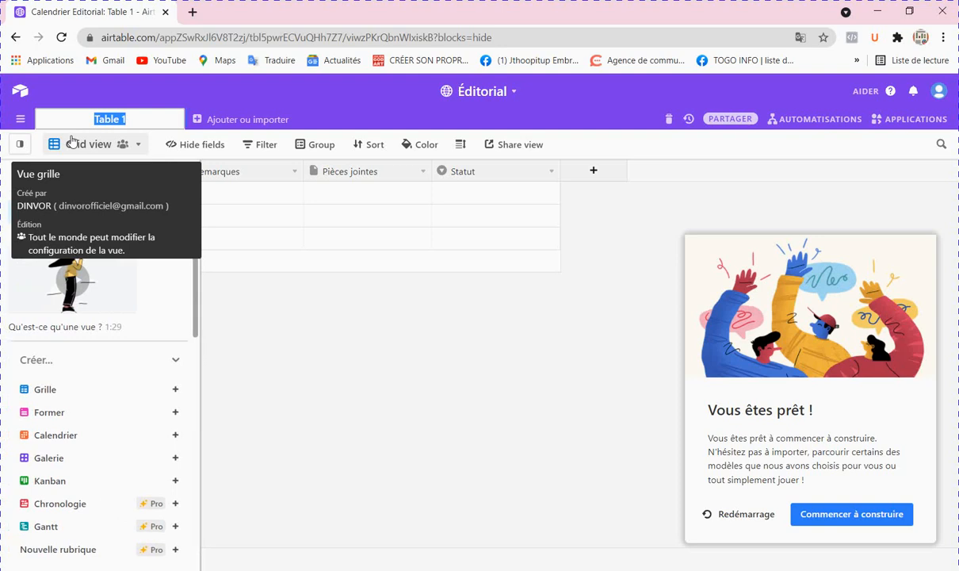
type("BizPilote")
key("Return")
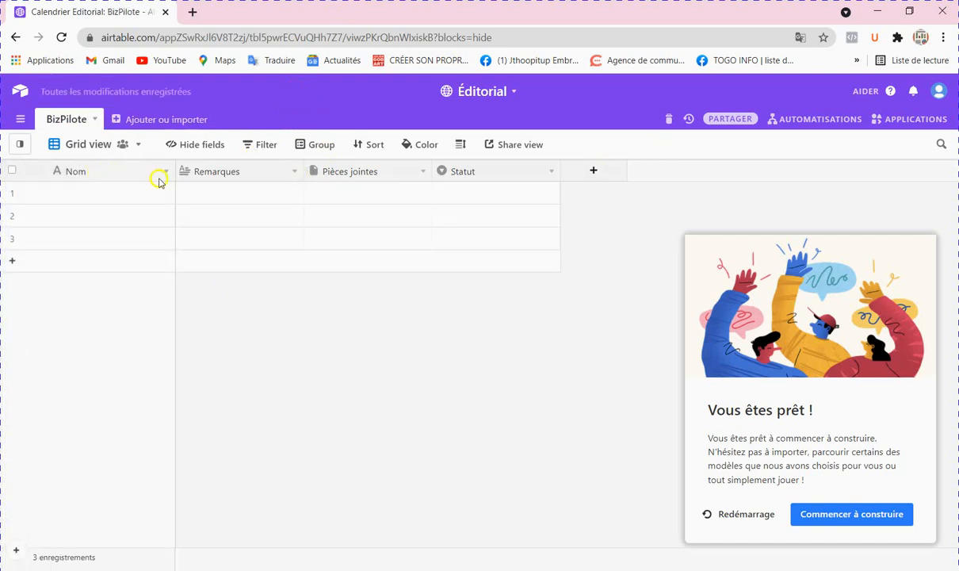
Delete the Remarques, Pièces jointes and Statut fields from the BizPilote table
left_click(294, 173)
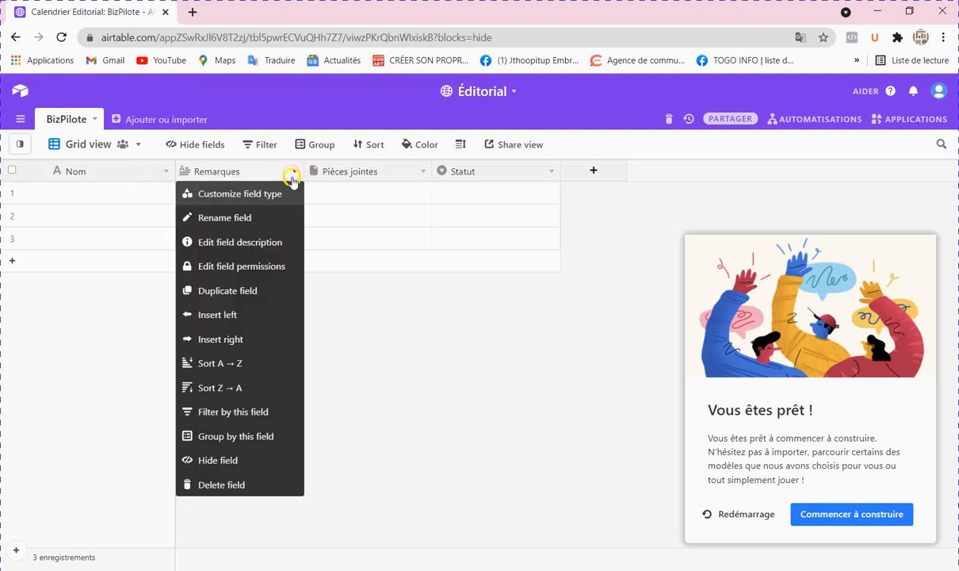
left_click(228, 486)
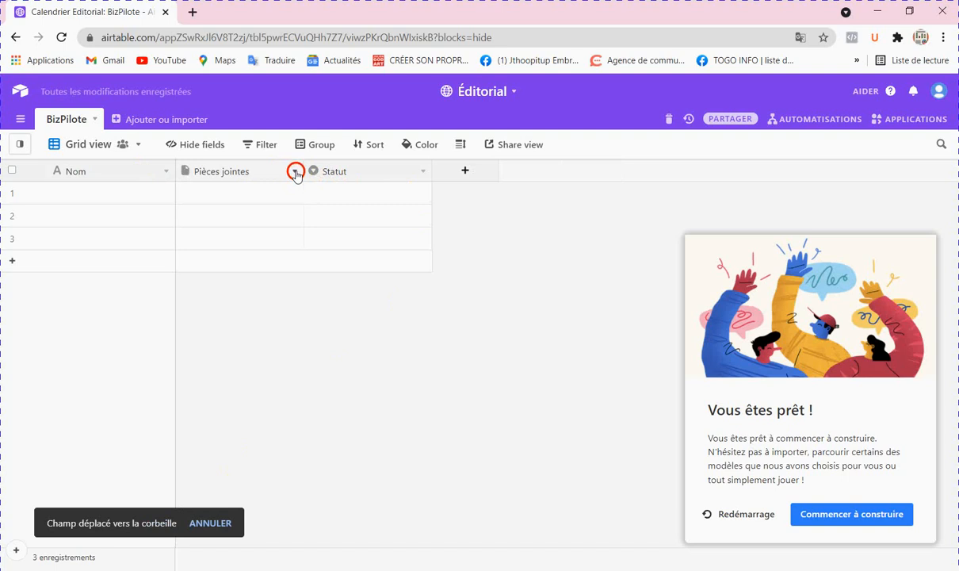
left_click(295, 174)
left_click(238, 484)
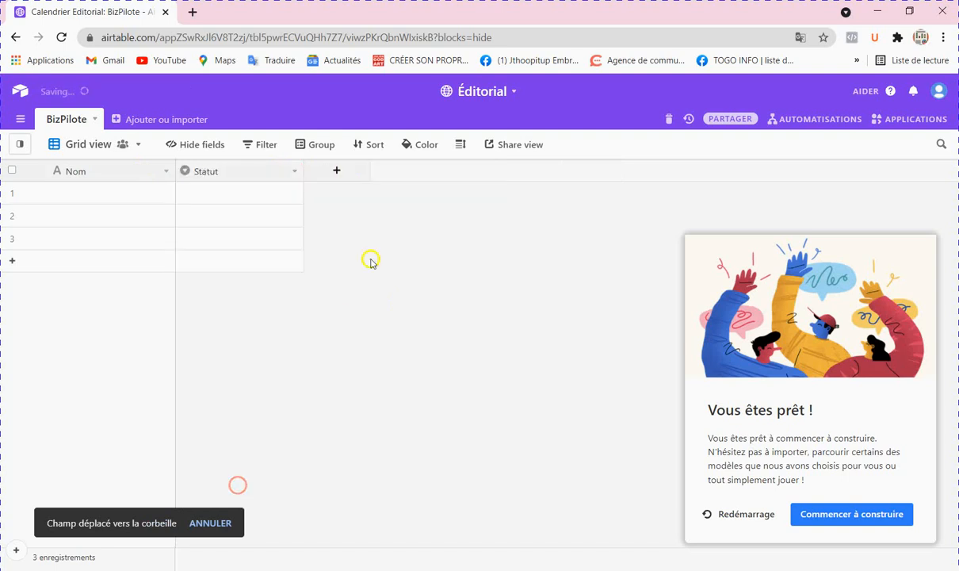
left_click(295, 172)
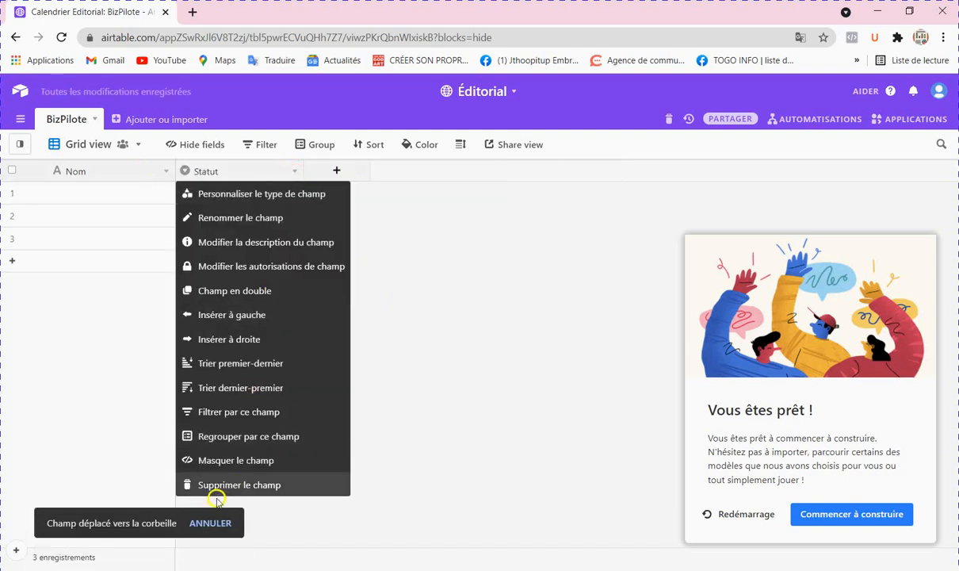
left_click(242, 487)
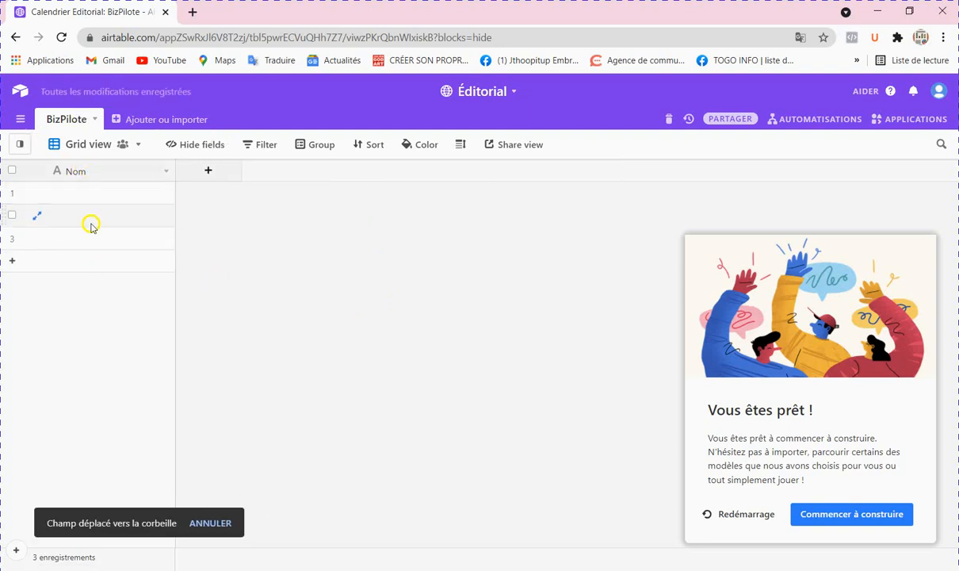
left_click(85, 145)
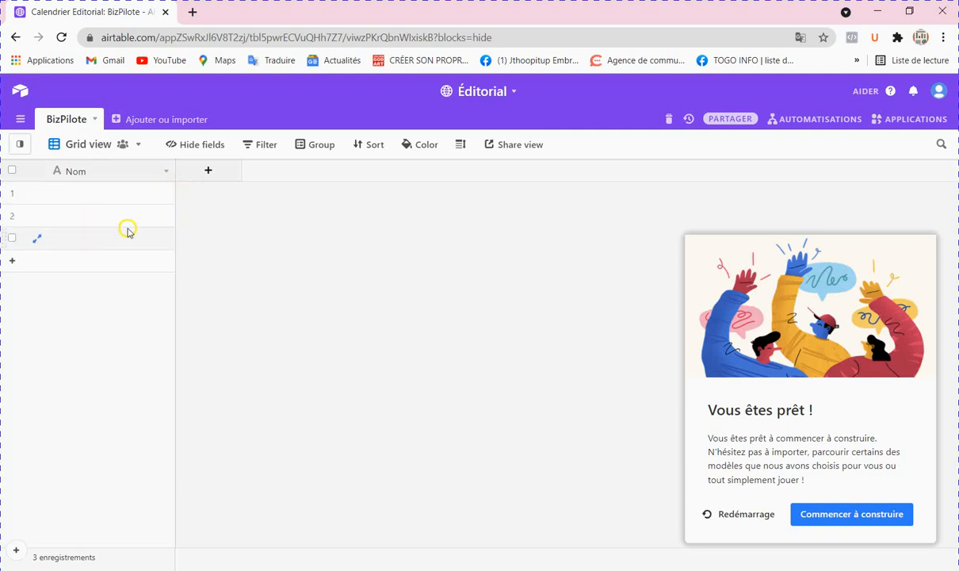
Customize the primary Nom field: name it Id, set its type to Autonumber and save it
left_click(167, 173)
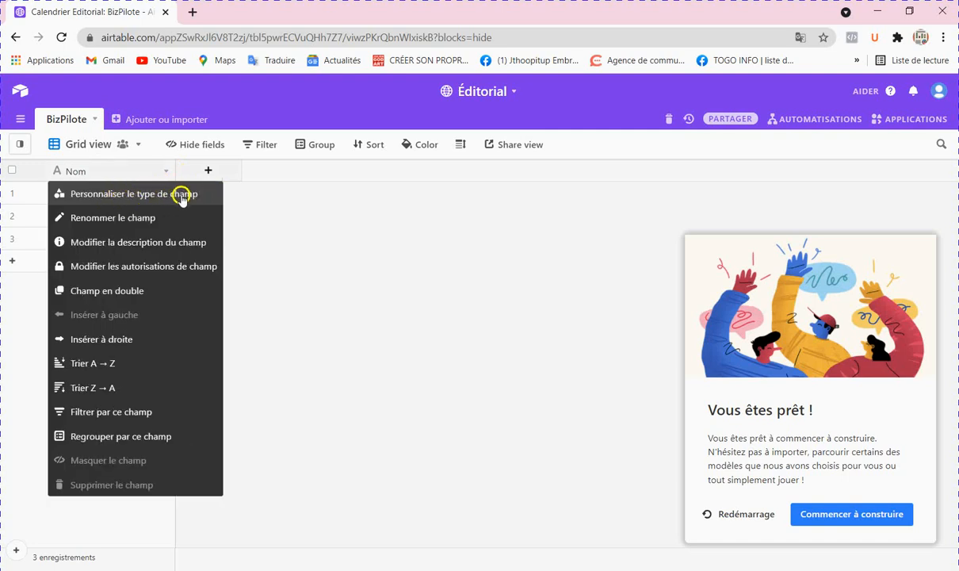
left_click(140, 197)
left_click(123, 210)
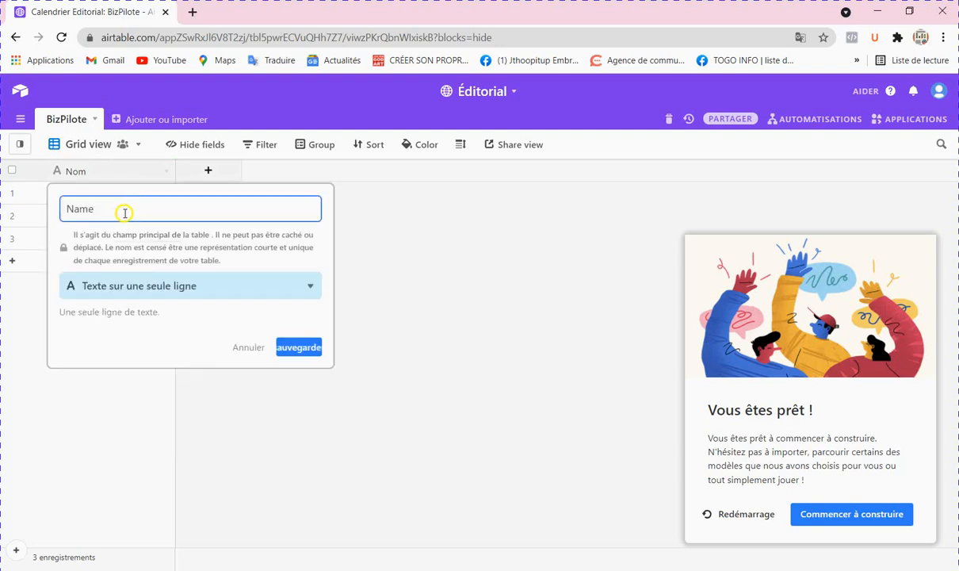
key("BackSpace")
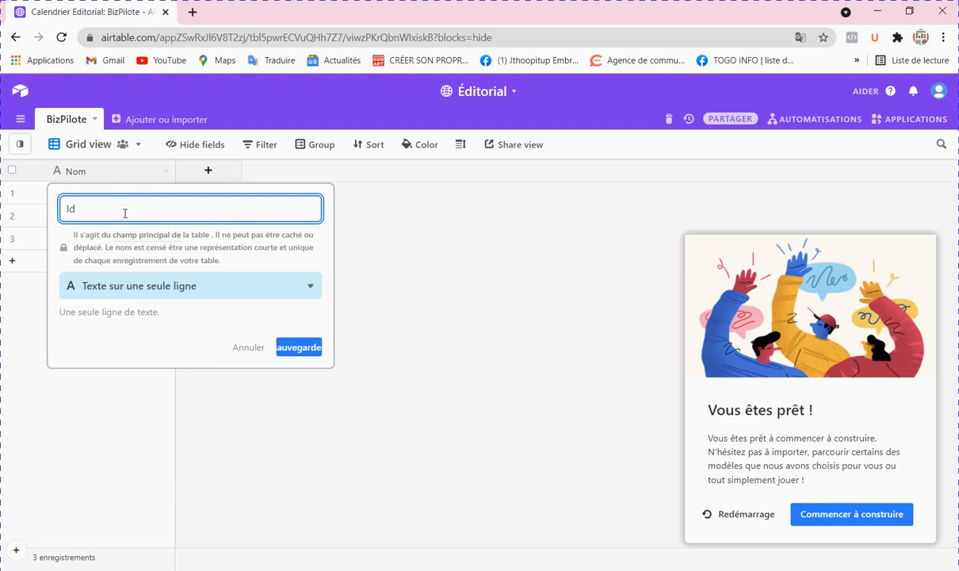
left_click(183, 285)
scroll(169, 342, "down", 1)
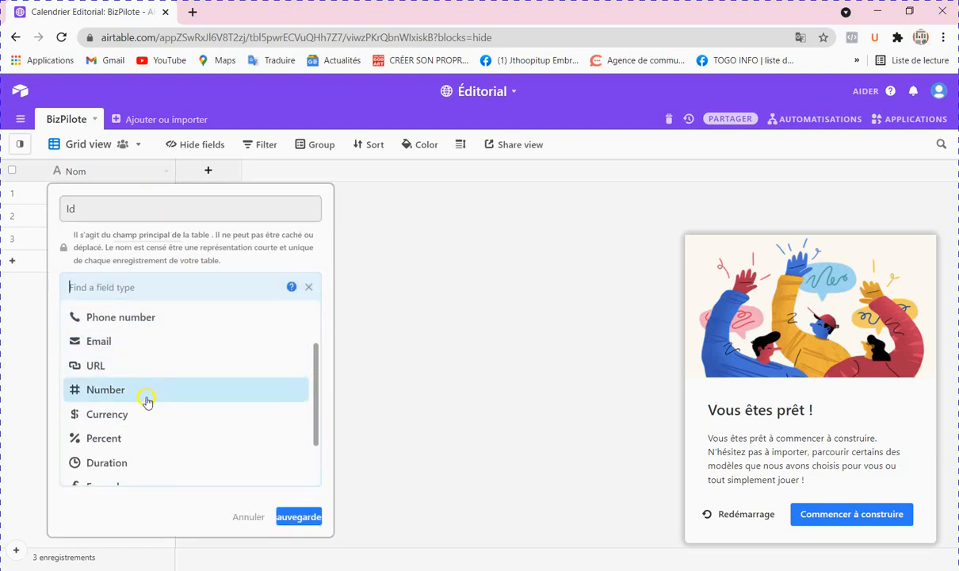
scroll(147, 400, "down", 1)
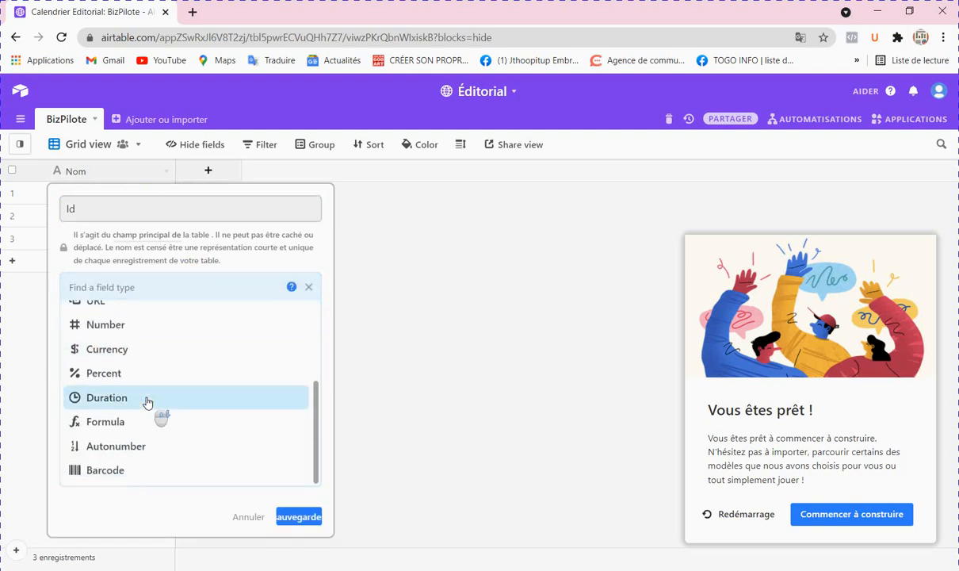
left_click(117, 449)
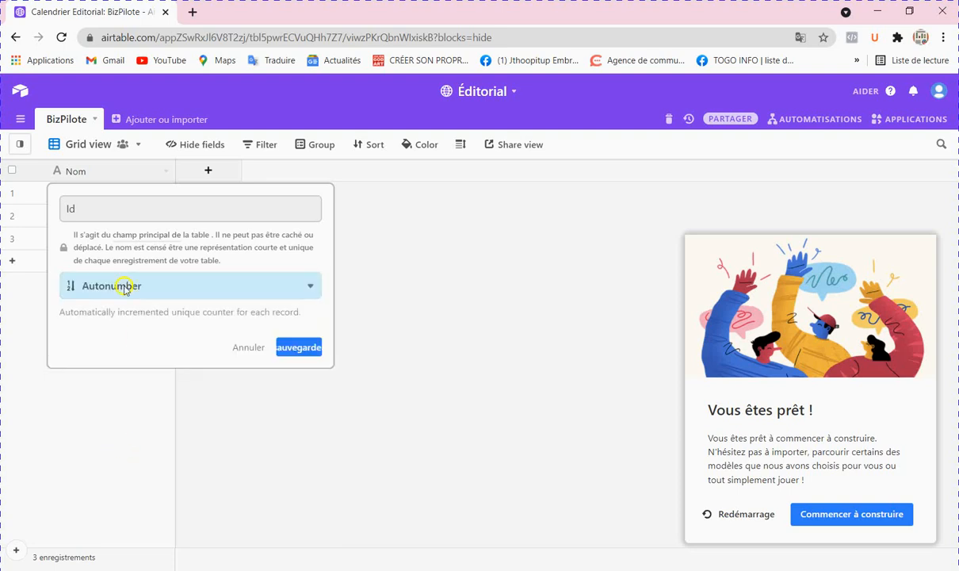
left_click(302, 350)
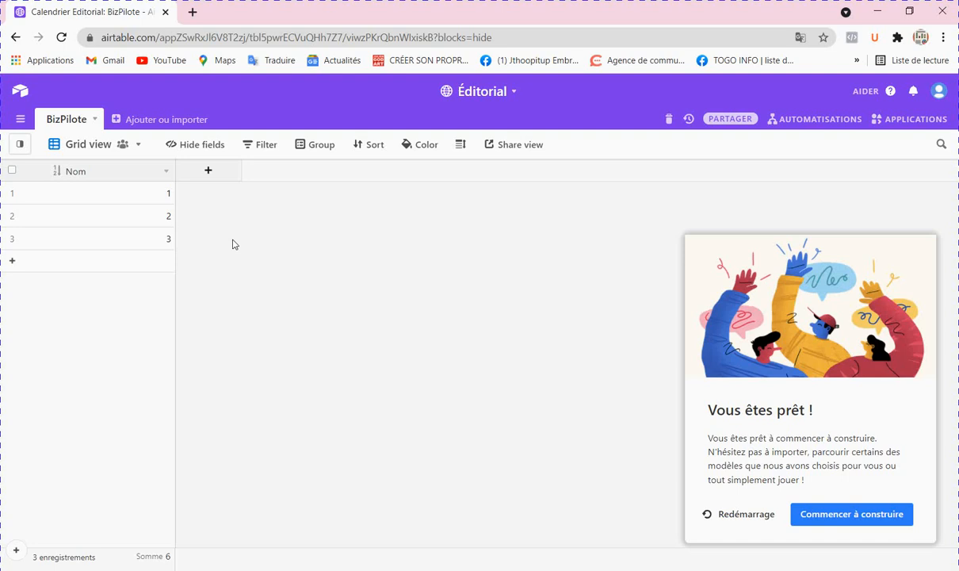
Review the field types available for the primary field and save it with the autonumber type unchanged
left_click(167, 174)
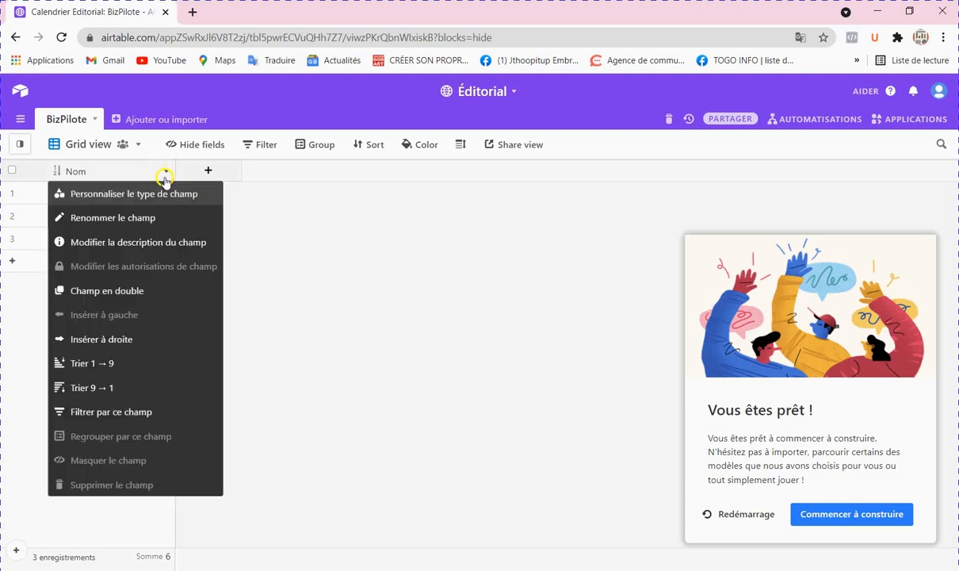
left_click(141, 196)
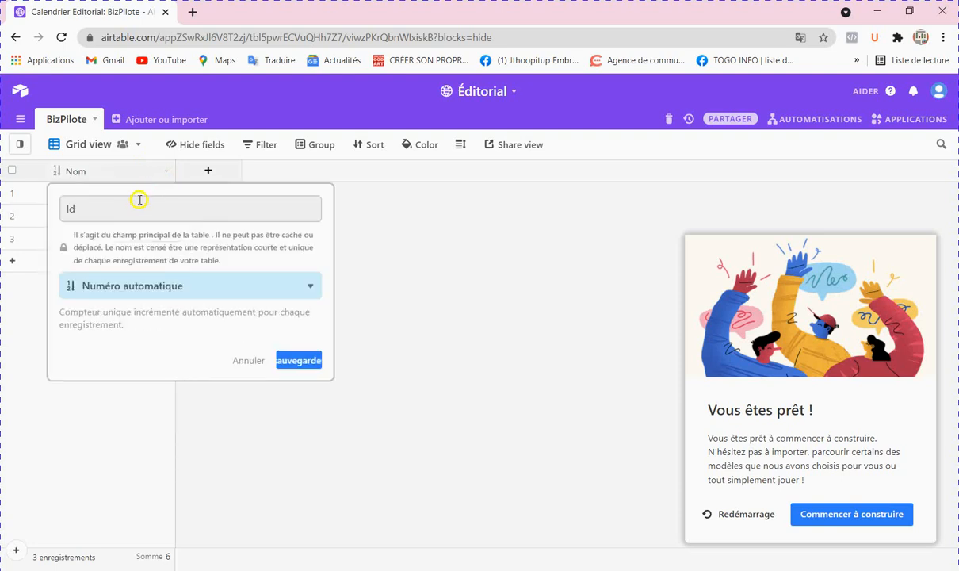
left_click(181, 282)
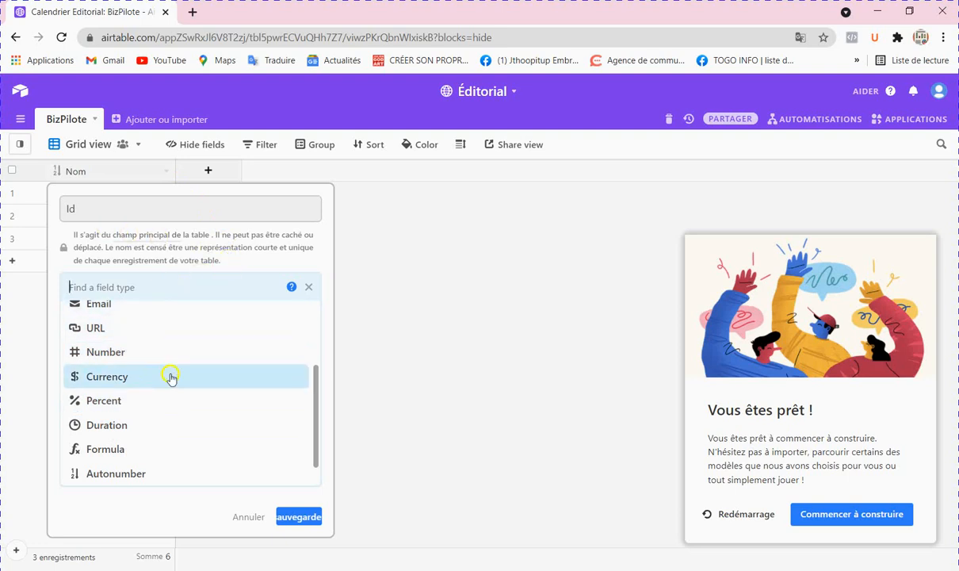
left_click(301, 518)
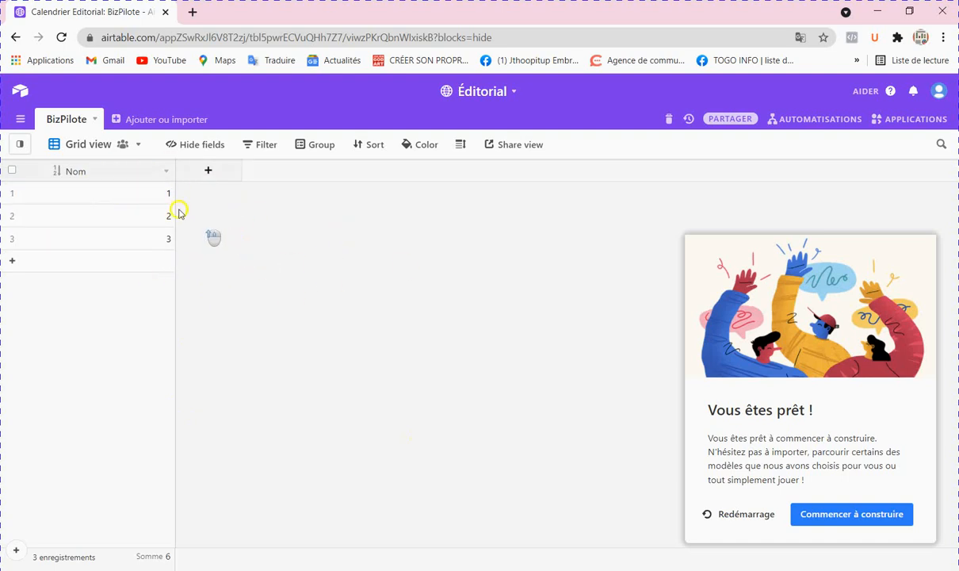
Open the primary field's name for renaming and keep it as Id
left_click(167, 170)
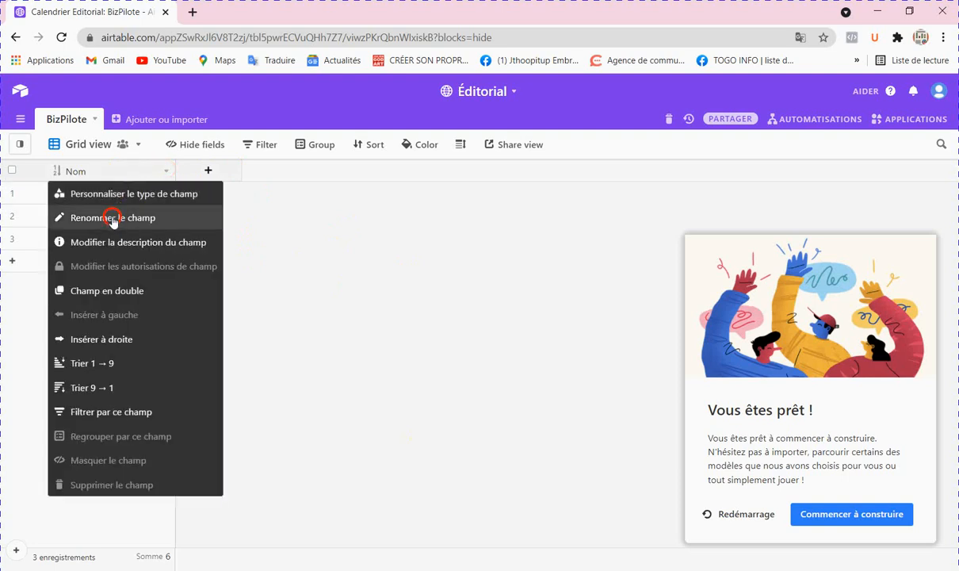
left_click(113, 219)
left_click(352, 309)
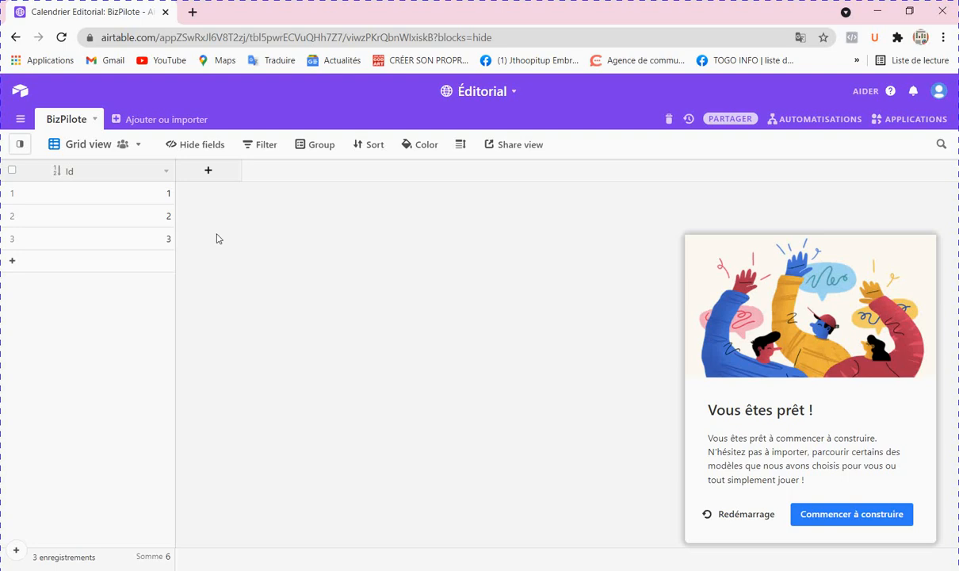
Add a new field named Réseaux Sociaux, correcting its spelling, and choose Multiple select as its type
left_click(209, 168)
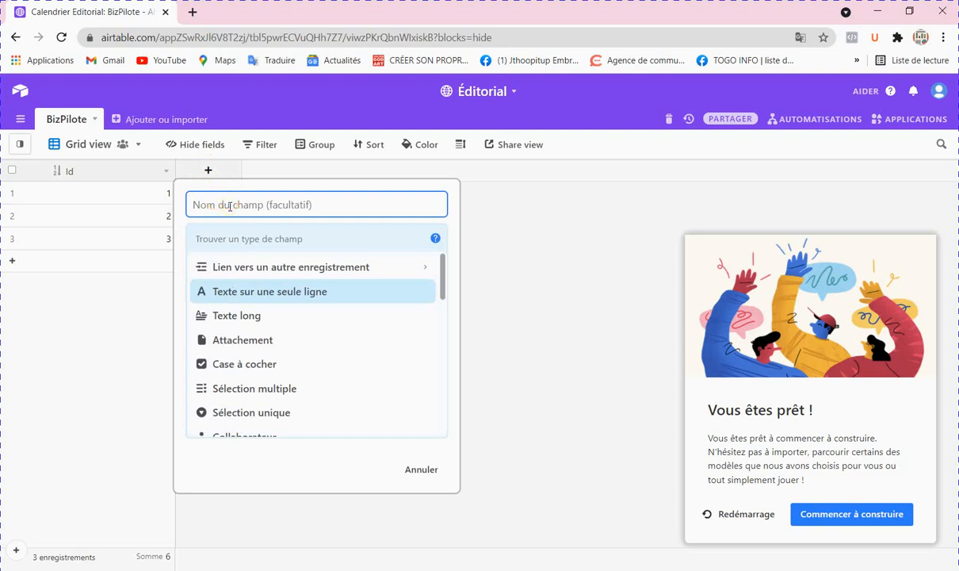
type("Réseaux Sociaux")
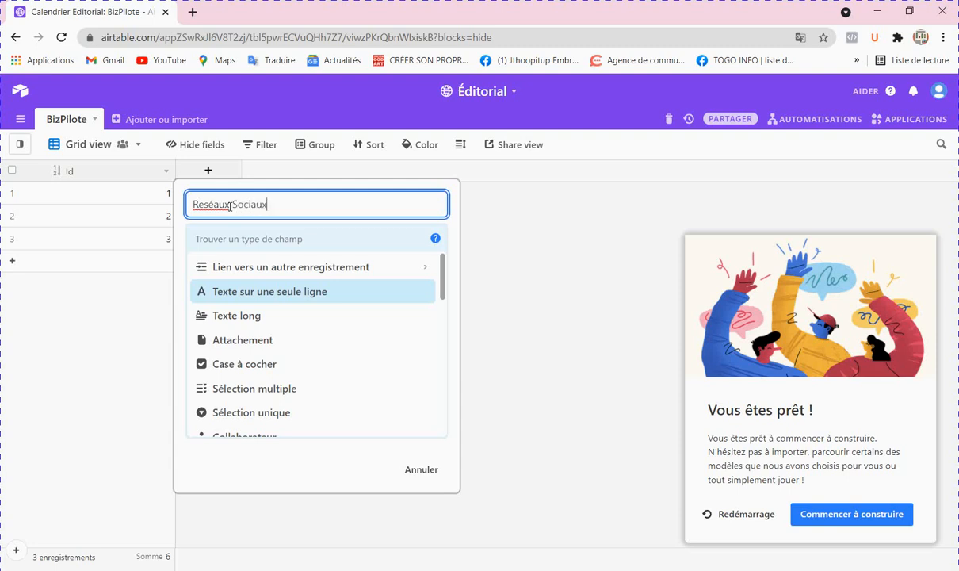
right_click(220, 207)
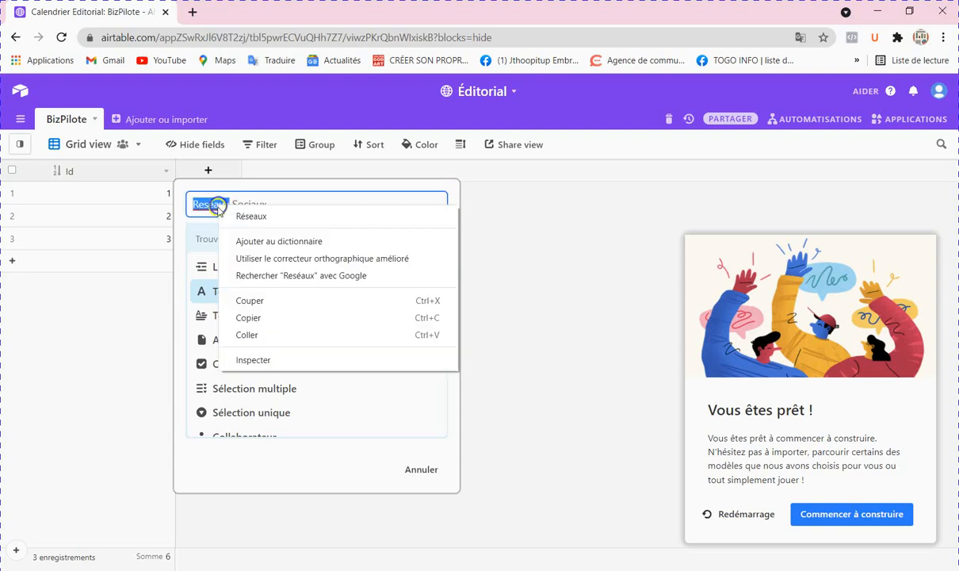
left_click(236, 217)
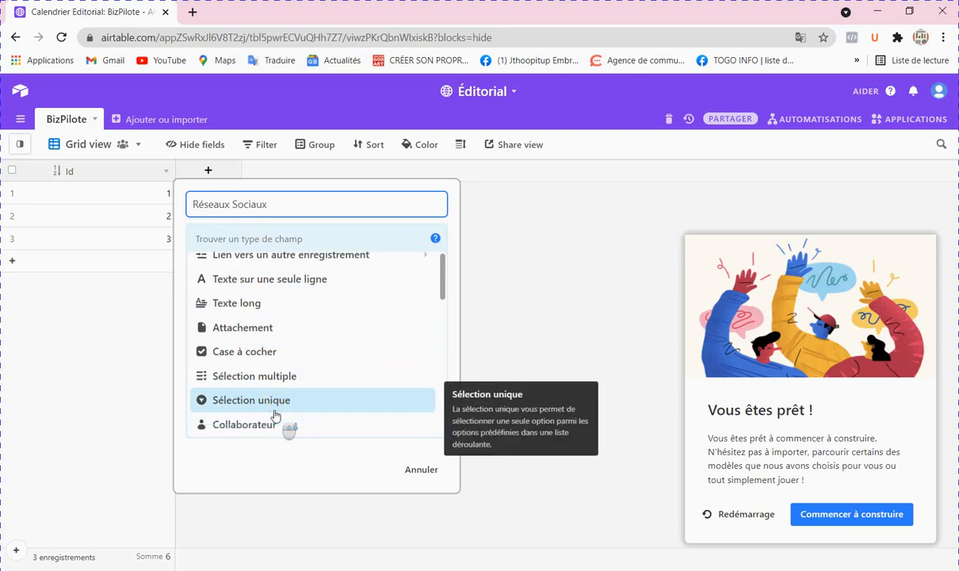
scroll(275, 412, "down", 2)
scroll(260, 341, "up", 2)
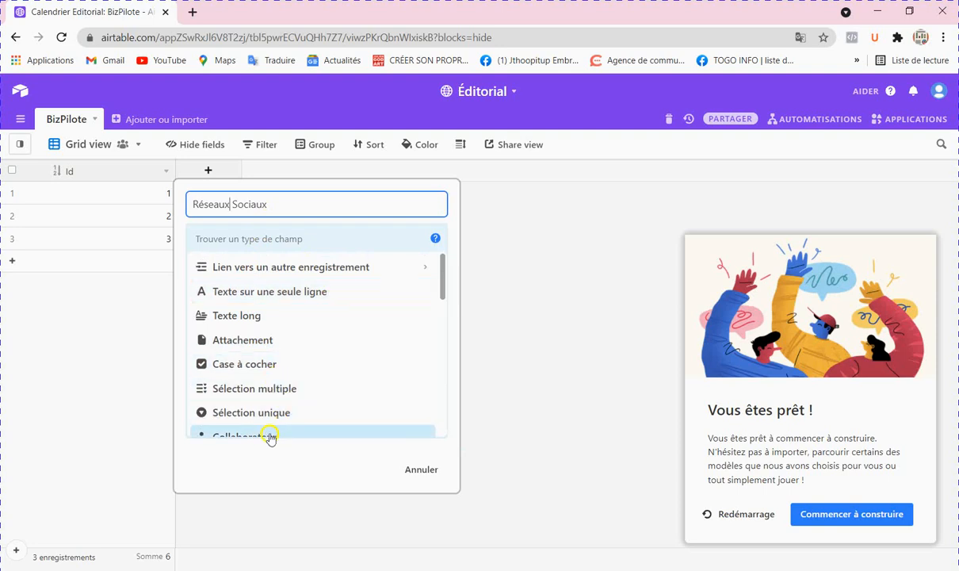
left_click(239, 391)
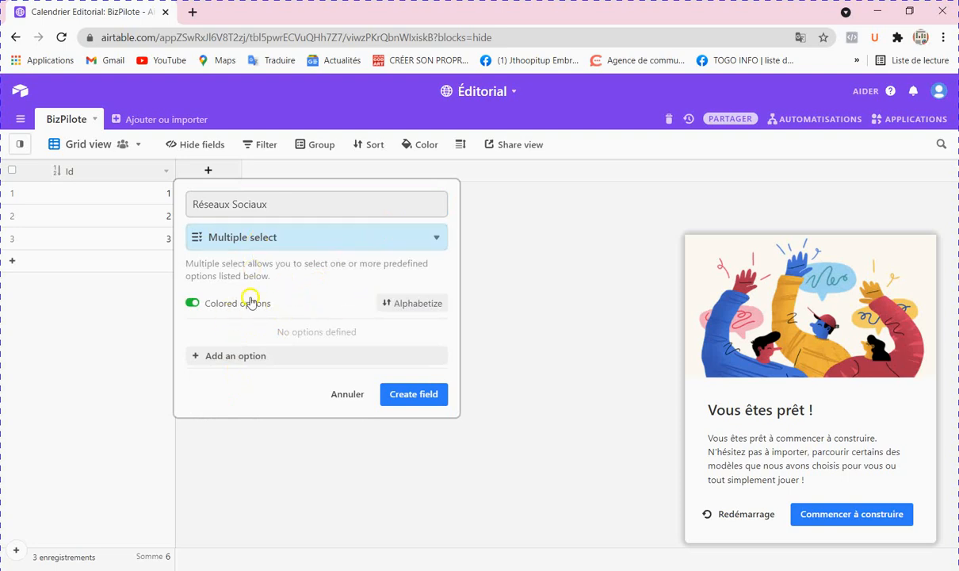
Try switching the Réseaux Sociaux field's colored options off and back on
left_click(192, 303)
left_click(233, 306)
left_click(195, 300)
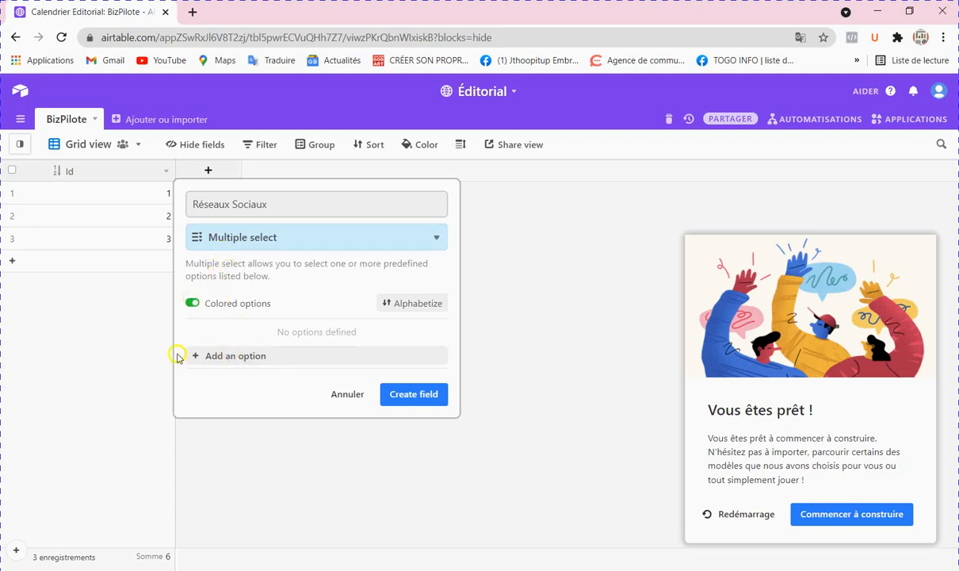
Add Facebook, Instagram and Linkedin as the first options of the Réseaux Sociaux field
left_click(221, 356)
left_click(249, 333)
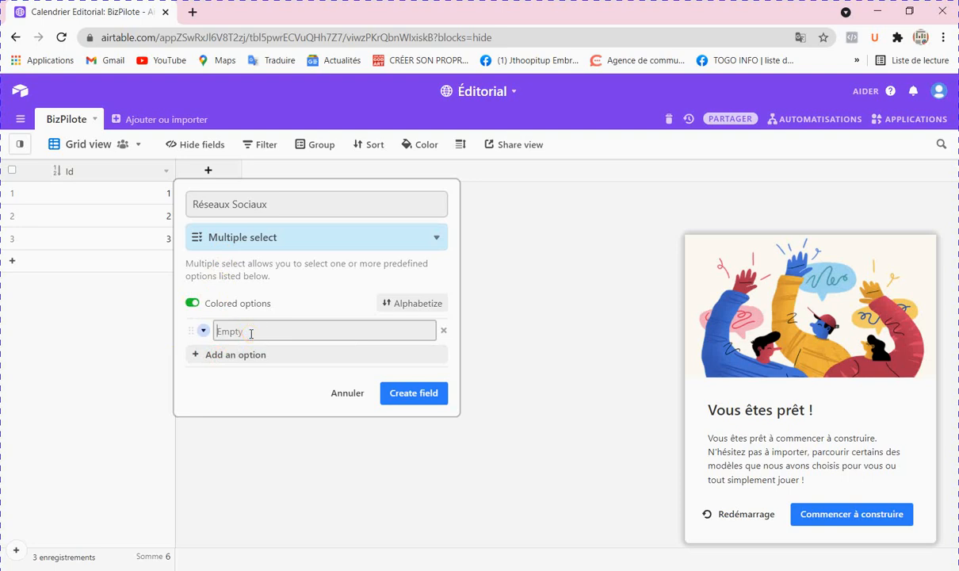
left_click(251, 333)
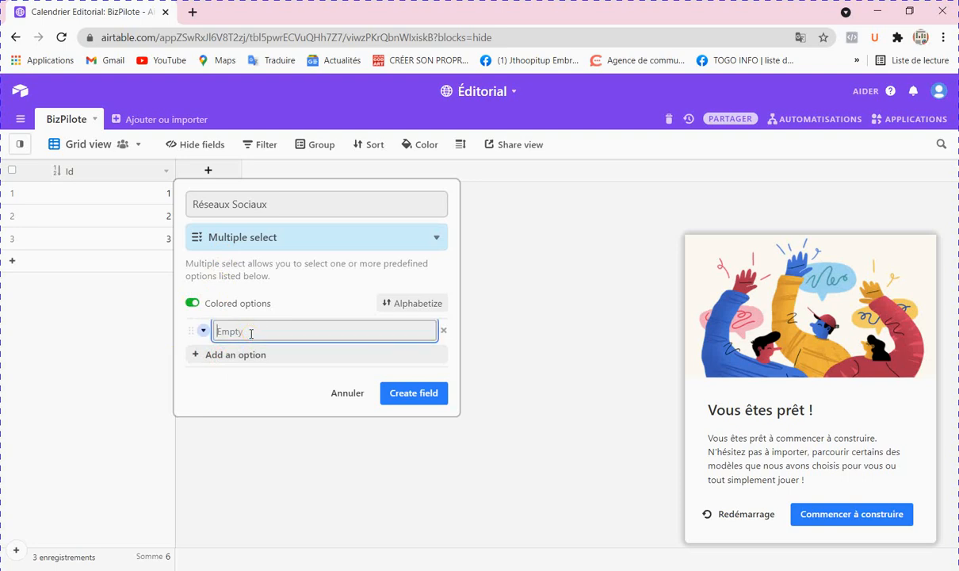
type("Facebook")
left_click(235, 354)
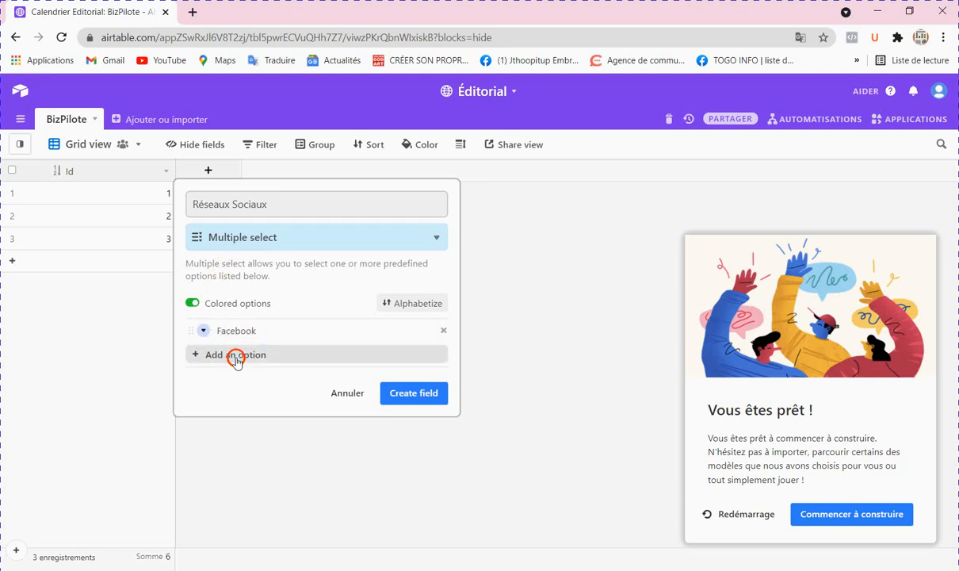
type("Instagram")
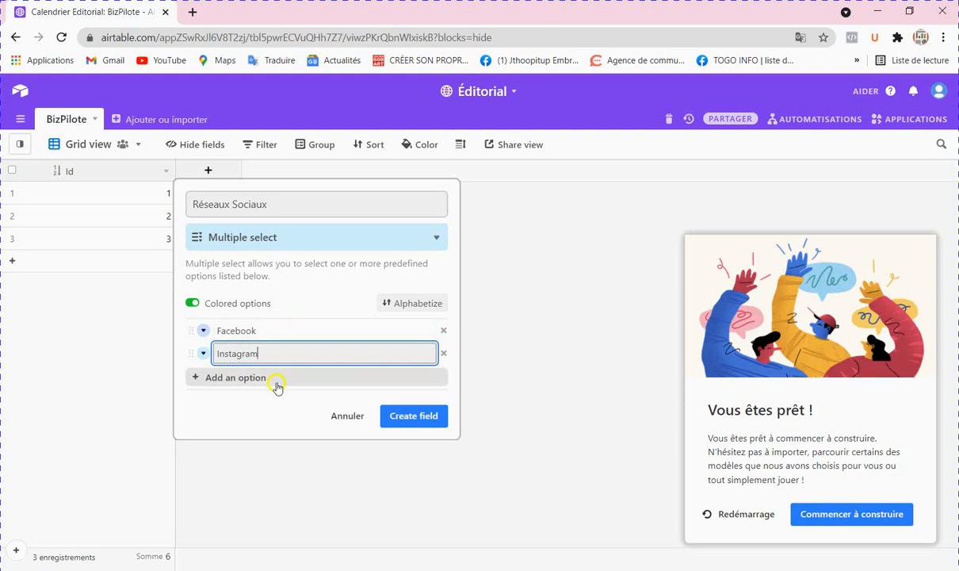
left_click(260, 378)
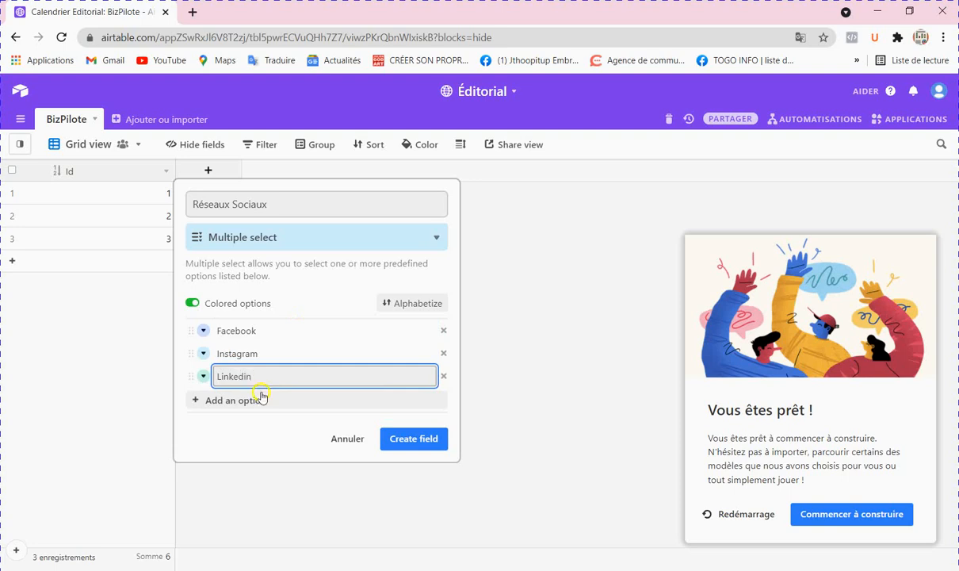
Add Snapchat, Youtube, Site Internet and Blog as further options of the Réseaux Sociaux field
left_click(253, 401)
type("Snap")
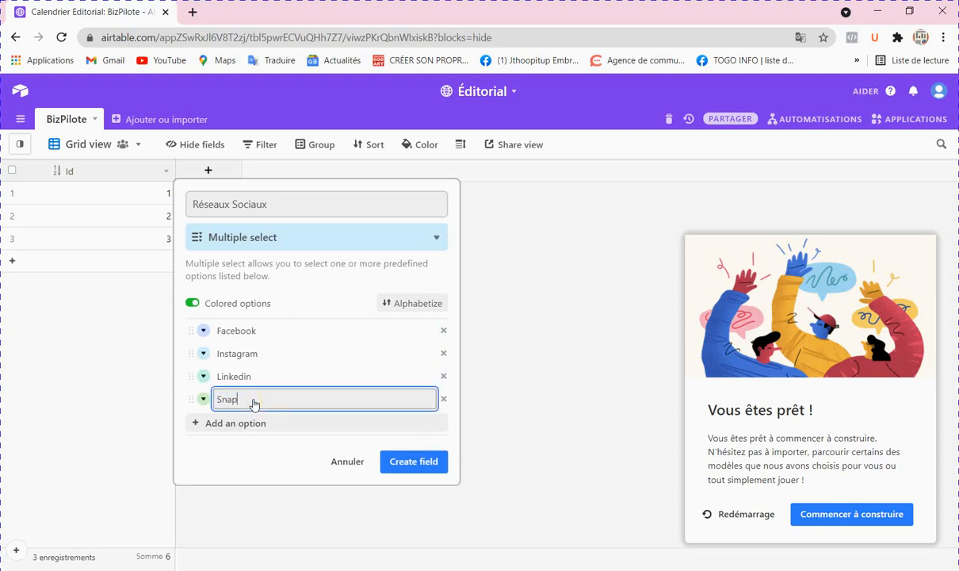
type("chat")
left_click(247, 422)
type("Y")
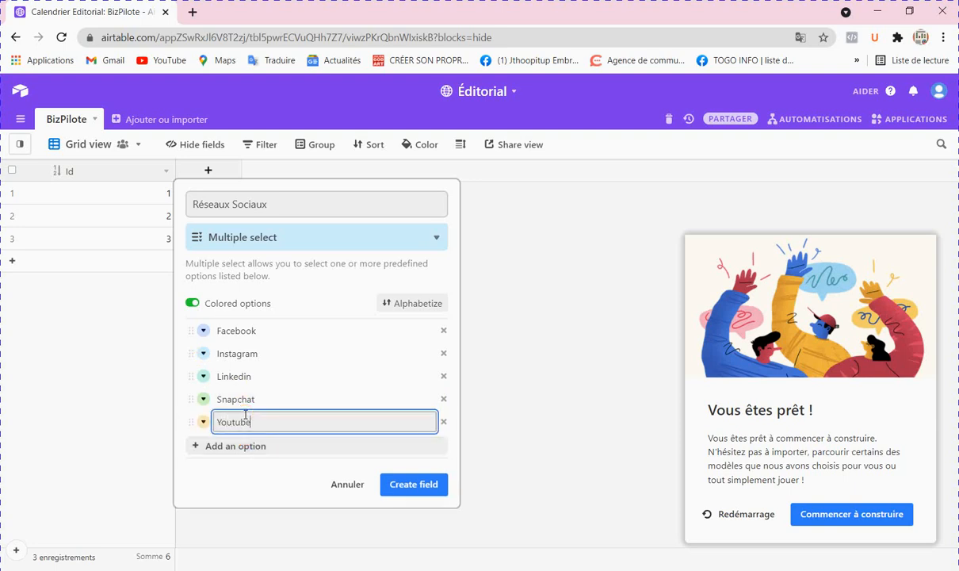
type("outube")
left_click(239, 447)
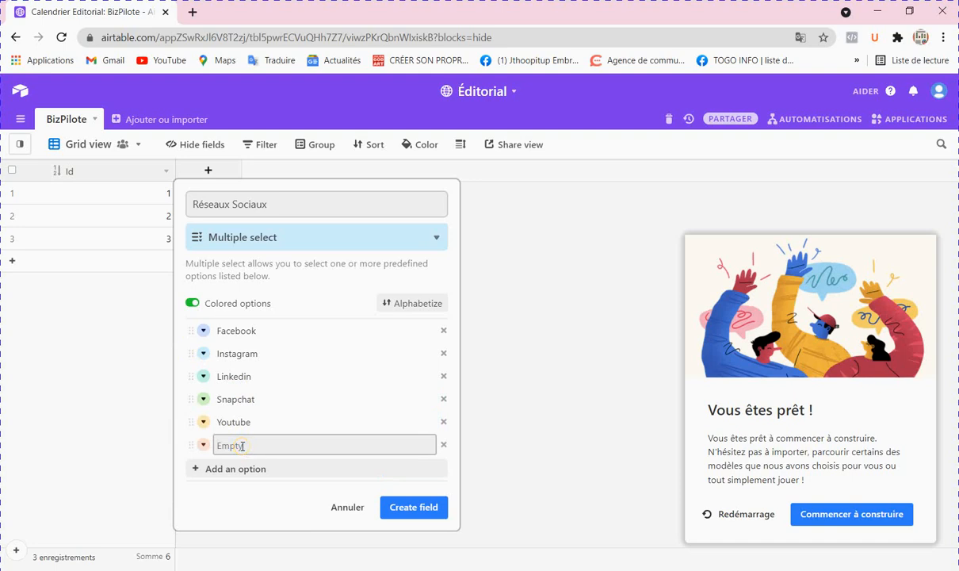
type("Site Internet")
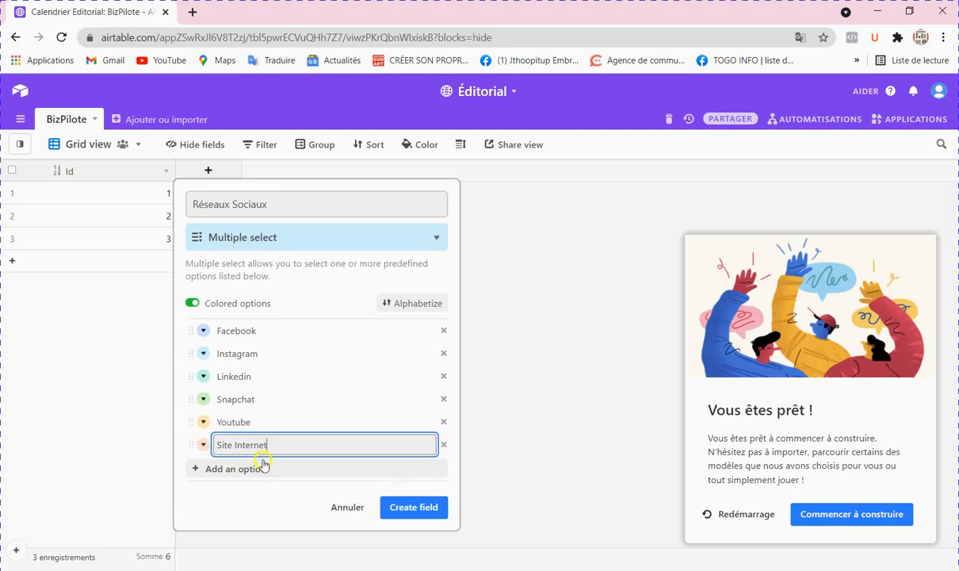
left_click(259, 469)
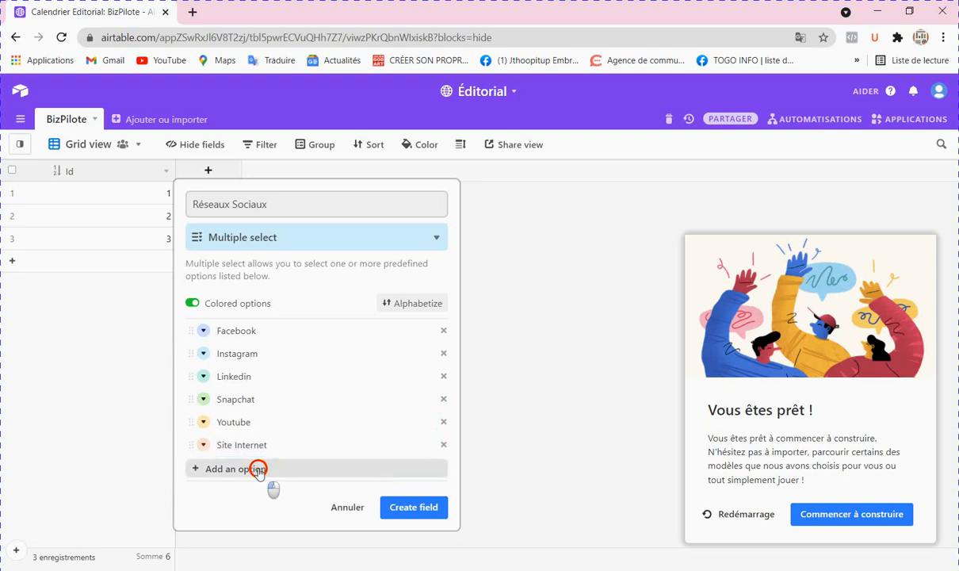
type("Blog")
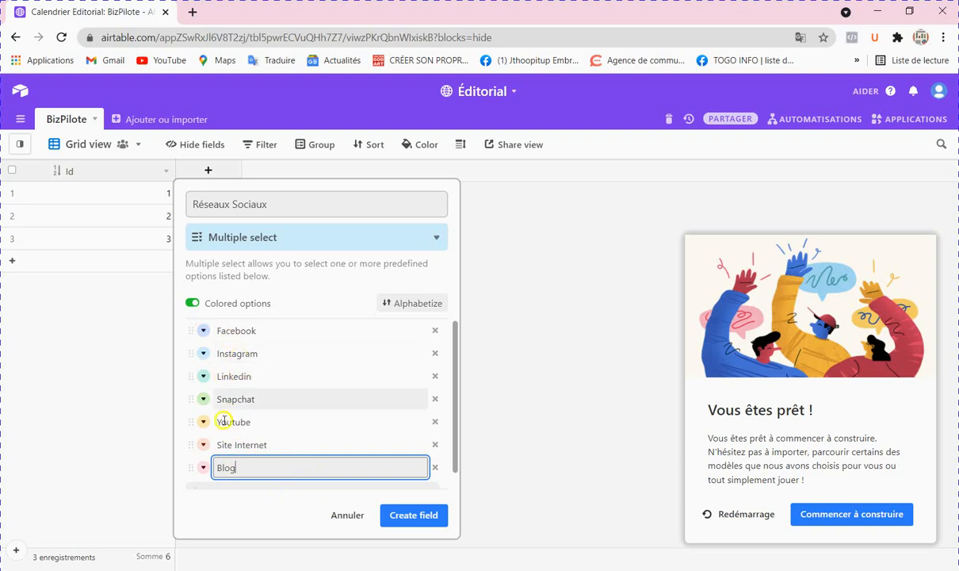
Keep the Facebook option blue and color the Instagram option light red
left_click(204, 332)
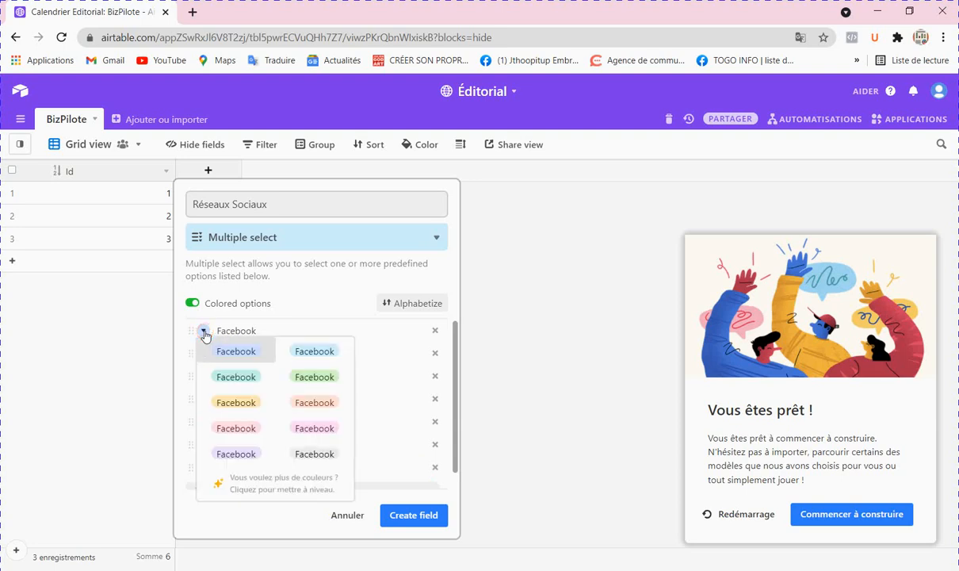
left_click(242, 353)
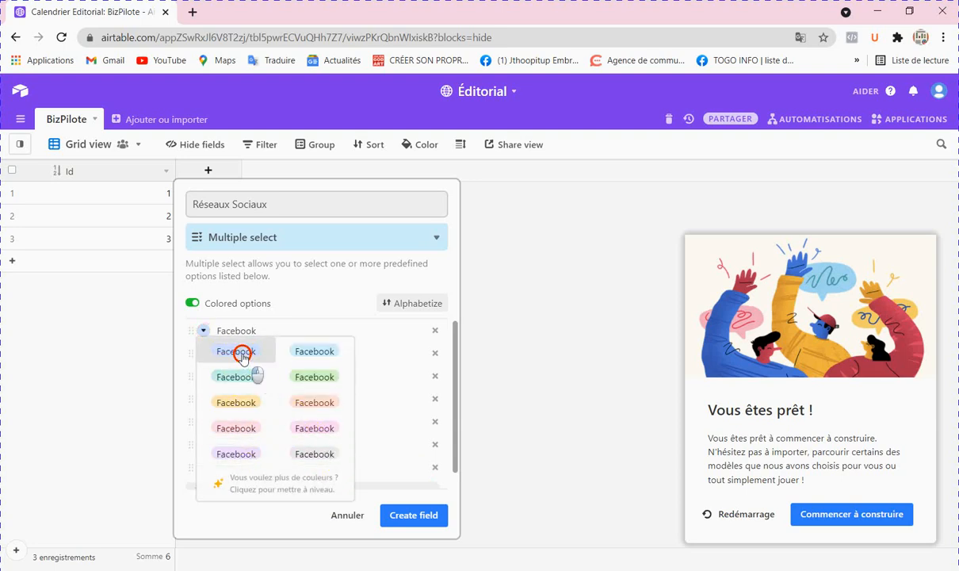
left_click(204, 333)
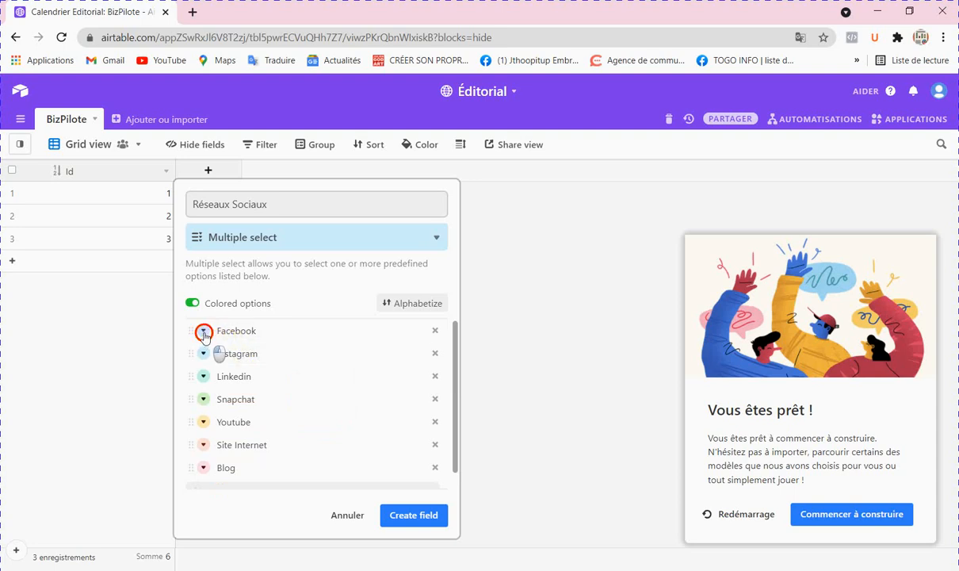
left_click(241, 354)
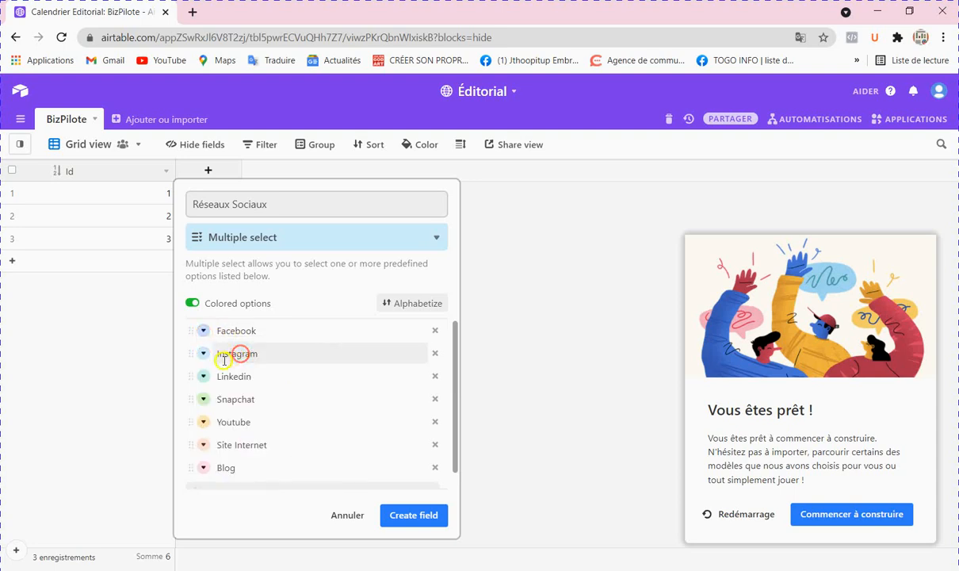
left_click(204, 354)
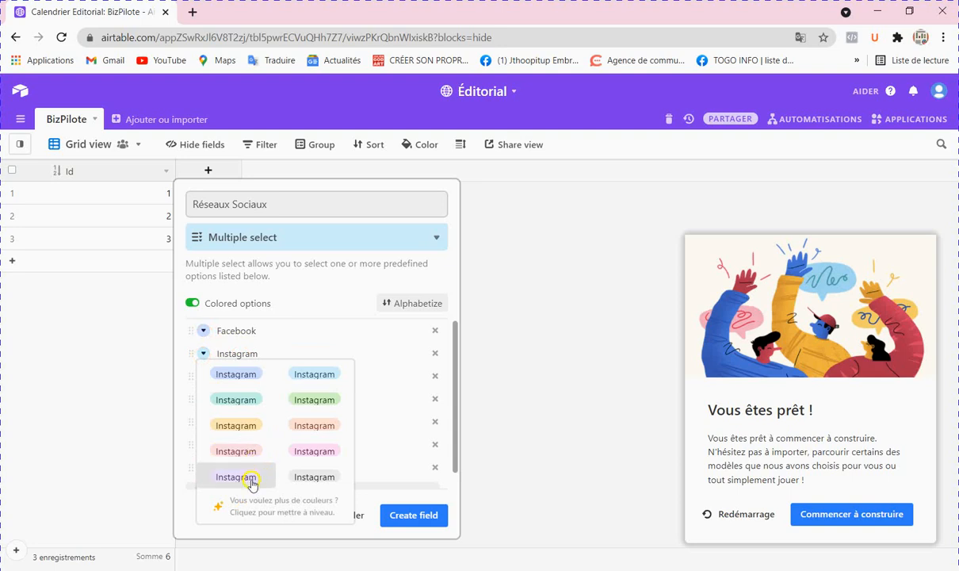
left_click(242, 452)
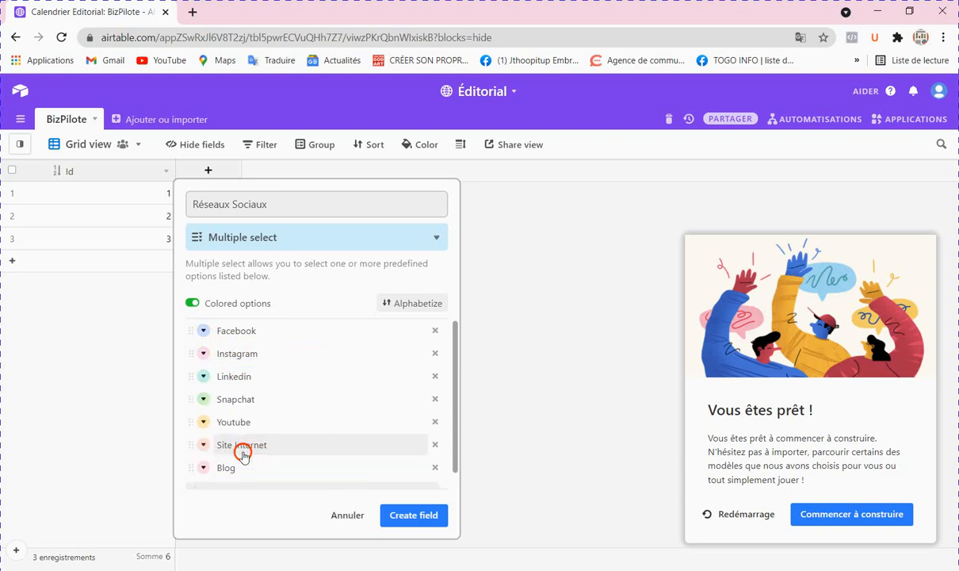
Color the Linkedin option light blue and the Snapchat option yellow
left_click(204, 377)
left_click(315, 397)
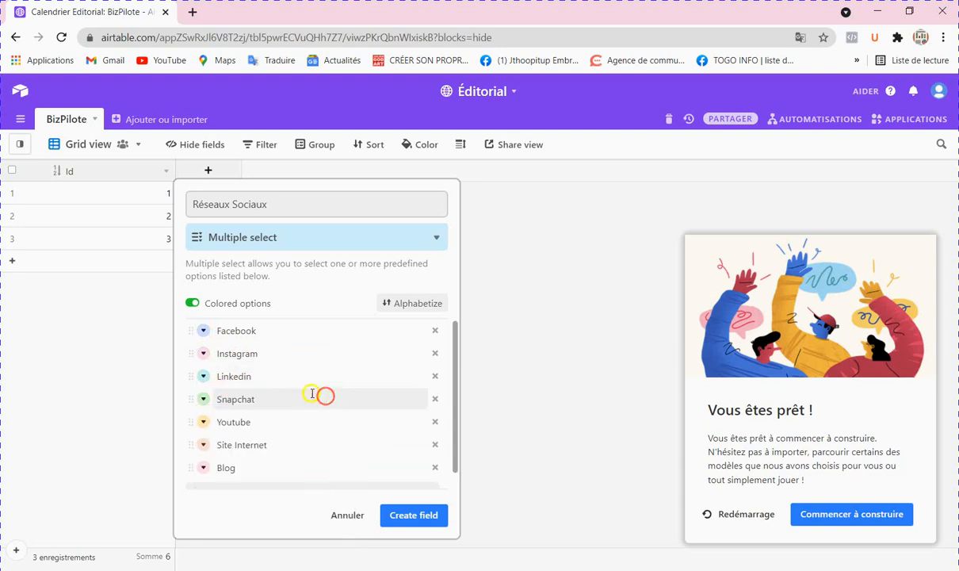
left_click(203, 398)
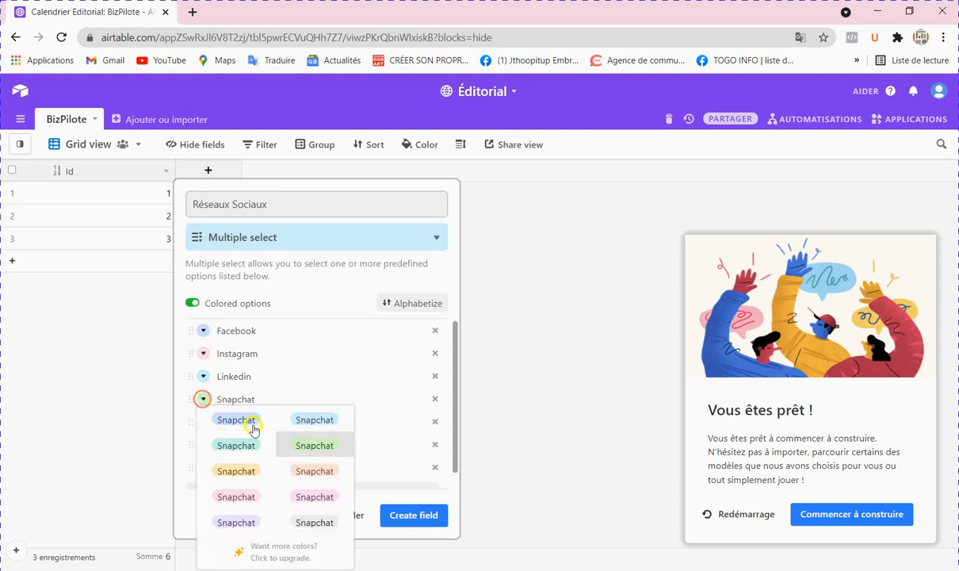
left_click(254, 474)
Check the color choices for the Youtube option, keep it yellow, and create the Réseaux Sociaux field
left_click(204, 422)
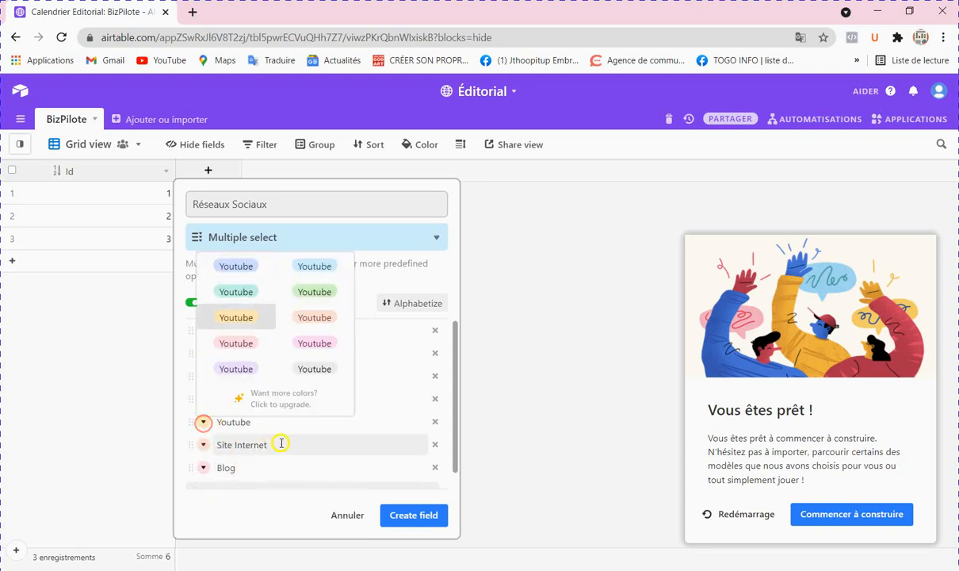
left_click(205, 445)
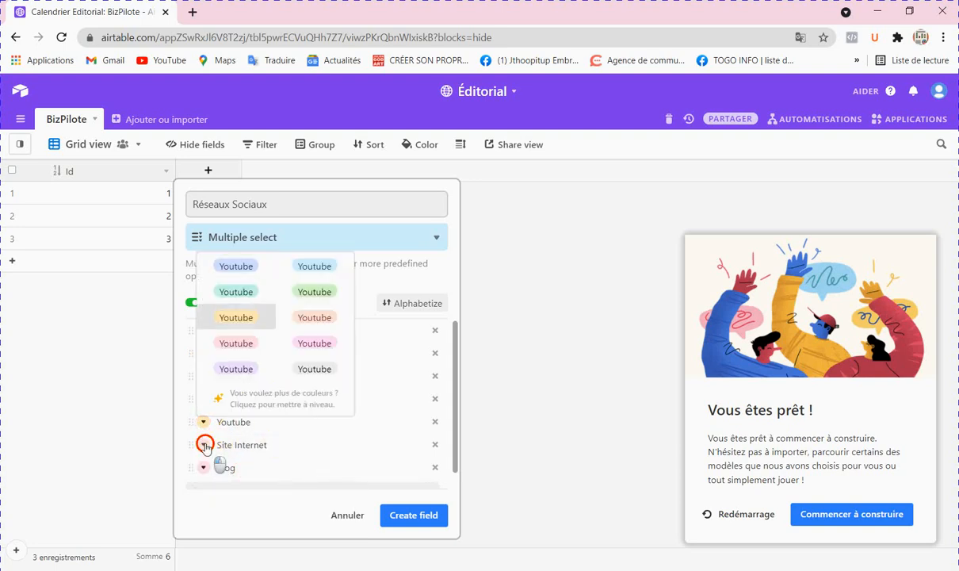
left_click(205, 447)
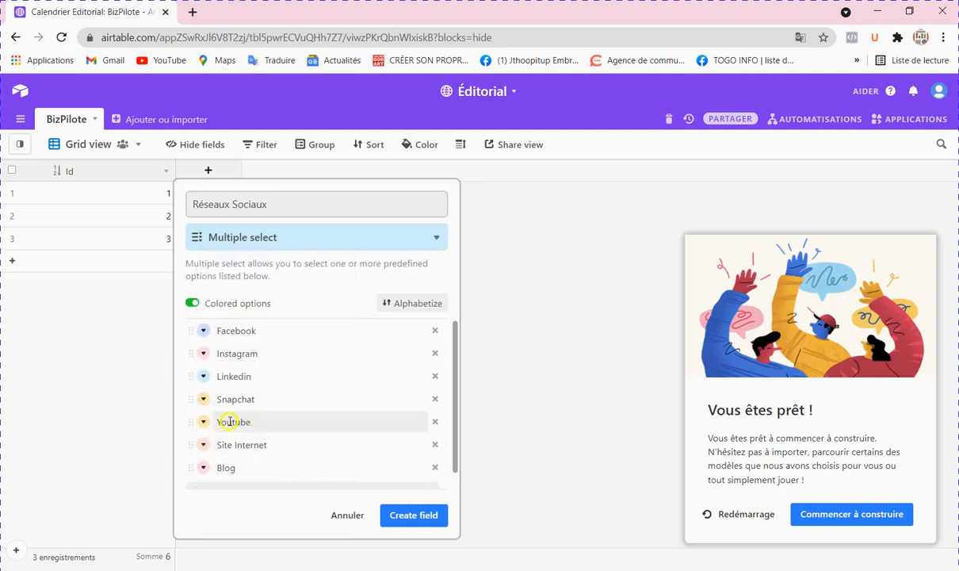
left_click(205, 423)
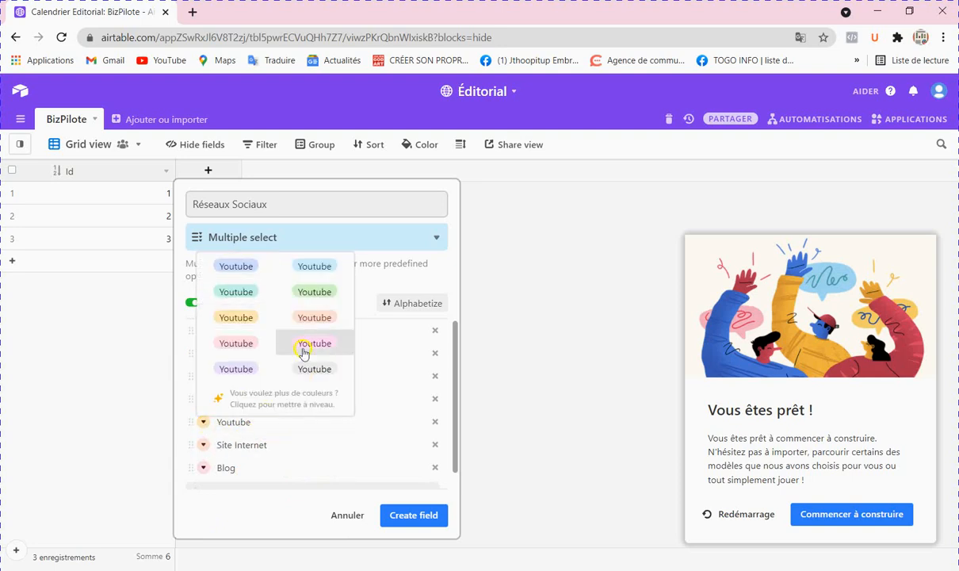
left_click(266, 498)
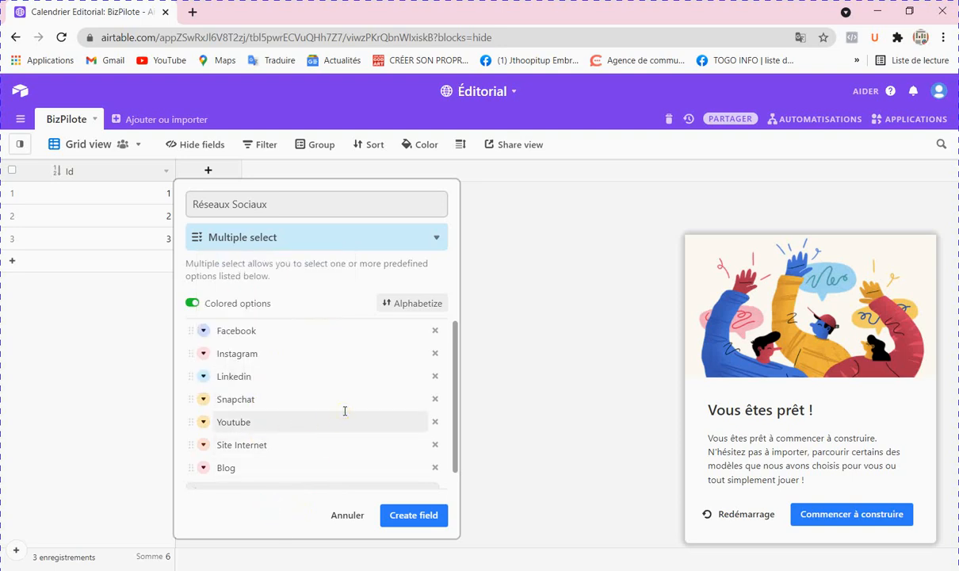
left_click(428, 519)
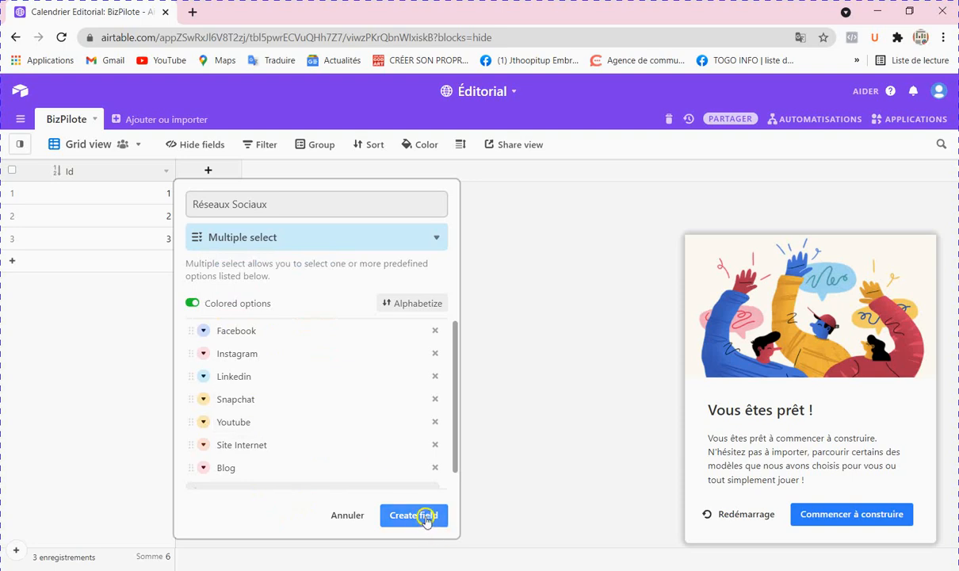
left_click(419, 521)
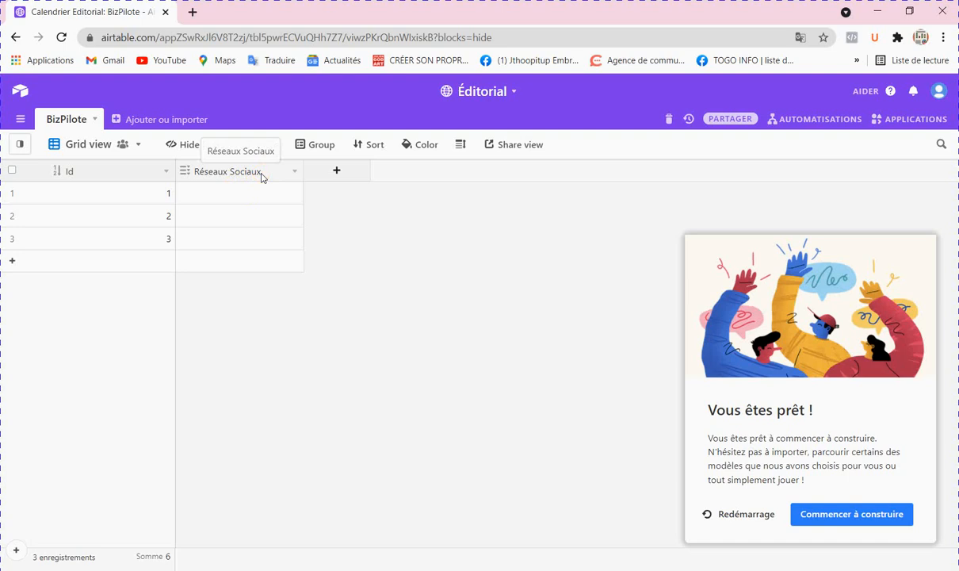
Add a new field named Type de contenus and choose Single select (Sélection unique) as its type
left_click(337, 171)
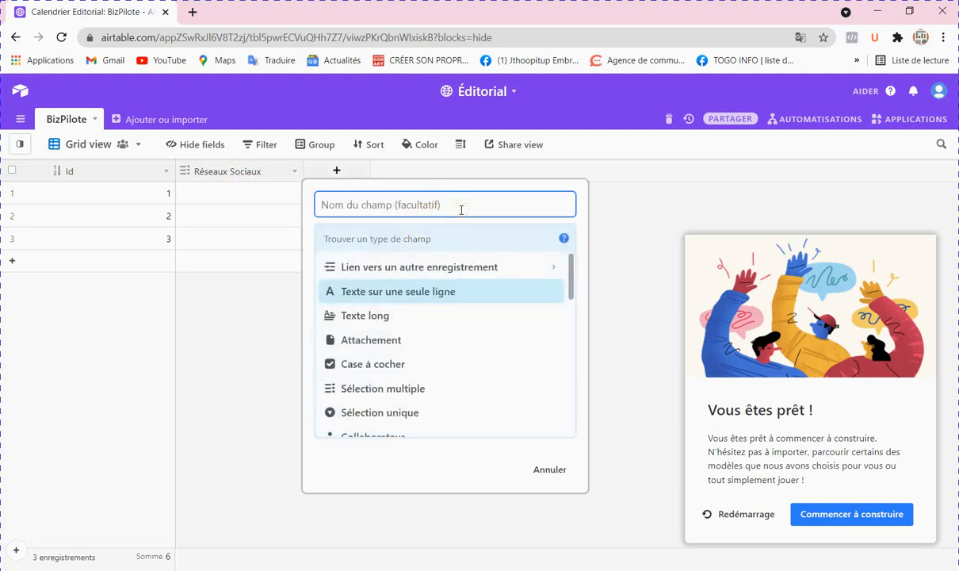
type("Type de contenus")
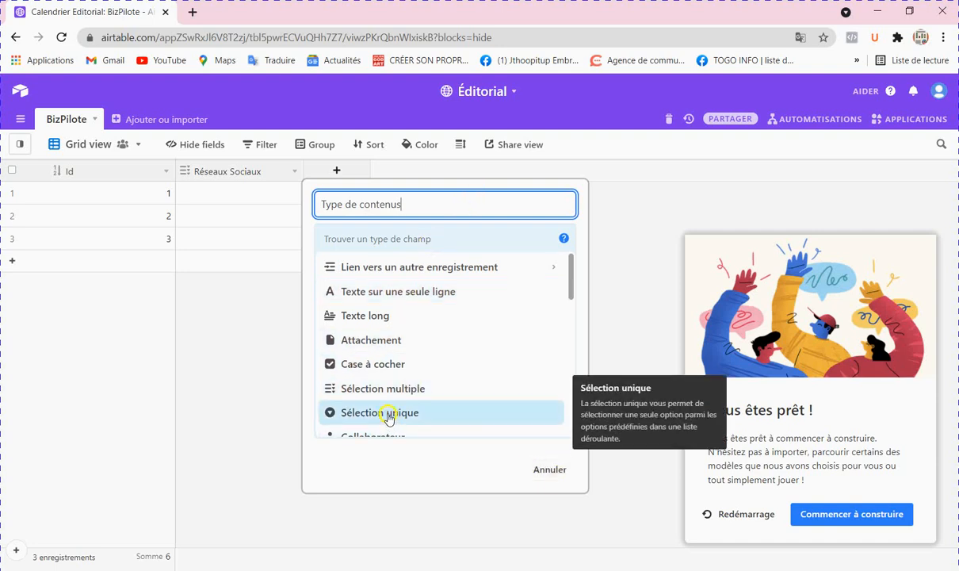
scroll(388, 406, "down", 1)
scroll(388, 404, "down", 1)
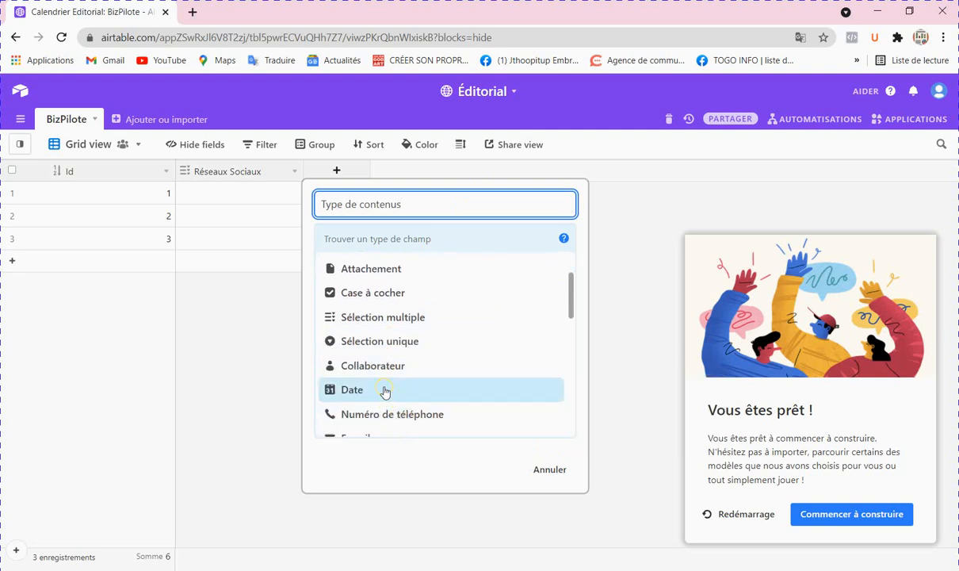
scroll(386, 393, "up", 2)
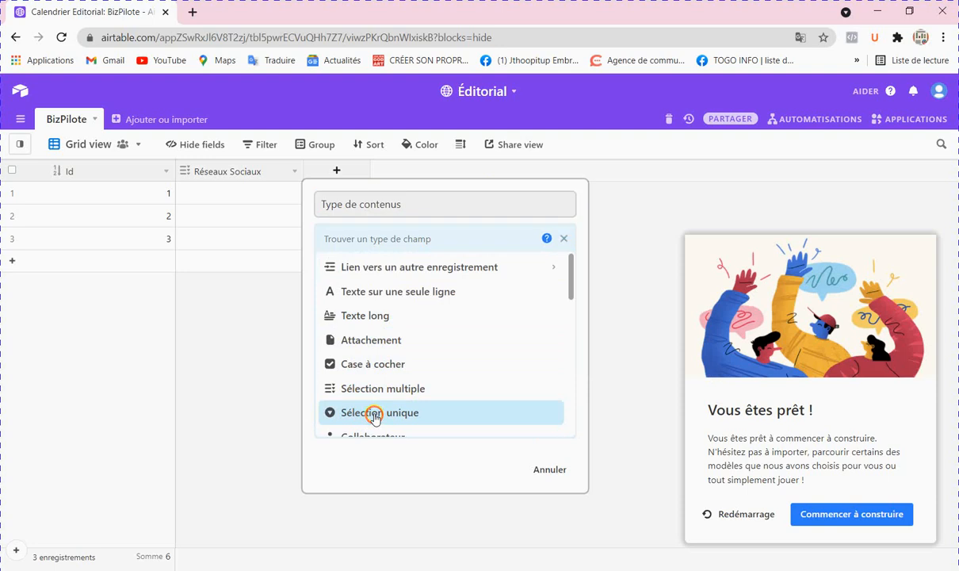
left_click(375, 413)
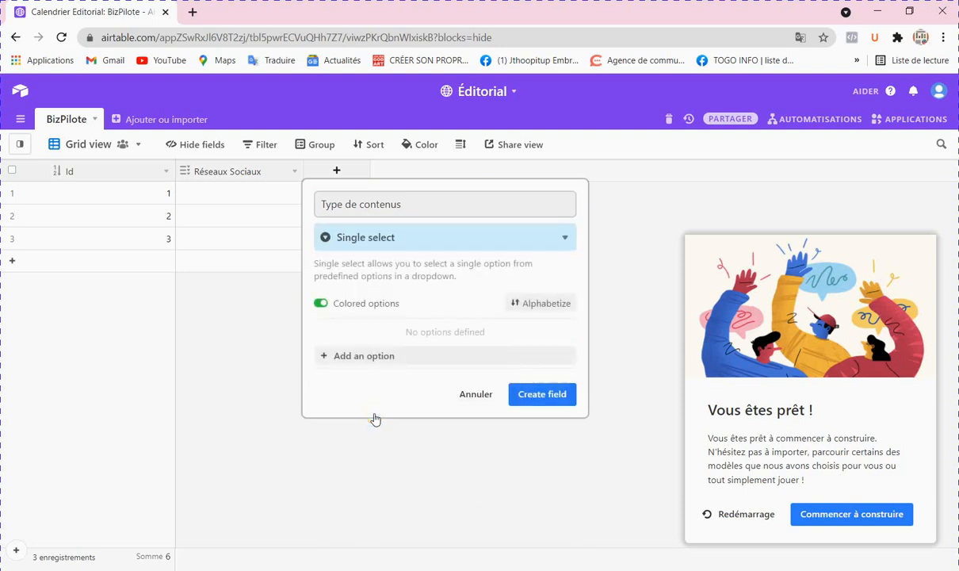
Add the options Image and Video to the Type de contenus single select field
left_click(363, 361)
left_click(371, 333)
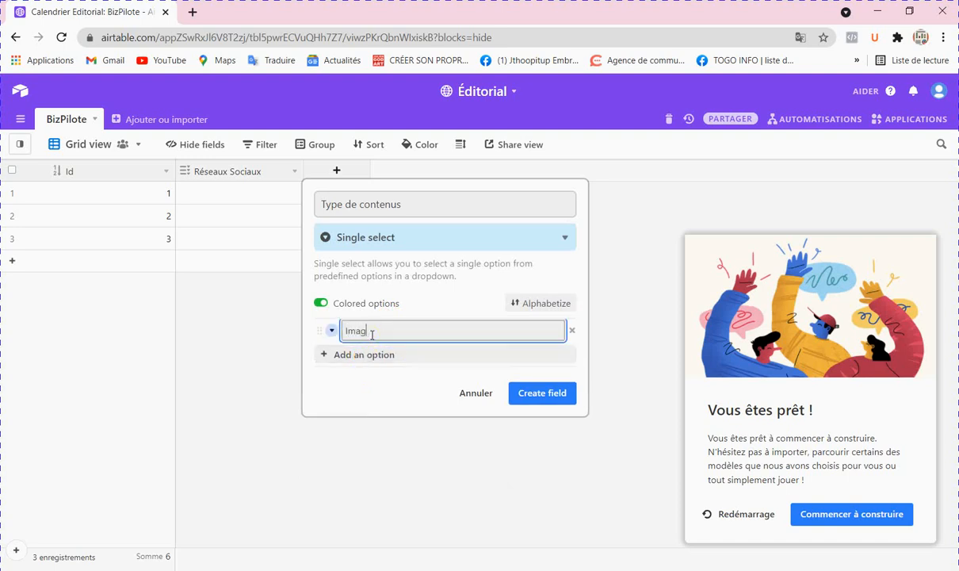
type("Image")
left_click(372, 353)
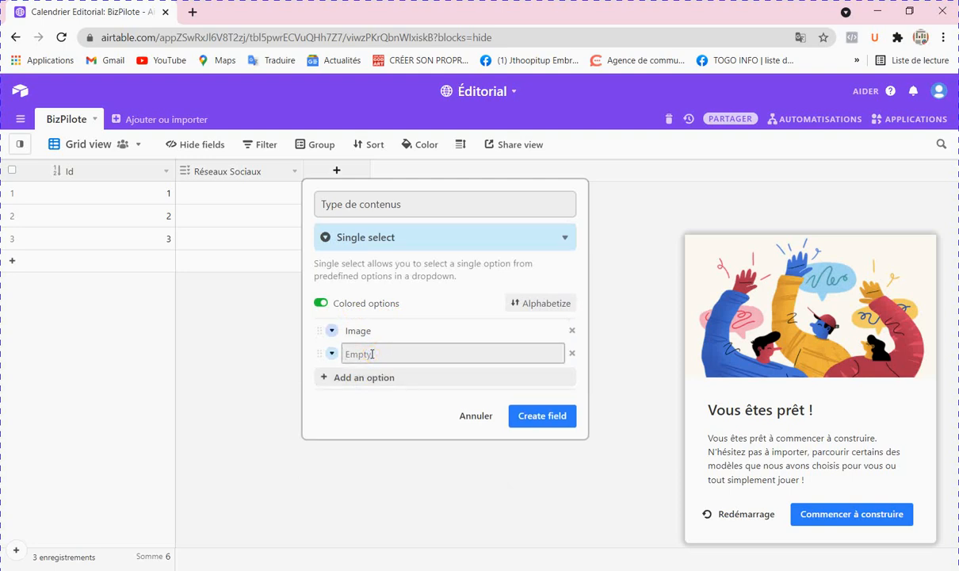
left_click(372, 354)
type("Vi")
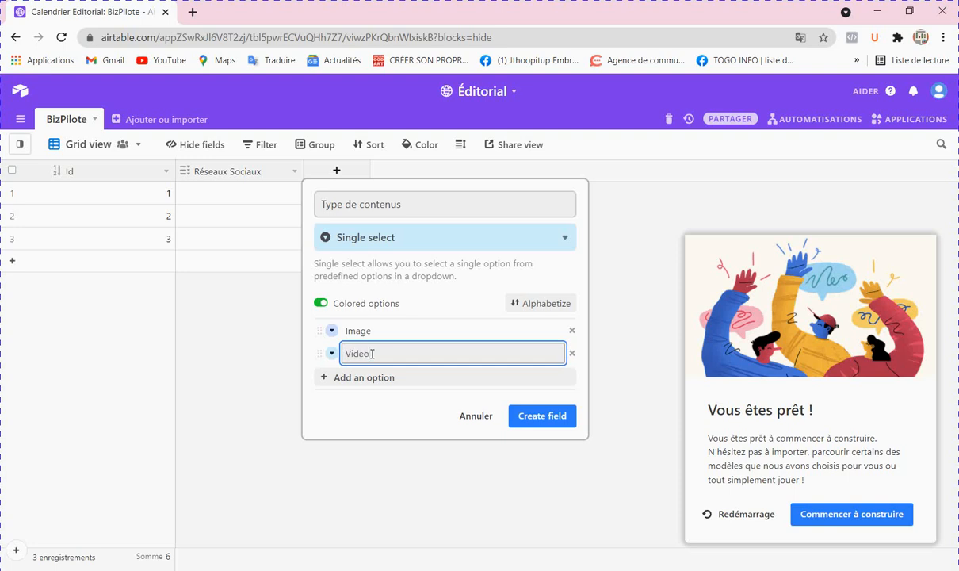
type("deo")
Add the options Texte and Promotion to the Type de contenus field
left_click(374, 378)
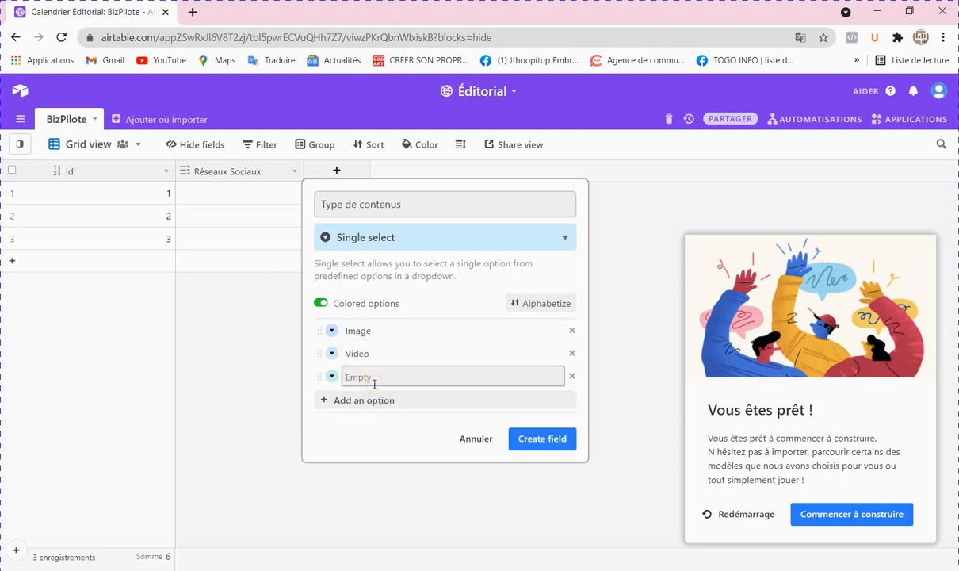
left_click(374, 381)
type("Texte")
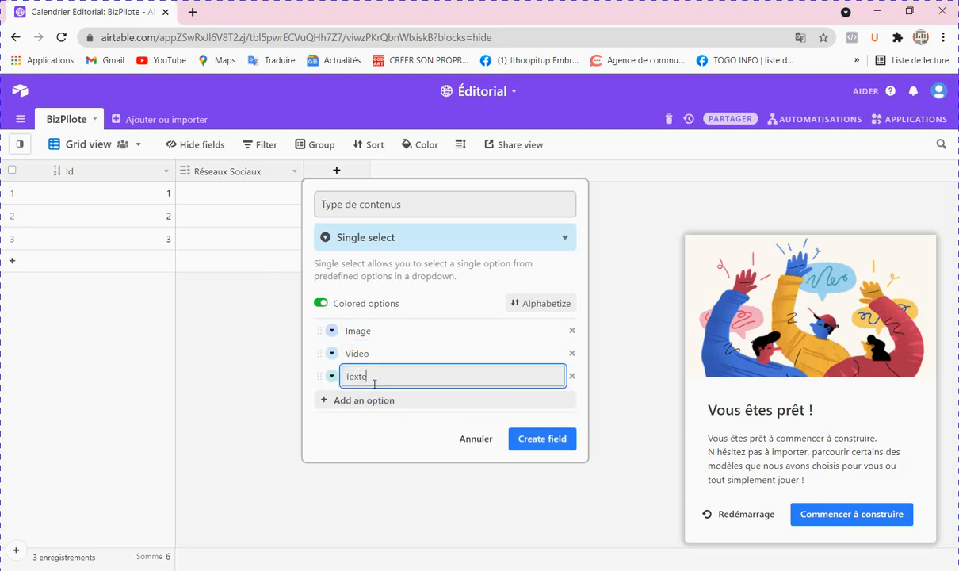
left_click(367, 401)
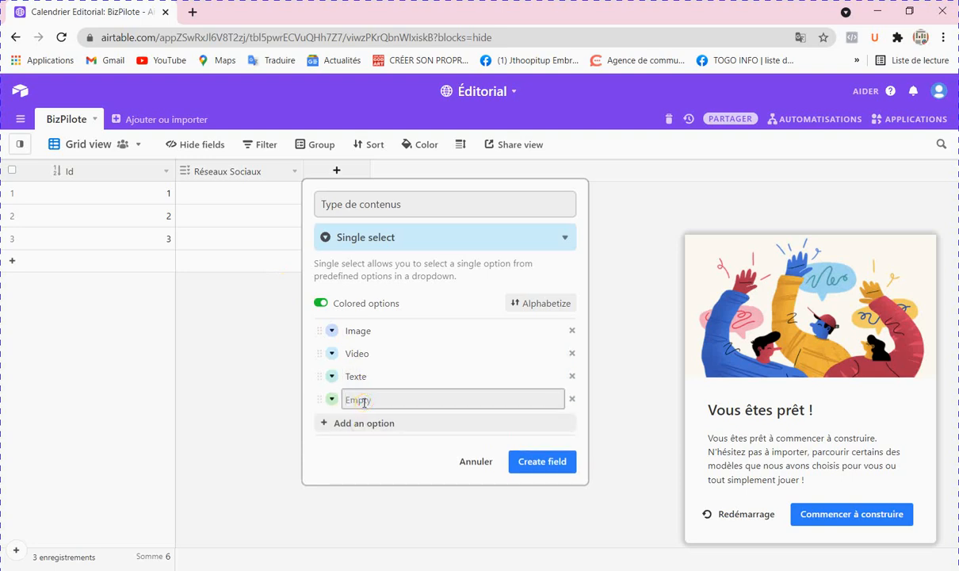
left_click(364, 402)
type("Prom")
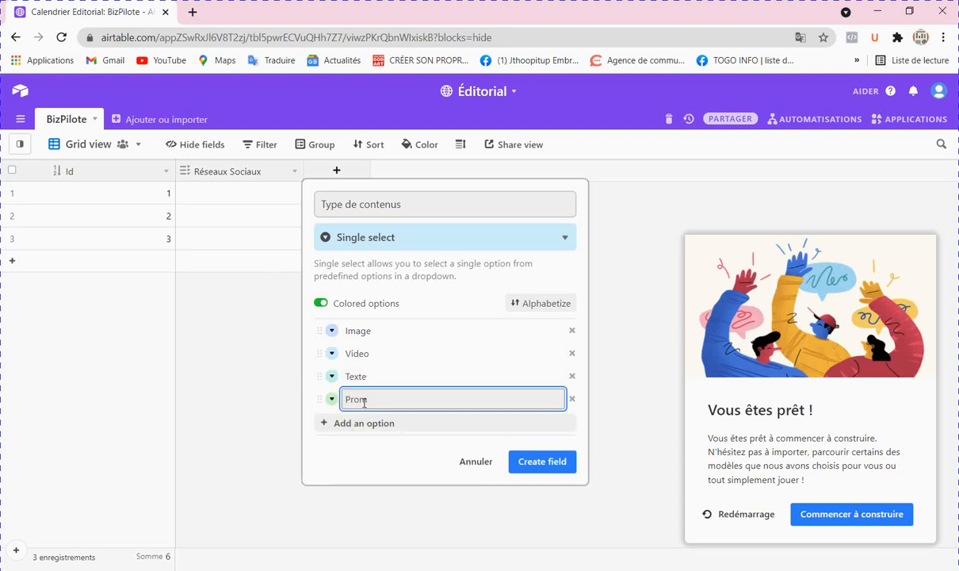
type("otion")
Add the options Lien and Information to the Type de contenus field
left_click(362, 424)
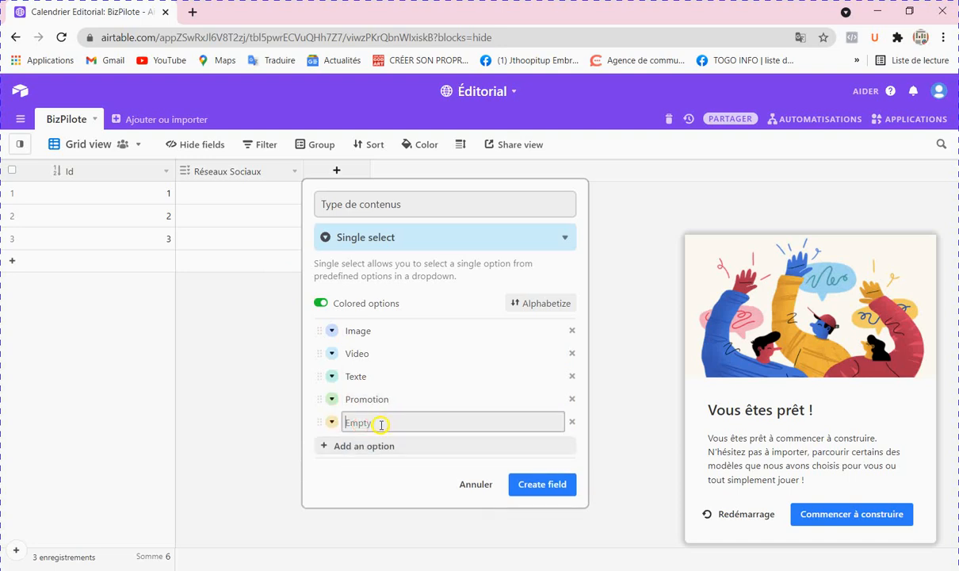
left_click(380, 423)
type("Lien")
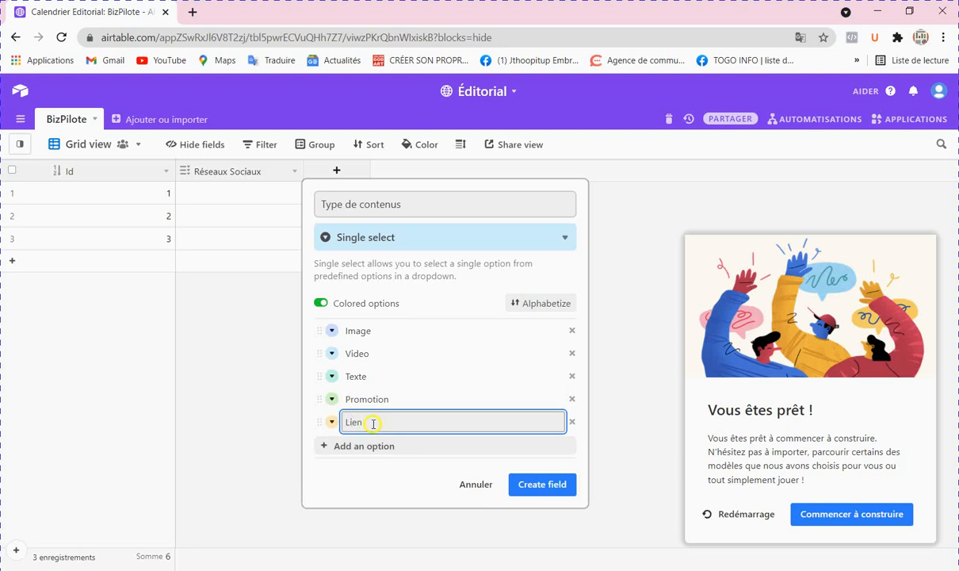
left_click(370, 447)
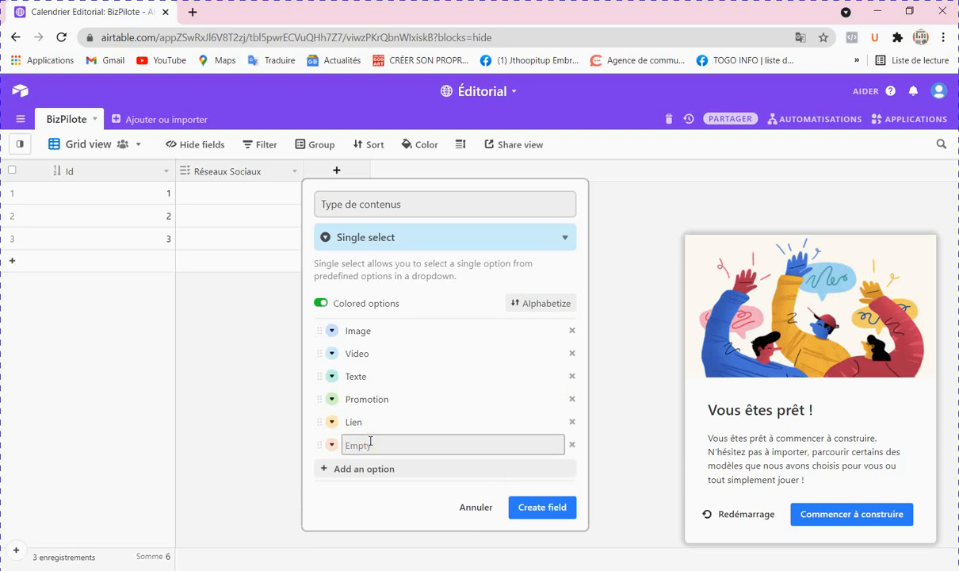
type("Information")
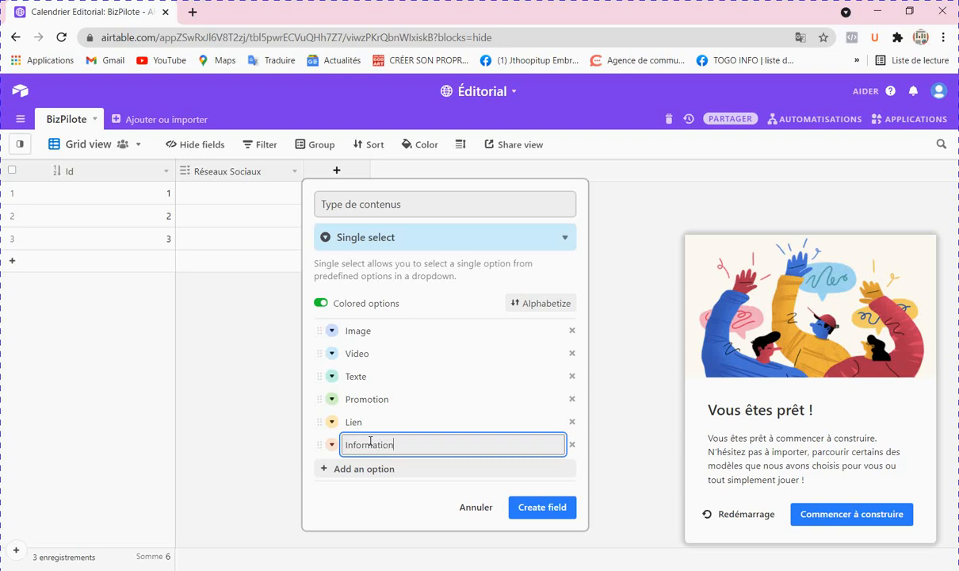
Add an option named Divers(Blague/Humour) below the Information option
left_click(381, 469)
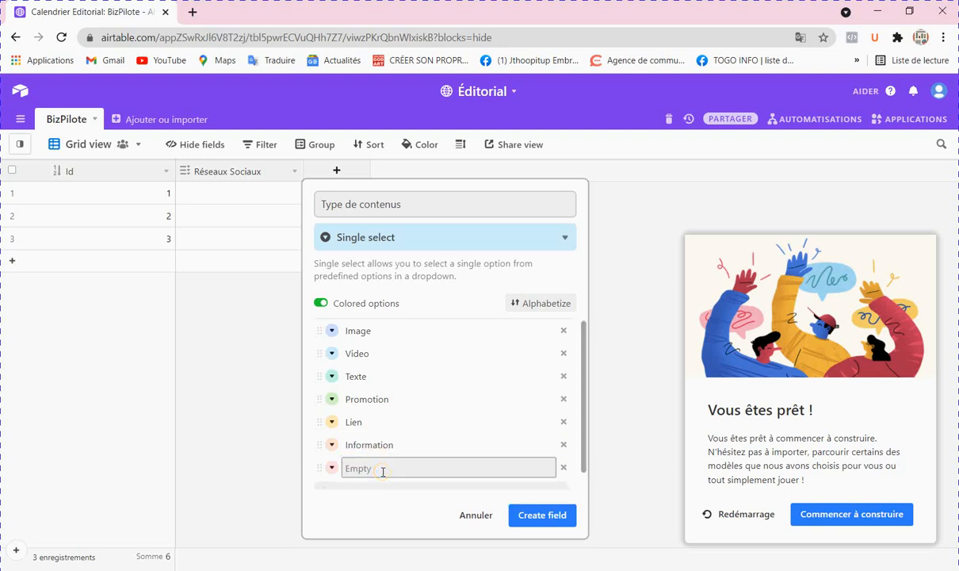
type("Bla")
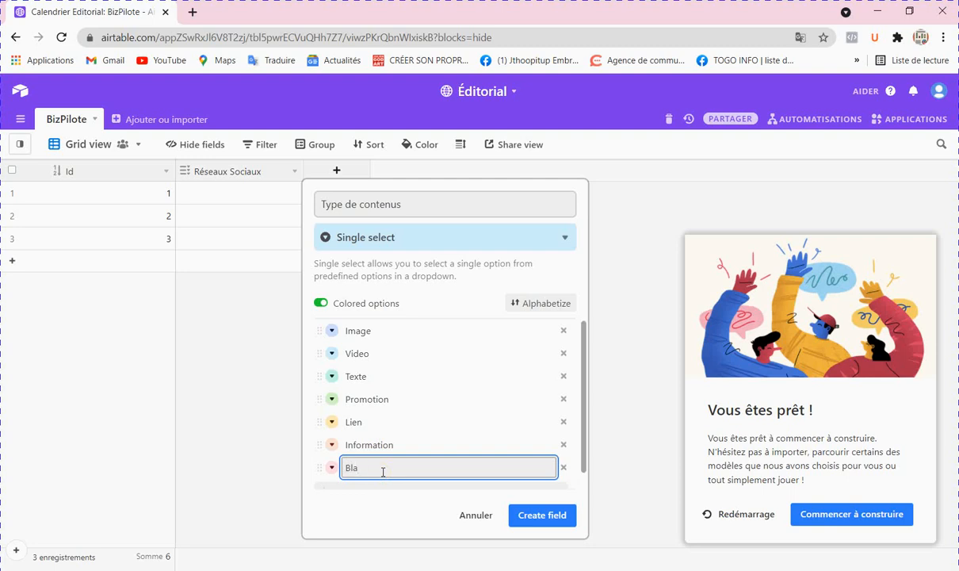
key("BackSpace")
key("BackSpace")
key("BackSpace")
type("D")
left_click(385, 479)
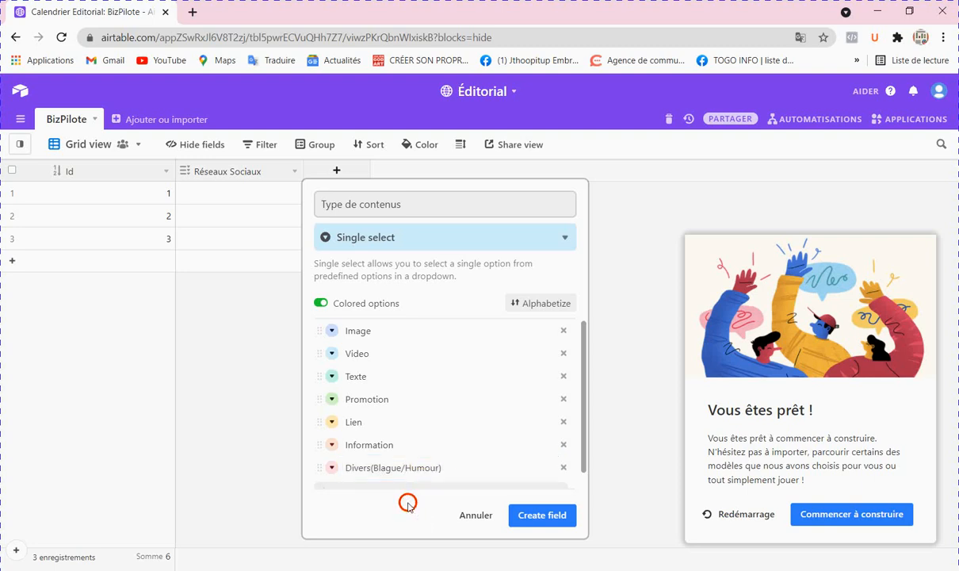
Add an option named Article below the Divers(Blague/Humour) option
scroll(409, 435, "down", 1)
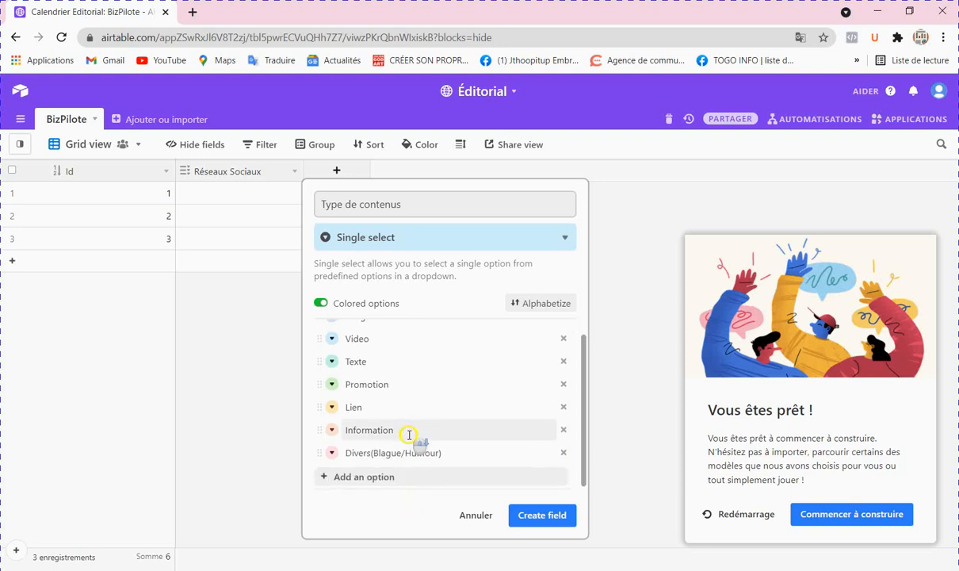
left_click(377, 479)
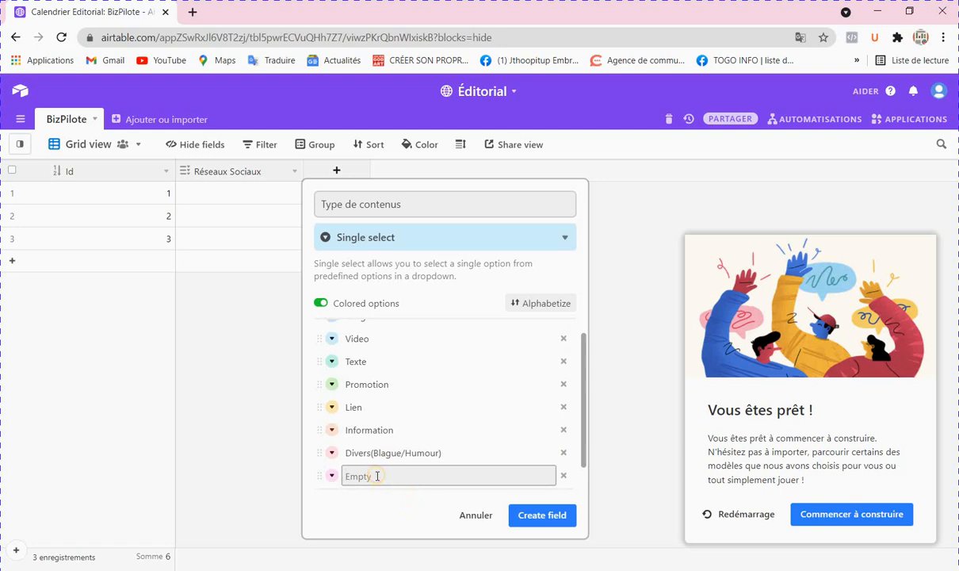
type("Article")
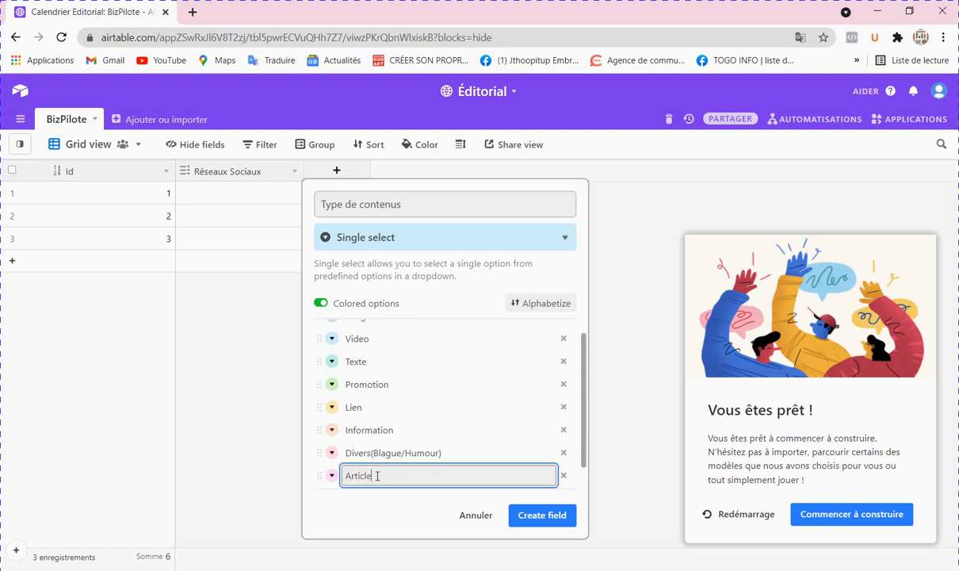
left_click(410, 500)
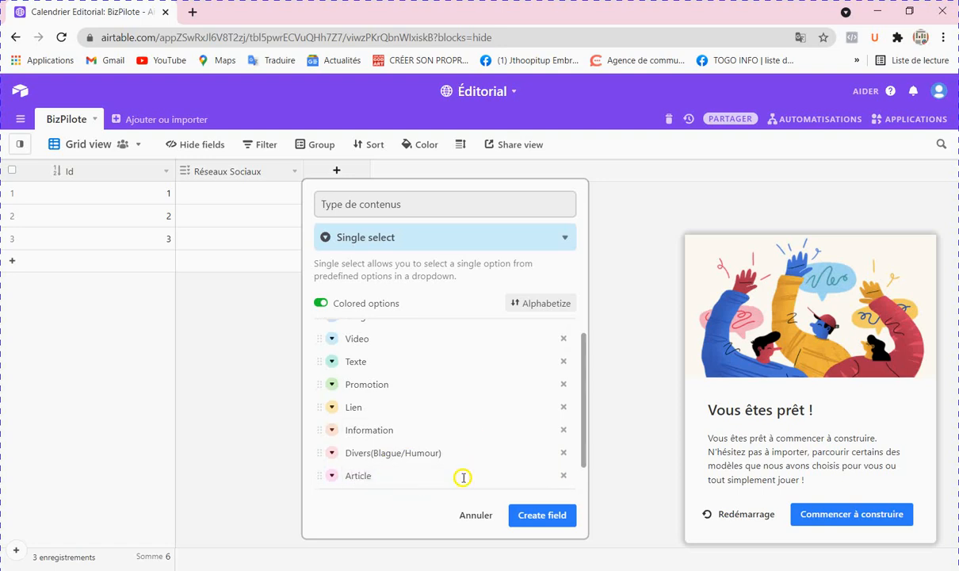
Rename the Promotion option as Promotion/Publicité and create the Type de contenus field
scroll(450, 435, "up", 1)
scroll(448, 432, "down", 2)
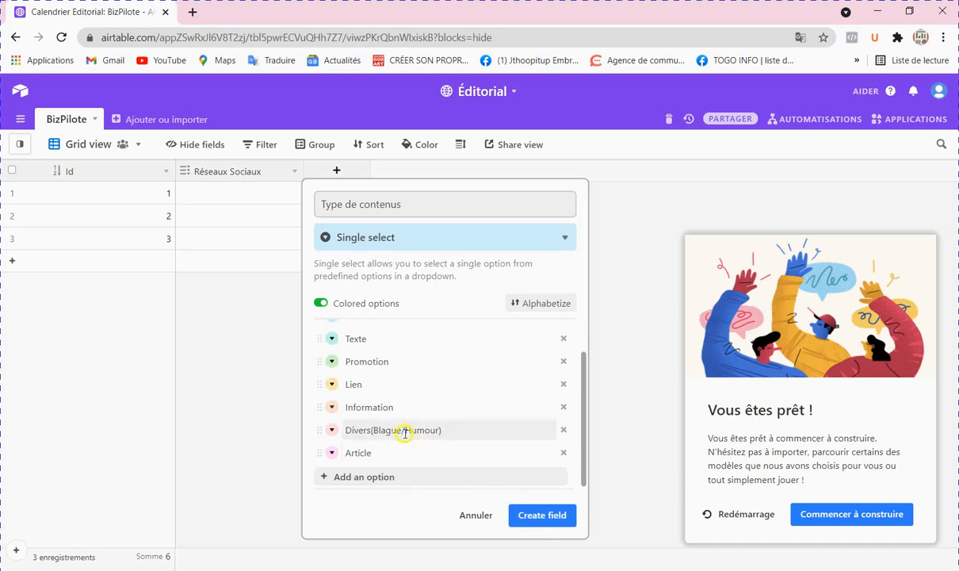
left_click(397, 361)
type("/Publi")
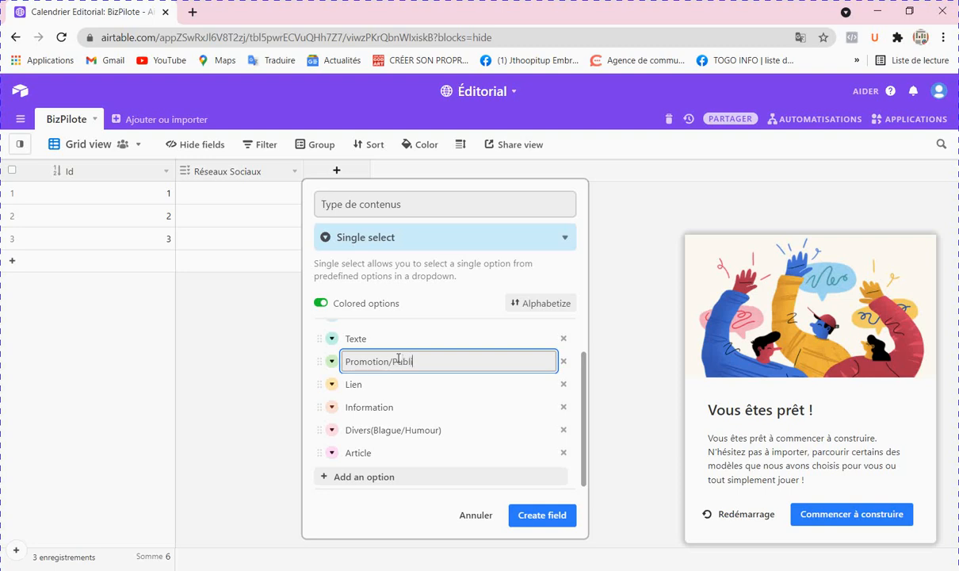
type("cité")
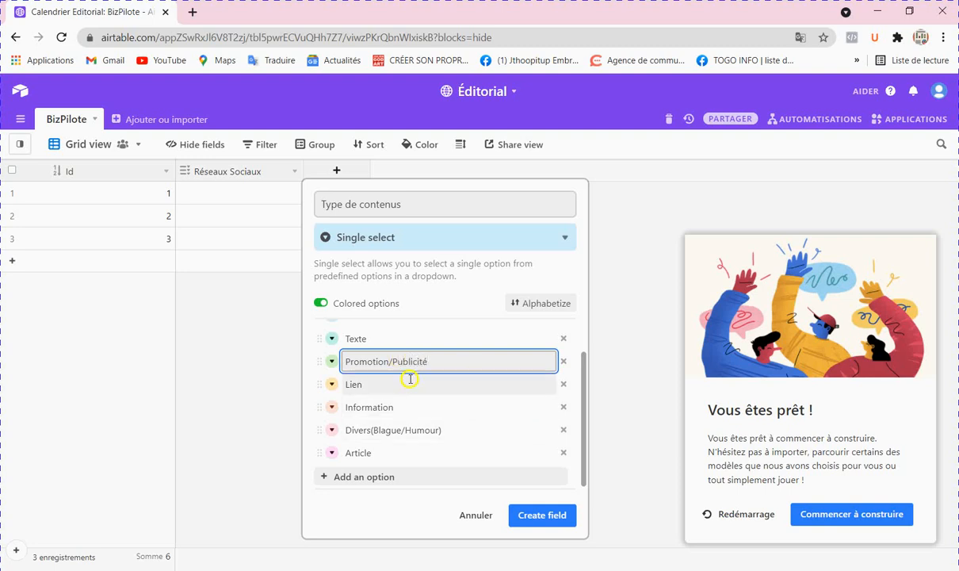
left_click(412, 385)
left_click(544, 517)
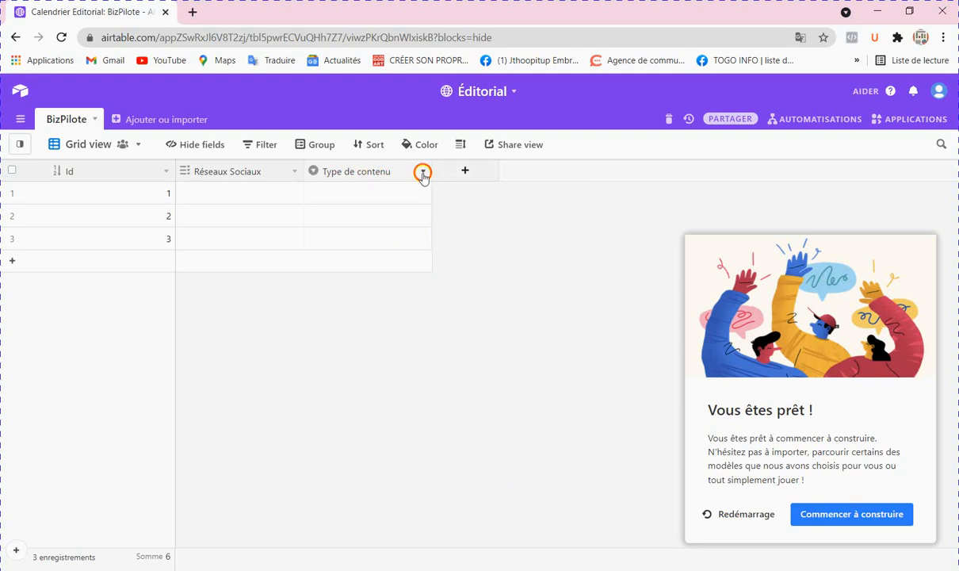
Customize the Type de contenus field, keeping the Image option blue and coloring the Video option light red
left_click(422, 173)
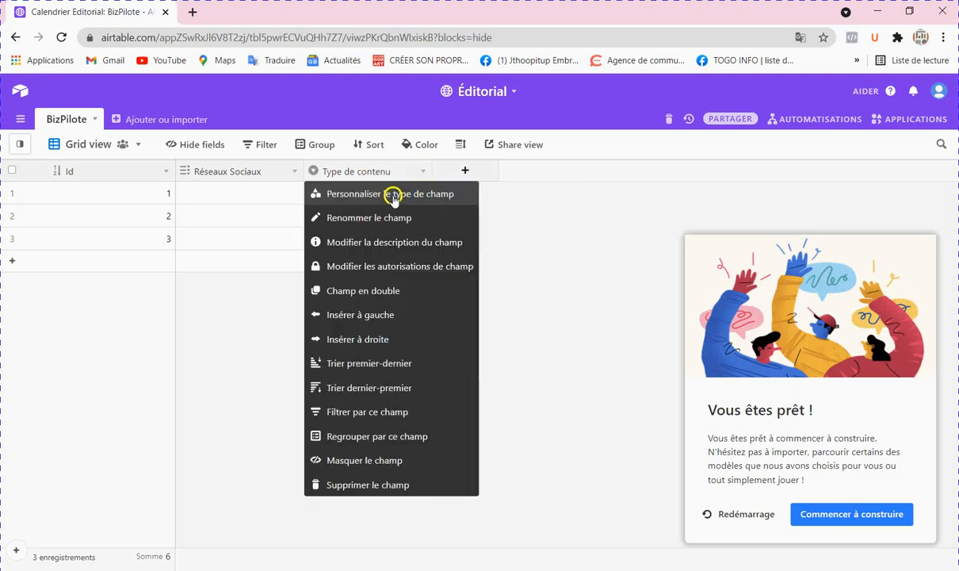
left_click(393, 196)
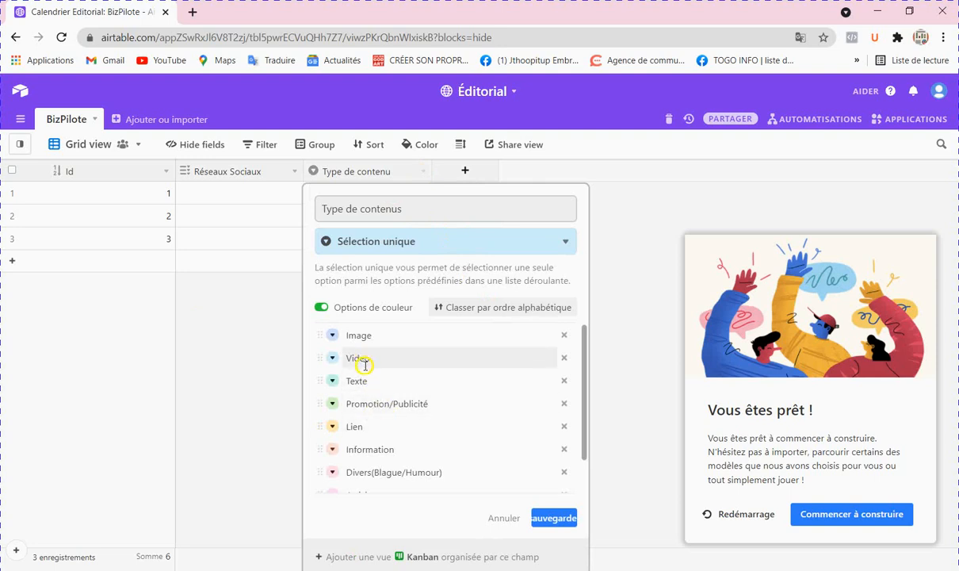
left_click(334, 338)
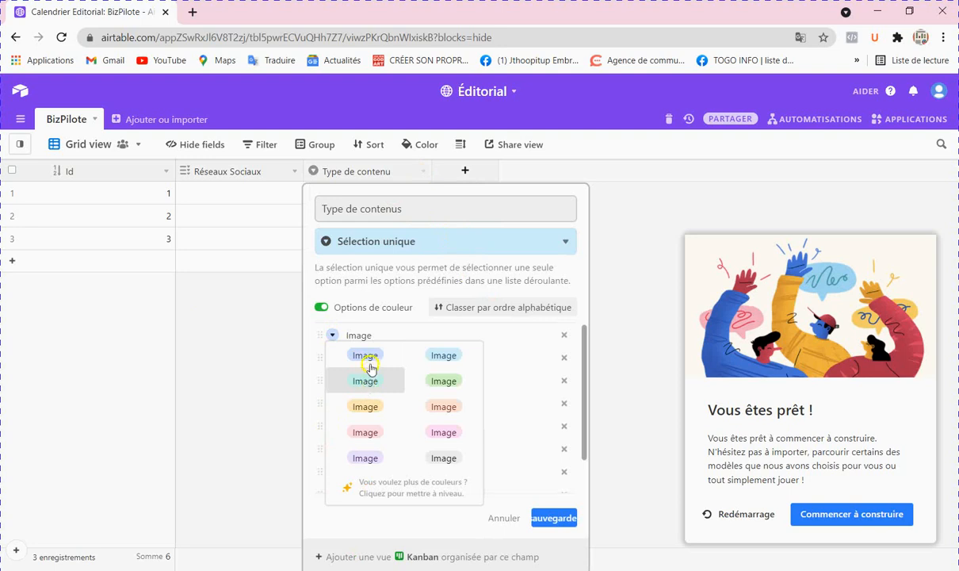
left_click(364, 356)
left_click(332, 360)
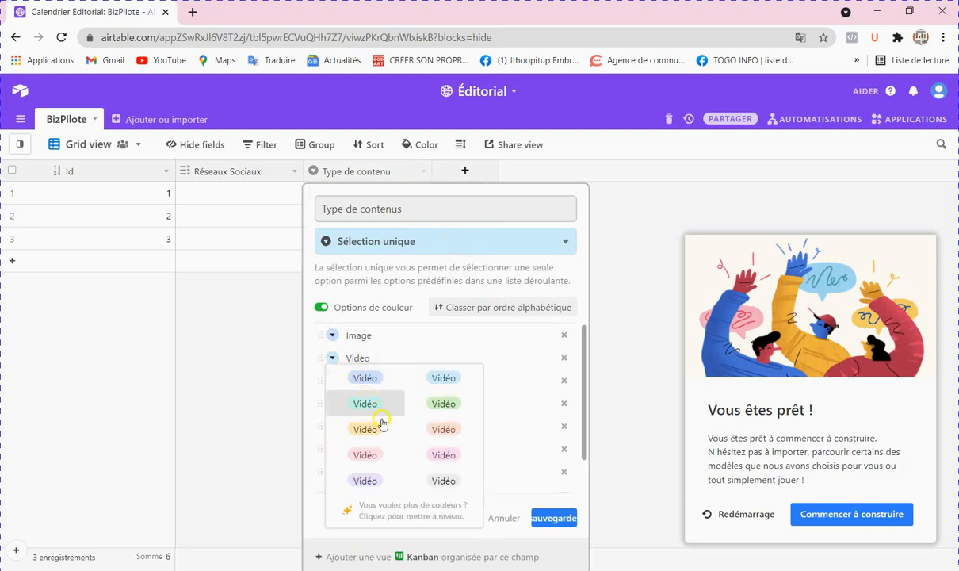
left_click(364, 453)
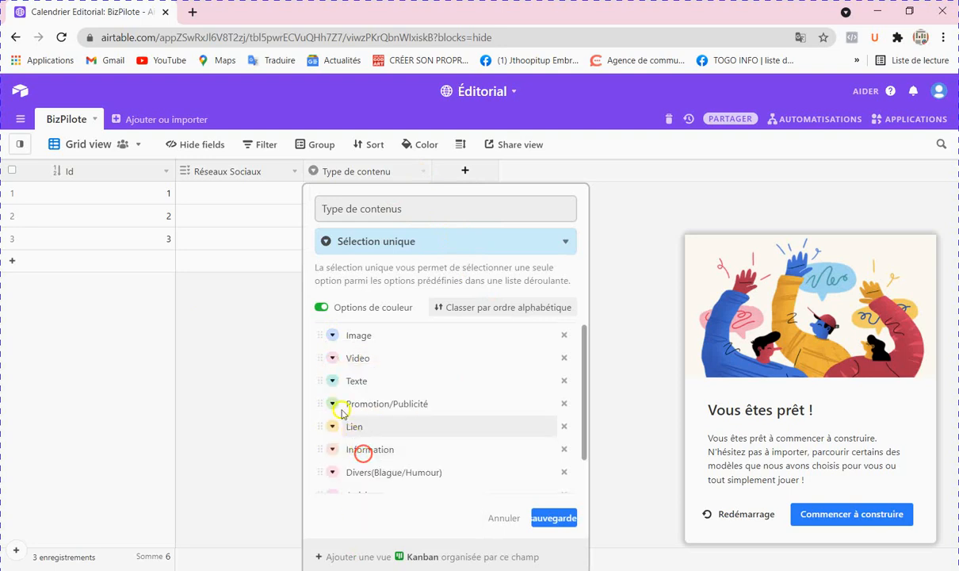
Keep the Texte option teal, color the Promotion/Publicité option yellow and the Lien option gray
left_click(333, 382)
left_click(332, 384)
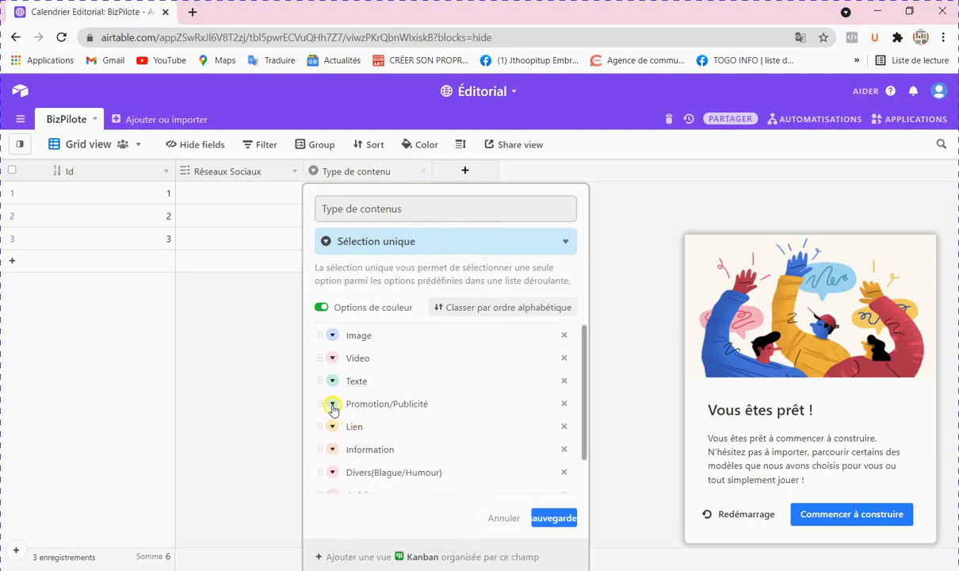
left_click(332, 404)
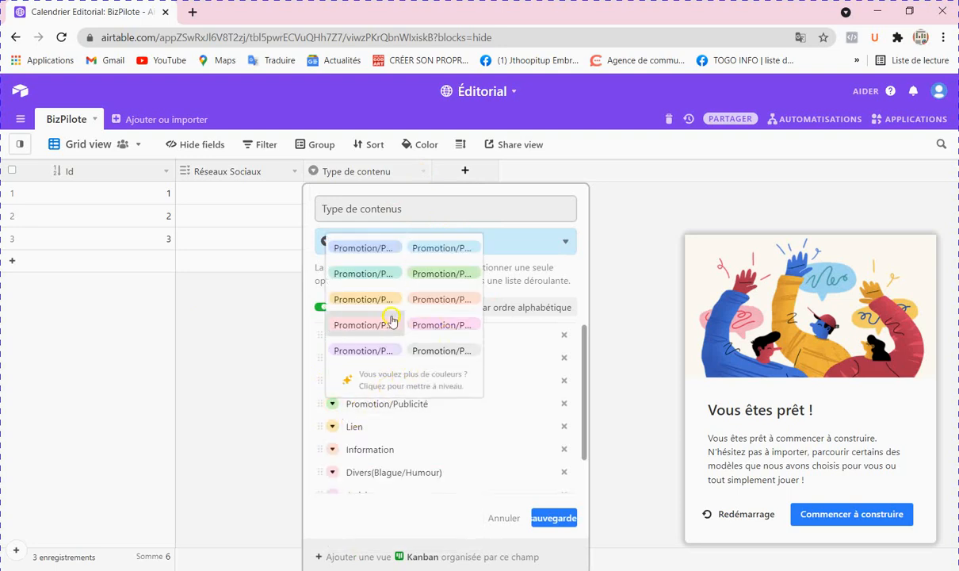
left_click(363, 300)
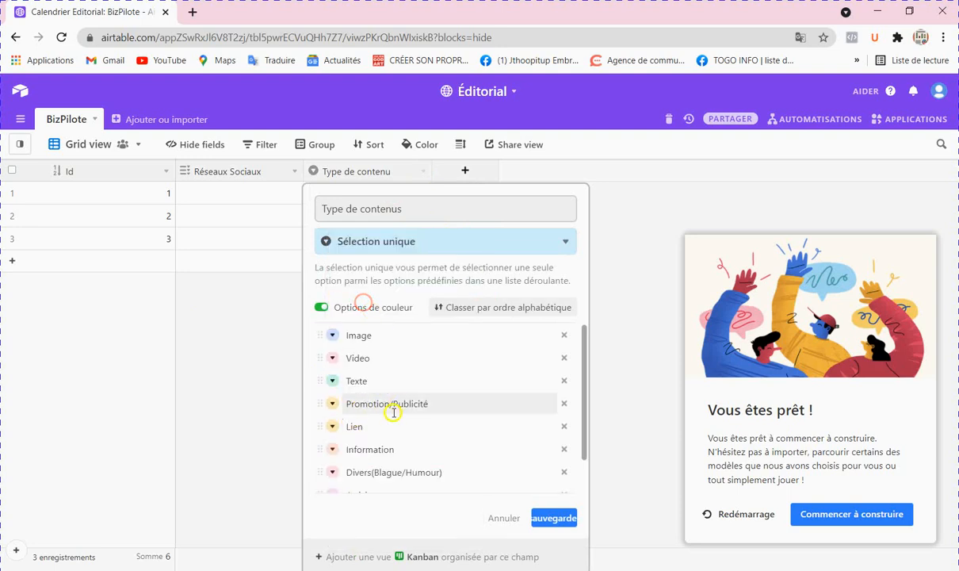
left_click(334, 426)
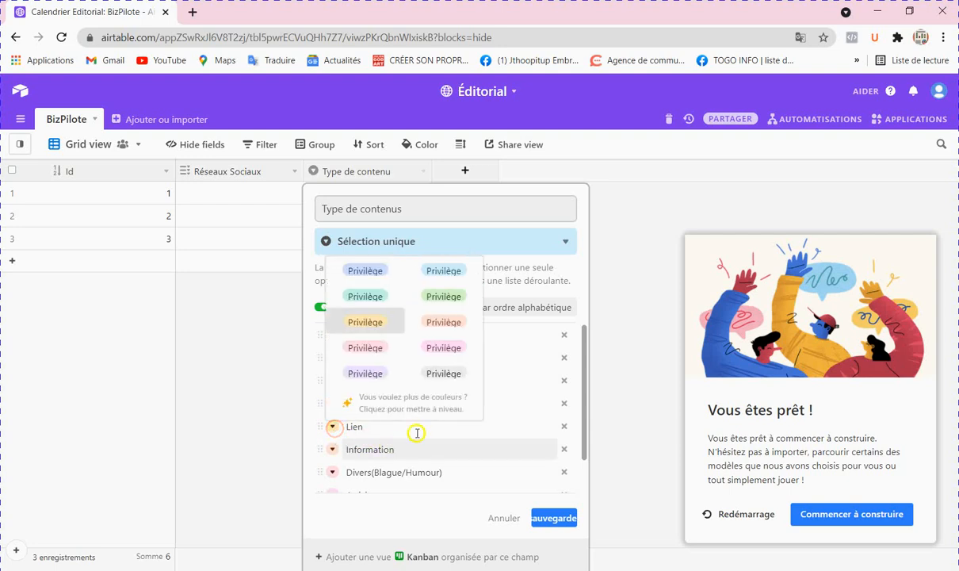
left_click(441, 375)
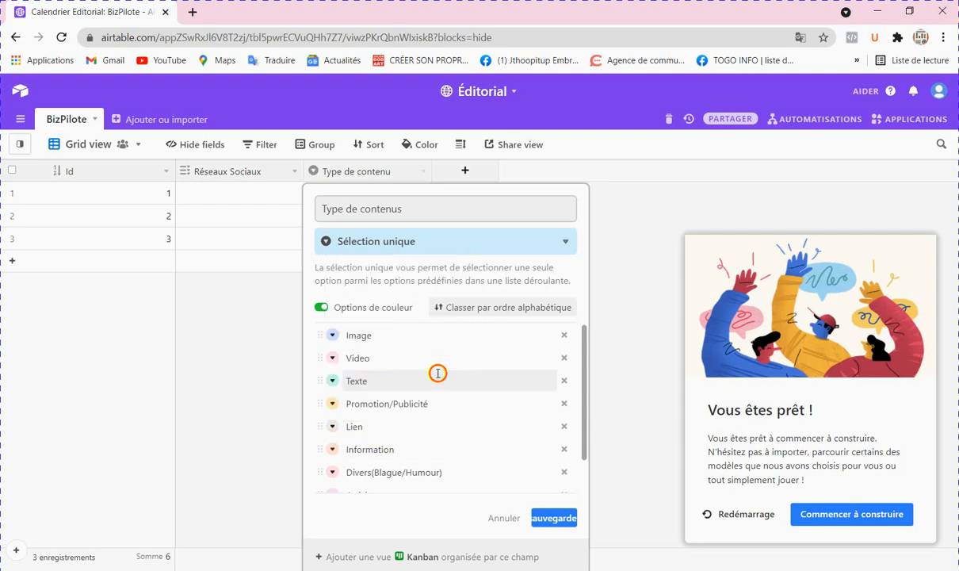
Color the Information option light blue and the Divers(Blague/Humour) option teal
left_click(334, 449)
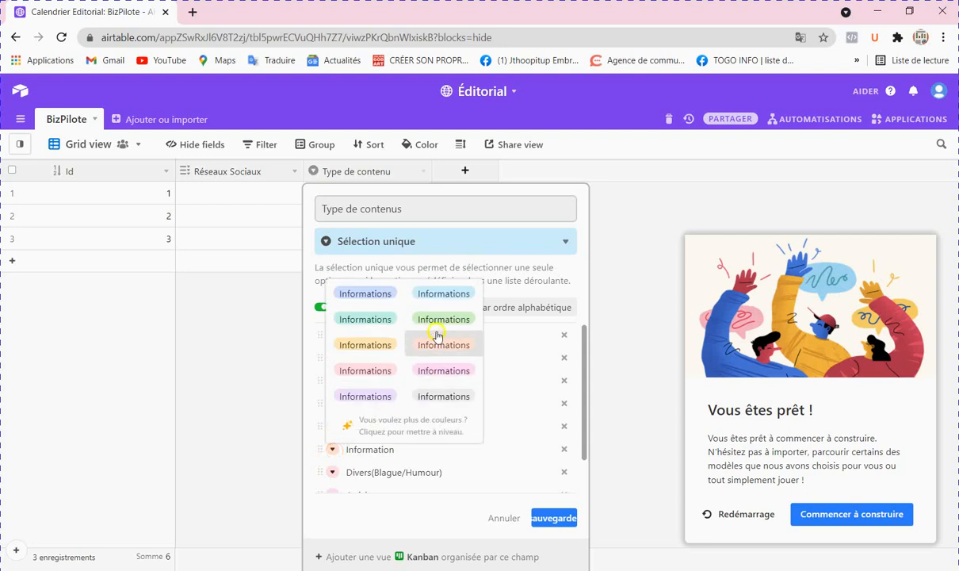
left_click(451, 294)
left_click(332, 472)
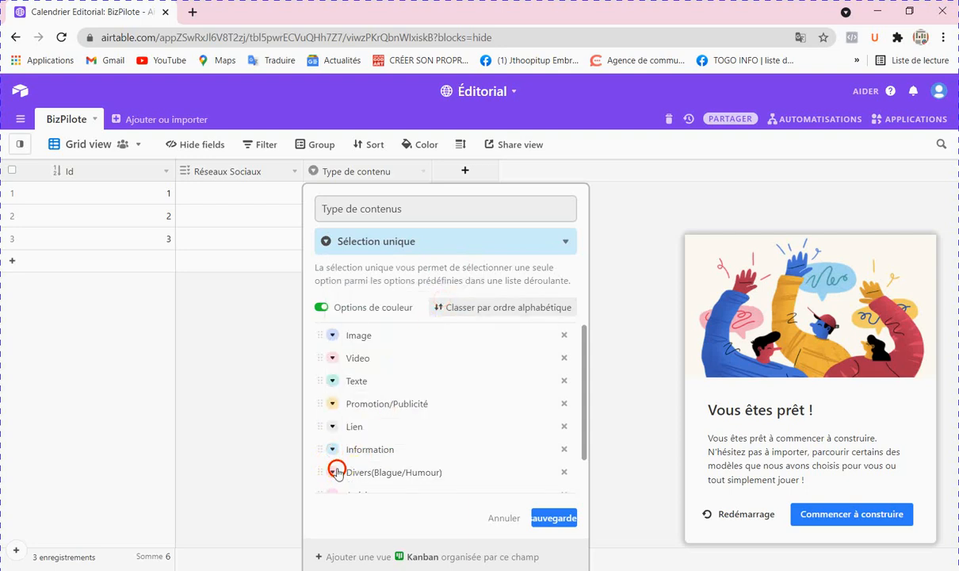
left_click(363, 339)
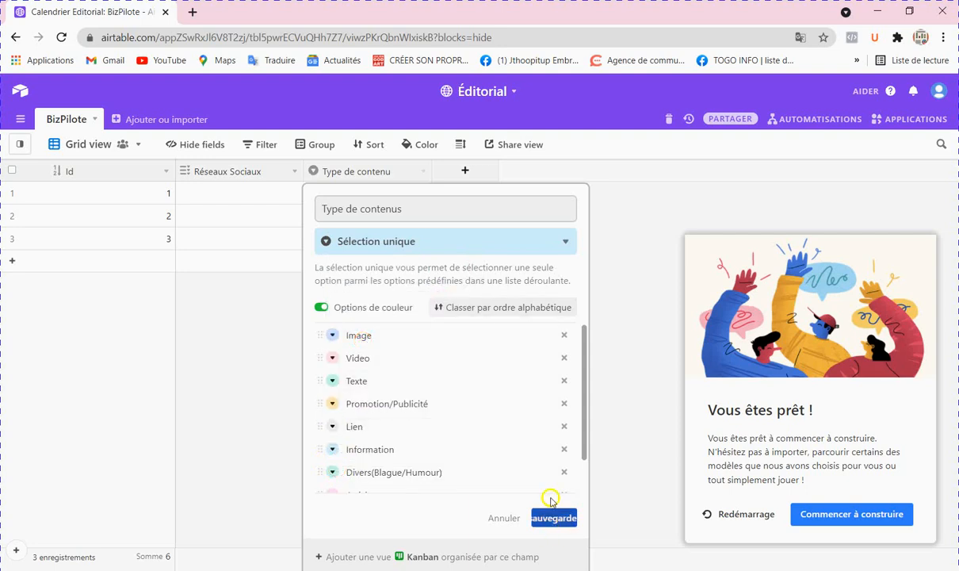
Save the Type de contenus field and set up a new field named Date with the Date type
left_click(534, 517)
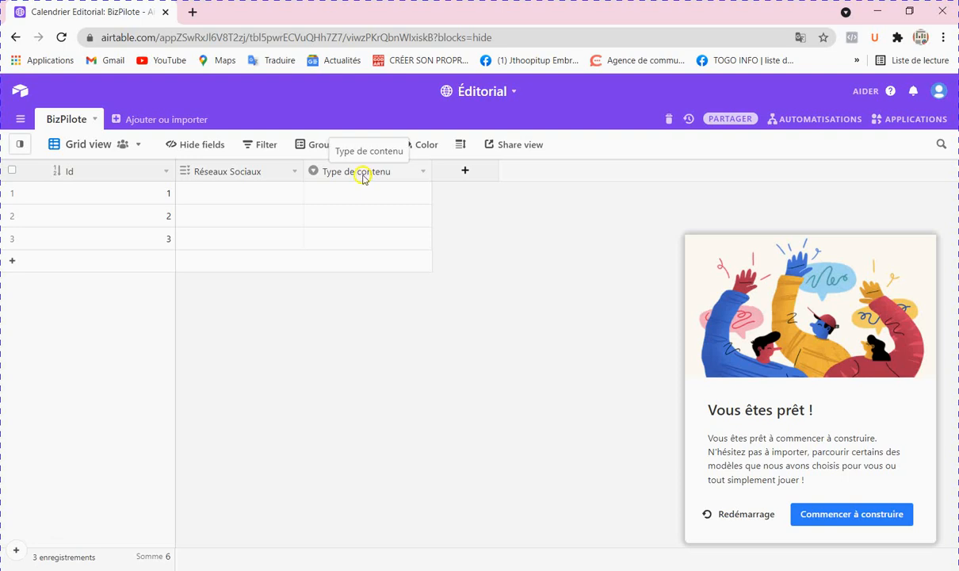
left_click(464, 171)
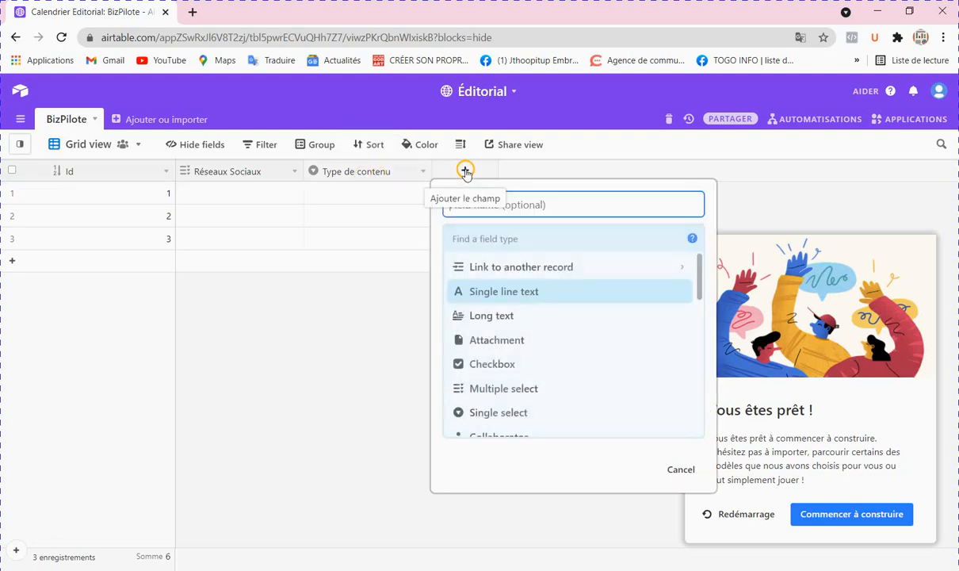
left_click(492, 209)
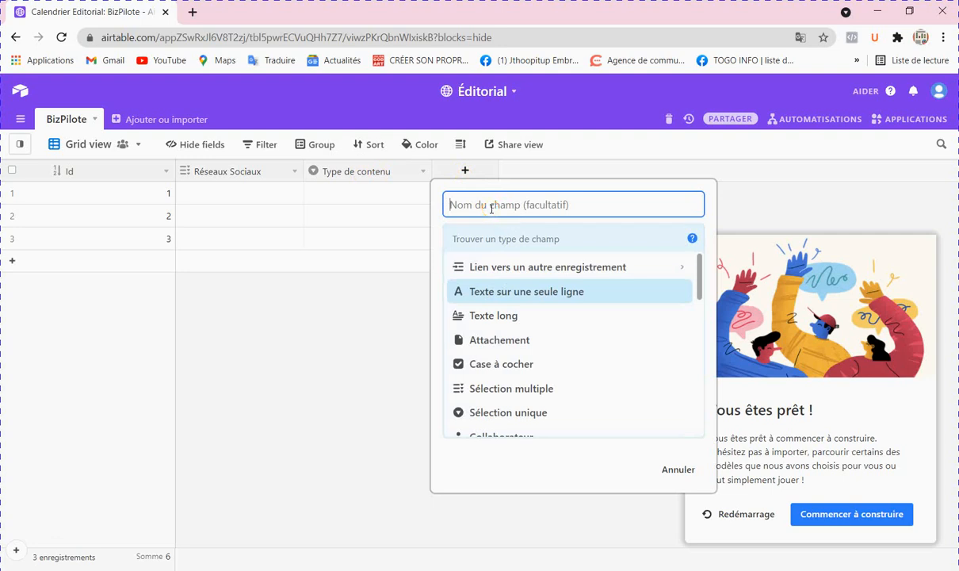
type("Date")
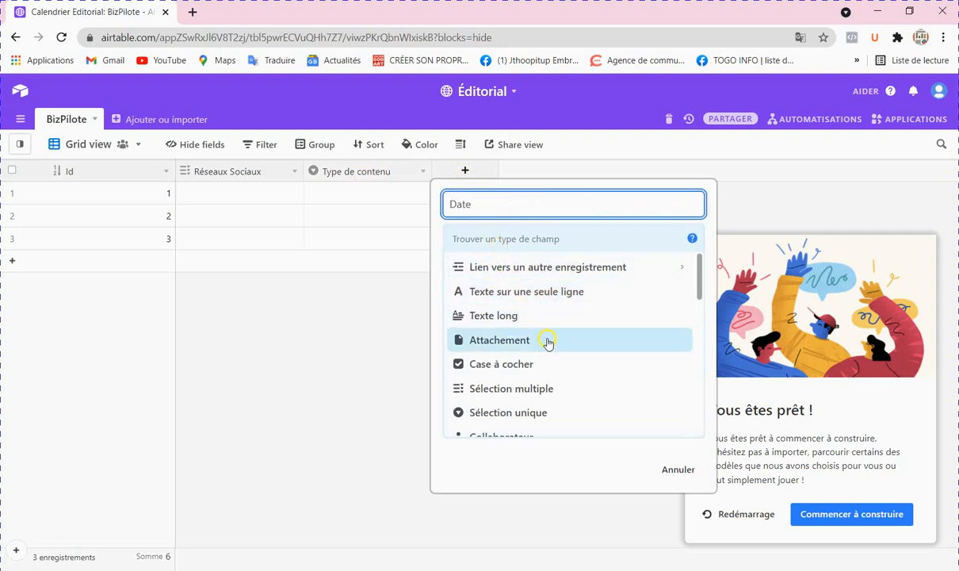
scroll(546, 345, "down", 1)
left_click(483, 390)
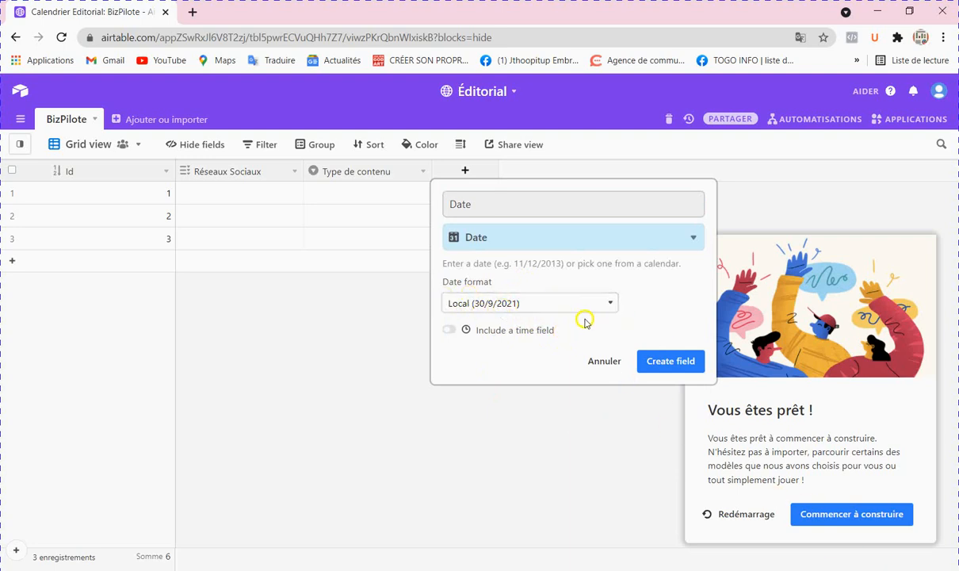
Keep the Local date format, include a time field, and create the Date field
left_click(607, 305)
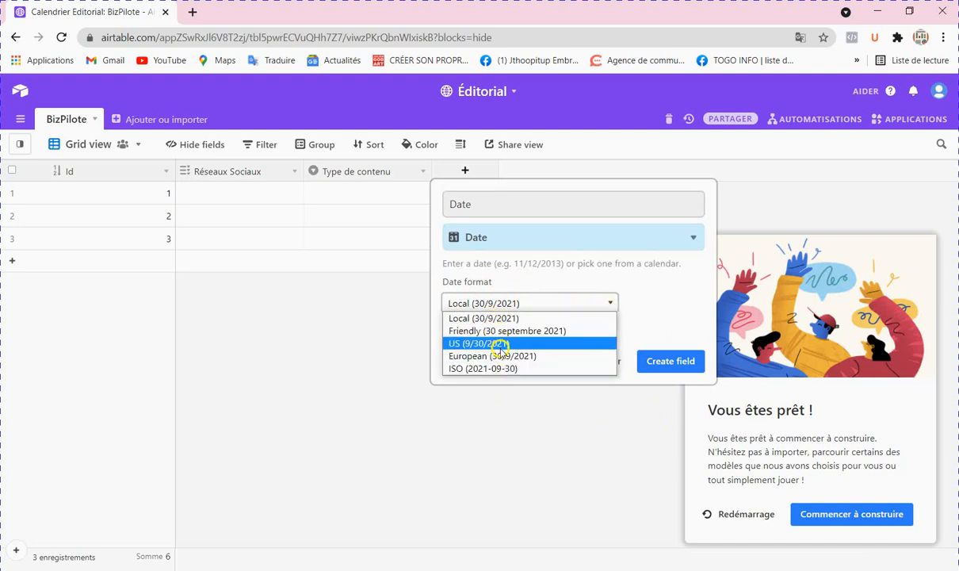
left_click(659, 314)
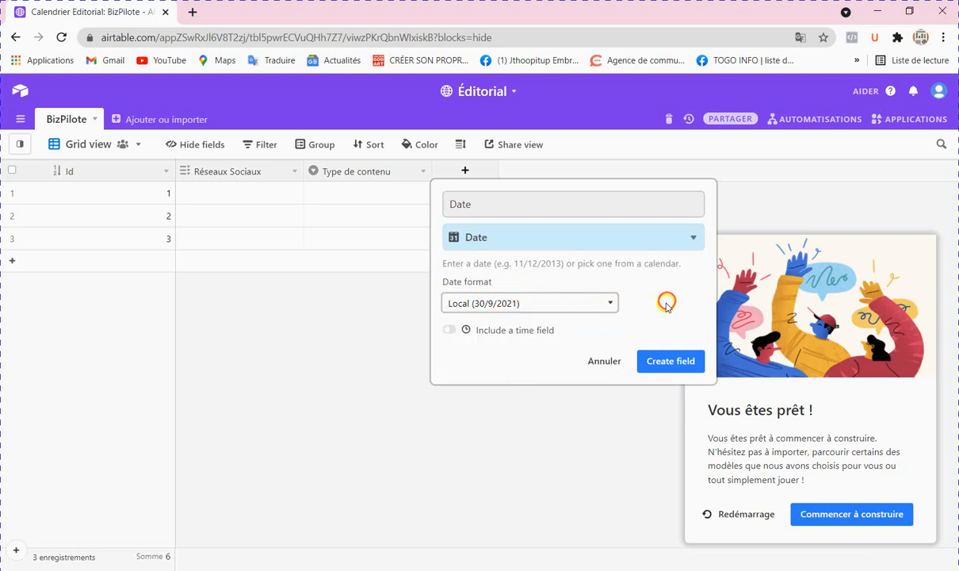
left_click(508, 333)
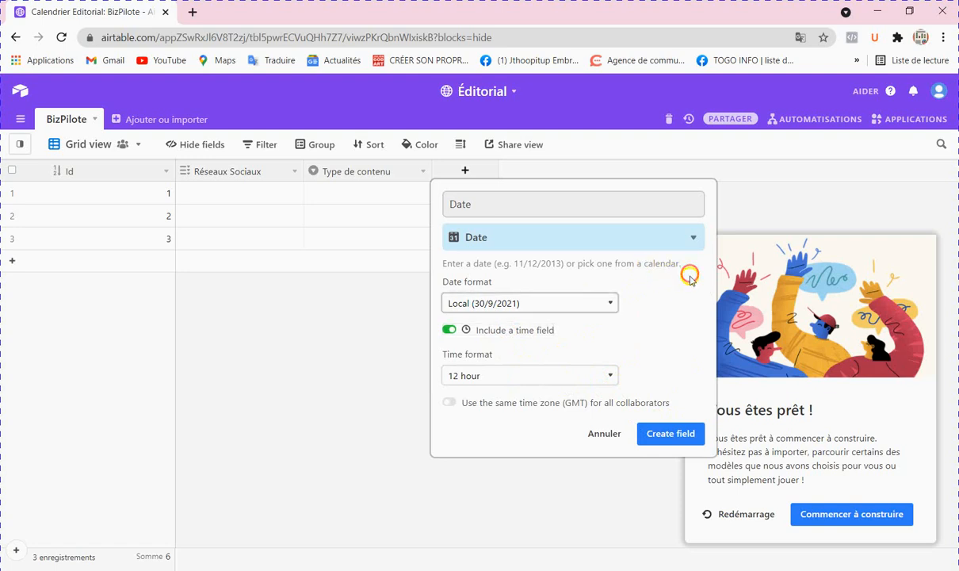
left_click(679, 435)
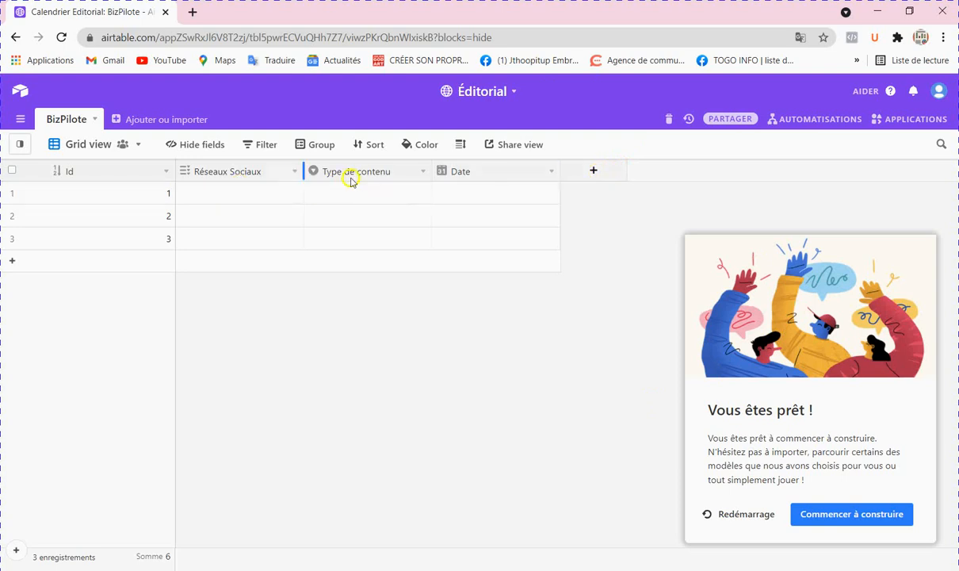
Set up a new single select field named Thème with the options Formation and Motivation
left_click(594, 171)
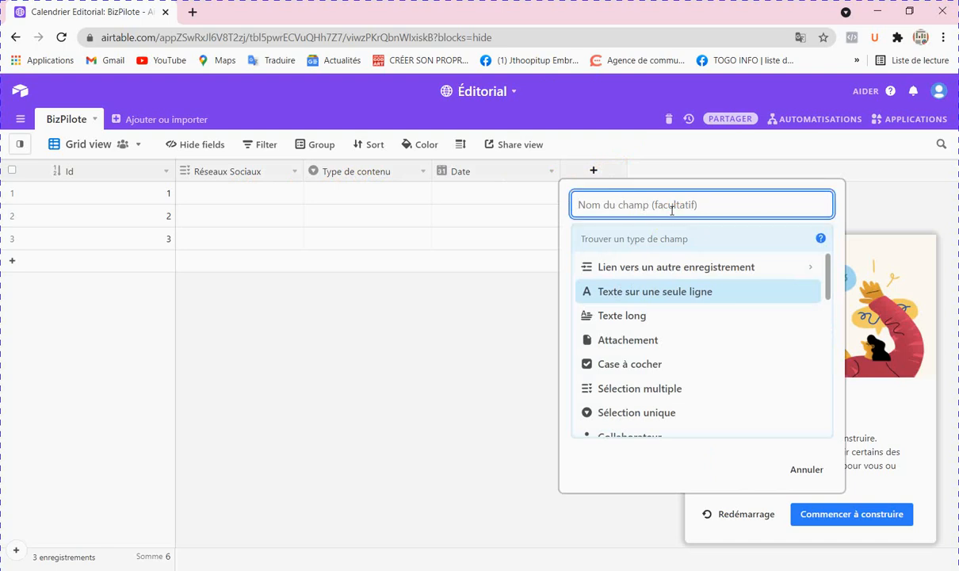
type("THème")
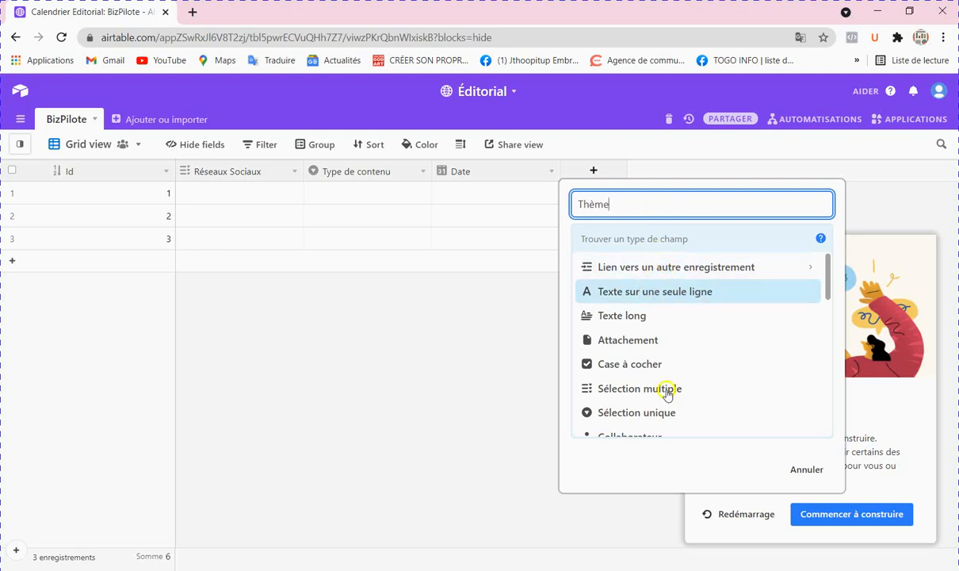
left_click(655, 414)
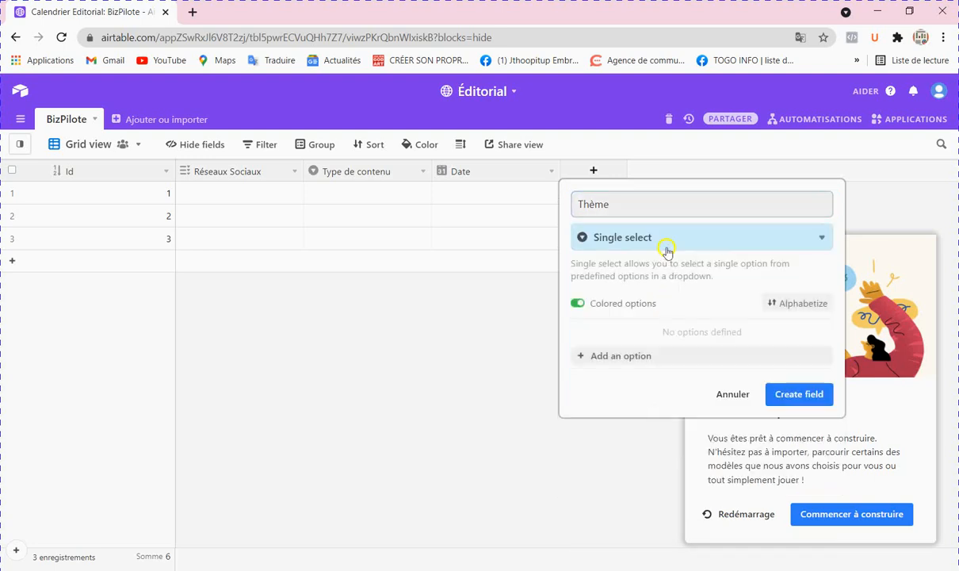
left_click(618, 354)
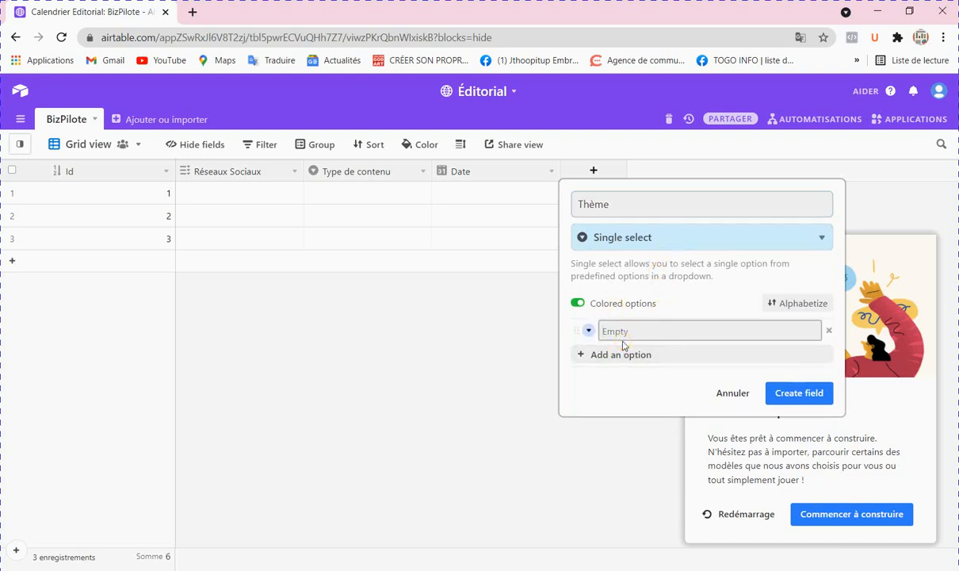
type("Formation")
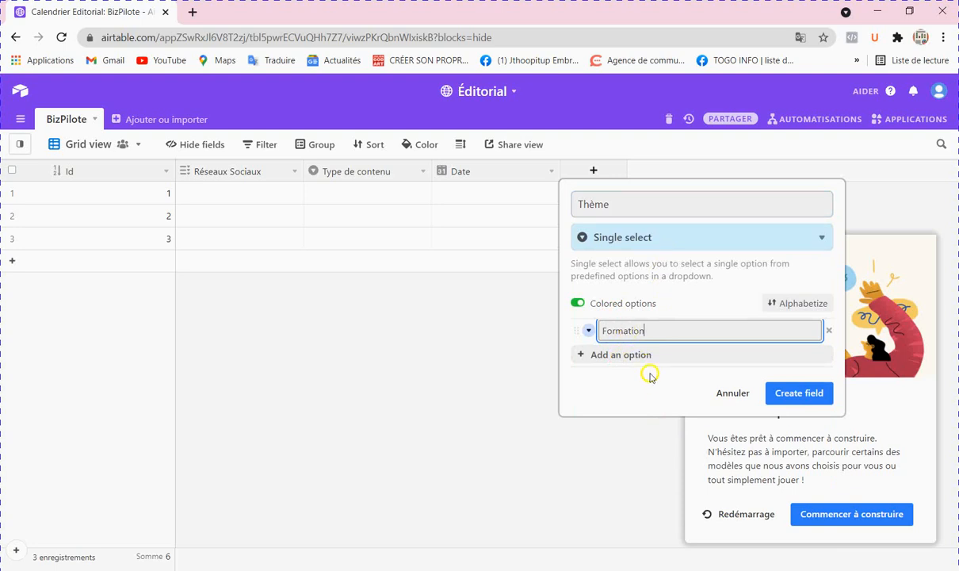
left_click(642, 356)
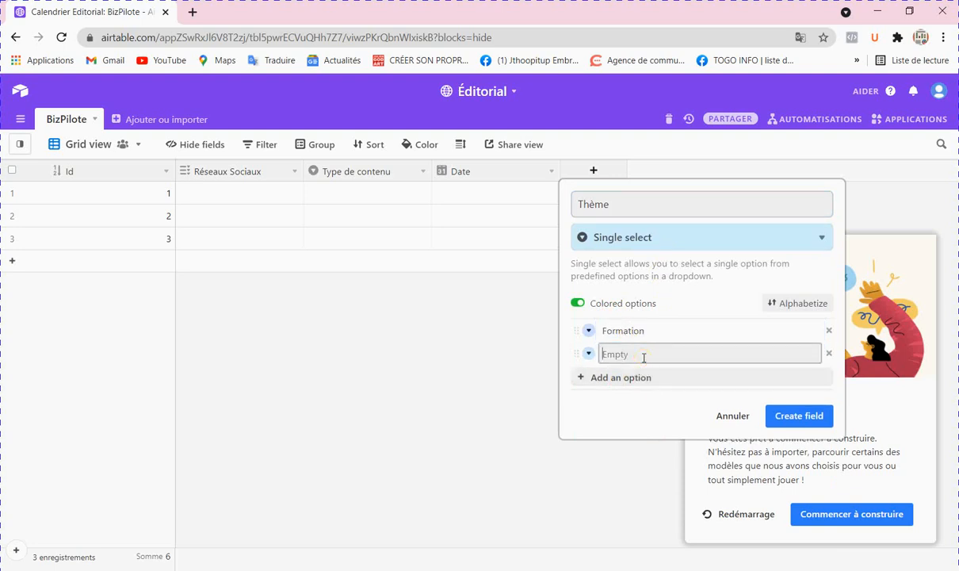
type("Motivation")
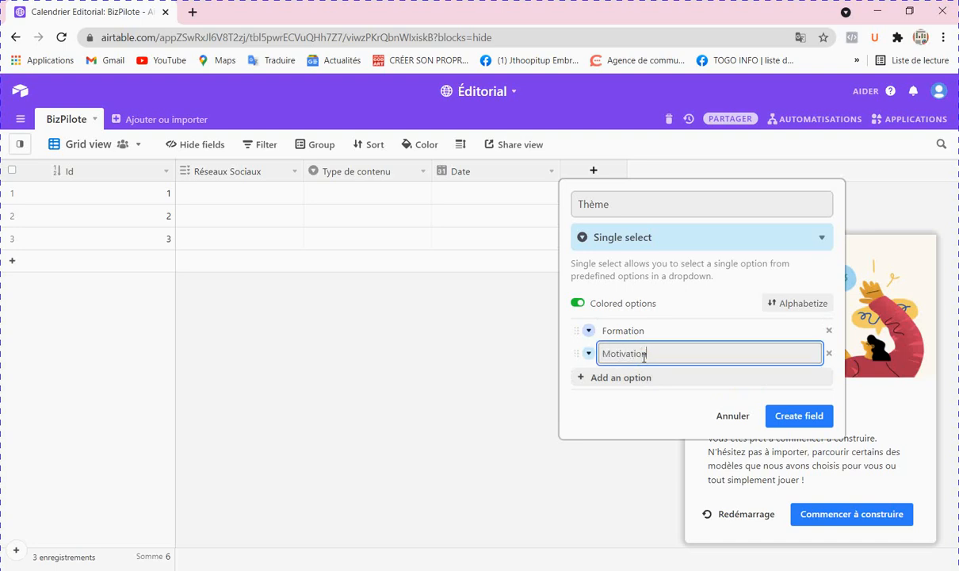
Add the options Divers and Actualité to the Thème field
left_click(638, 379)
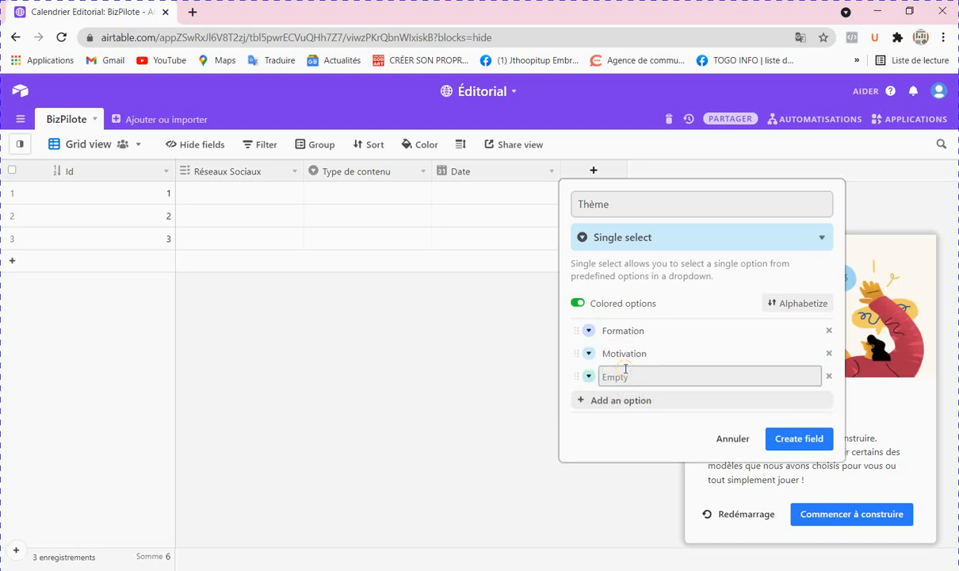
left_click(625, 369)
type("Divers")
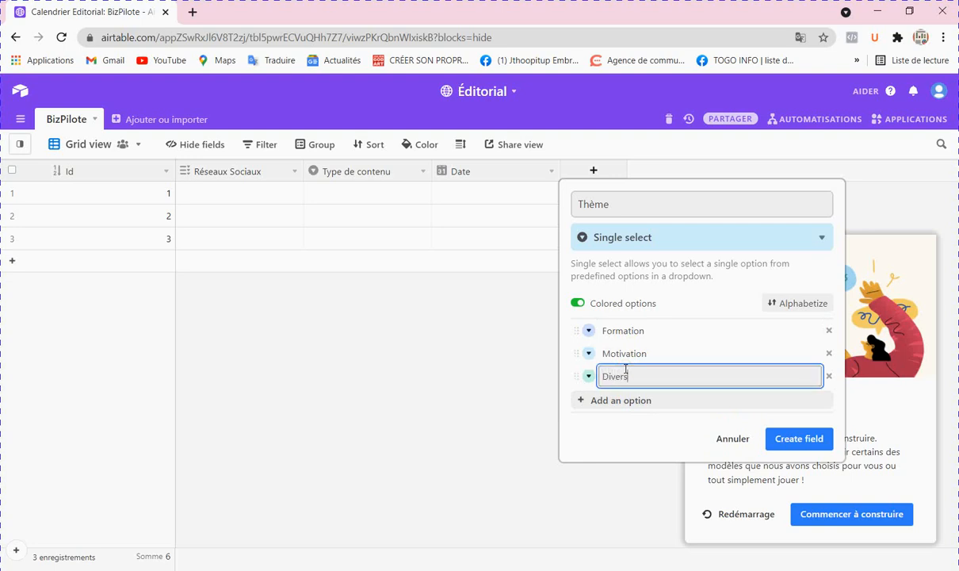
left_click(658, 400)
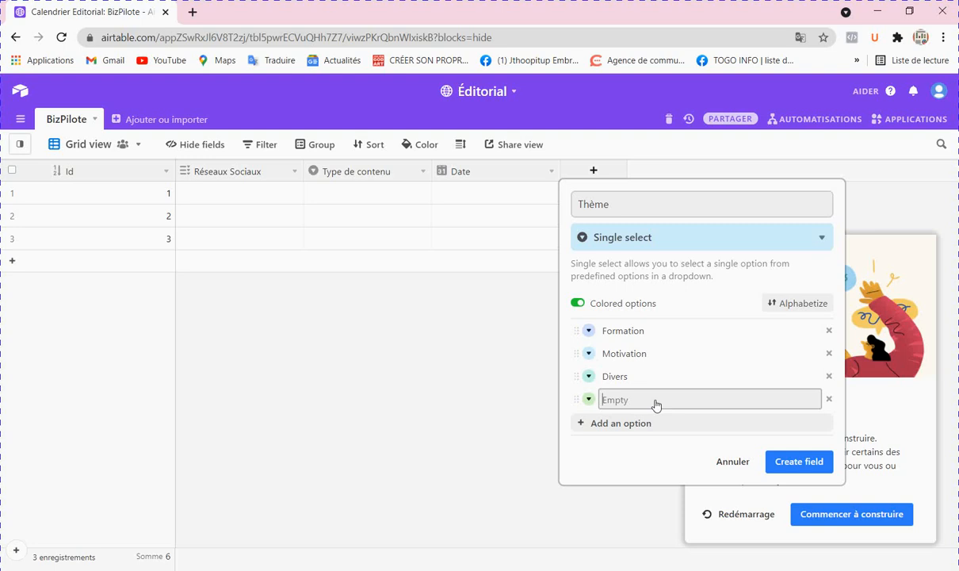
left_click(655, 402)
type("Actualité")
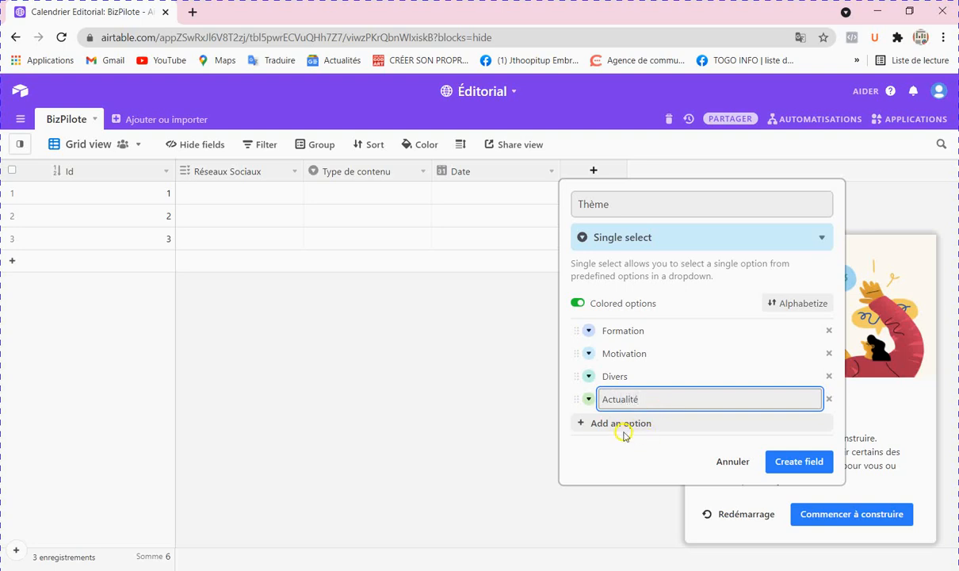
Add the options Partenariat and Marketing to the Thème field
left_click(622, 422)
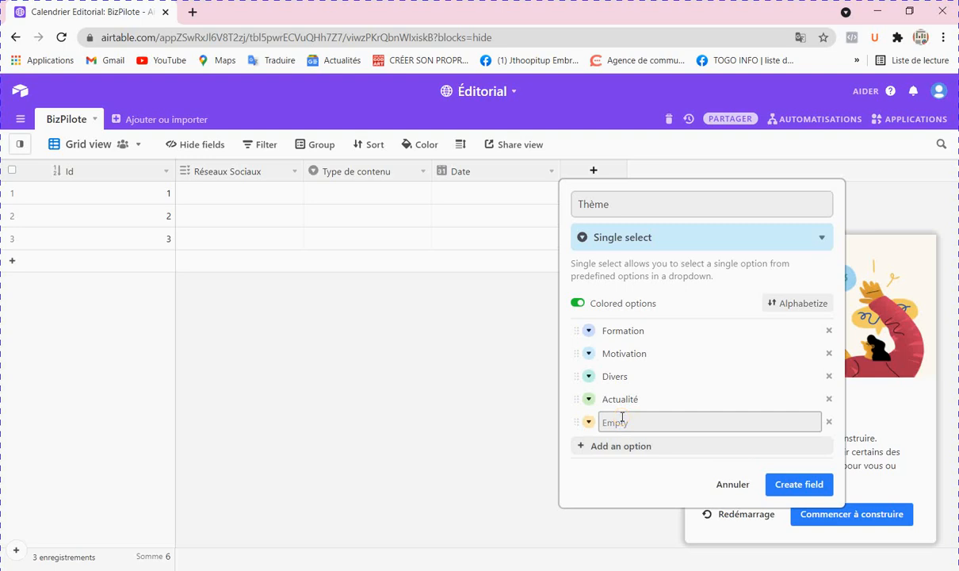
left_click(622, 420)
type("Partenariuat")
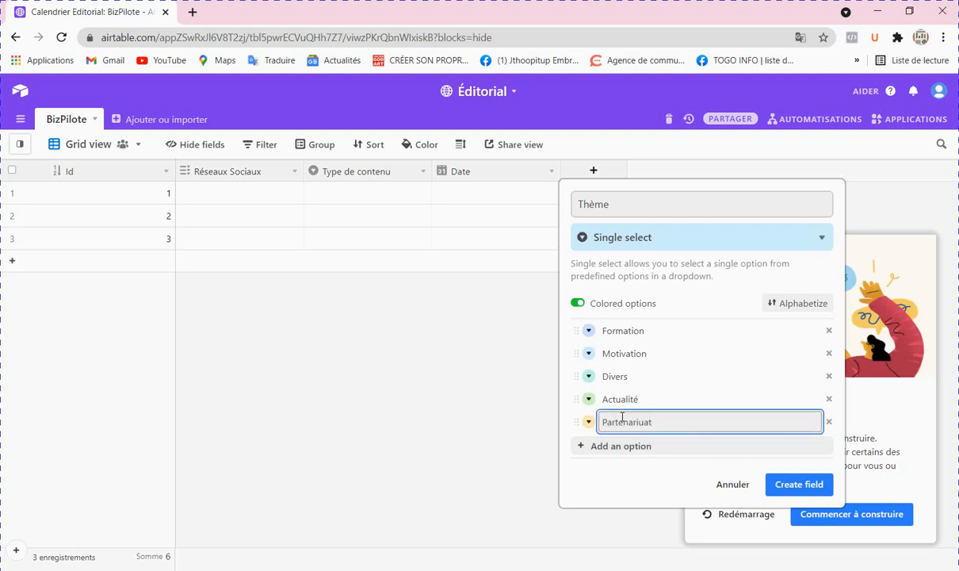
left_click(590, 357)
type("t")
left_click(636, 445)
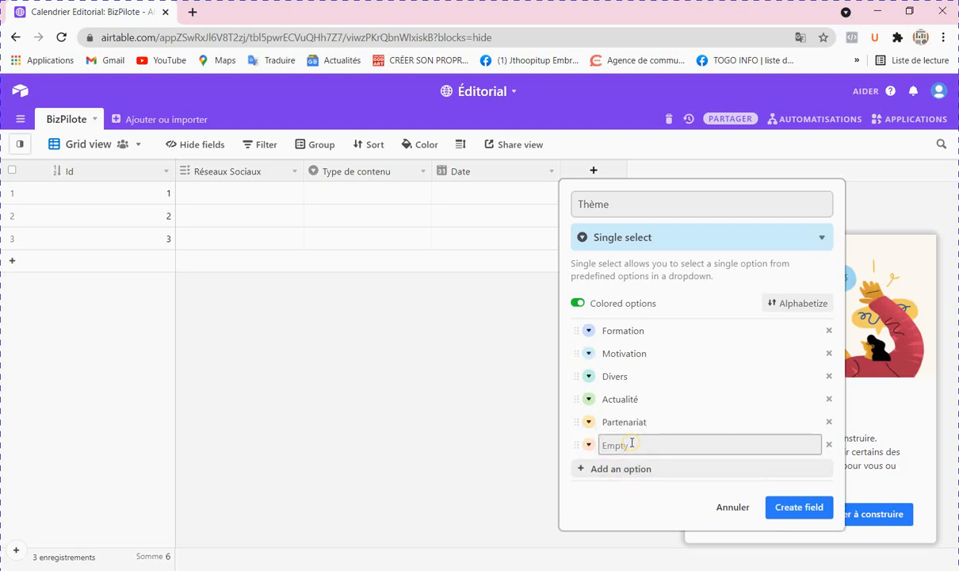
type("Marketing")
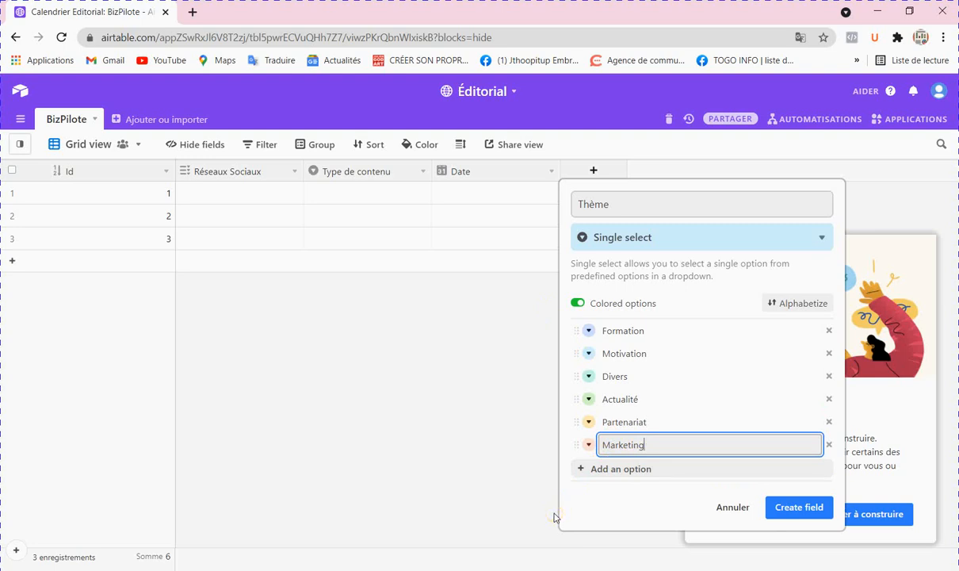
Add the options Statistique and Business, and create the Thème field
left_click(649, 467)
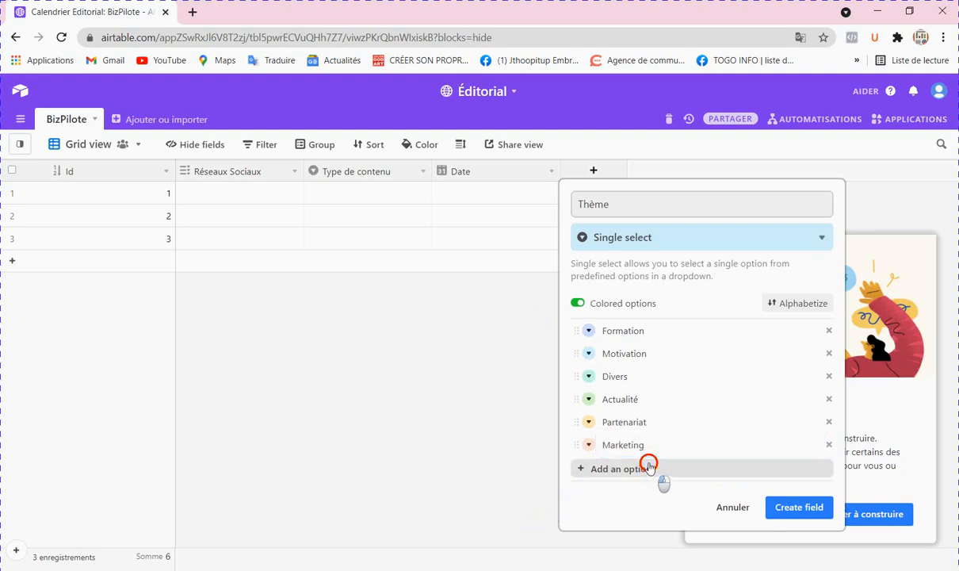
type("S")
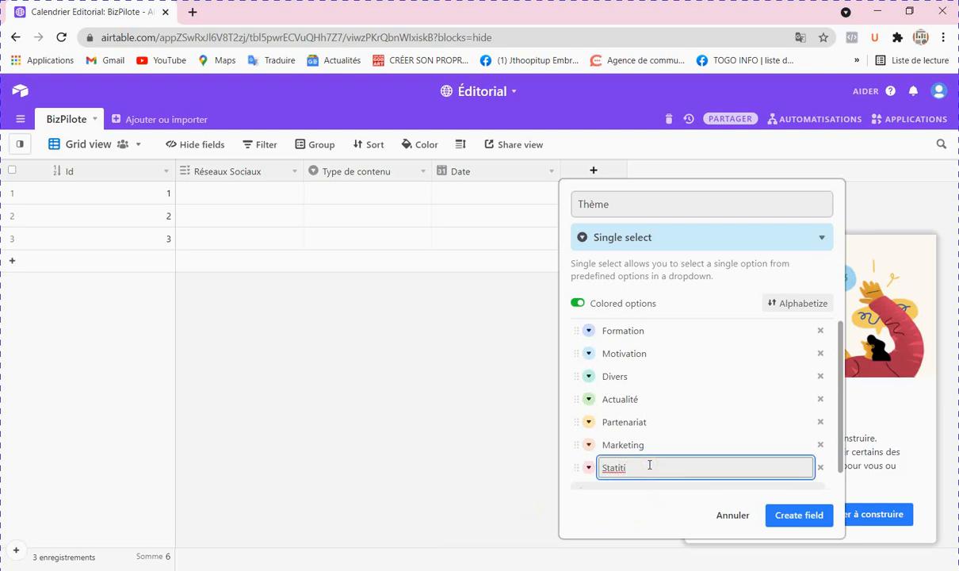
type("tatiti")
key("BackSpace")
type("que")
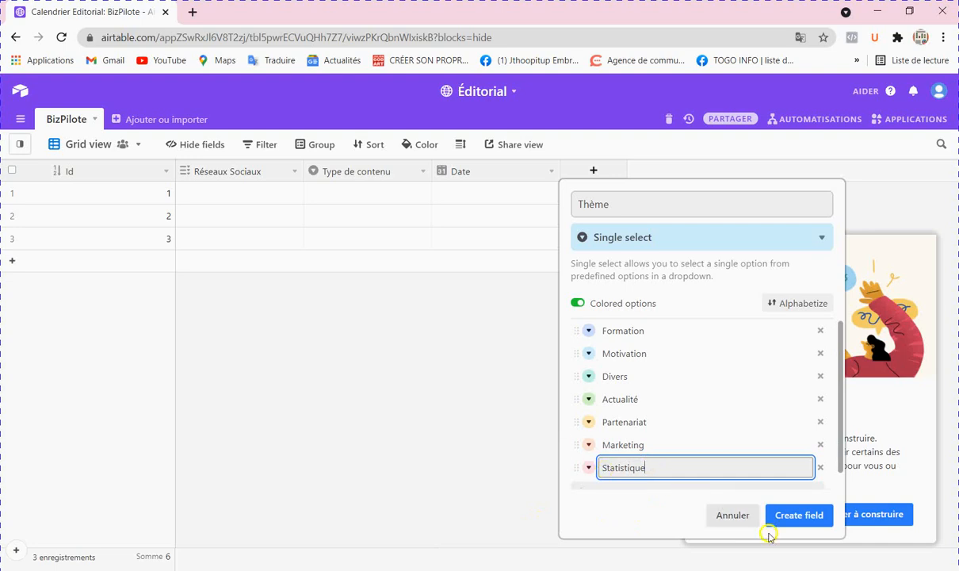
scroll(682, 438, "down", 1)
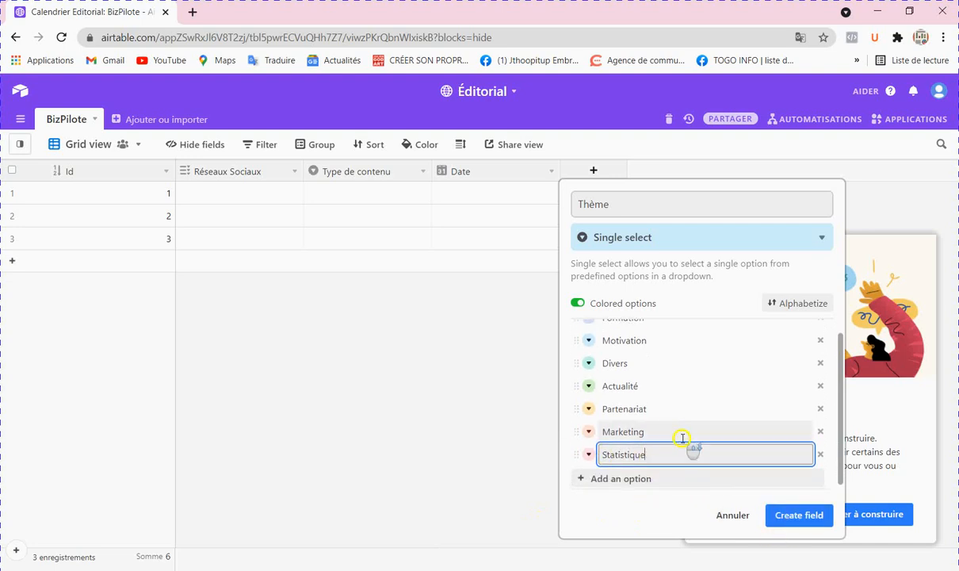
left_click(643, 478)
type("Business")
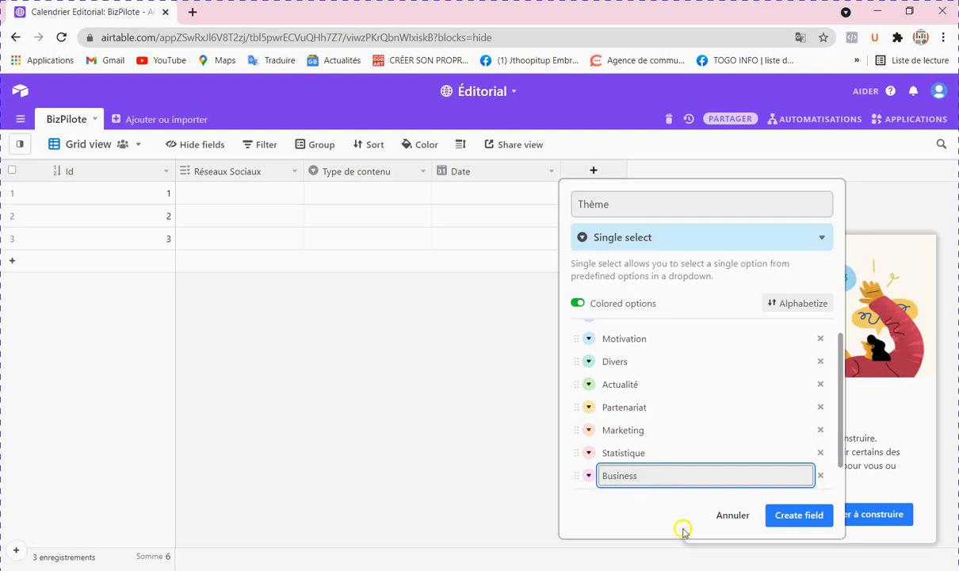
left_click(670, 507)
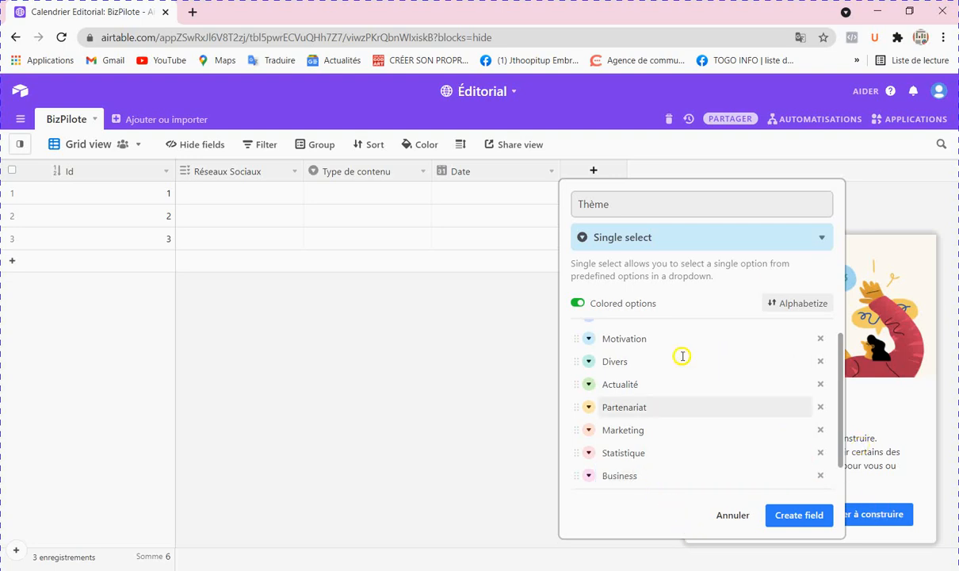
left_click(804, 523)
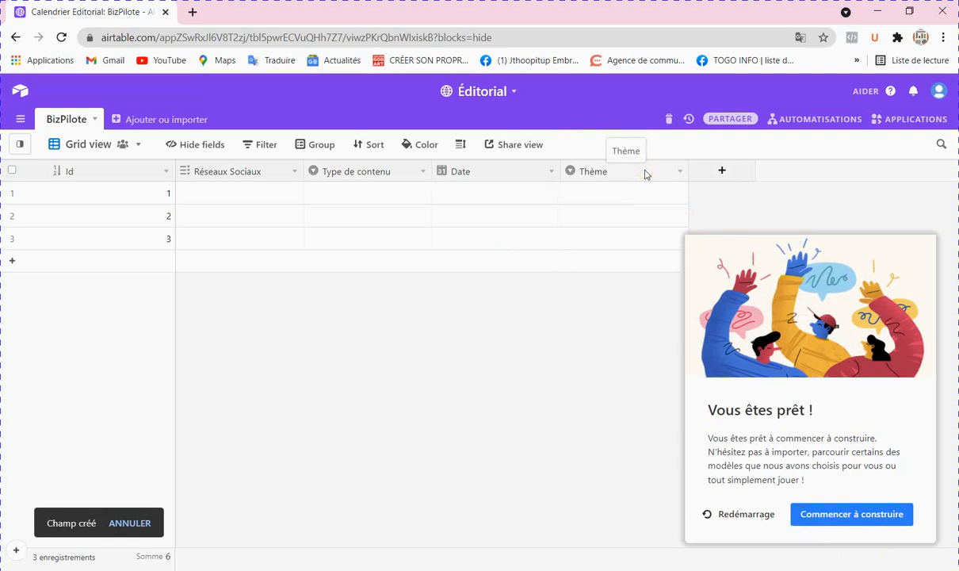
Create a long text field named Description détaillée after the Thème field
left_click(722, 172)
left_click(675, 209)
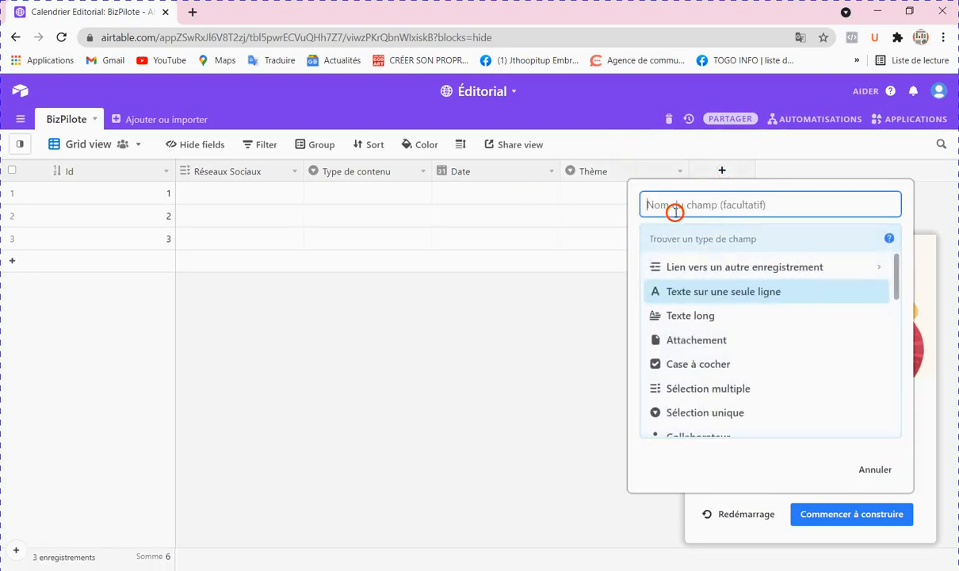
type("Description")
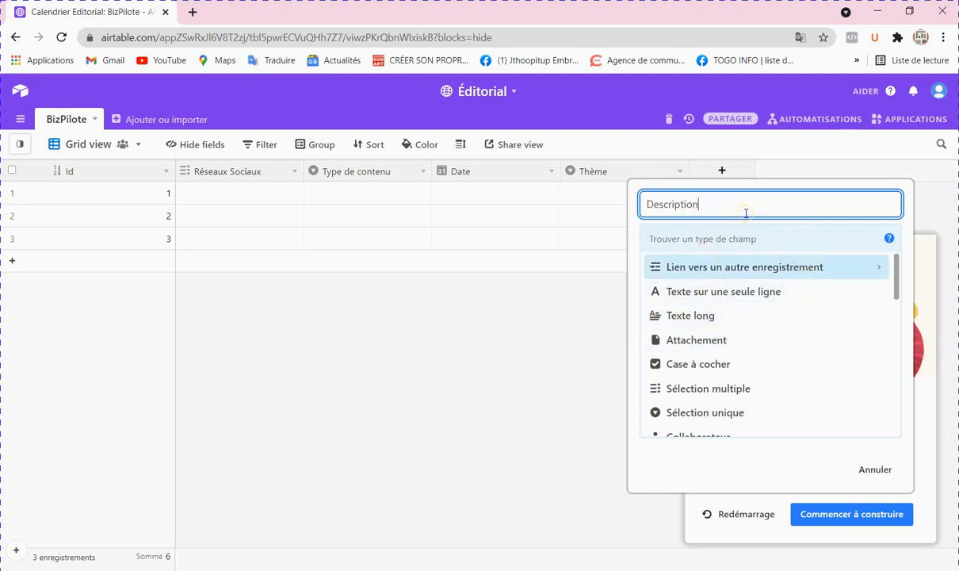
type("détaillée")
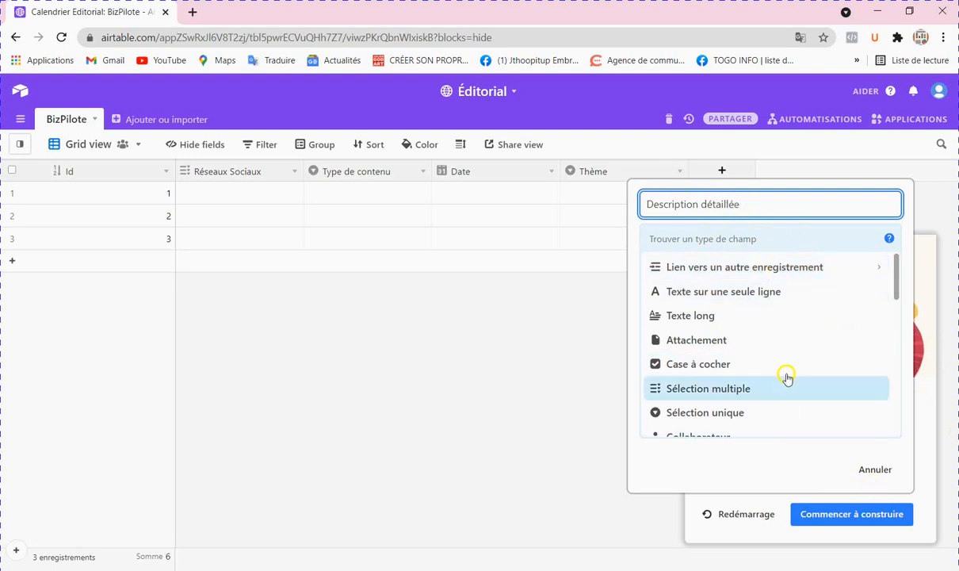
scroll(786, 377, "down", 4)
scroll(786, 376, "up", 2)
scroll(781, 369, "up", 3)
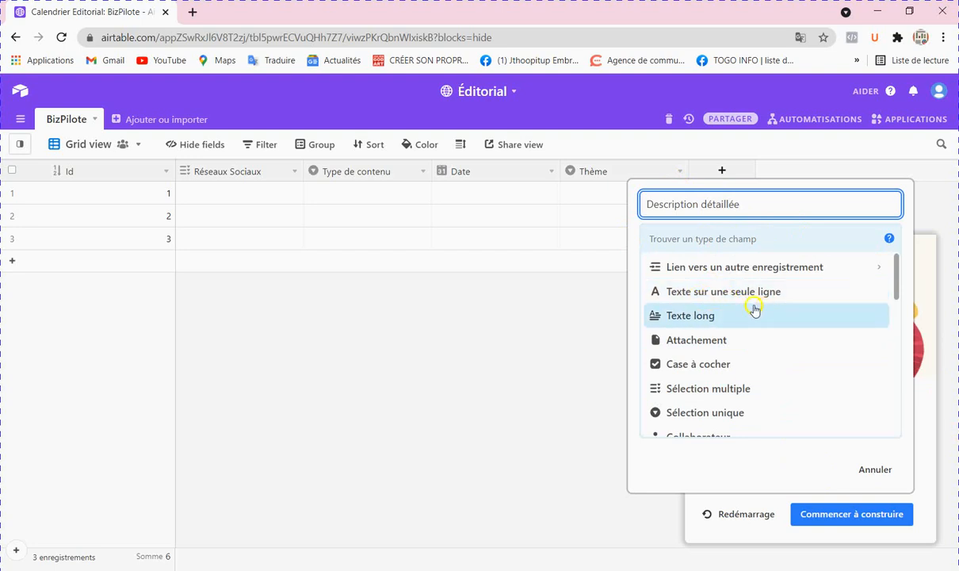
left_click(704, 316)
left_click(867, 349)
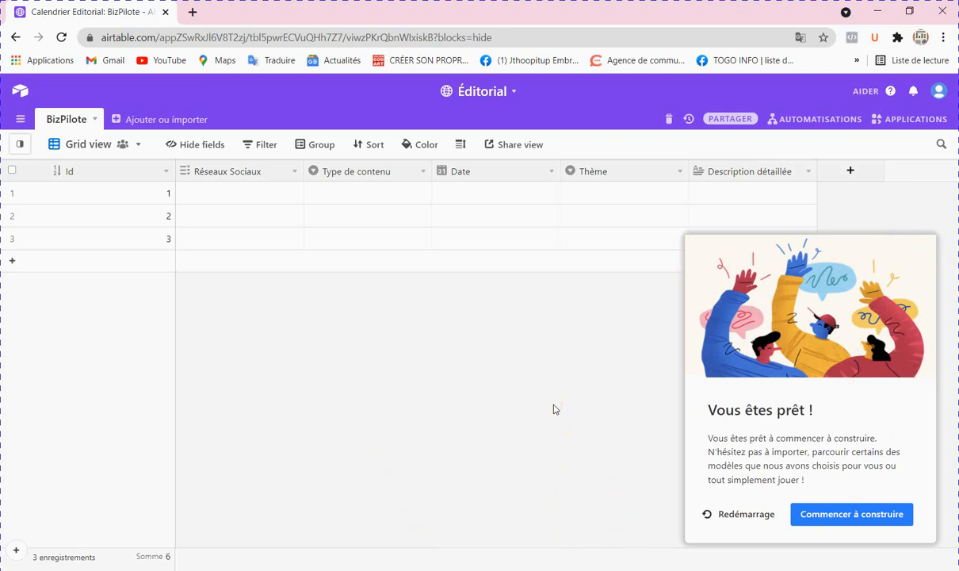
Create an attachment field named Médias after the Description détaillée field
left_click(849, 172)
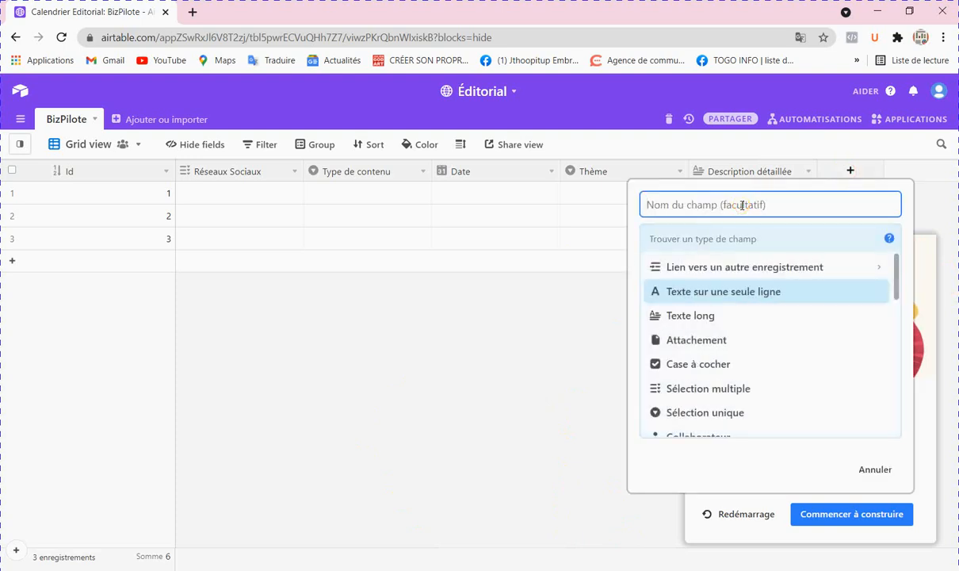
type("Médias")
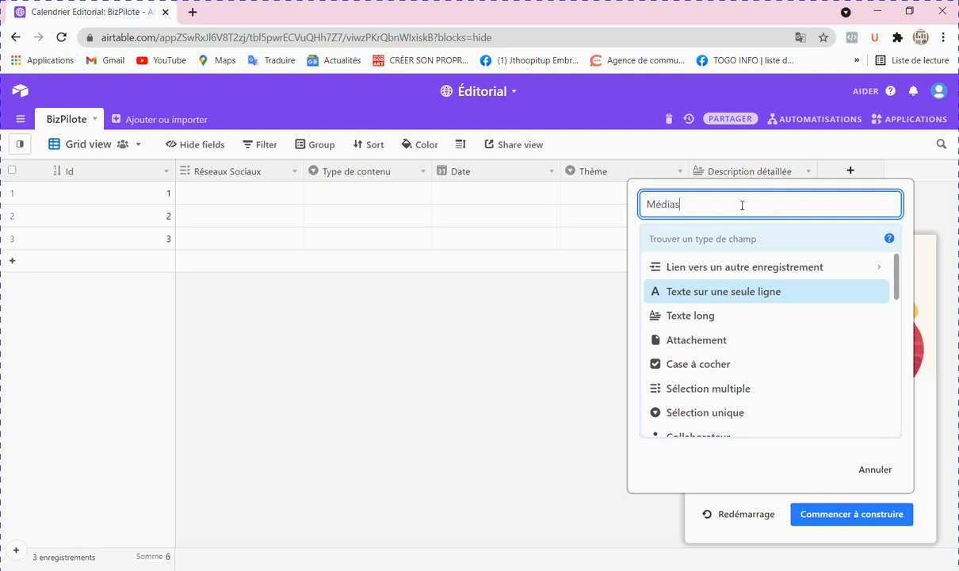
left_click(706, 340)
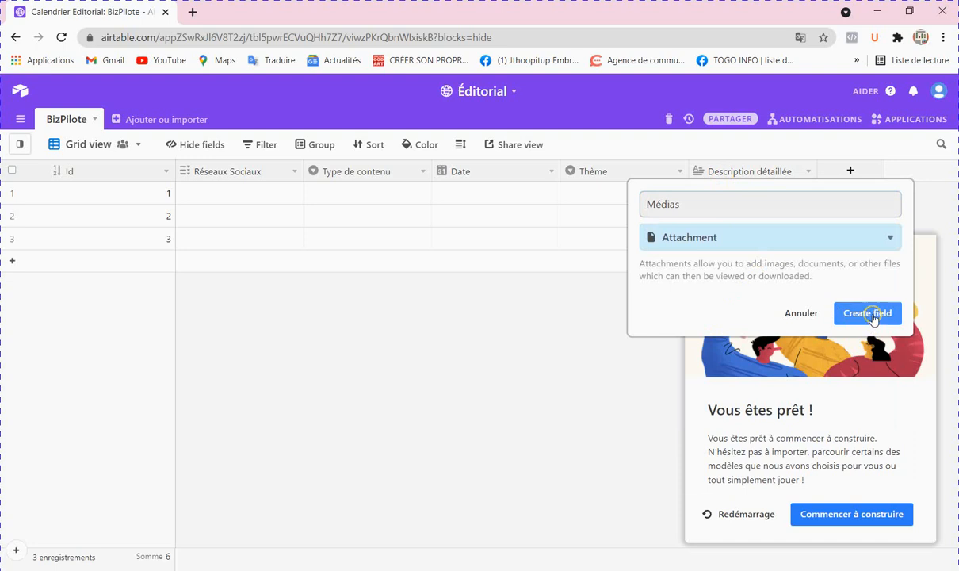
left_click(865, 317)
left_click(873, 319)
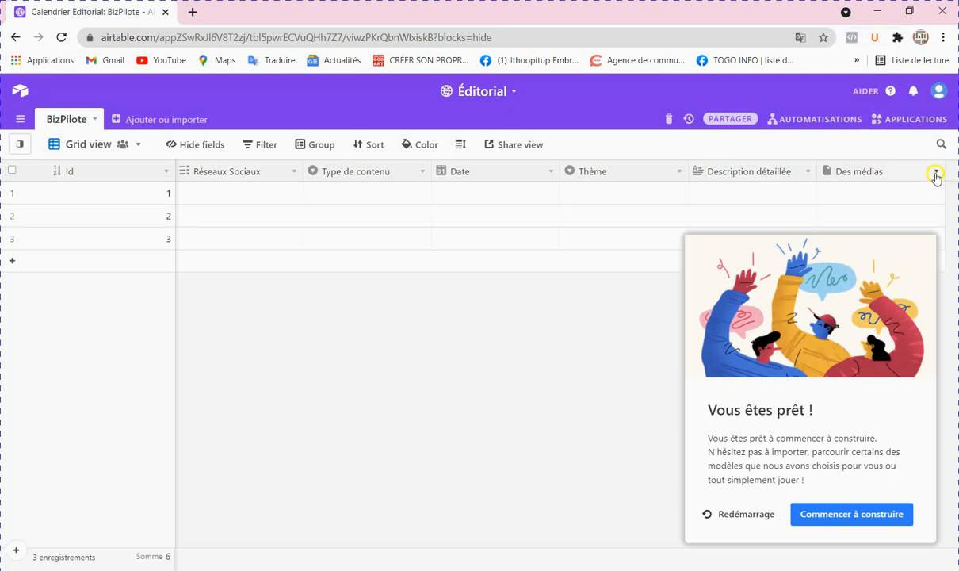
left_click(936, 173)
left_click(881, 195)
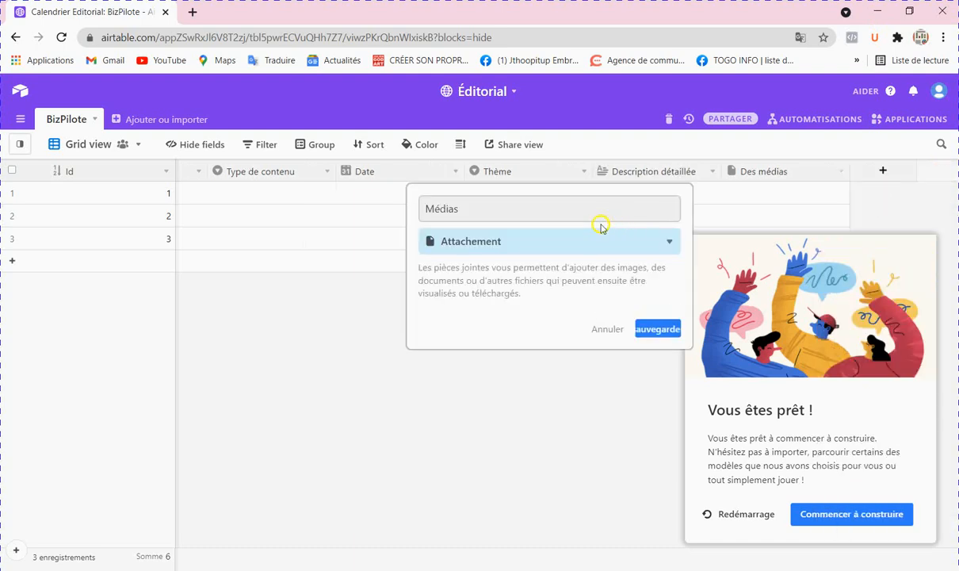
left_click(596, 330)
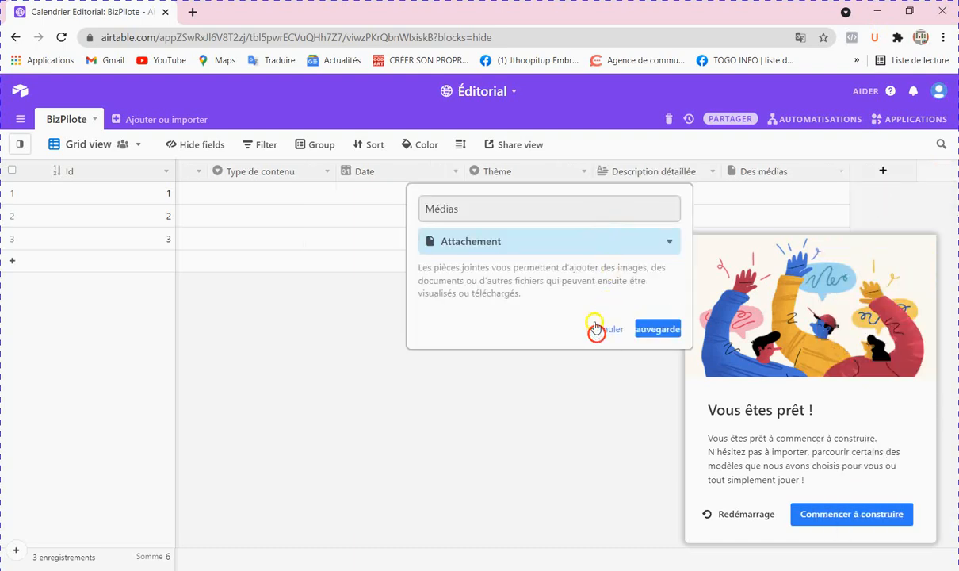
Create a URL field named Liens after the attachment field
left_click(882, 170)
left_click(753, 206)
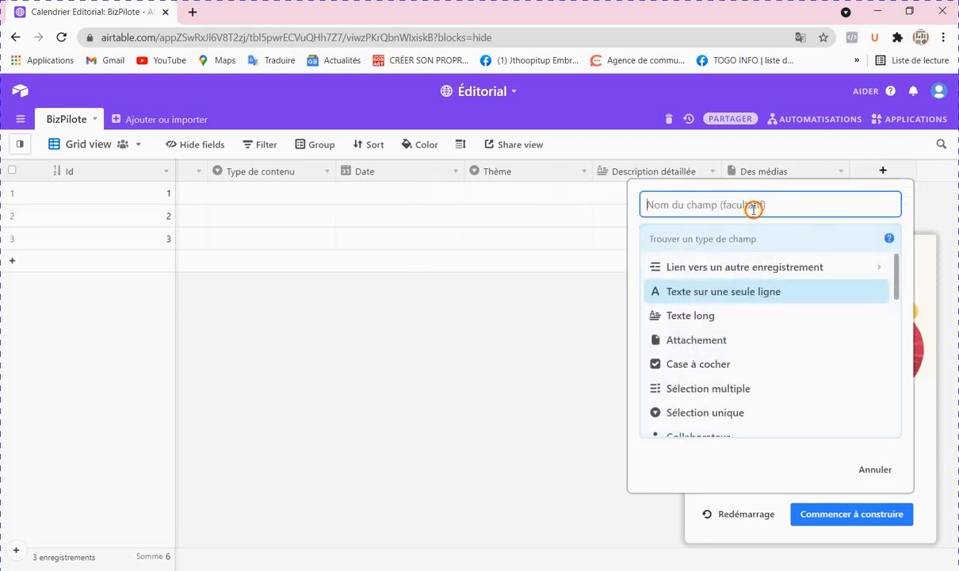
type("Liens")
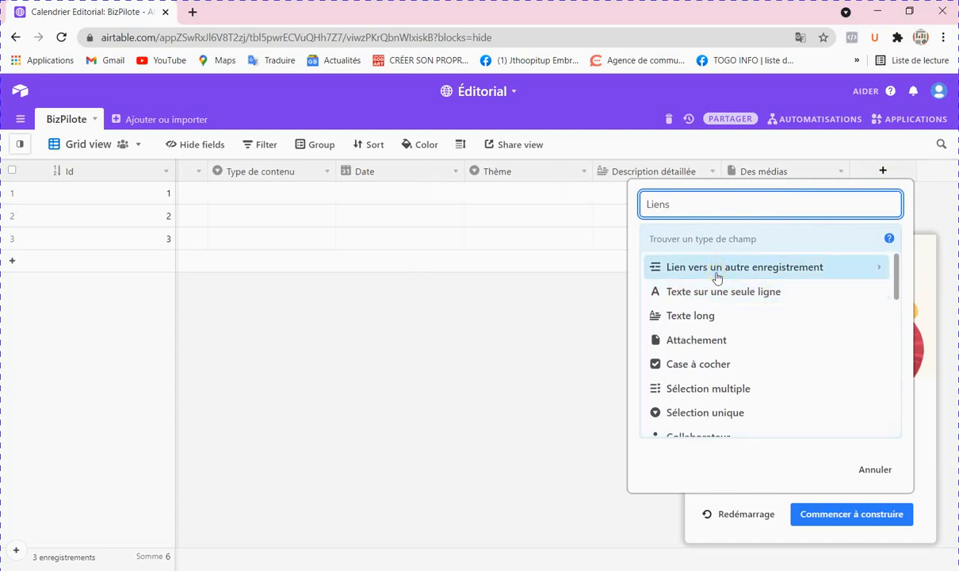
scroll(719, 301, "down", 3)
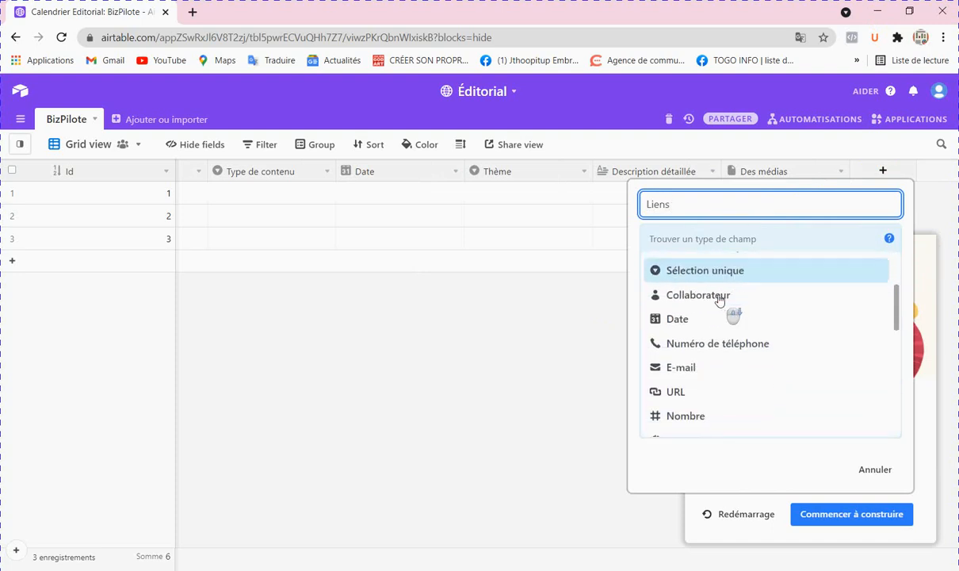
left_click(688, 391)
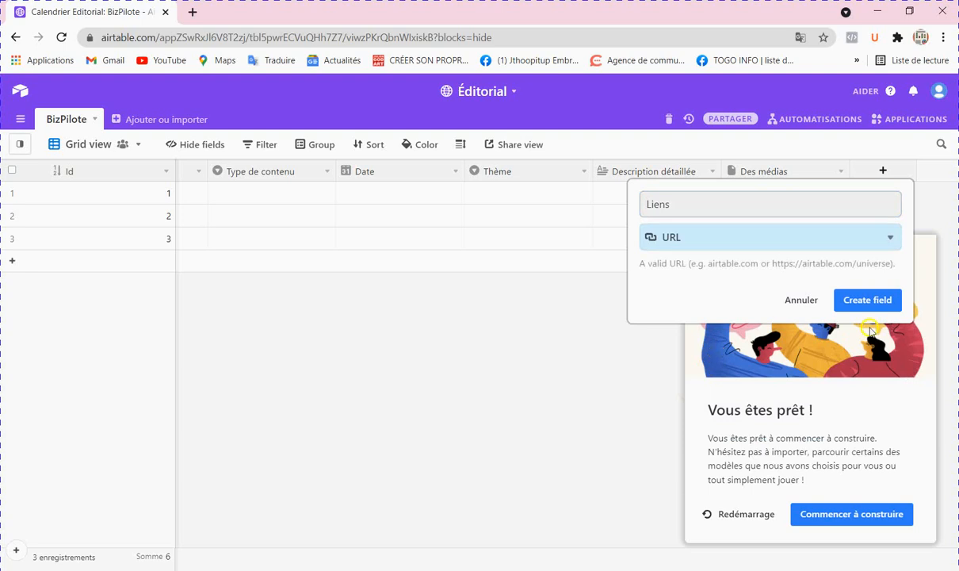
left_click(875, 299)
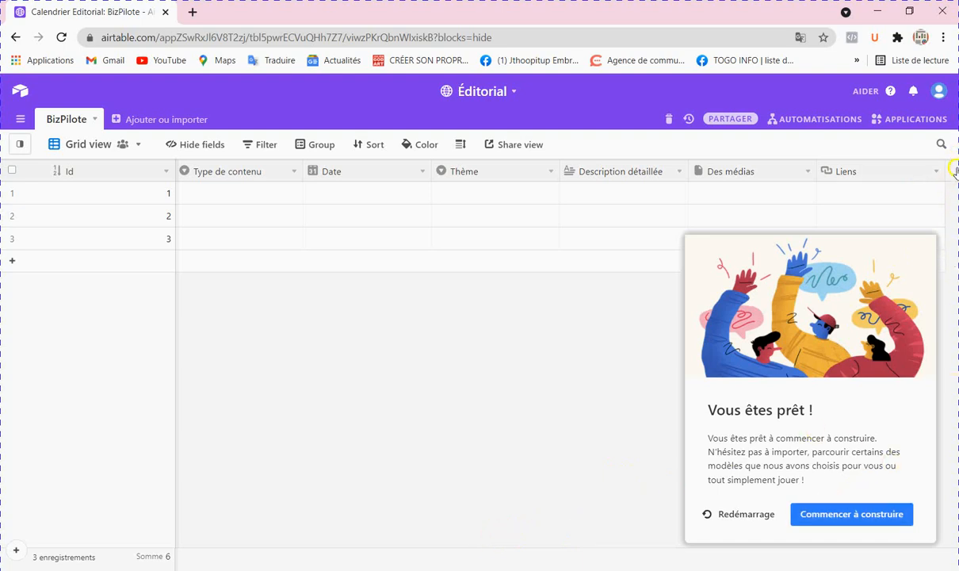
Create a collaborator field named Personna after the Liens field, keeping its default collaborator options
key("ctrl+minus")
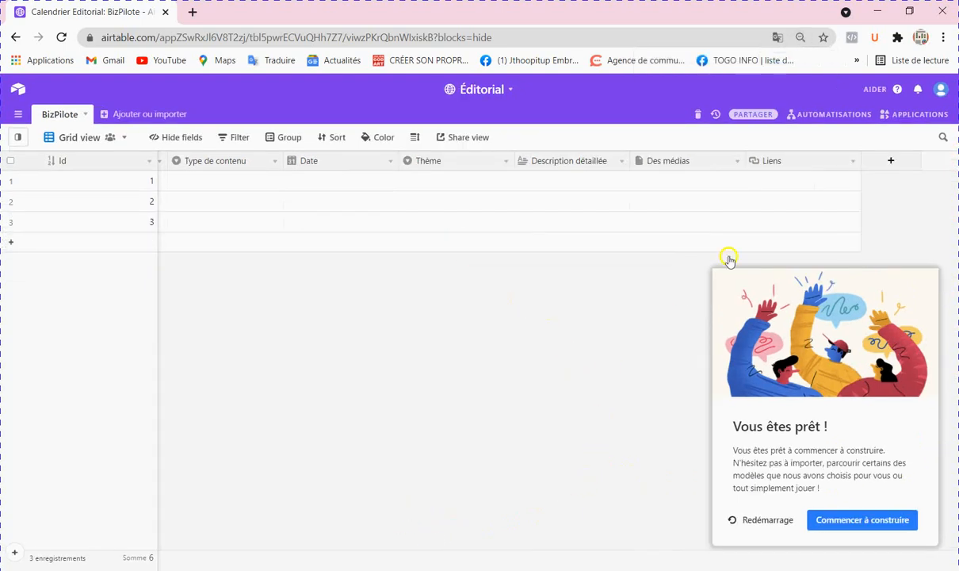
left_click(892, 161)
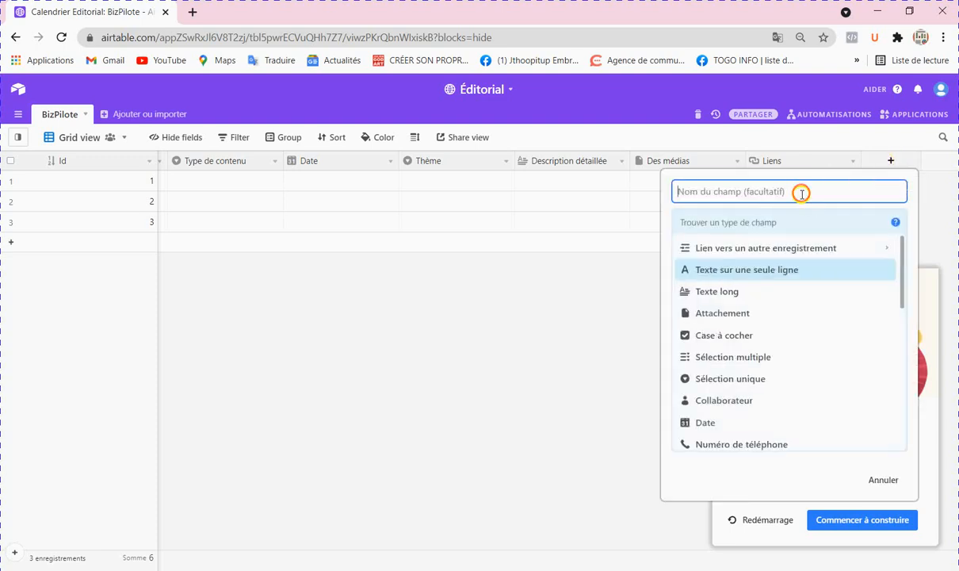
type("Personna")
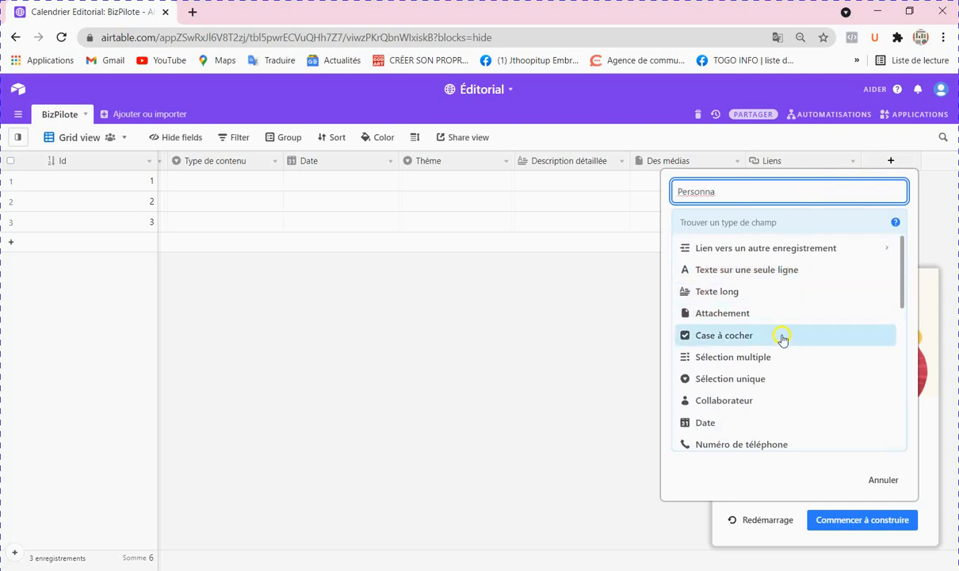
scroll(783, 349, "down", 2)
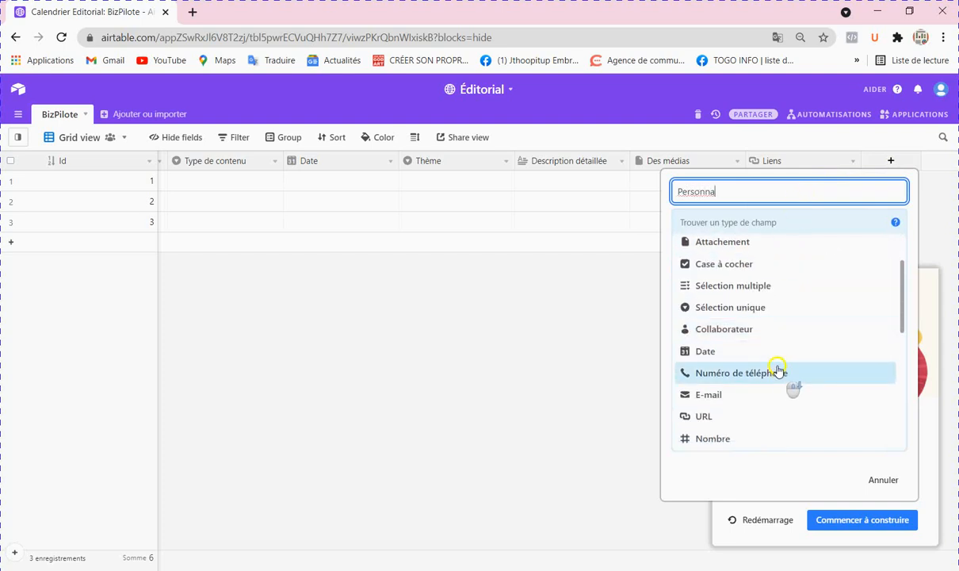
left_click(733, 336)
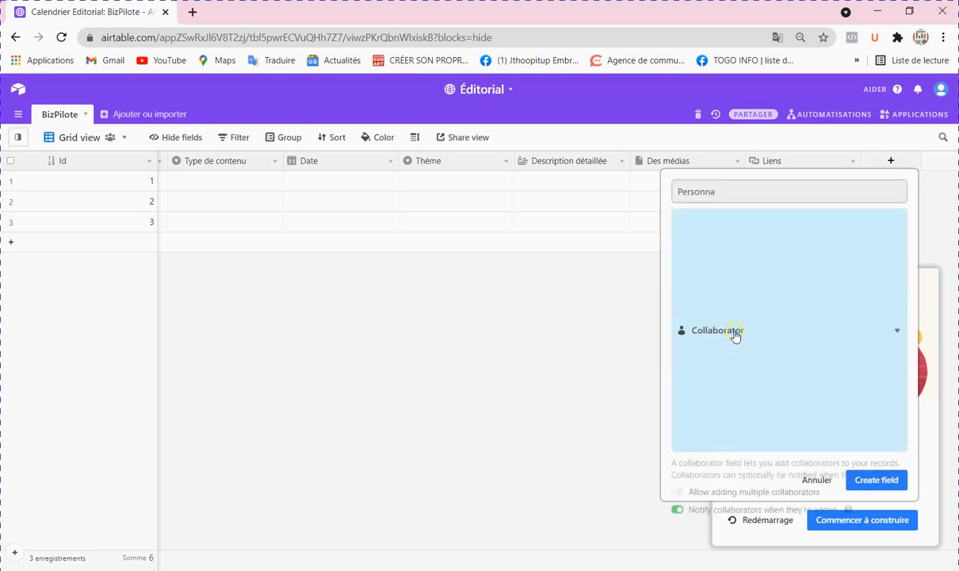
left_click(869, 324)
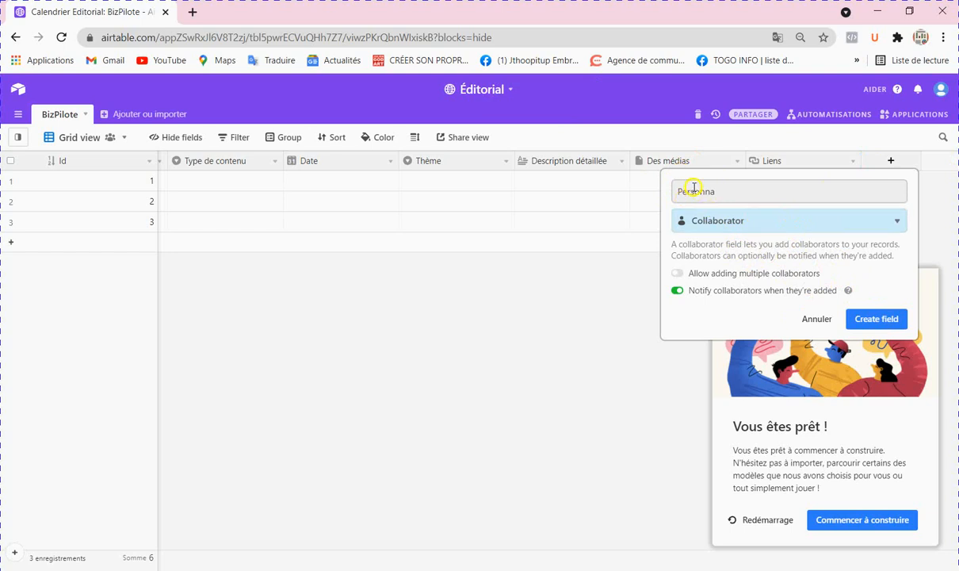
left_click(878, 320)
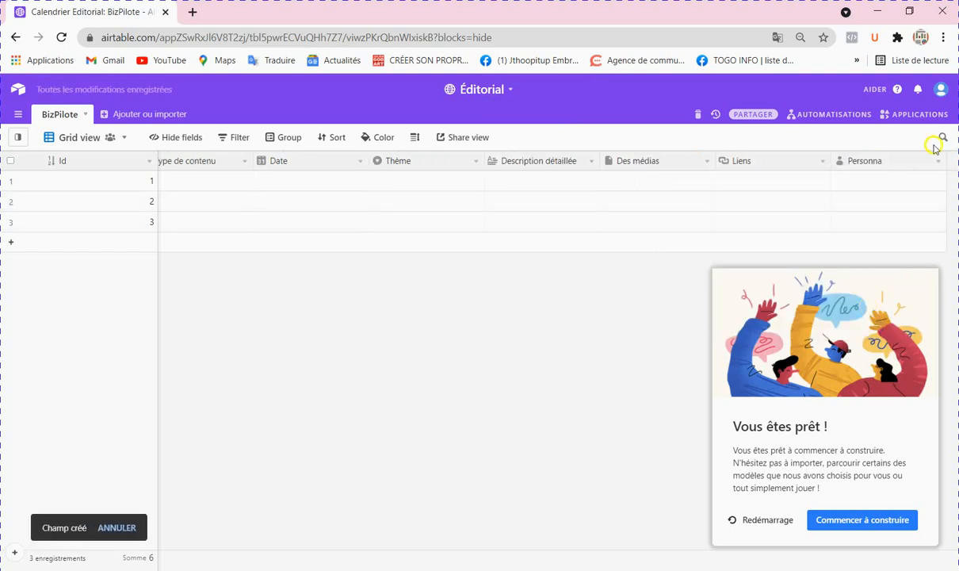
Open the base-level sharing settings, dismissing the base guide without saving, and review the permission levels offered for invited collaborators
left_click(753, 115)
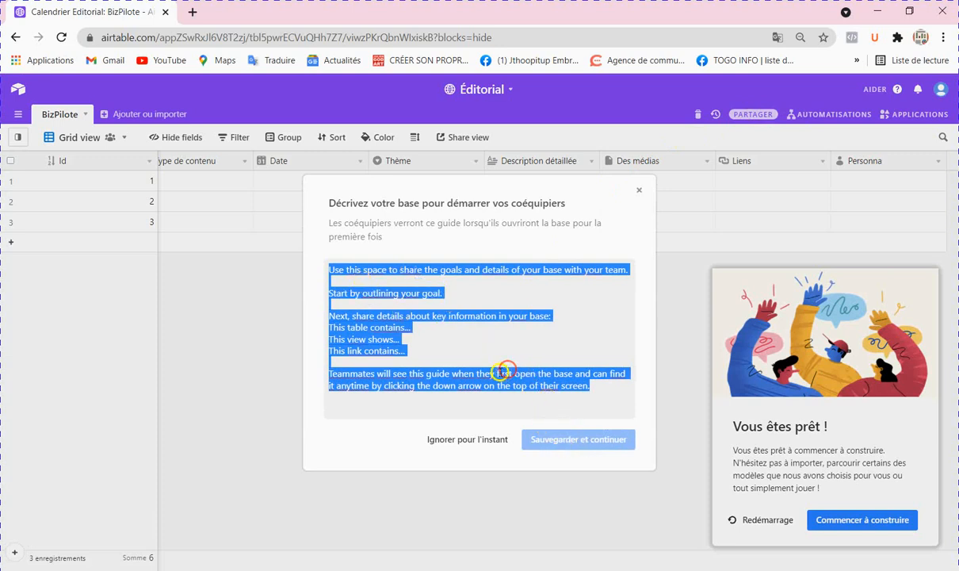
left_click(449, 301)
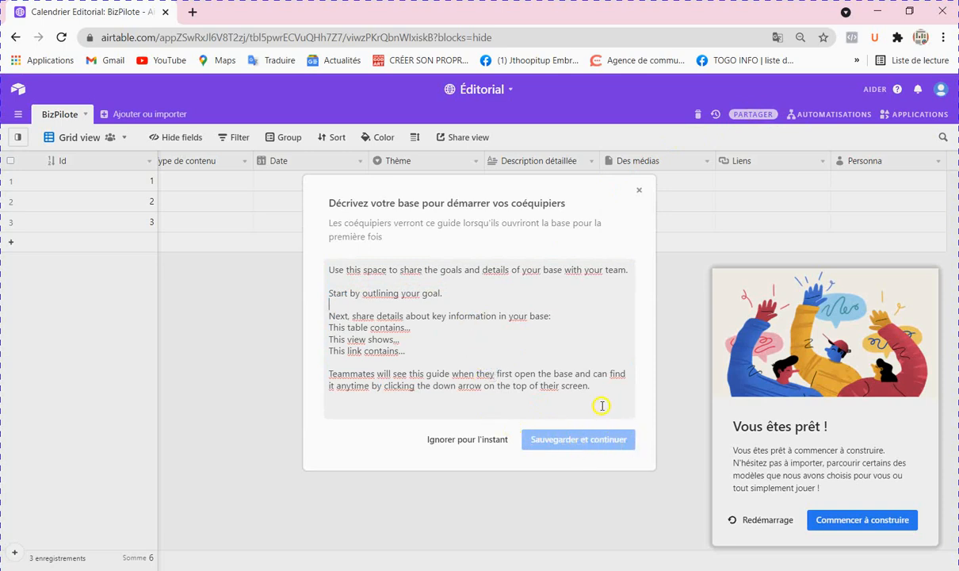
left_click(639, 190)
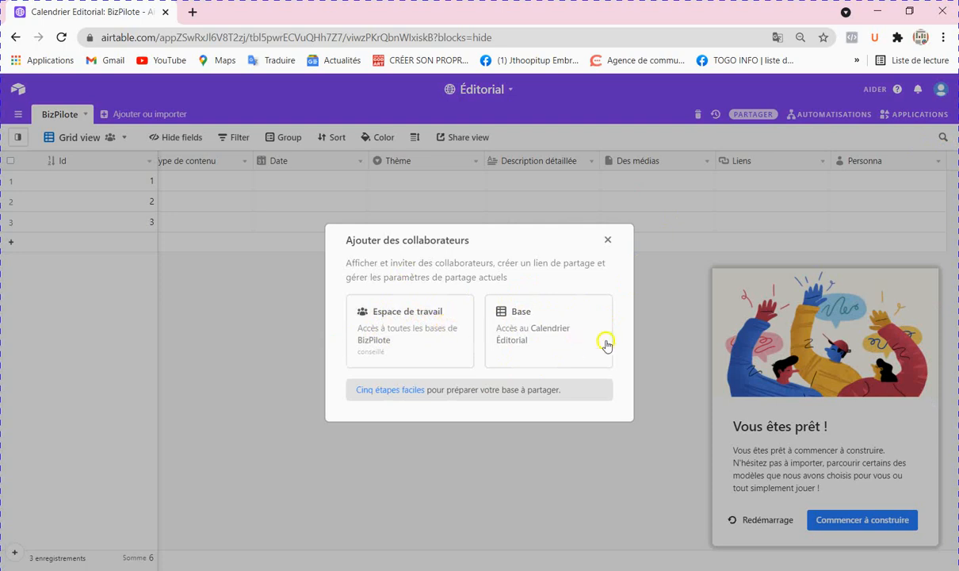
left_click(549, 328)
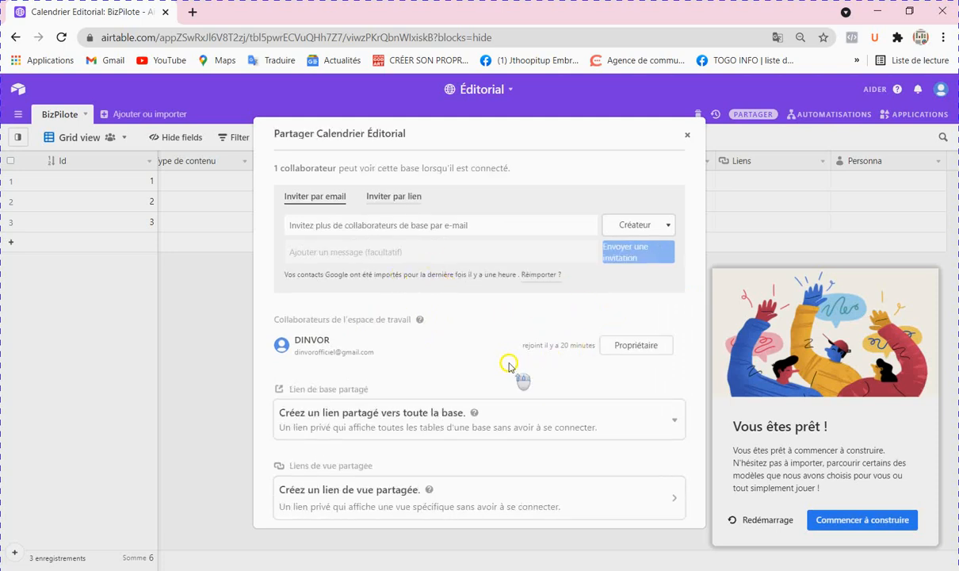
left_click(353, 228)
left_click(669, 228)
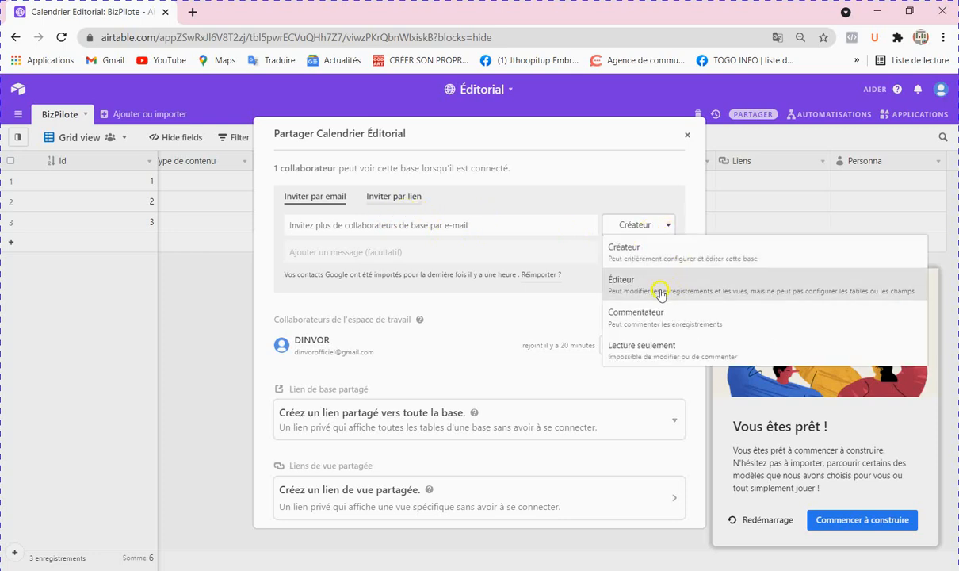
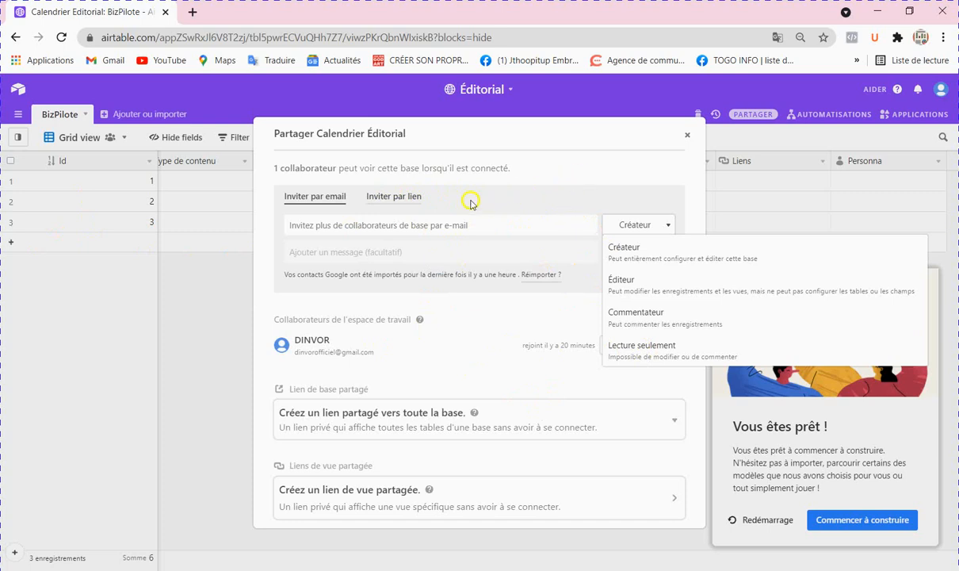
left_click(588, 181)
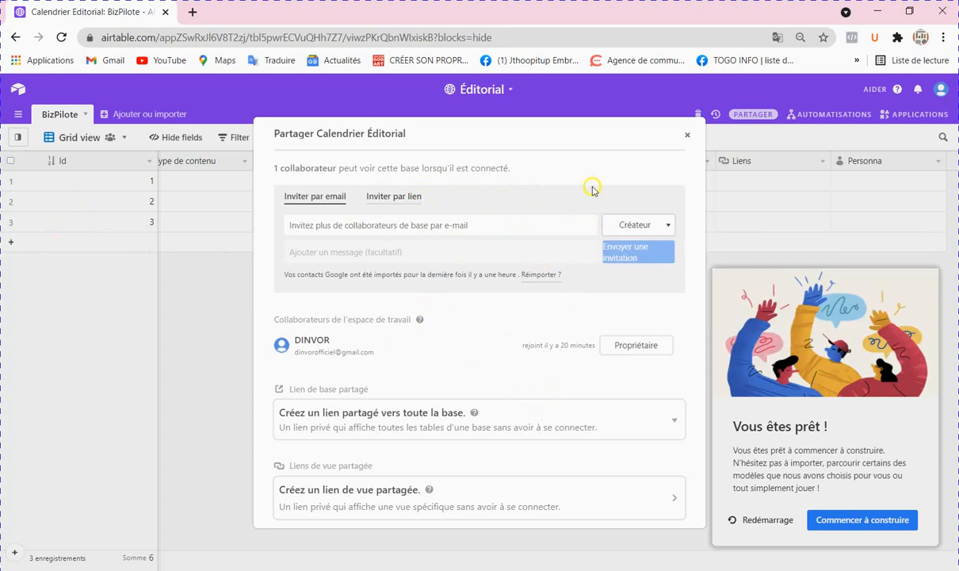
Try to pick a suggested collaborator's e-mail for an invitation to the base, and leave the sharing settings
left_click(344, 235)
type("bi")
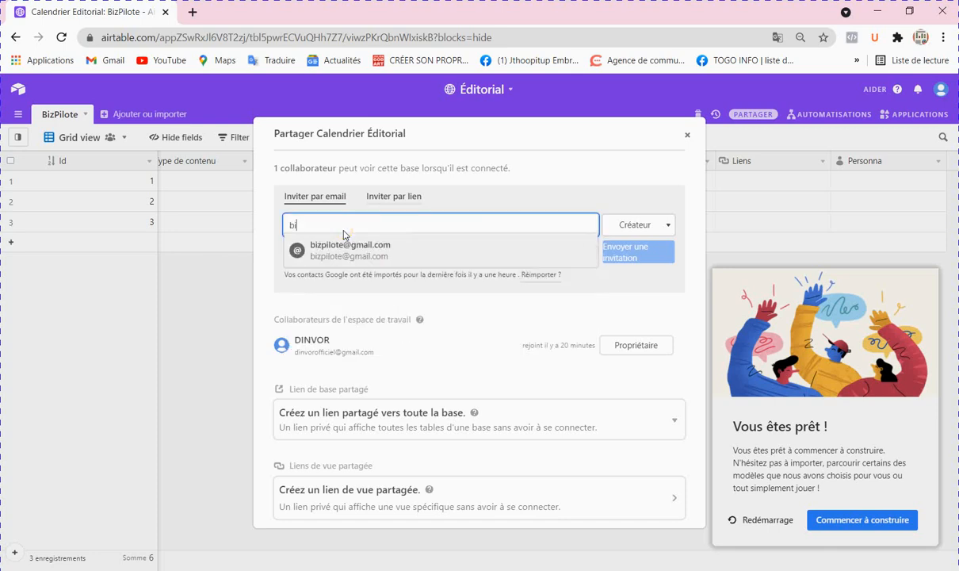
left_click(353, 252)
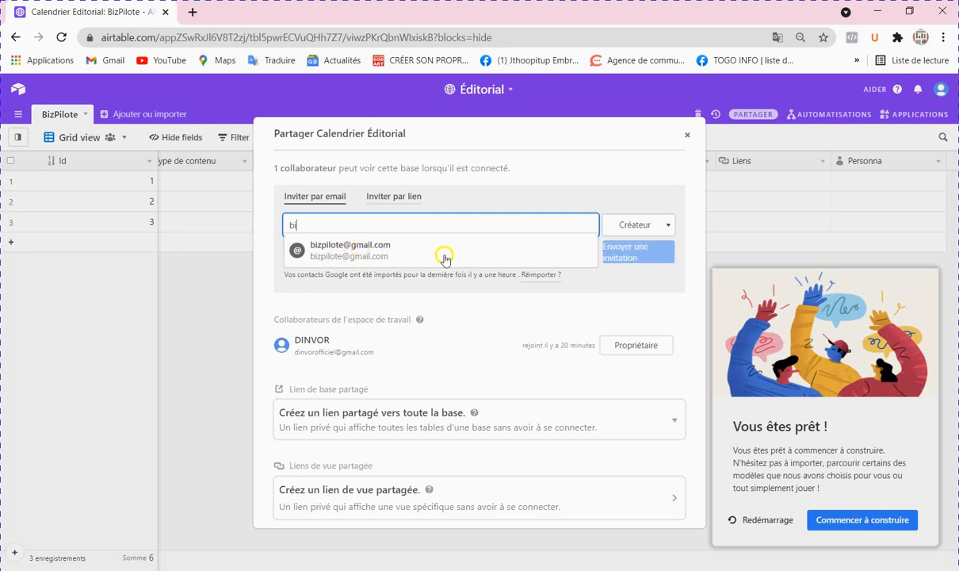
left_click(562, 194)
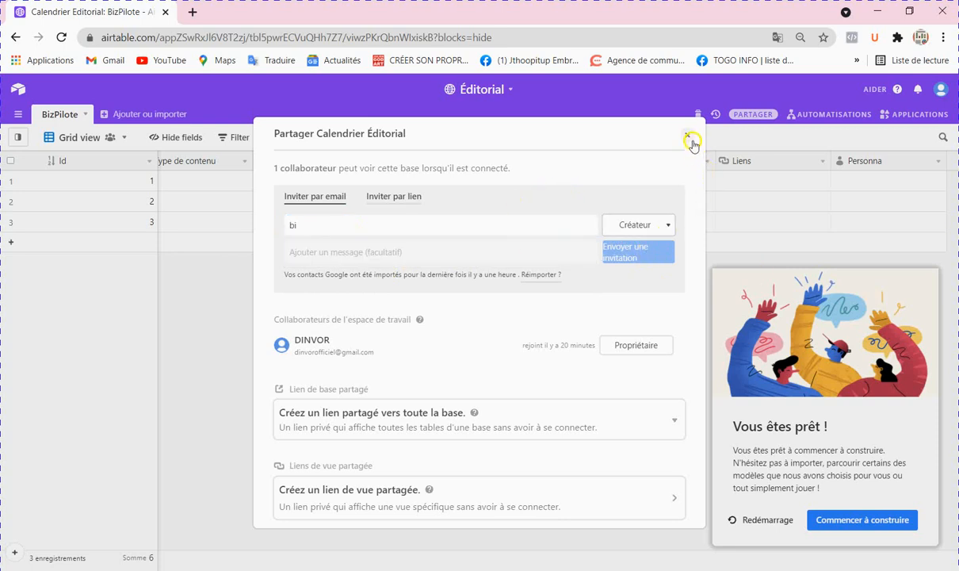
left_click(689, 136)
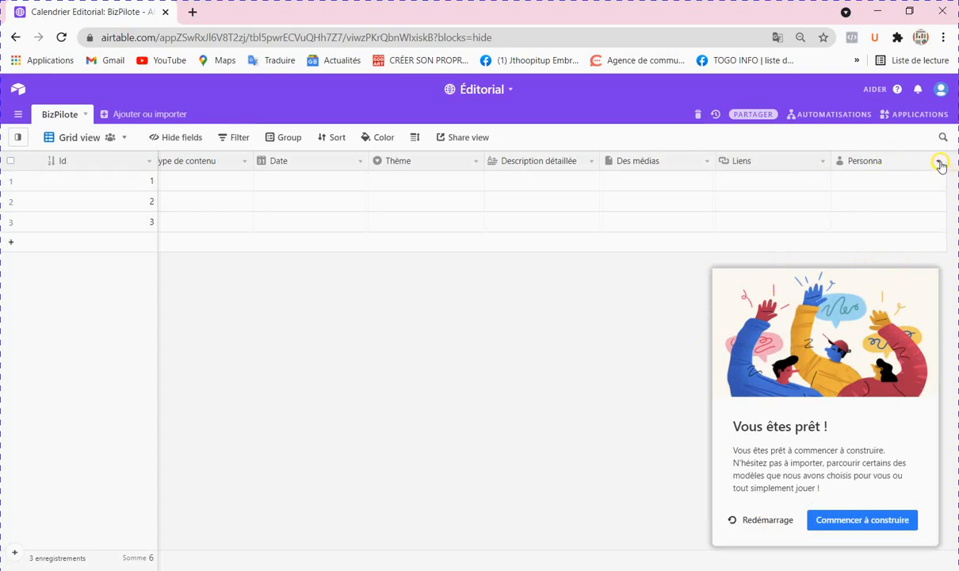
Open the base-level sharing settings, skipping the base guide, and add the suggested collaborator's e-mail to the invitation
left_click(760, 115)
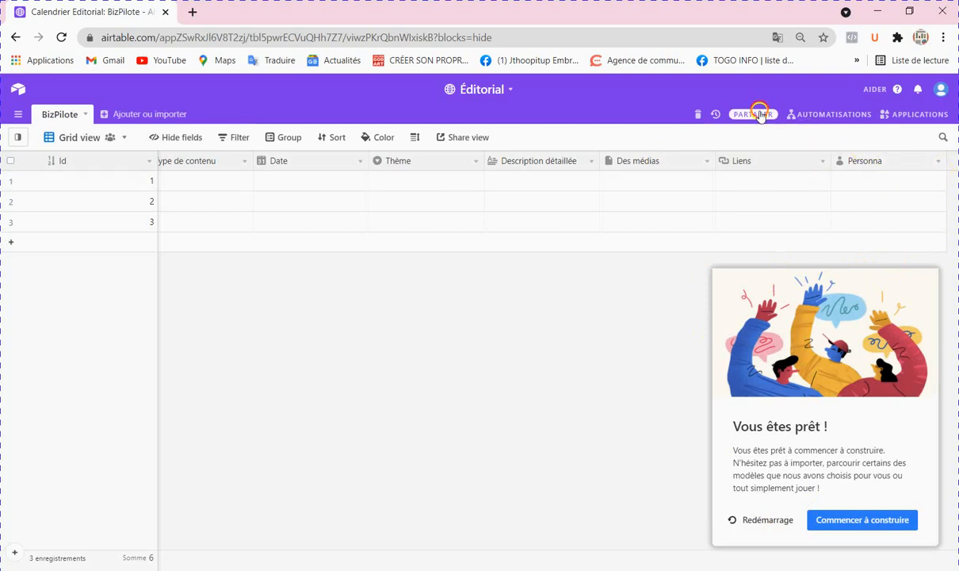
left_click(760, 115)
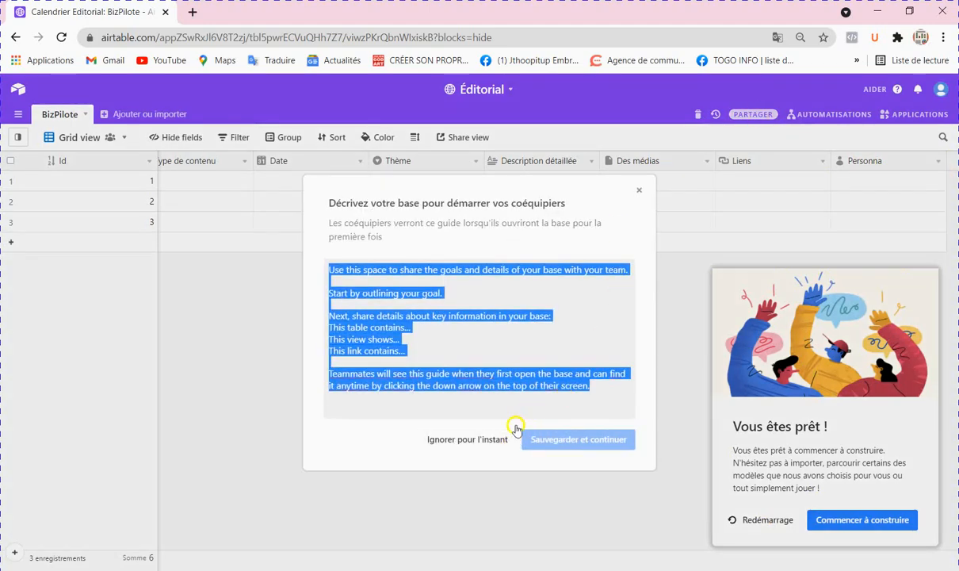
left_click(501, 437)
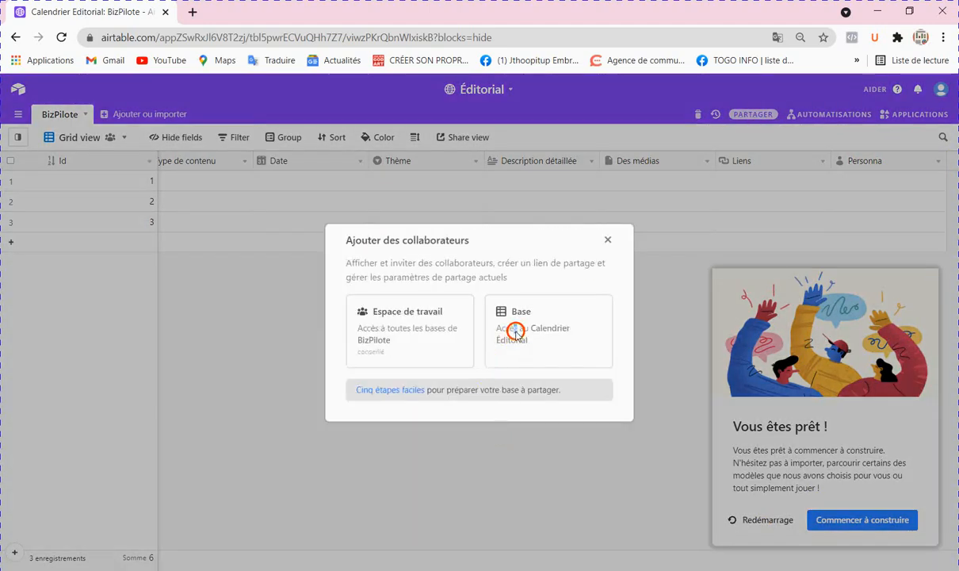
left_click(516, 331)
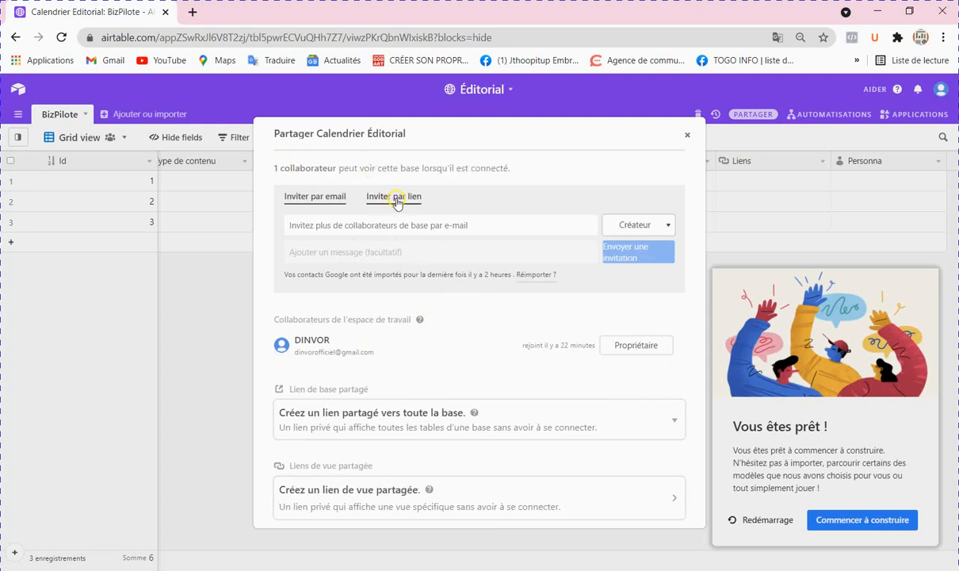
left_click(358, 225)
type("bi")
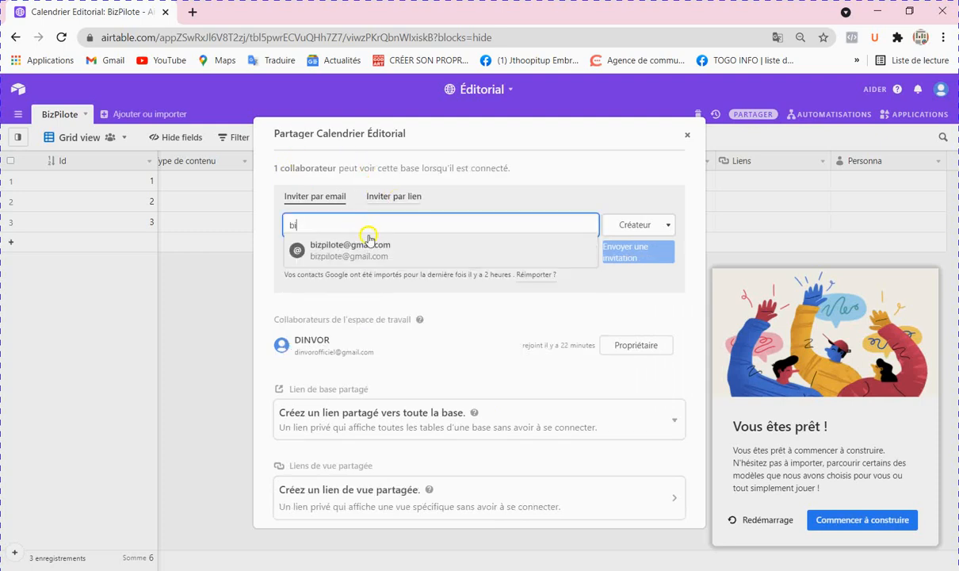
left_click(388, 250)
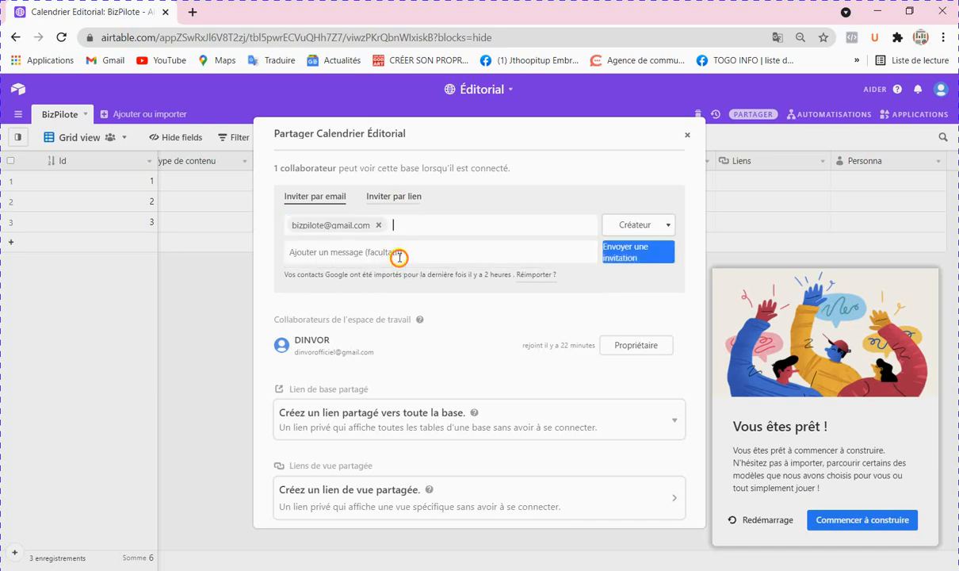
Send the base invitation with the Créateur permission, then close the sharing settings and skip the five-step team checklist
left_click(669, 226)
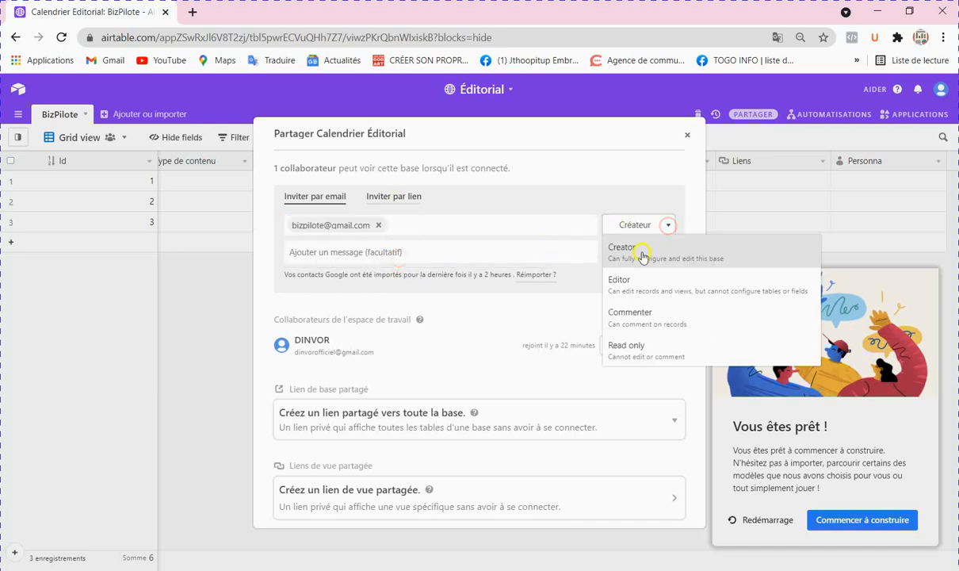
left_click(639, 286)
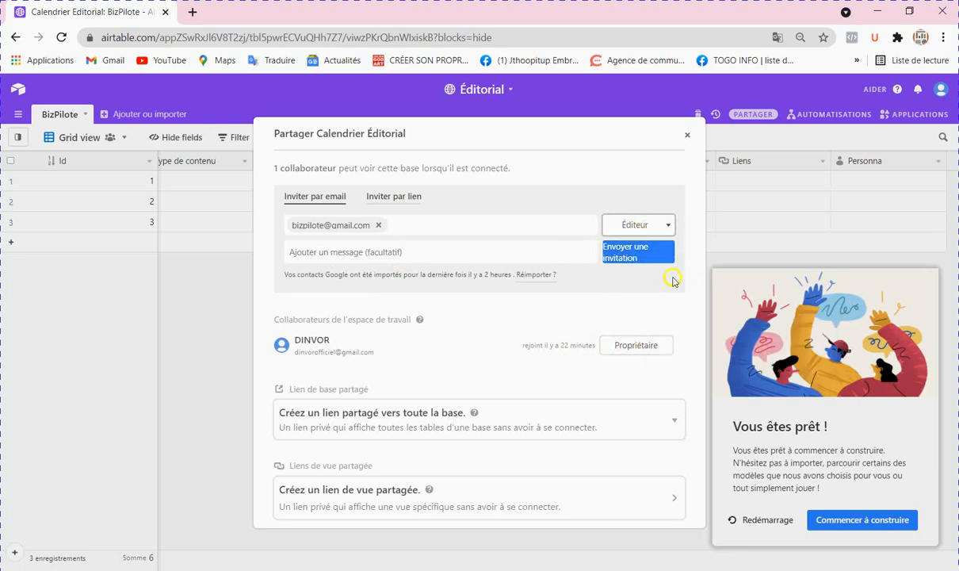
left_click(649, 224)
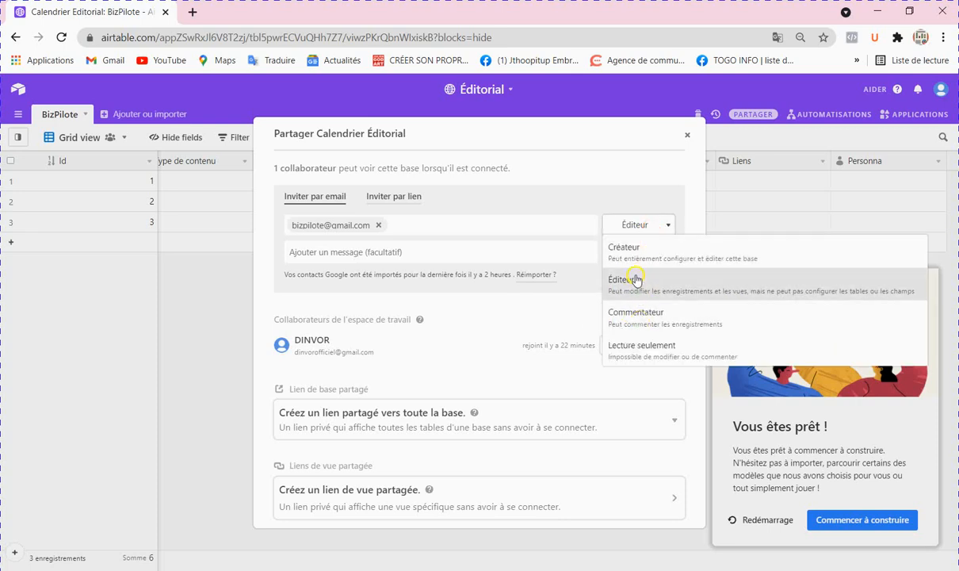
left_click(620, 255)
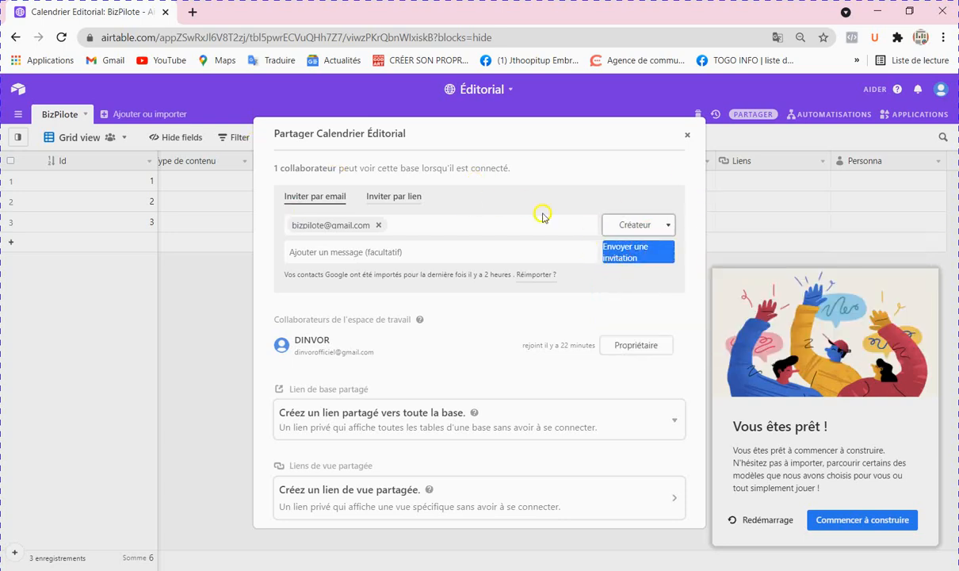
left_click(625, 261)
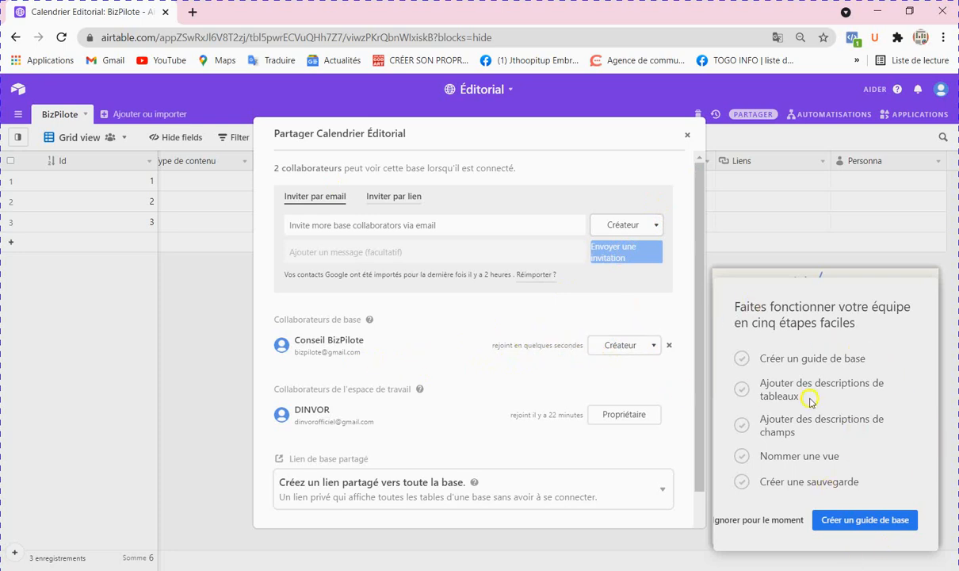
left_click(687, 134)
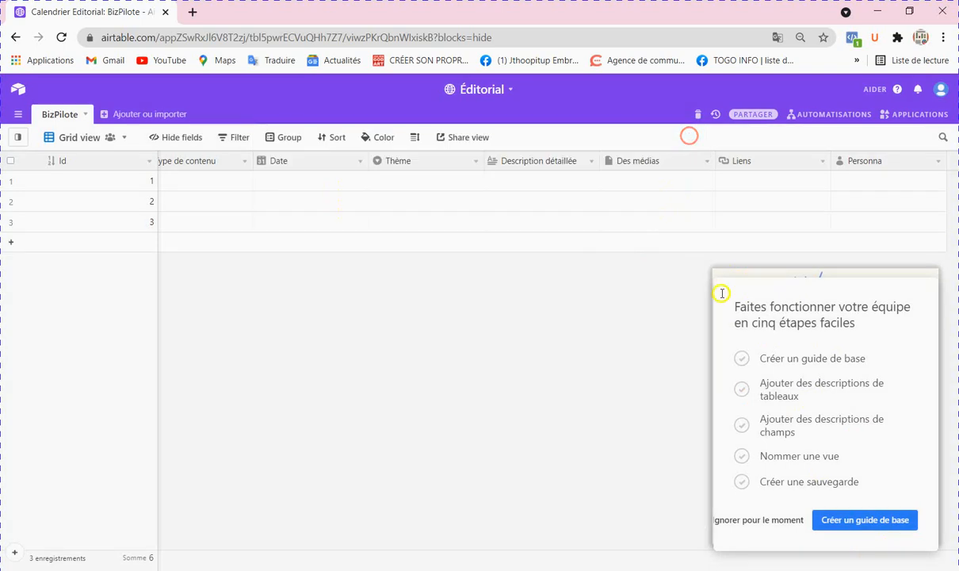
left_click(764, 520)
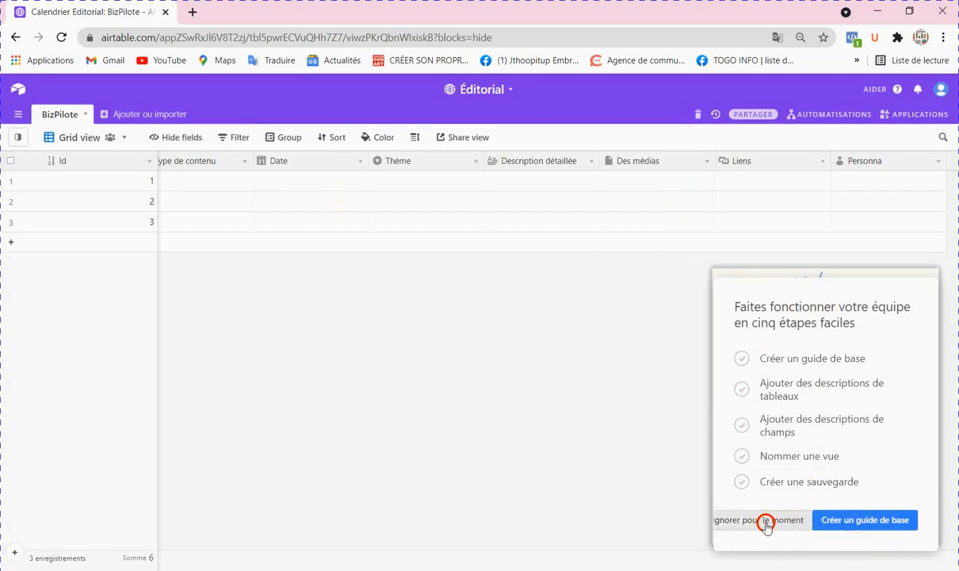
left_click(608, 390)
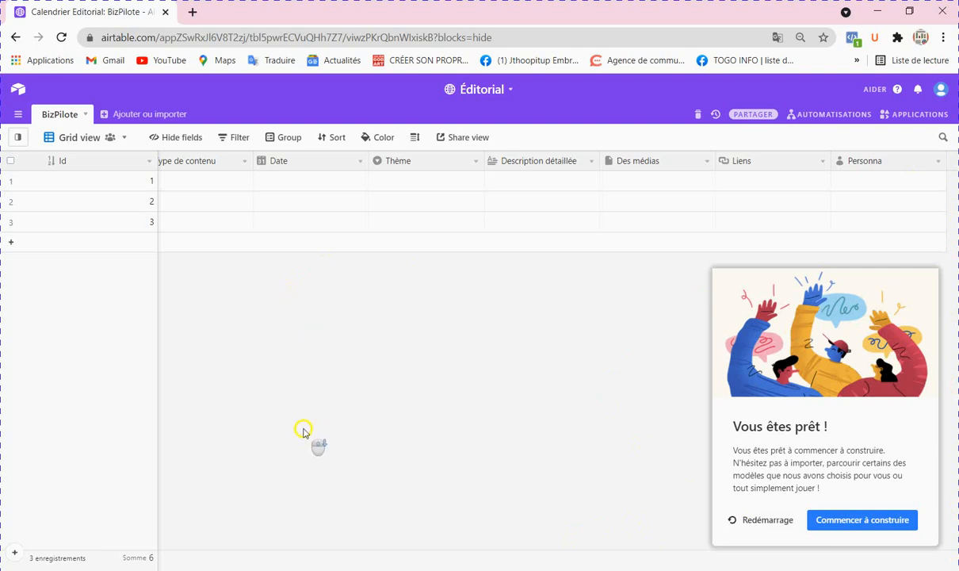
Create a long text field named Notes complémentaires after the Personna field
left_click(955, 161)
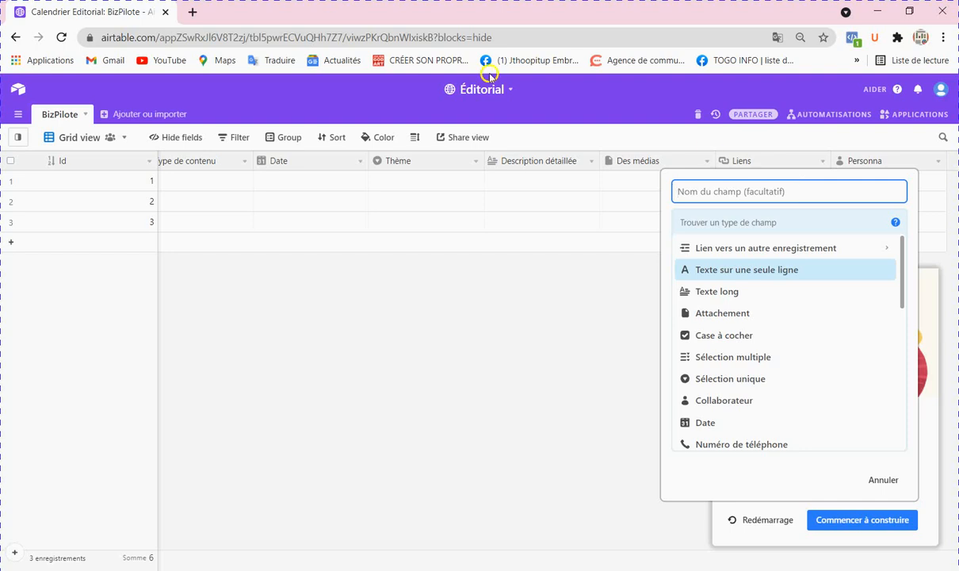
left_click(705, 191)
type("NO")
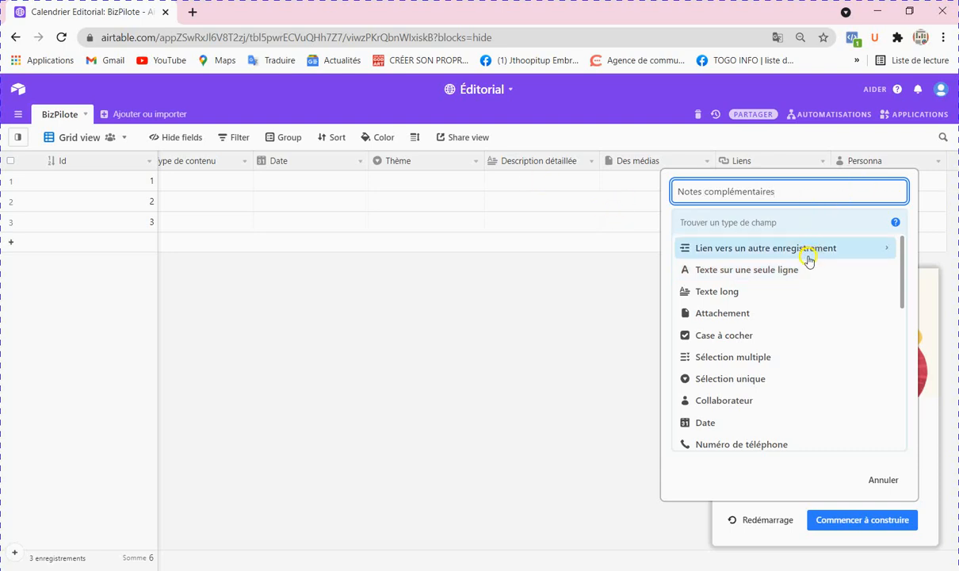
left_click(759, 291)
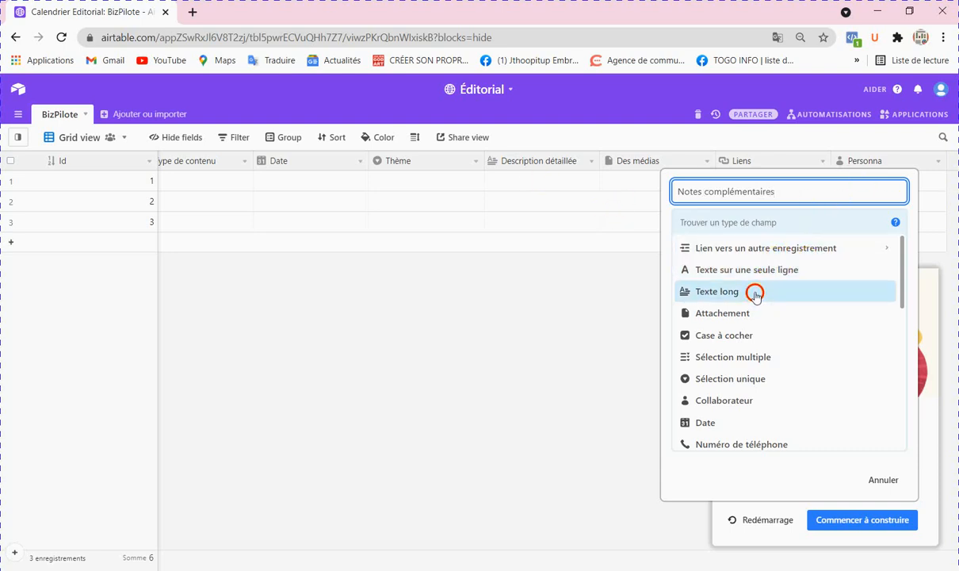
left_click(879, 319)
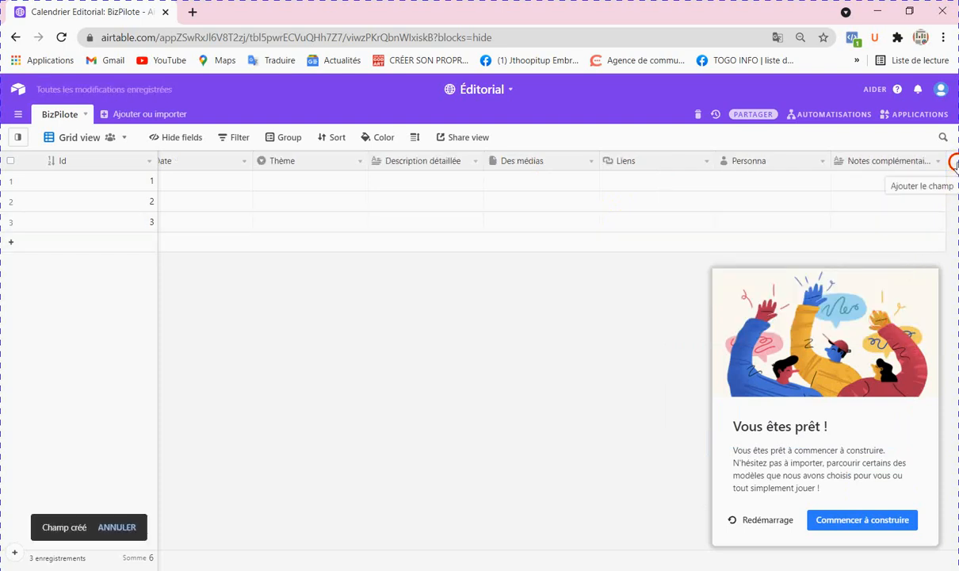
Create a collaborator field named Auteur after Notes complémentaires, keeping its default collaborator options
left_click(955, 160)
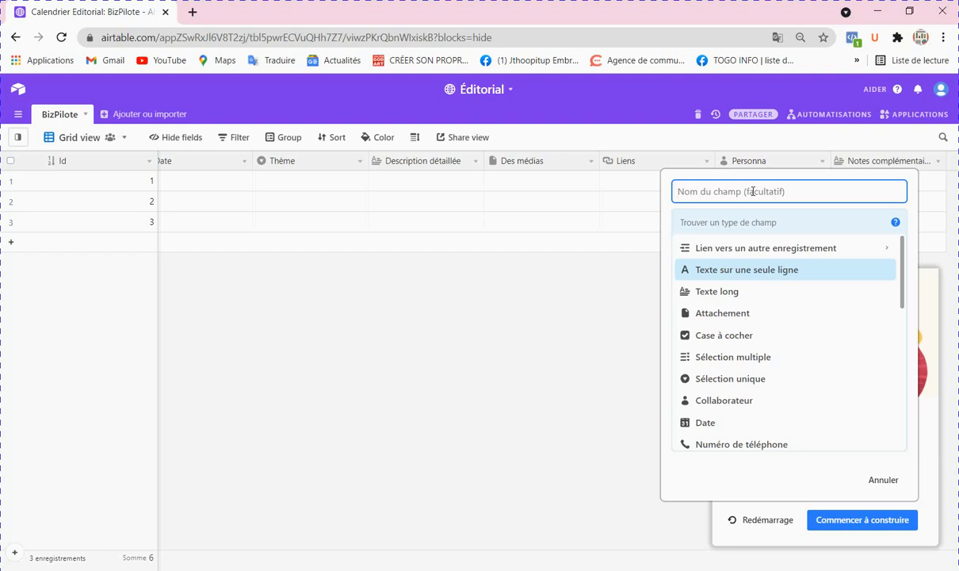
type("Auteur")
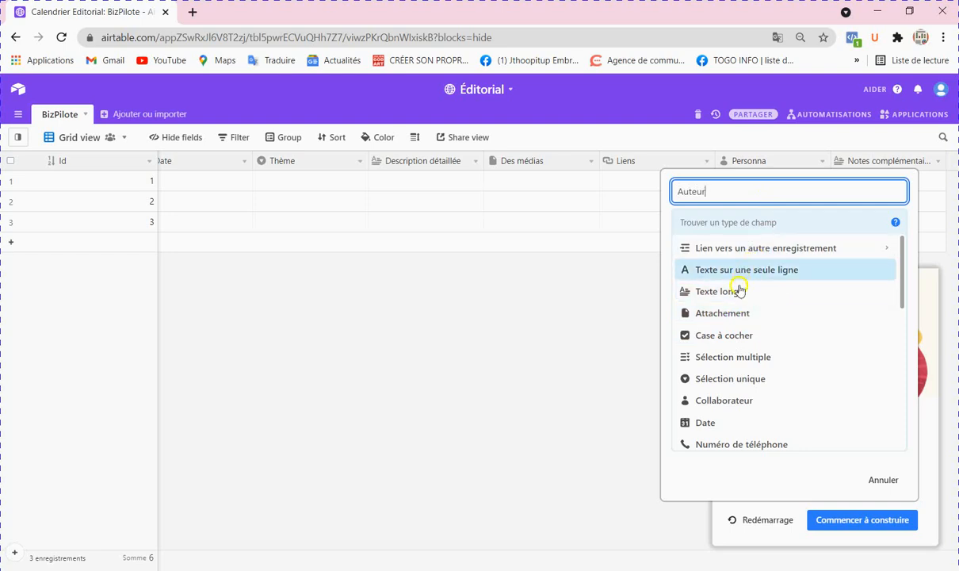
left_click(718, 399)
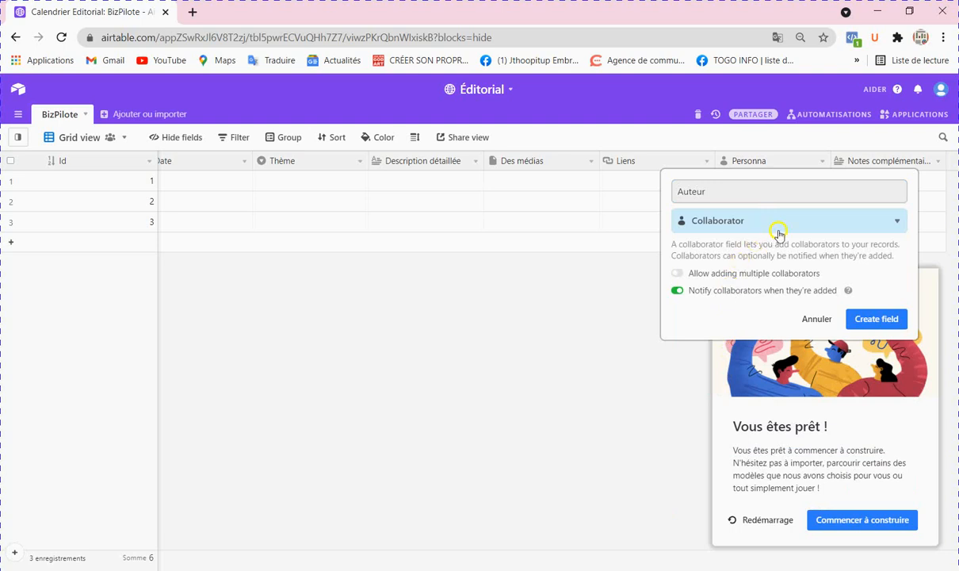
left_click(875, 319)
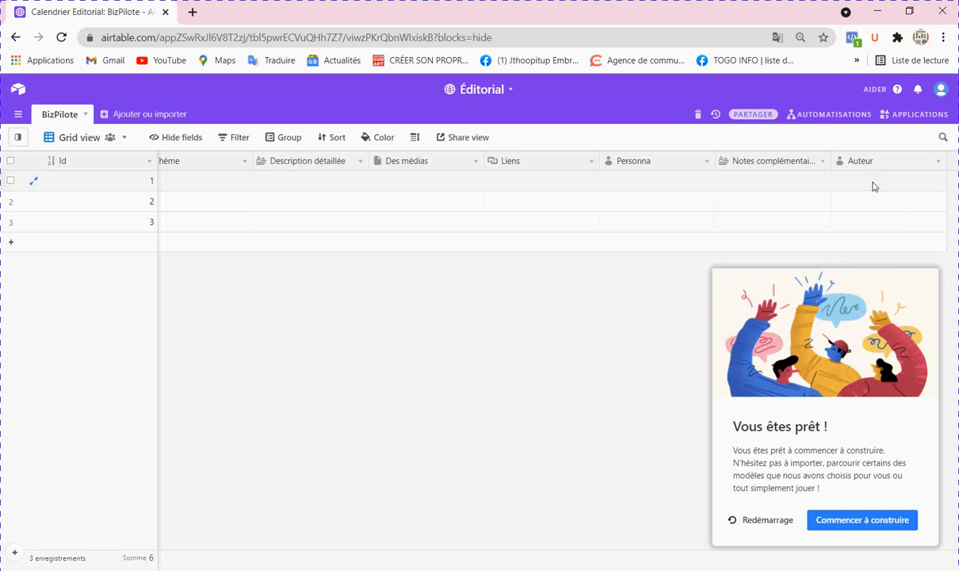
left_click(939, 163)
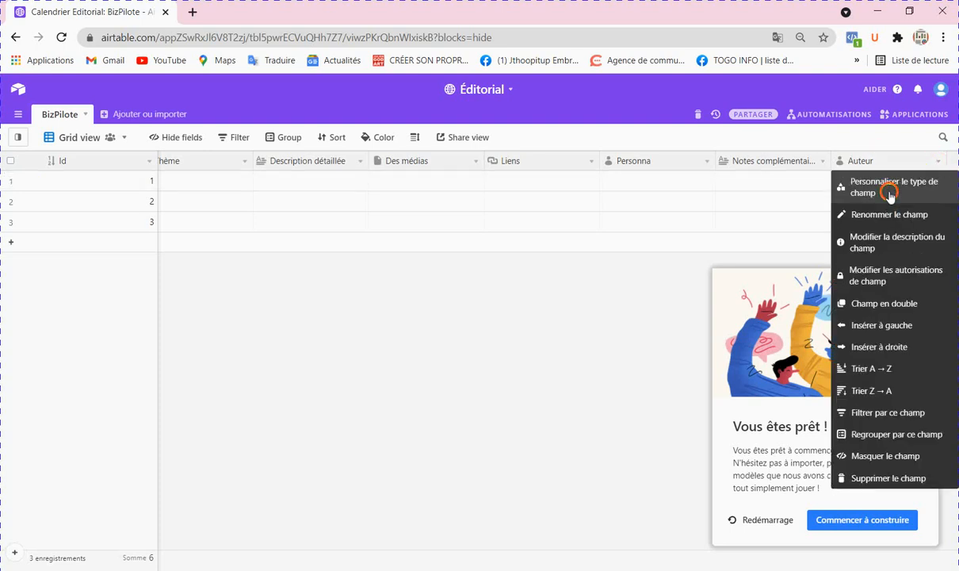
left_click(890, 194)
left_click(539, 199)
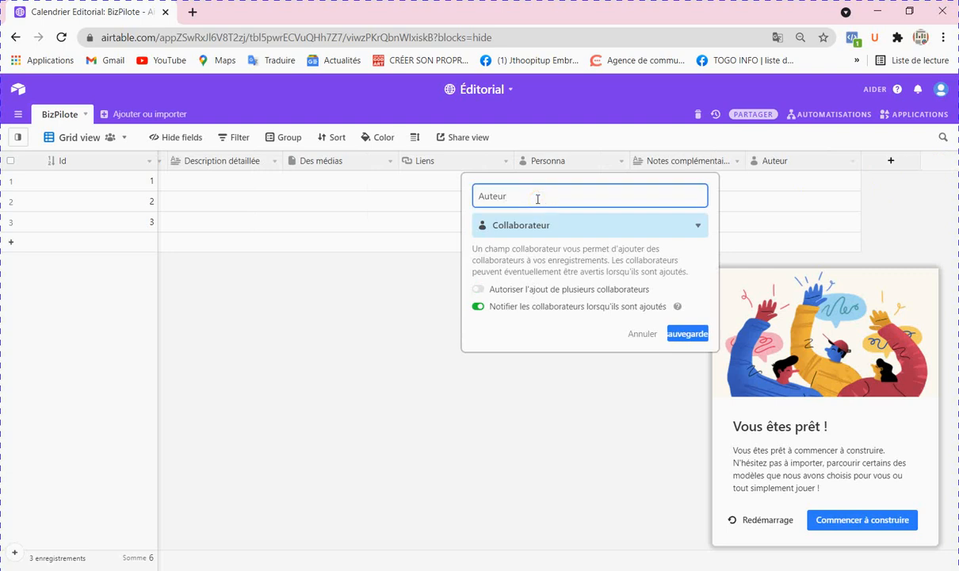
left_click(645, 335)
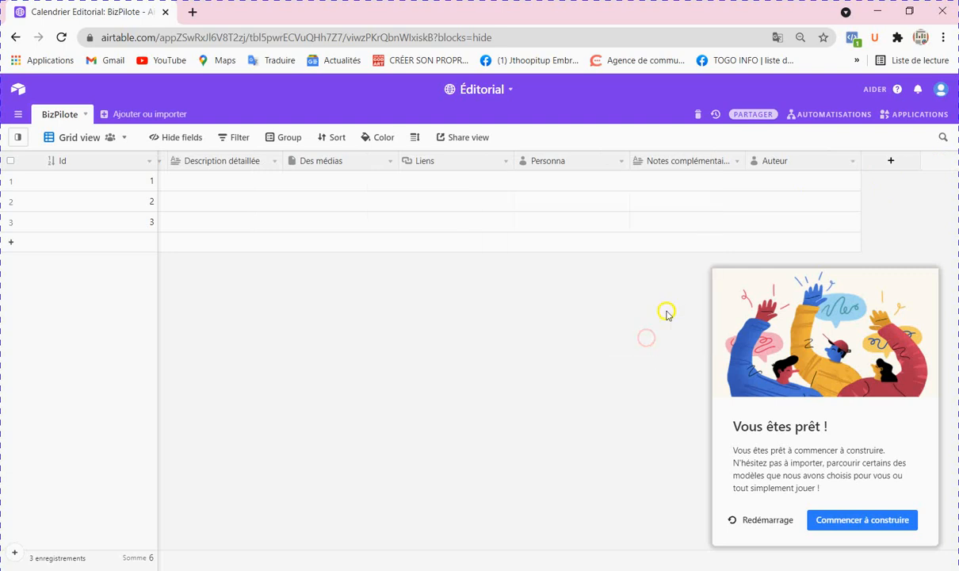
Set up a new single-select field named Statut after the Auteur field, with Idée/Brouillon as its first option
left_click(888, 162)
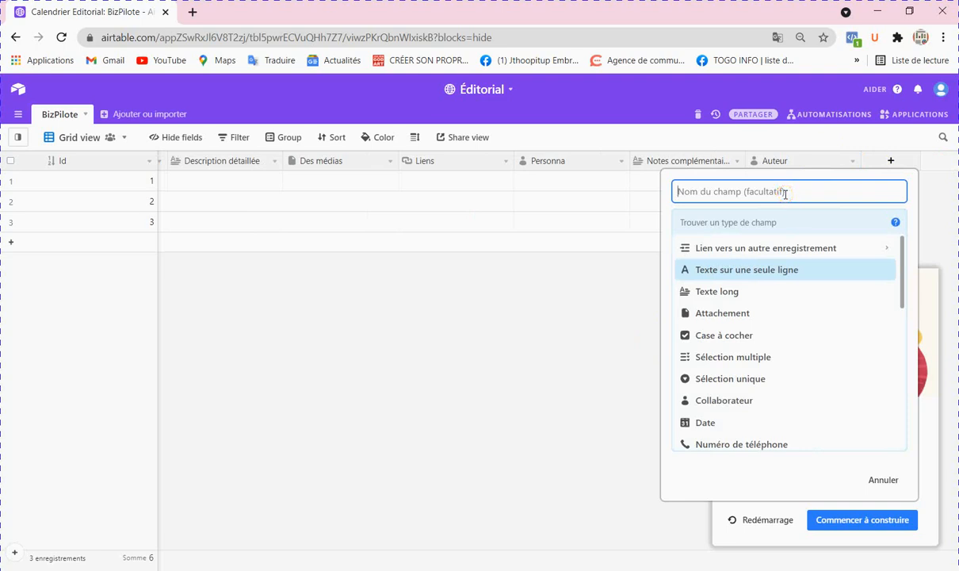
type("Statut")
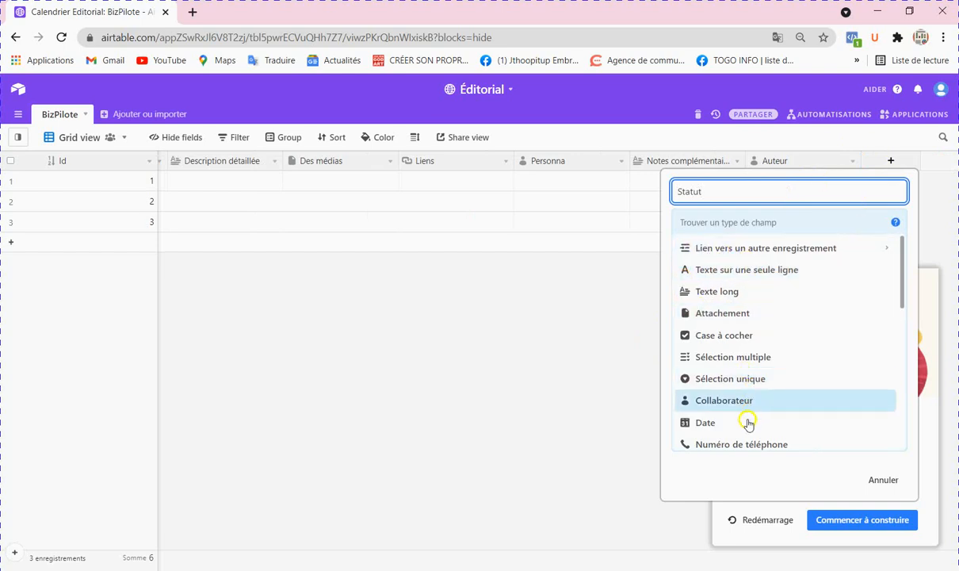
left_click(724, 379)
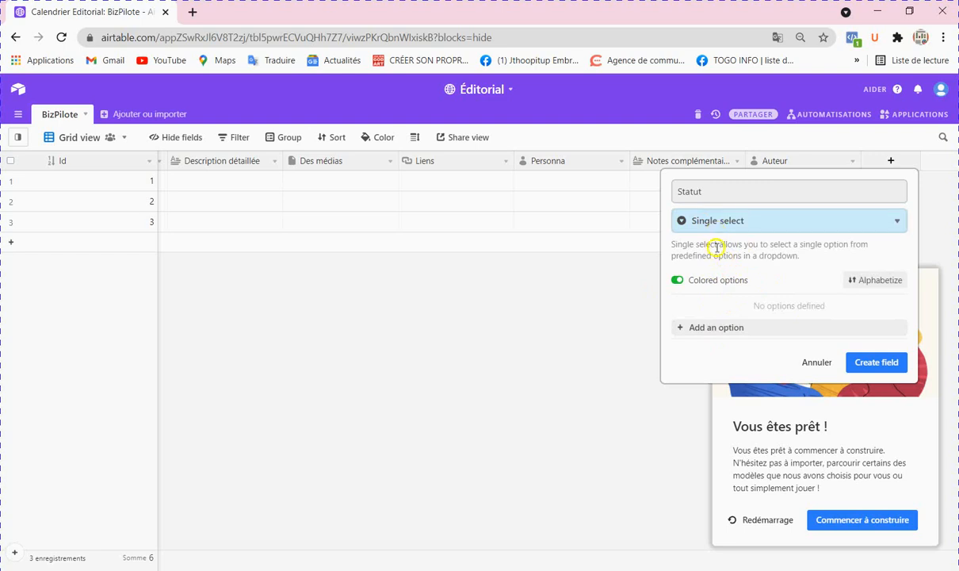
left_click(735, 328)
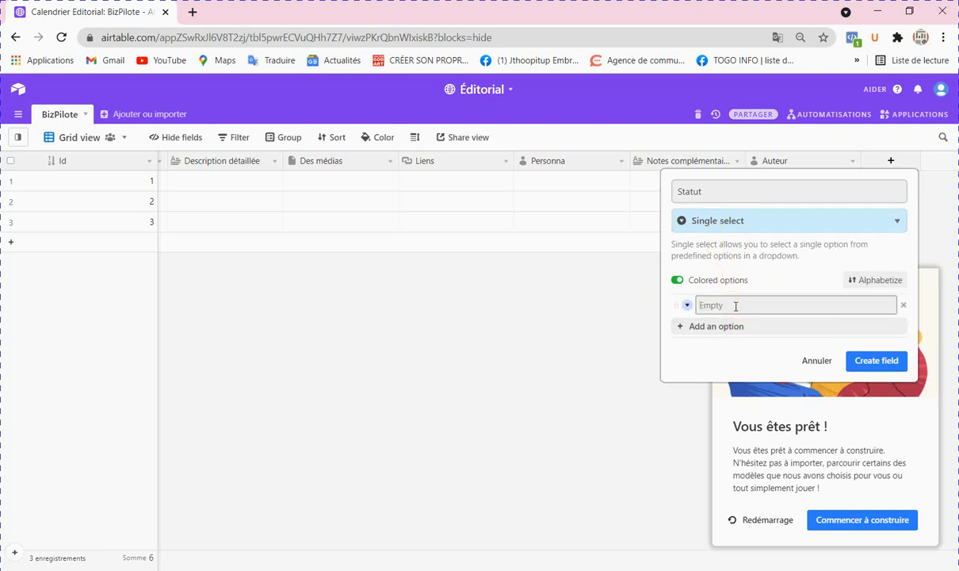
left_click(735, 306)
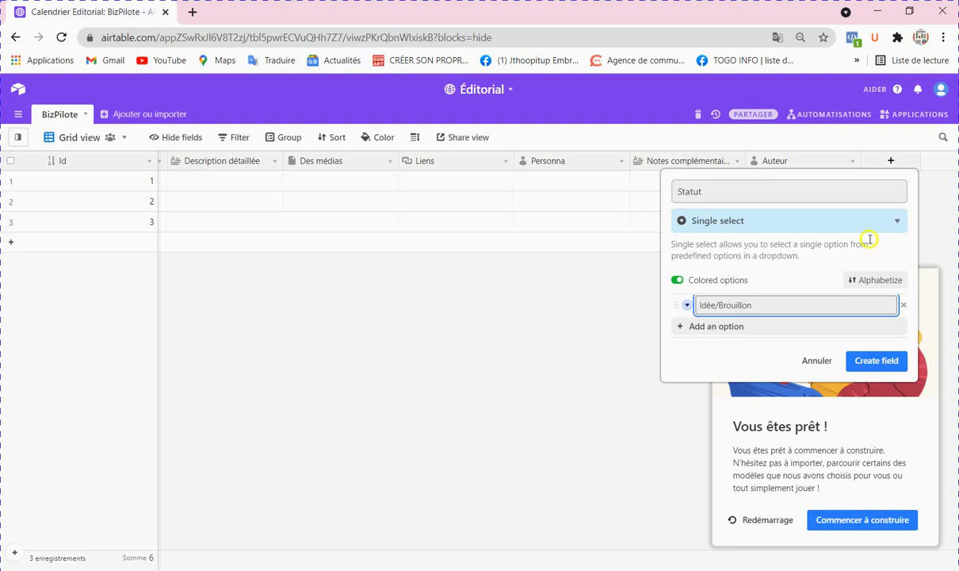
Add the options En cours, Pour révision, Approuvé and Refusé to the new Statut single-select field
left_click(731, 333)
left_click(693, 329)
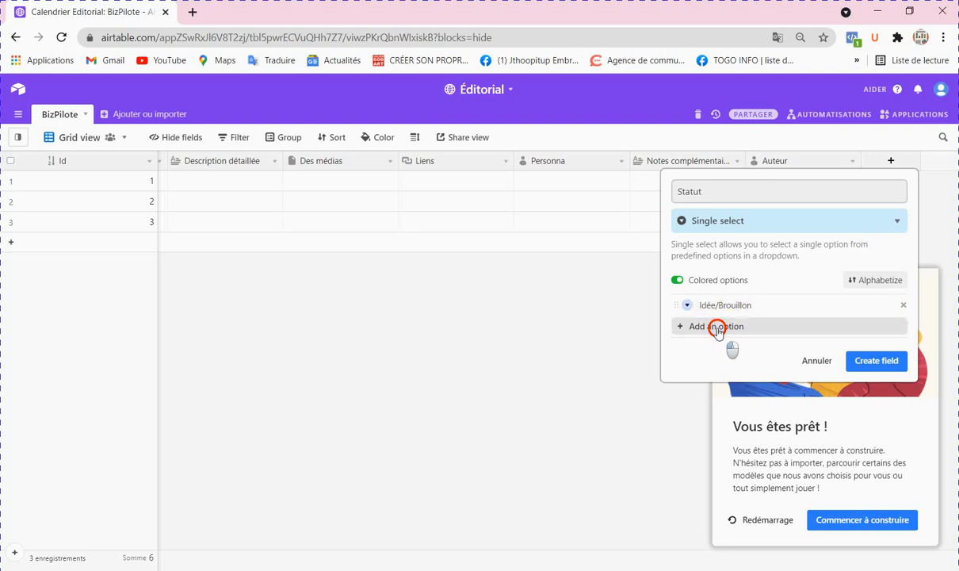
left_click(717, 328)
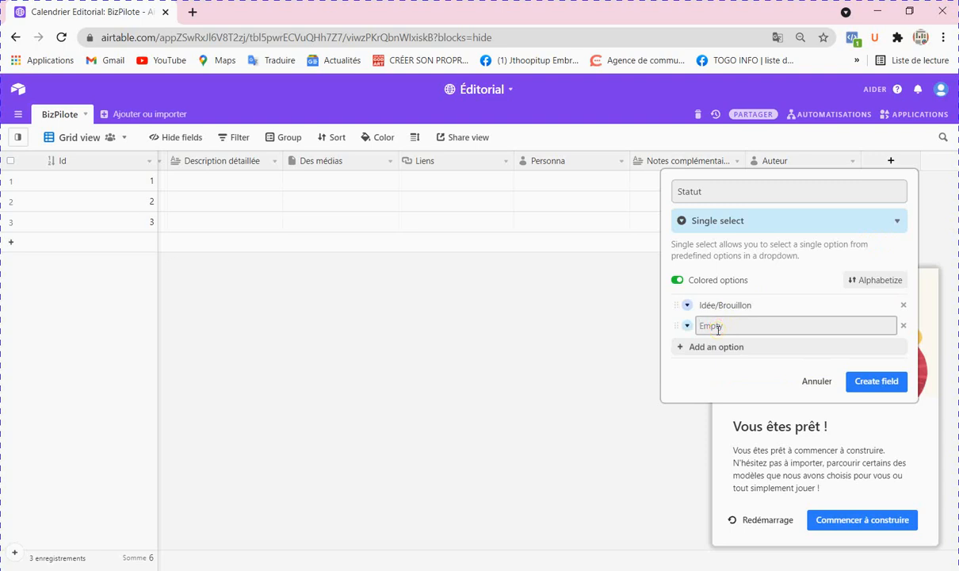
left_click(719, 328)
type("En cours")
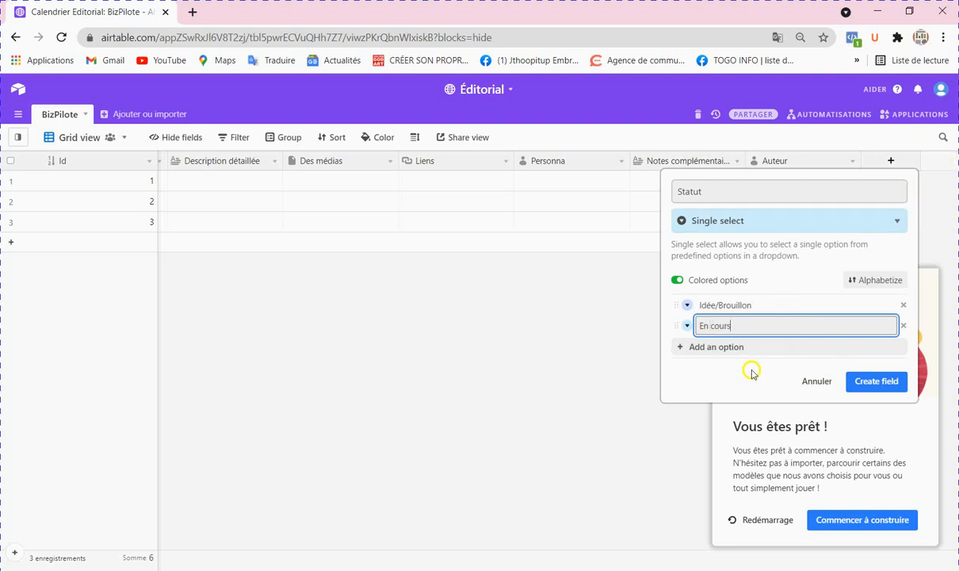
left_click(739, 347)
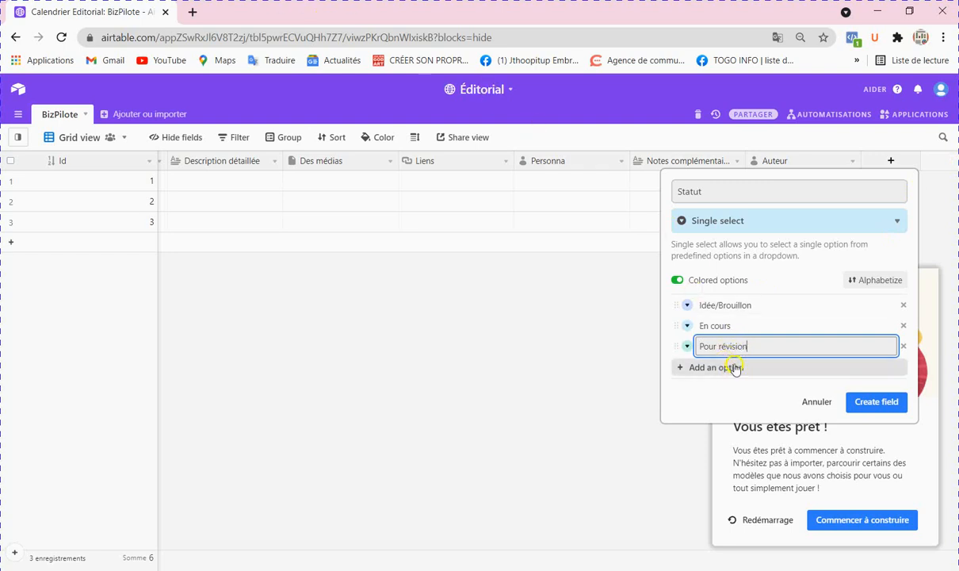
left_click(735, 368)
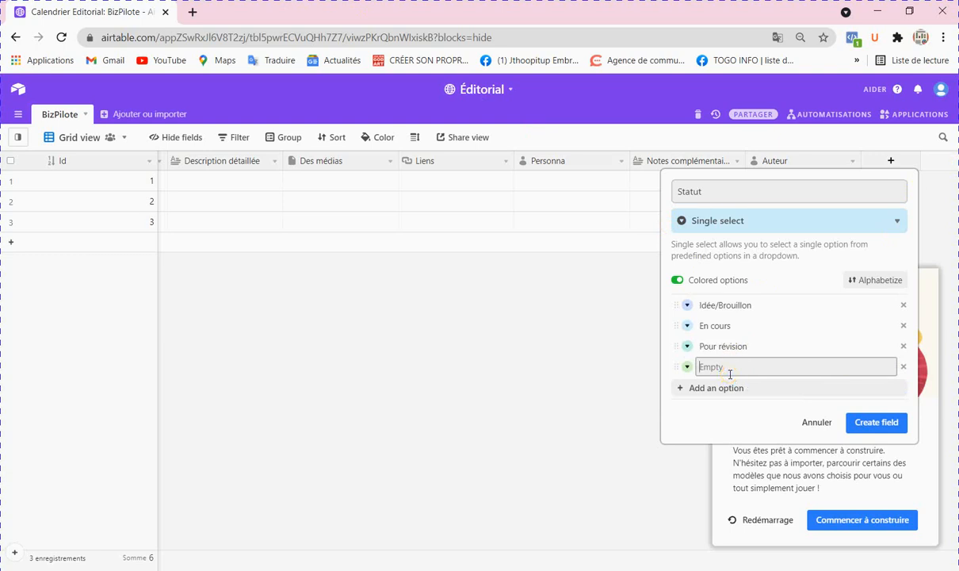
left_click(730, 369)
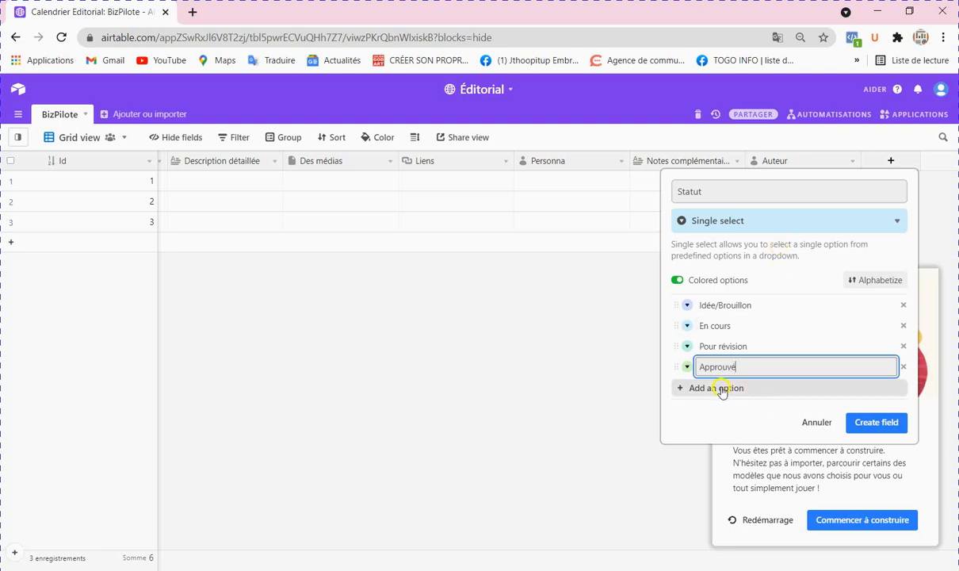
left_click(718, 388)
type("Emb")
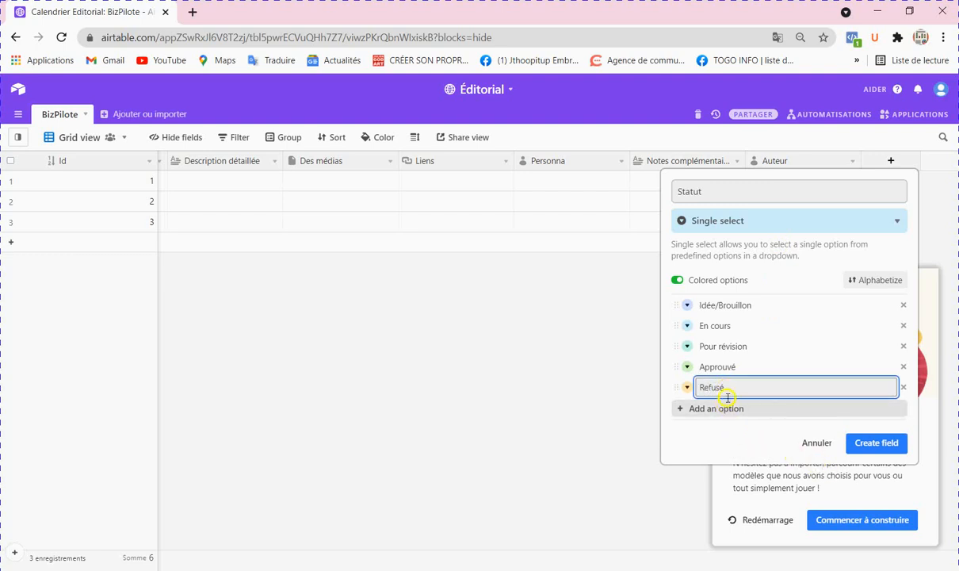
left_click(744, 367)
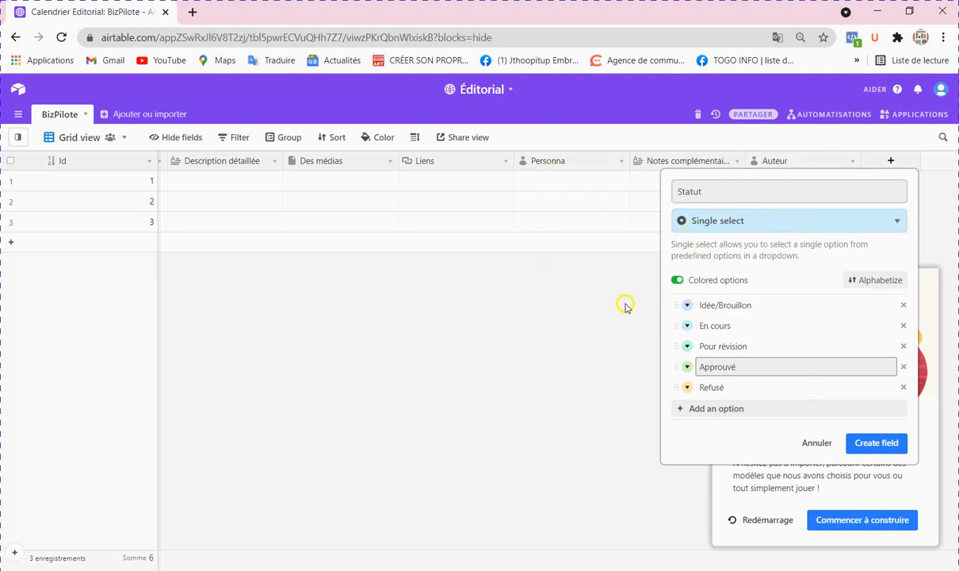
Colour the Pour révision option light green and the Refusé option light pink, and create the Statut field
left_click(685, 348)
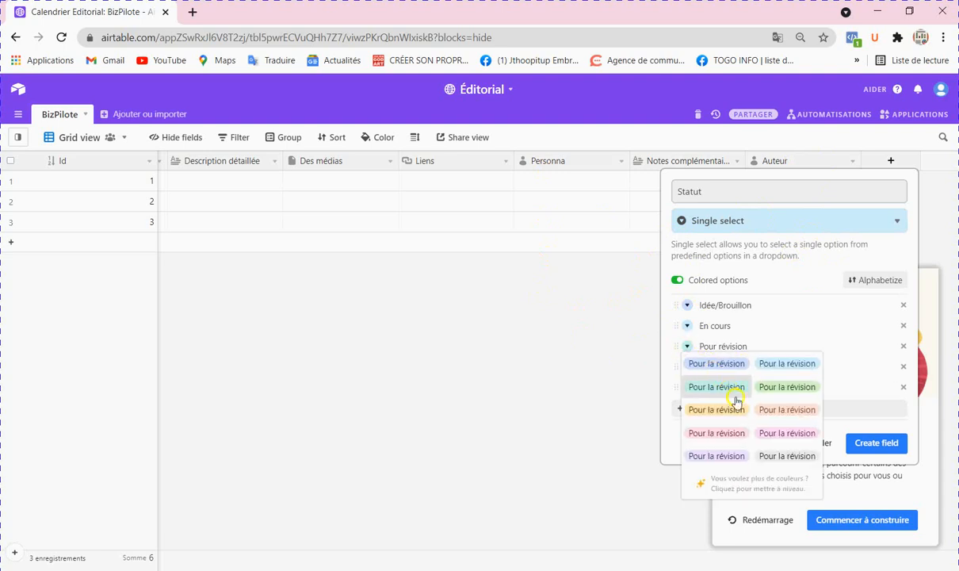
left_click(787, 387)
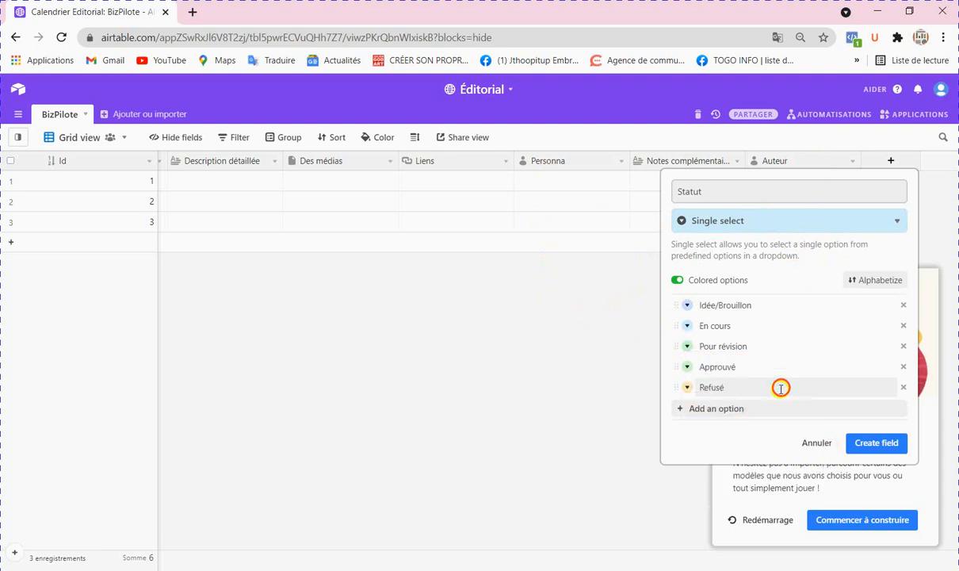
left_click(685, 388)
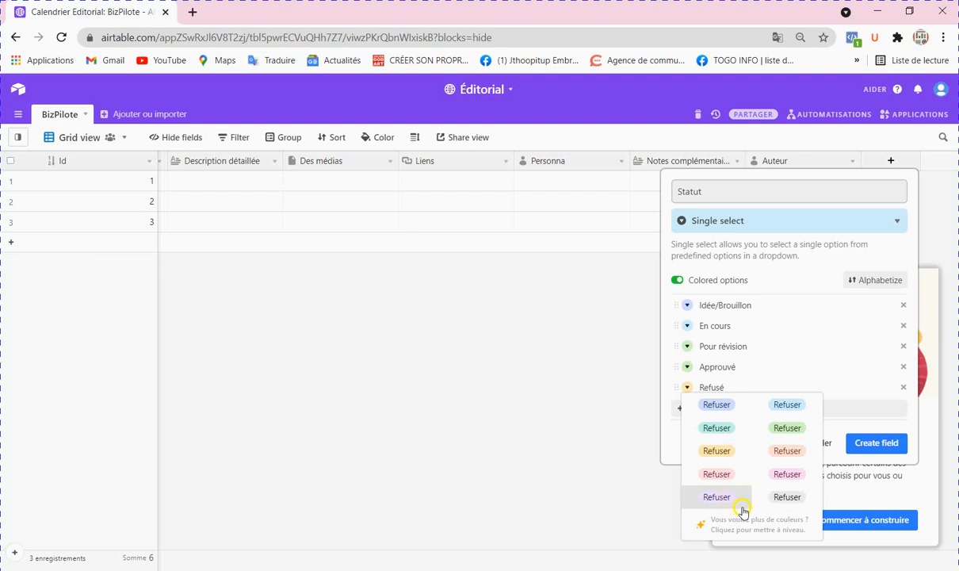
left_click(783, 474)
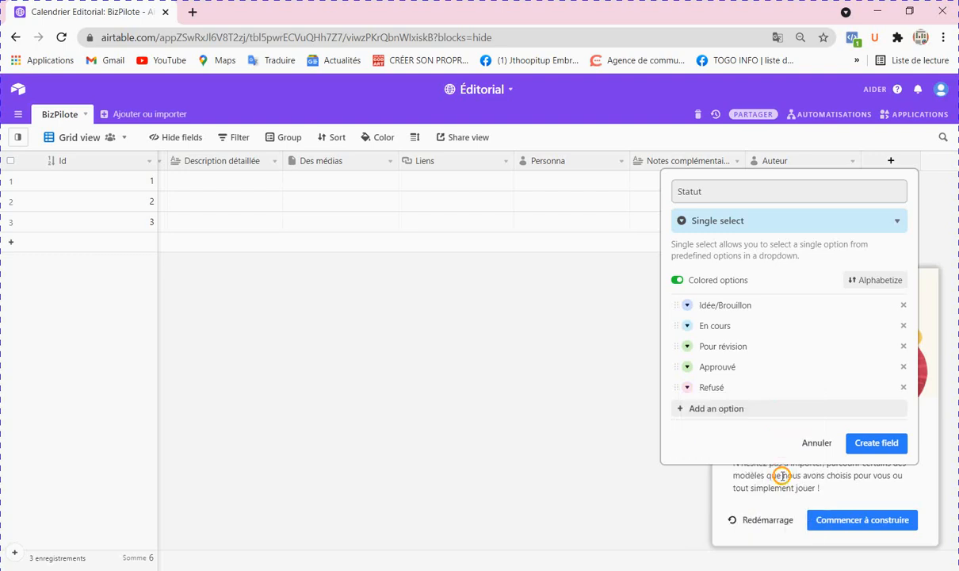
left_click(881, 451)
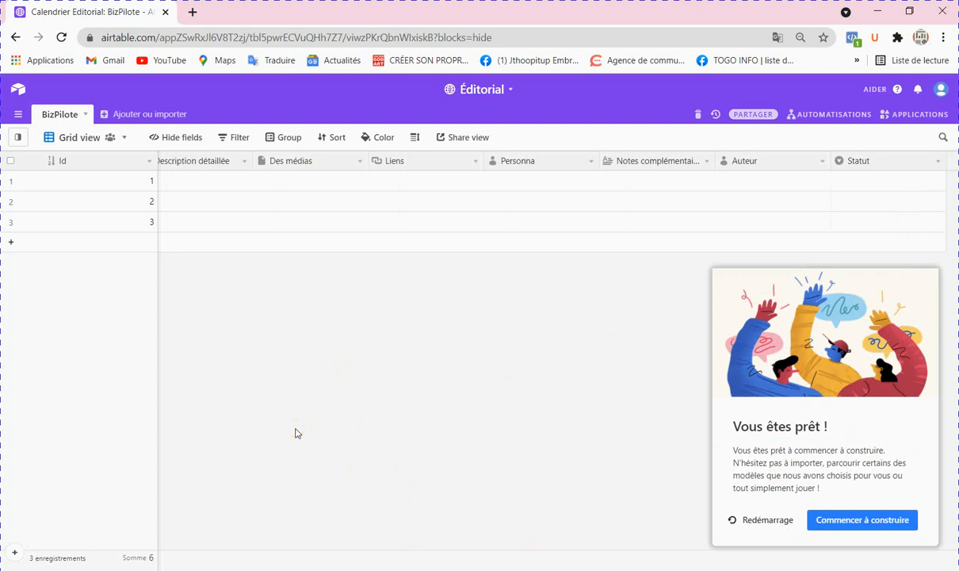
Assign Facebook, Instagram and Linkedin to the first record in the Réseaux Sociaux field
left_click(214, 182)
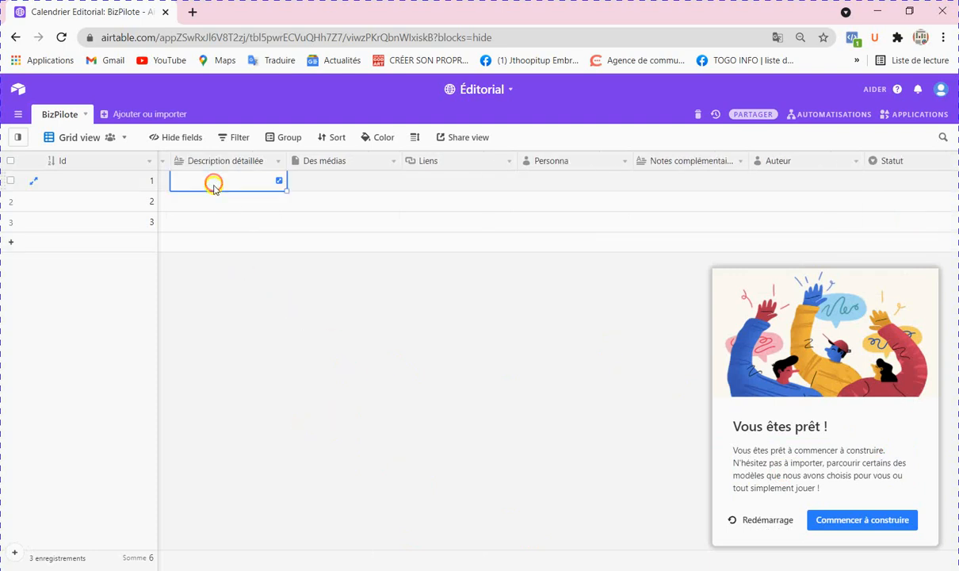
key("Left")
key("Left")
key("Left")
key("Left")
key("Left")
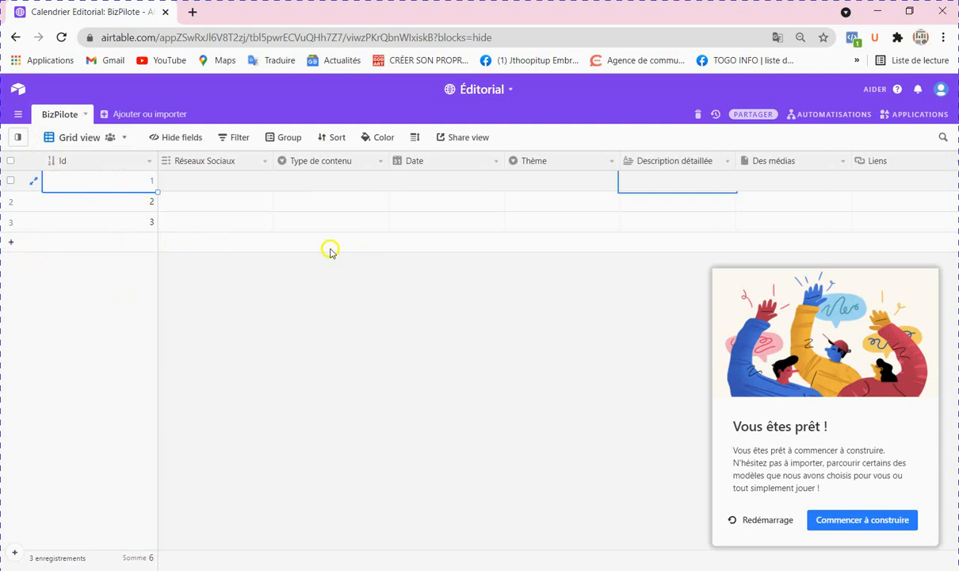
left_click(190, 188)
key("Left")
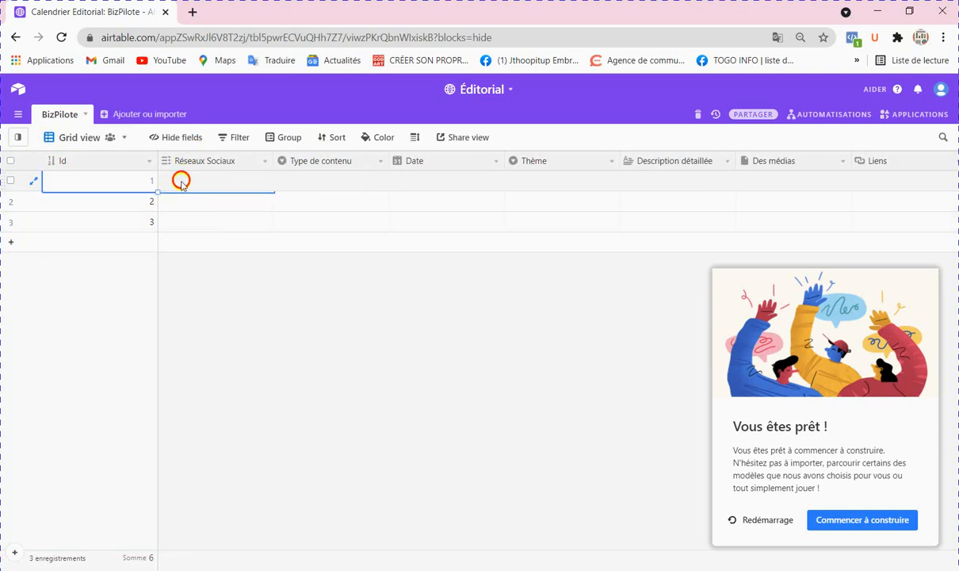
left_click(182, 184)
left_click(168, 181)
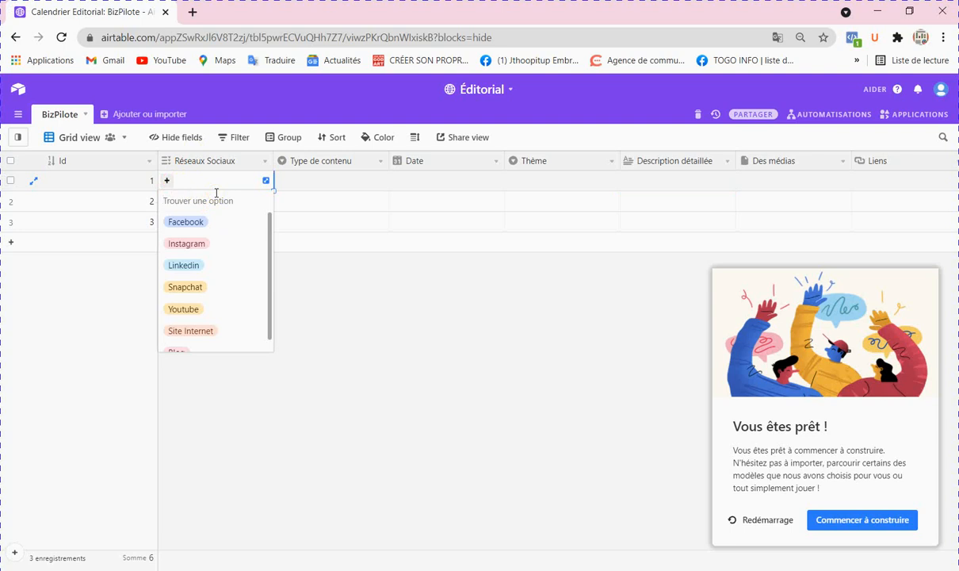
left_click(187, 220)
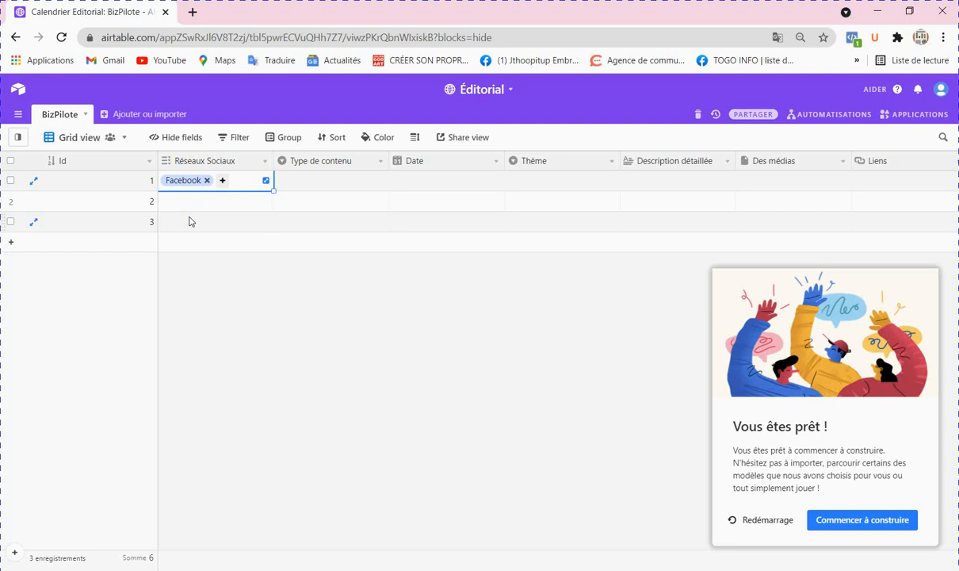
left_click(223, 181)
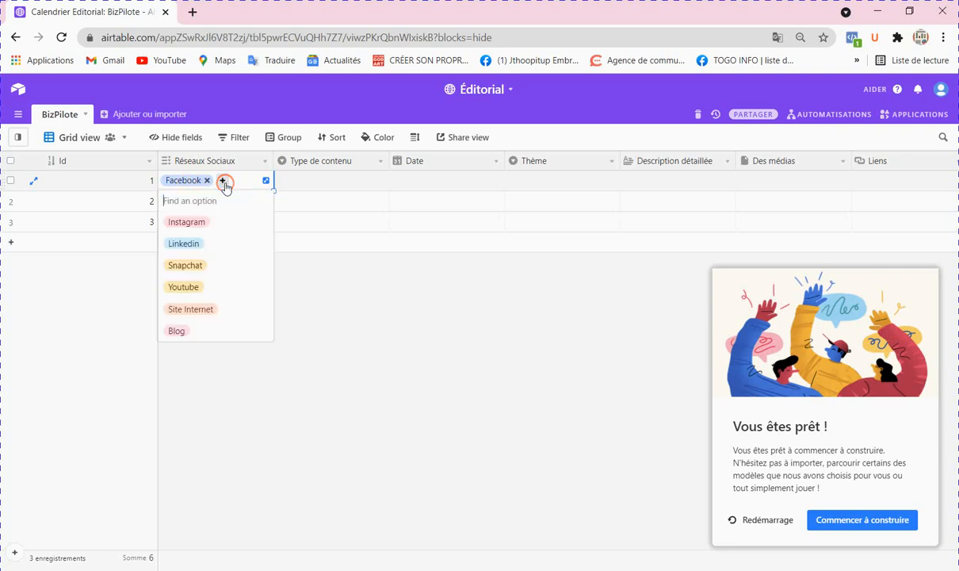
left_click(197, 228)
left_click(226, 198)
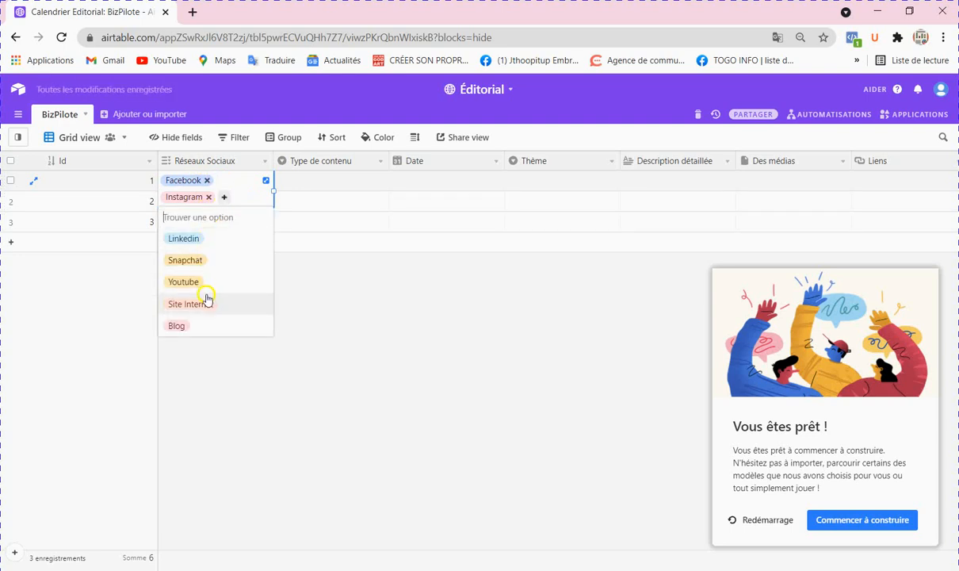
left_click(181, 248)
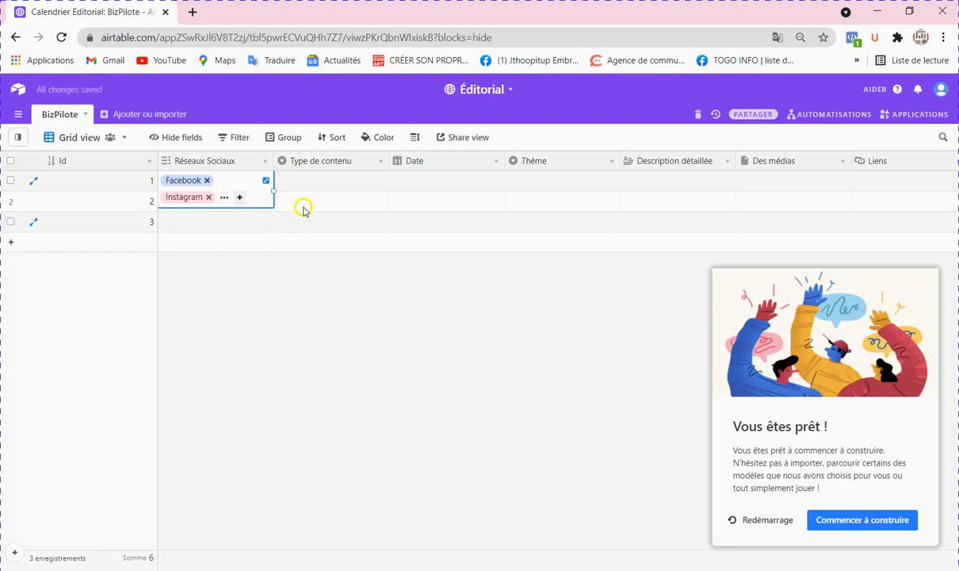
Set the first record's Type de contenu to Image
left_click(320, 181)
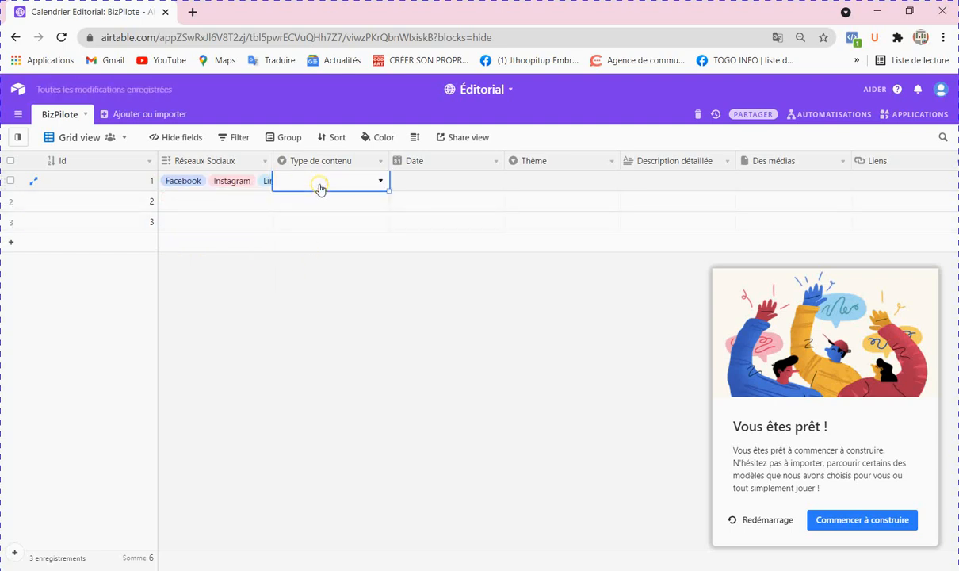
left_click(379, 183)
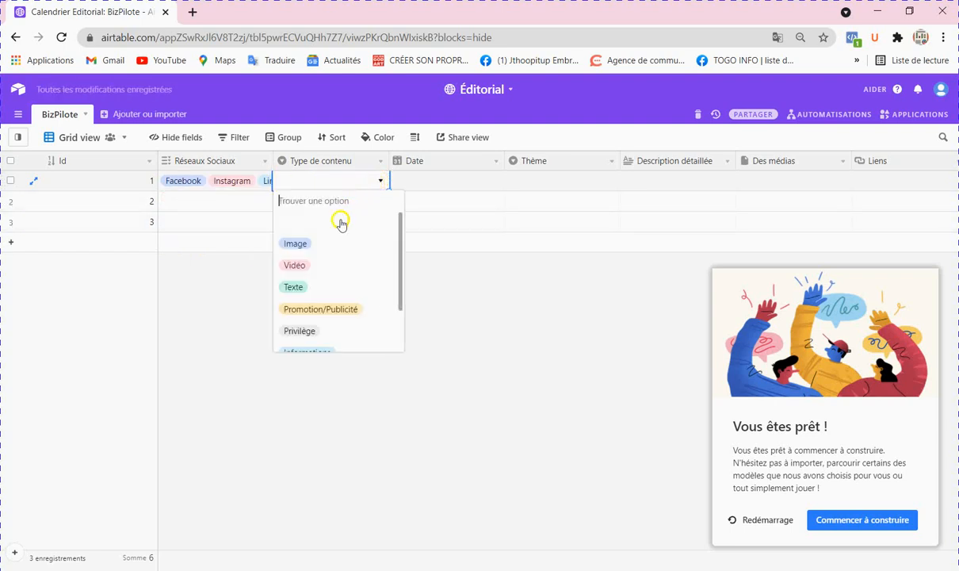
left_click(297, 244)
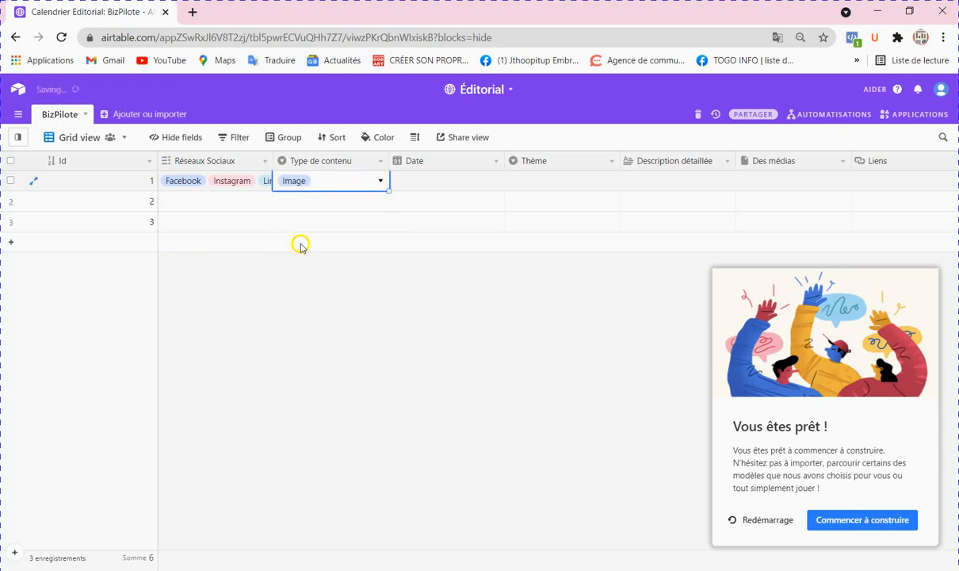
Set the first record's Date to 4 October 2021
left_click(429, 185)
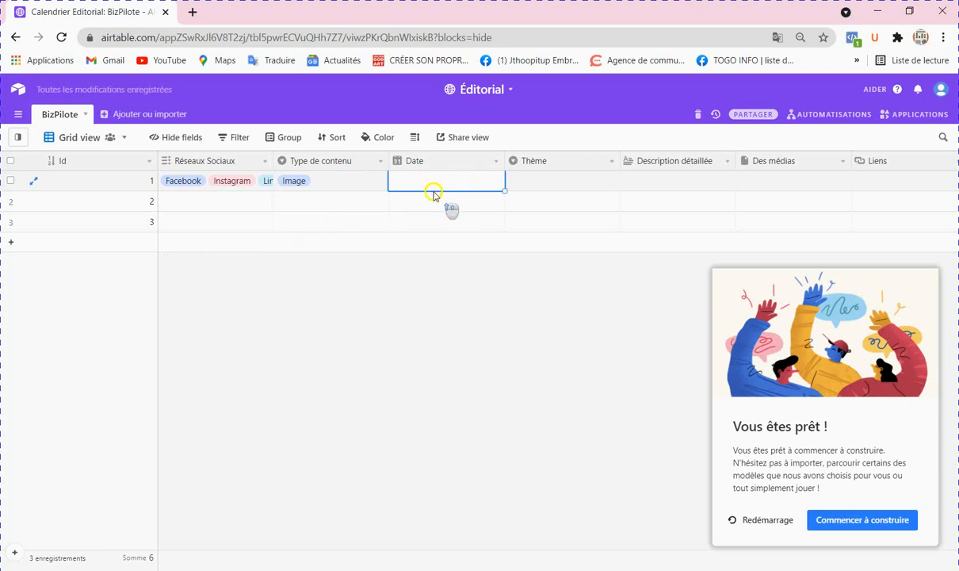
left_click(434, 185)
left_click(432, 186)
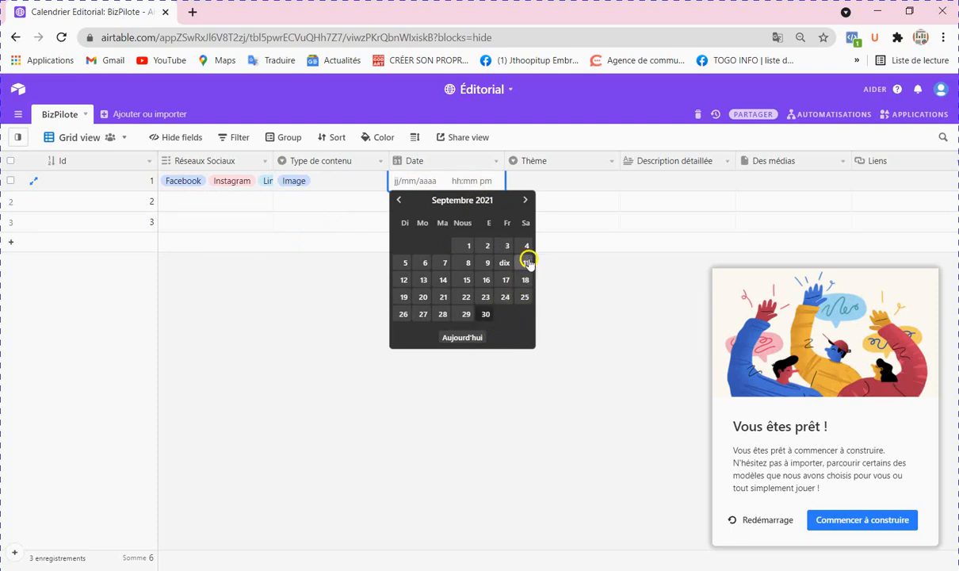
left_click(525, 200)
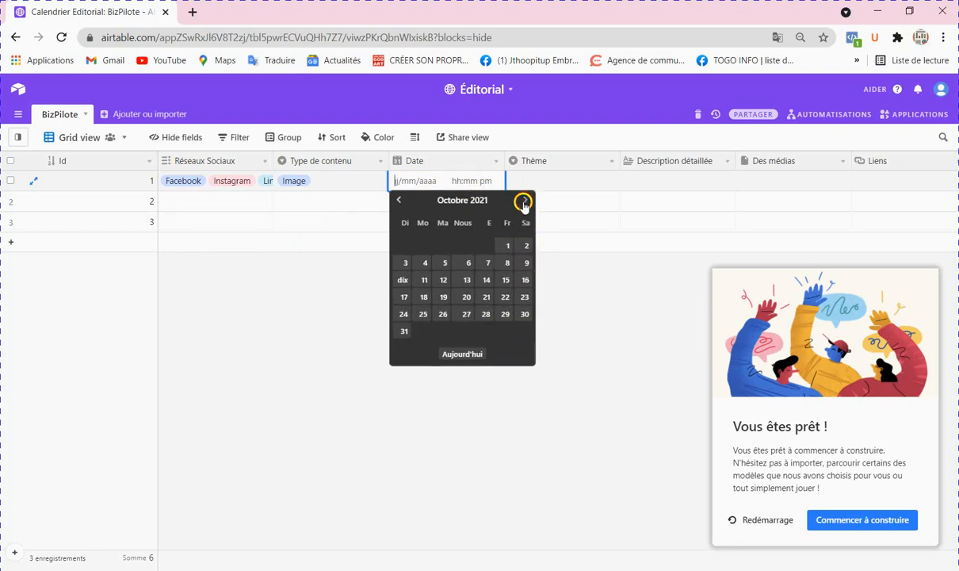
left_click(422, 265)
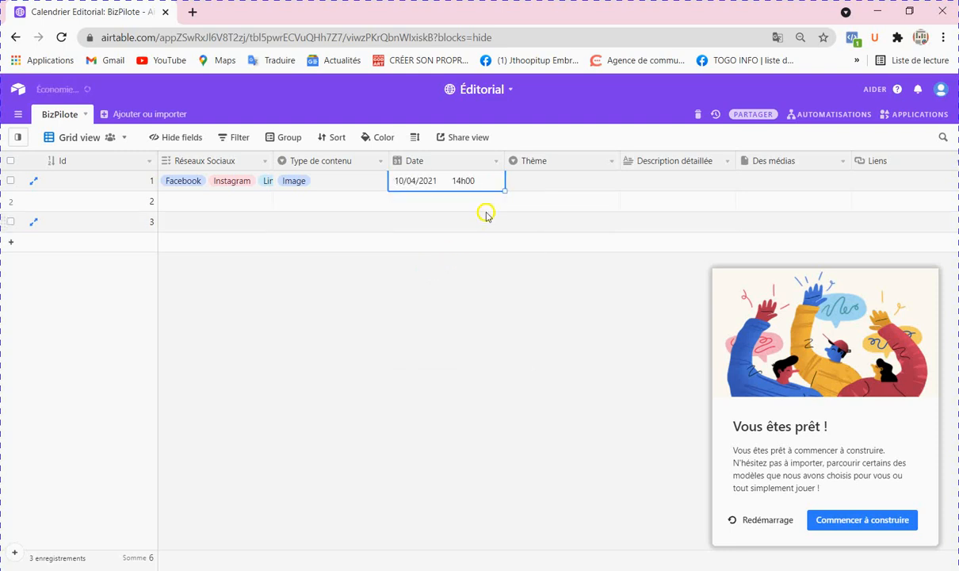
Change the time in the first record's Date field to 8h00
left_click(467, 180)
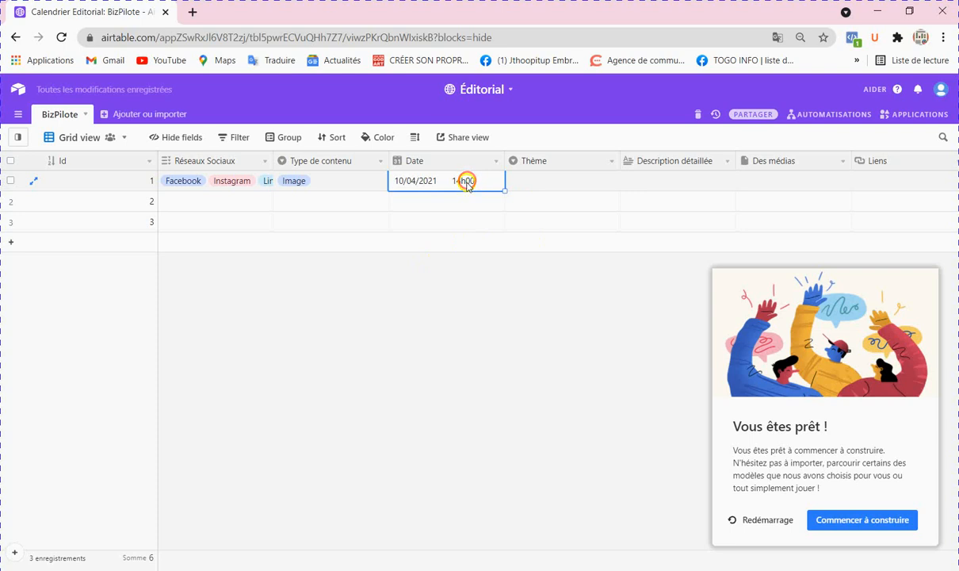
left_click(467, 180)
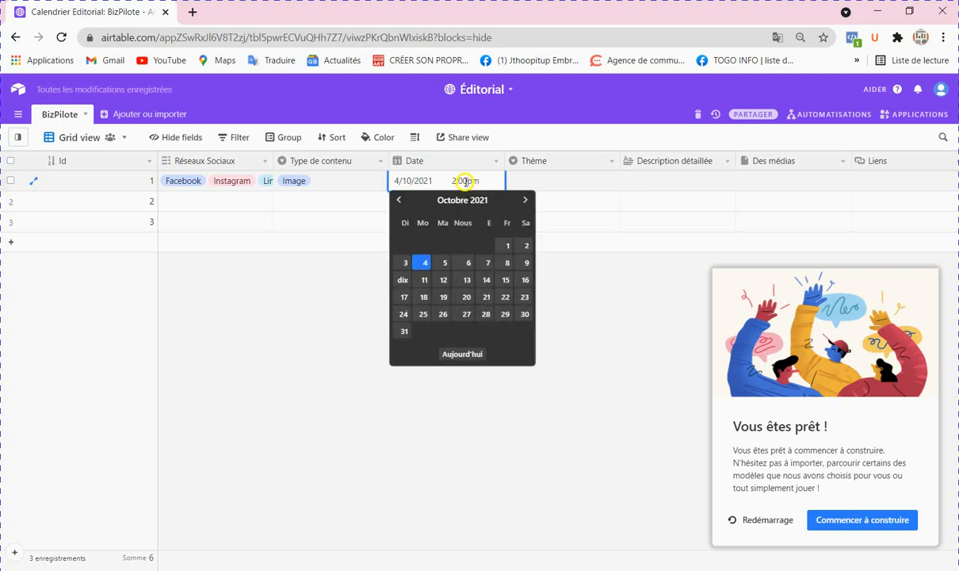
left_click(465, 180)
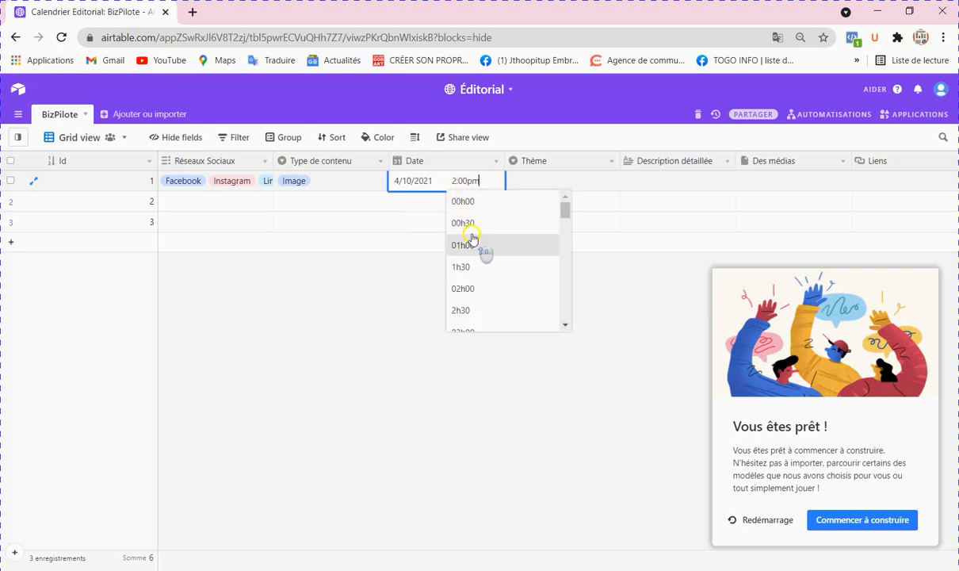
scroll(472, 238, "down", 2)
scroll(471, 249, "down", 6)
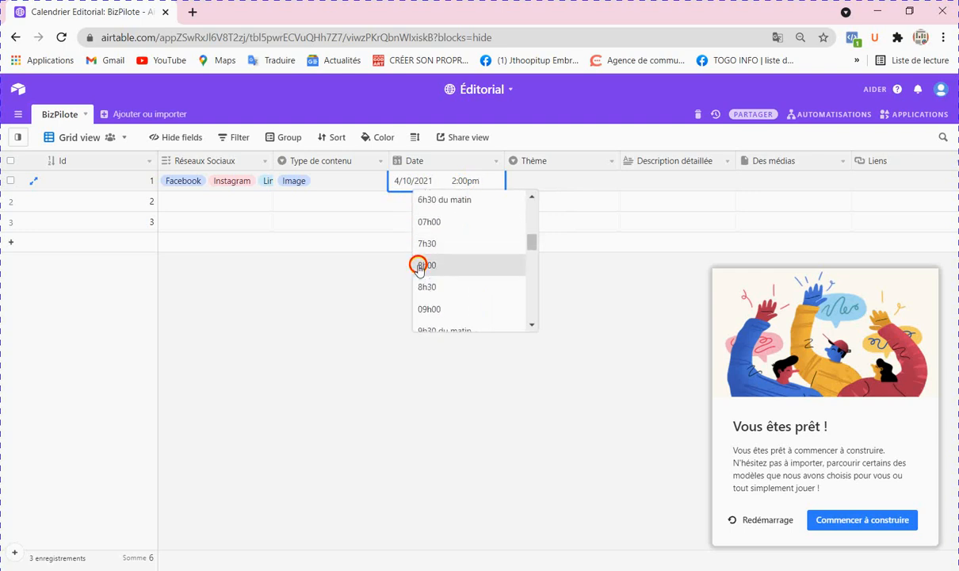
left_click(420, 265)
Set the first record's Thème to Motivation
left_click(546, 184)
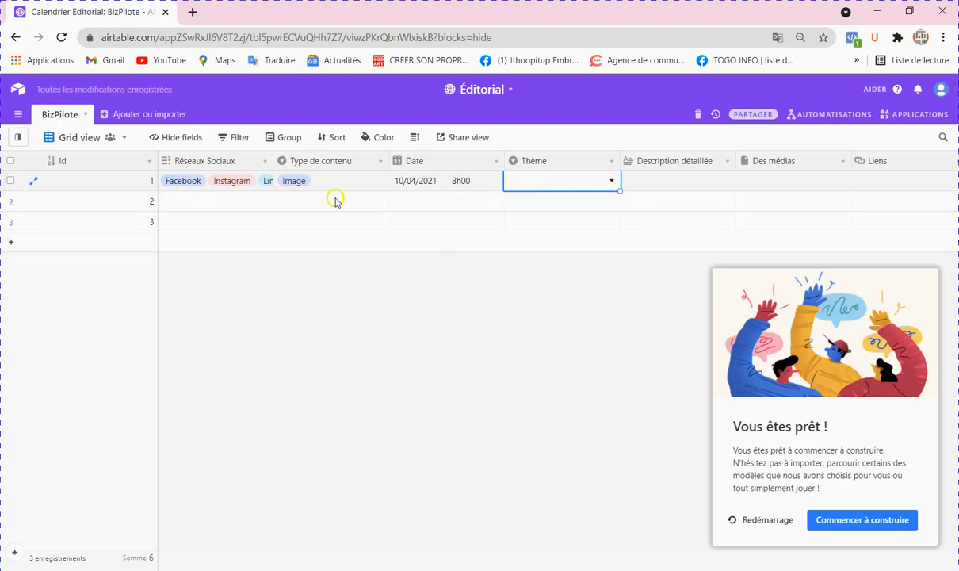
left_click(611, 181)
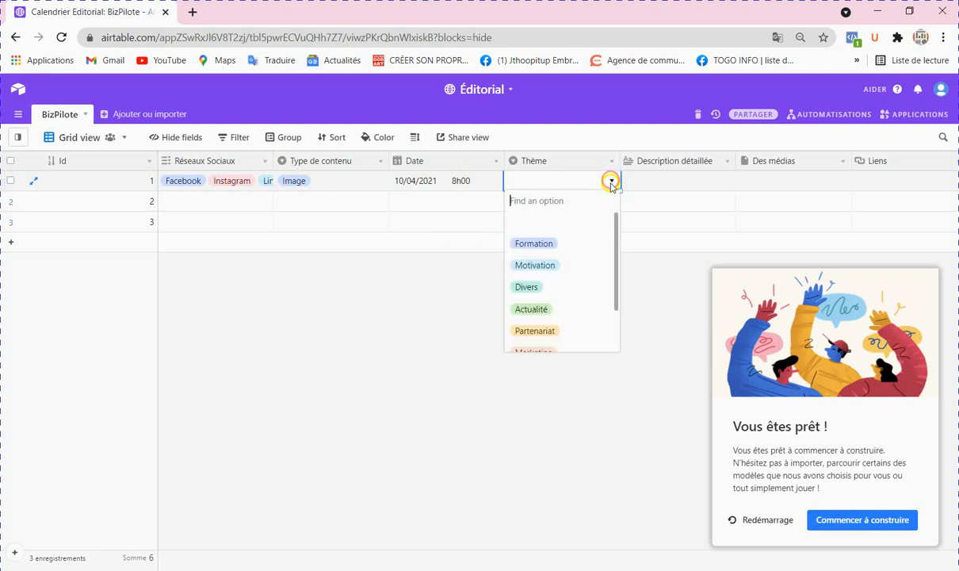
left_click(545, 269)
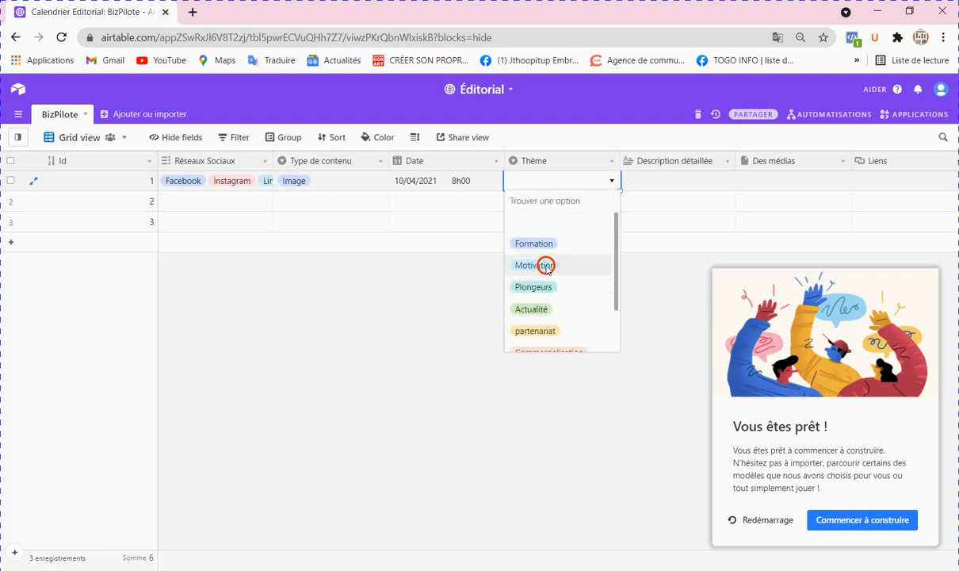
left_click(676, 180)
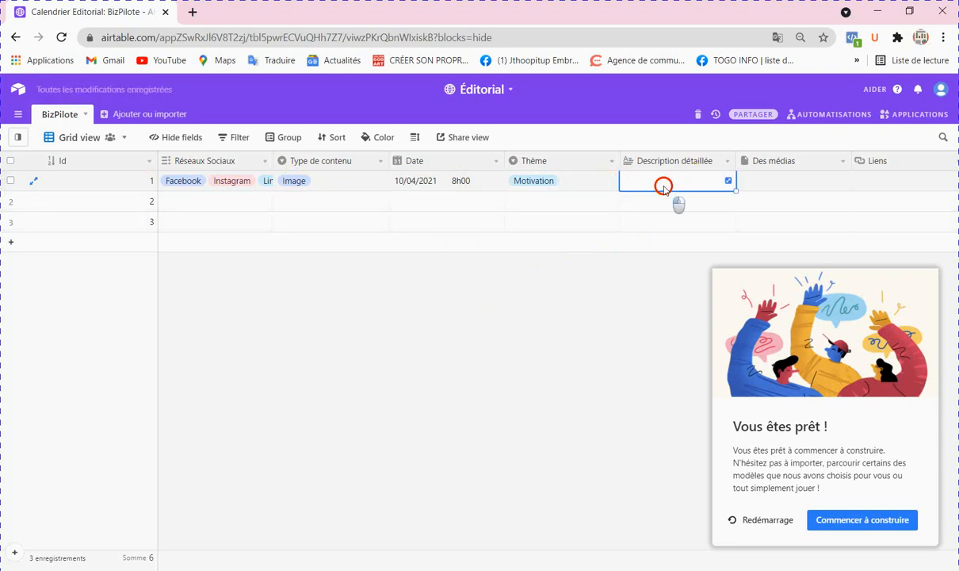
double_click(664, 188)
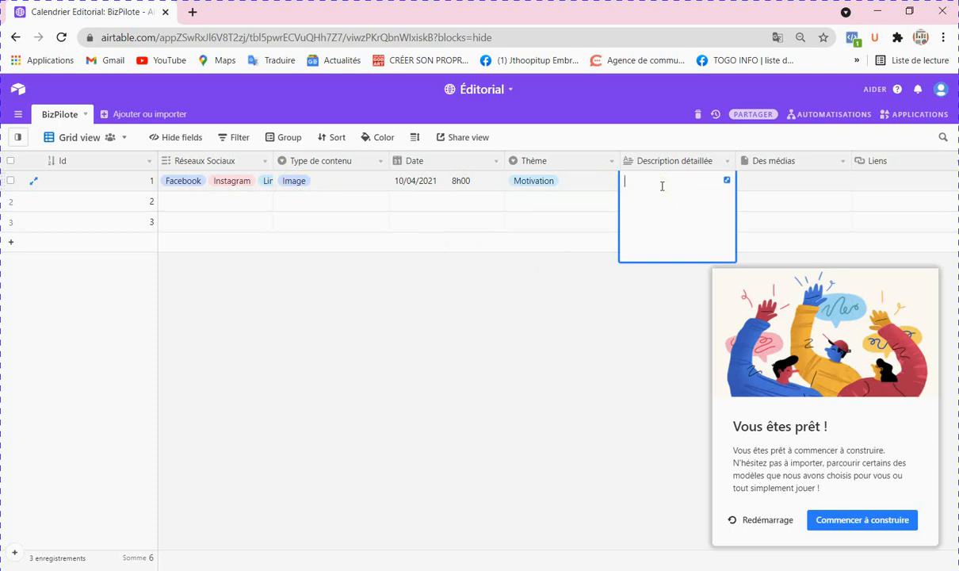
key("Escape")
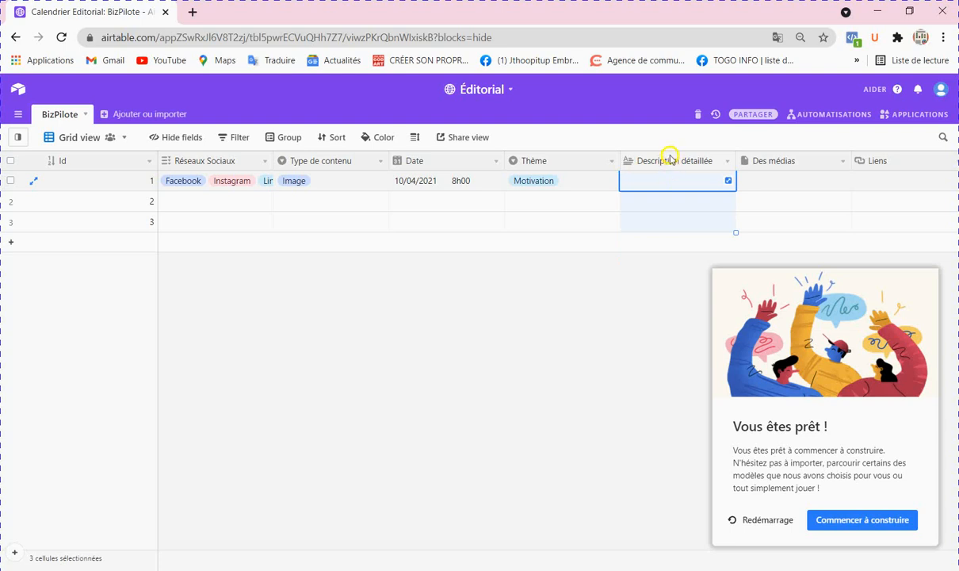
Reorder the fields so that Des médias comes before Description détaillée in the BizPilote table
left_click(670, 159)
mouse_move(670, 158)
left_mouse_down()
mouse_move(795, 174)
mouse_move(774, 157)
mouse_move(652, 165)
left_mouse_up()
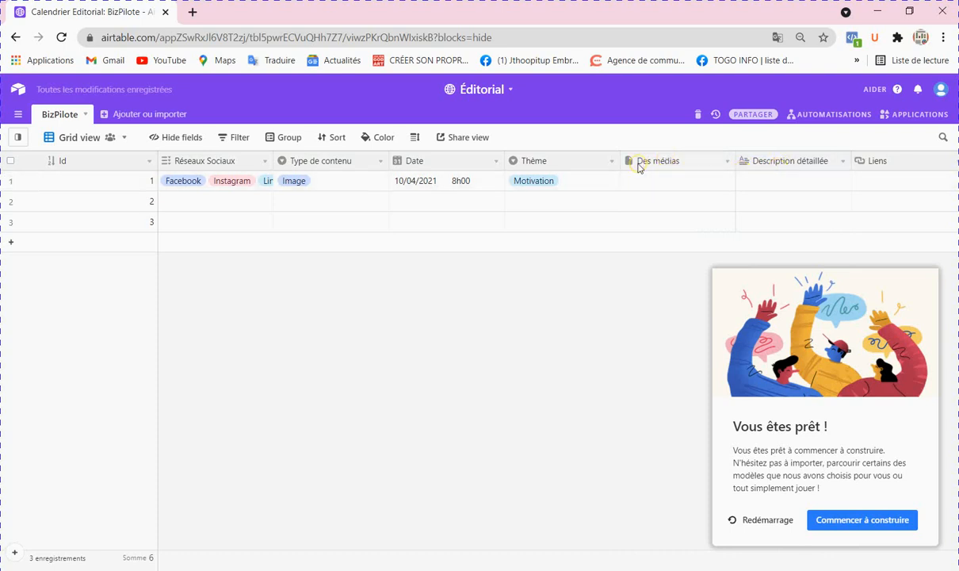
Open the file upload dialog for the first record's Des médias field and bring up its list of file sources
left_click(657, 182)
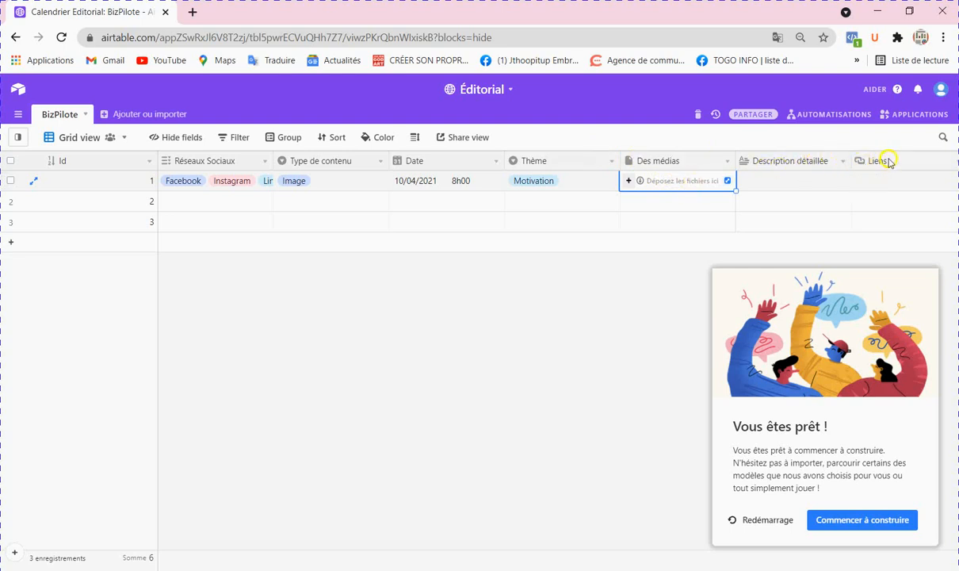
left_click(628, 181)
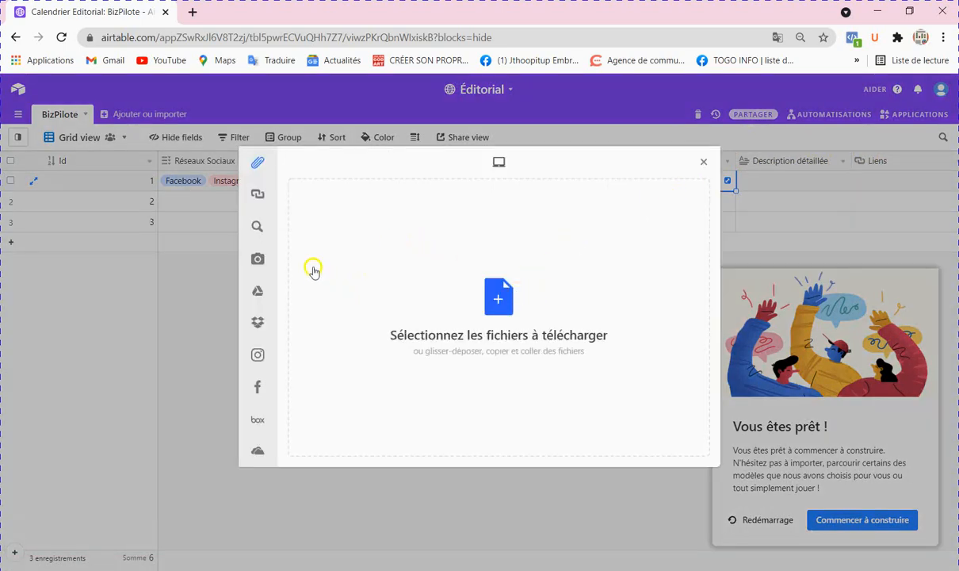
mouse_move(279, 282)
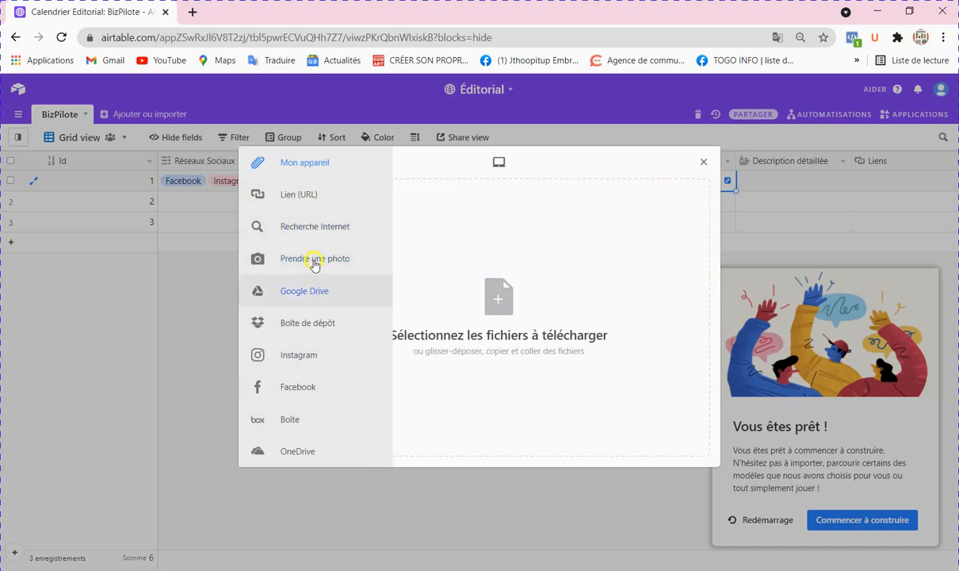
left_click(298, 209)
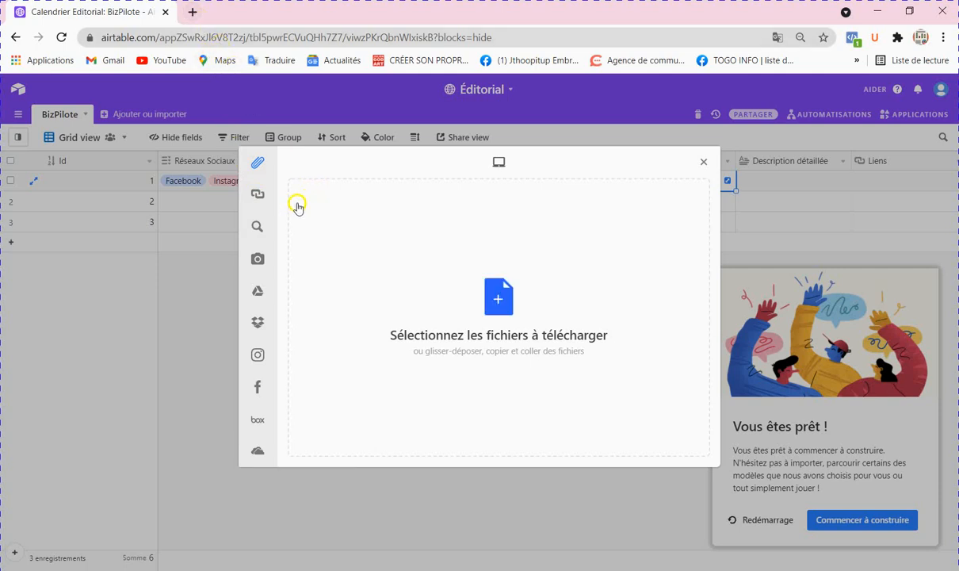
Search Google for "motivation" in a new browser tab and show the image results
left_click(191, 14)
left_click(193, 37)
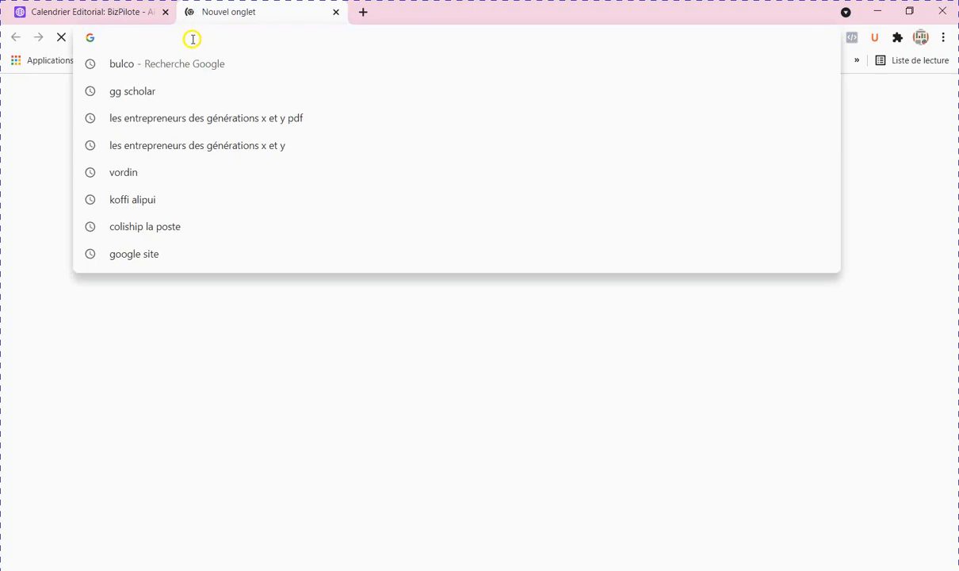
type("moti")
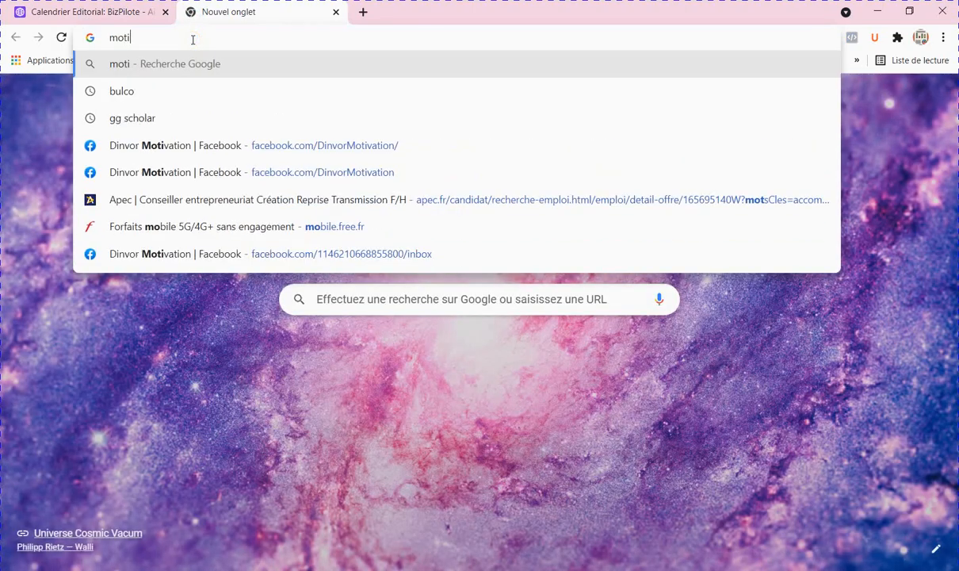
type("vation")
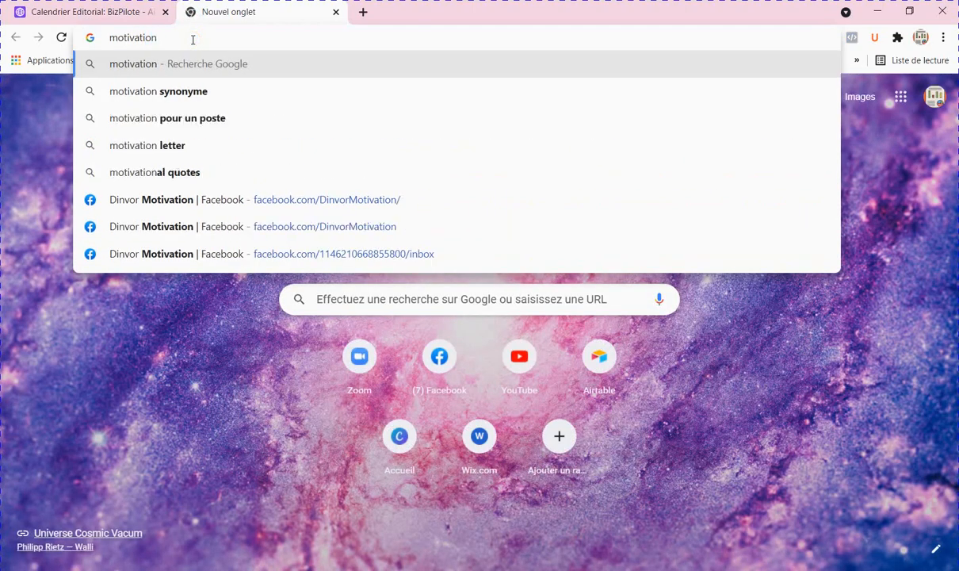
key("Return")
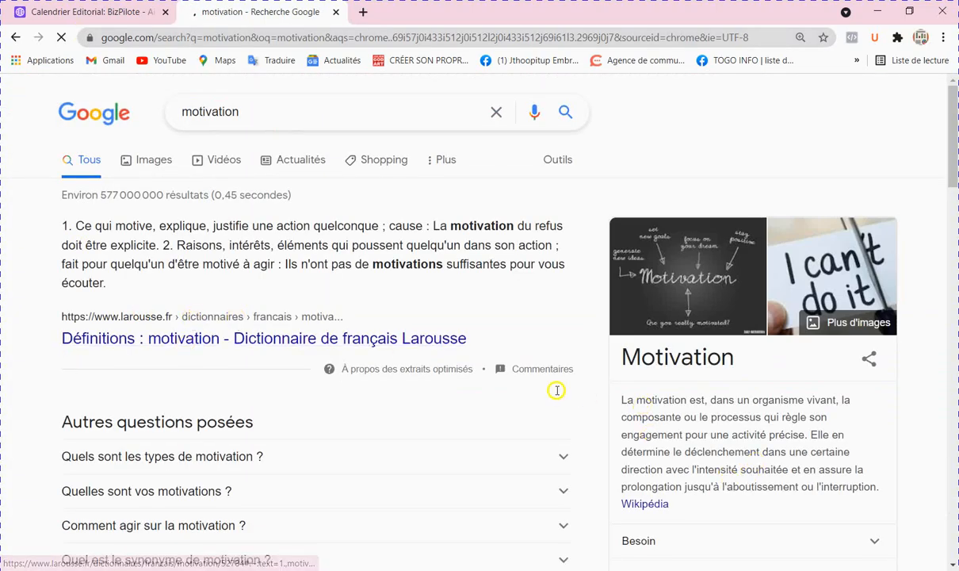
scroll(586, 392, "down", 1)
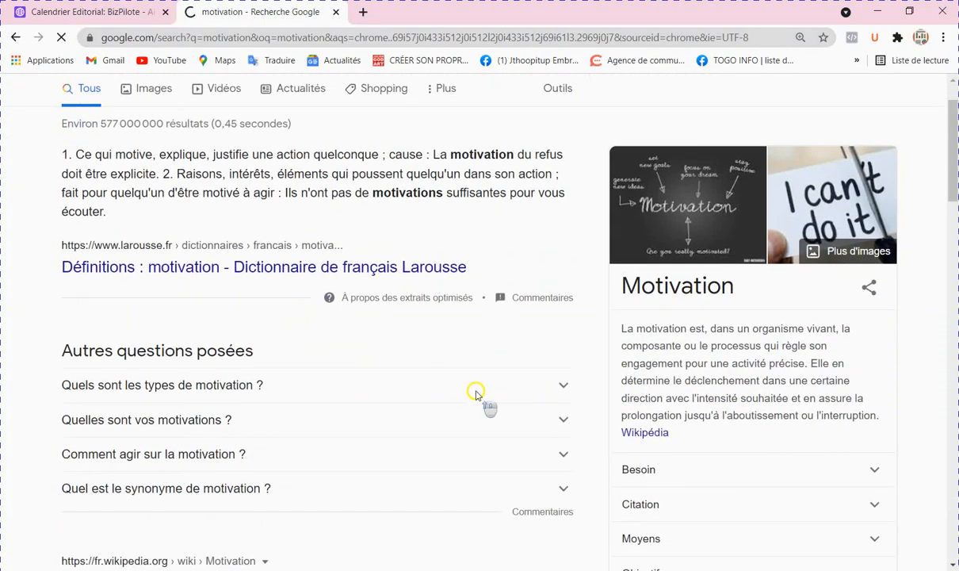
scroll(476, 393, "up", 1)
scroll(480, 397, "down", 3)
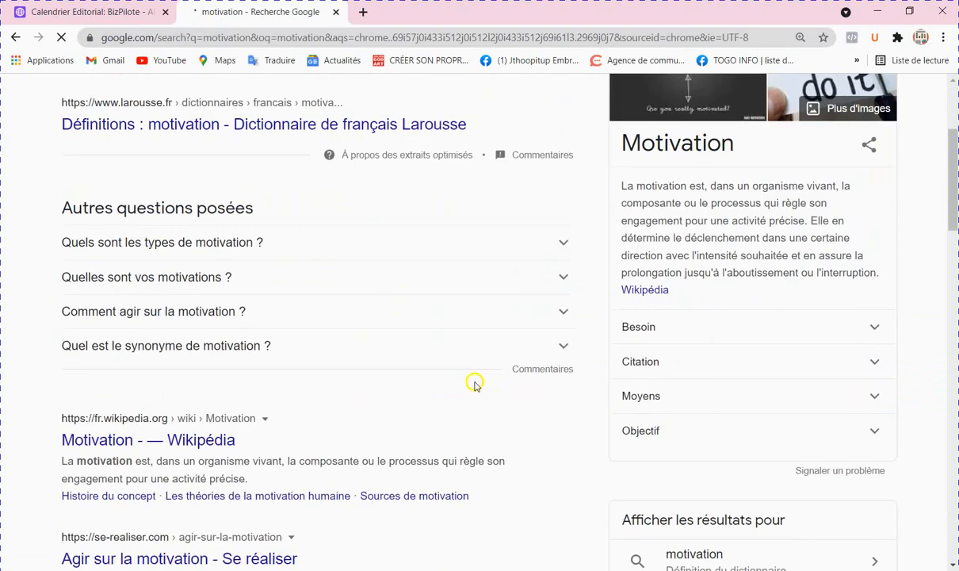
scroll(480, 392, "up", 3)
left_click(151, 162)
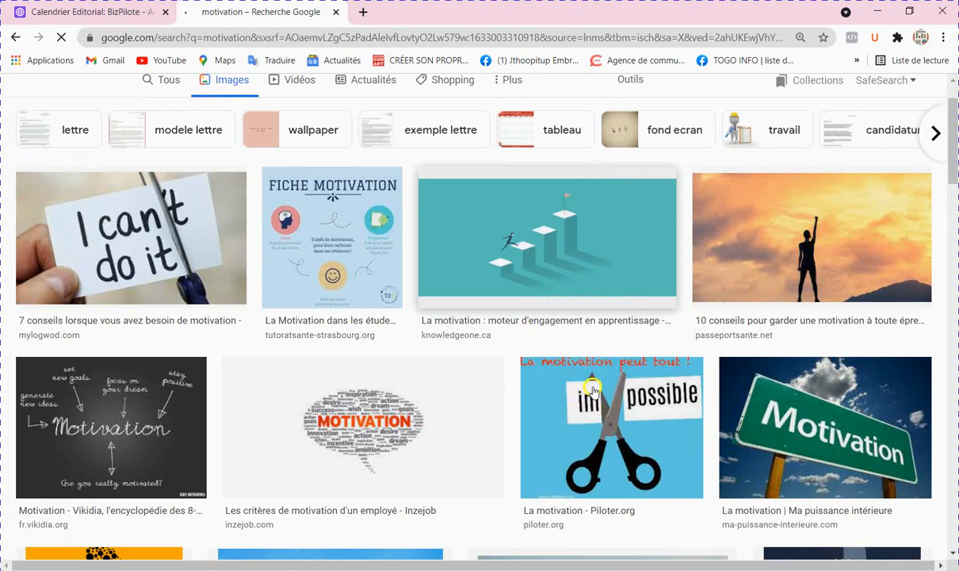
Open the Piloter.org "La motivation" scissors image and copy its image address
left_click(594, 391)
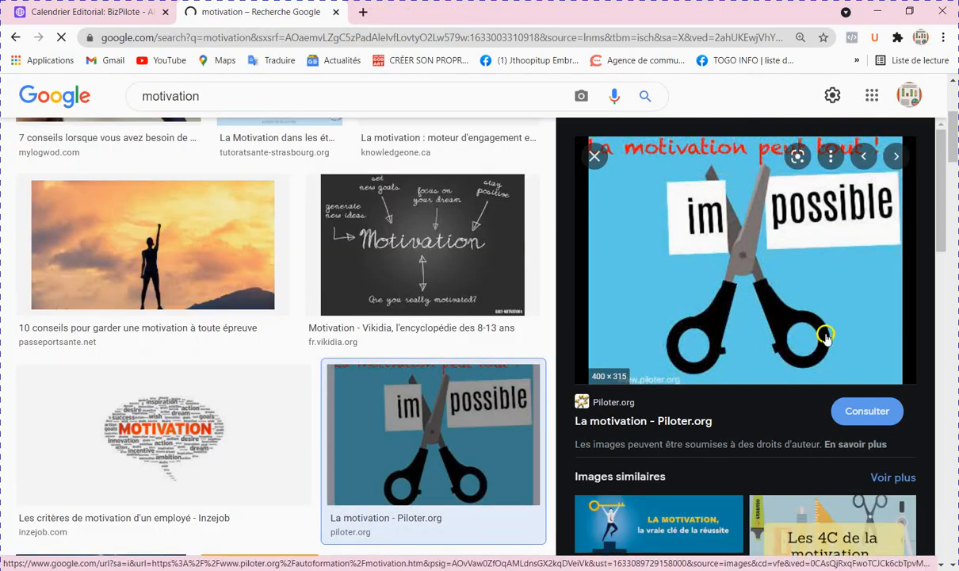
right_click(718, 247)
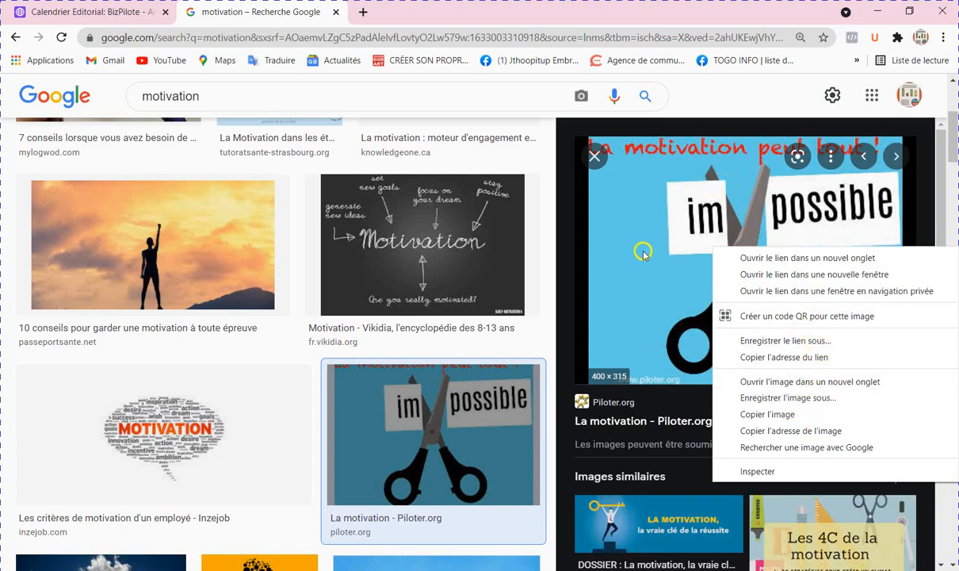
left_click(823, 433)
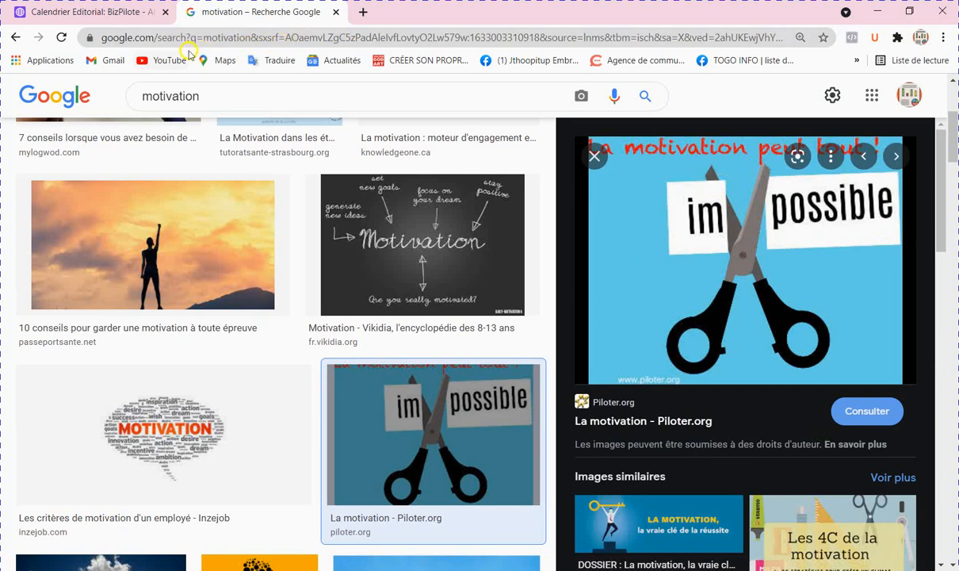
left_click(119, 12)
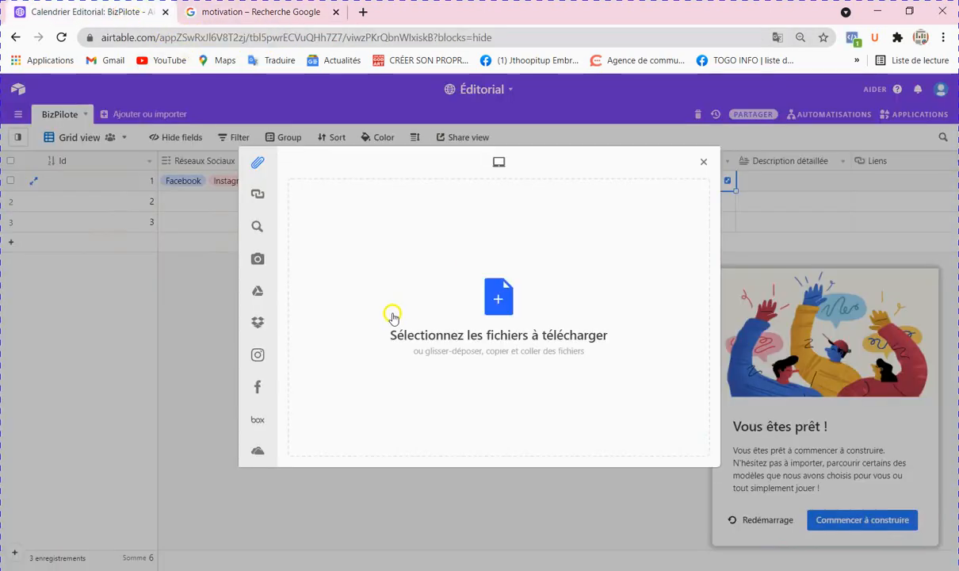
mouse_move(257, 321)
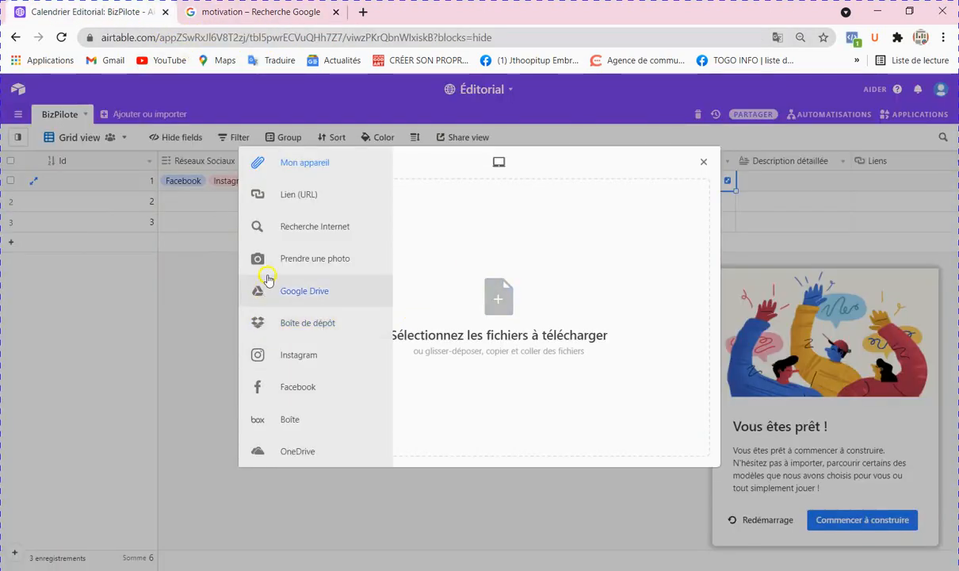
left_click(294, 197)
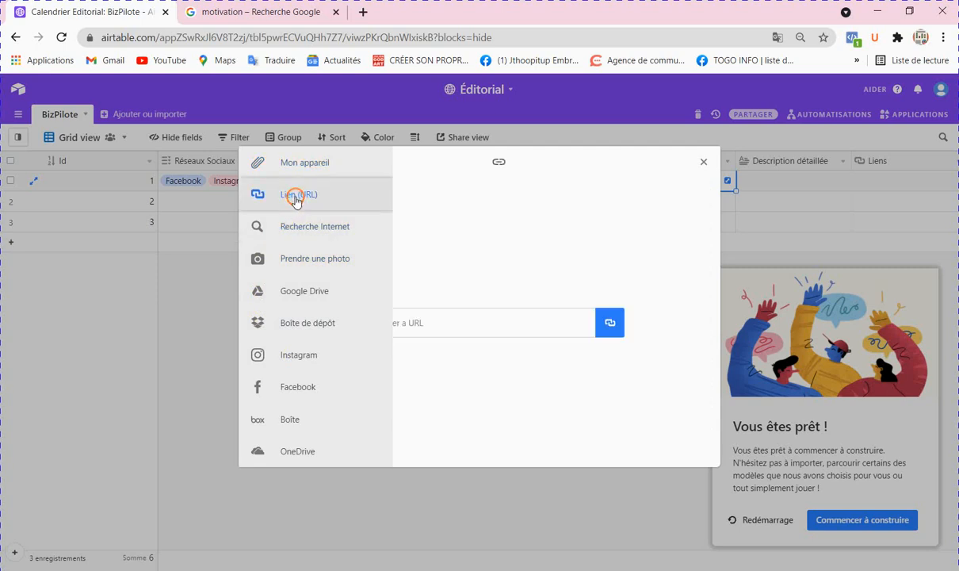
left_click(456, 330)
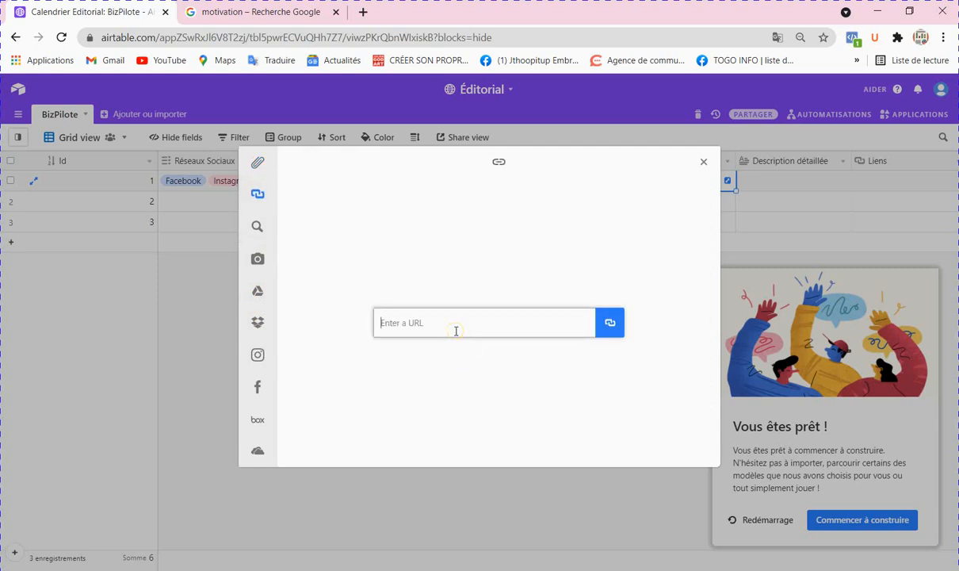
type("https://www.piloter.org/images/motivation.jpg")
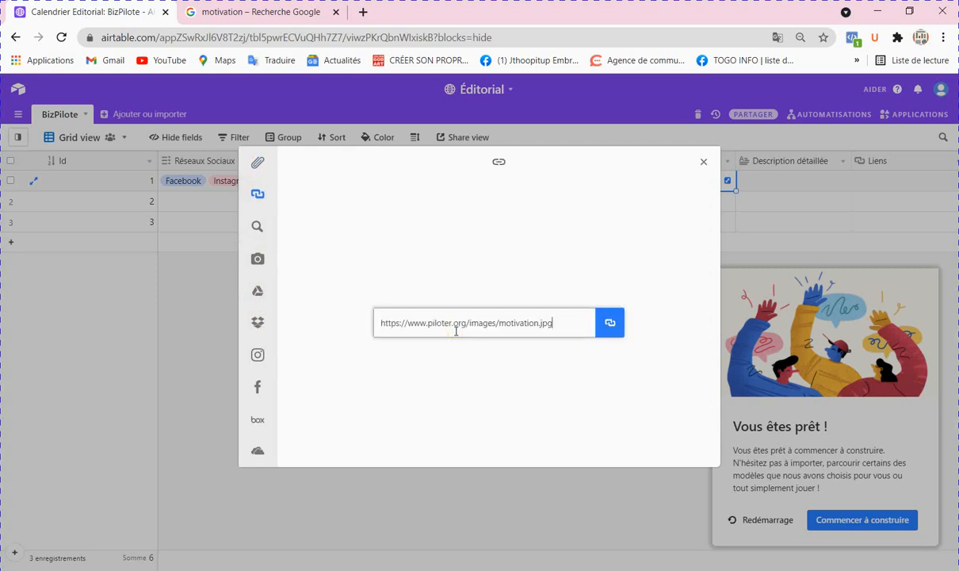
left_click(612, 322)
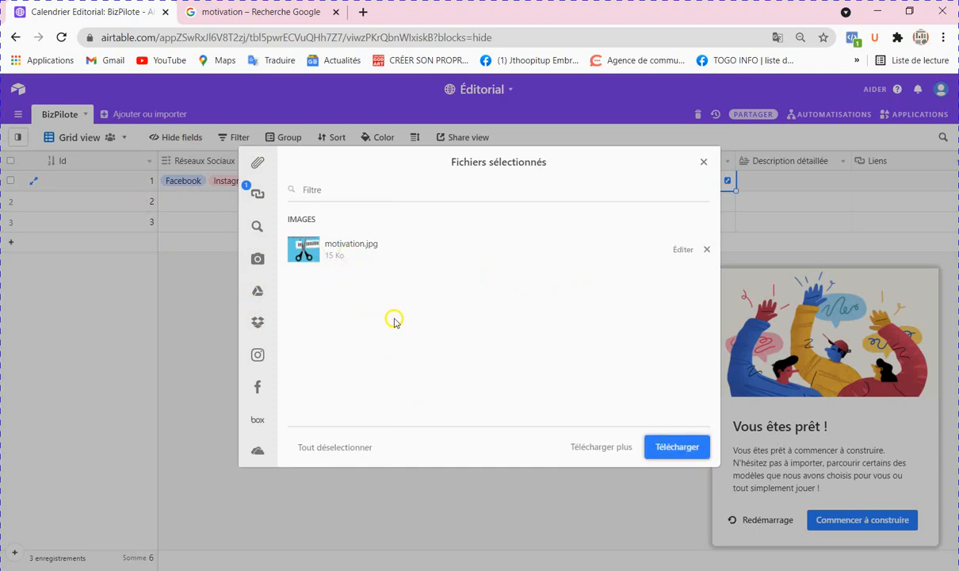
Return to the Google image results and open the orange UMO-INTERIM "La motivation" picture from the similar images
left_click(299, 14)
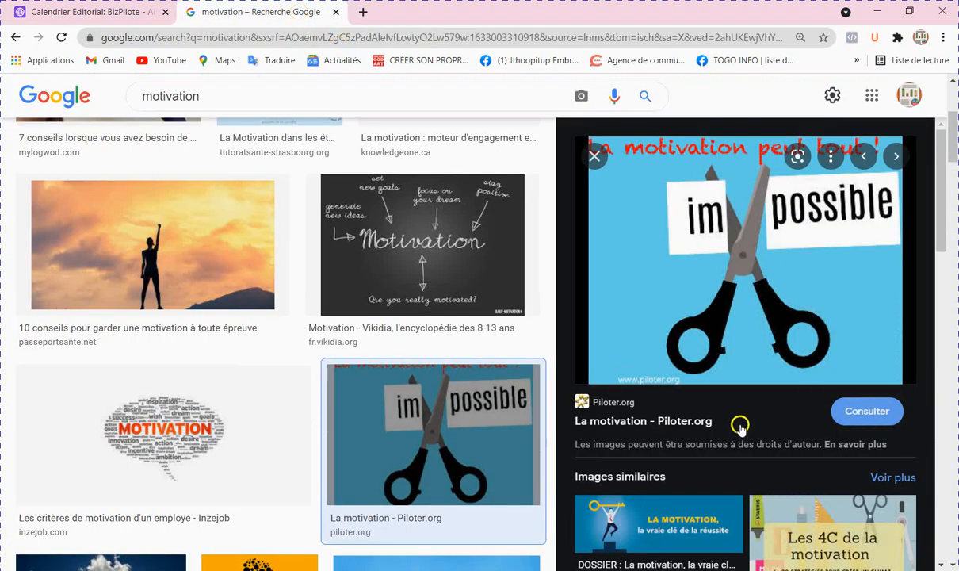
left_click(670, 524)
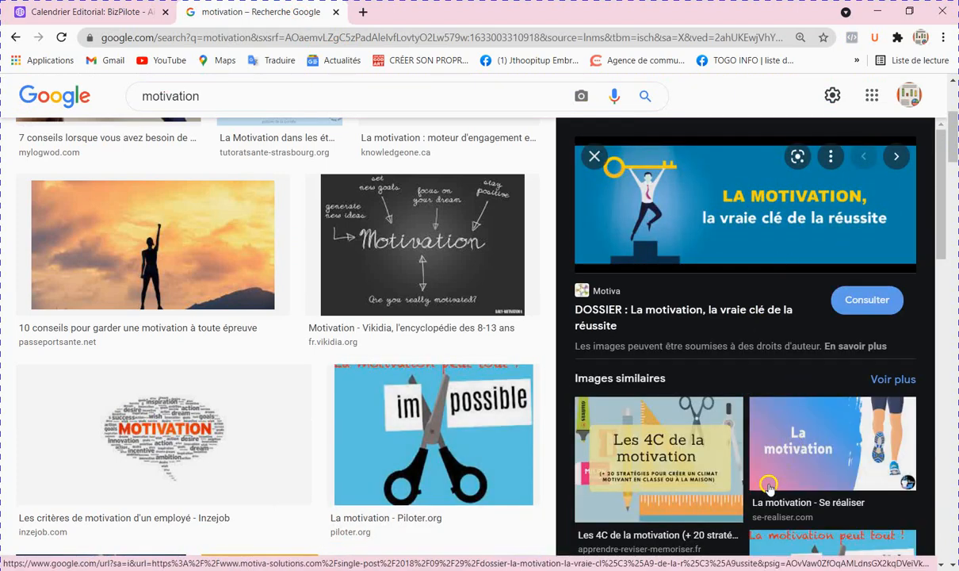
left_click(785, 449)
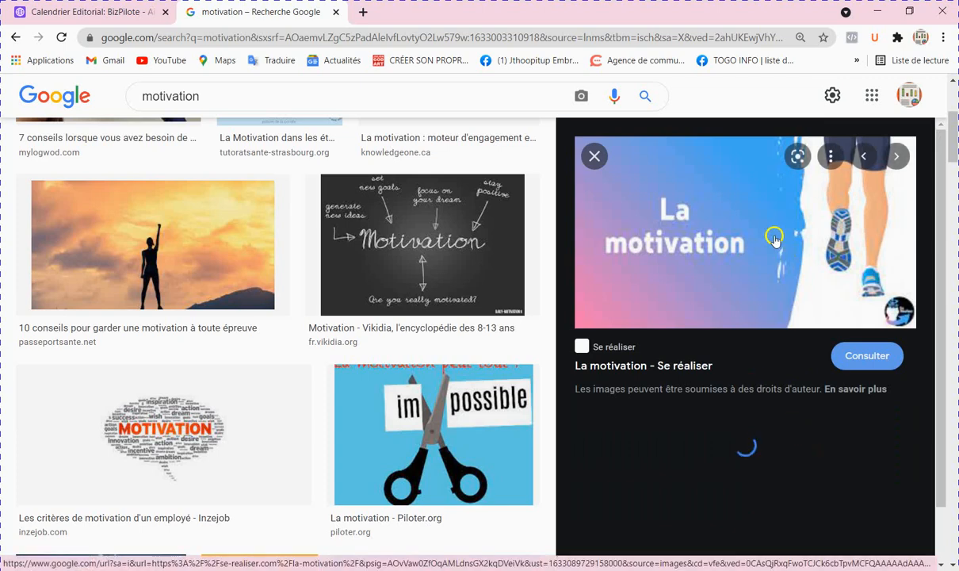
scroll(816, 440, "down", 2)
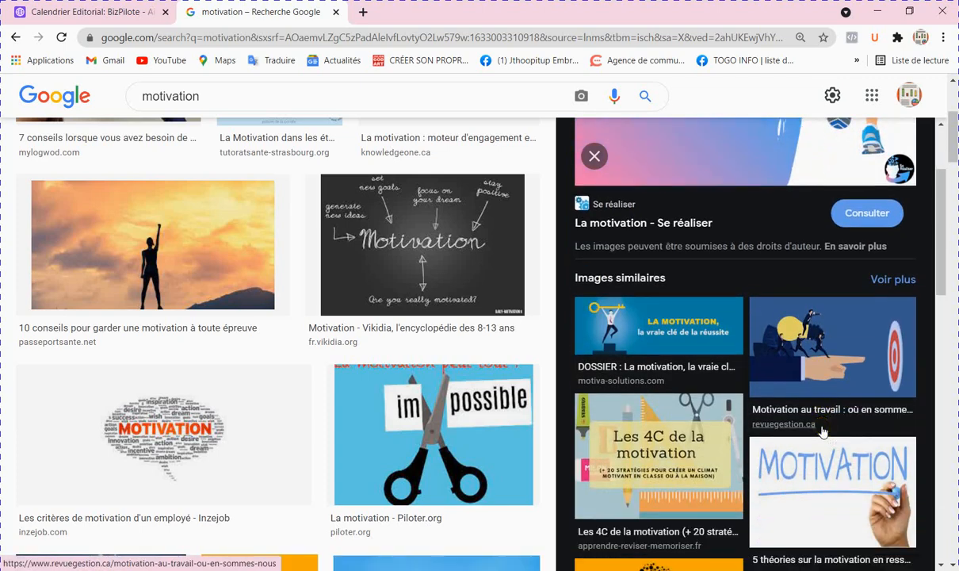
scroll(822, 429, "down", 3)
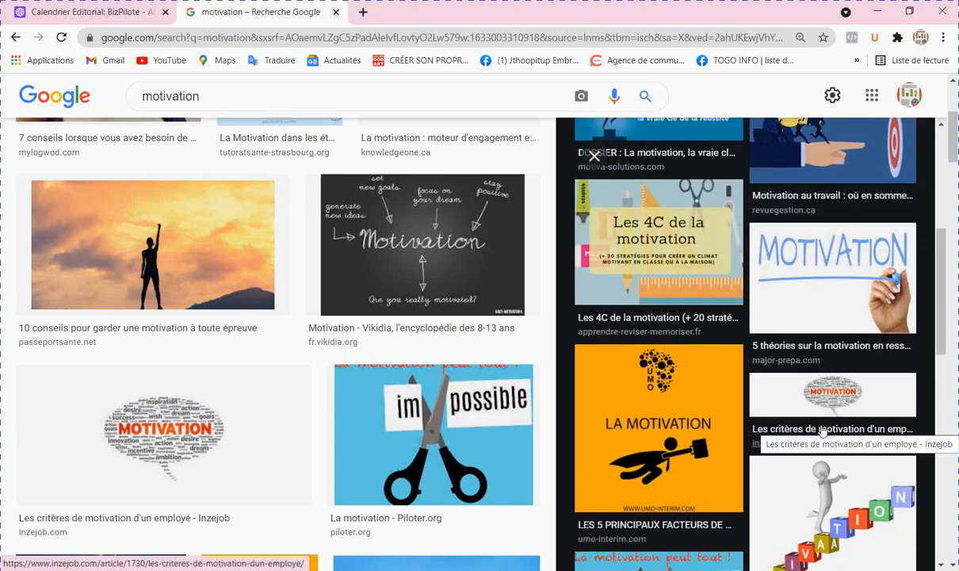
scroll(822, 429, "down", 1)
left_click(686, 368)
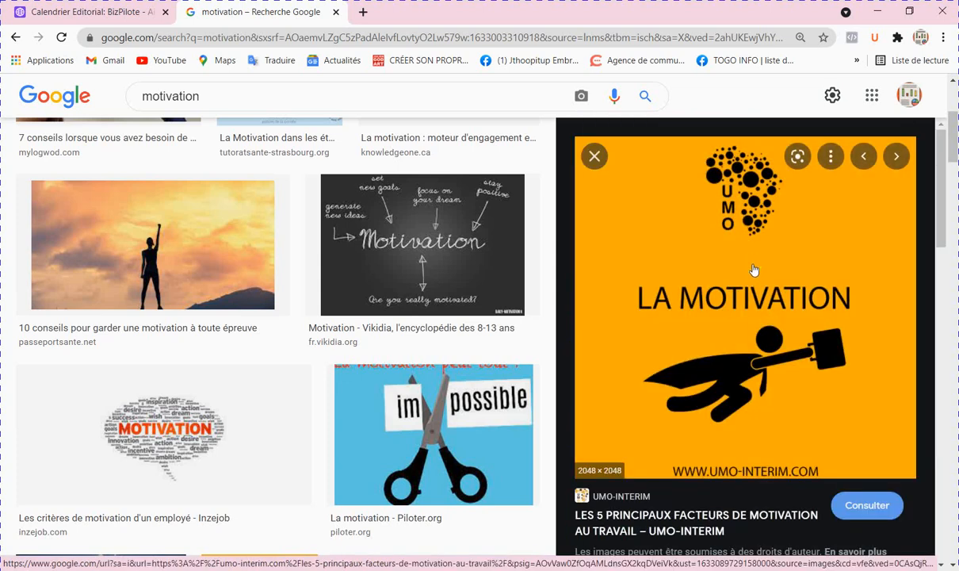
Copy the address of the orange "LA MOTIVATION" image and add it by URL to record 1's selected media files
right_click(714, 265)
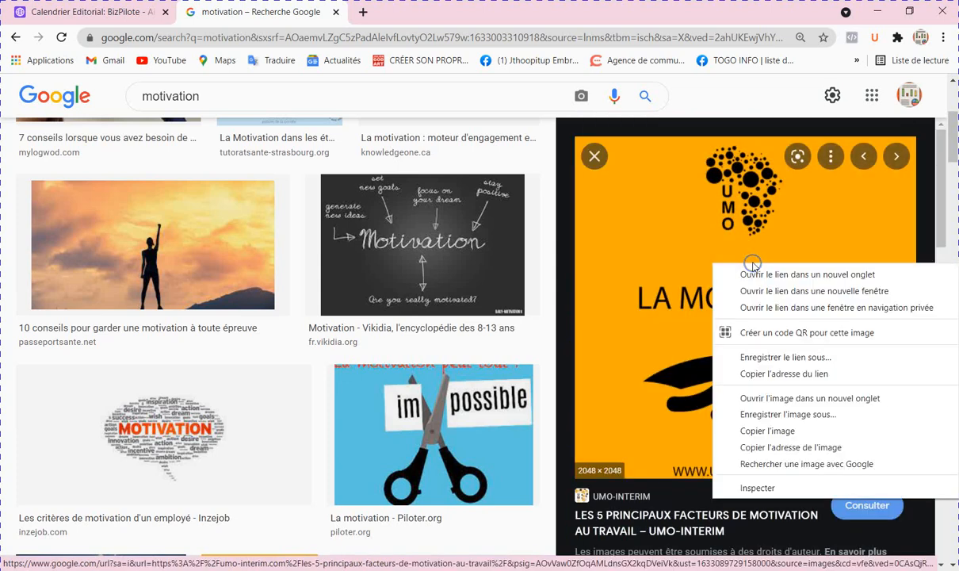
left_click(781, 447)
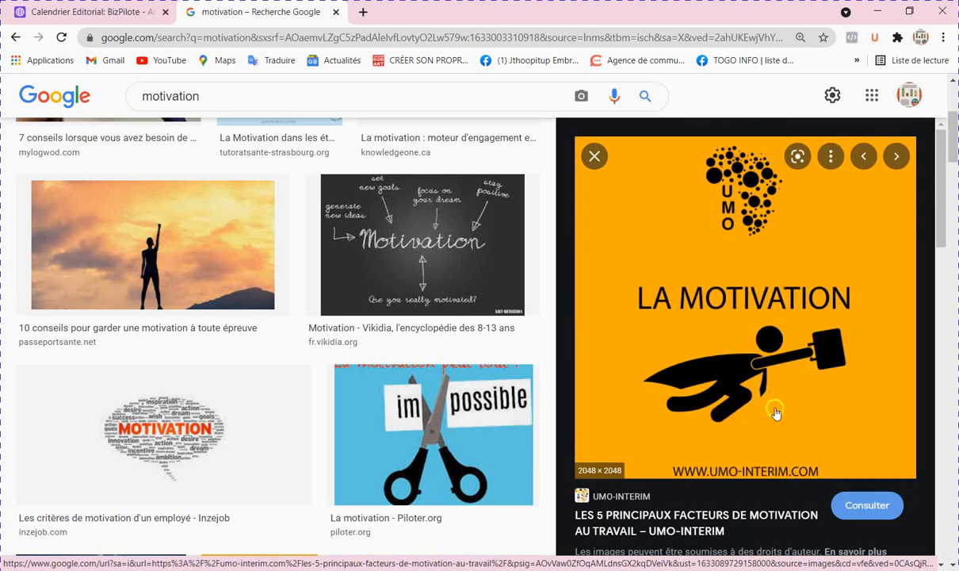
left_click(127, 12)
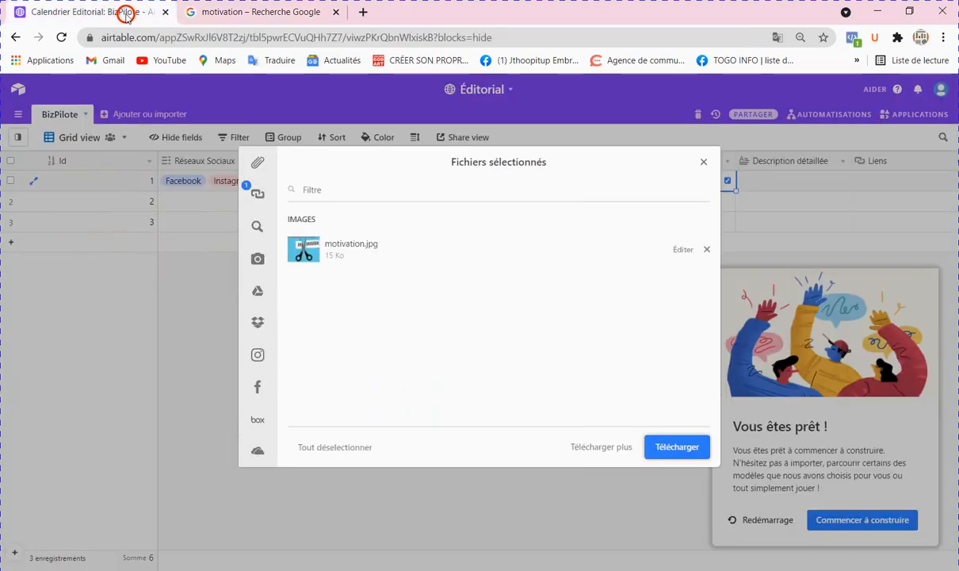
left_click(257, 197)
left_click(480, 323)
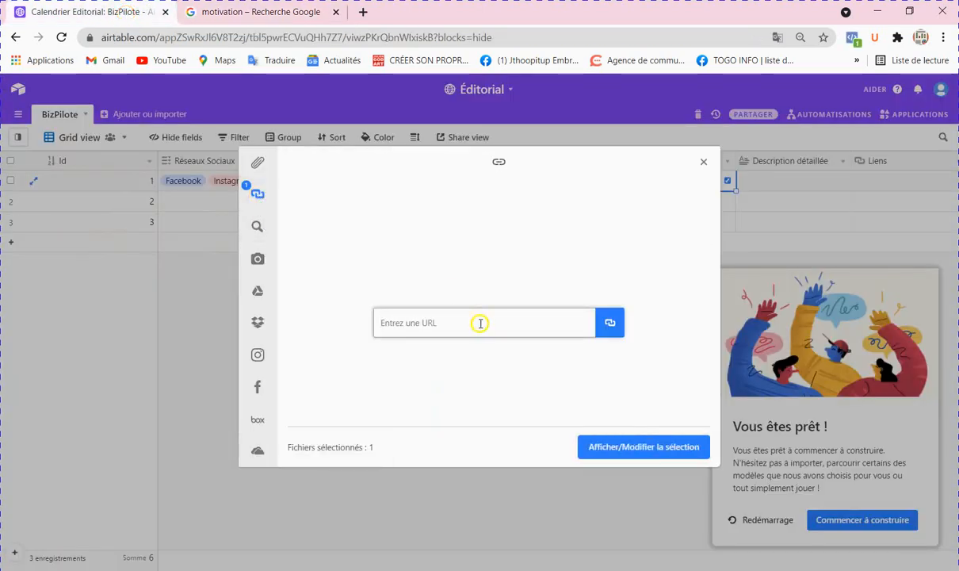
key("ctrl+v")
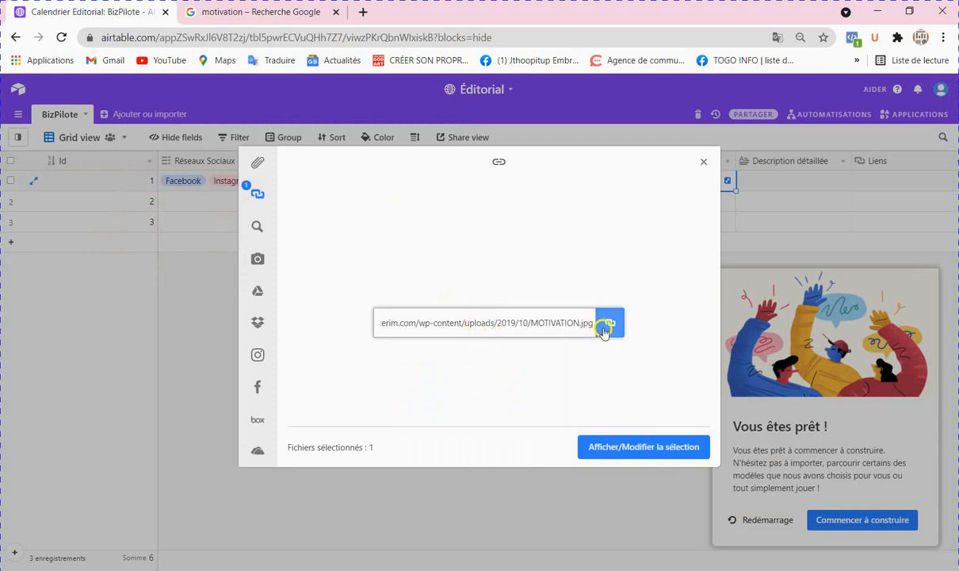
left_click(609, 323)
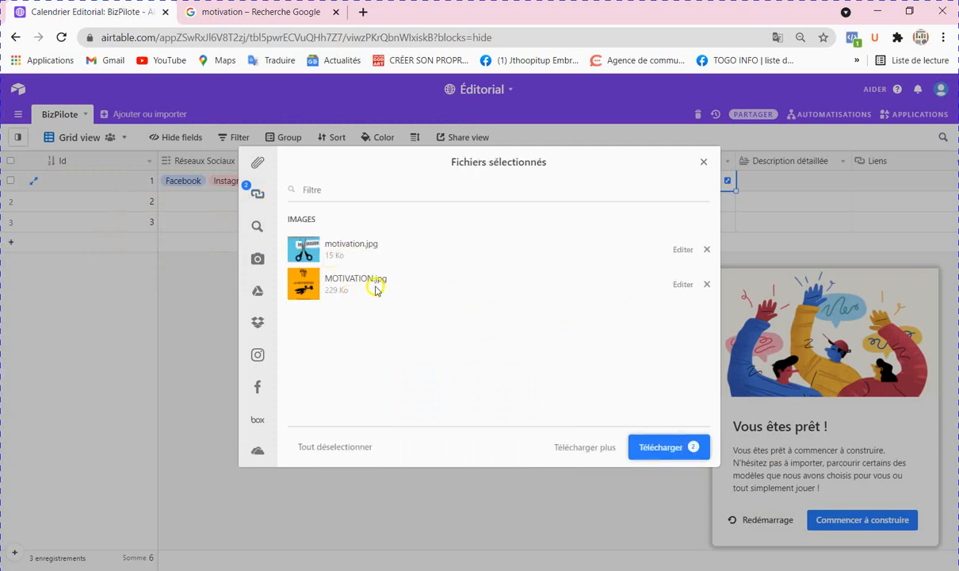
mouse_move(256, 361)
left_click(256, 164)
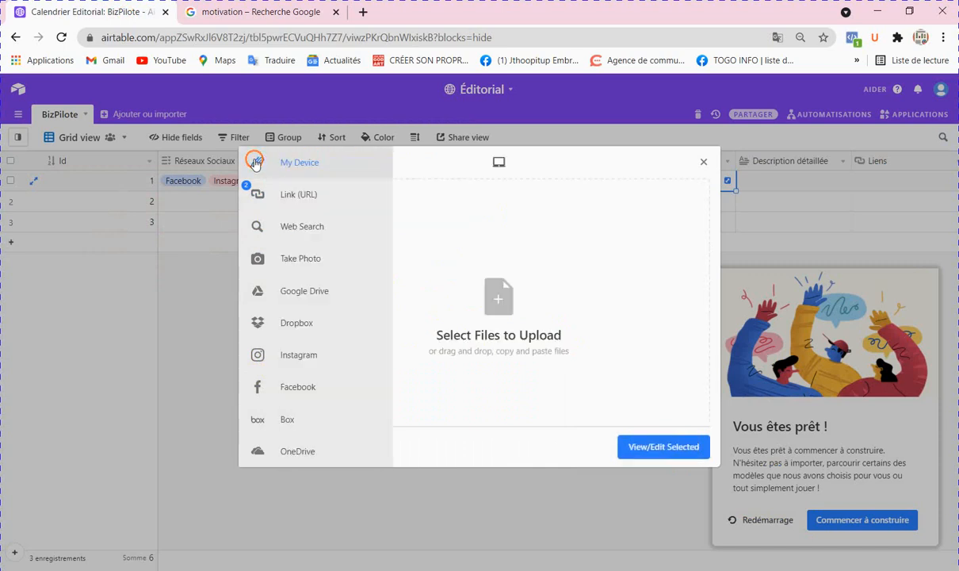
left_click(499, 299)
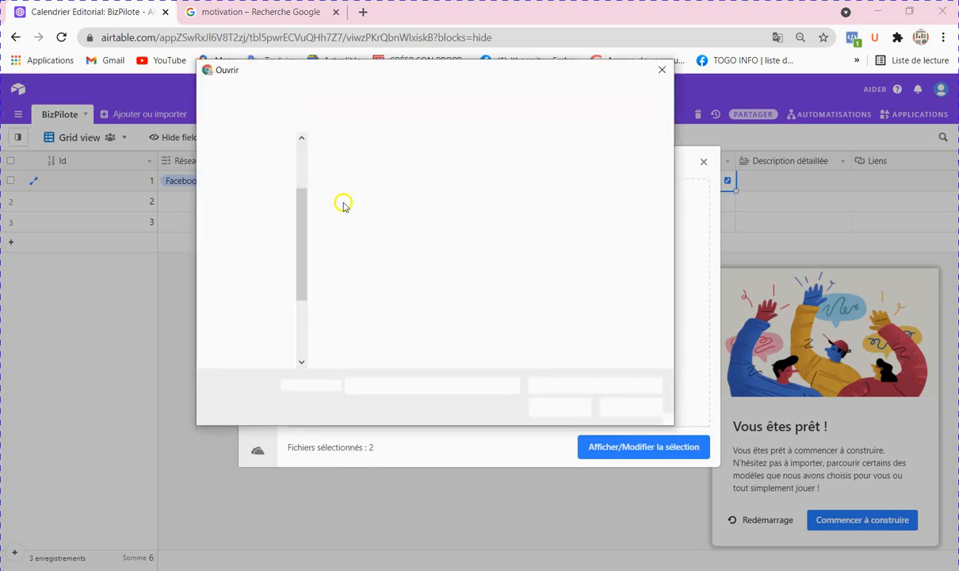
scroll(263, 200, "up", 1)
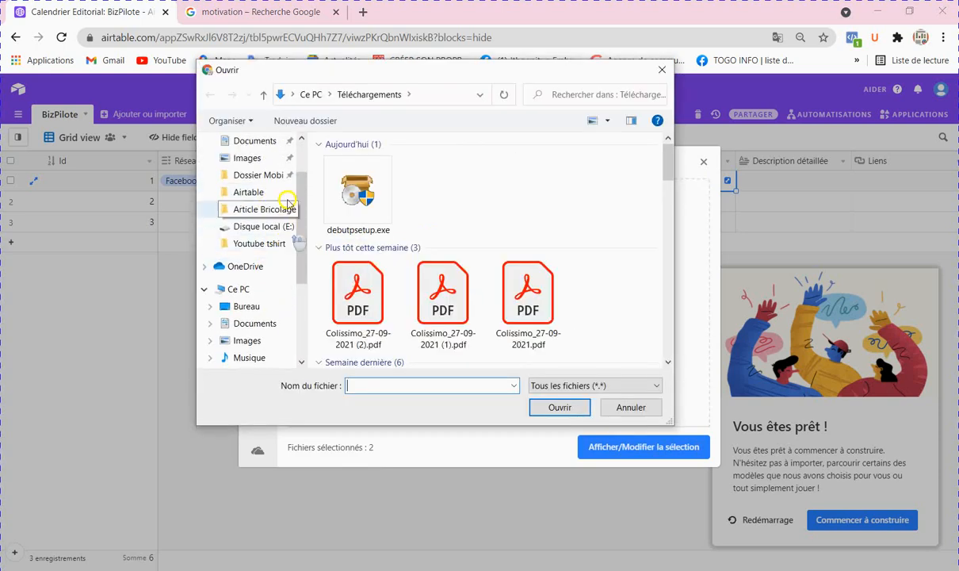
scroll(264, 195, "down", 3)
scroll(321, 231, "down", 2)
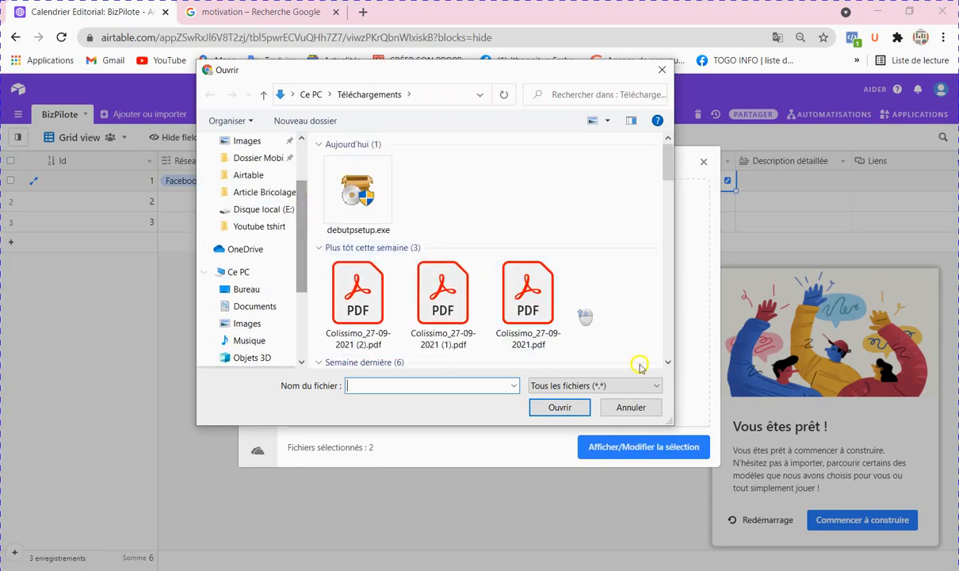
left_click(649, 409)
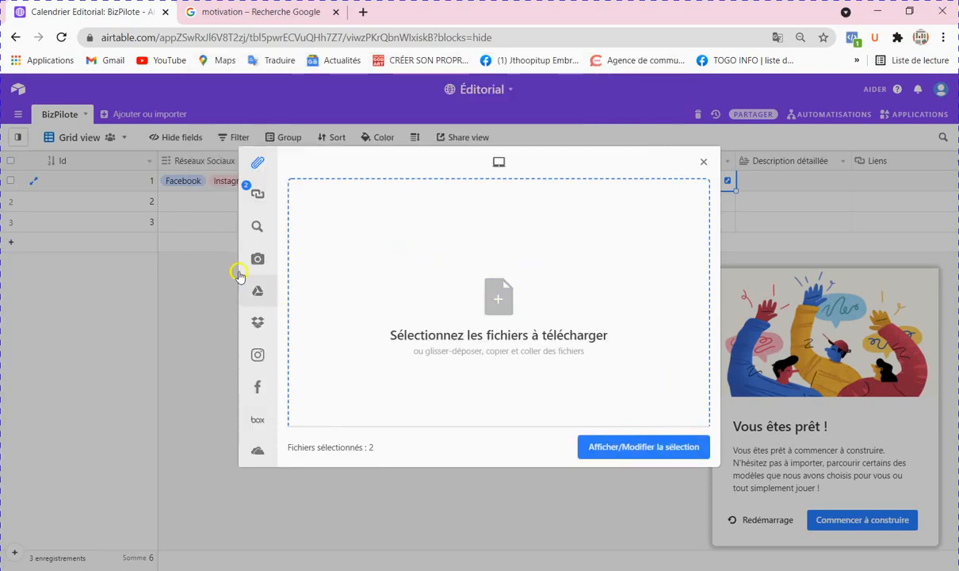
Review the selected files and upload both motivation images to the Des médias field of record 1
mouse_move(255, 222)
left_click(259, 195)
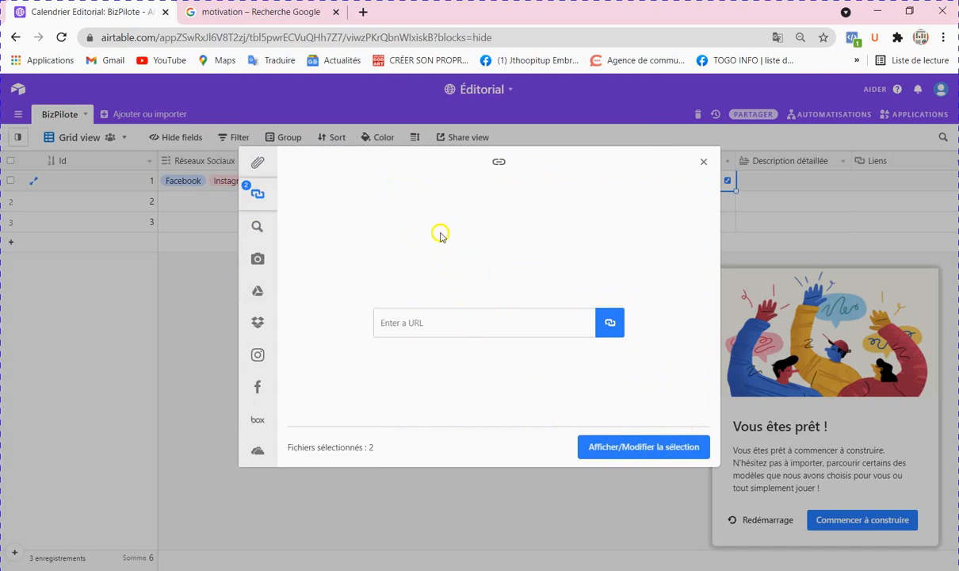
left_click(644, 447)
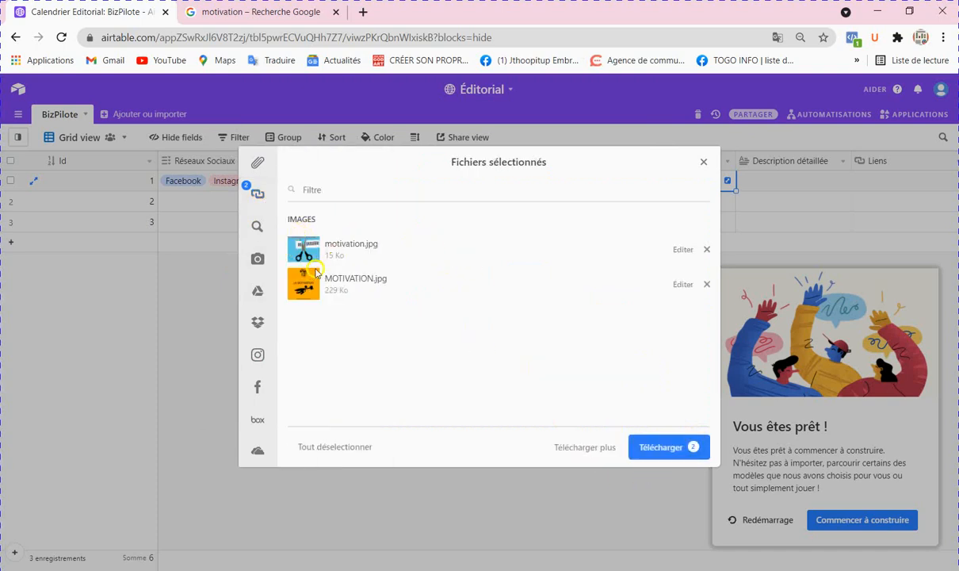
left_click(658, 449)
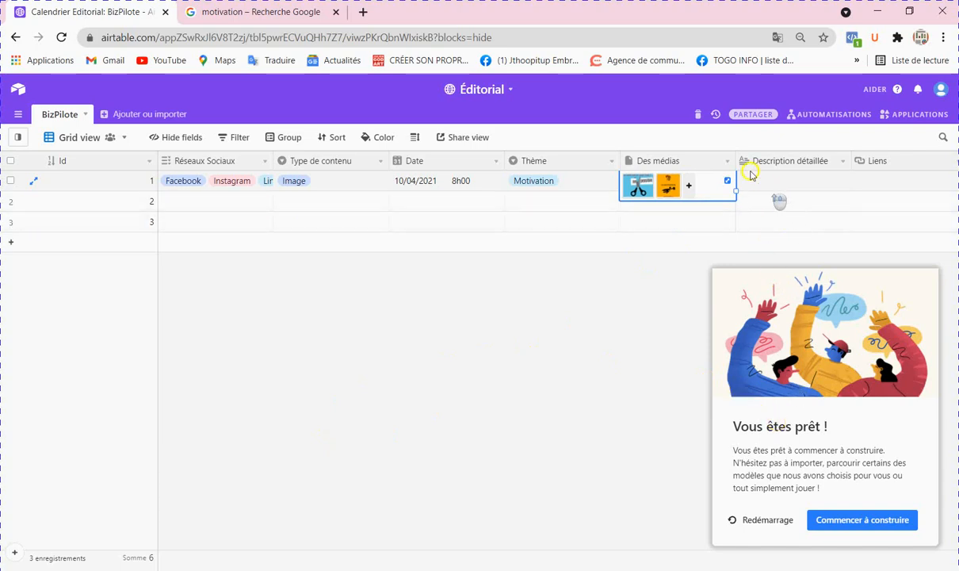
left_click(279, 15)
left_click(102, 14)
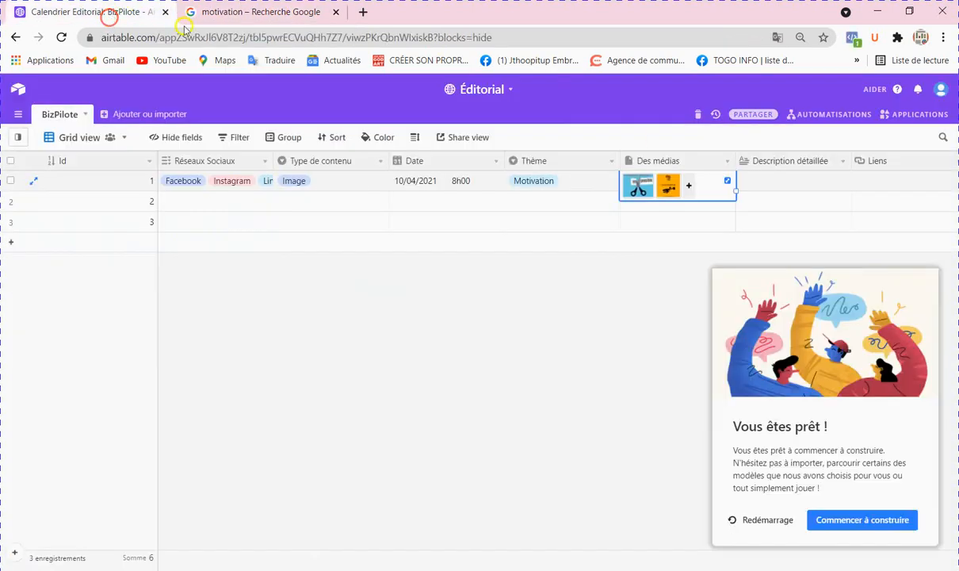
Enter "La motivation est très bien pour débuter la journée en positivité" in record 1's Description détaillée field
left_click(788, 182)
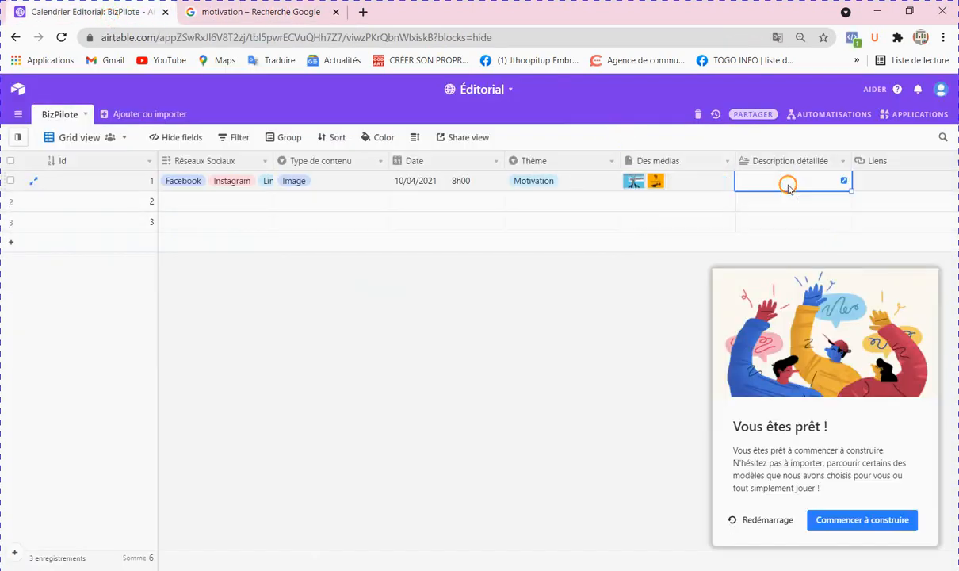
left_click(788, 183)
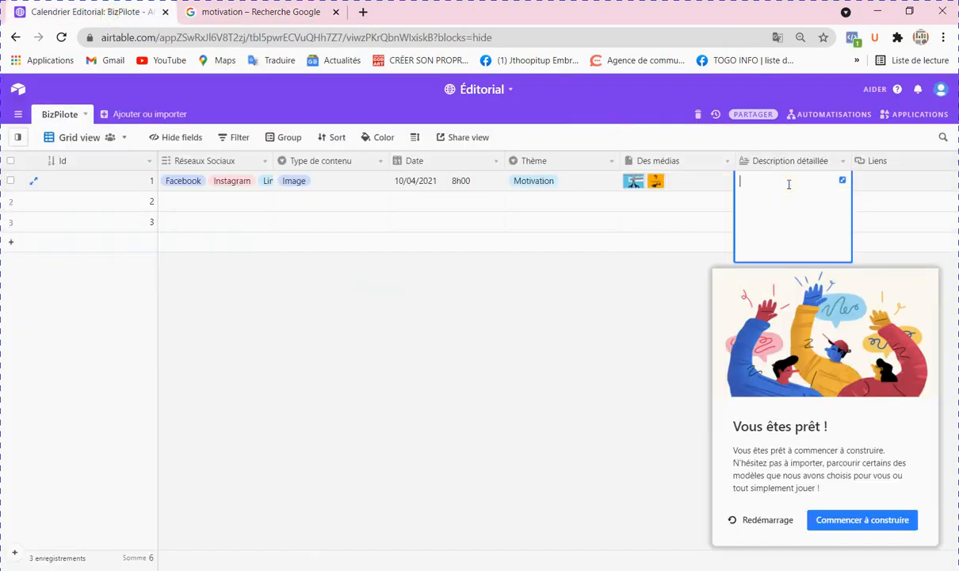
type("L")
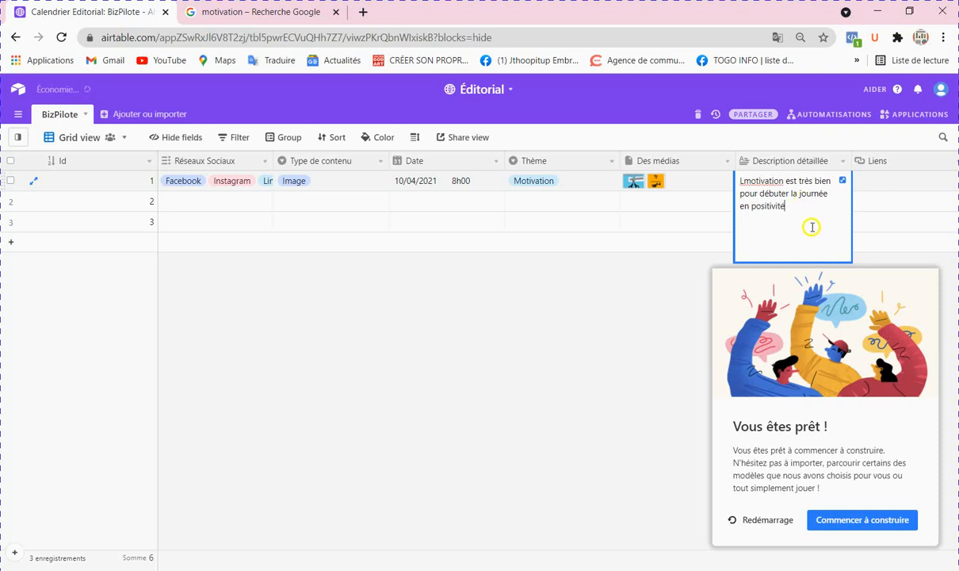
left_click(745, 184)
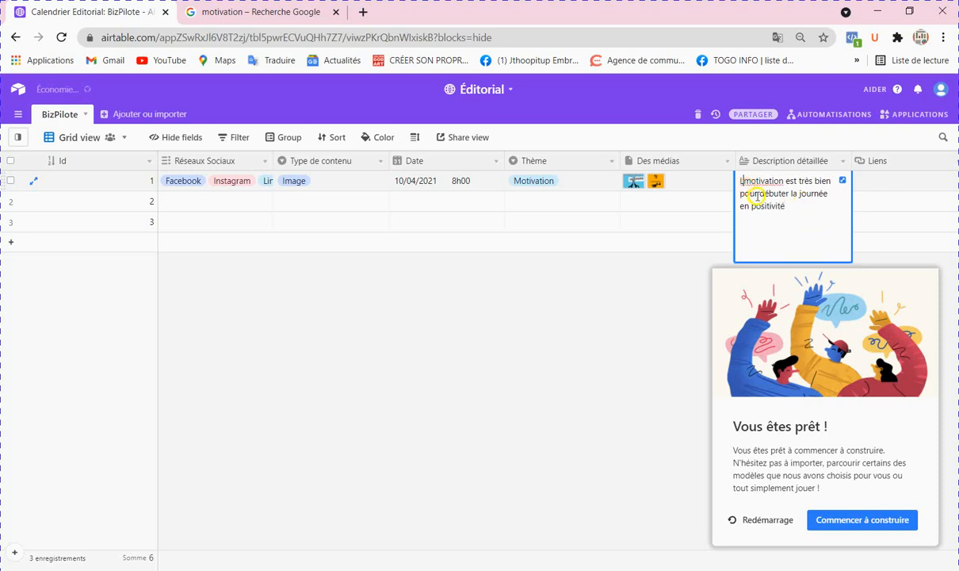
type("La")
left_click(758, 194)
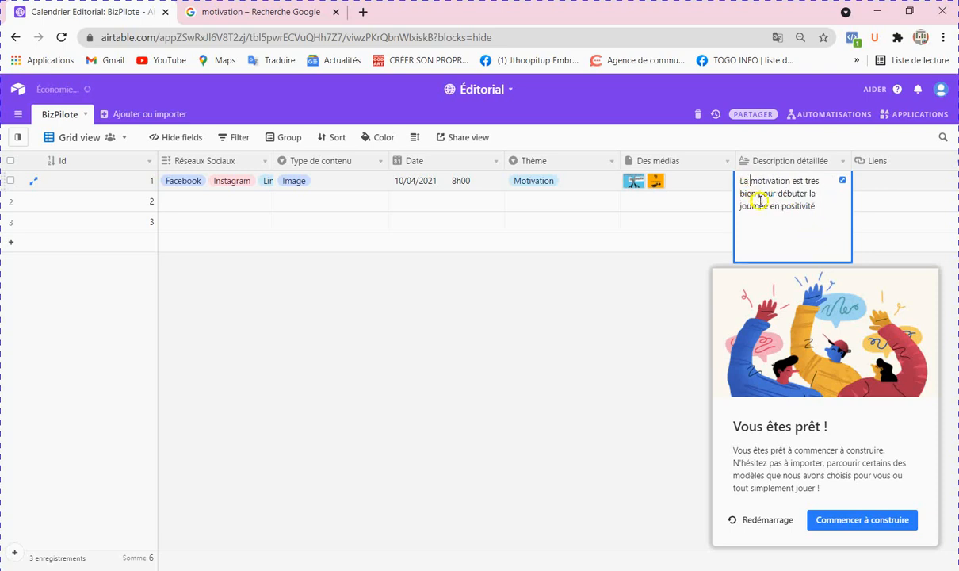
left_click(690, 270)
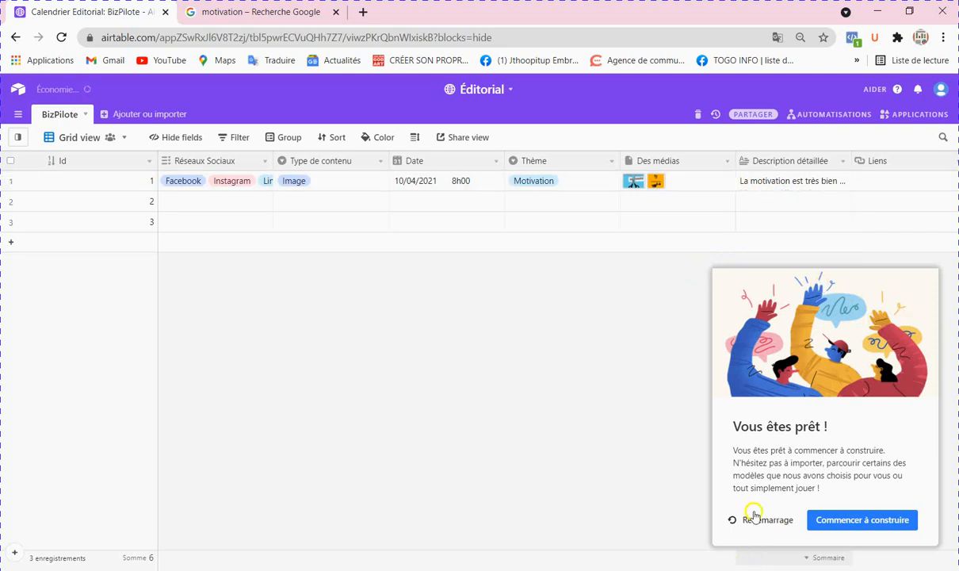
left_click(883, 182)
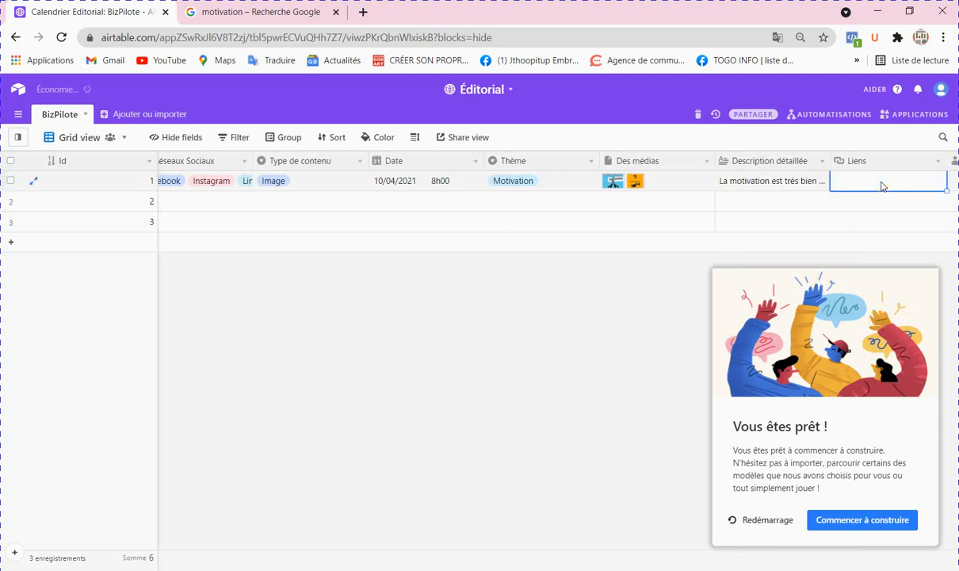
left_click(882, 181)
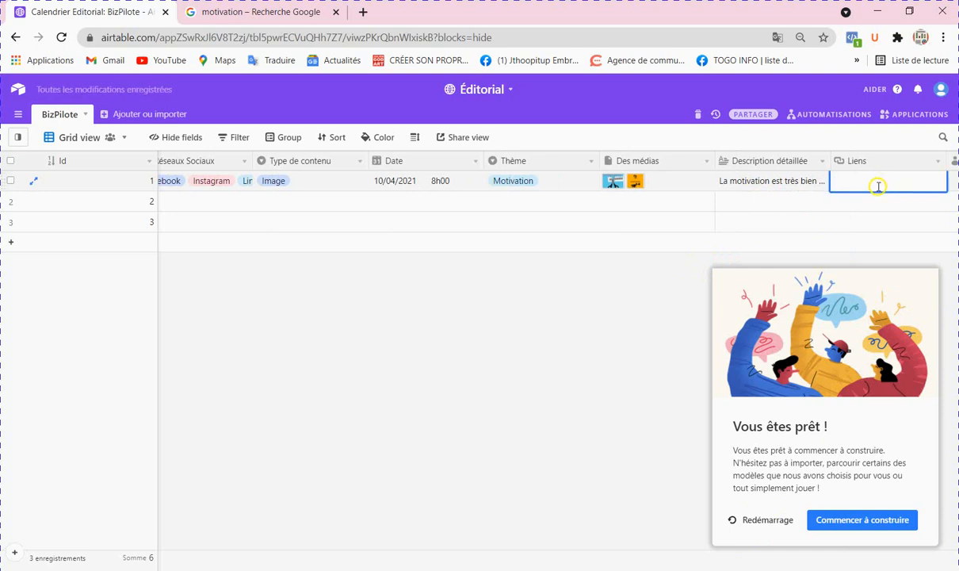
type("www.bizpilote.com/blog")
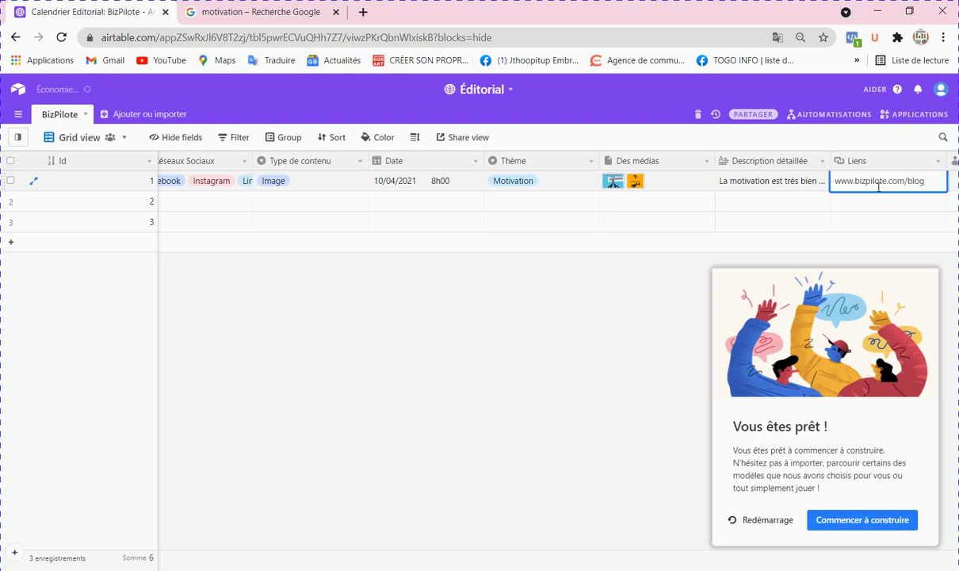
left_click(507, 262)
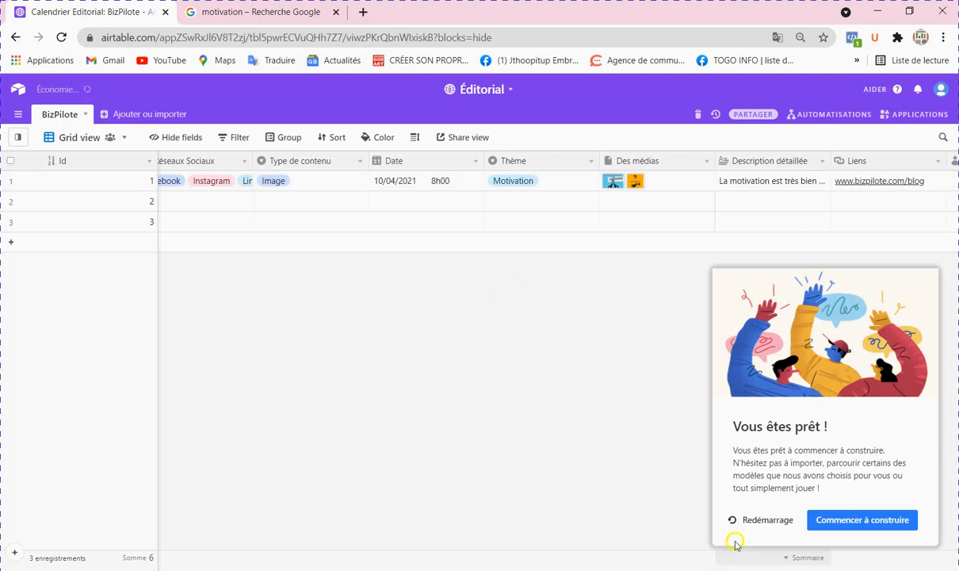
Set the Personna collaborator of record 1 to Conseil BizPilote
left_click(924, 186)
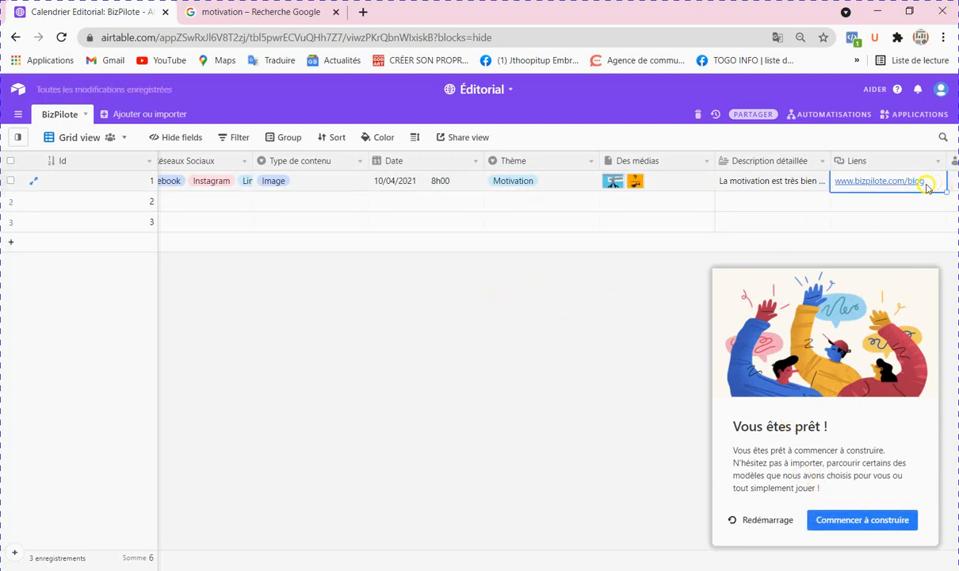
key("Tab")
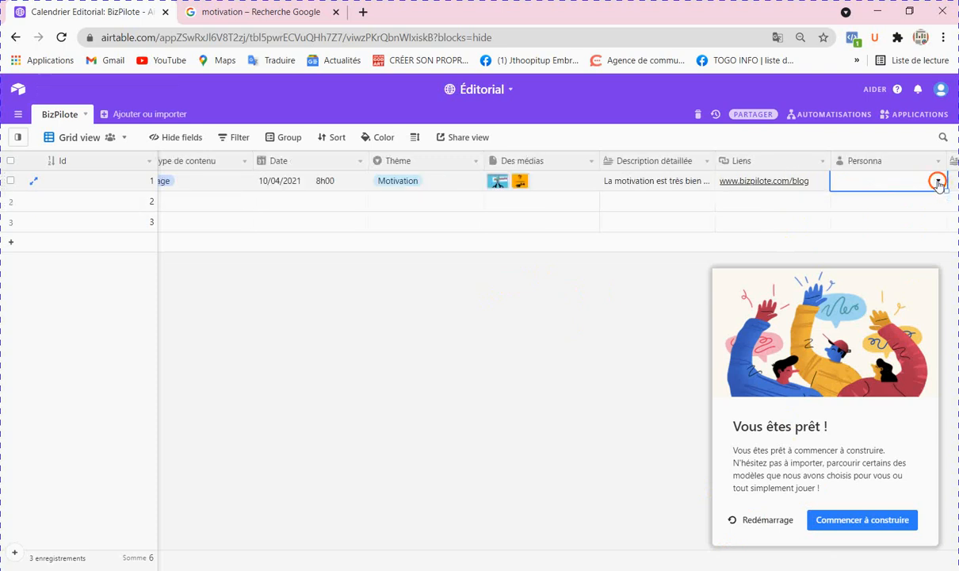
left_click(939, 182)
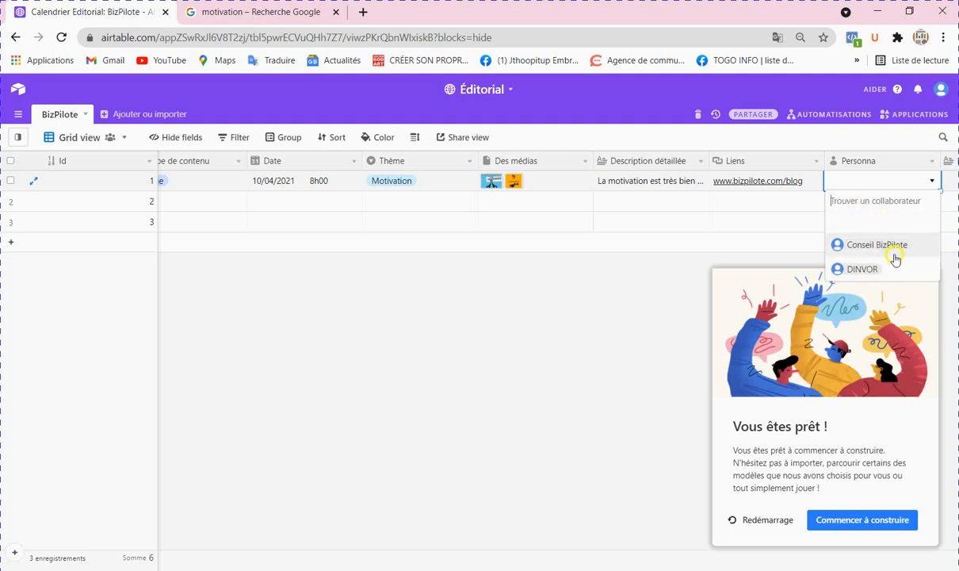
left_click(873, 271)
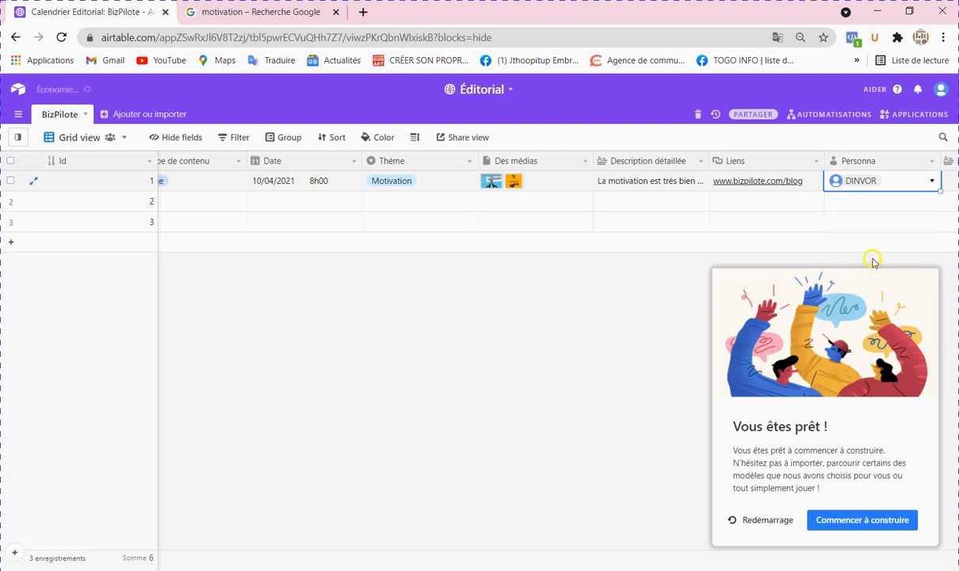
left_click(932, 182)
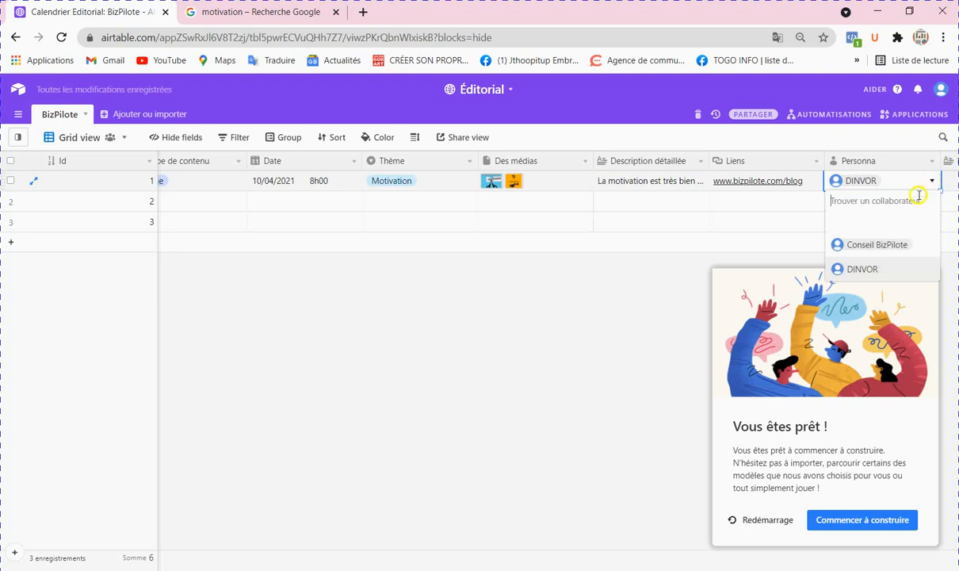
left_click(881, 252)
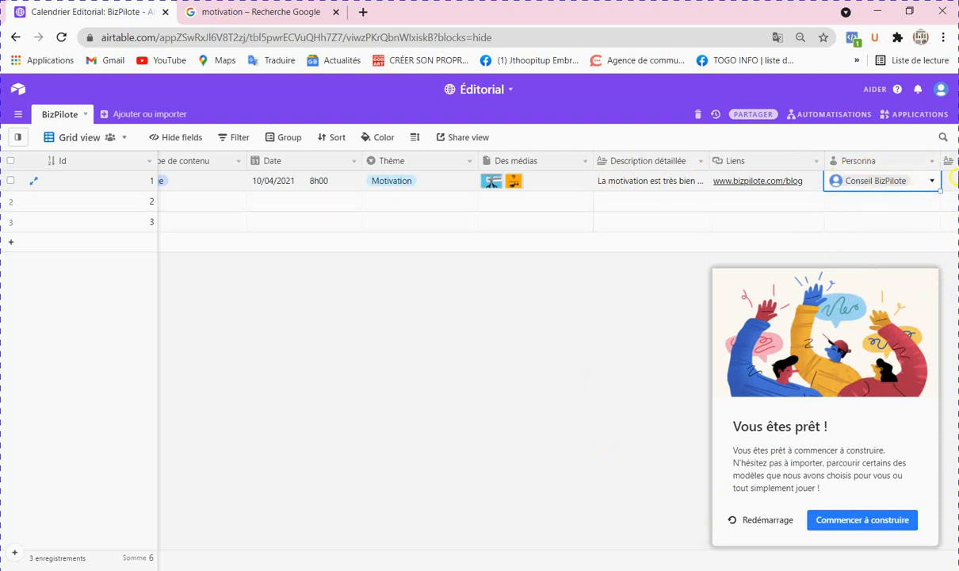
left_click(935, 186)
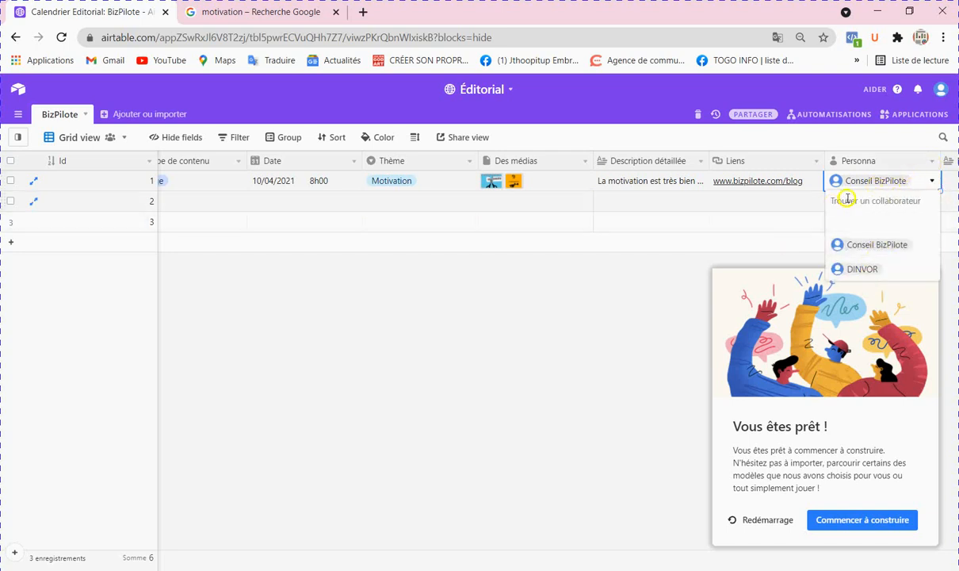
left_click(821, 187)
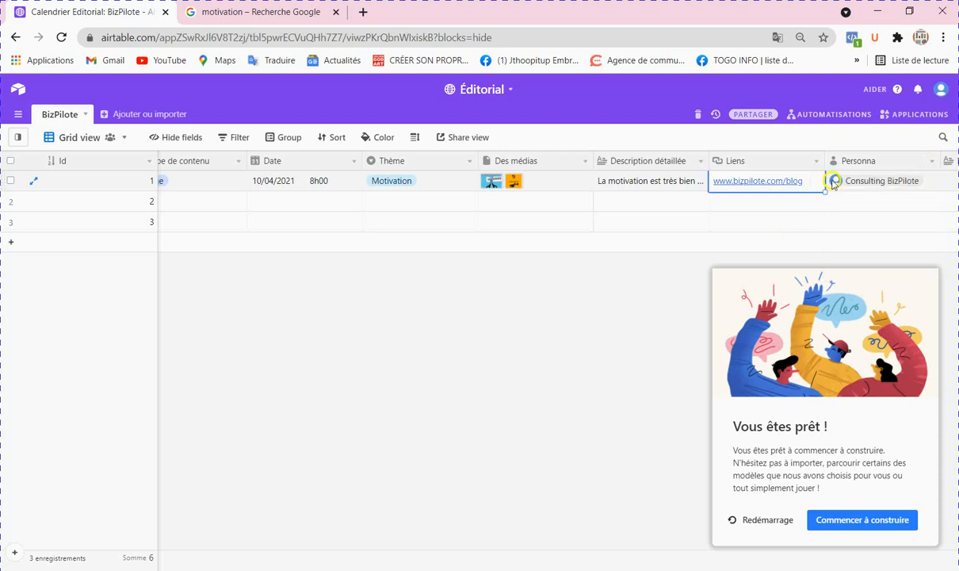
left_click(895, 182)
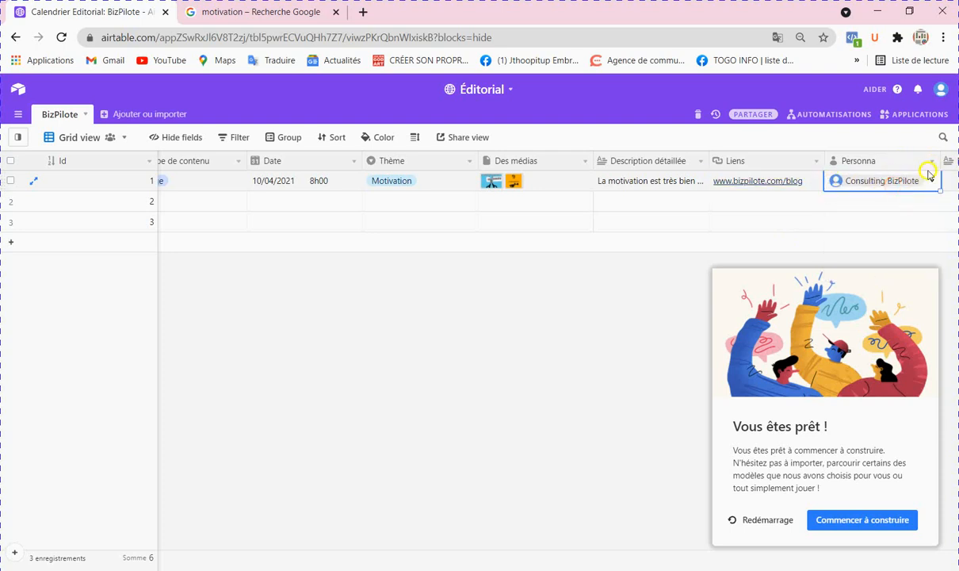
Convert the Personna field from a collaborator field to Multiple select, keeping colored options on, and confirm the conversion
left_click(932, 166)
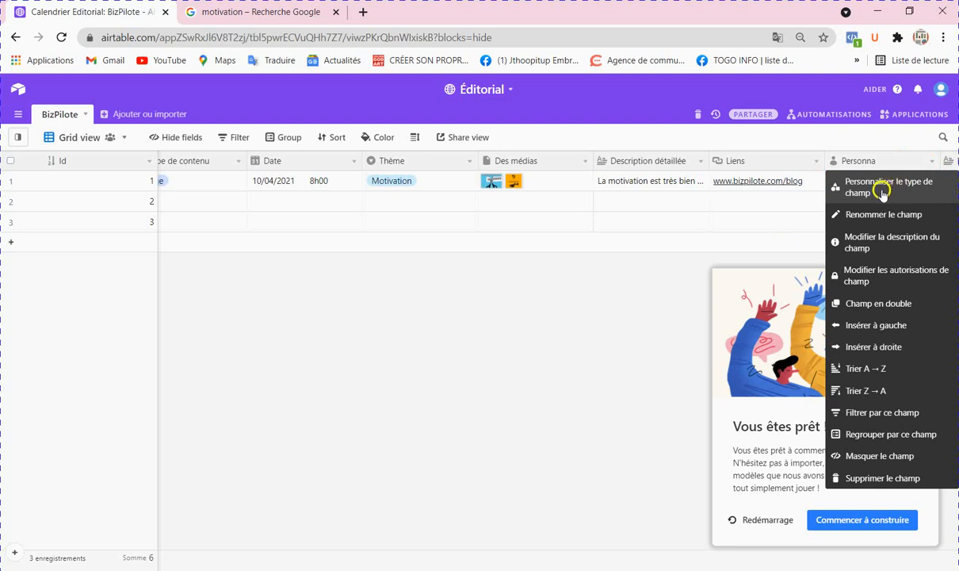
left_click(872, 188)
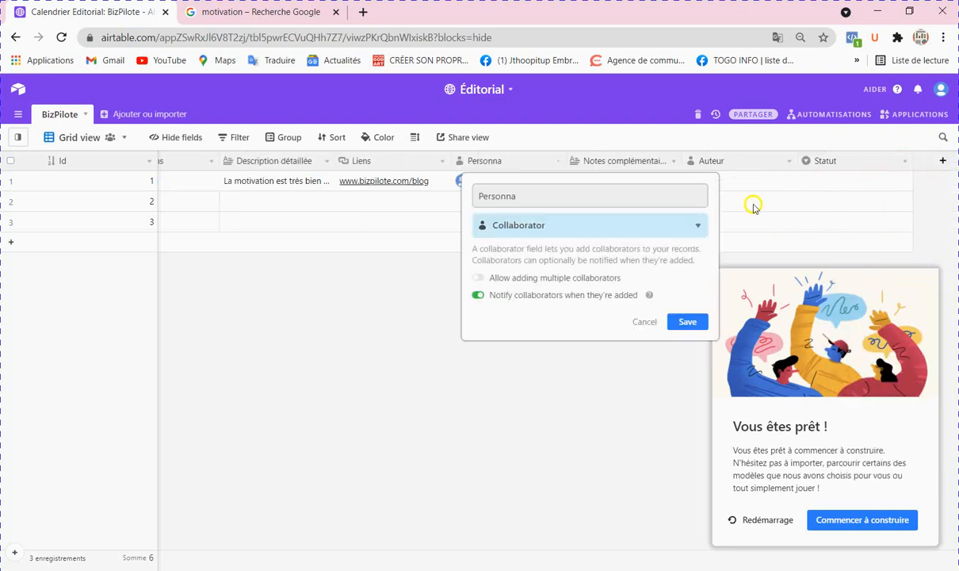
left_click(587, 229)
scroll(591, 286, "down", 4)
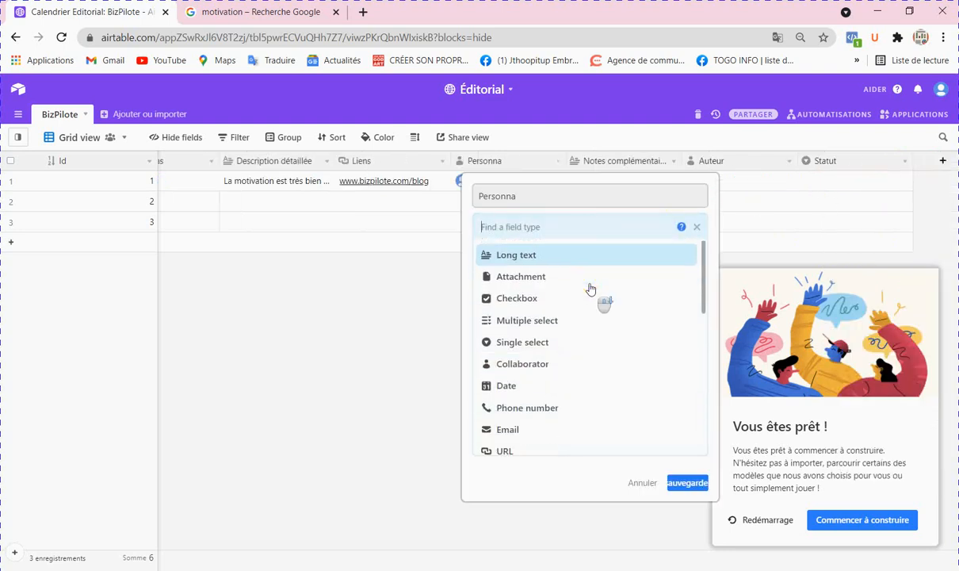
scroll(591, 290, "down", 6)
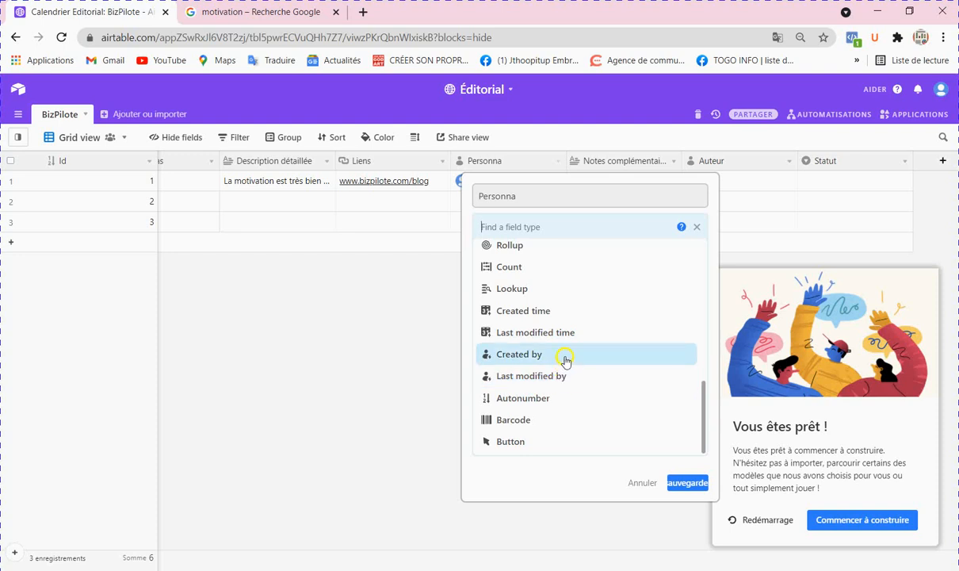
scroll(566, 356, "up", 3)
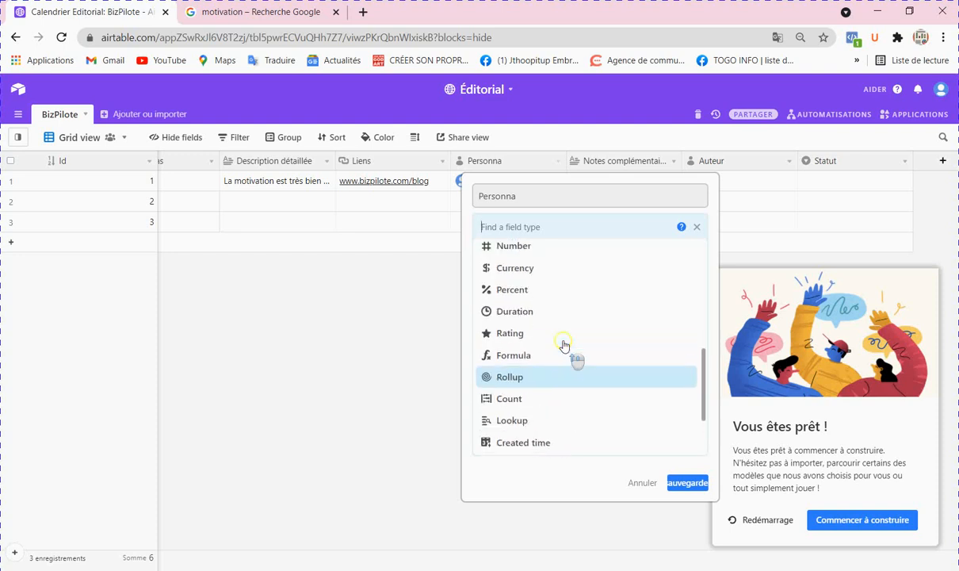
scroll(552, 346, "up", 1)
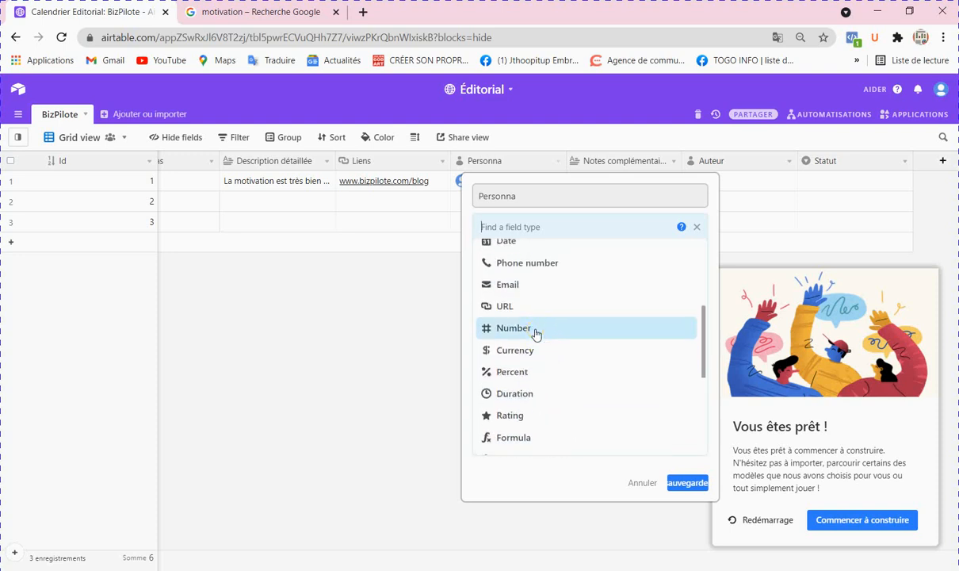
scroll(536, 334, "up", 1)
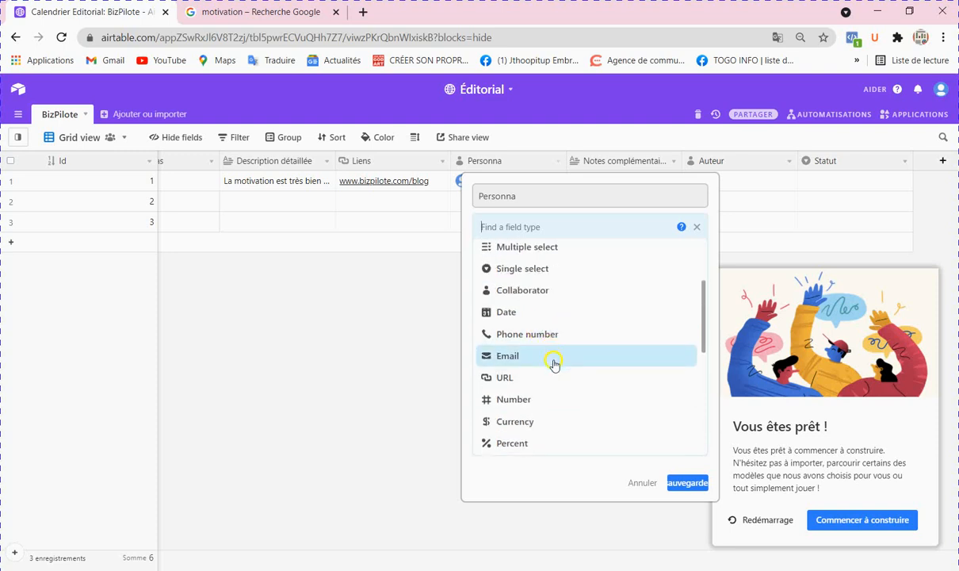
scroll(553, 357, "down", 1)
scroll(553, 350, "up", 2)
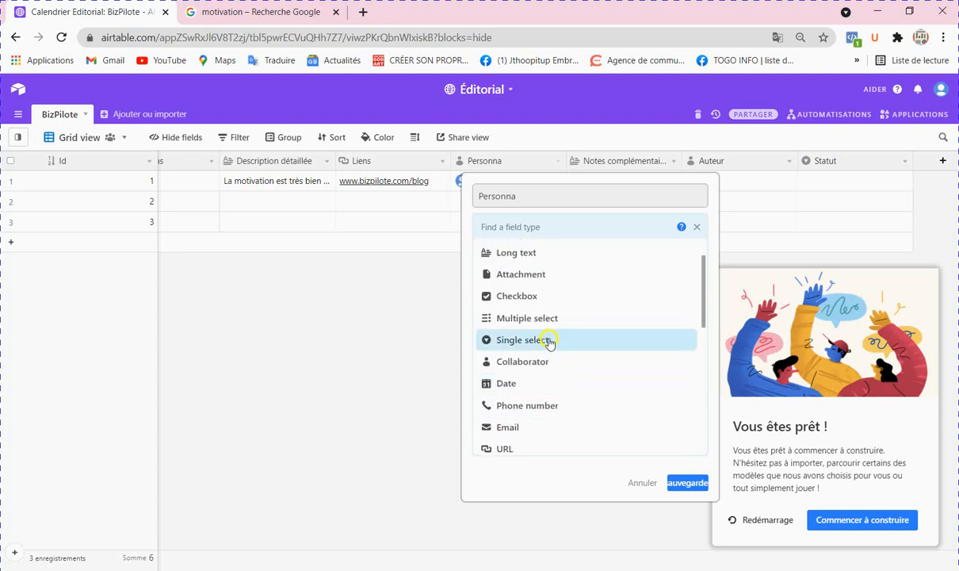
left_click(539, 318)
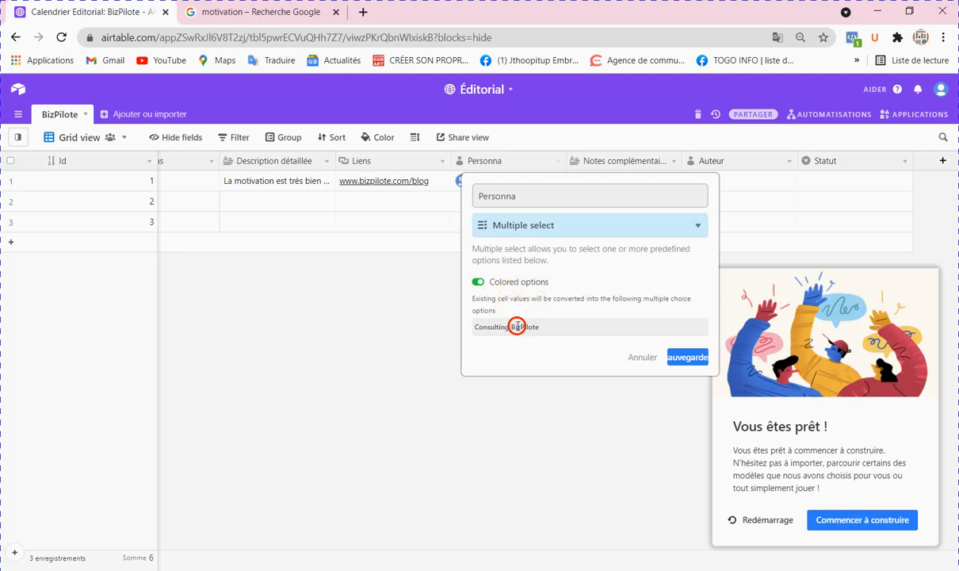
left_click(681, 357)
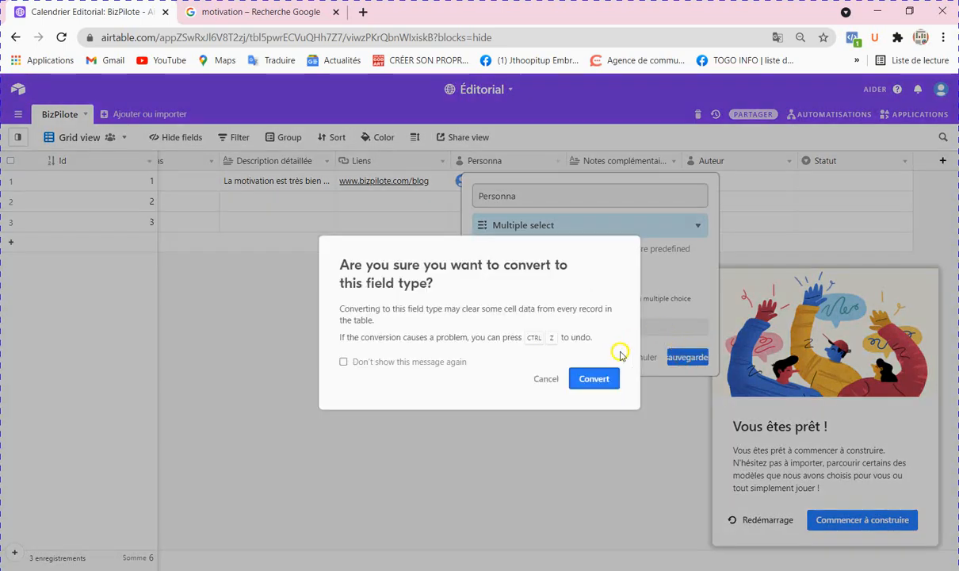
left_click(604, 374)
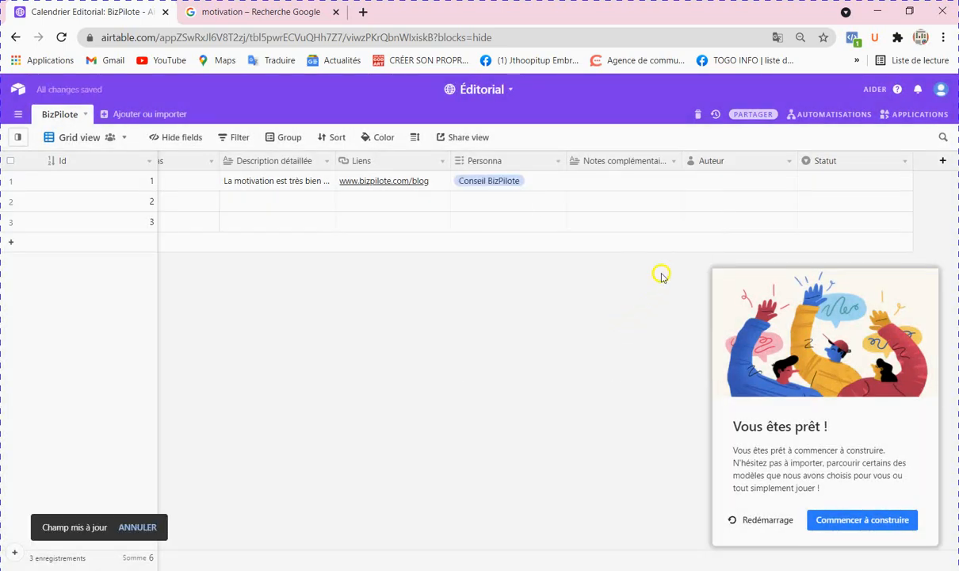
Add the two team members' names as further options of the Personna multiple-select field and save the field
left_click(558, 161)
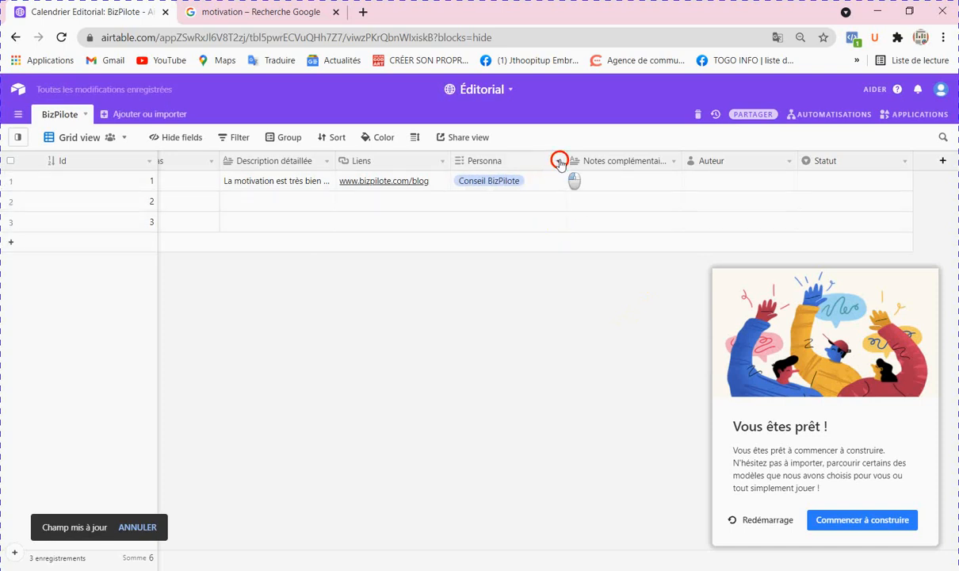
left_click(533, 183)
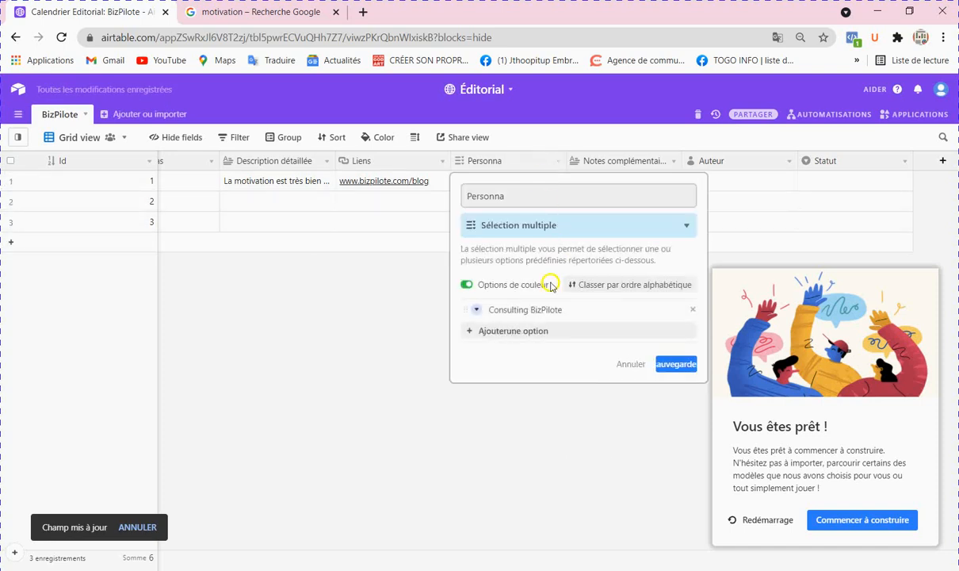
left_click(515, 331)
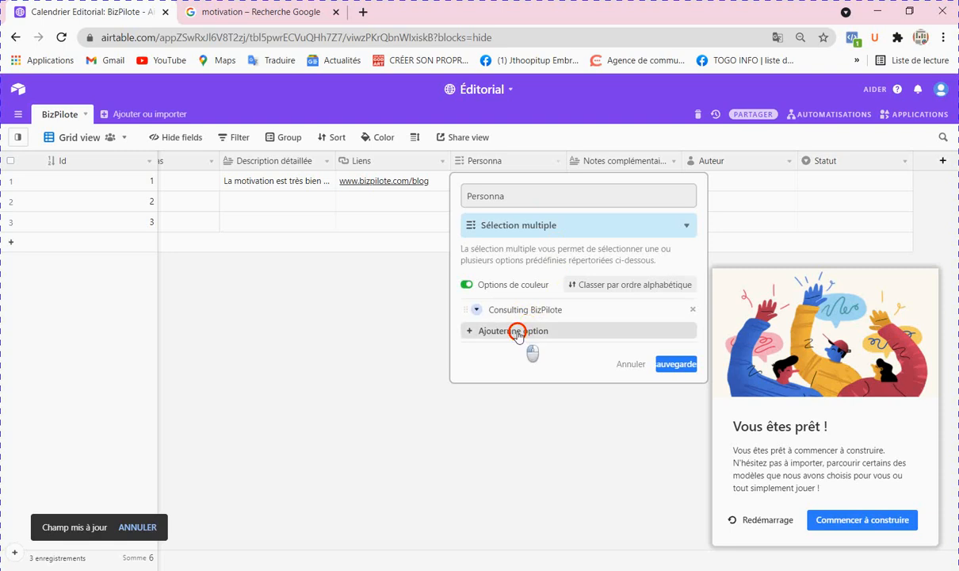
type("Dinvor")
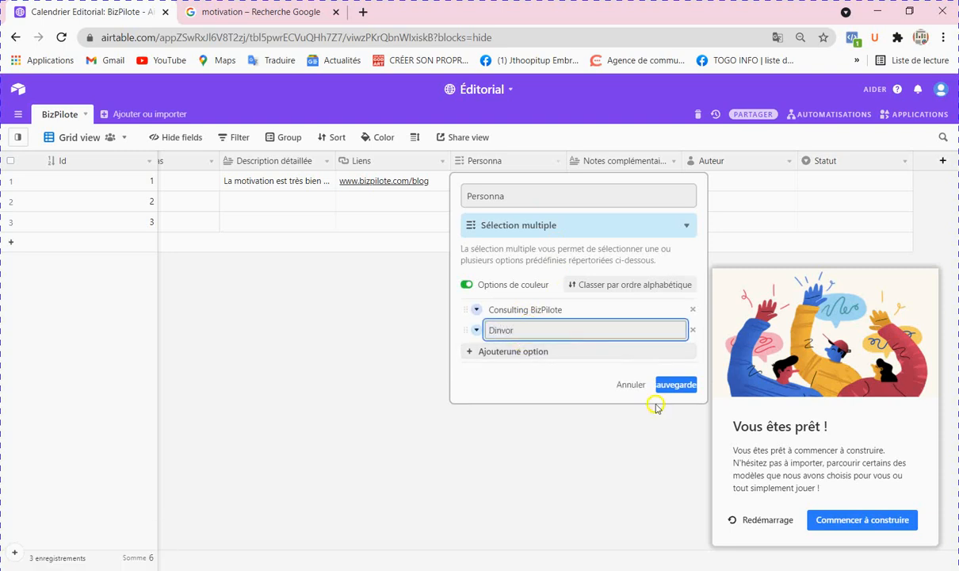
left_click(524, 369)
left_click(529, 357)
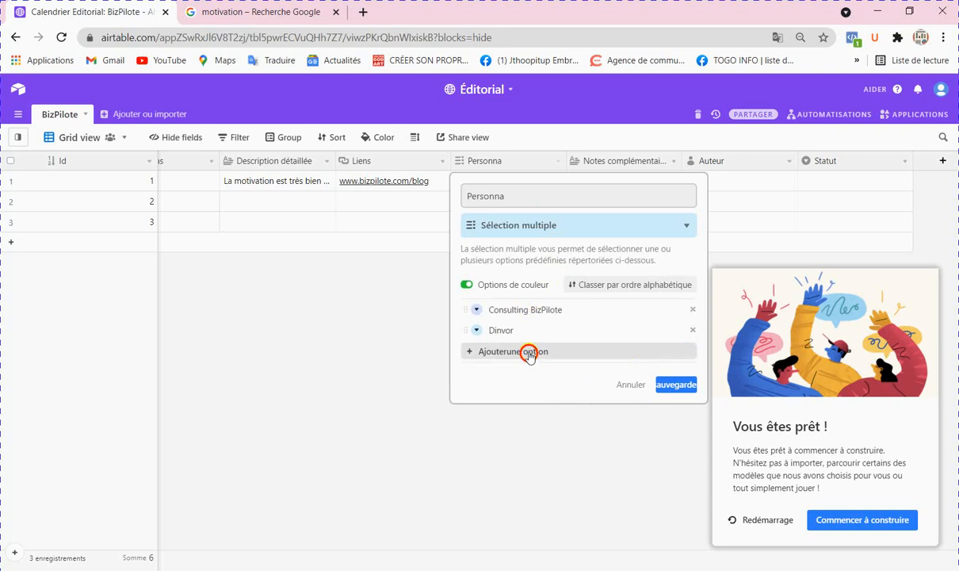
left_click(532, 354)
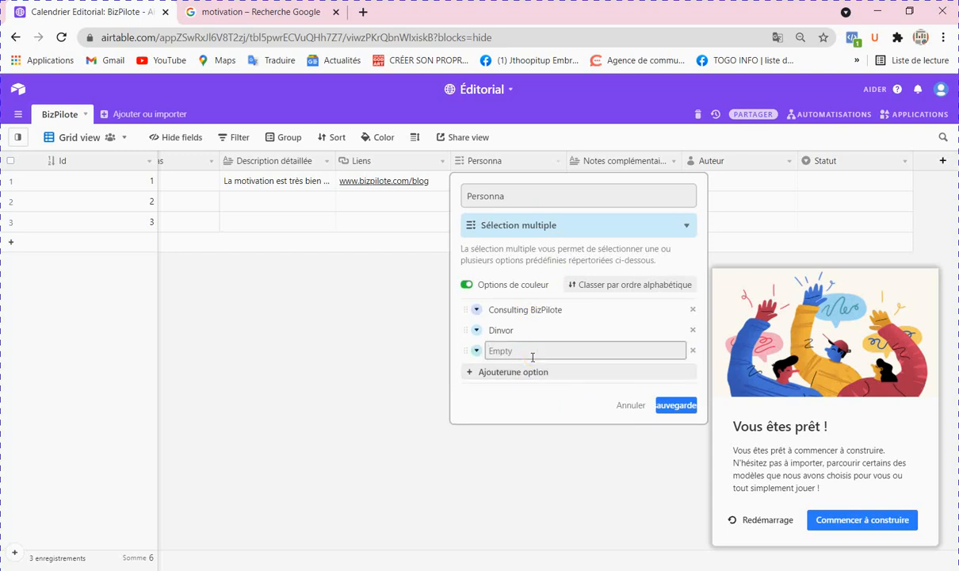
left_click(532, 357)
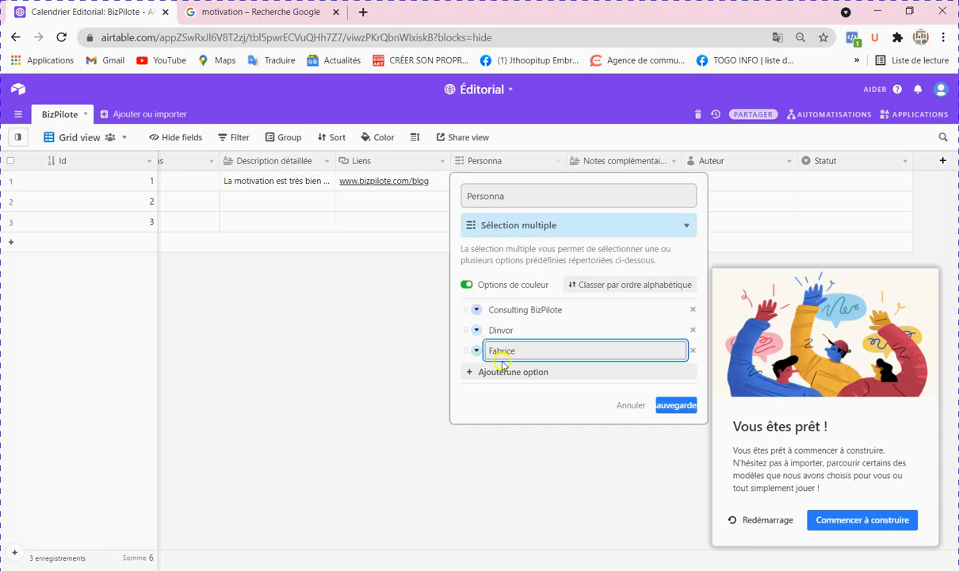
left_click(507, 371)
left_click(678, 429)
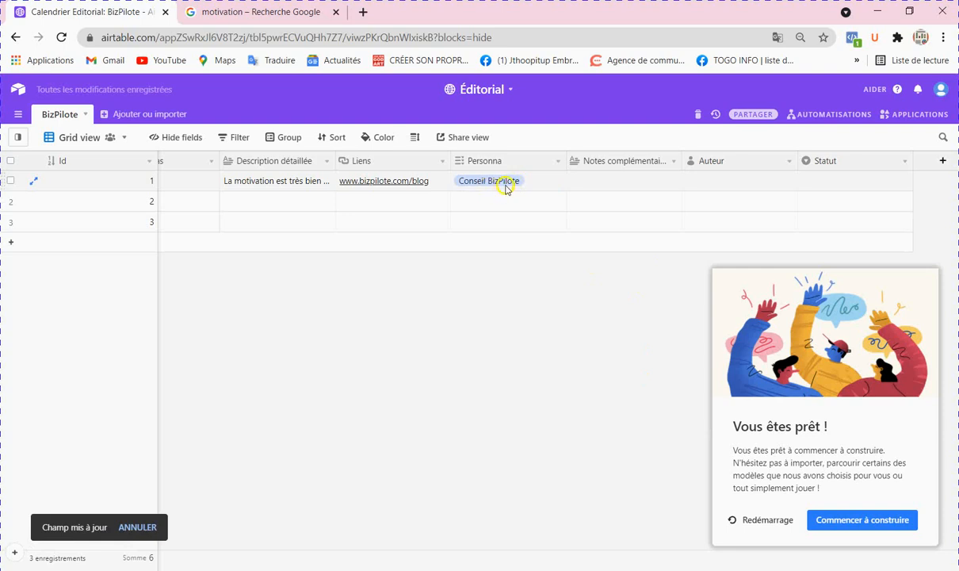
Add both new team-member options to record 1's Personna cell alongside Conseil BizPilote
double_click(506, 187)
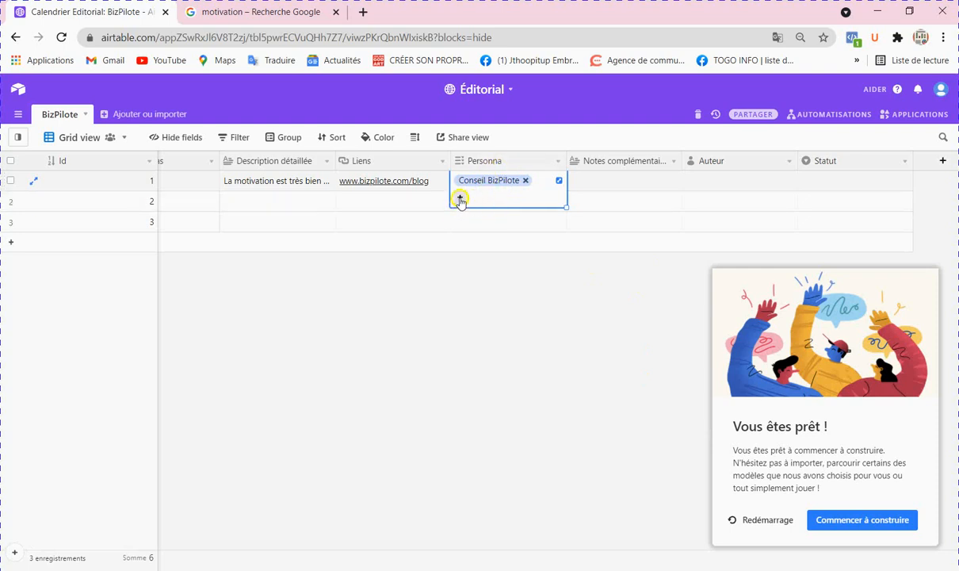
left_click_drag(460, 200, 508, 211)
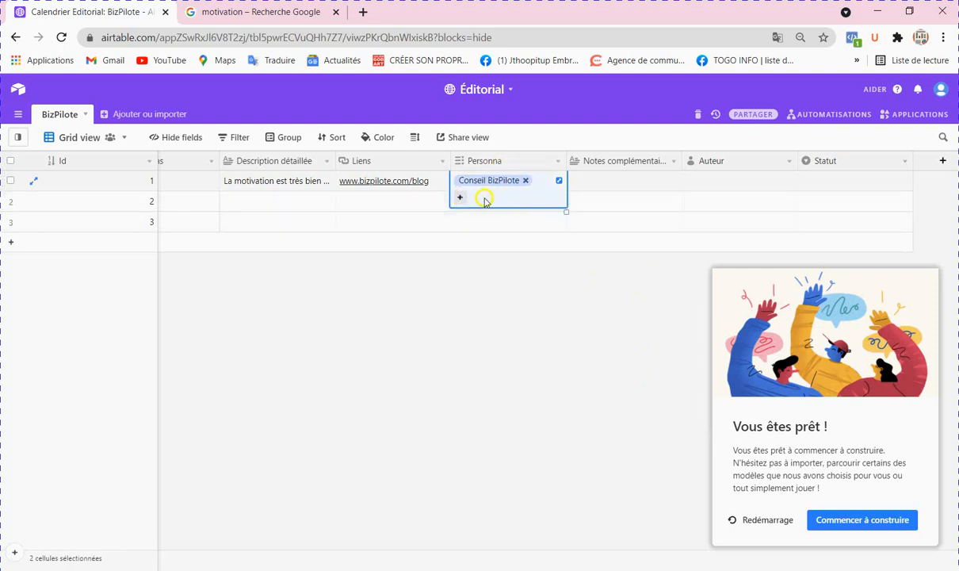
left_click(460, 201)
left_click(472, 238)
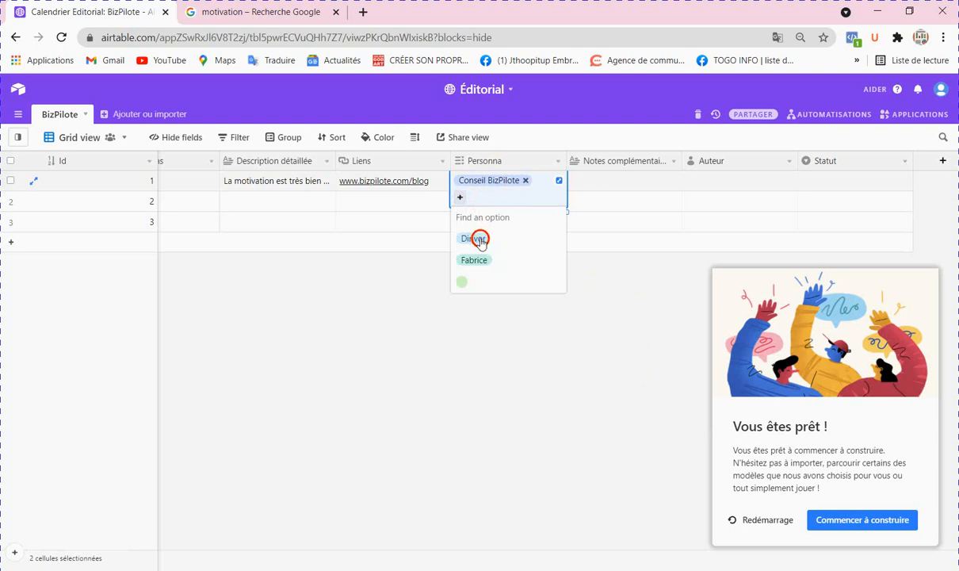
left_click(504, 198)
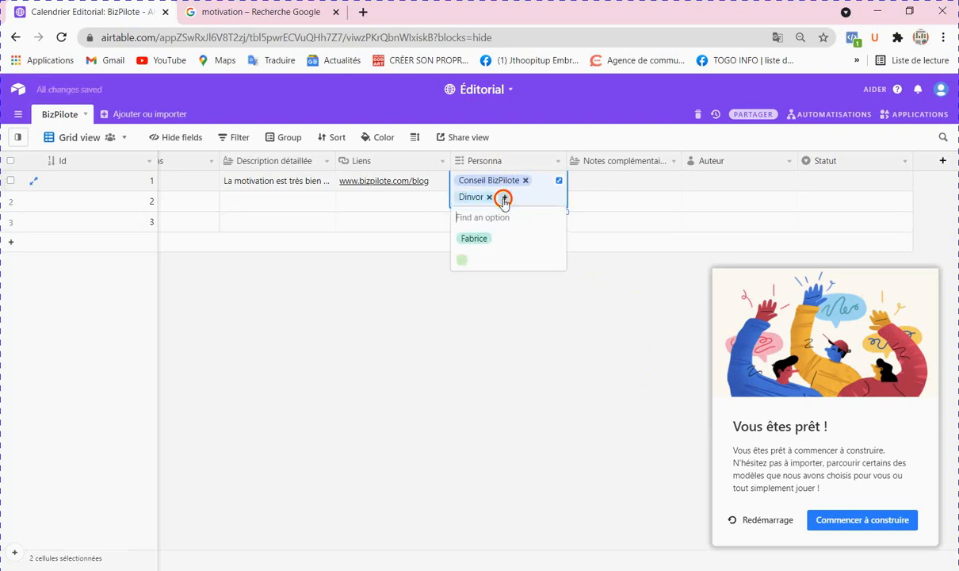
left_click(477, 240)
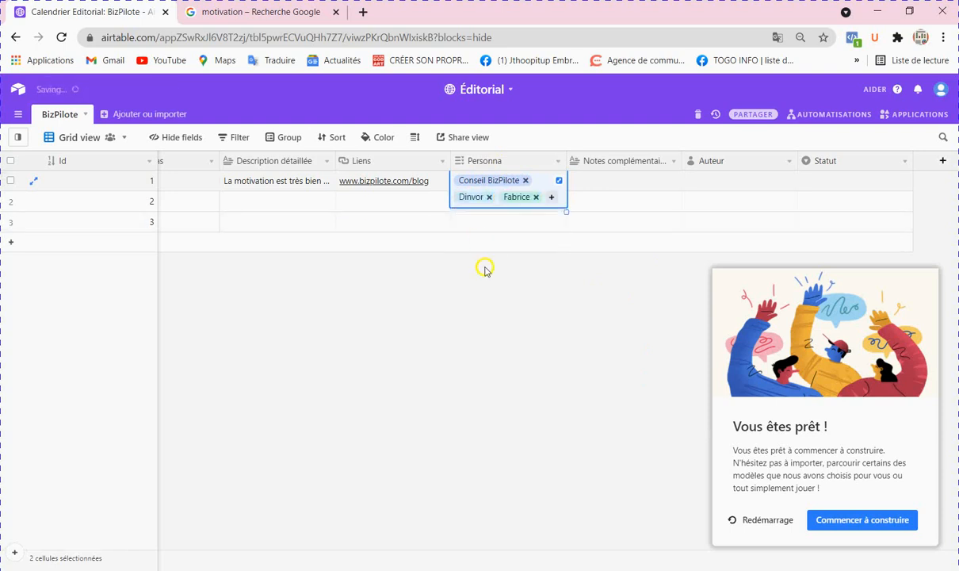
left_click(491, 335)
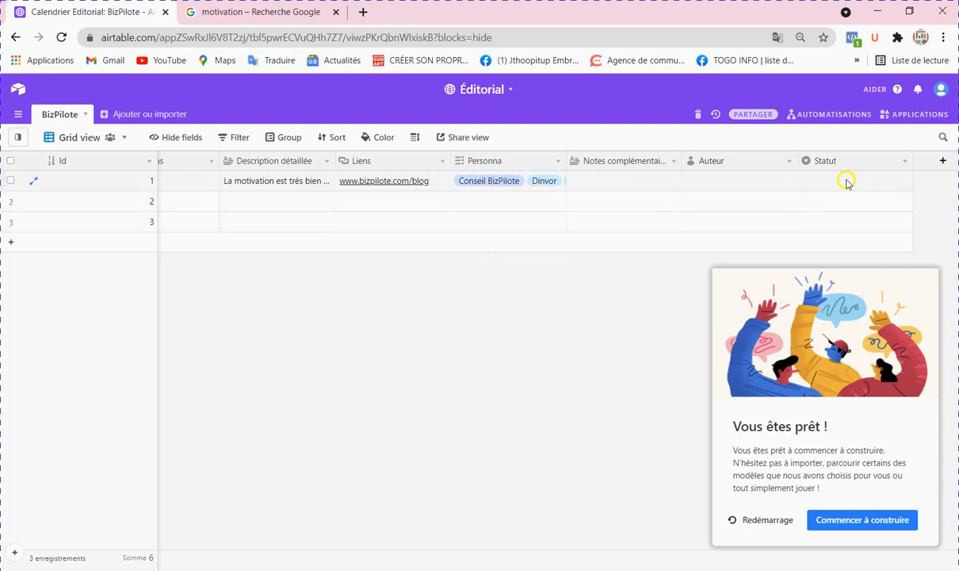
Start record 1's Notes complémentaires with a mention of Consulting BizPilote followed by "peux-tu vérifier l'info stp."
left_click(632, 185)
left_click(620, 188)
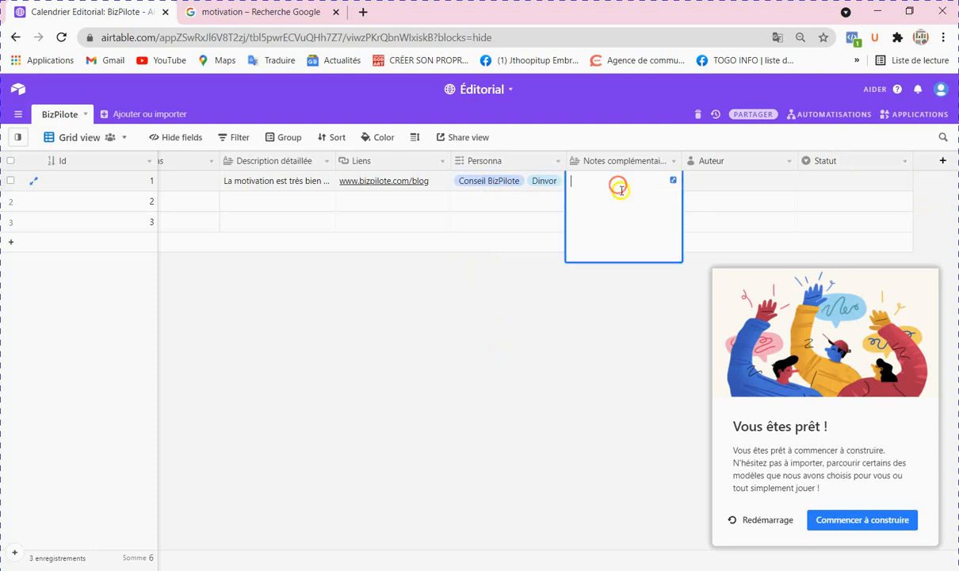
type("@in")
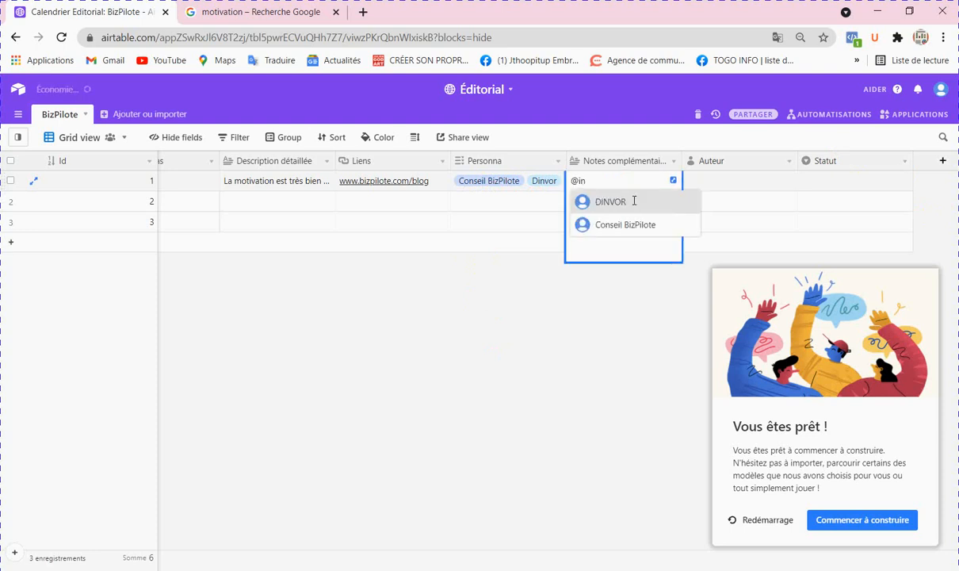
left_click(637, 229)
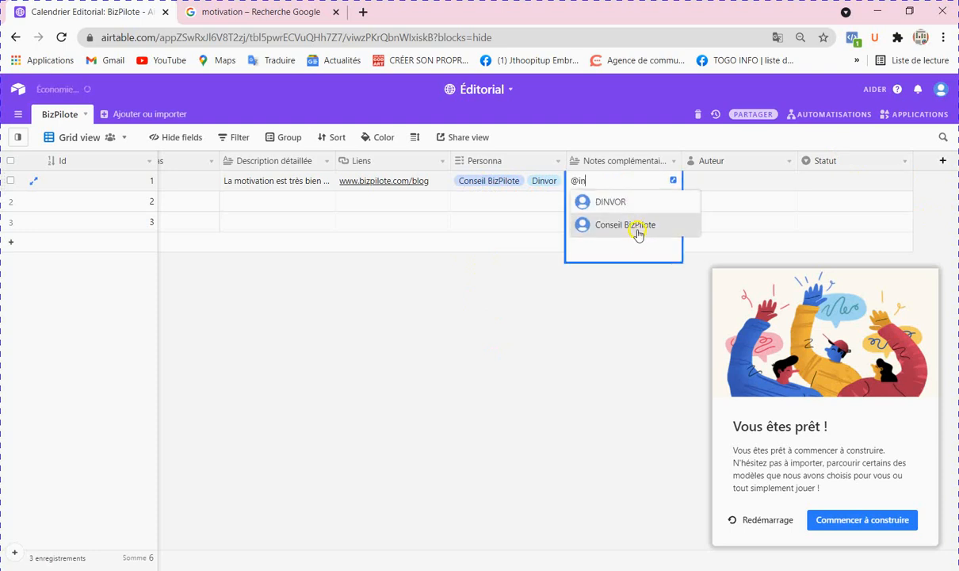
left_click(622, 225)
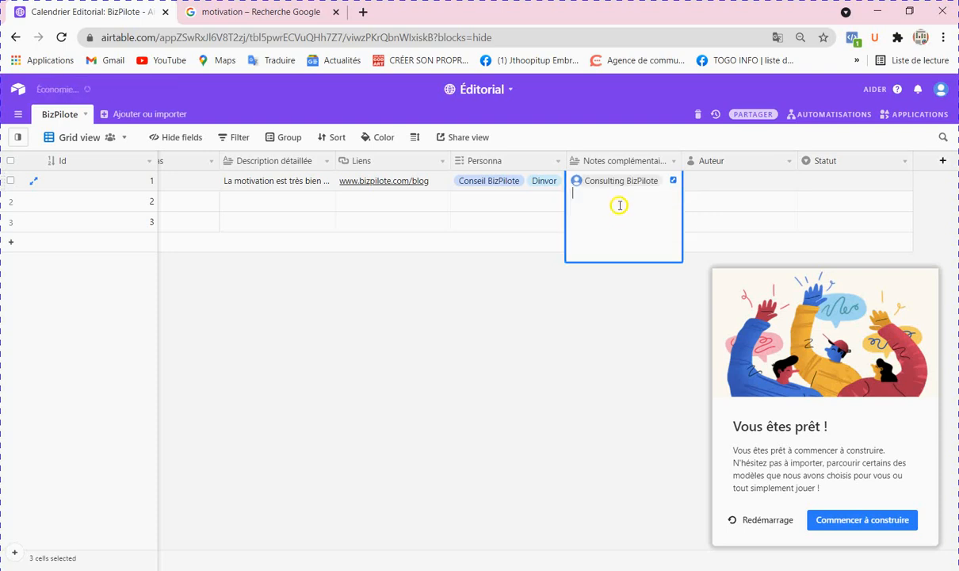
key("Return")
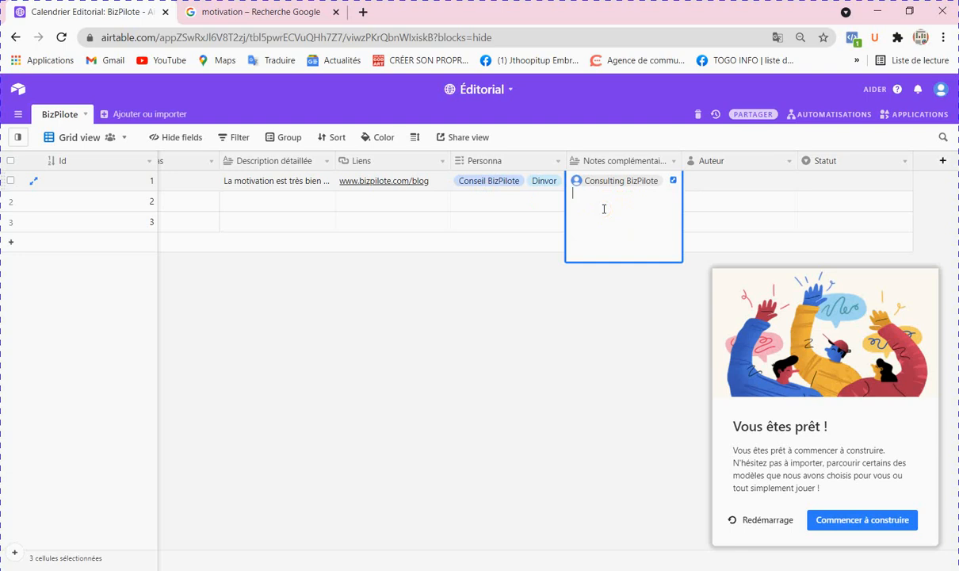
type("peux-tu vérifer l'info stp.")
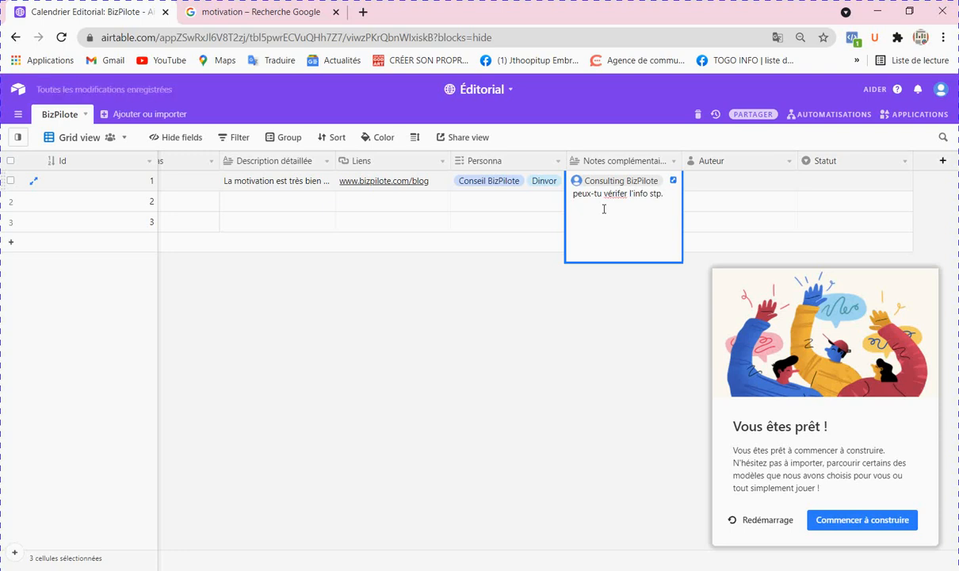
Add a separate paragraph to the note mentioning the other collaborator, followed by "moi je trouve que c'est parfait"
type("@")
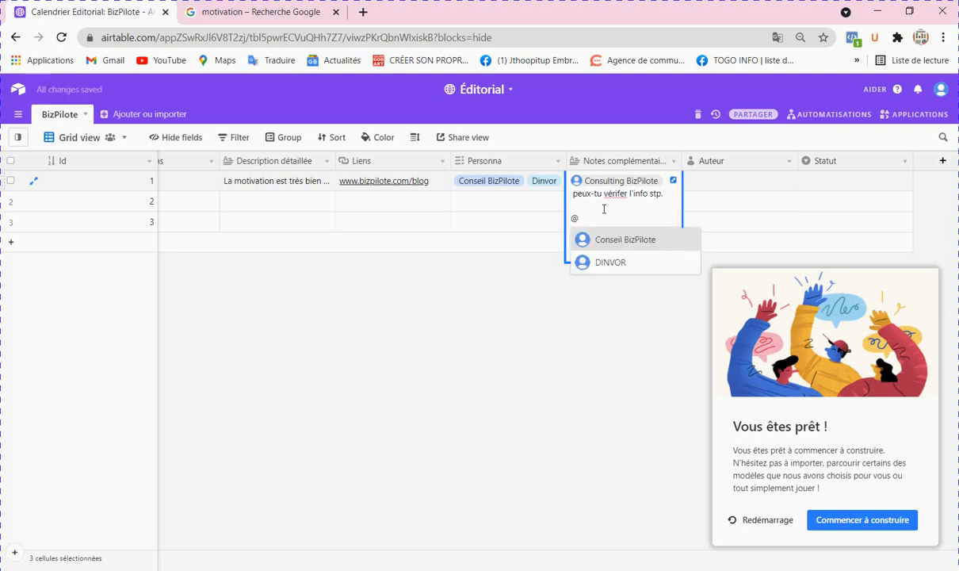
left_click(607, 263)
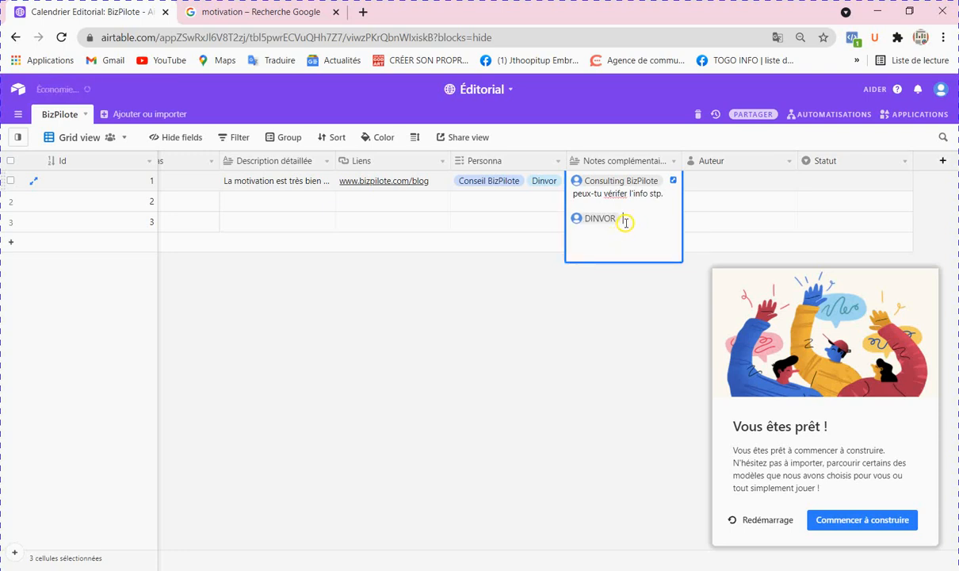
type("moi je trouve que c'est parfait")
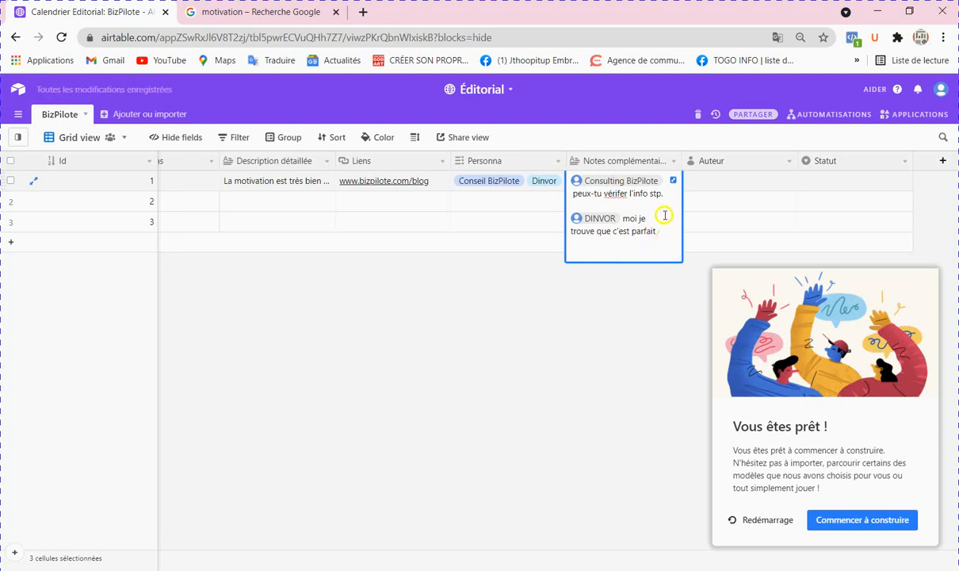
left_click(652, 299)
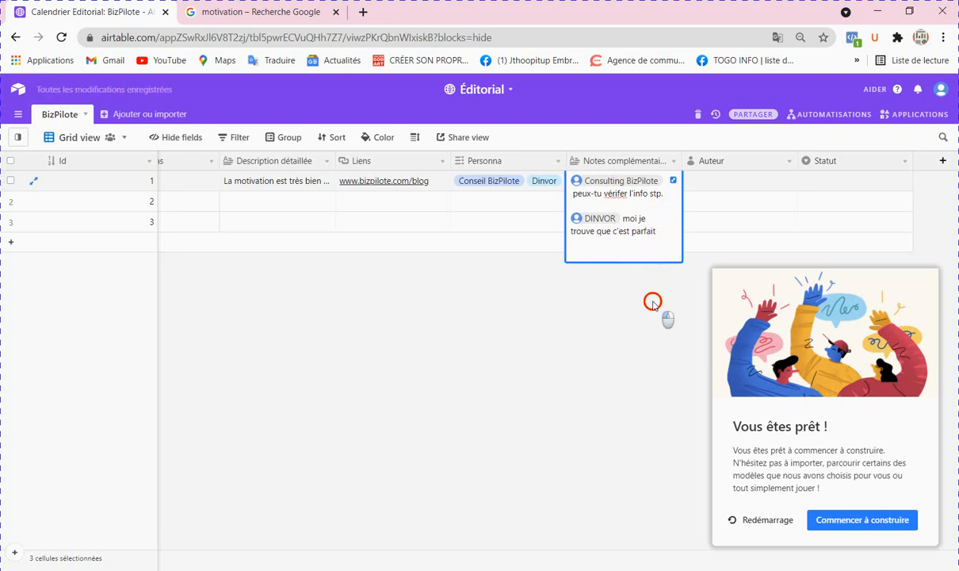
Expand record 1's additional notes to read the full text, then close the expanded view
left_click(626, 184)
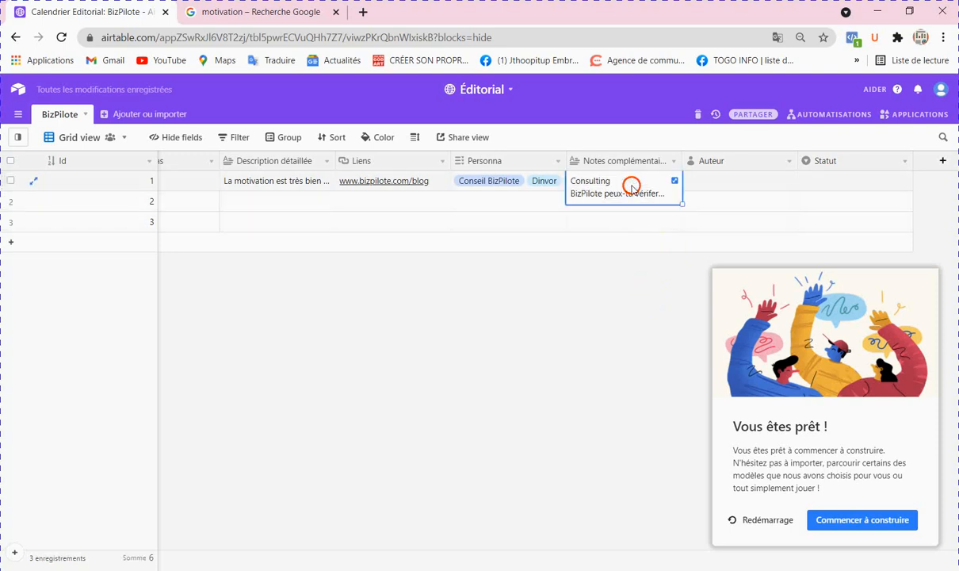
left_click(673, 182)
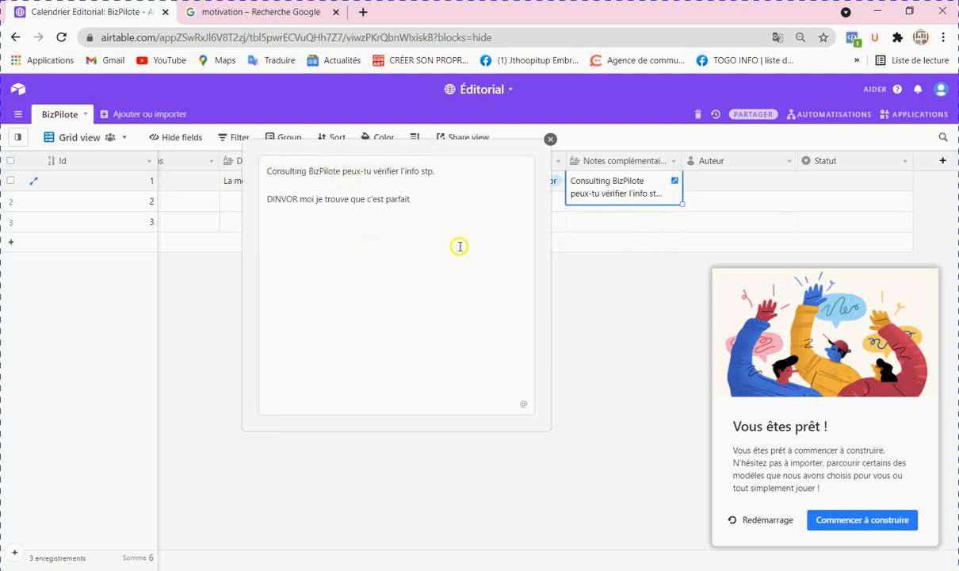
left_click(609, 325)
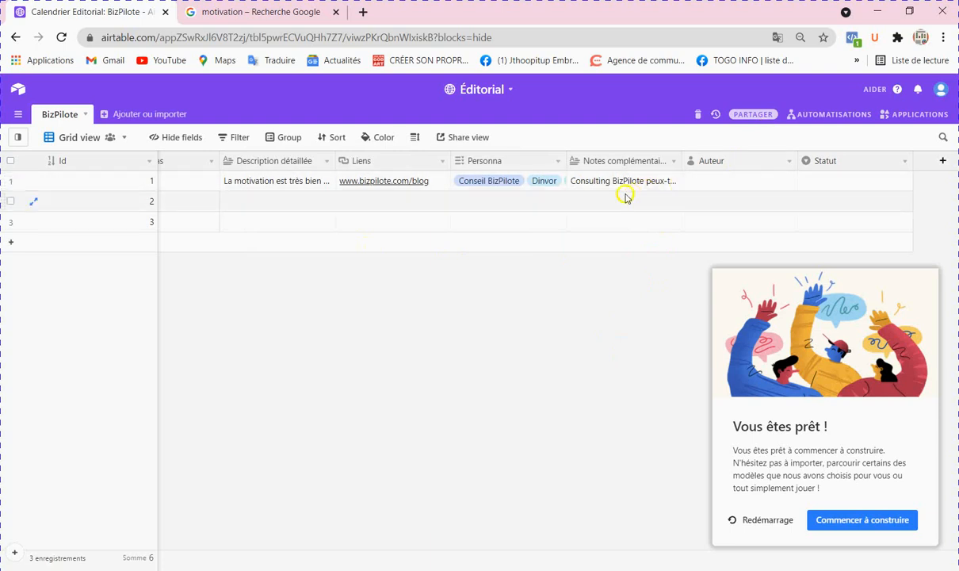
left_click(789, 161)
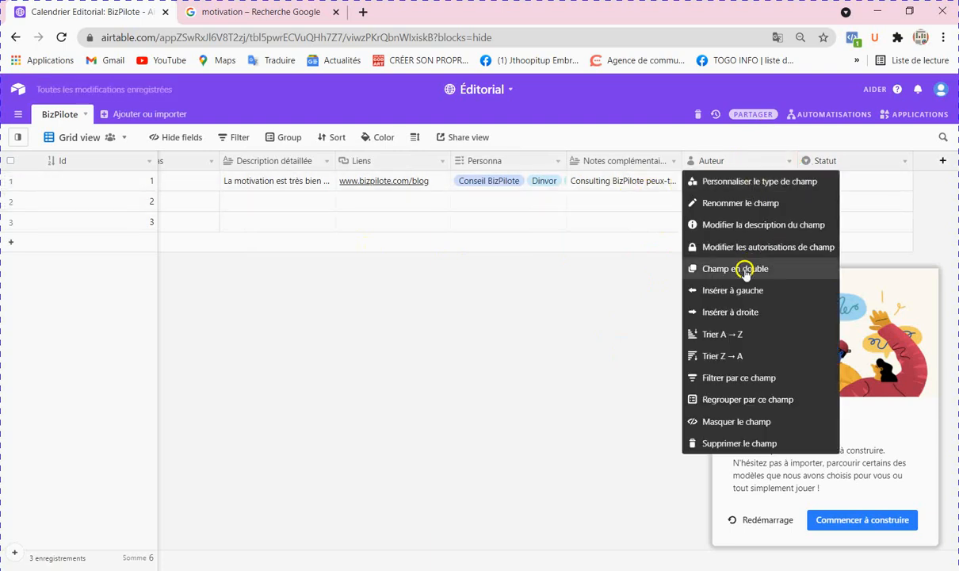
left_click(767, 160)
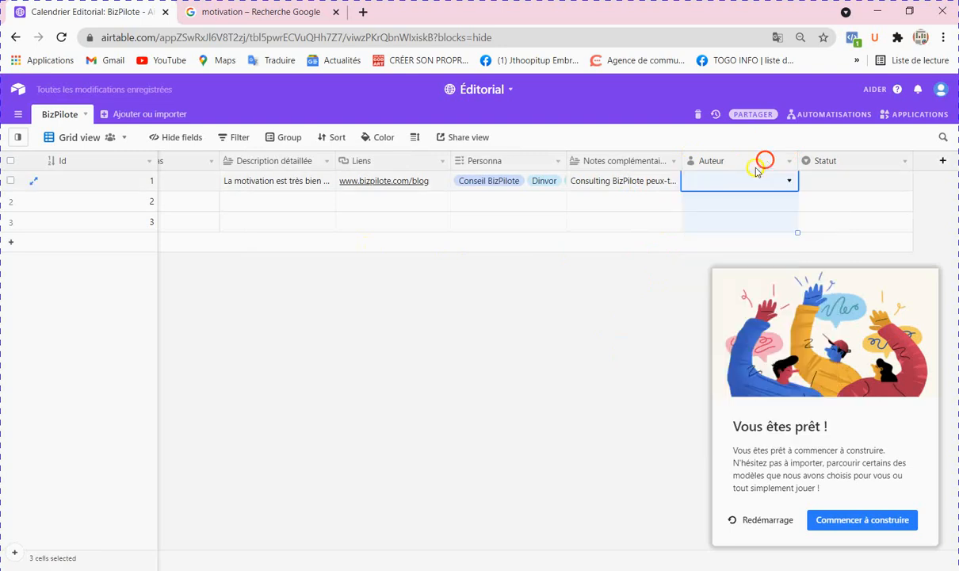
left_click(716, 184)
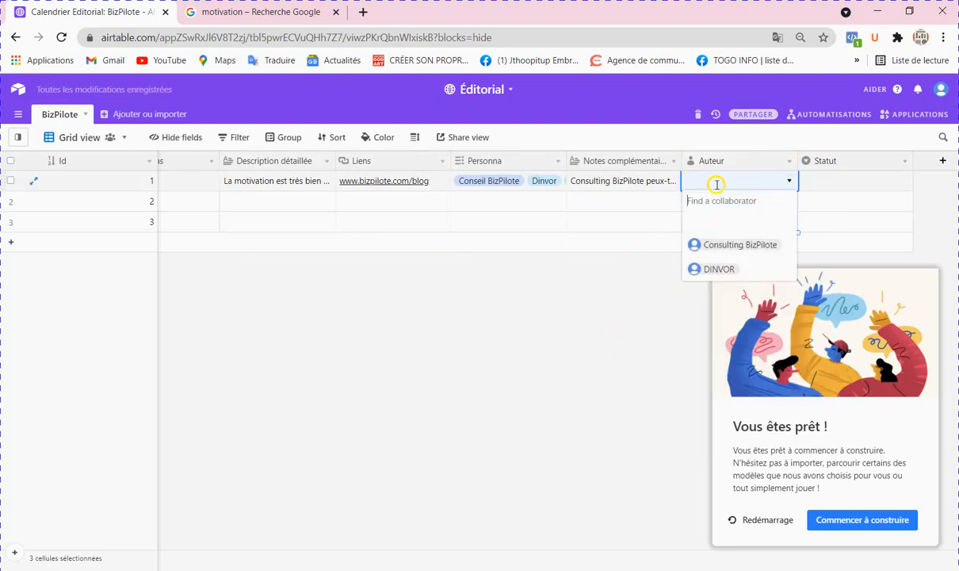
left_click(671, 343)
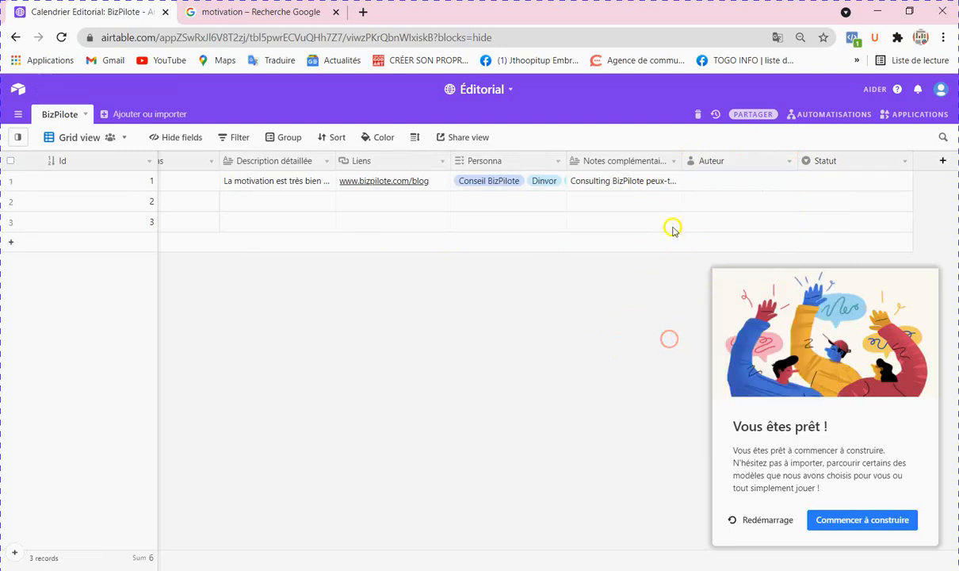
Convert the Auteur field from Collaborator to the Created by type and save the field
left_click(790, 163)
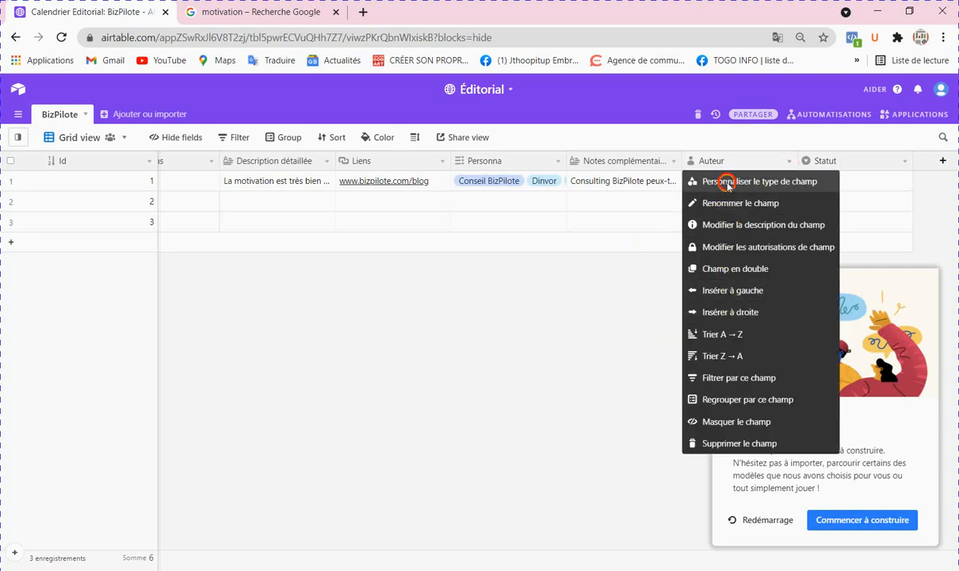
left_click(727, 183)
left_click(600, 230)
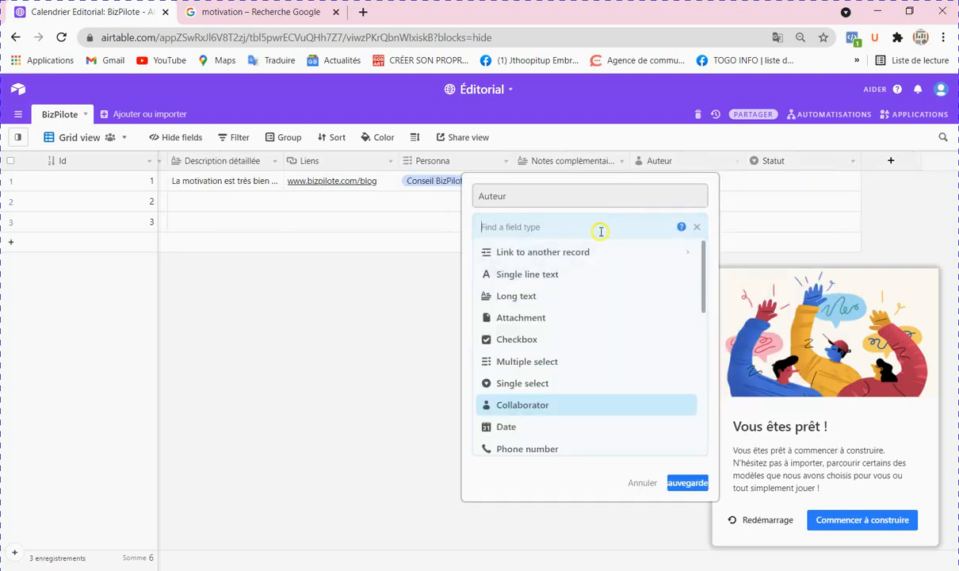
scroll(588, 291, "down", 4)
scroll(588, 291, "down", 3)
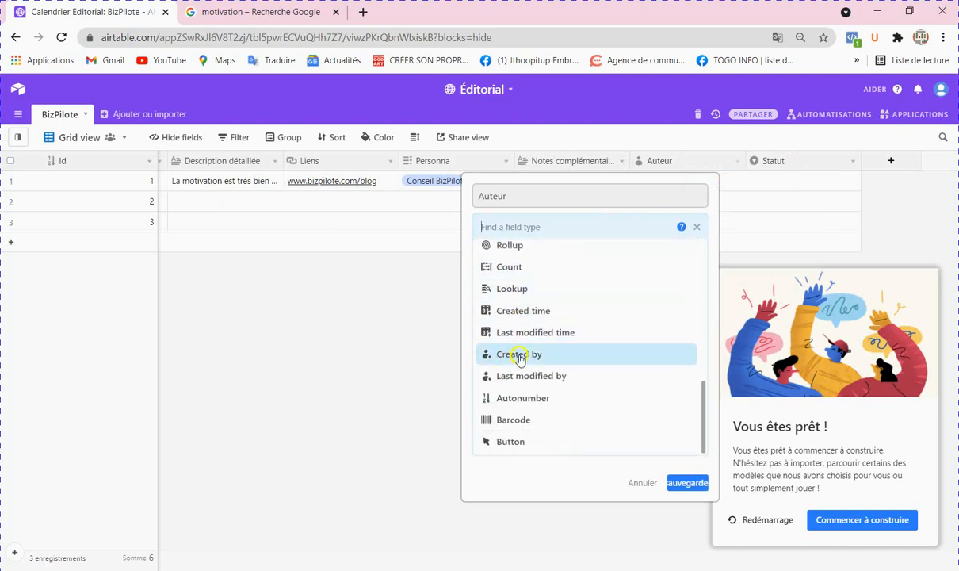
left_click(521, 361)
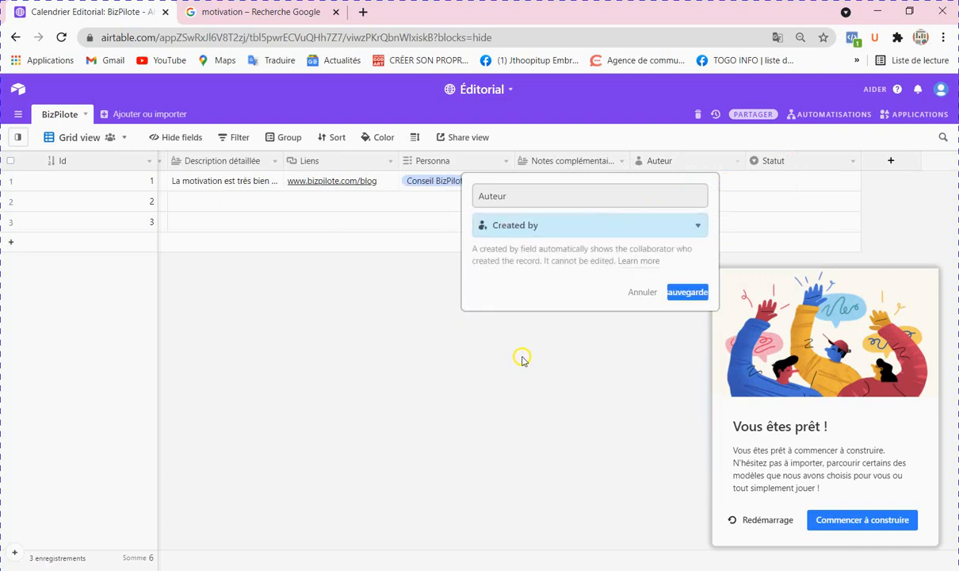
left_click(676, 293)
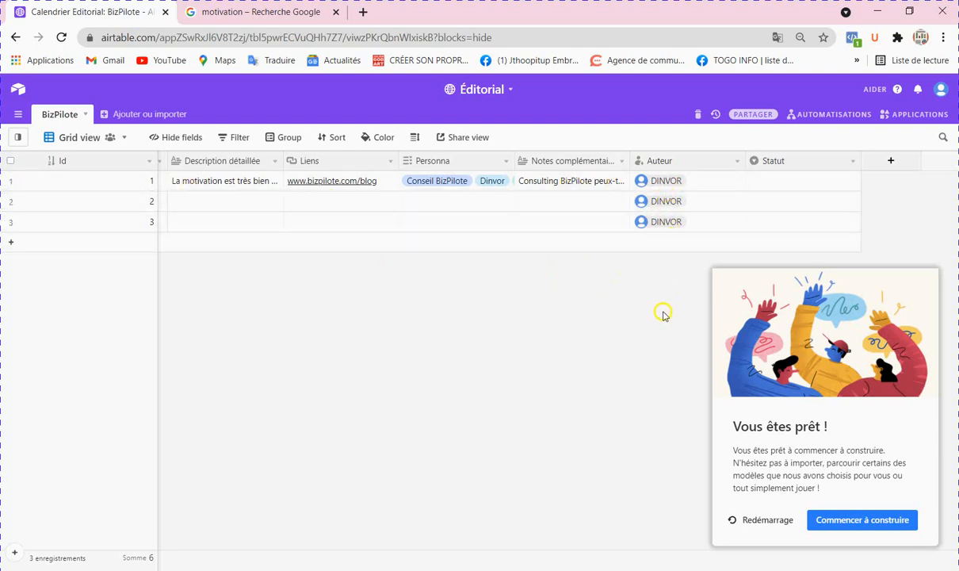
left_click(668, 180)
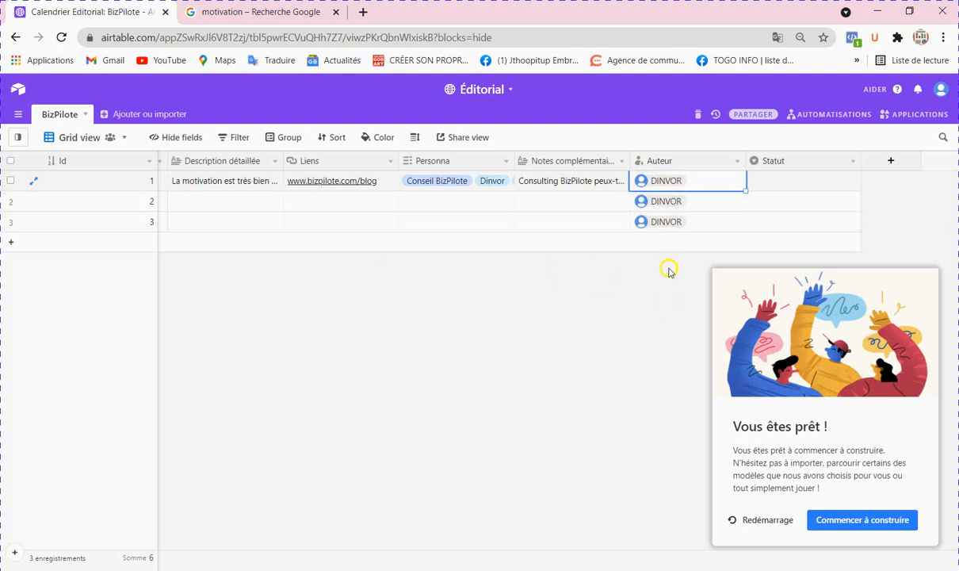
left_click(659, 290)
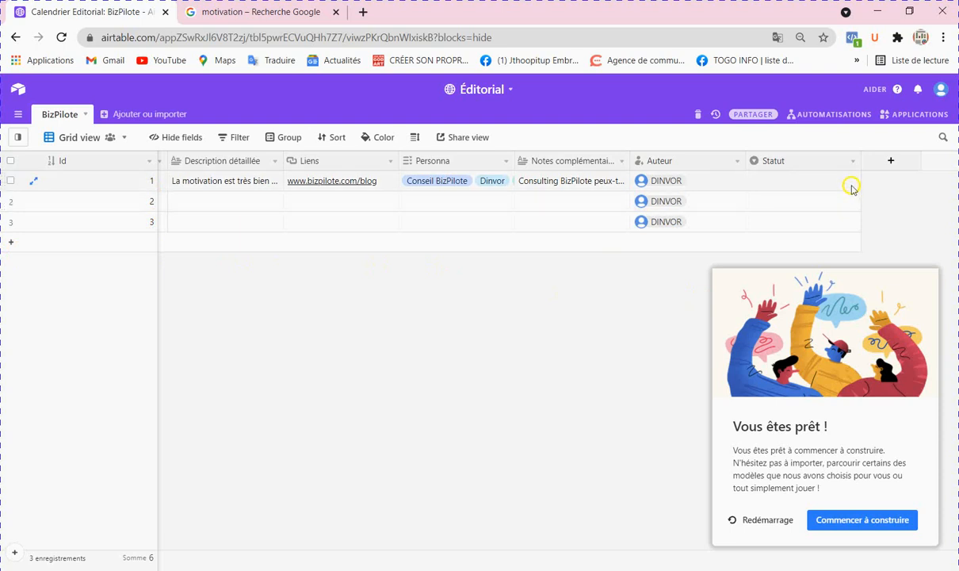
Set the Statut of record 1 to Pour la révision
left_click(744, 184)
left_click(773, 181)
left_click(854, 181)
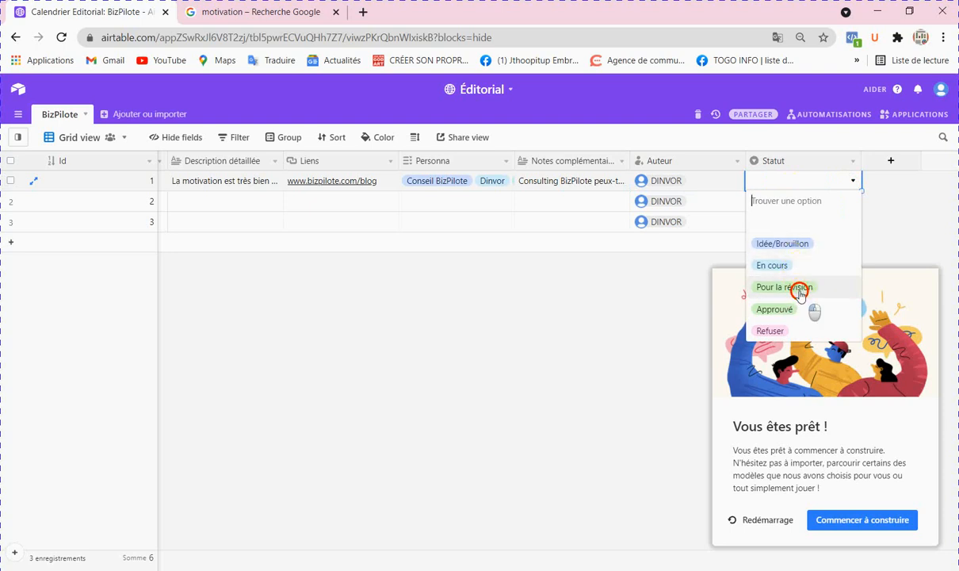
left_click(771, 289)
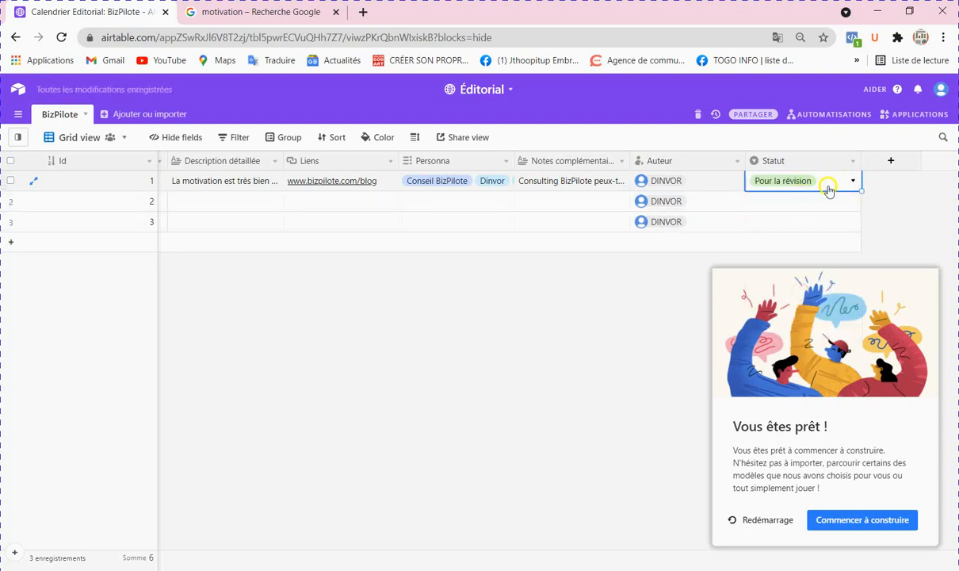
Try the other Statut options on record 1, choosing Approuvé and then Refusé
left_click(853, 182)
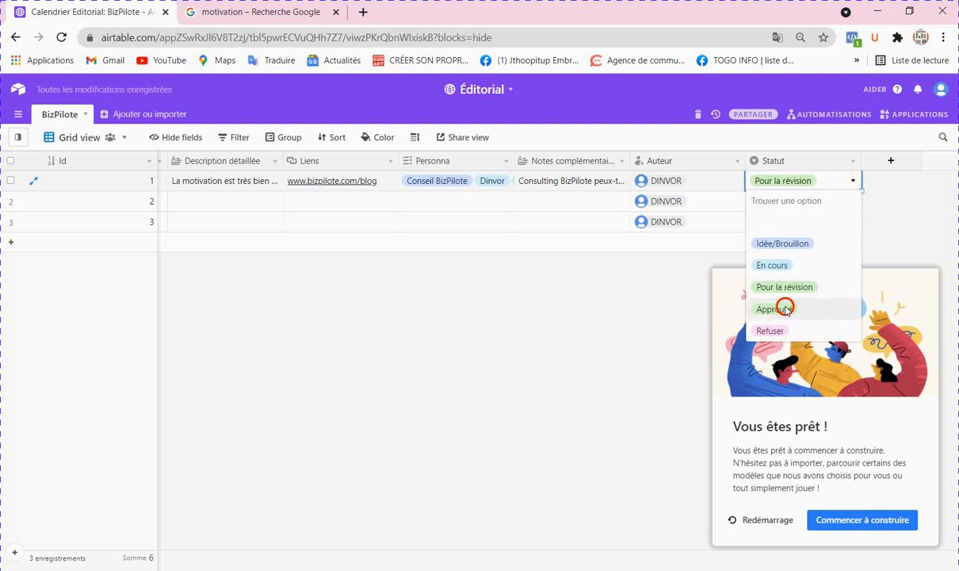
left_click(785, 310)
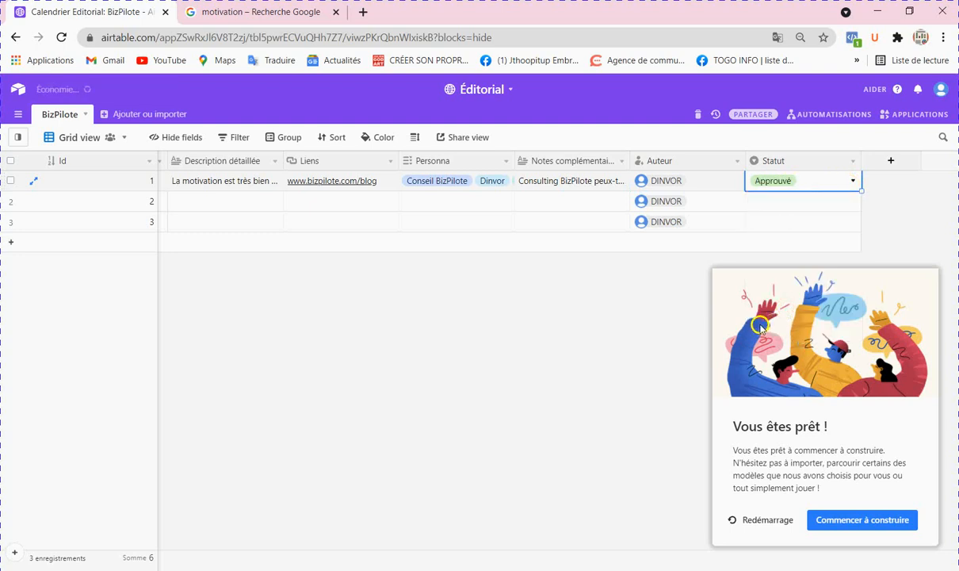
left_click(854, 182)
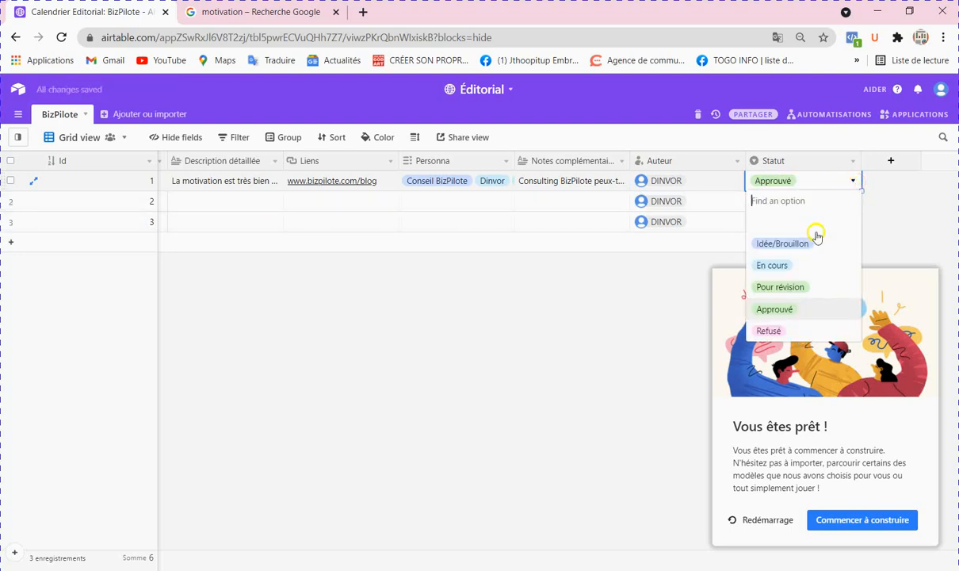
left_click(781, 331)
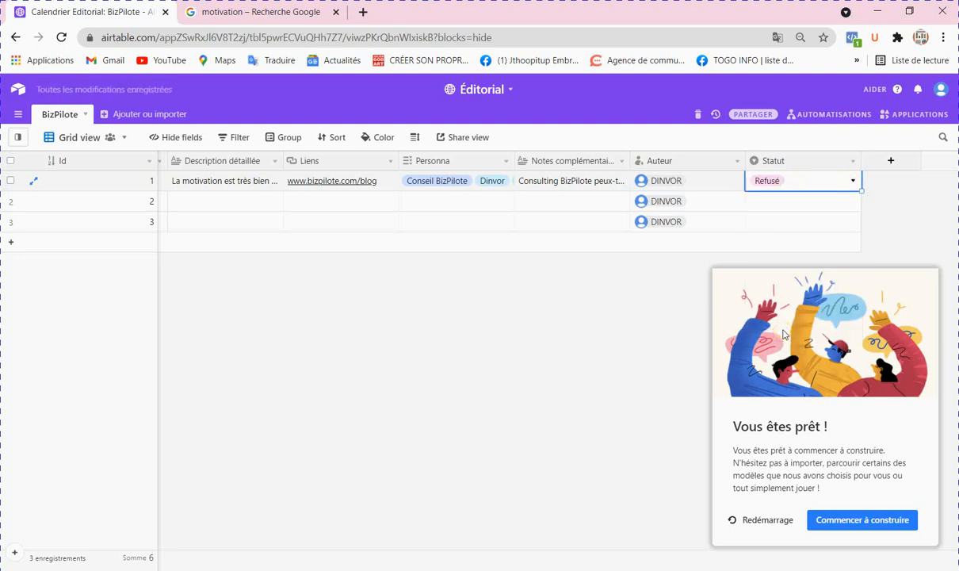
Set record 1's Statut back to Pour révision and leave the cell
left_click(852, 181)
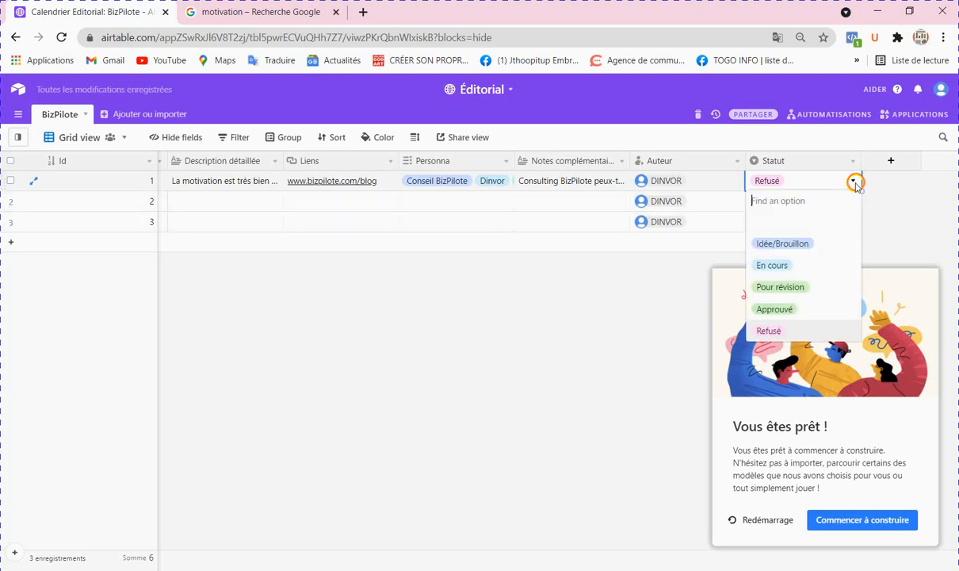
left_click(797, 286)
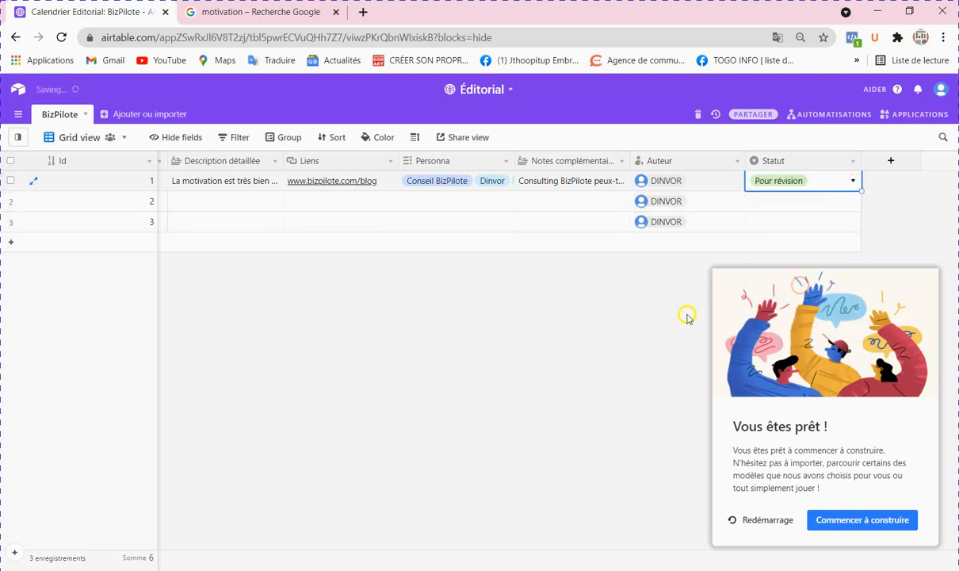
left_click(663, 325)
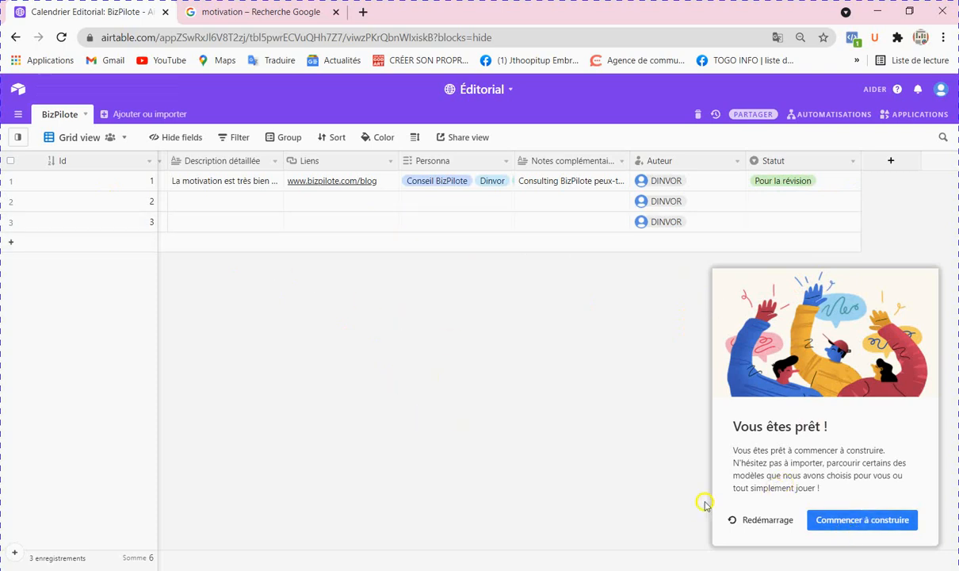
Dismiss the "Vous êtes prêt !" onboarding card covering part of the grid
left_click(850, 525)
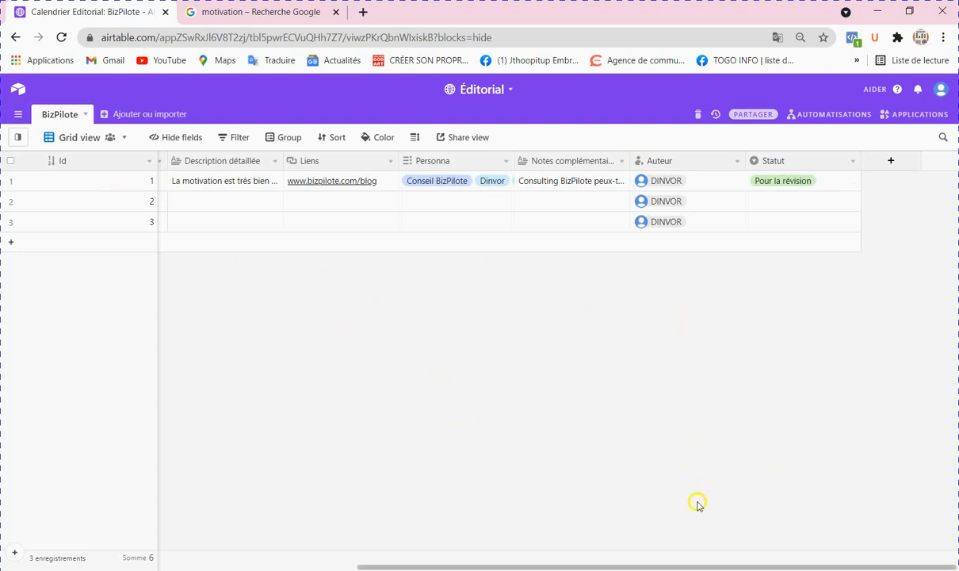
left_click_drag(696, 563, 670, 567)
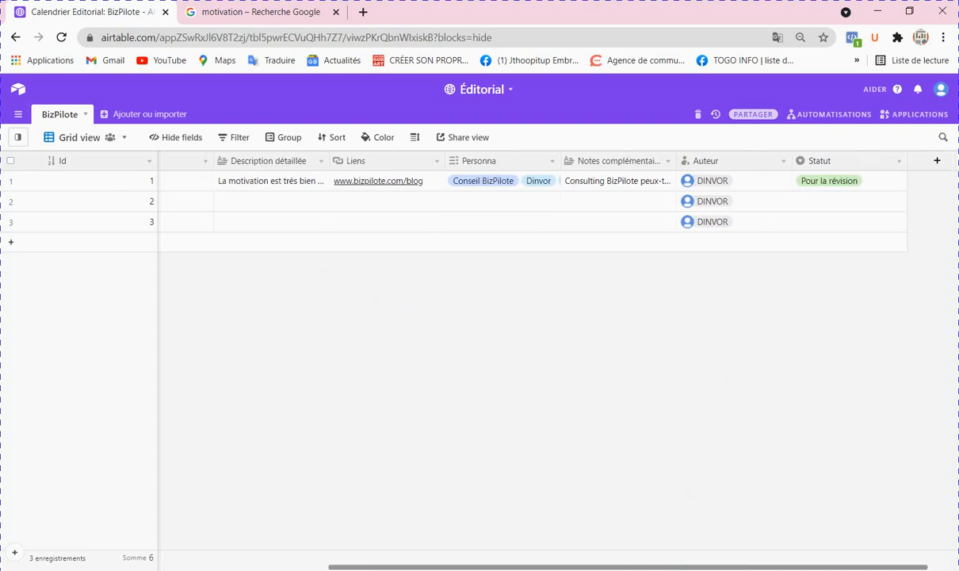
Set the Réseaux Sociaux of record 2 to Instagram
scroll(635, 182, "left", 10)
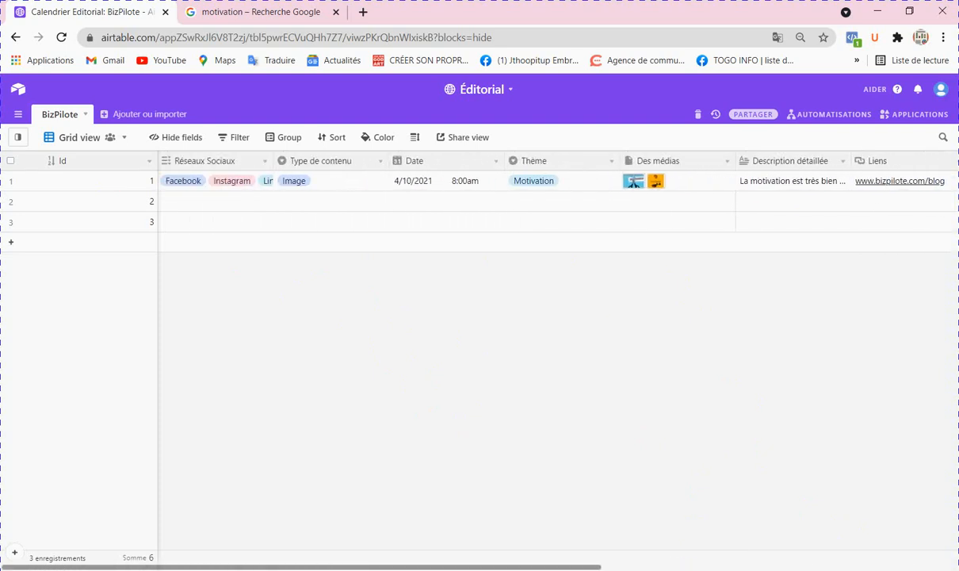
left_click_drag(582, 565, 16, 495)
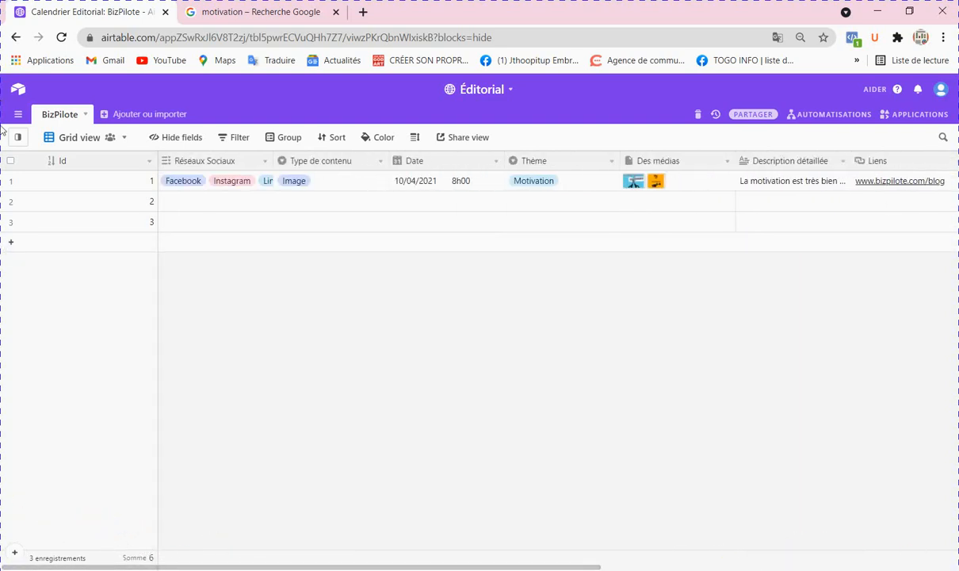
mouse_move(18, 138)
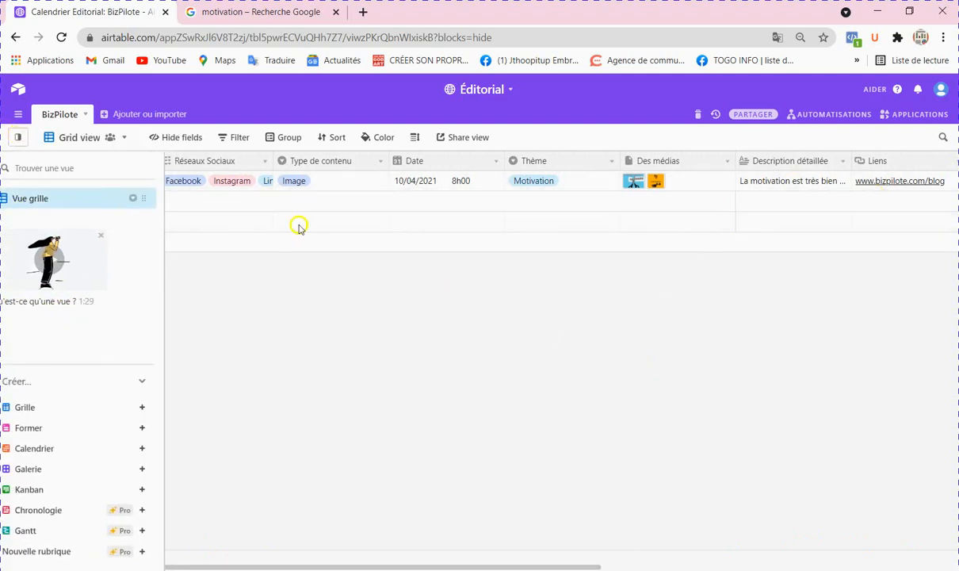
left_click(189, 200)
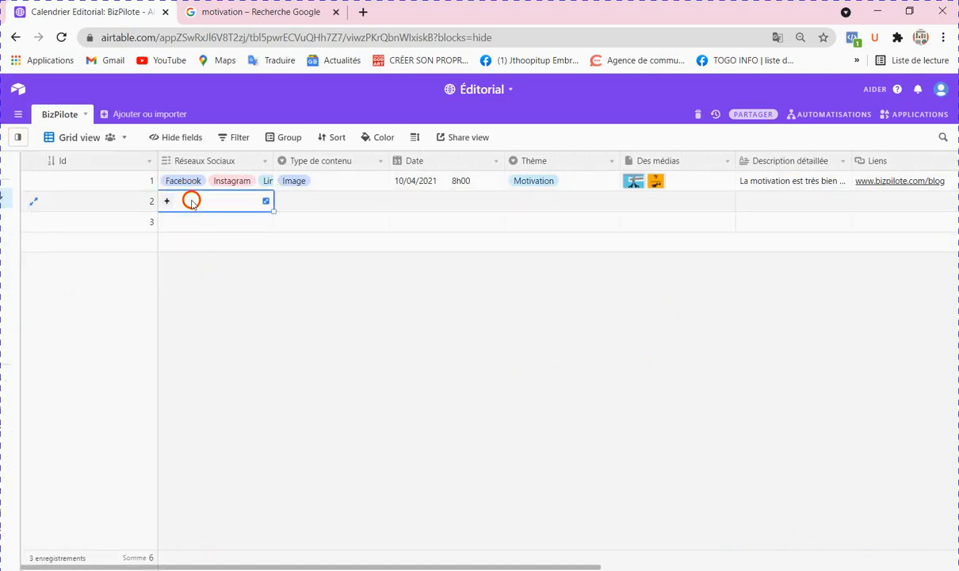
left_click(261, 202)
left_click(206, 204)
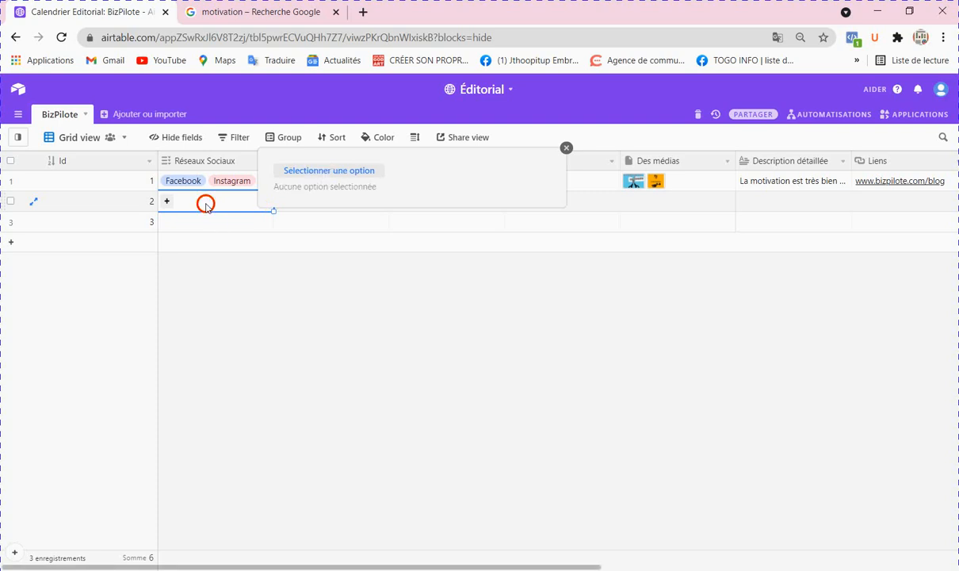
left_click(168, 203)
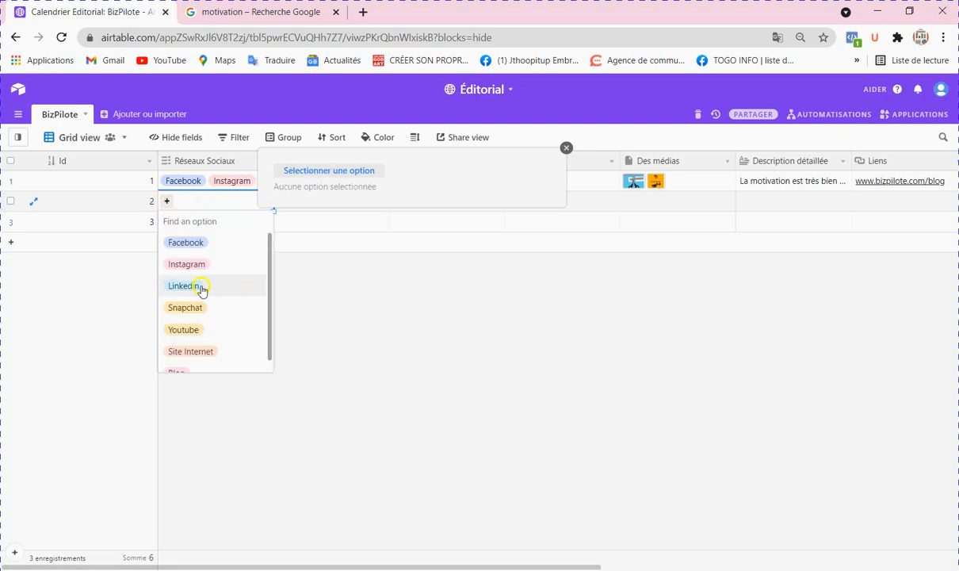
left_click(187, 266)
left_click(449, 343)
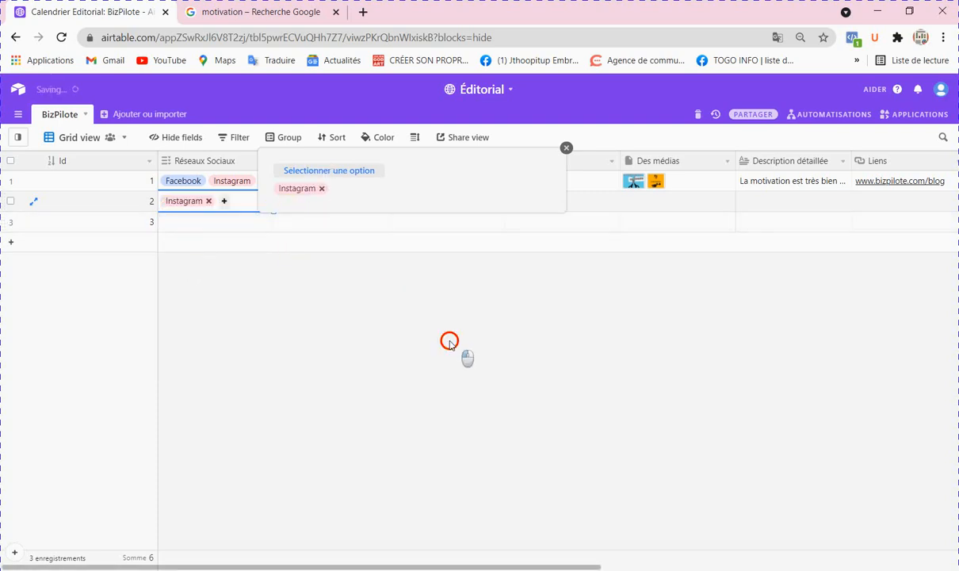
Choose Texte as the Type de contenu for record 2
left_click(304, 202)
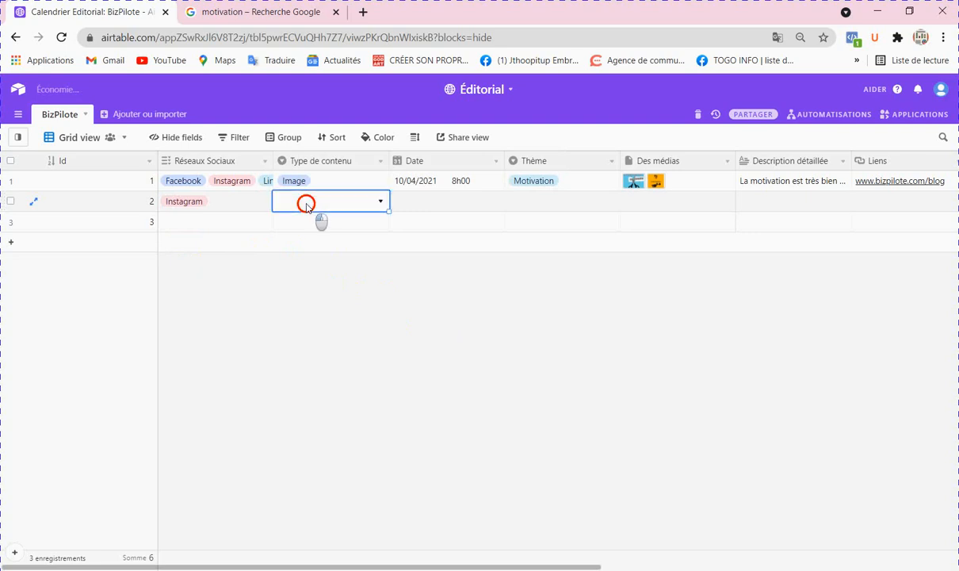
left_click(380, 204)
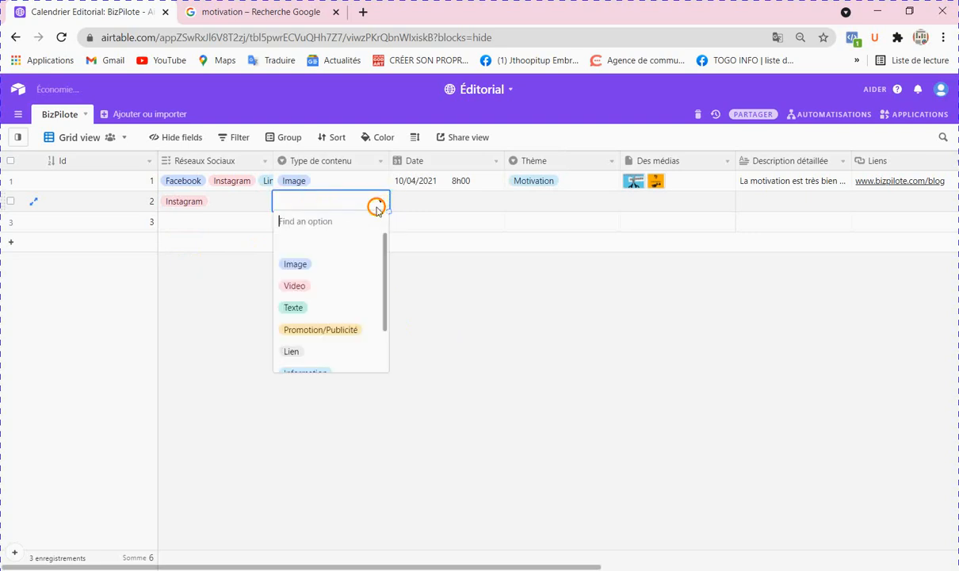
left_click(314, 303)
Schedule record 2 by setting its Date to 30/9/2021 at 1:00am
left_click(448, 206)
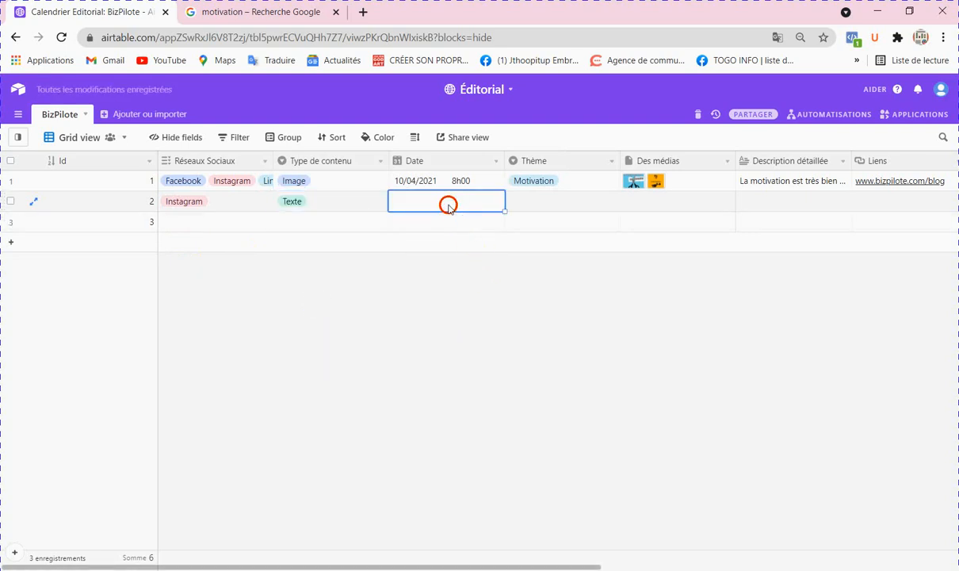
left_click(449, 206)
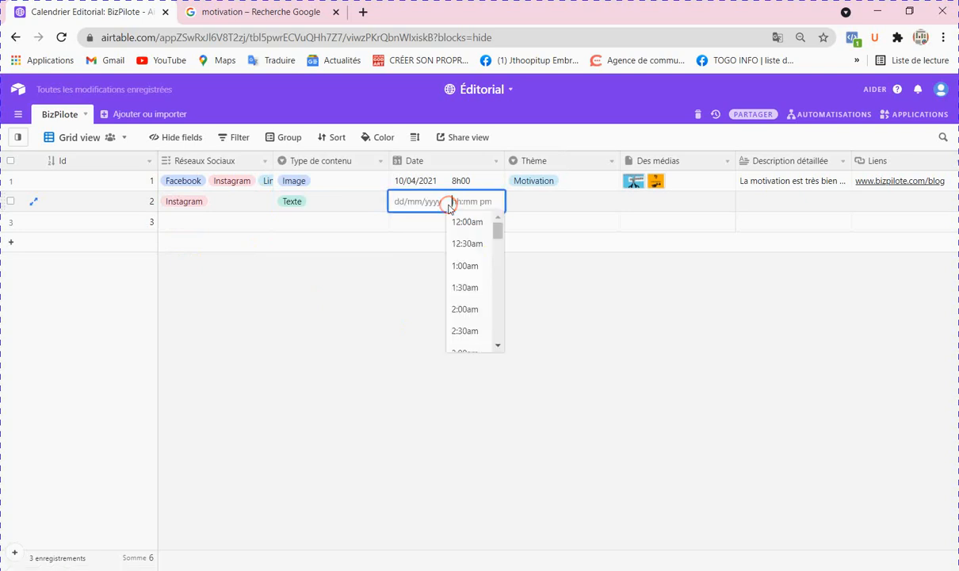
left_click(460, 268)
left_click(393, 196)
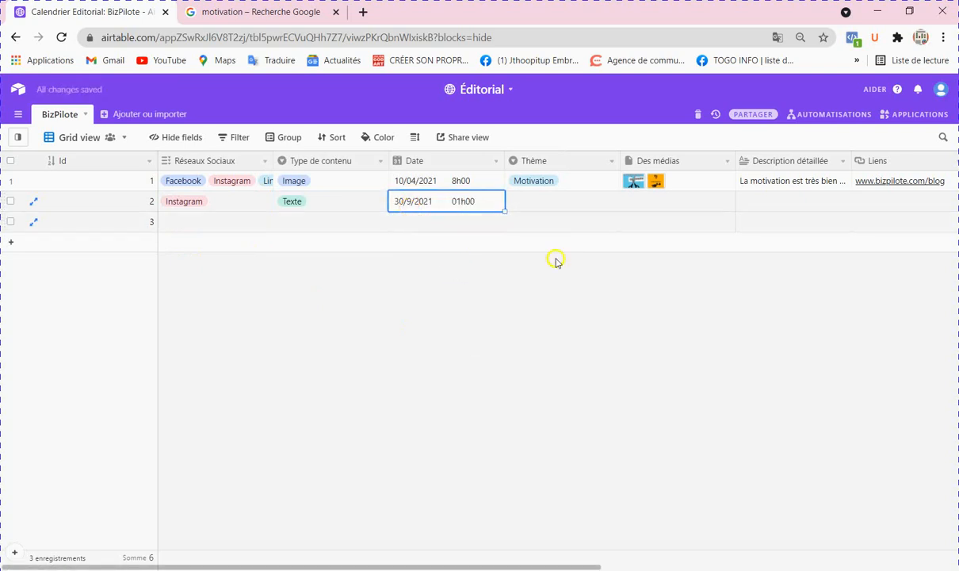
left_click(599, 359)
Set the Thème of record 2 to Divers
left_click(543, 207)
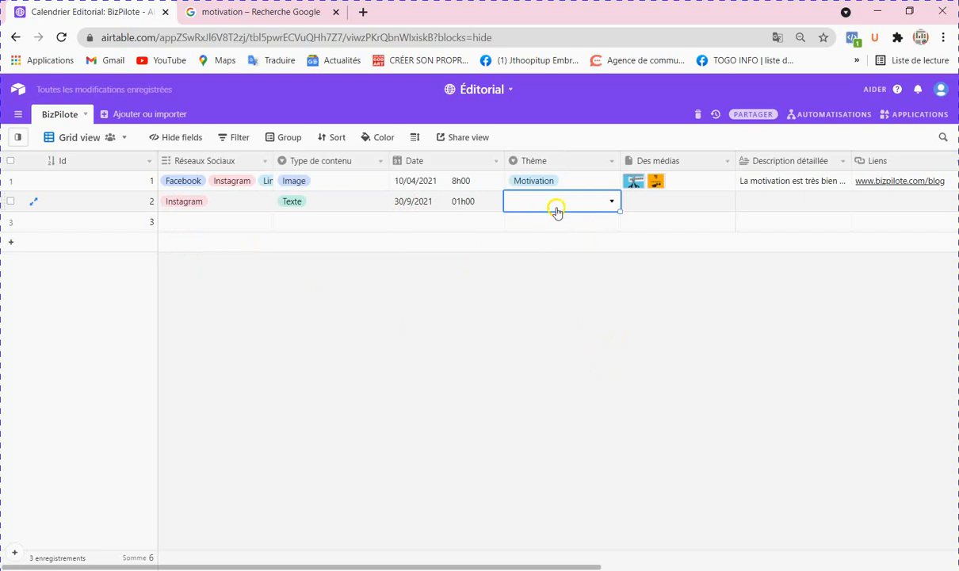
left_click(611, 201)
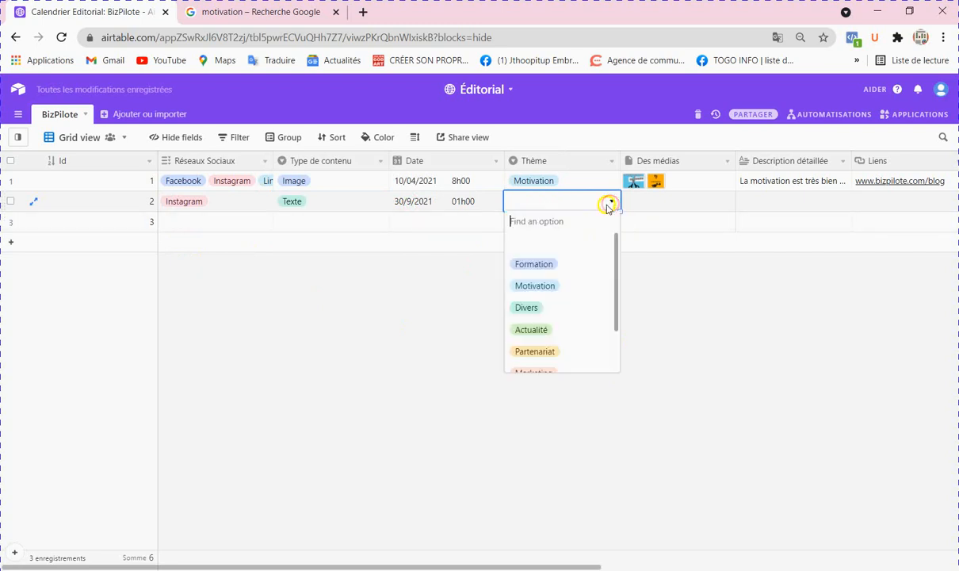
left_click(538, 310)
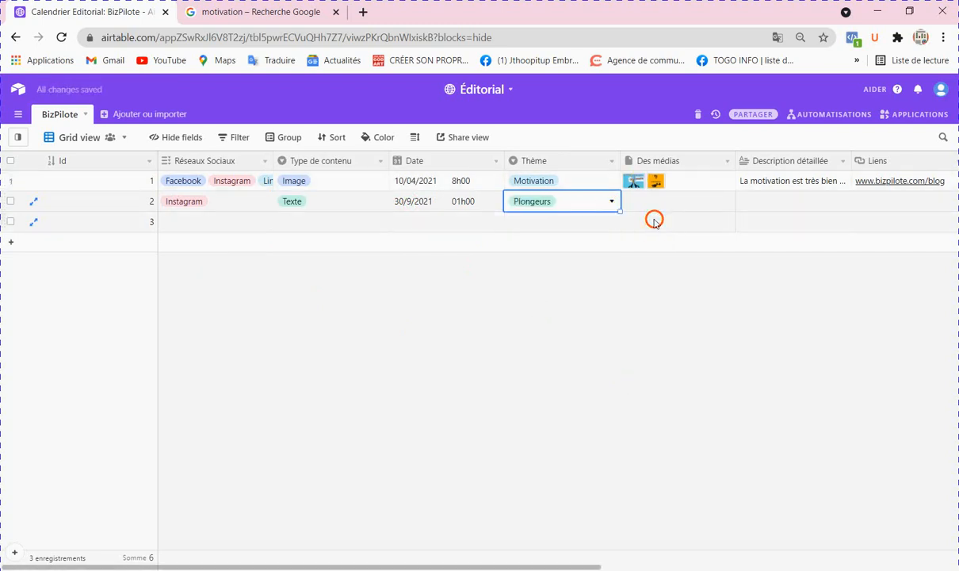
left_click(655, 222)
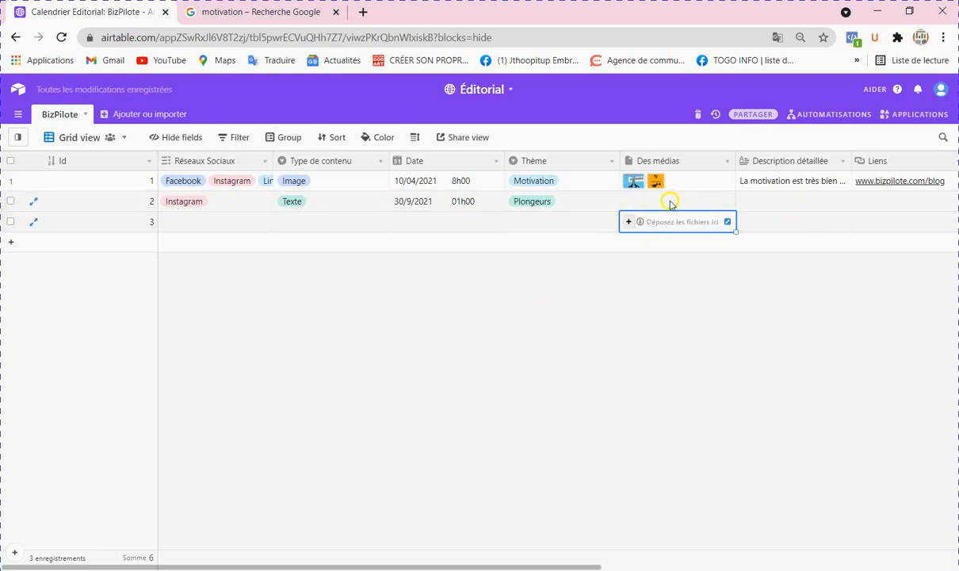
Enter the placeholder text "hnghfhnh" as the Description détaillée of record 2
left_click(762, 203)
left_click(764, 200)
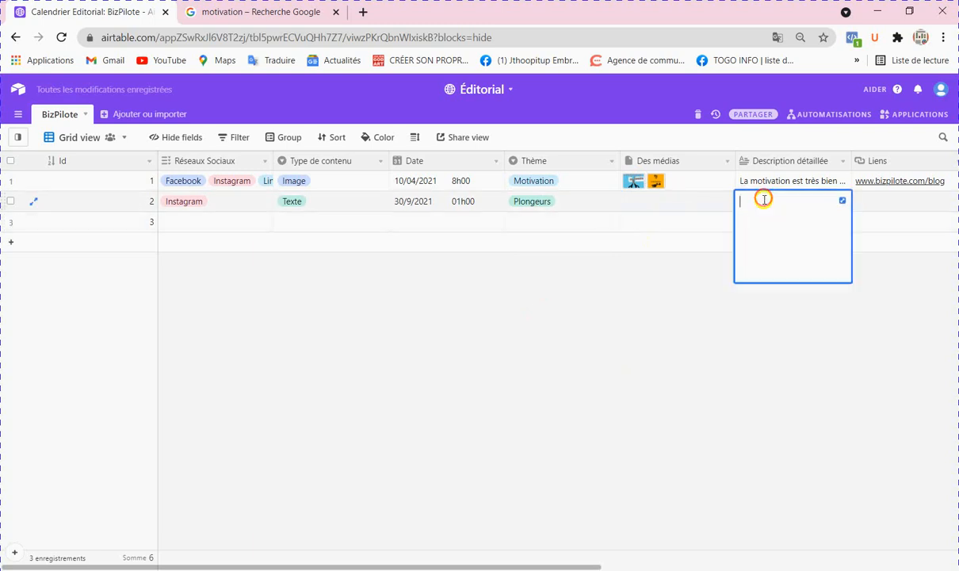
type("htifudsvcuvujcvdujvsjuhgv")
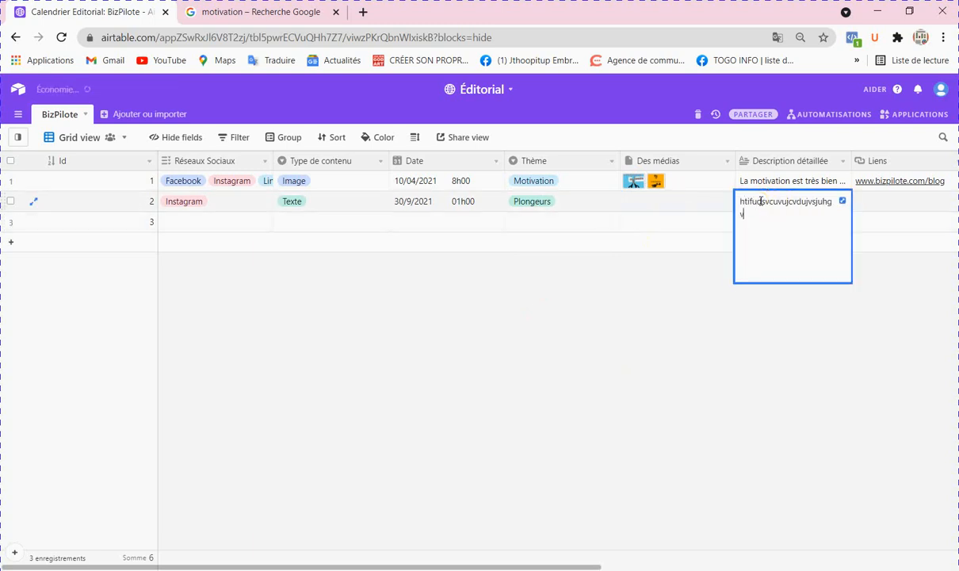
key("ctrl+a")
type("hnght")
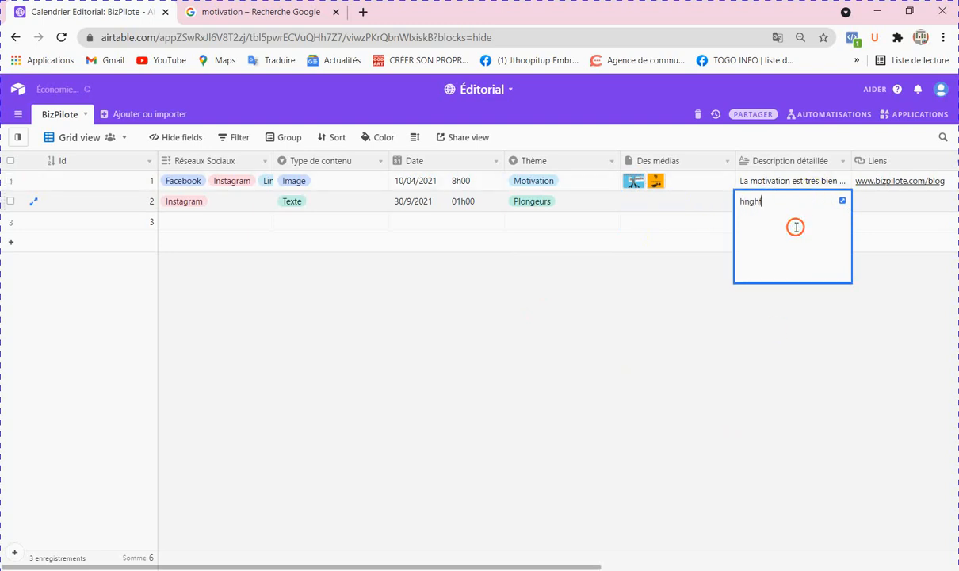
type("hn")
left_click(889, 470)
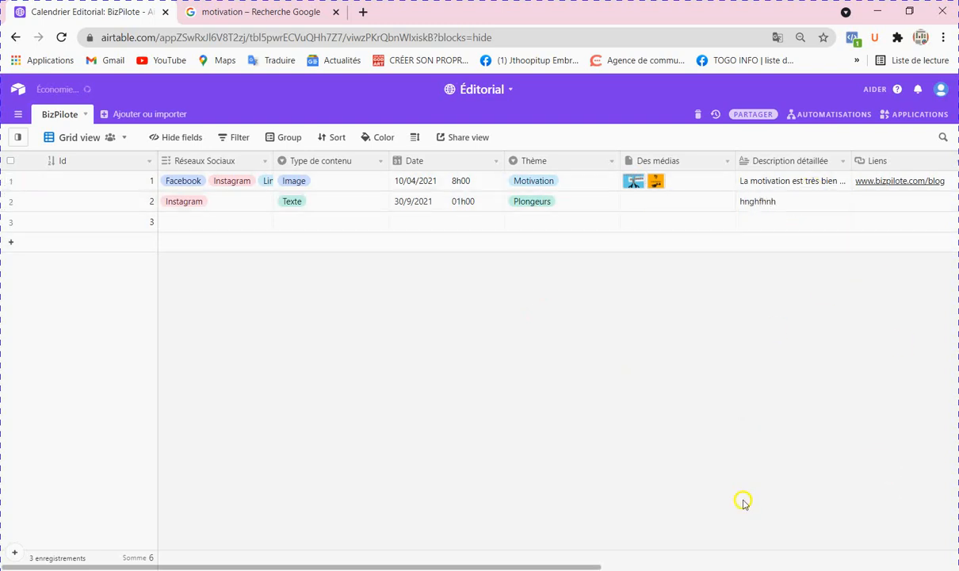
Assign one collaborator to record 2 in its Personna field and leave the cell
left_click_drag(588, 566, 779, 546)
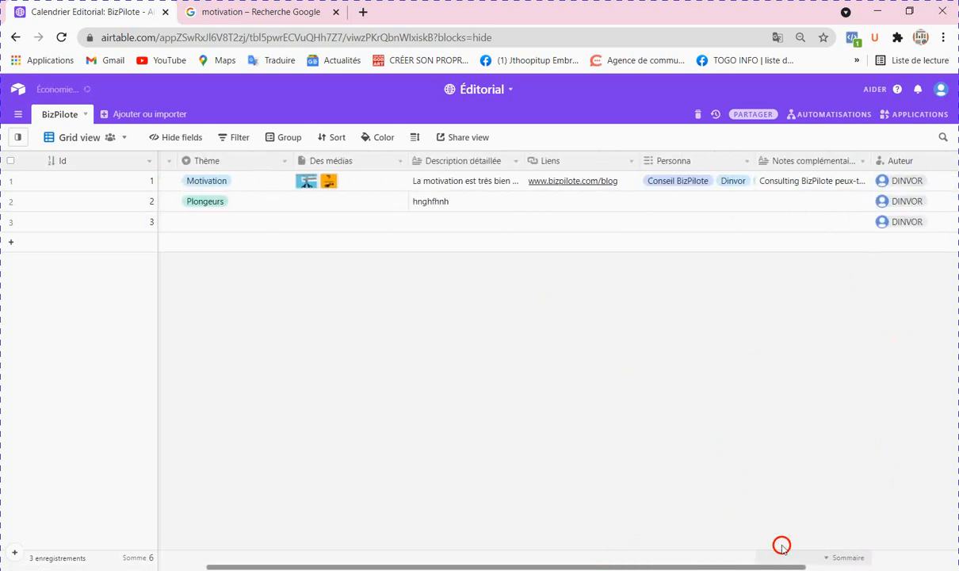
left_click(685, 206)
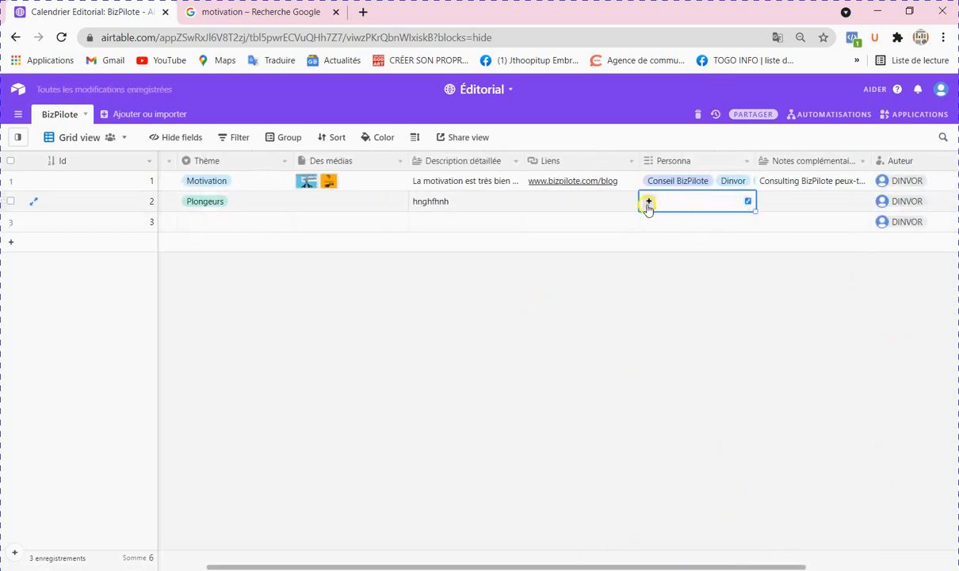
left_click(648, 203)
left_click(662, 284)
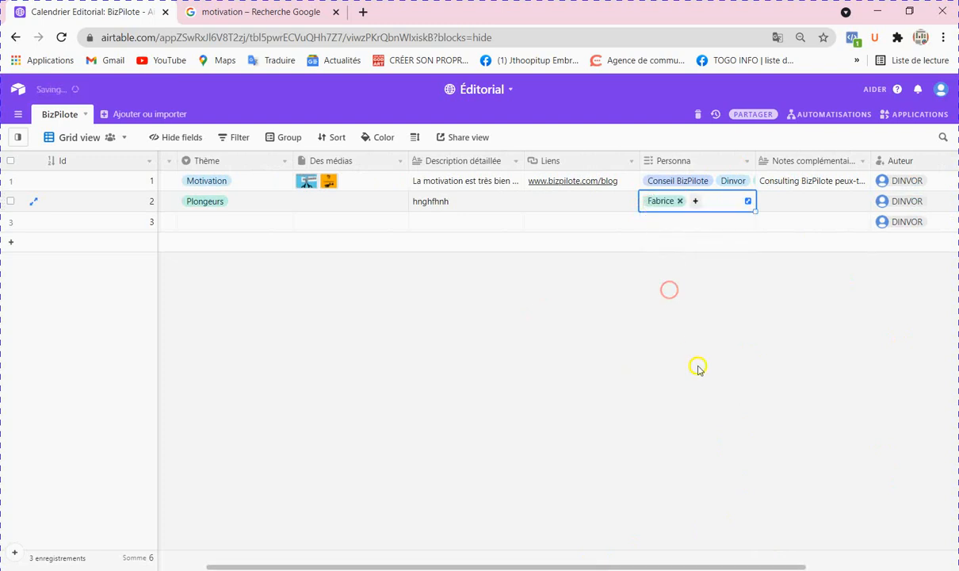
left_click(803, 208)
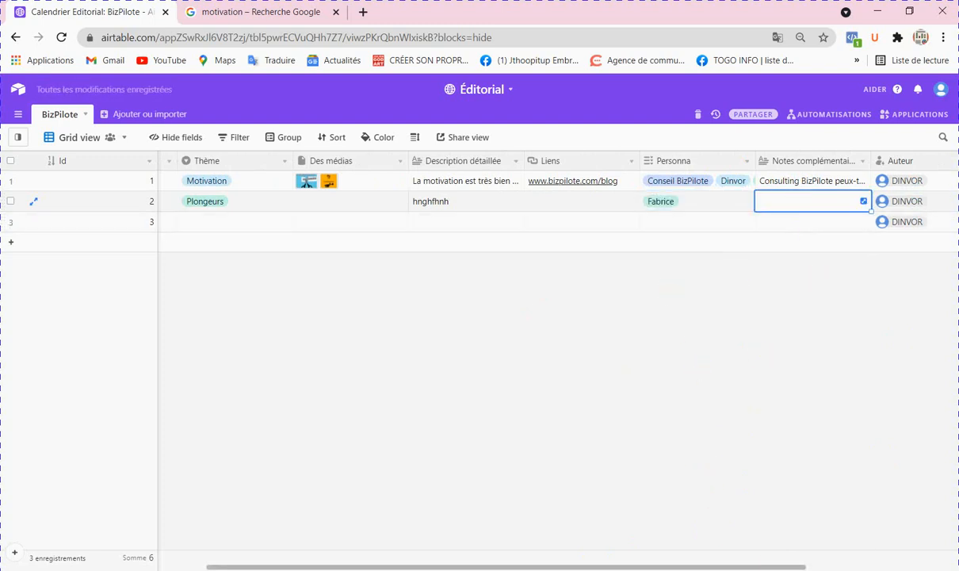
Set the Statut of record 2 to Idée/Brouillon
left_click_drag(792, 566, 924, 565)
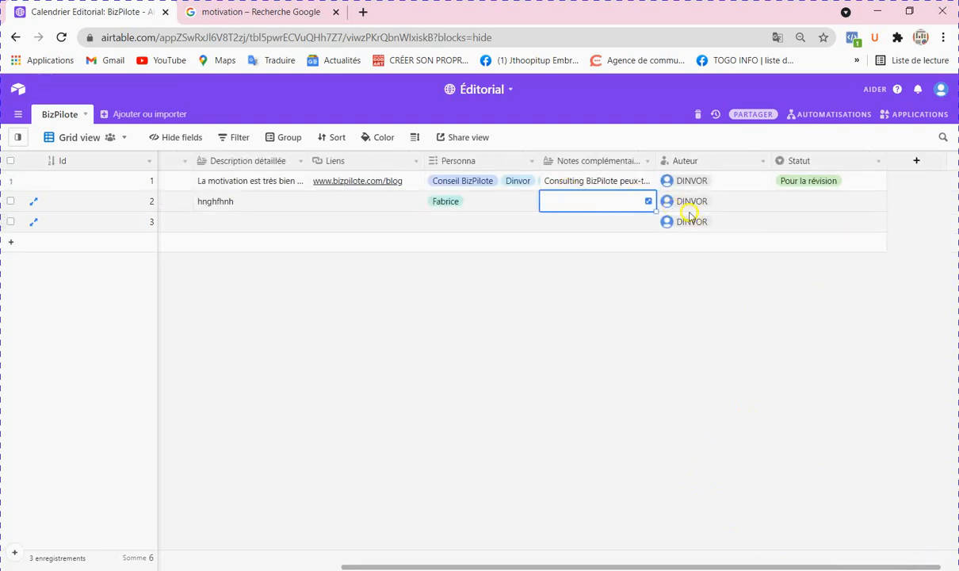
left_click(805, 205)
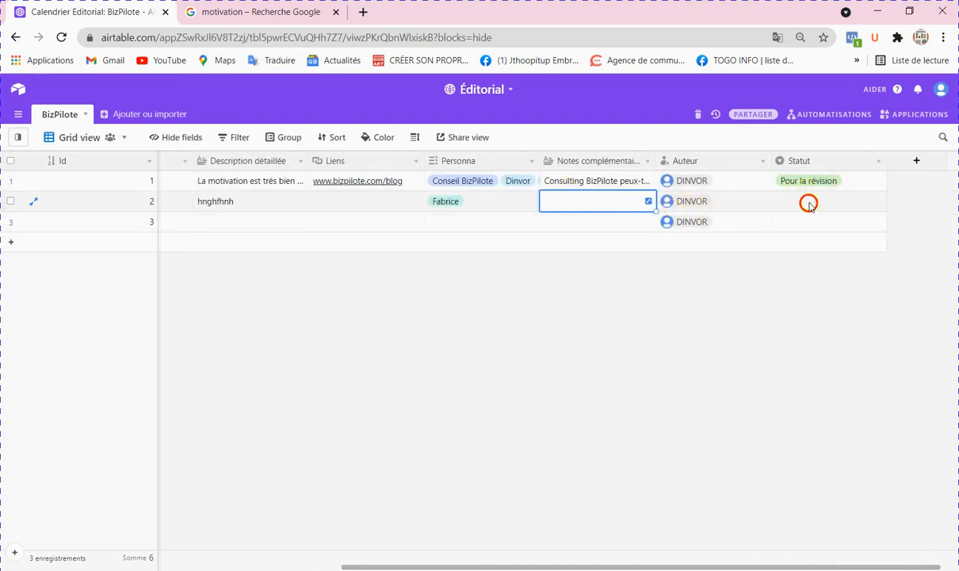
left_click(879, 203)
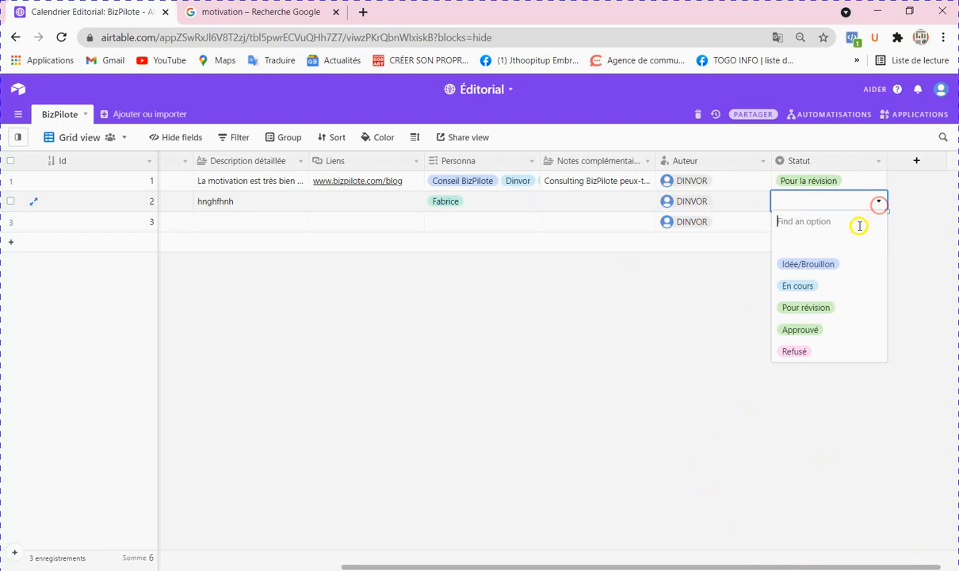
left_click(810, 265)
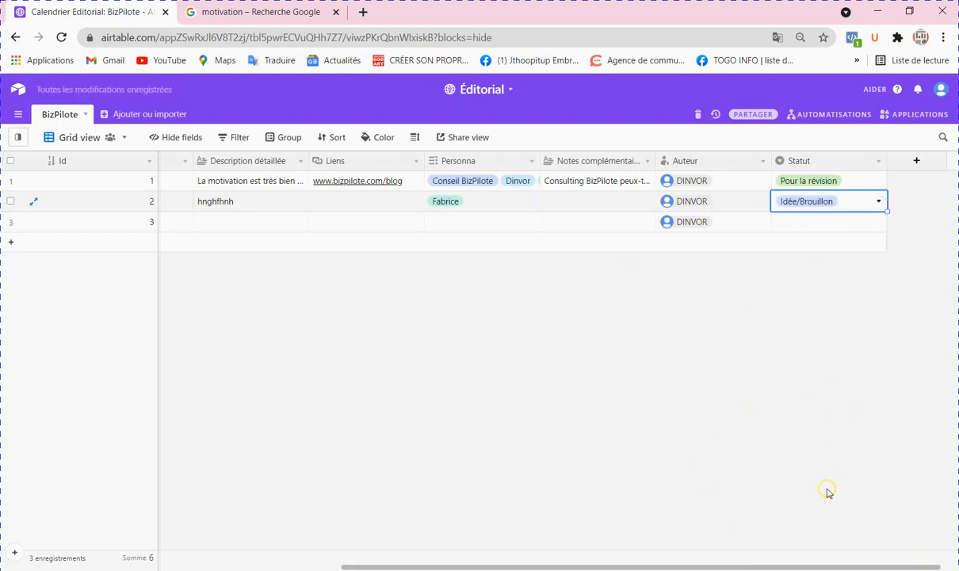
Set the Réseaux Sociaux of record 3 to Linkedin
left_click_drag(819, 568, 478, 567)
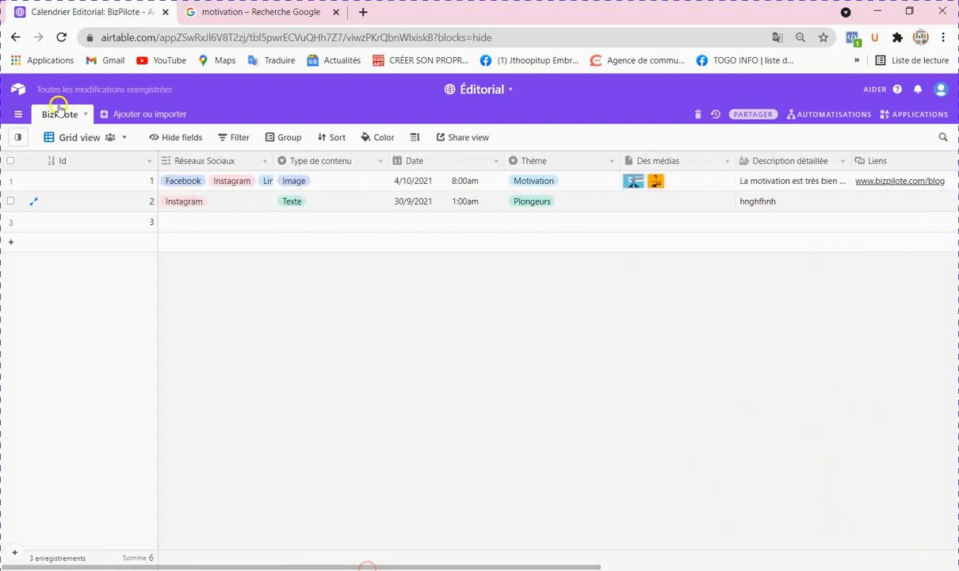
left_click(180, 225)
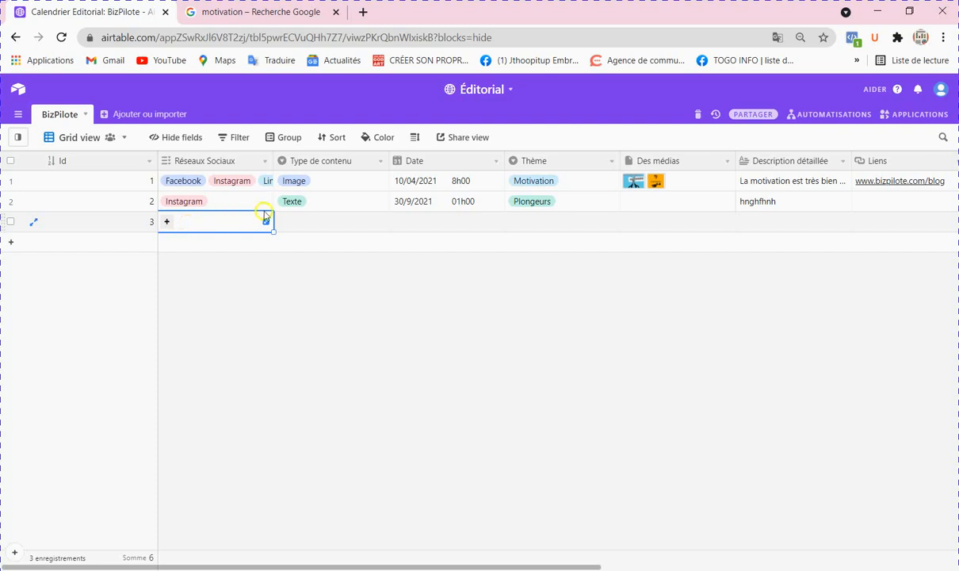
left_click(168, 223)
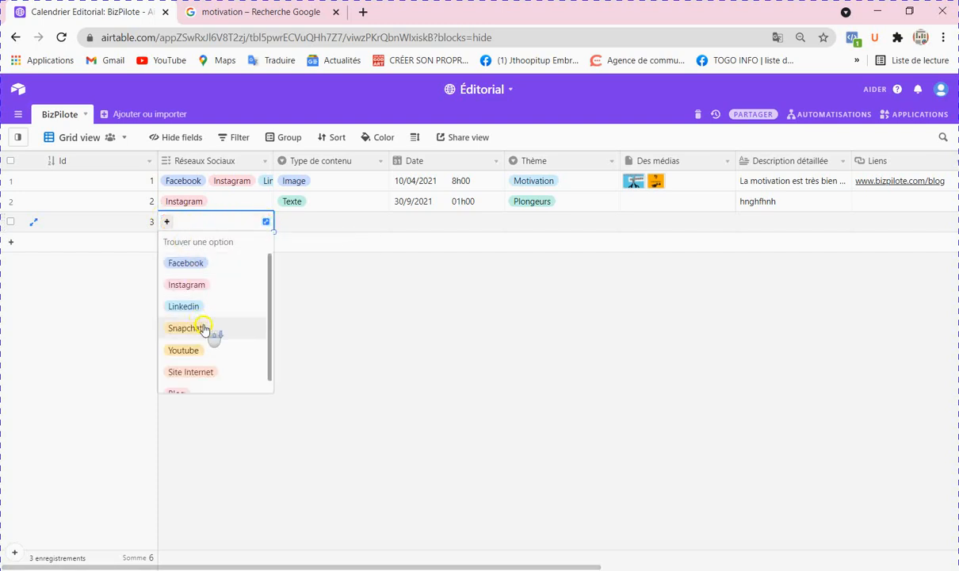
scroll(200, 333, "down", 1)
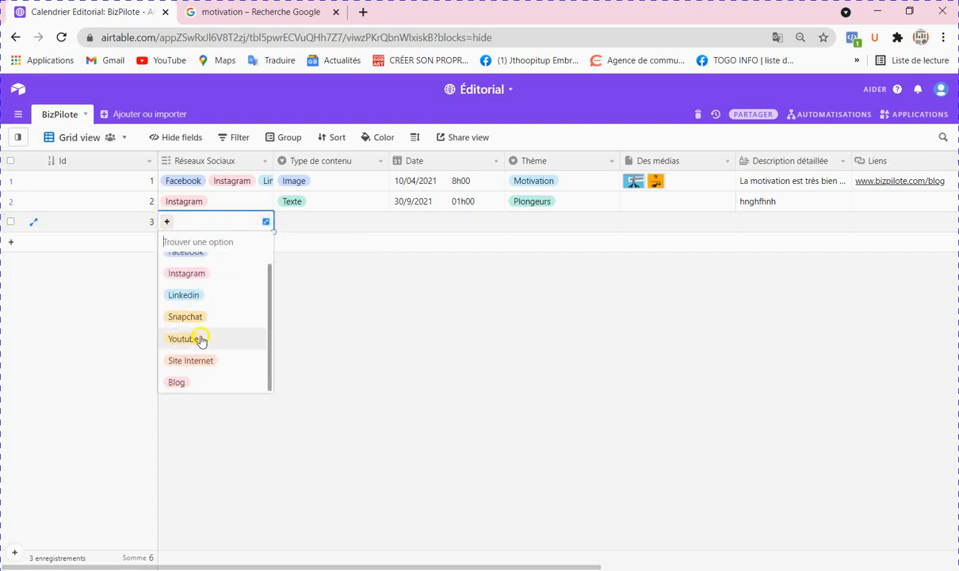
left_click(188, 294)
Choose Promotion/Publicité as the Type de contenu for record 3
left_click(300, 223)
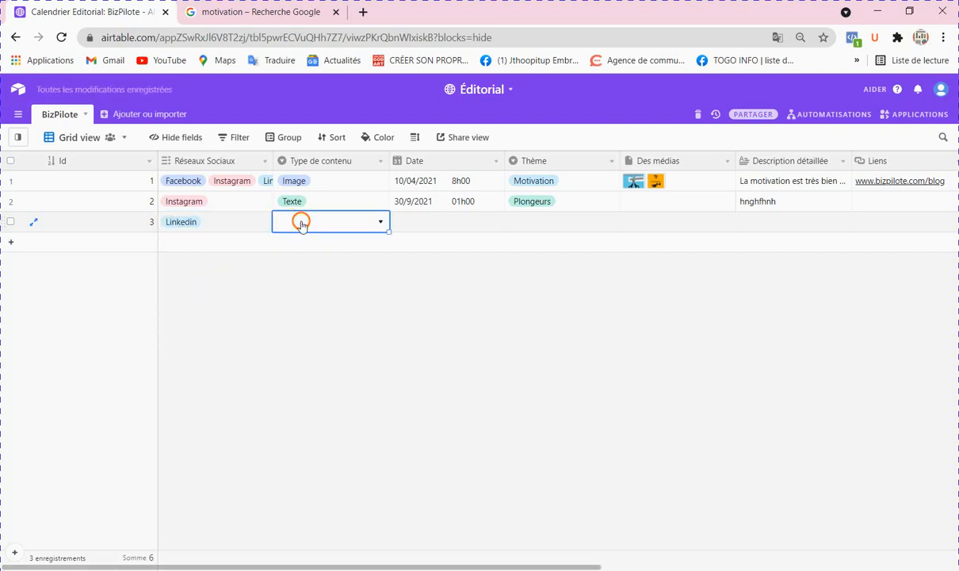
left_click(379, 221)
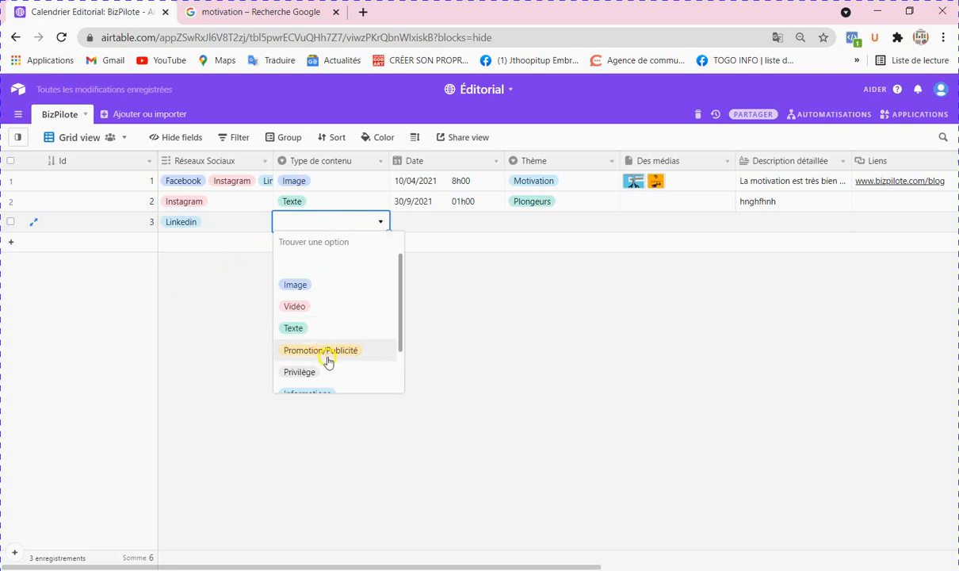
left_click(325, 350)
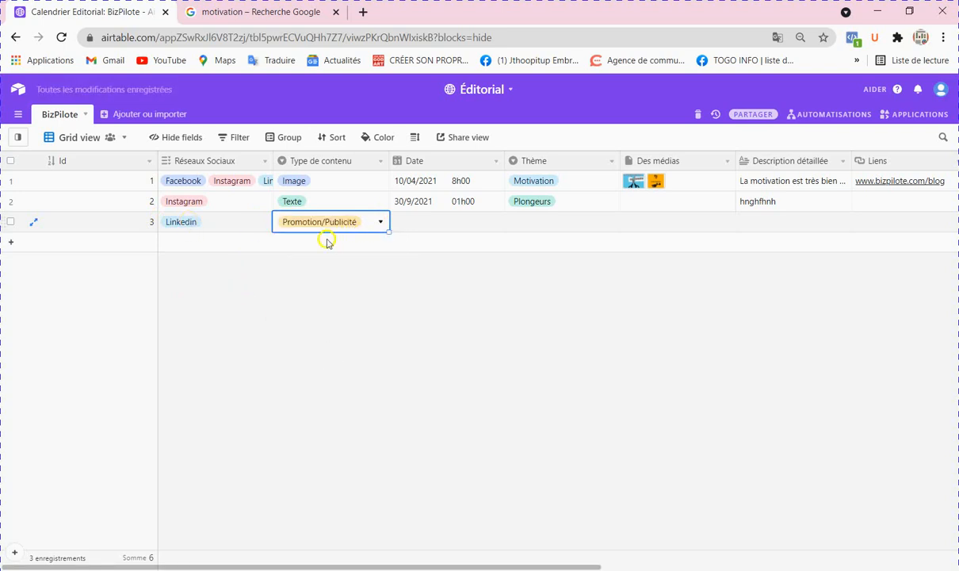
Set the Date of record 3 to 26/11/2021
left_click(413, 221)
left_click(413, 223)
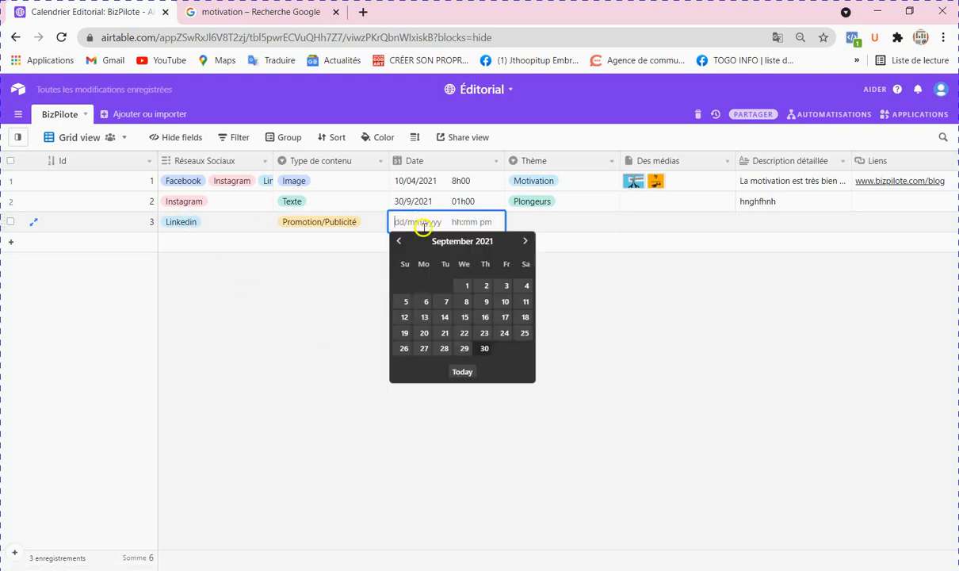
left_click(525, 240)
left_click(525, 240)
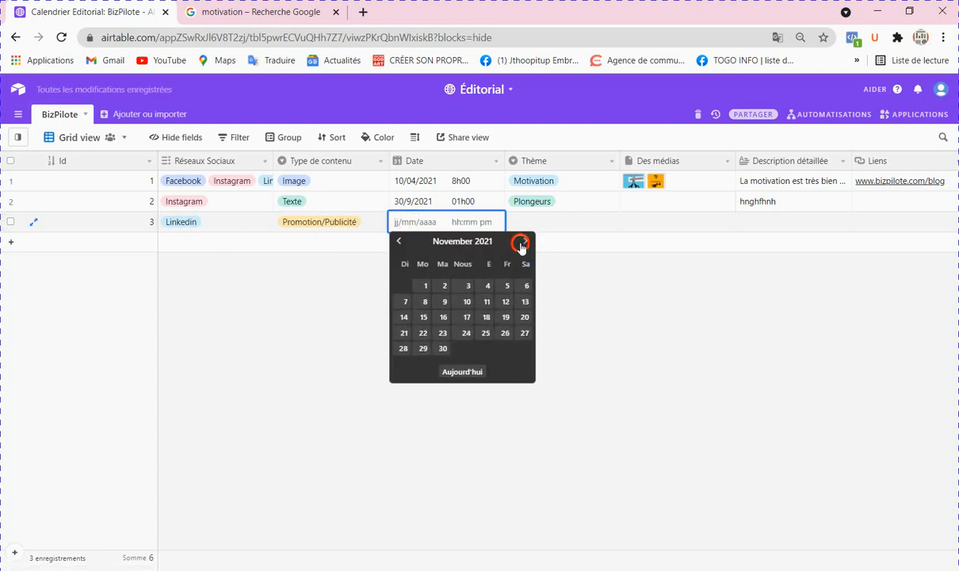
left_click(506, 338)
Choose Commercialisation as the Thème for record 3
left_click(542, 223)
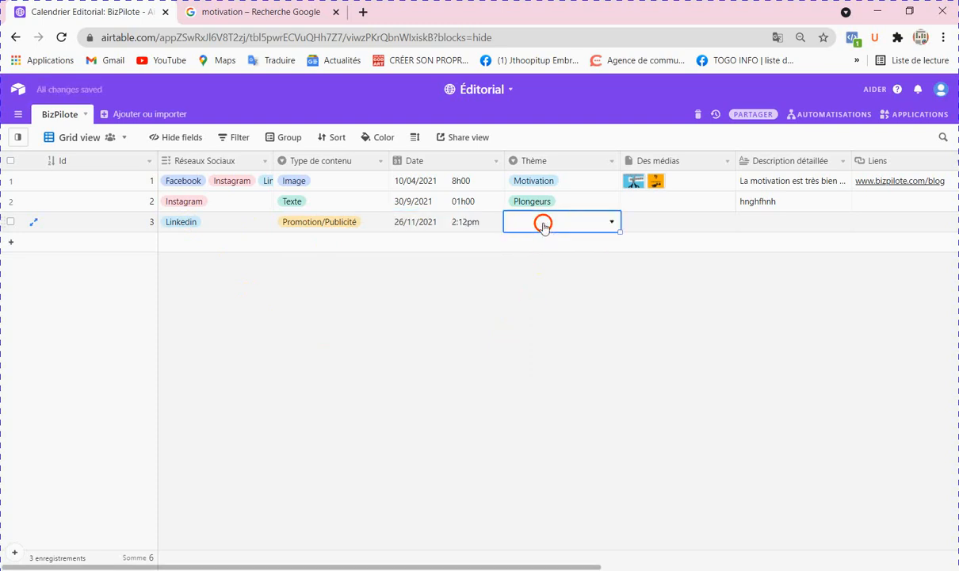
left_click(611, 222)
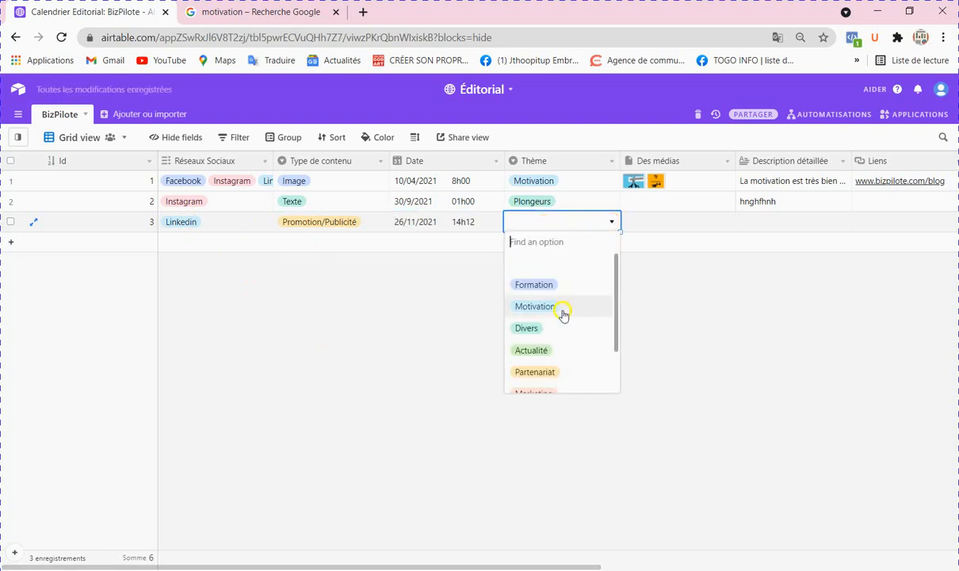
scroll(563, 315, "down", 2)
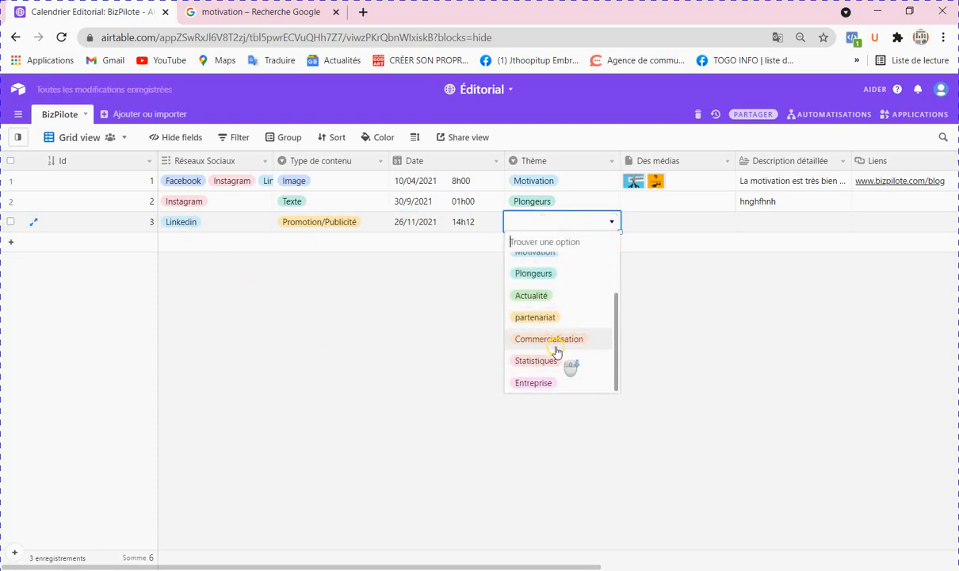
scroll(556, 351, "up", 3)
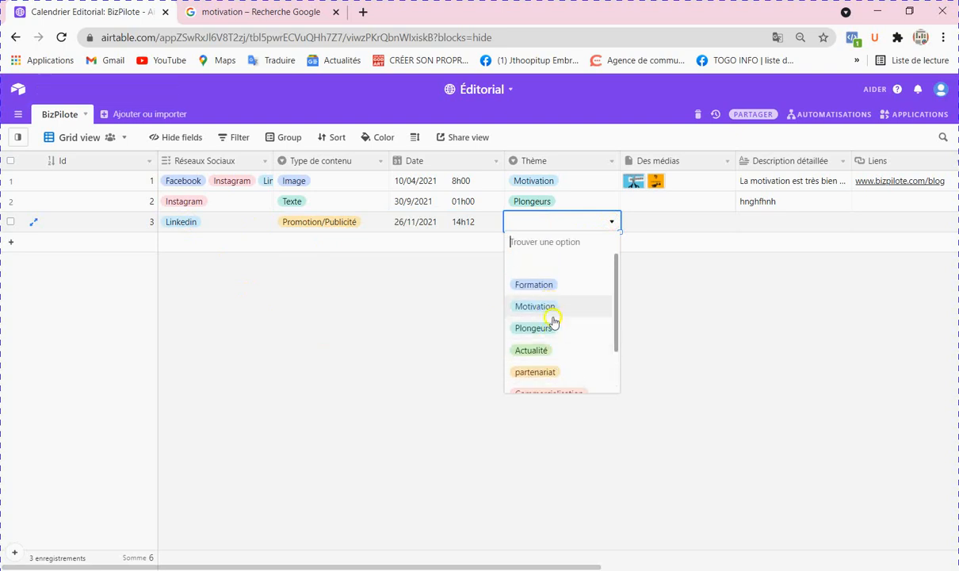
scroll(556, 345, "down", 2)
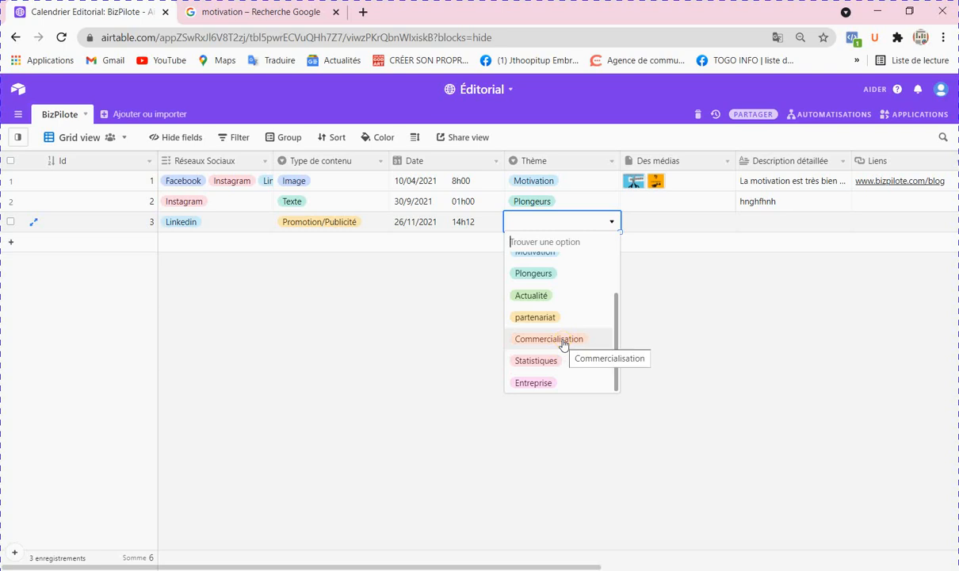
left_click(559, 342)
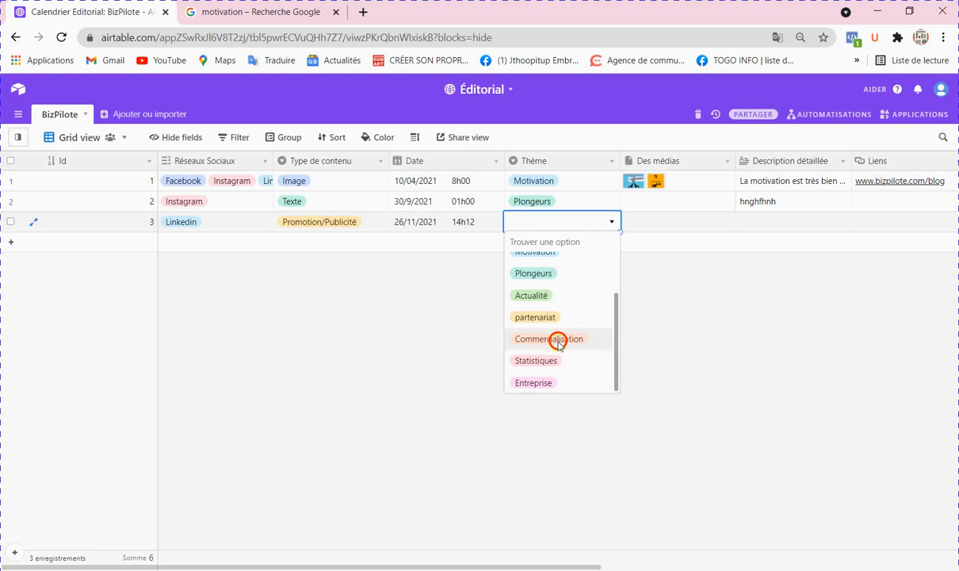
left_click(655, 225)
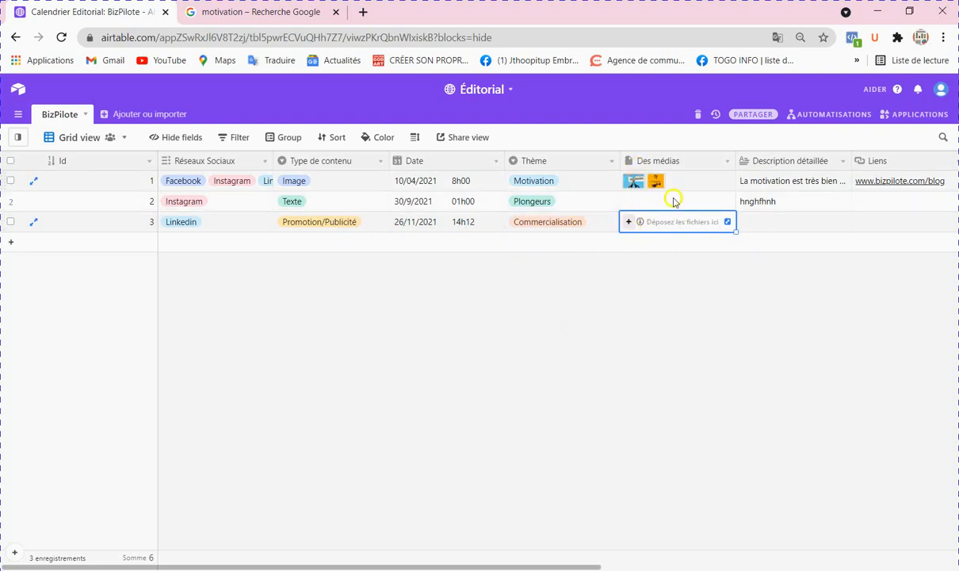
Enter "gh" as the Description détaillée of record 3
left_click(774, 223)
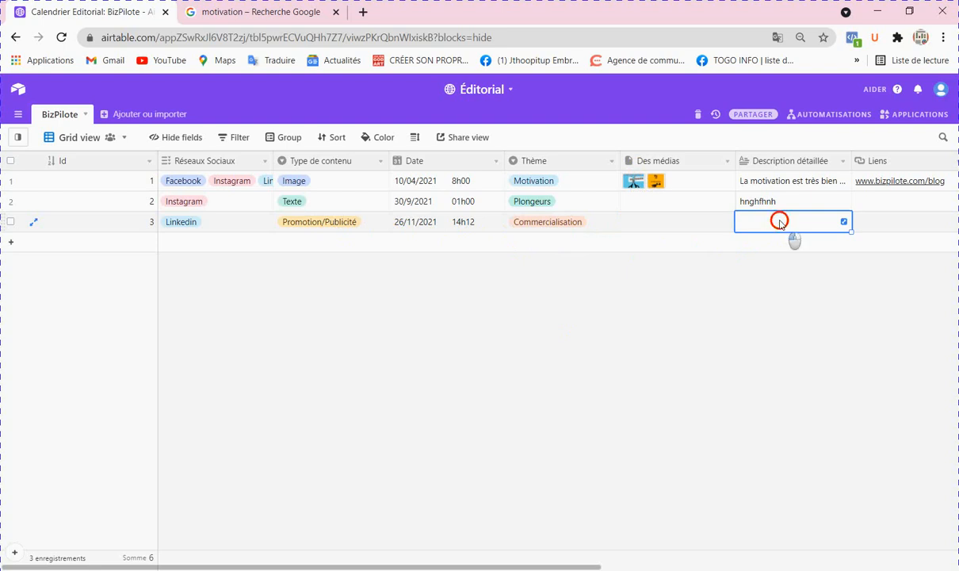
left_click(780, 221)
type("gnbn")
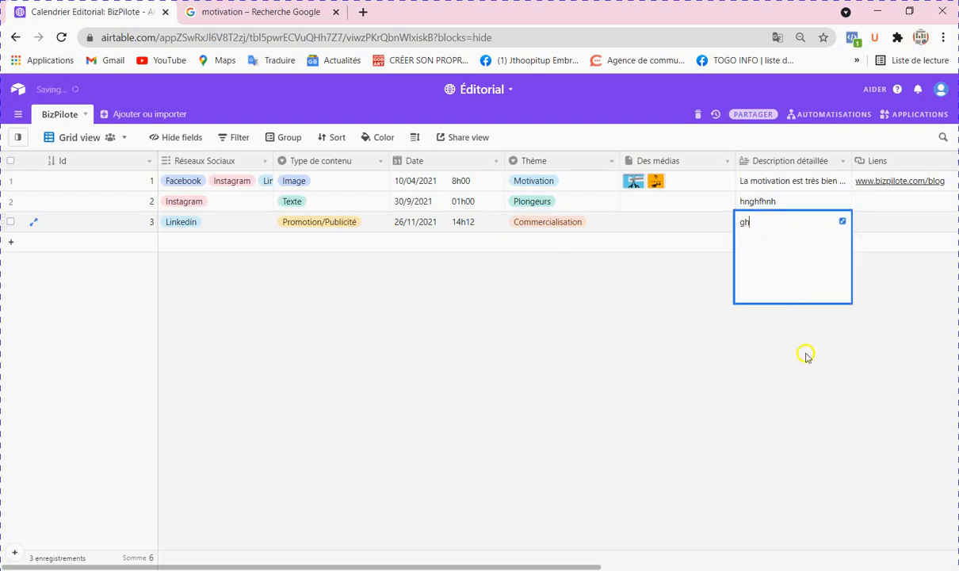
left_click(765, 337)
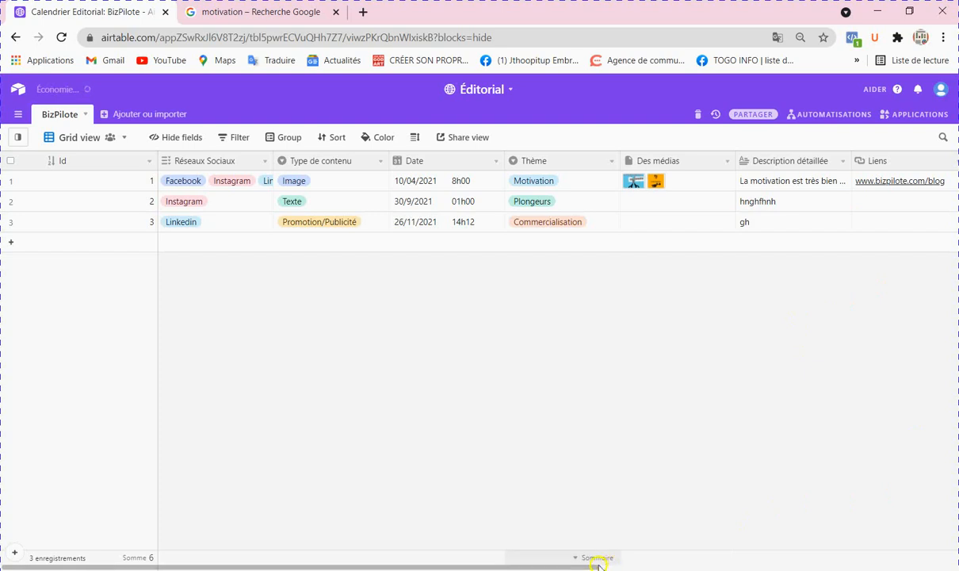
Assign the second listed collaborator to record 3 in its Personna field
left_click_drag(592, 567, 692, 526)
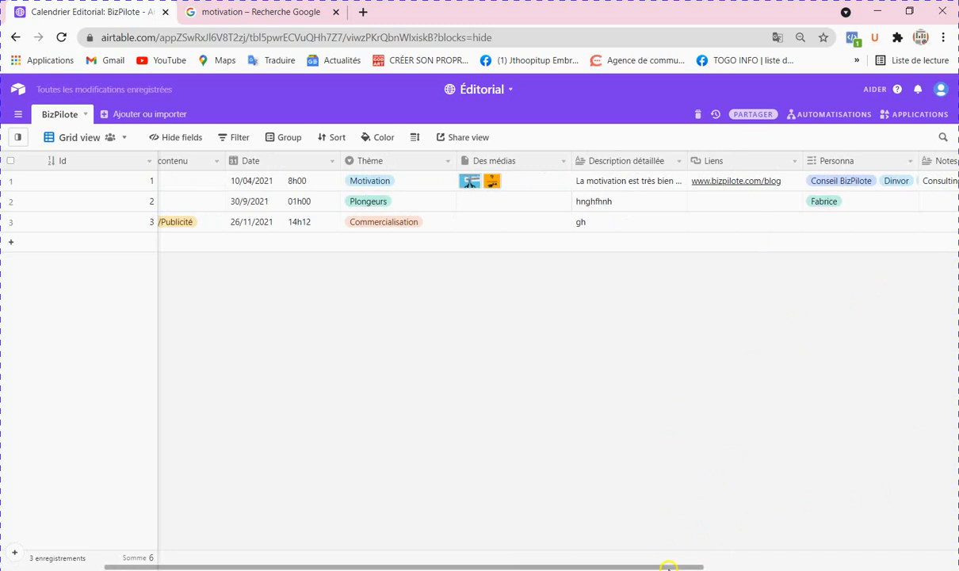
left_click_drag(668, 567, 861, 564)
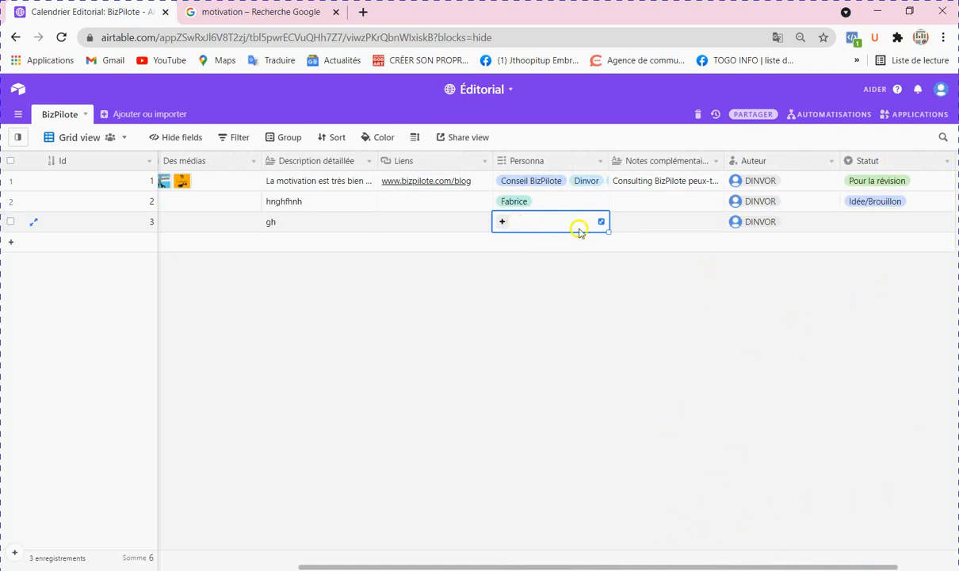
left_click(502, 221)
left_click(529, 282)
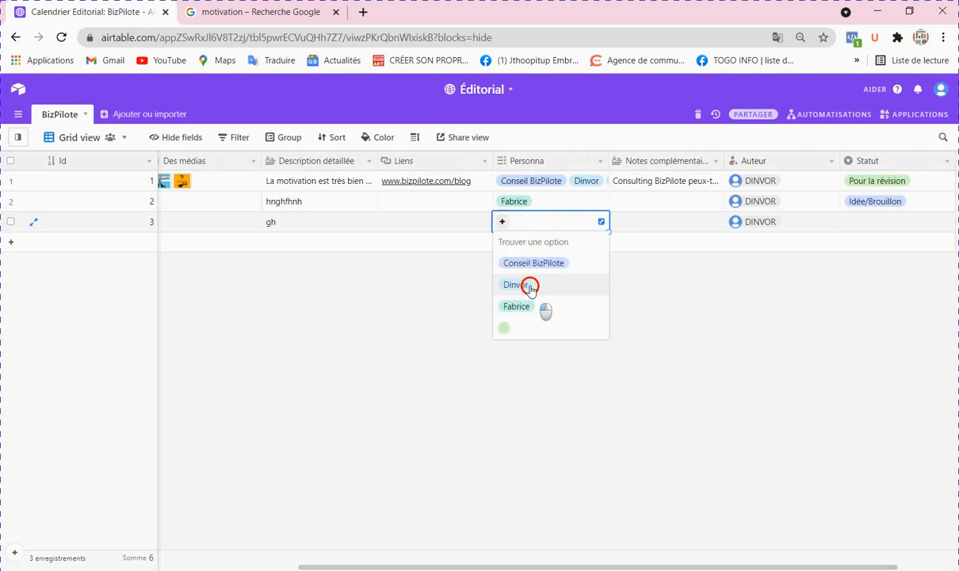
left_click(706, 229)
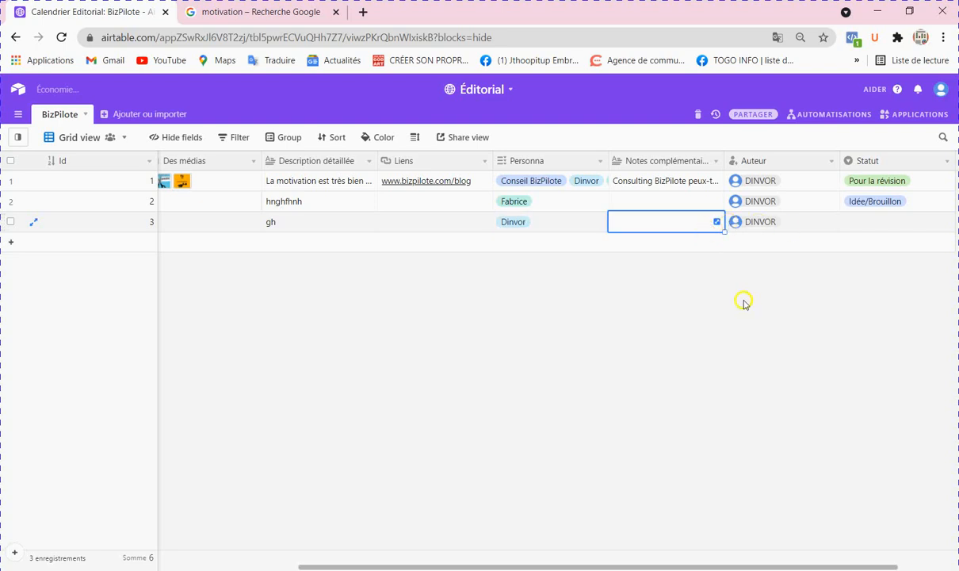
Set the Statut of record 3 to En cours
left_click(878, 221)
left_click(937, 224)
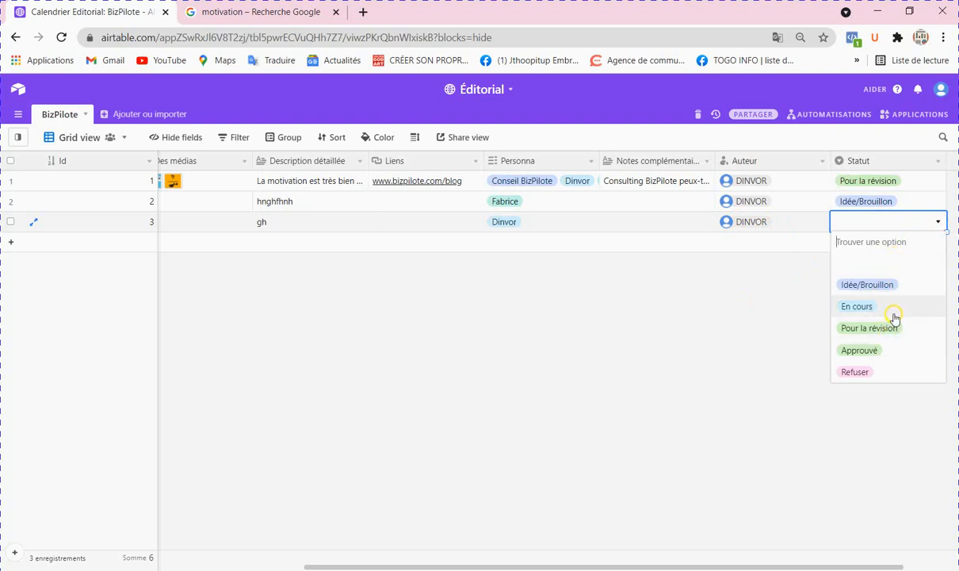
left_click(857, 306)
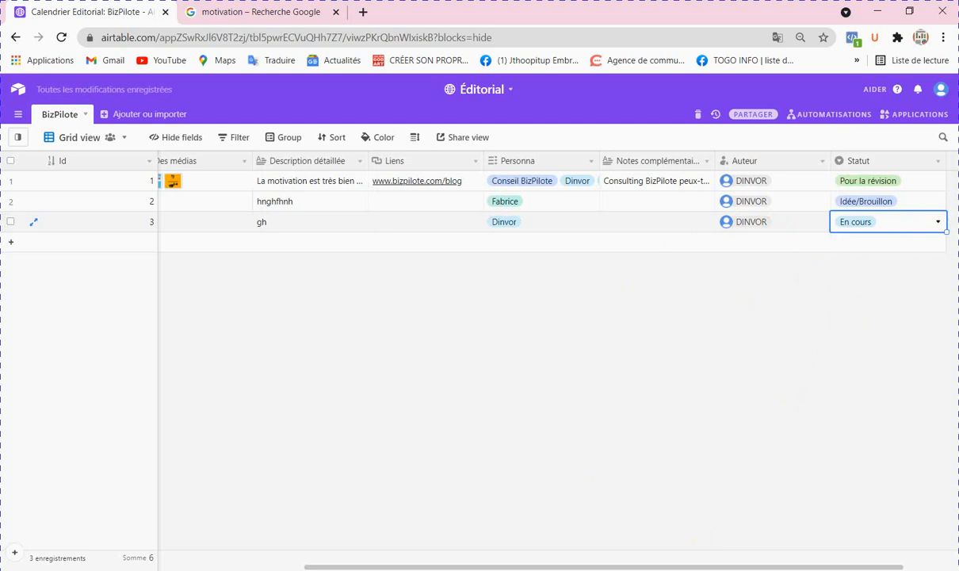
left_click_drag(717, 566, 666, 566)
scroll(558, 357, "left", 5)
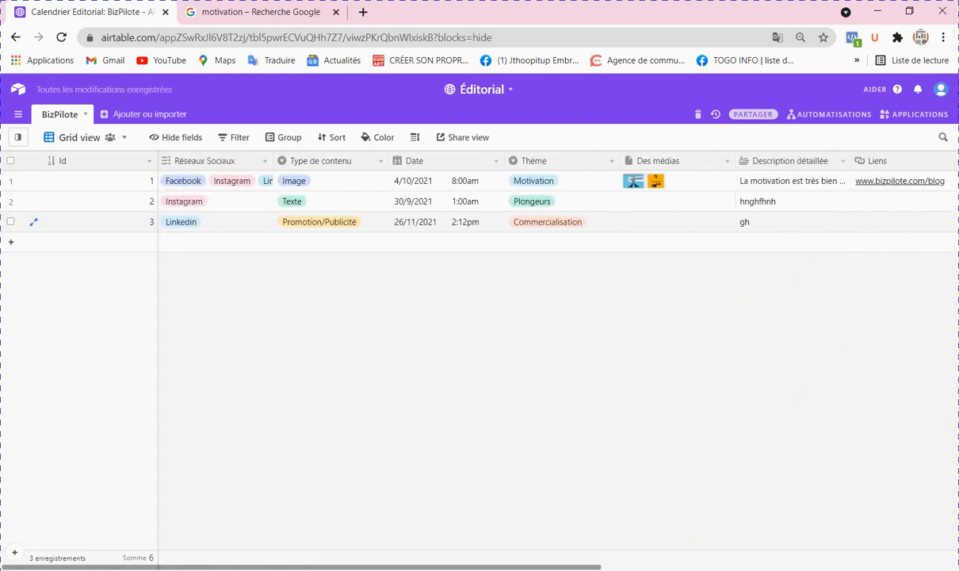
scroll(558, 356, "right", 2)
left_click_drag(460, 566, 360, 567)
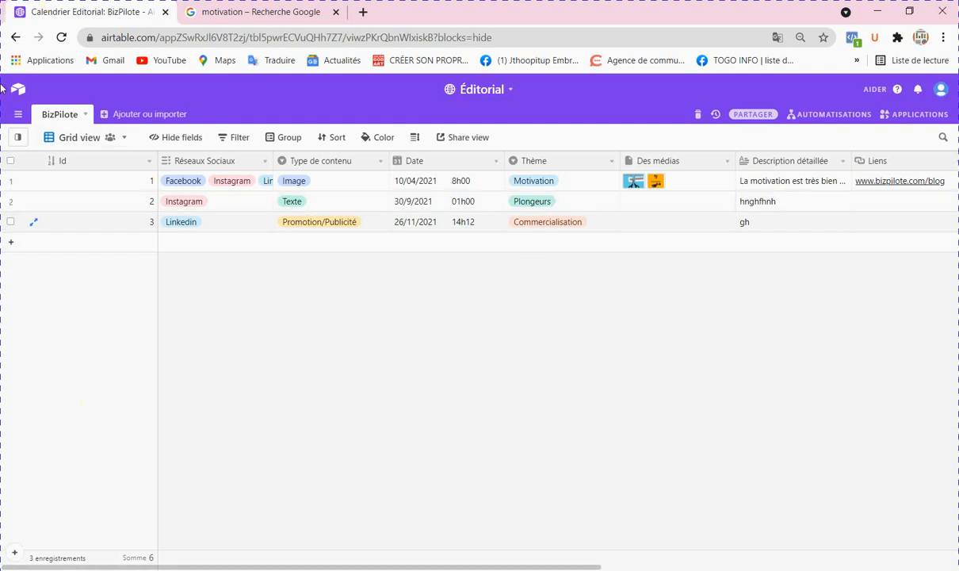
left_click(11, 140)
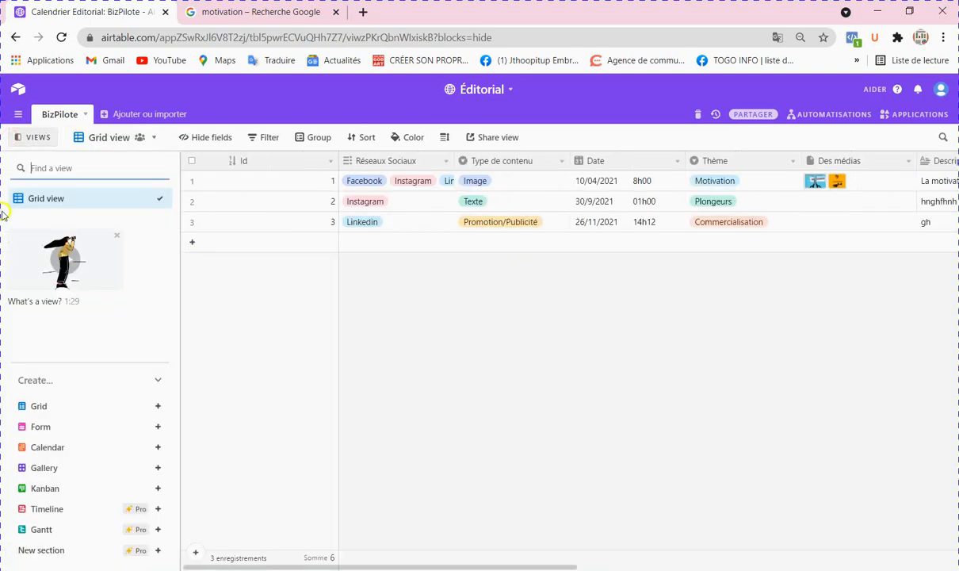
left_click(28, 139)
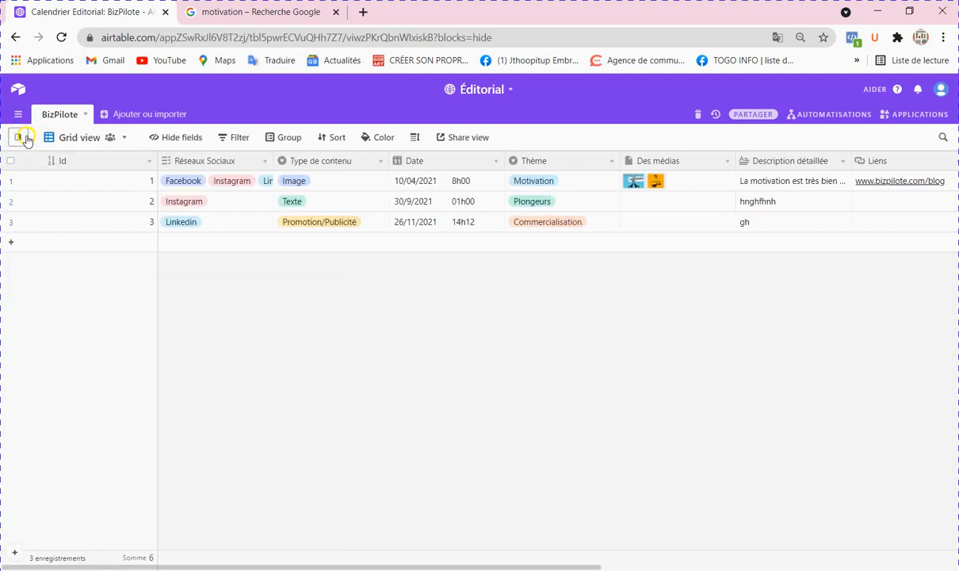
Create a Calendar view of the BizPilote table that places records by the Date field
left_click(18, 141)
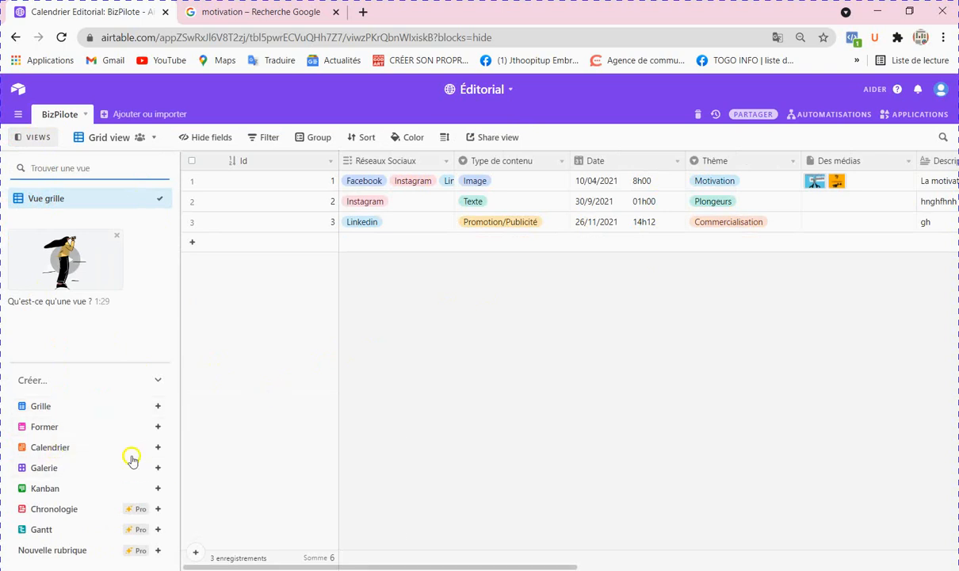
left_click(39, 450)
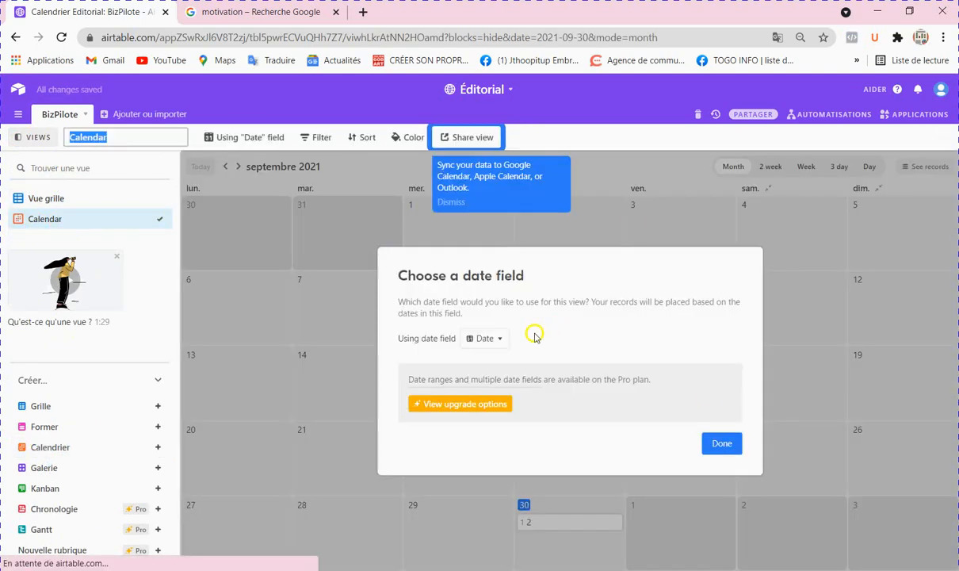
left_click(718, 445)
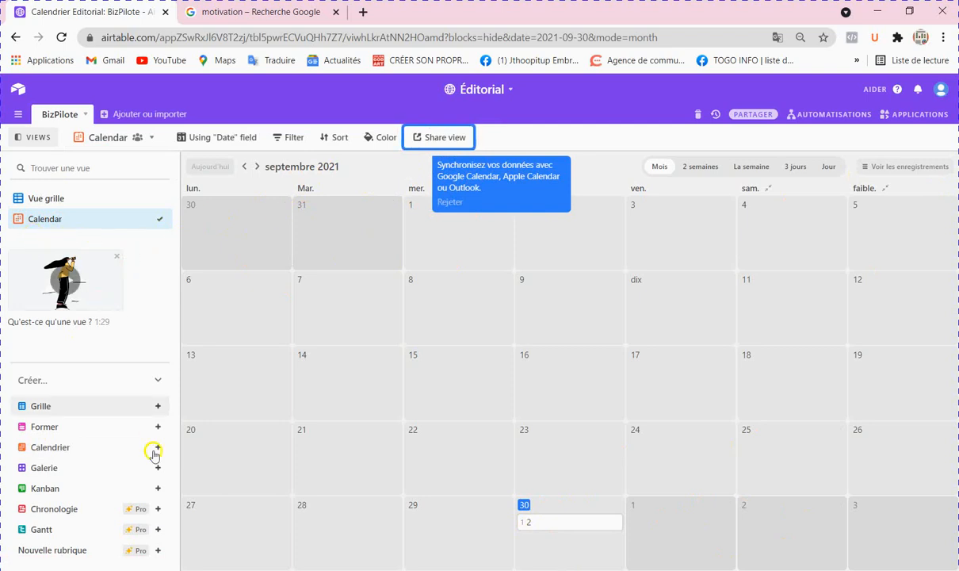
Create a Gallery view of the BizPilote table and move it above the Calendar view in the view list
left_click(45, 469)
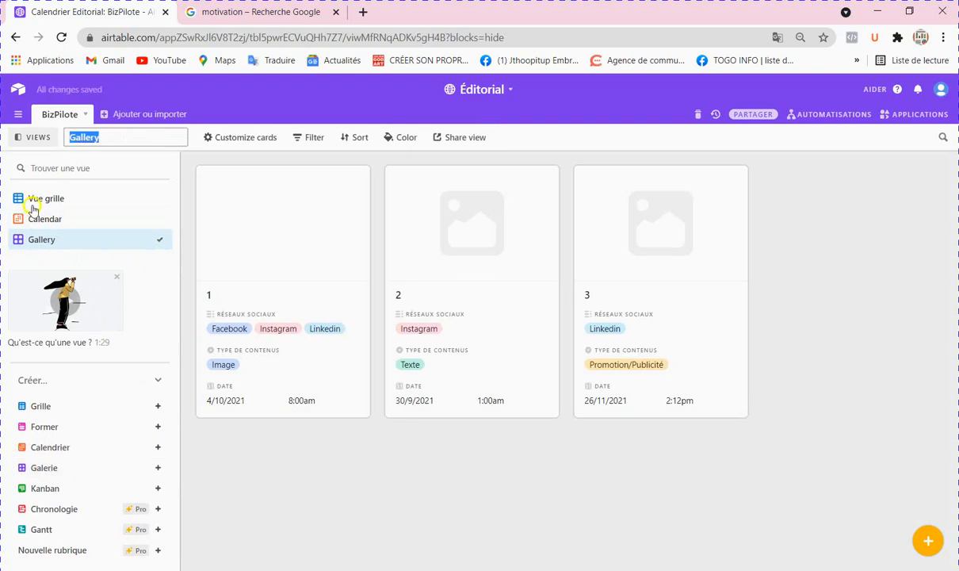
left_click(8, 243)
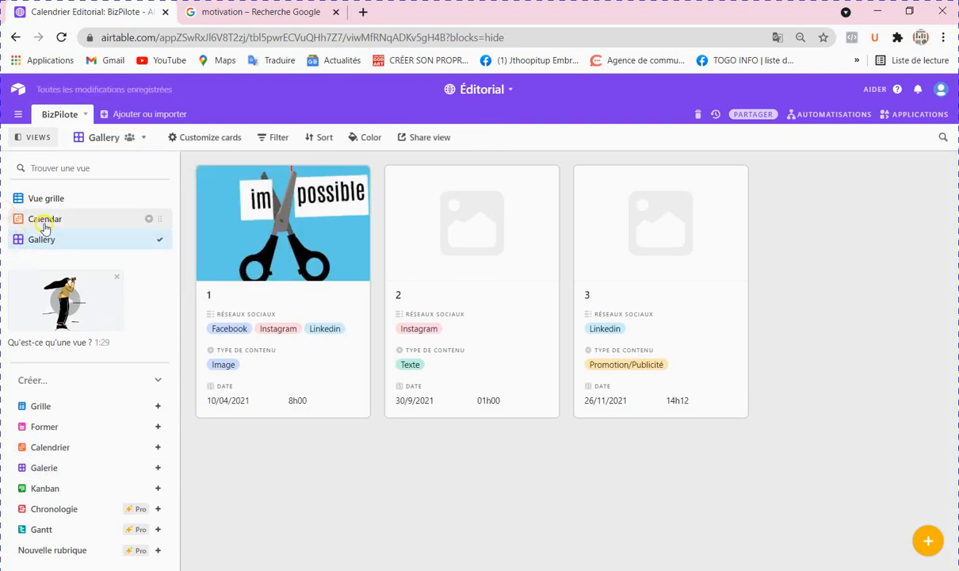
mouse_move(159, 239)
left_click_drag(159, 238, 154, 218)
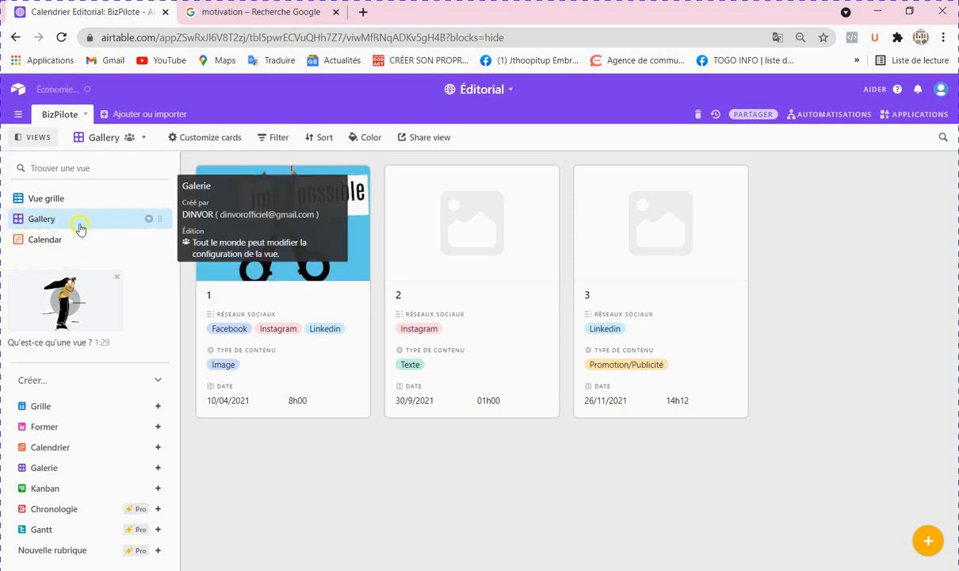
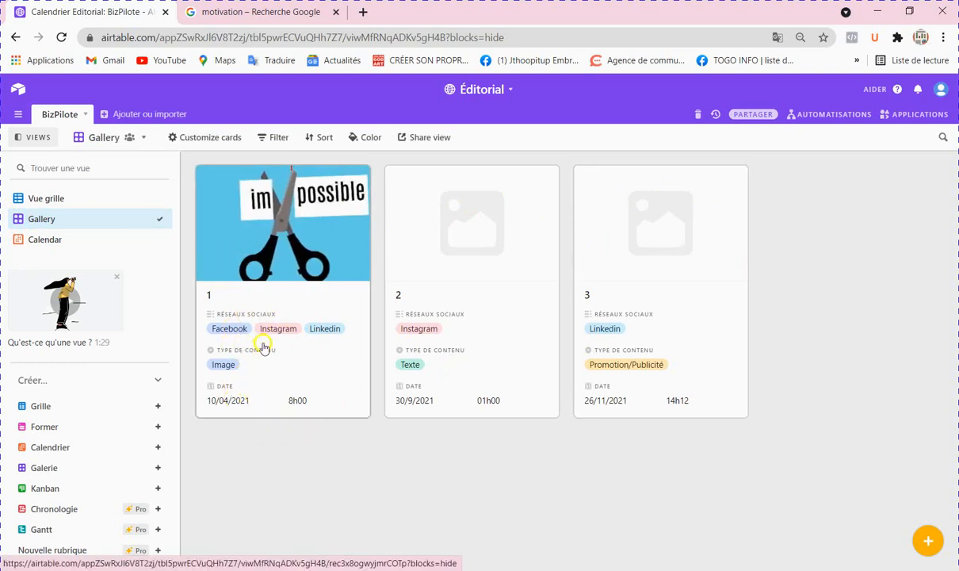
Show the Description détaillée, Personna and Auteur fields on the Gallery view's cards
left_click(192, 138)
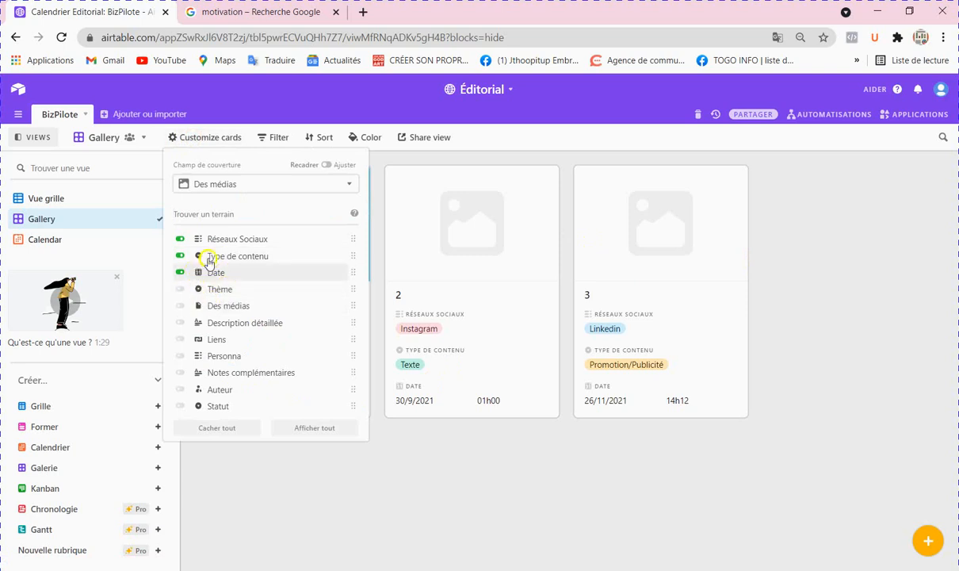
left_click(181, 323)
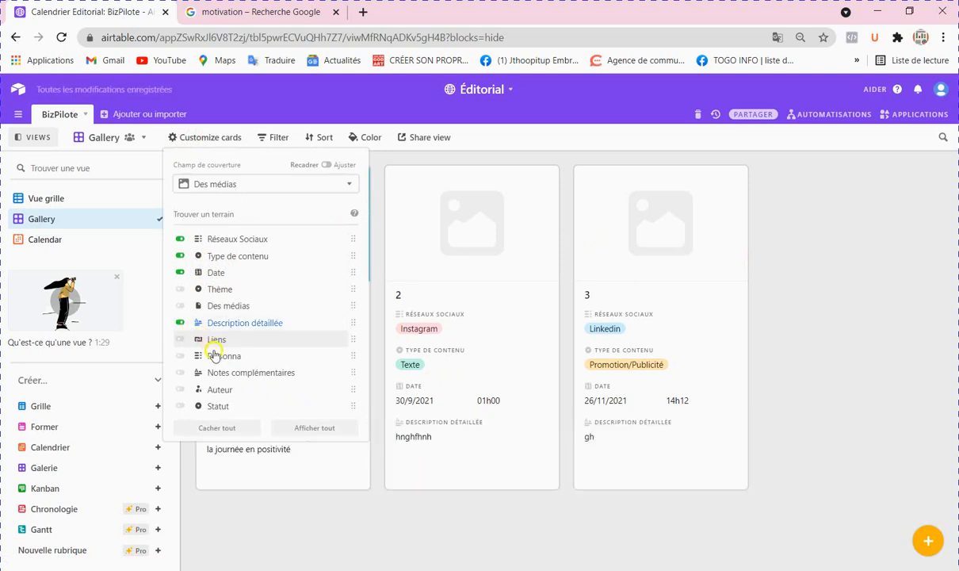
left_click(182, 358)
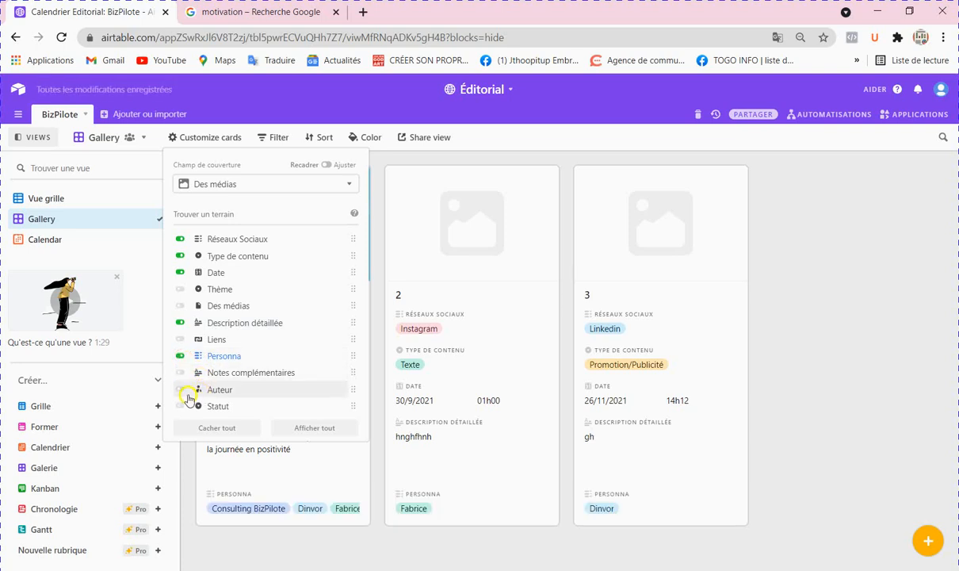
left_click(182, 391)
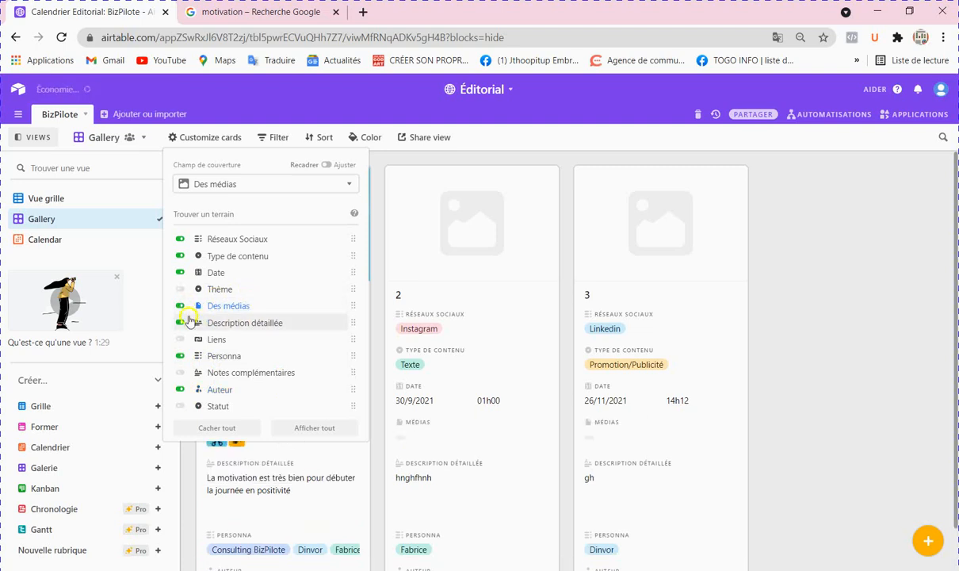
left_click(181, 308)
left_click(181, 308)
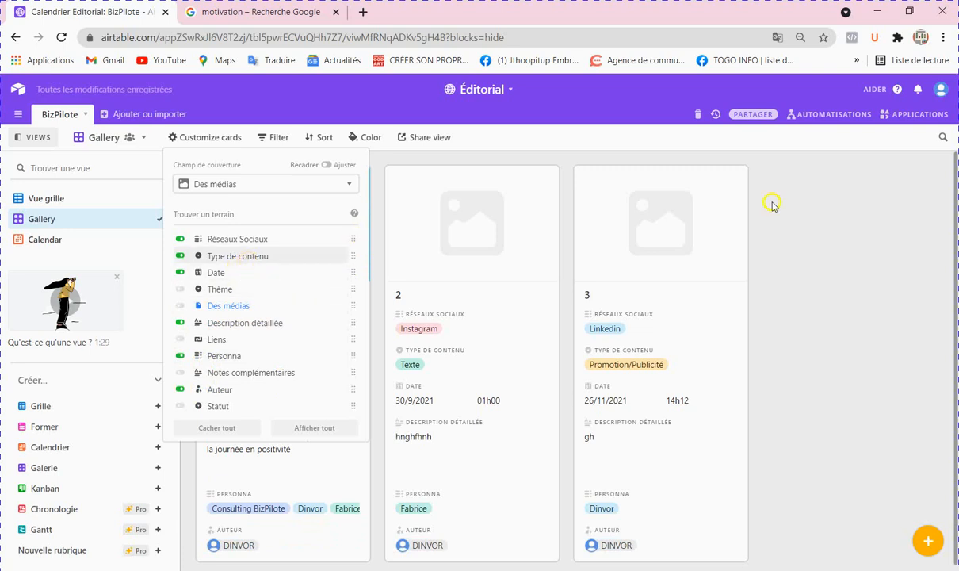
left_click(841, 245)
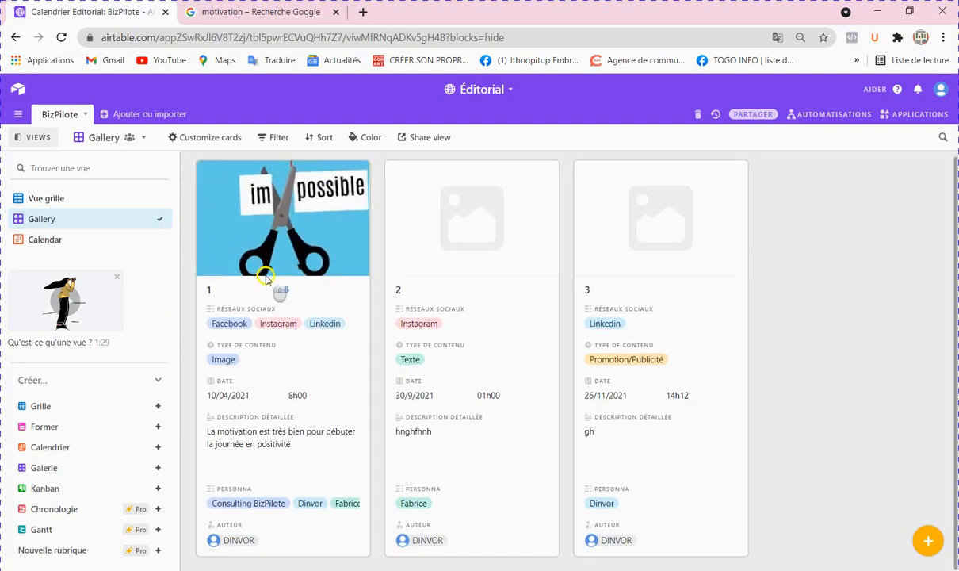
Add two filter conditions to the Gallery view and base the second one on the Personna field
left_click(65, 197)
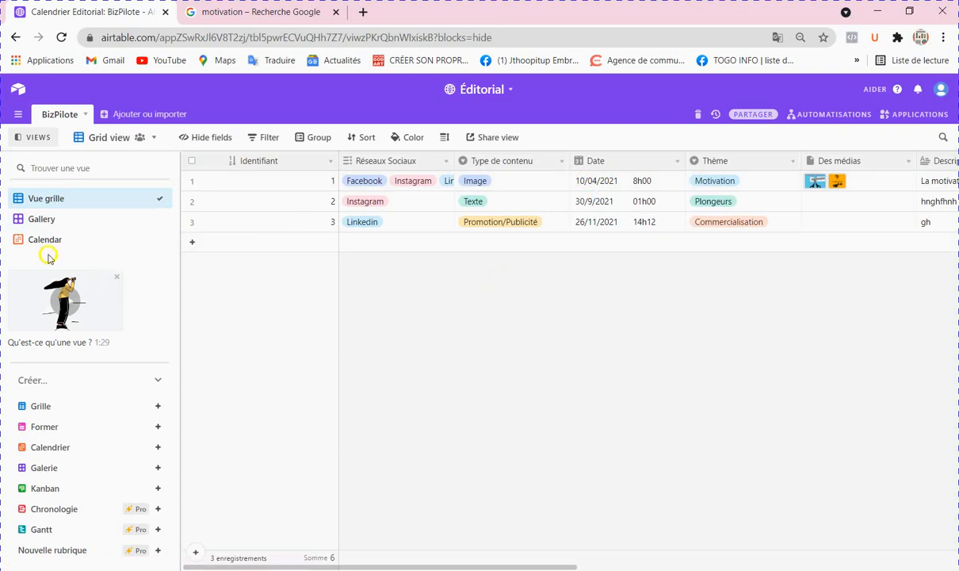
left_click(47, 221)
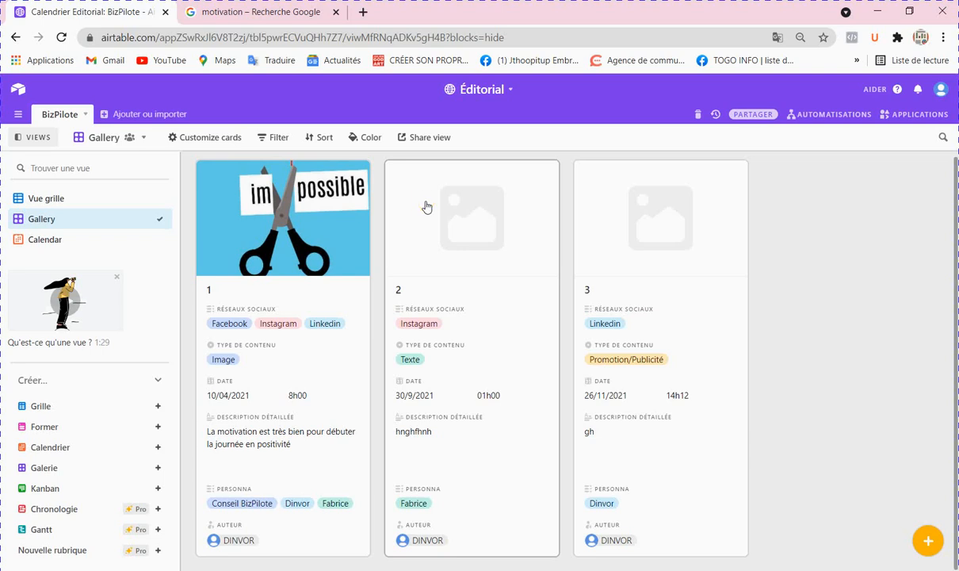
left_click(280, 138)
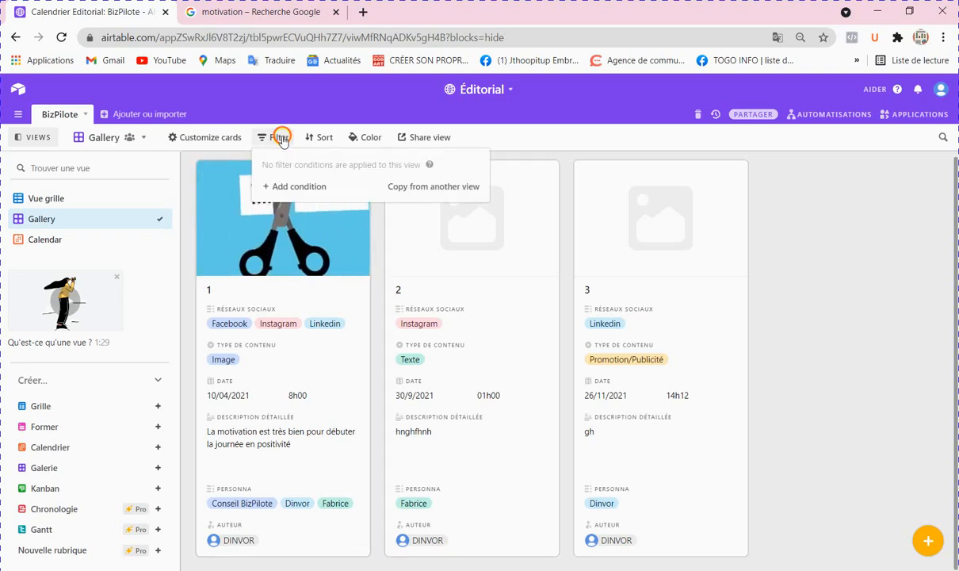
left_click(300, 188)
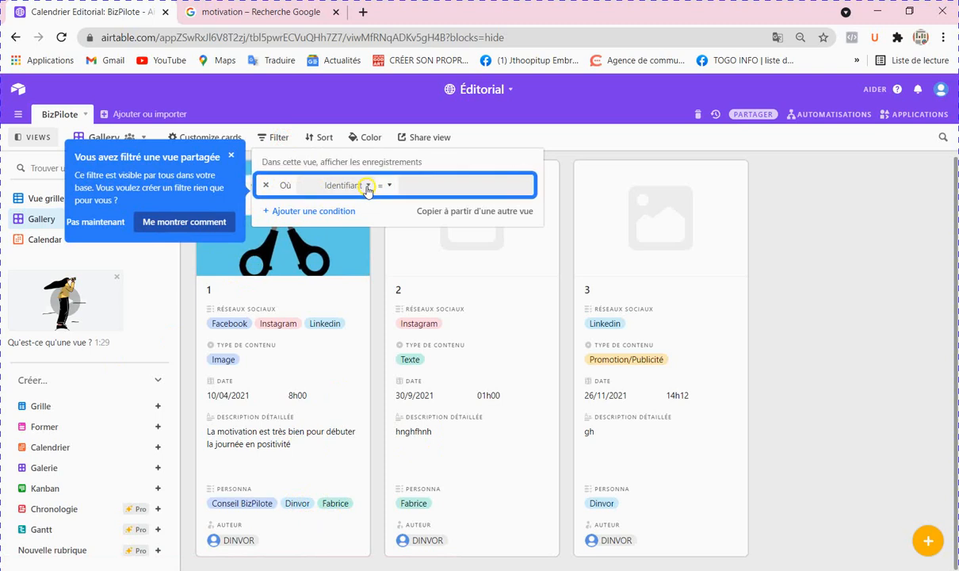
left_click(332, 212)
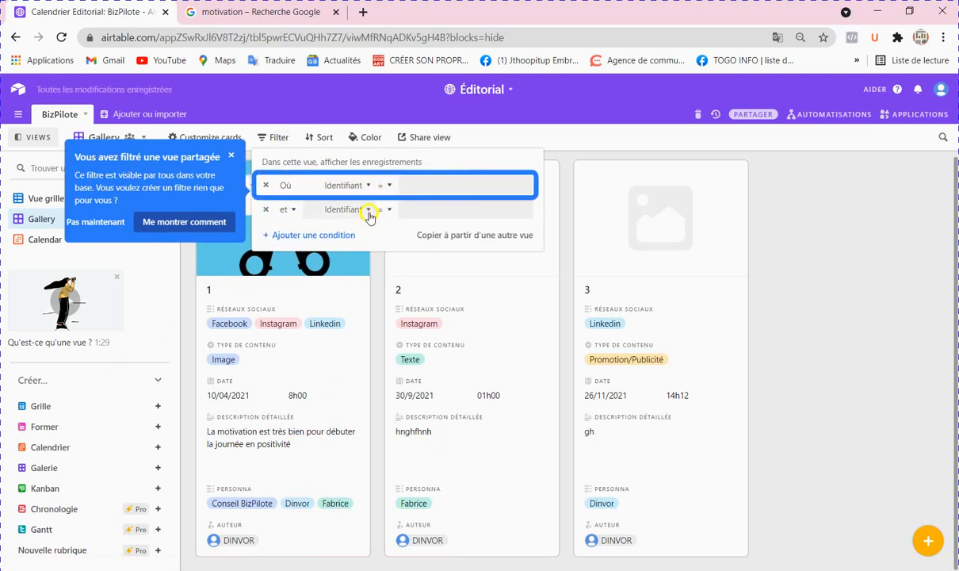
left_click(367, 210)
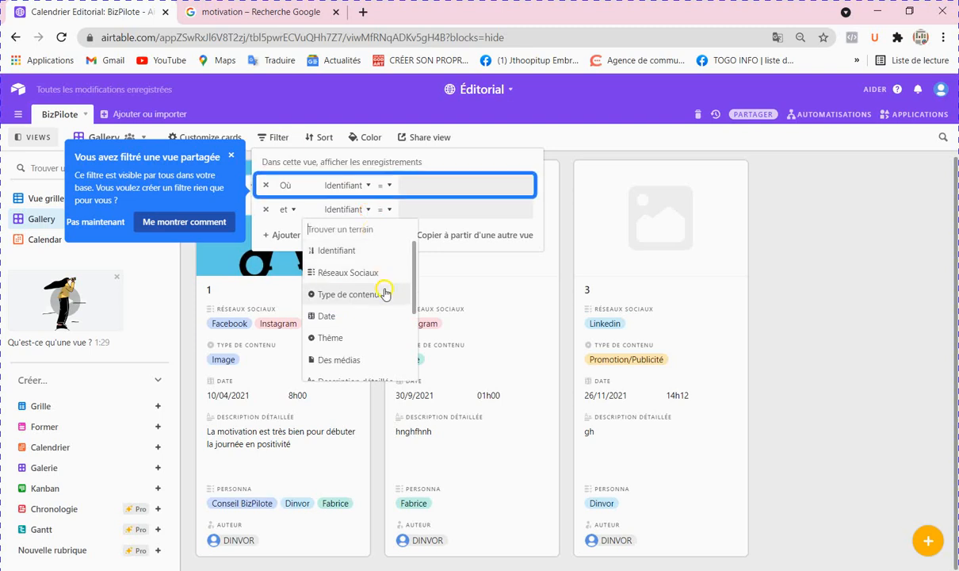
scroll(381, 289, "down", 3)
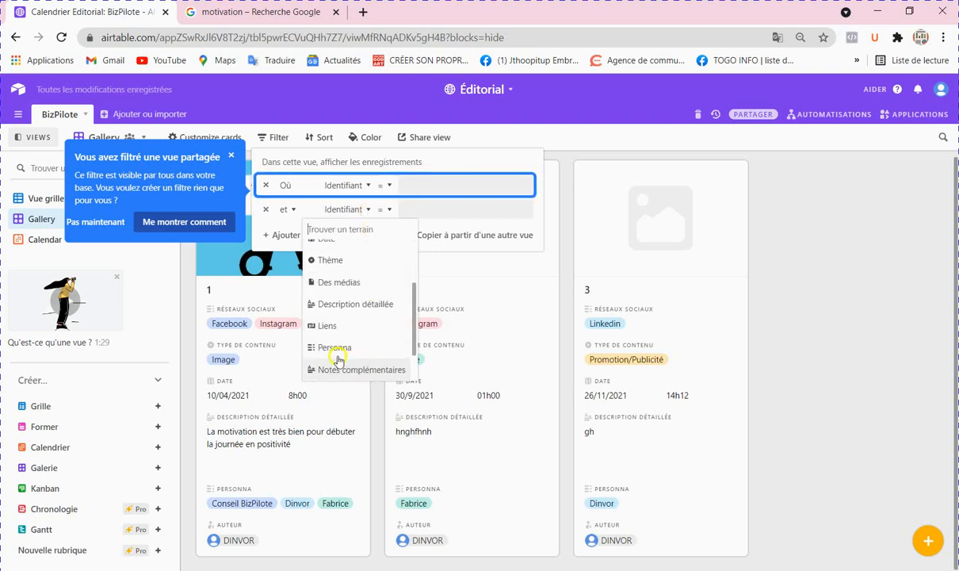
left_click(325, 347)
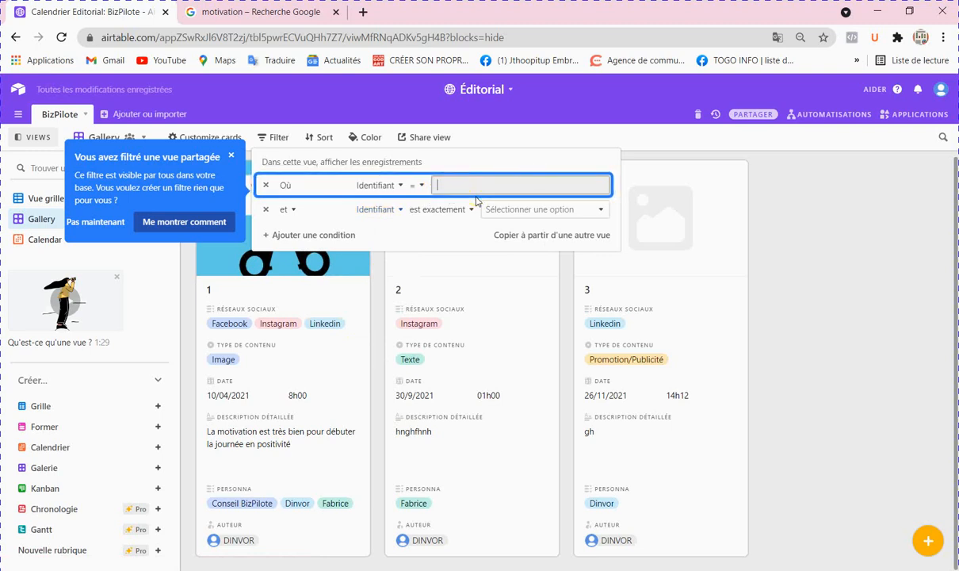
Try to enter the persona's name as the Identifiant value in the first filter condition
type("Fabrice")
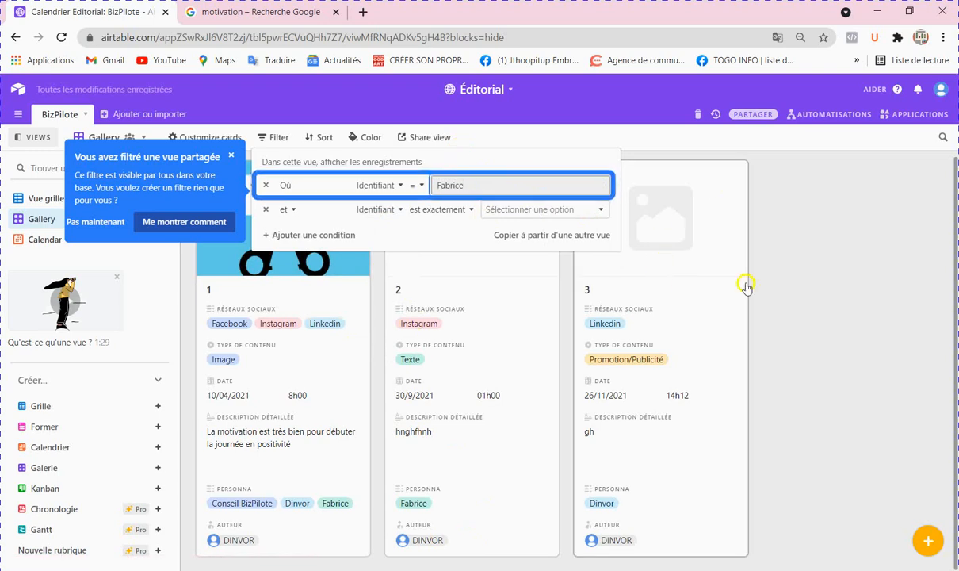
left_click(845, 212)
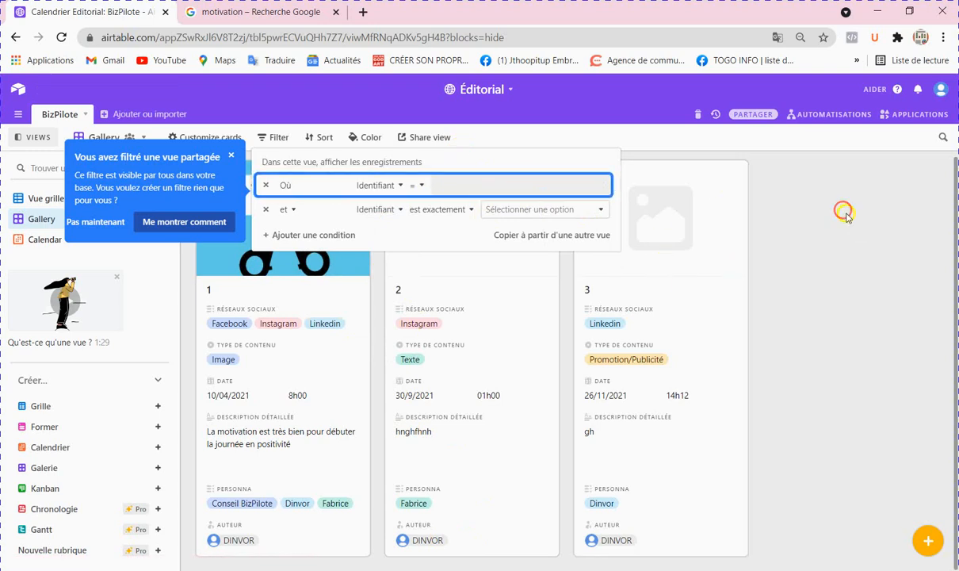
left_click(420, 186)
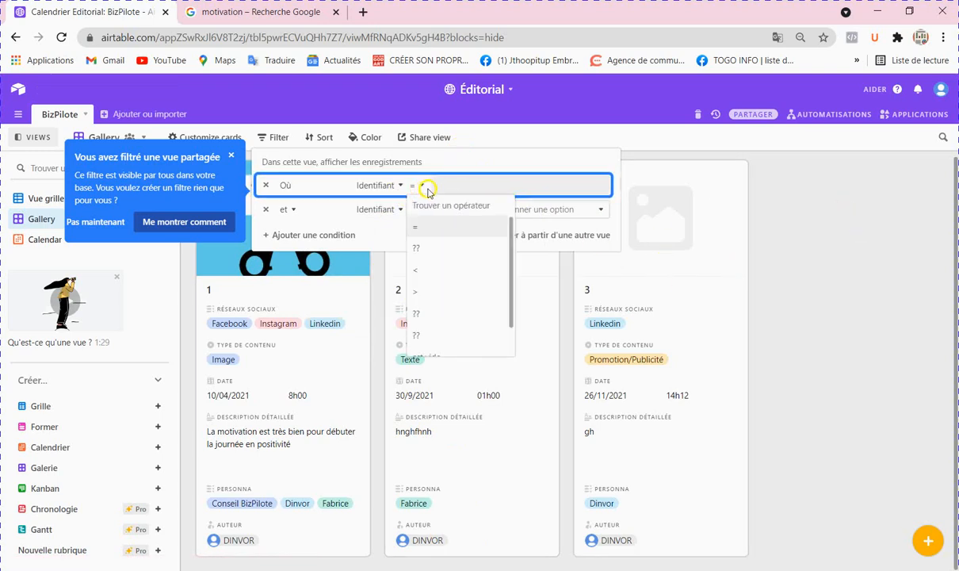
left_click(437, 187)
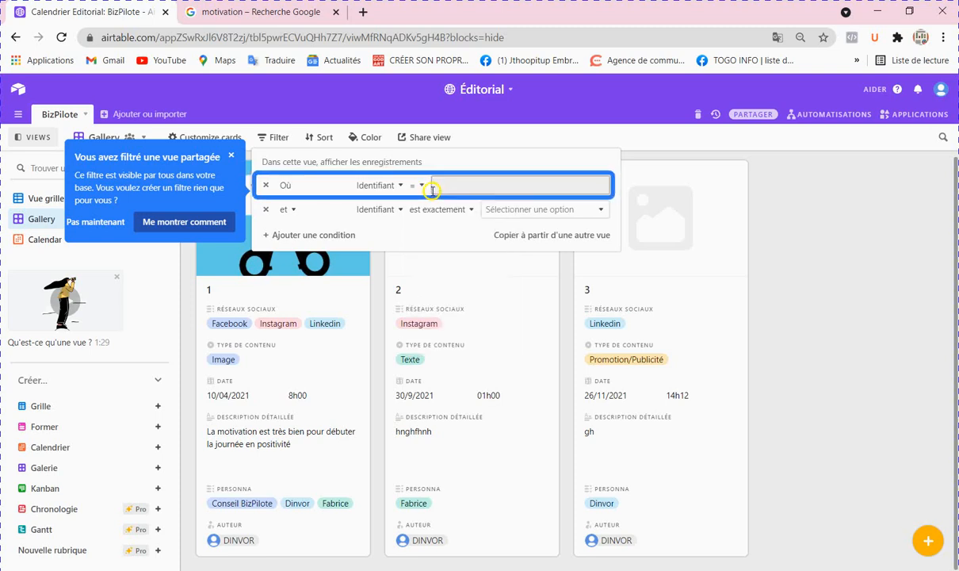
Set the Gallery view's first filter condition to Personna "est exactement" record 2's persona and dismiss the shared-view notice
left_click(396, 185)
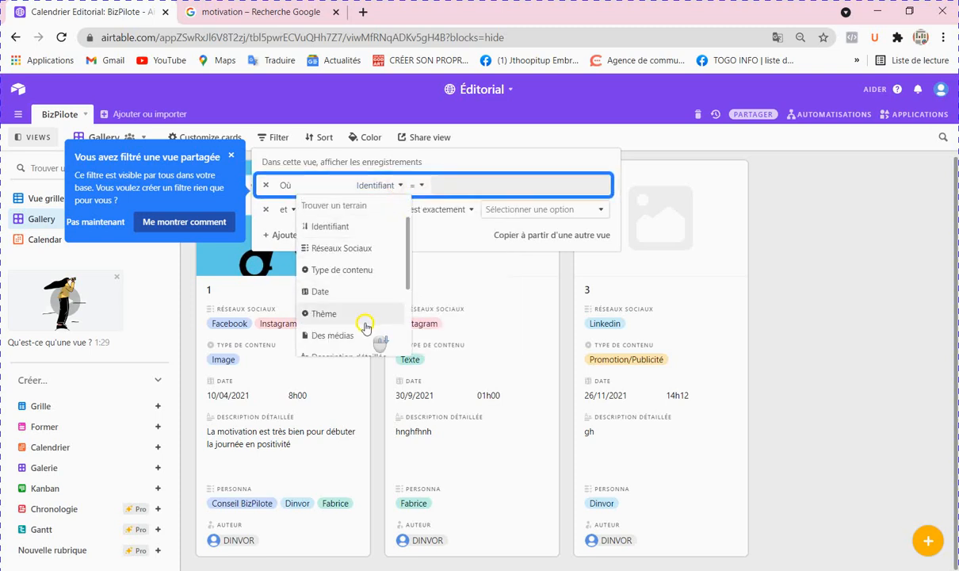
scroll(352, 333, "down", 3)
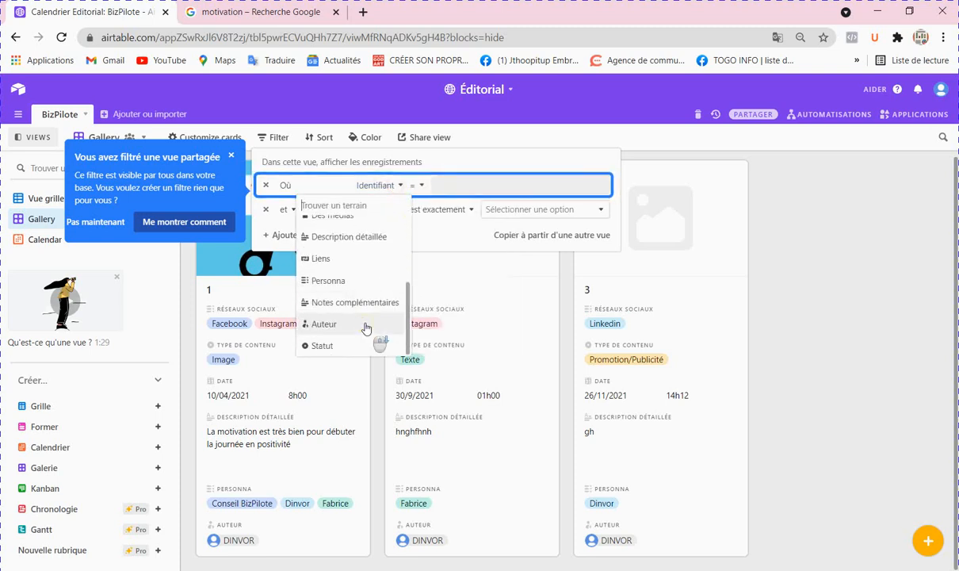
left_click(328, 280)
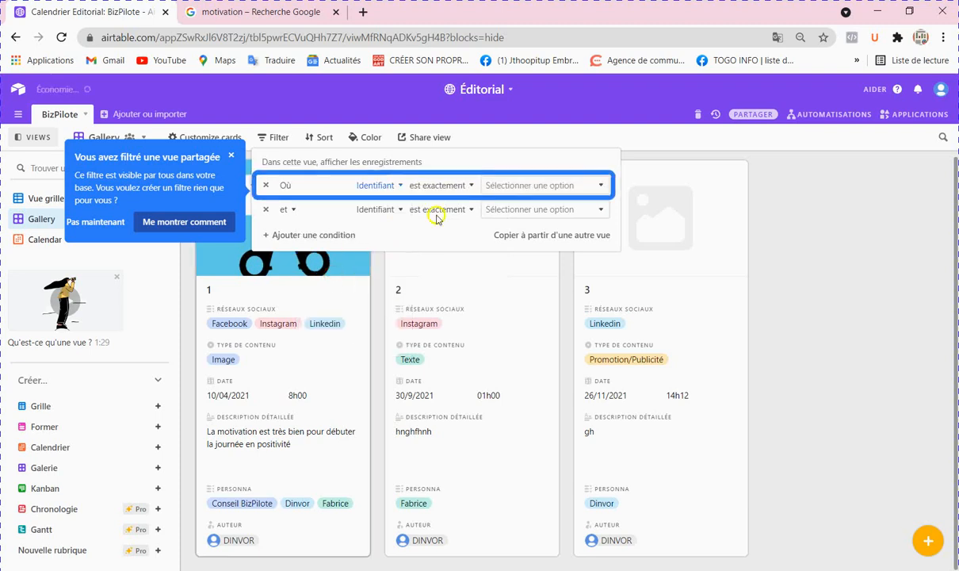
left_click(500, 187)
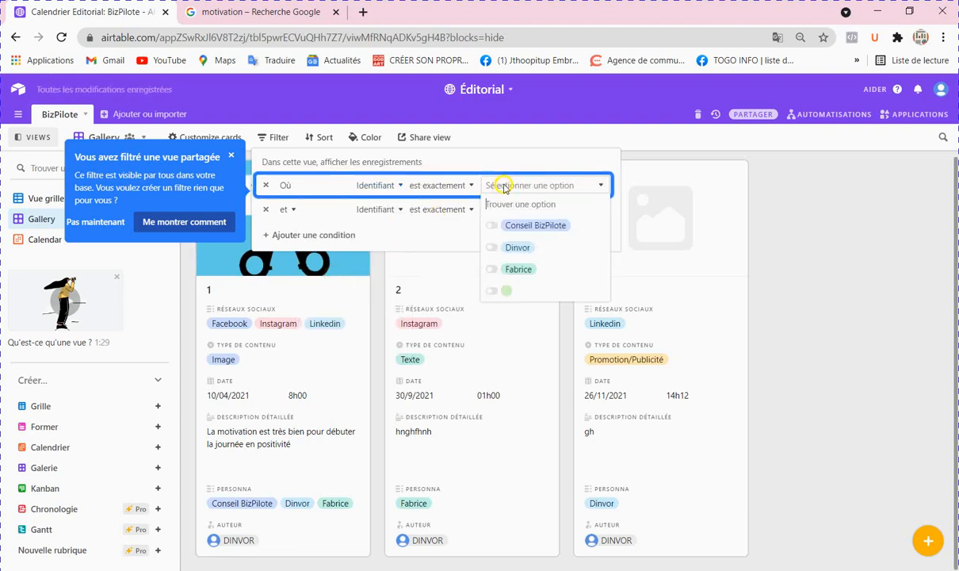
left_click(522, 272)
left_click(815, 379)
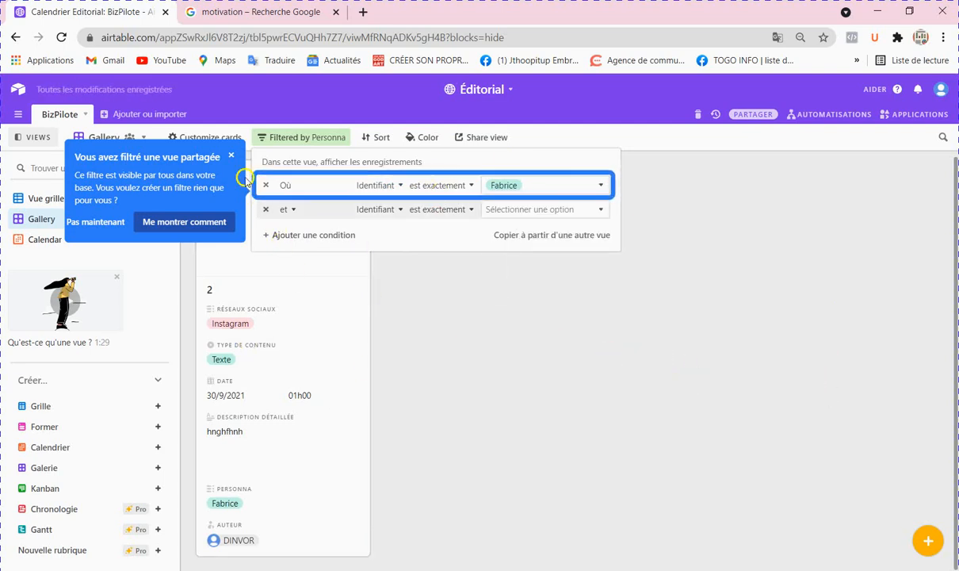
left_click(231, 155)
left_click(479, 322)
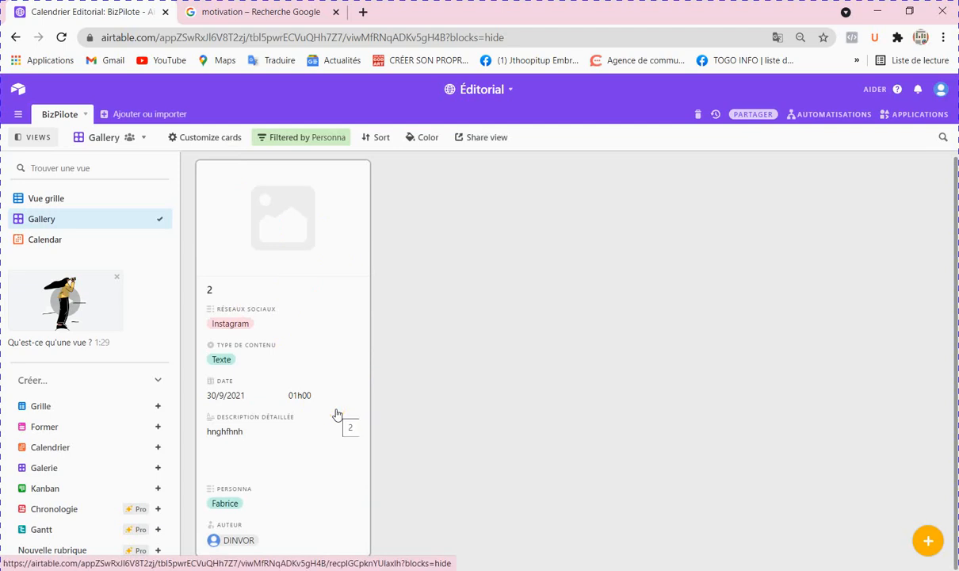
Rename the Gallery view as "Gallery" followed by the filtered persona's name
mouse_move(150, 220)
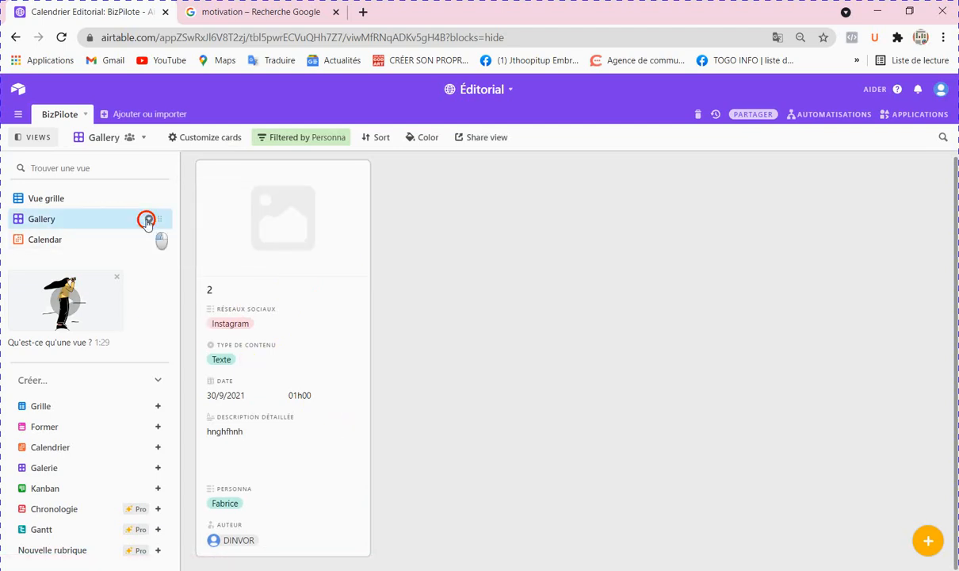
left_click(148, 219)
left_click(149, 269)
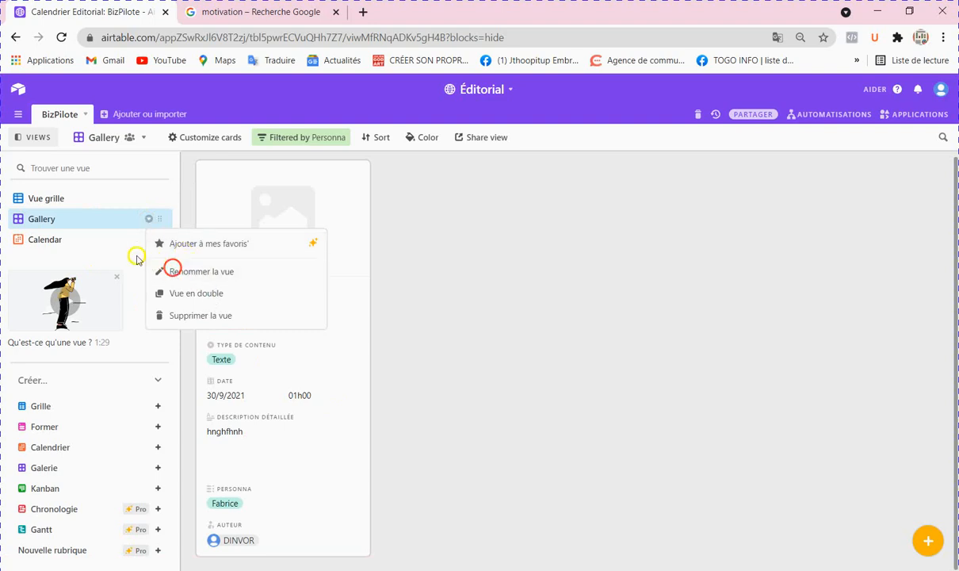
left_click(94, 221)
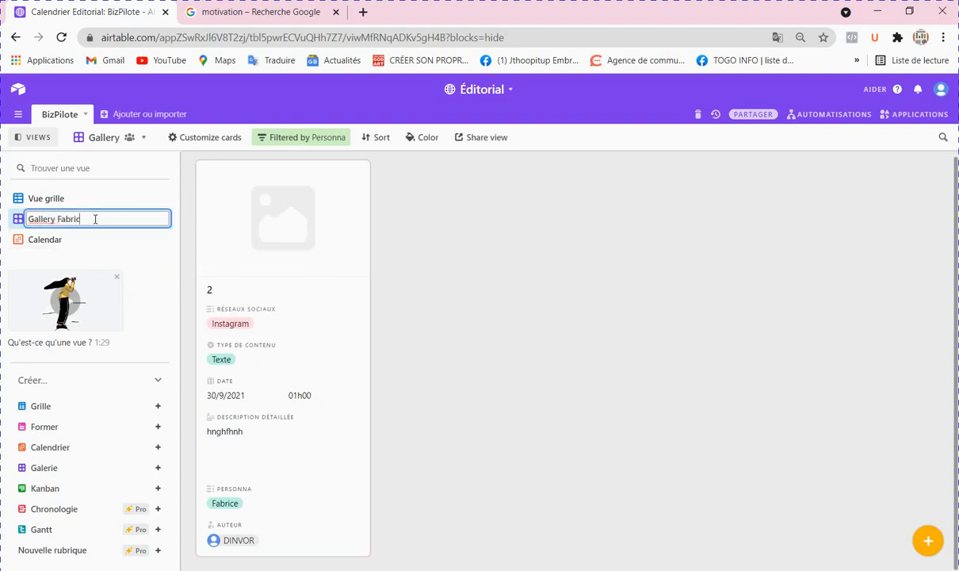
left_click(625, 475)
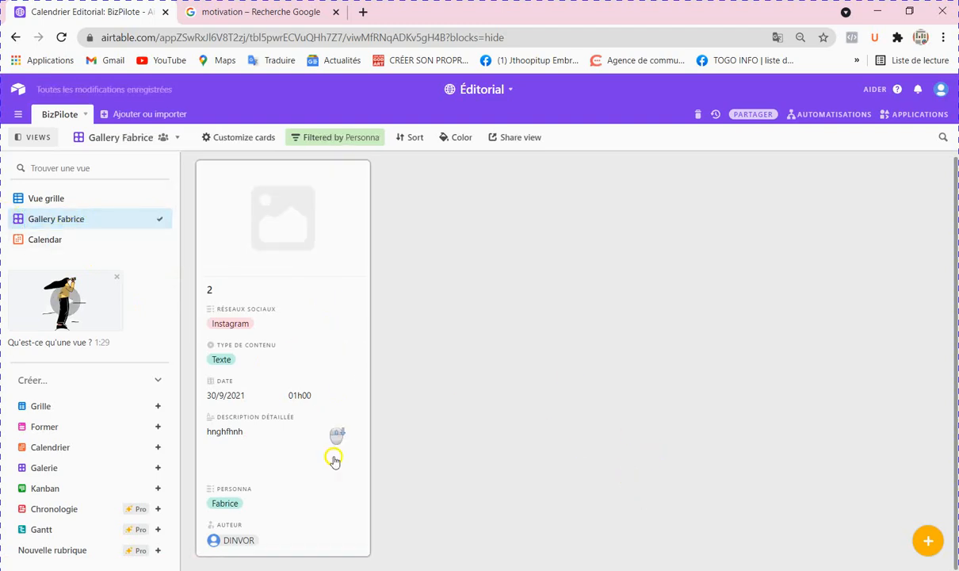
Duplicate the filtered Gallery view
scroll(329, 299, "up", 1)
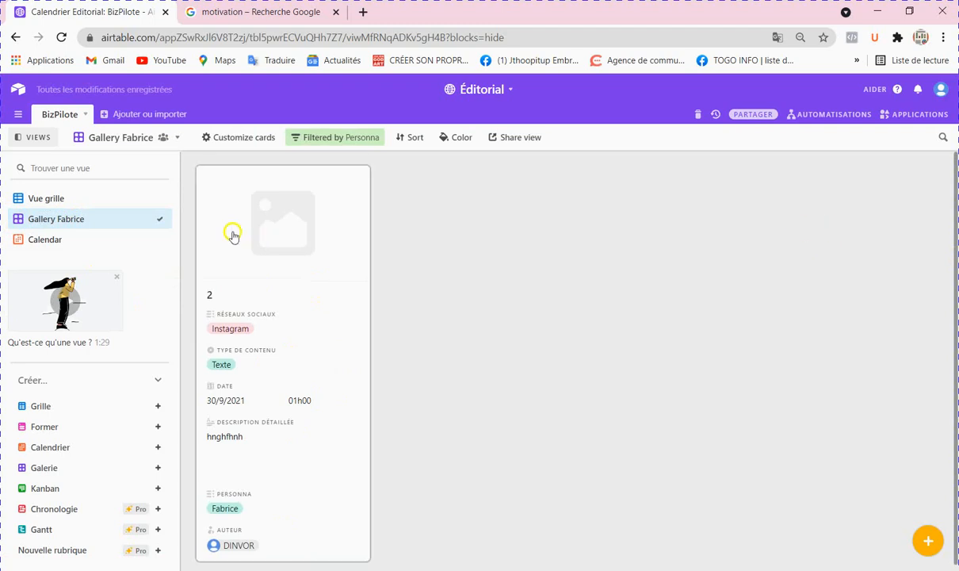
mouse_move(149, 219)
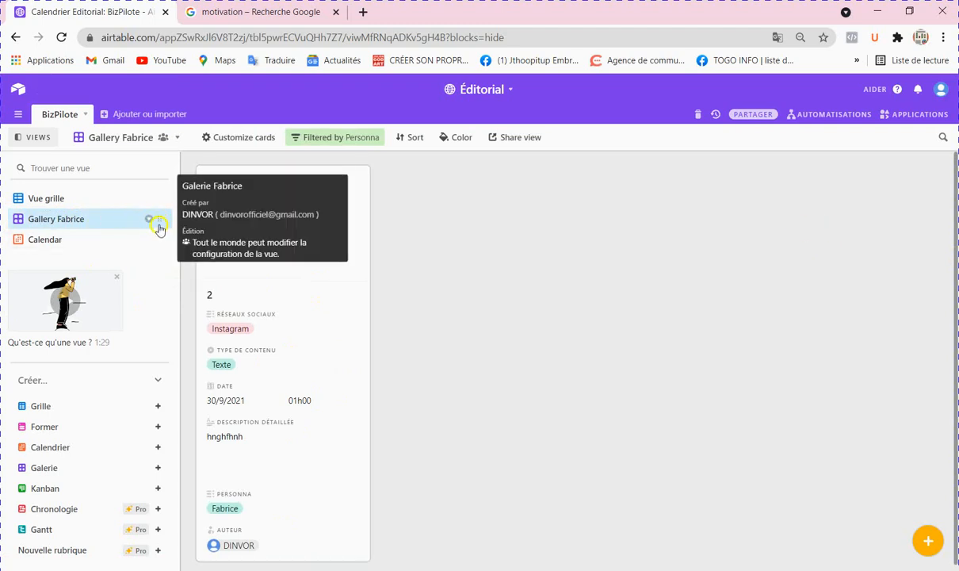
right_click(107, 229)
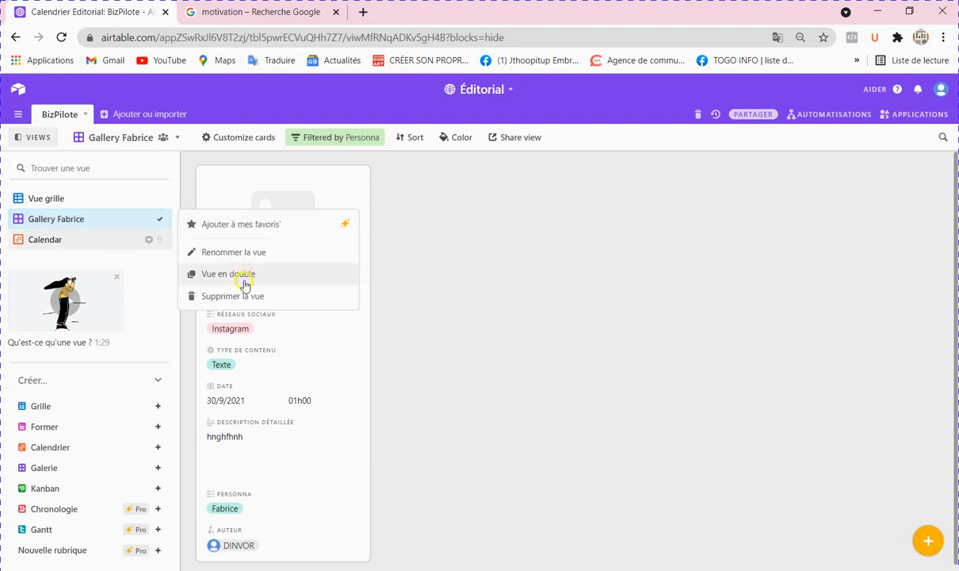
left_click(194, 275)
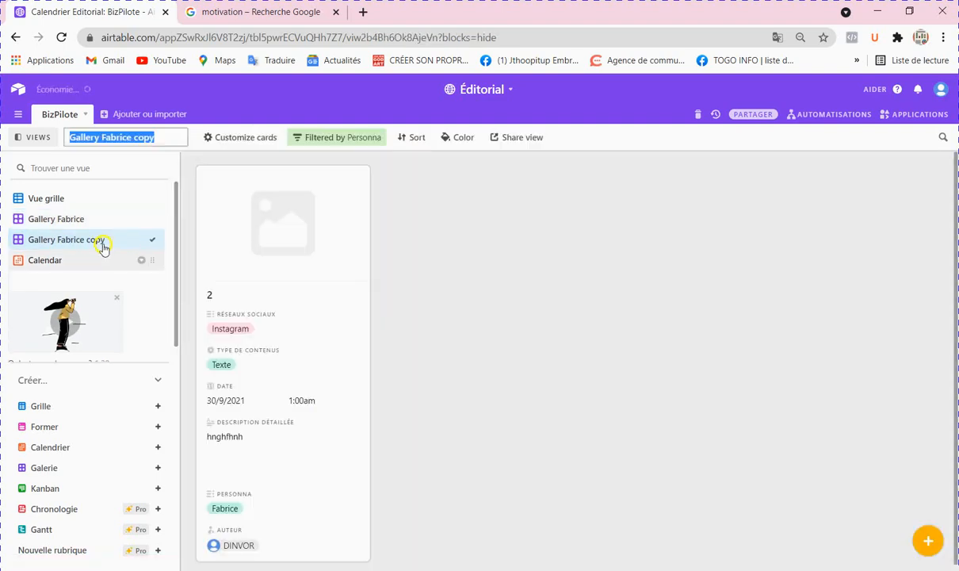
Rename the duplicated view as "Gallery" followed by the name of record 3's persona
left_click(141, 240)
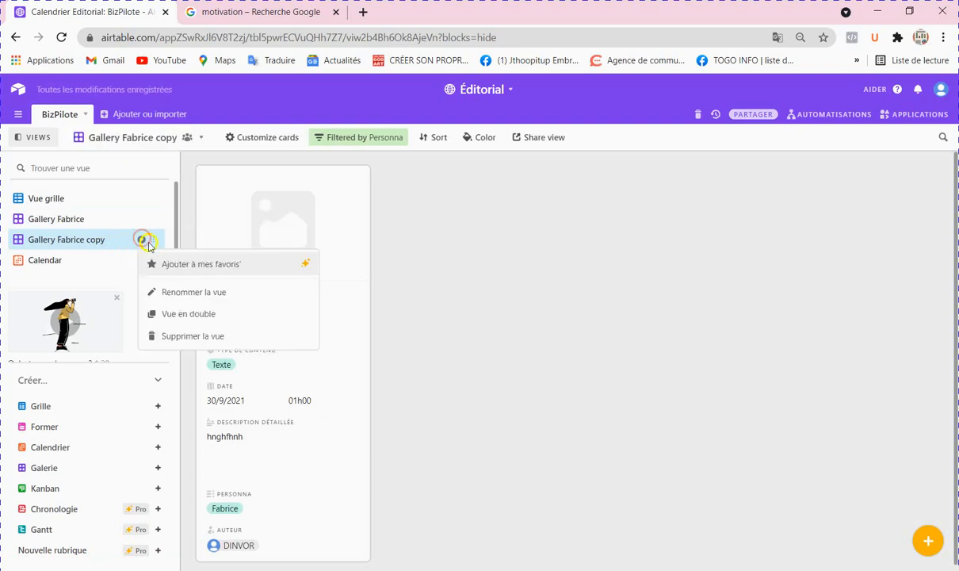
left_click(189, 294)
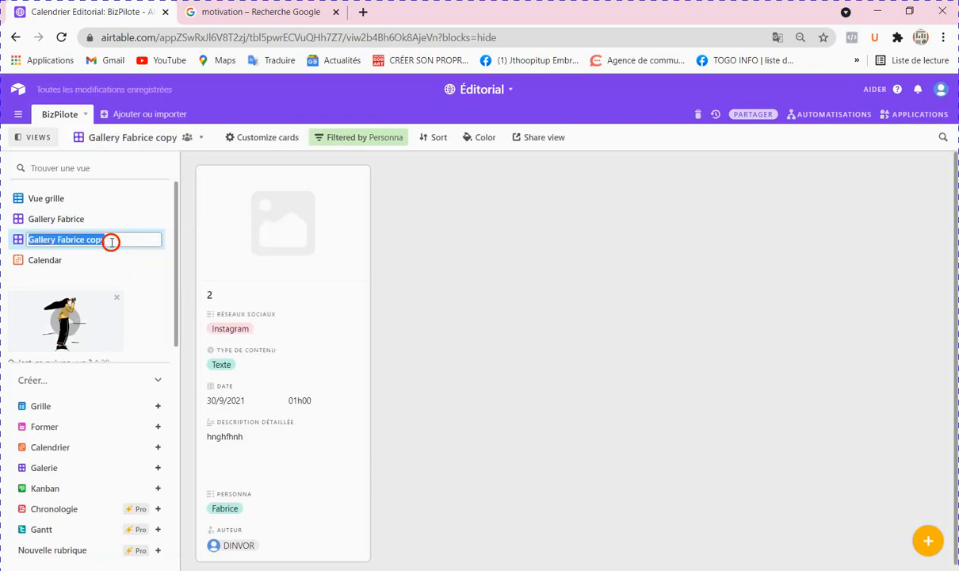
left_click(111, 241)
key("BackSpace")
key("BackSpace")
key("BackSpace")
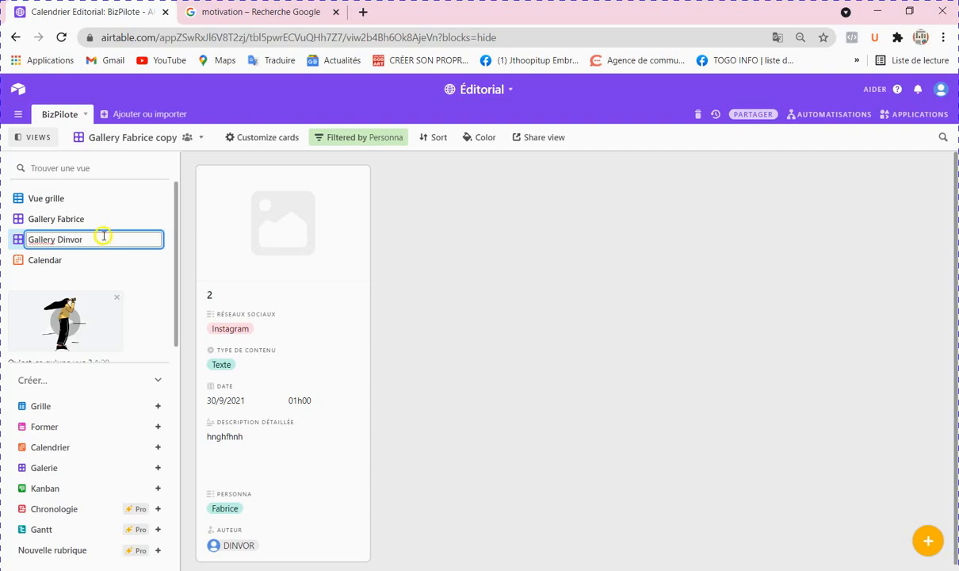
type("Dinvor")
left_click(586, 366)
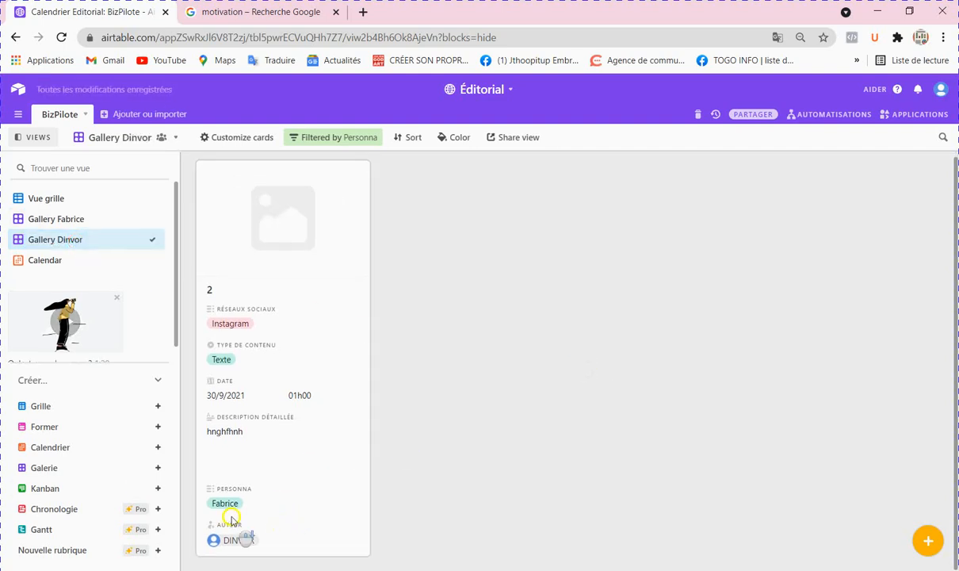
Add record 3's persona to the options of the duplicated view's first Personna filter condition
left_click(248, 141)
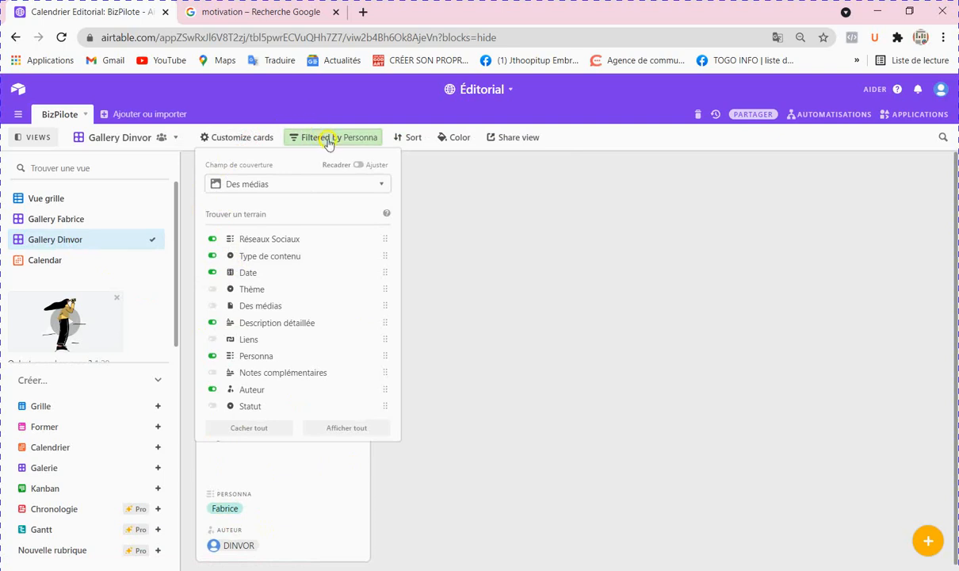
left_click(328, 140)
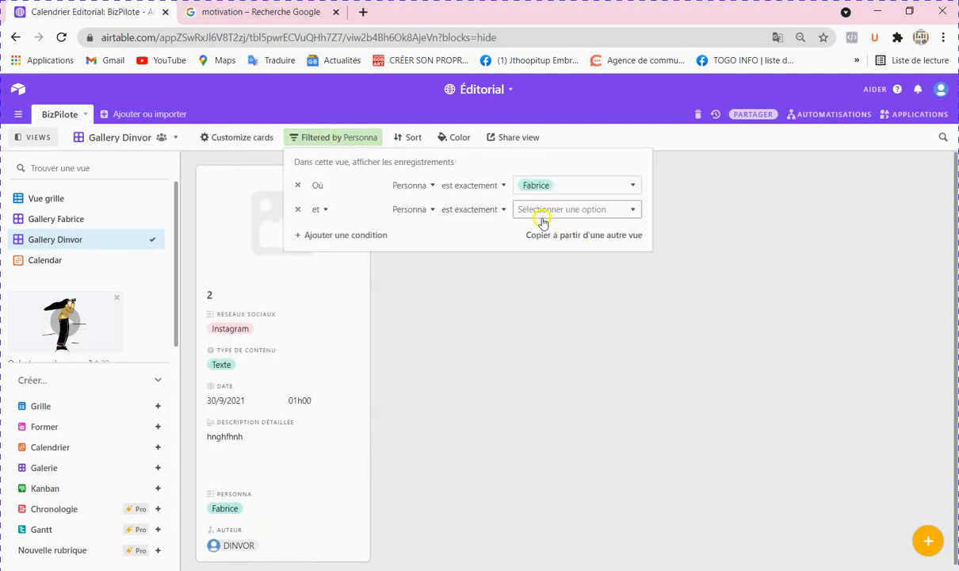
left_click(559, 187)
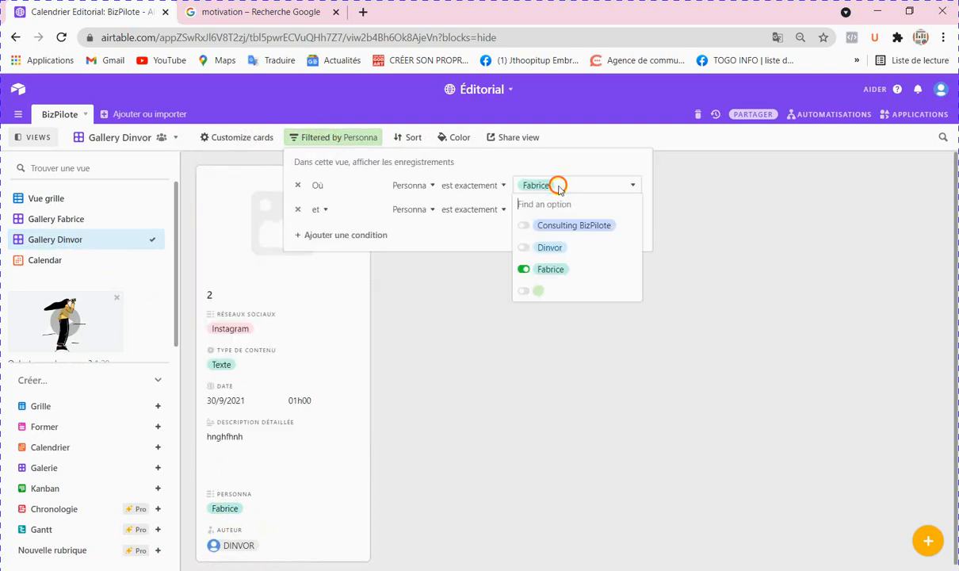
left_click(558, 248)
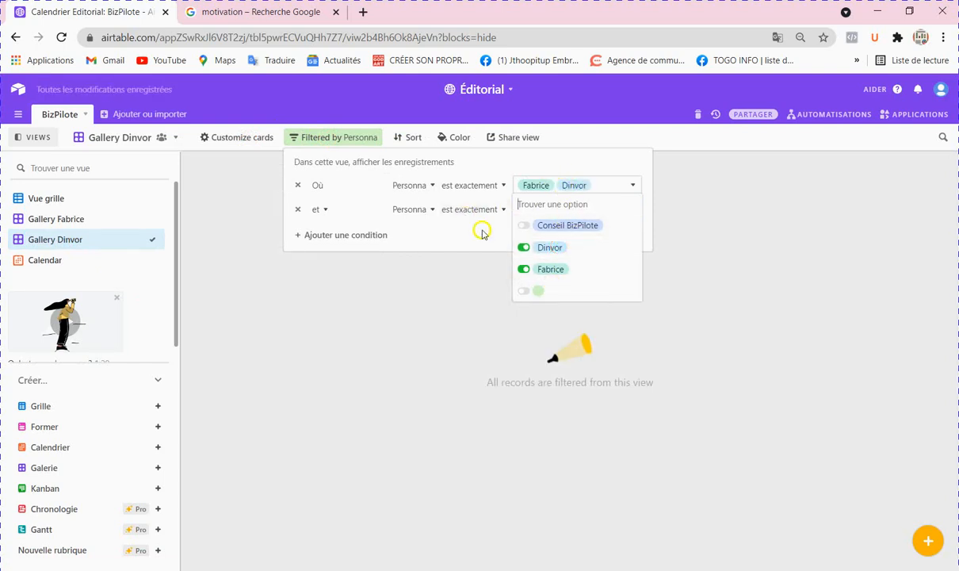
left_click(395, 465)
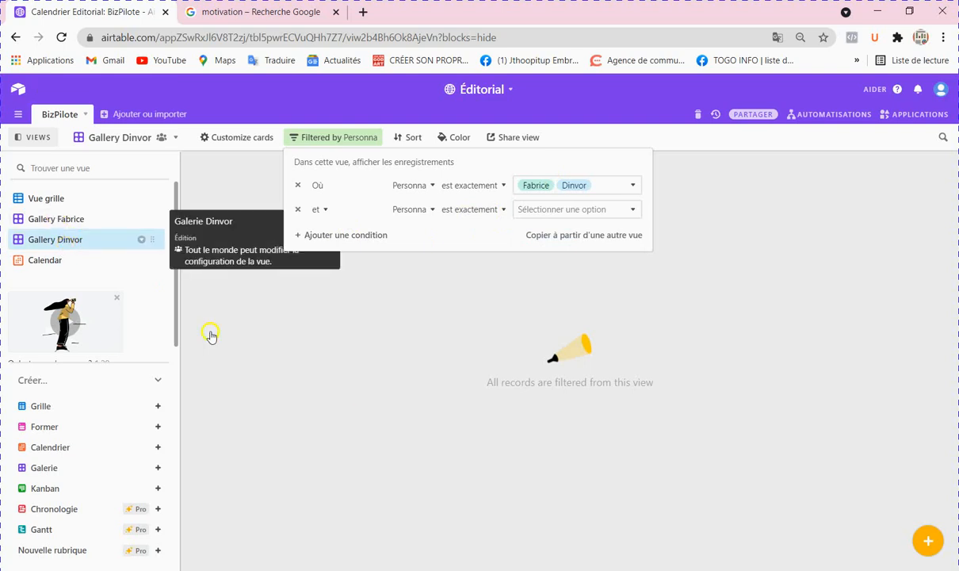
Remove both Personna filter conditions from record 3's persona Gallery view
left_click(359, 402)
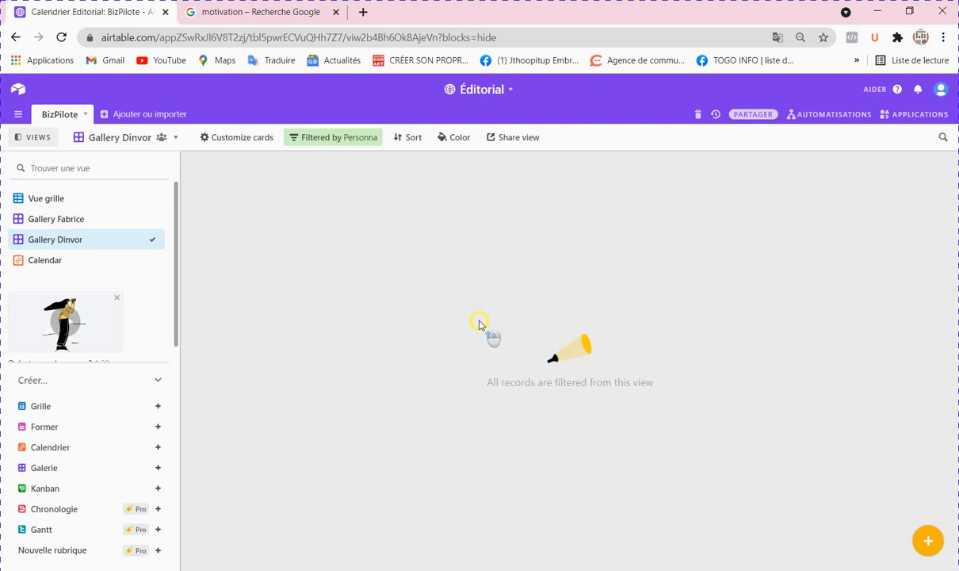
left_click(360, 142)
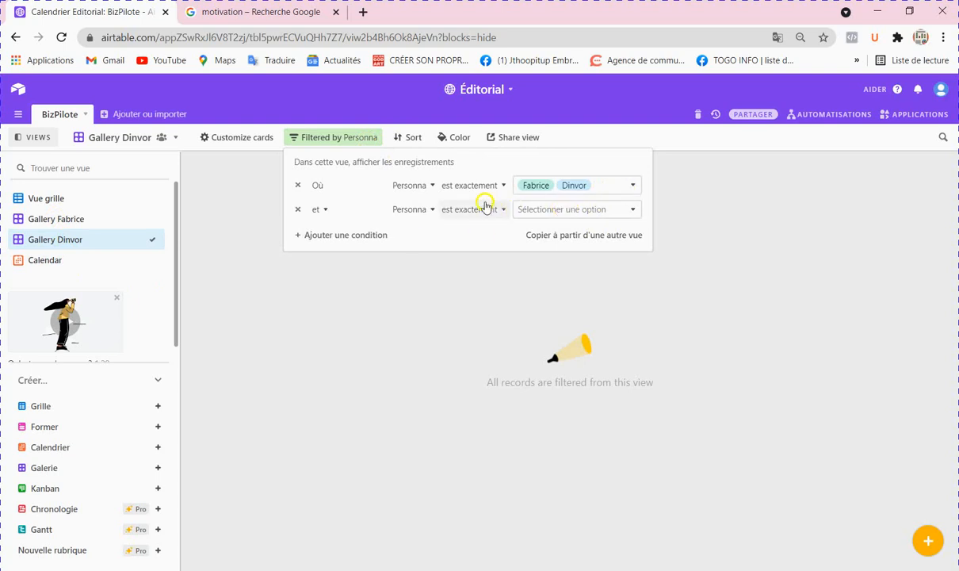
left_click(422, 185)
scroll(365, 238, "up", 3)
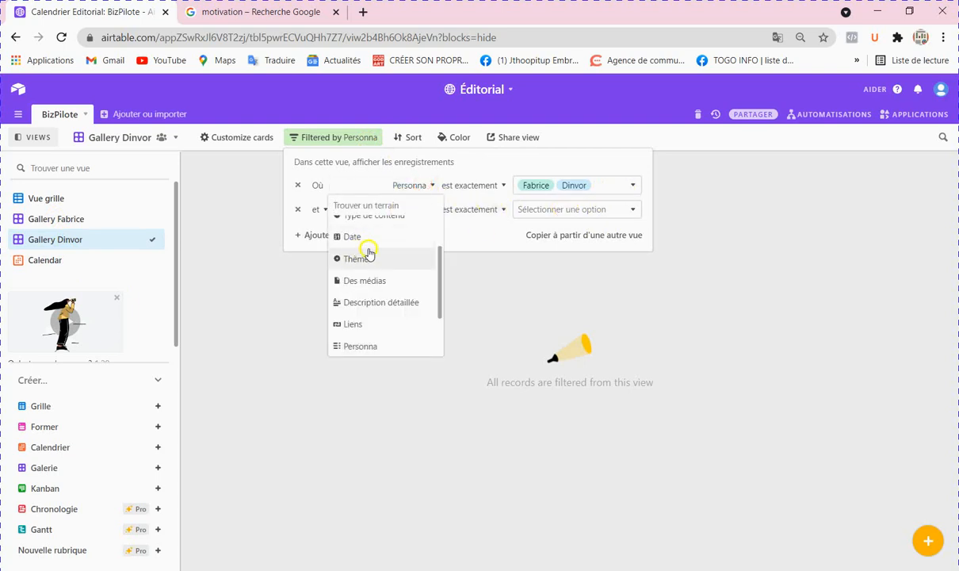
left_click(362, 228)
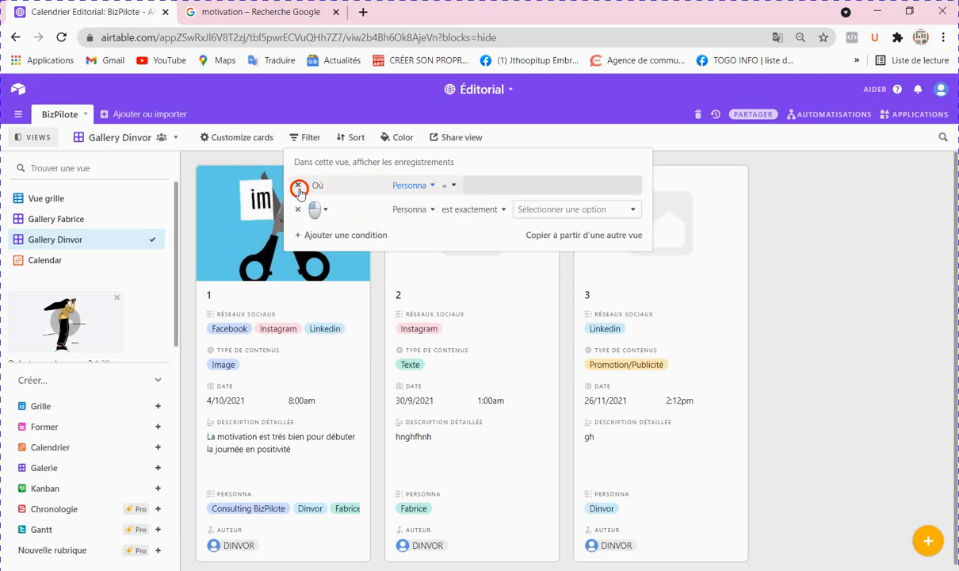
left_click(298, 186)
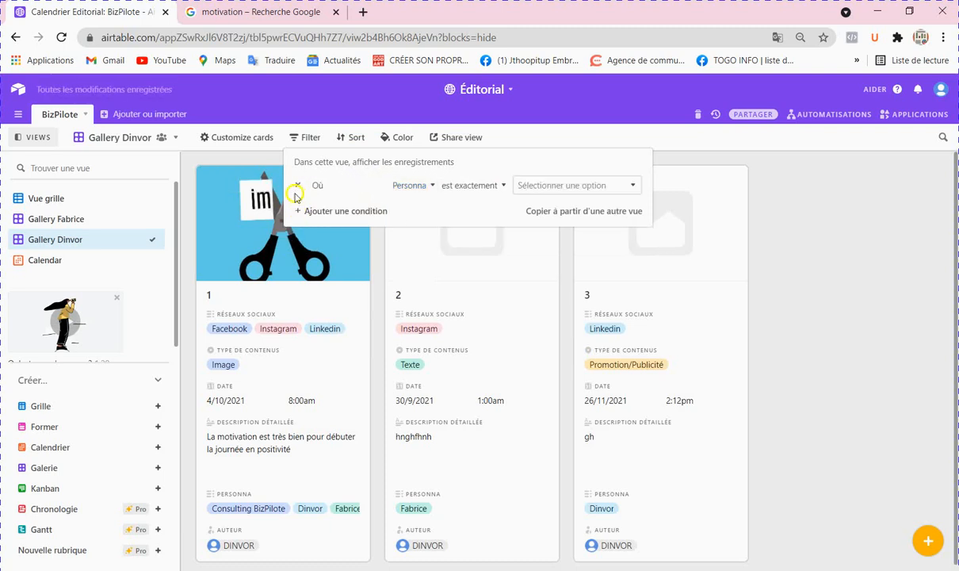
left_click(298, 186)
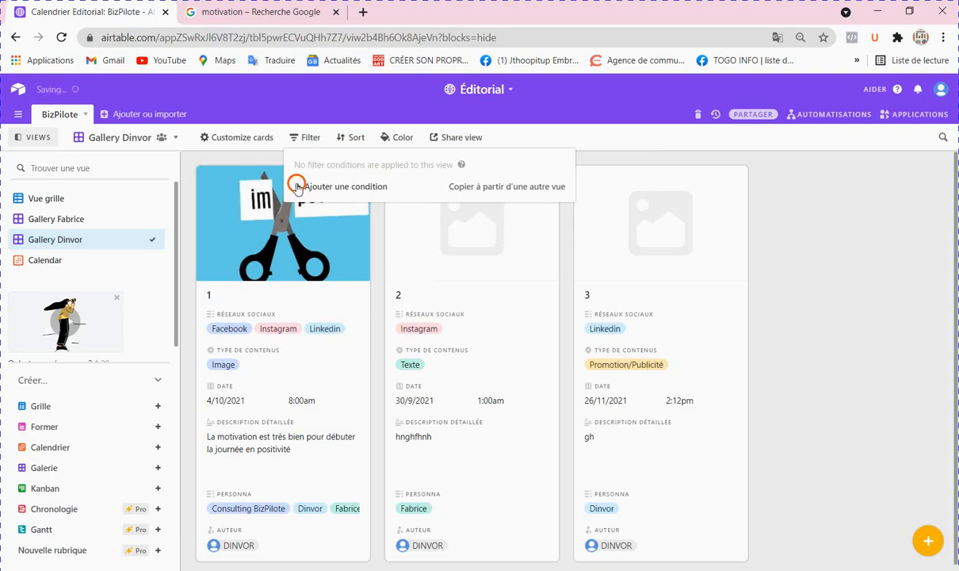
Add a filter condition to the view requiring that Identifiant "n'est pas vide"
left_click(367, 187)
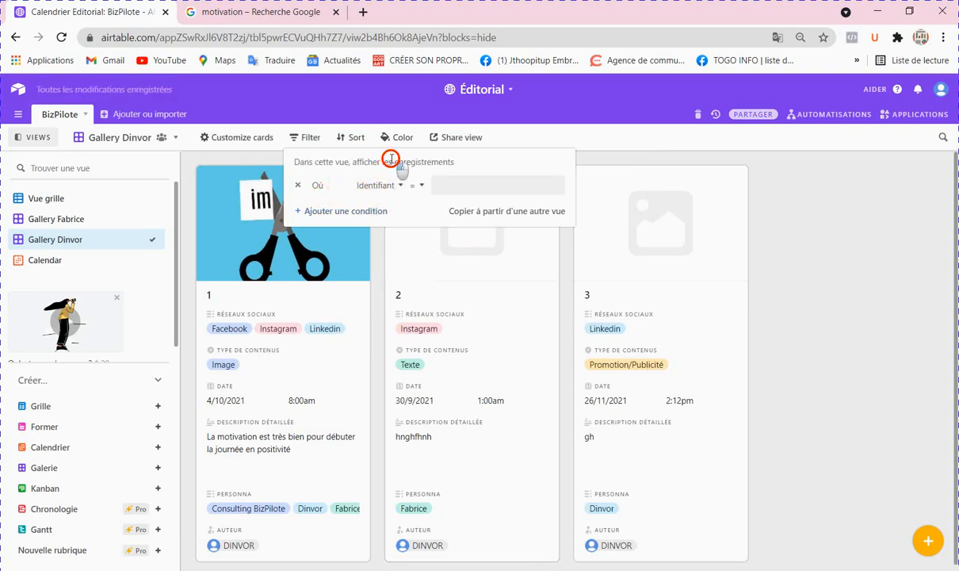
left_click(421, 187)
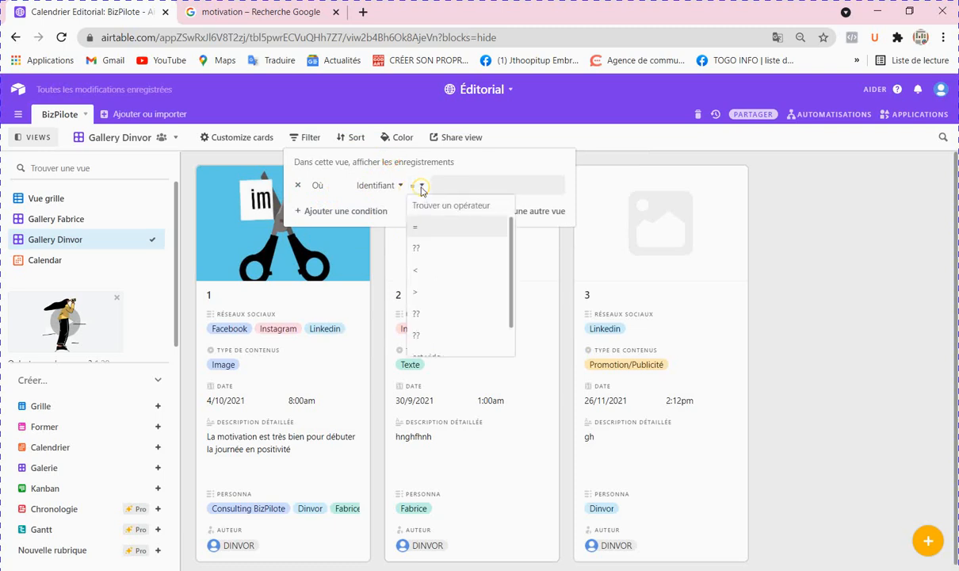
scroll(456, 306, "down", 1)
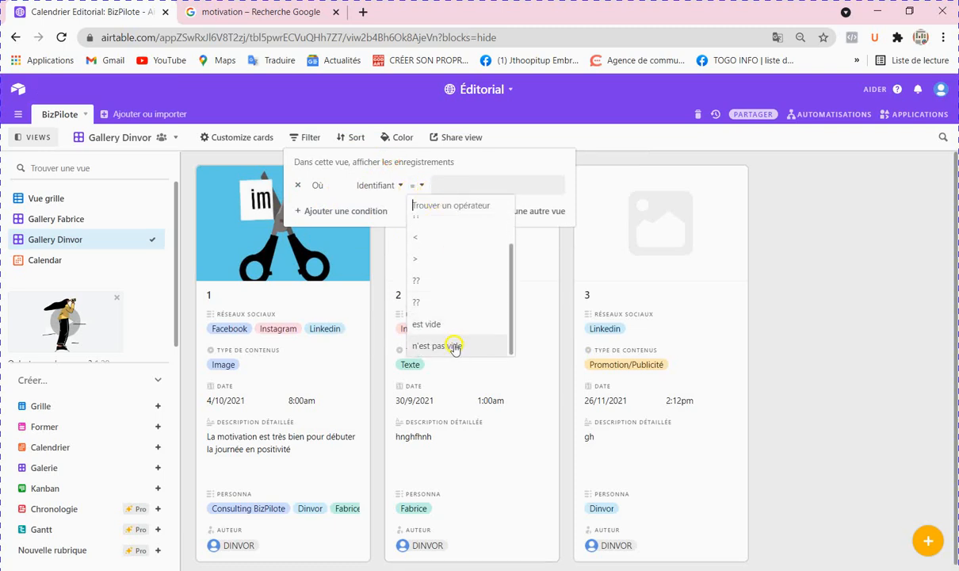
left_click(437, 347)
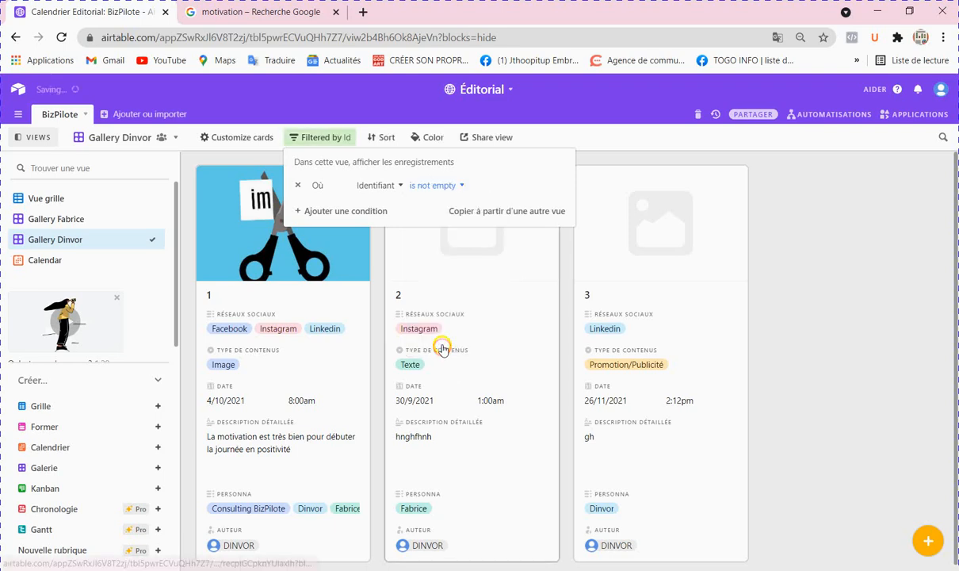
Add a second filter condition, joined by "et", where Personna "est exactement" record 3's persona
left_click(354, 214)
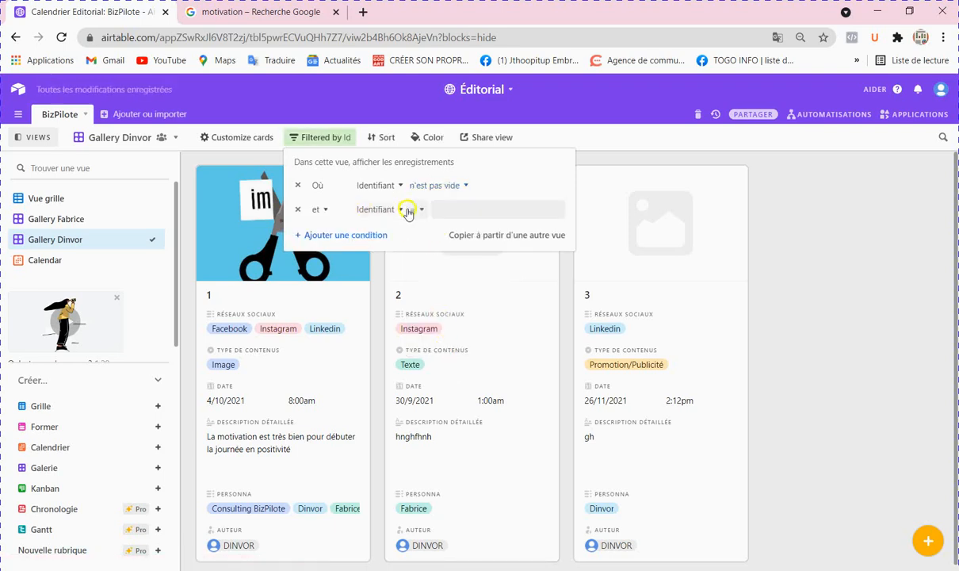
left_click(398, 210)
scroll(407, 317, "down", 3)
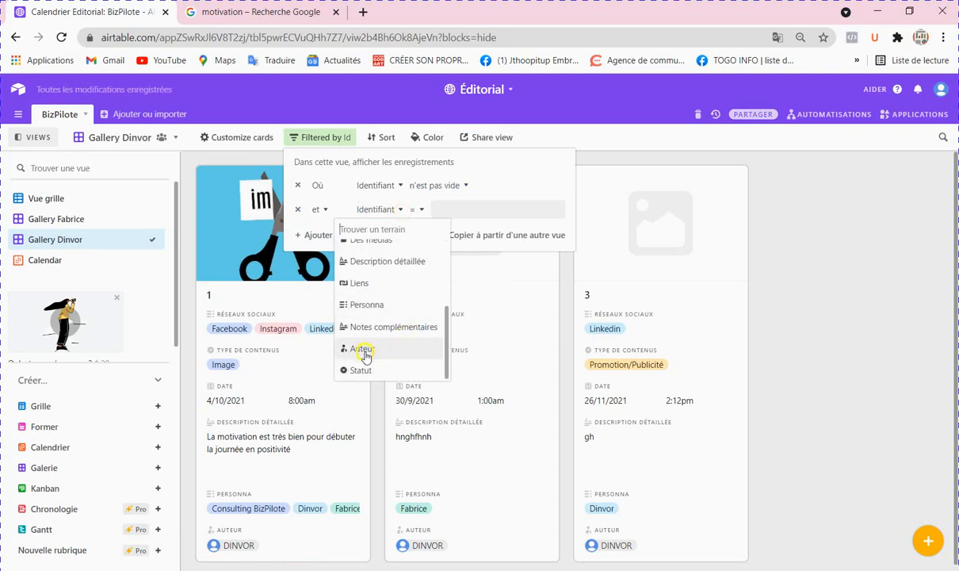
left_click(358, 304)
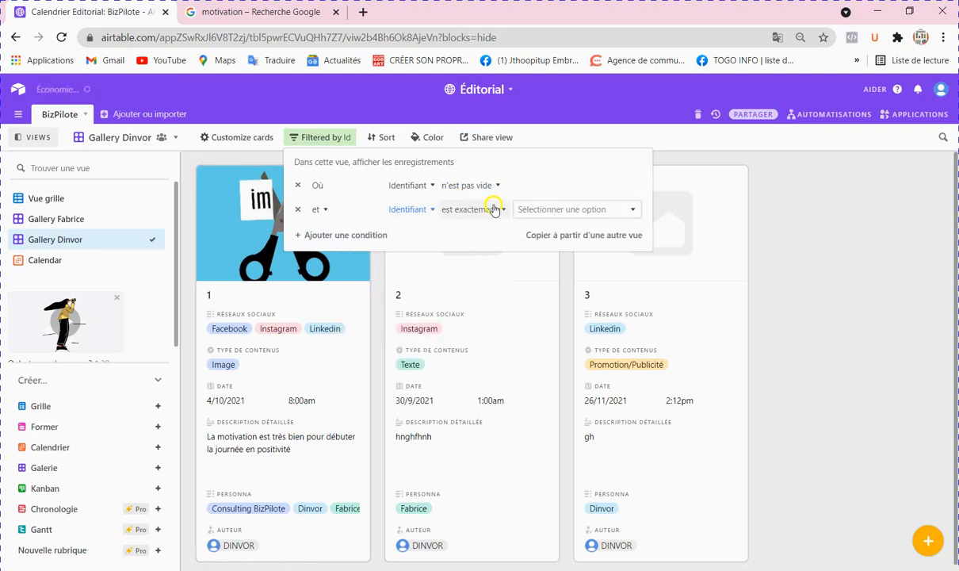
left_click(542, 210)
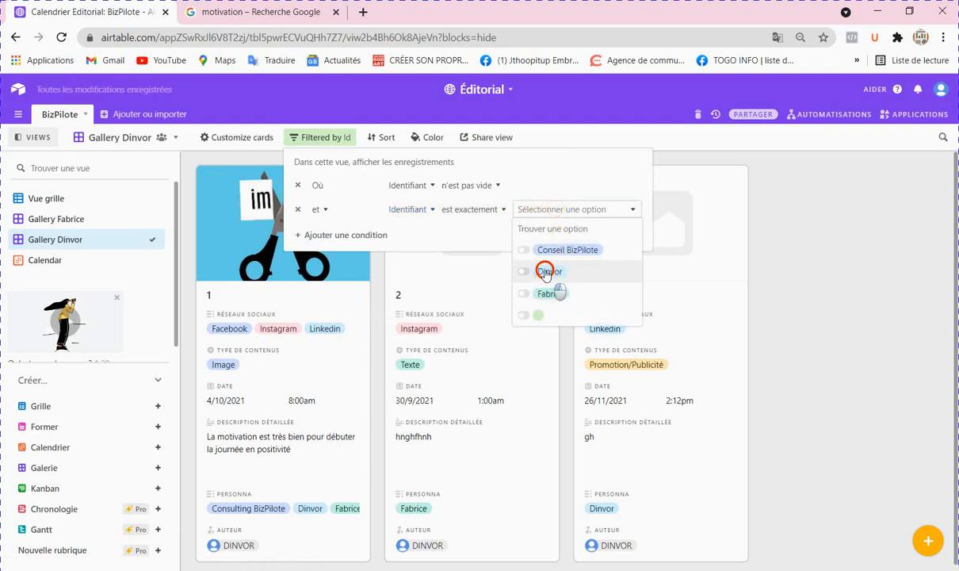
left_click(545, 272)
left_click(753, 385)
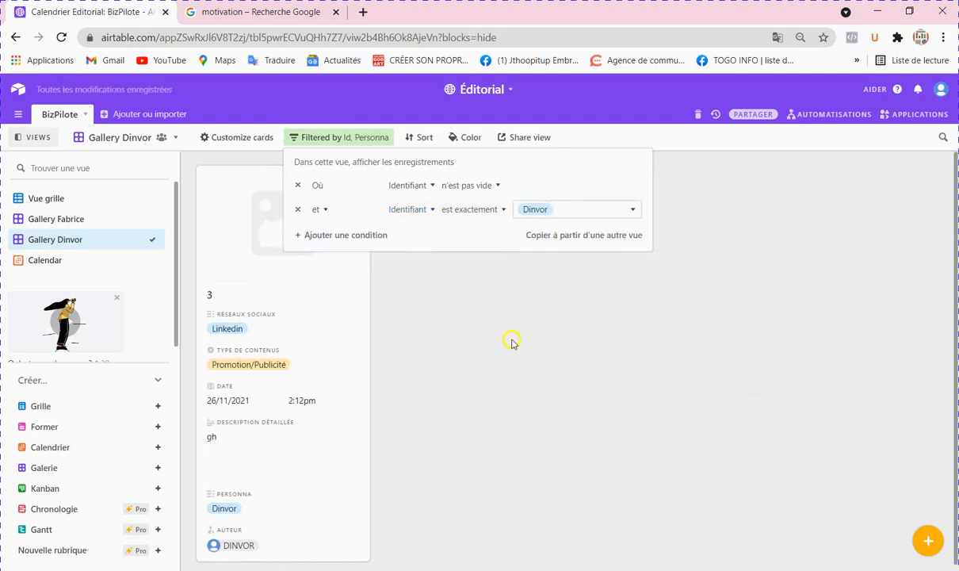
left_click(405, 304)
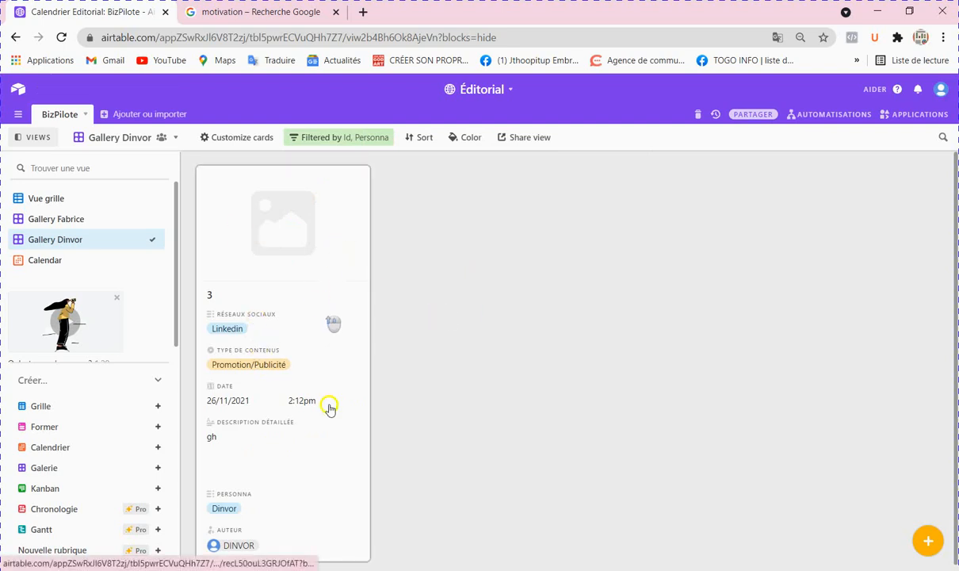
scroll(288, 482, "down", 1)
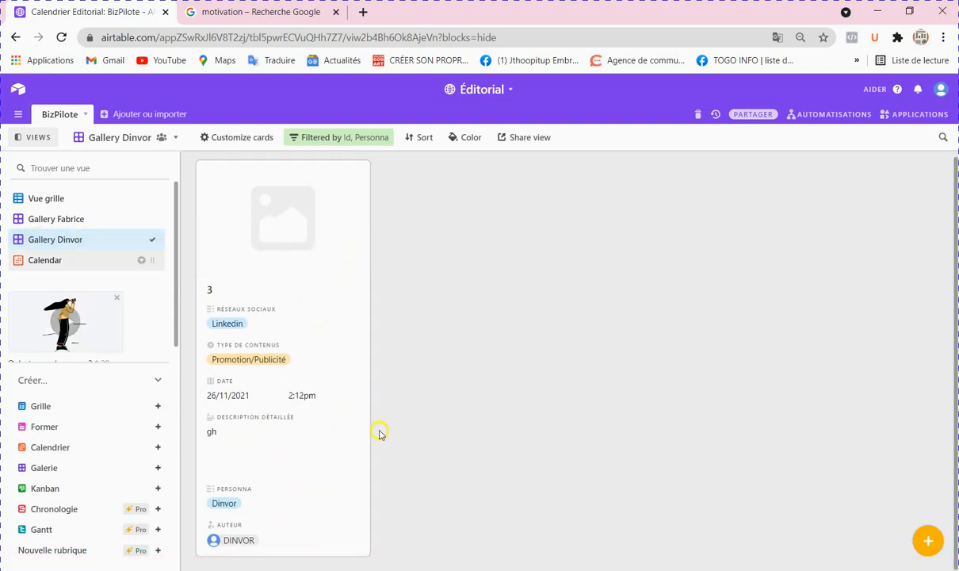
Switch the Personna filter condition's option from record 3's persona to "Conseil BizPilote"
left_click(383, 139)
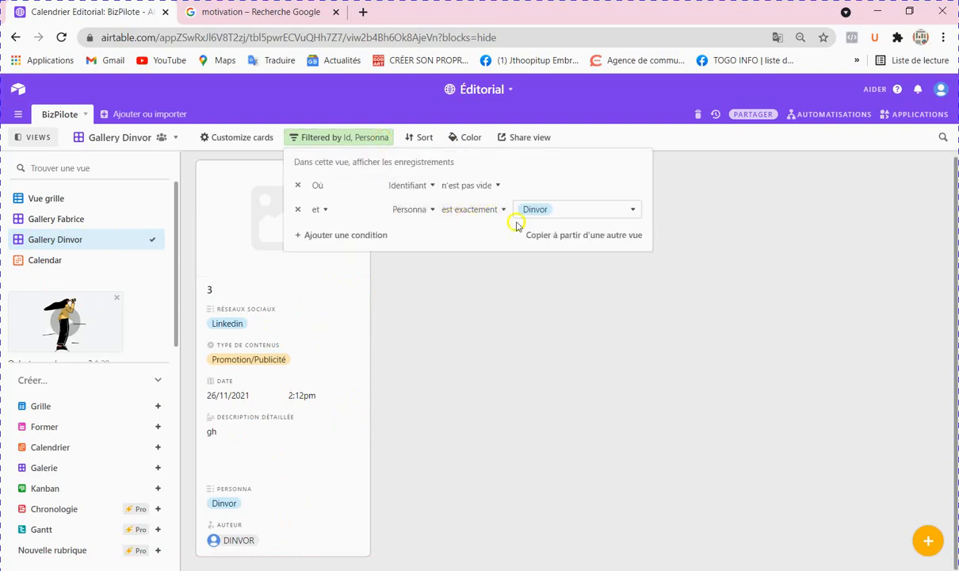
left_click(632, 208)
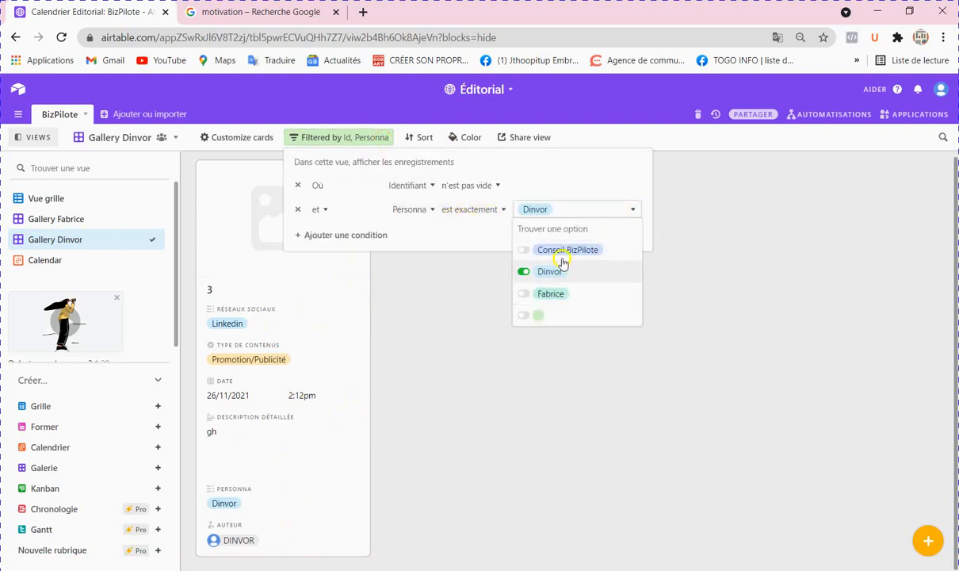
left_click(563, 249)
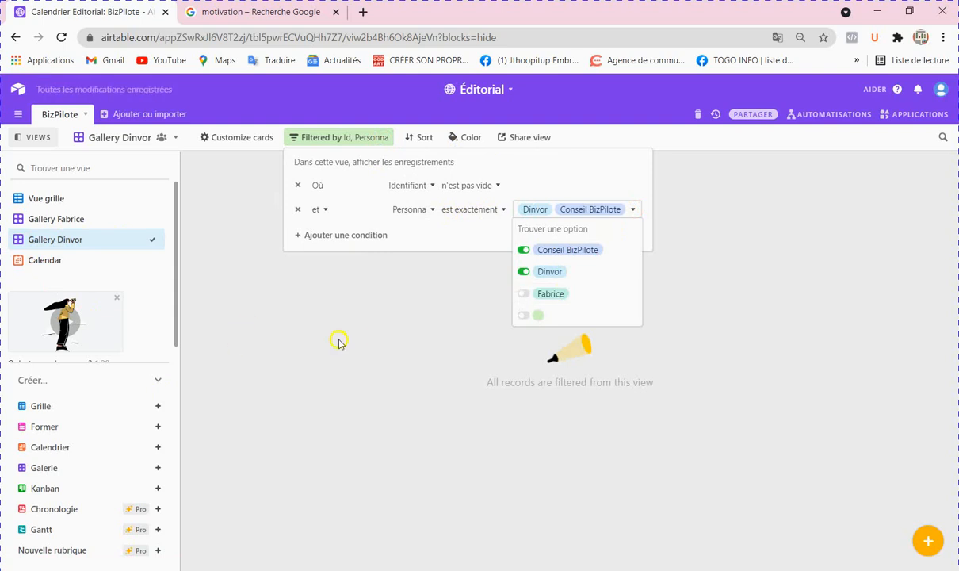
left_click(551, 272)
left_click(442, 341)
left_click(439, 339)
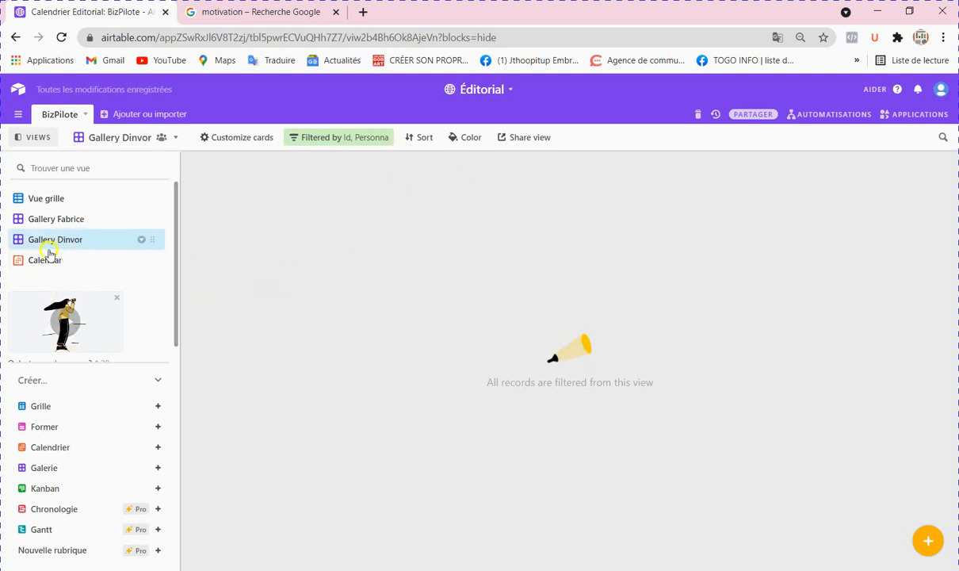
Check the grid view and both persona Gallery views one after another
left_click(50, 200)
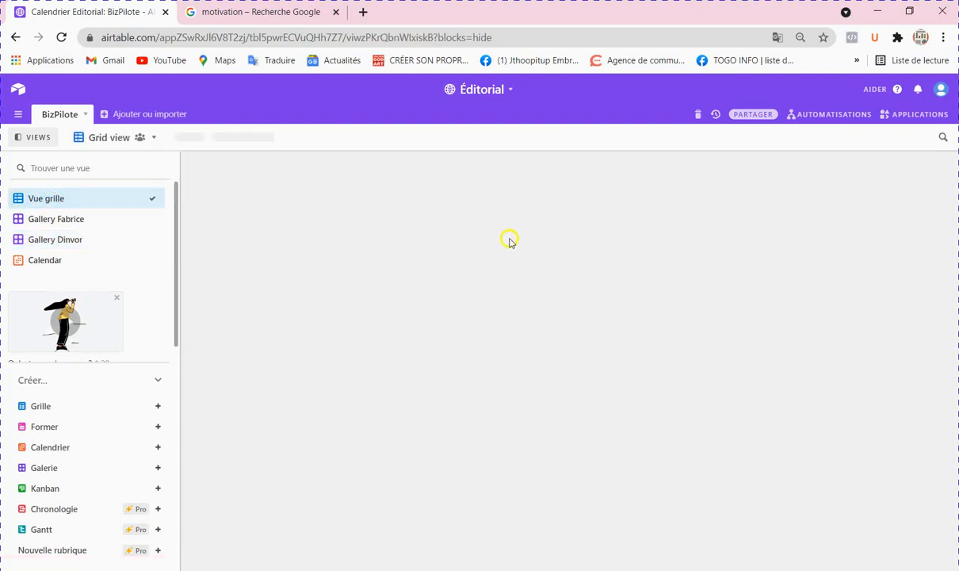
left_click(72, 222)
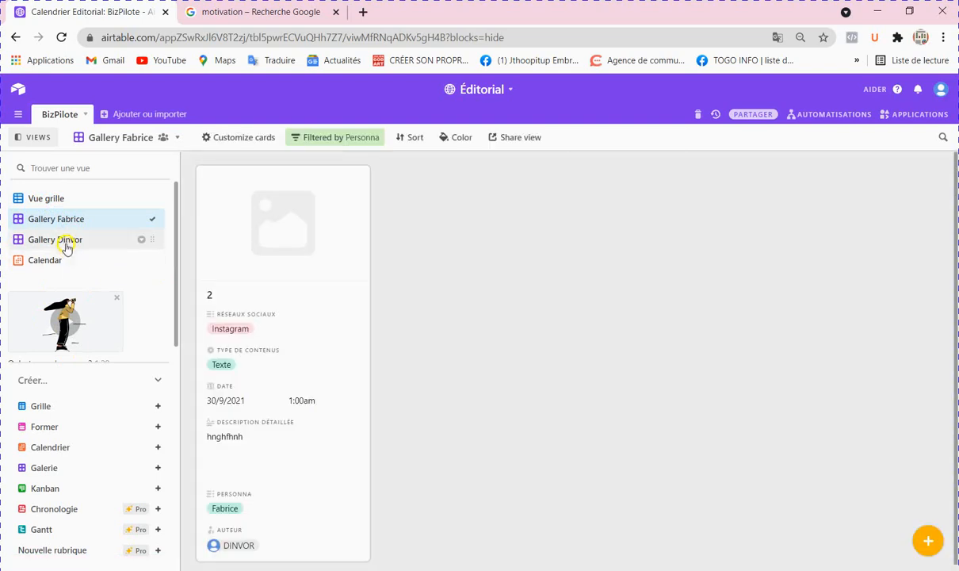
left_click(65, 240)
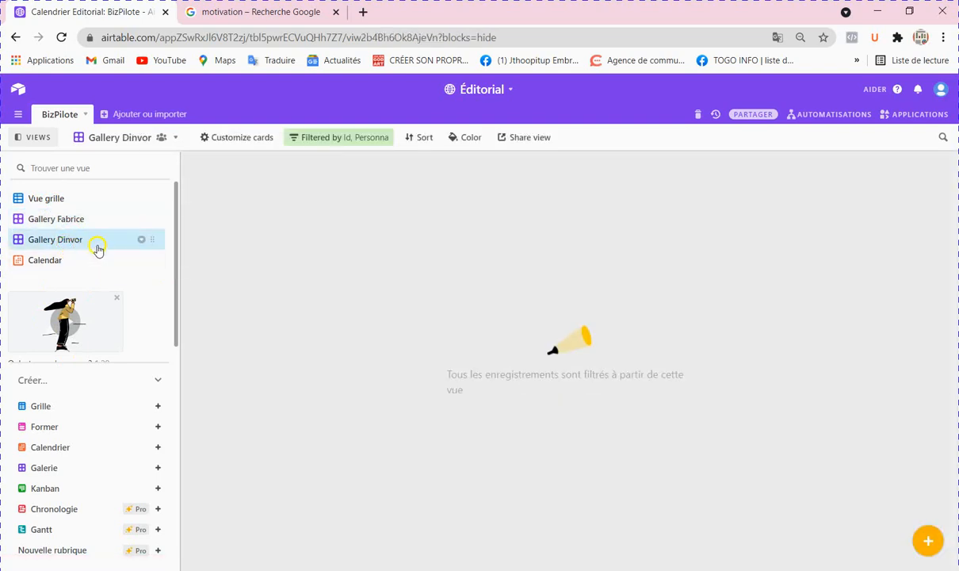
scroll(103, 343, "down", 1)
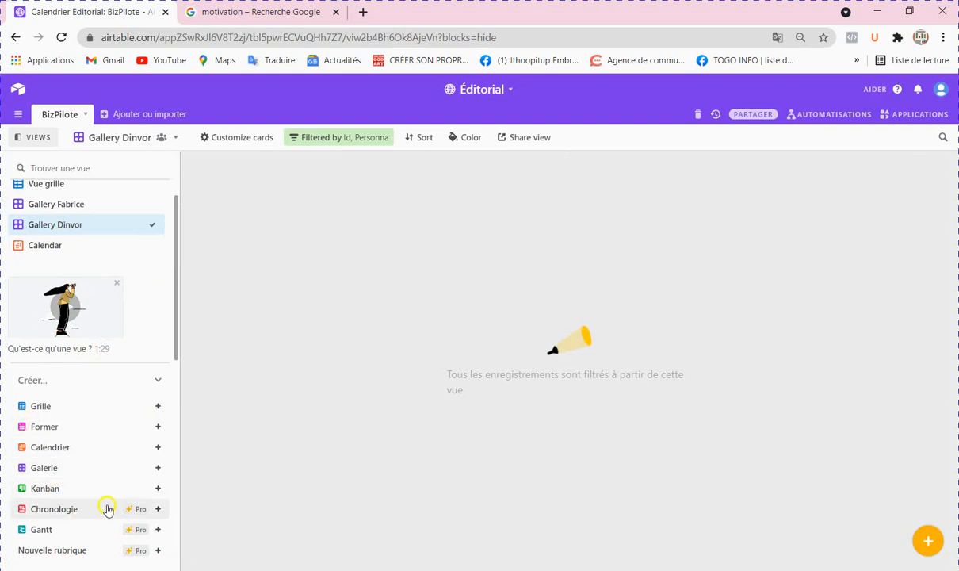
Create a Kanban view with its records stacked by the Statut field
left_click(45, 489)
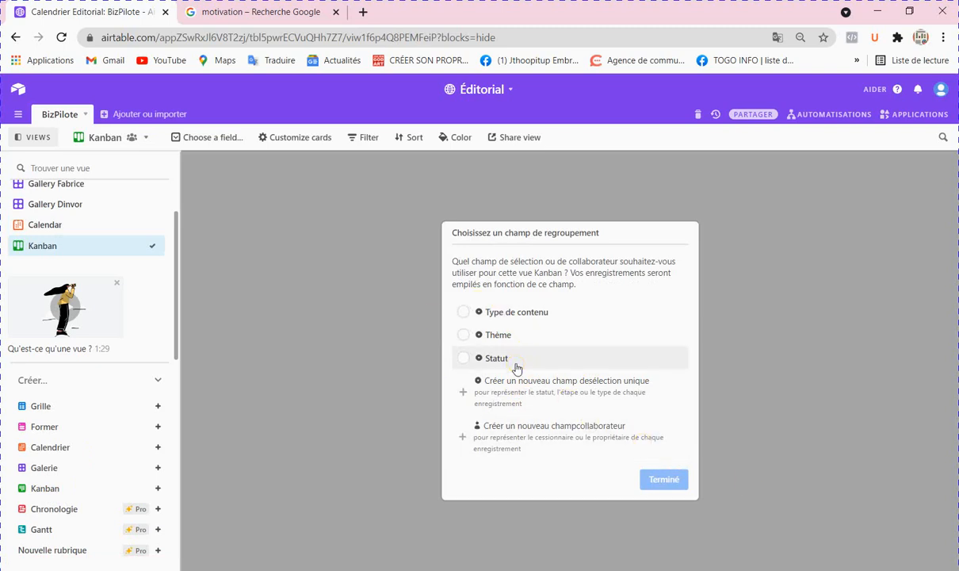
left_click(503, 337)
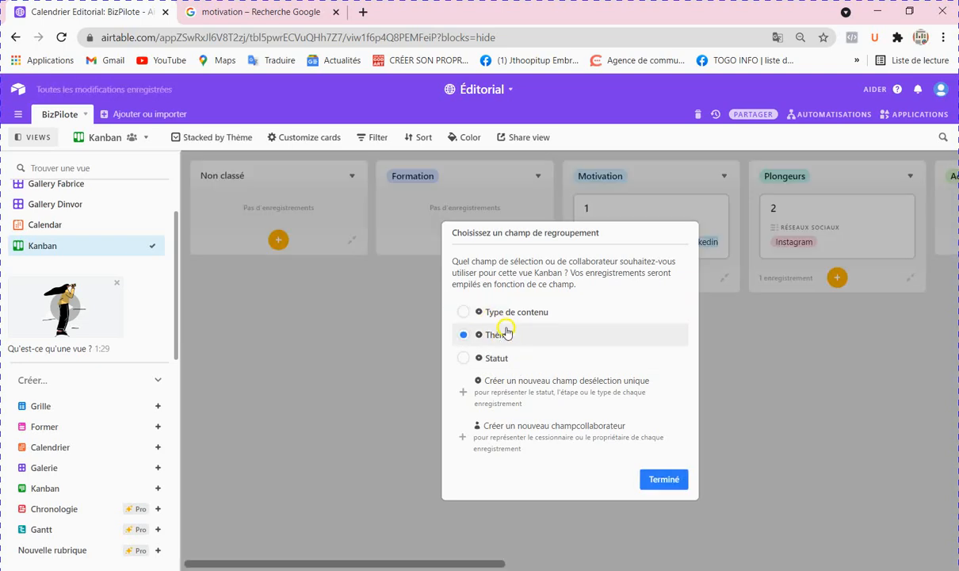
left_click(465, 314)
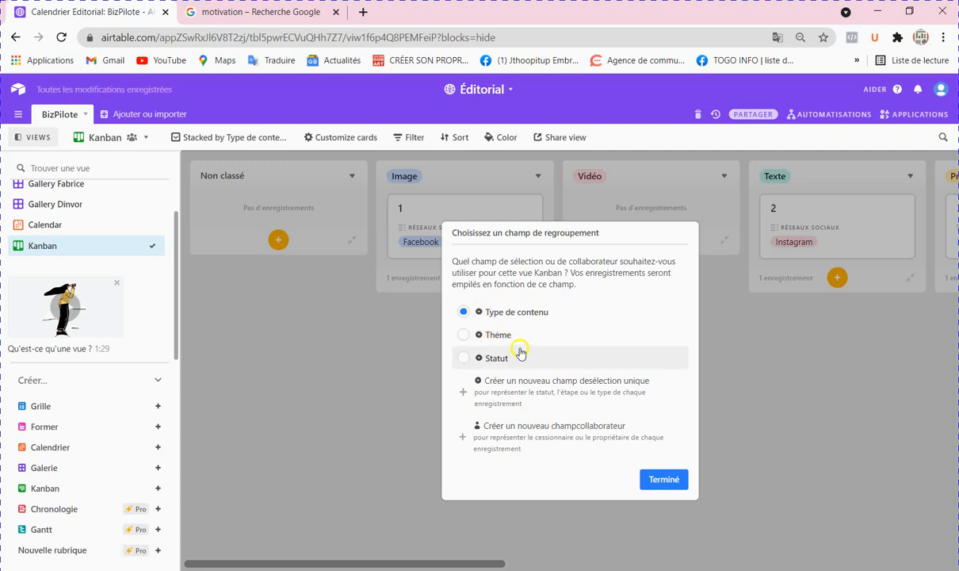
left_click(505, 336)
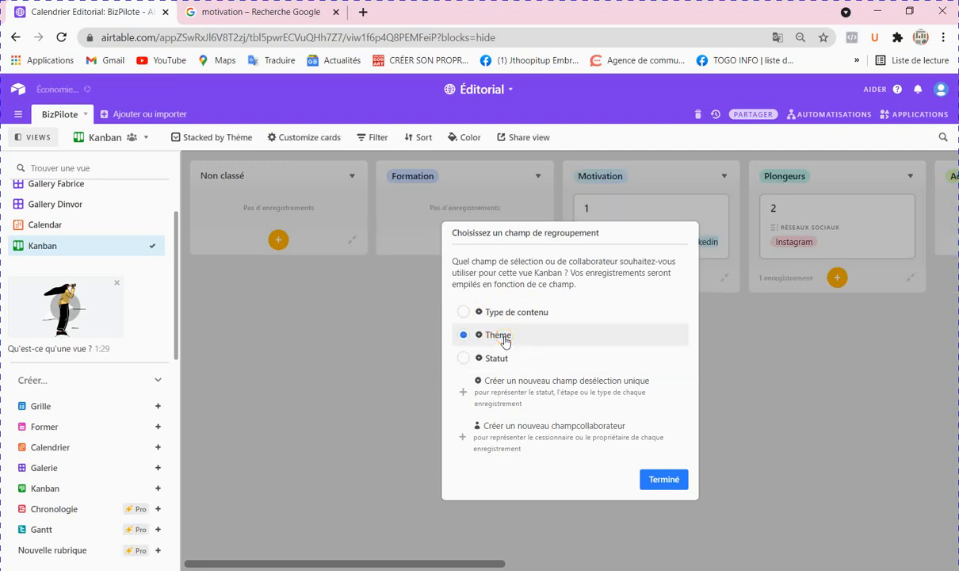
left_click(500, 358)
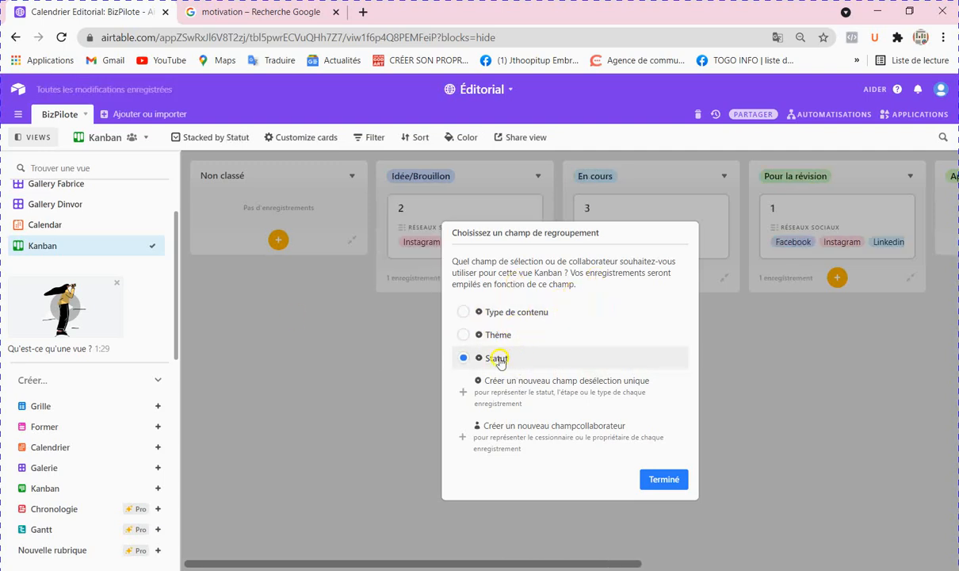
left_click(660, 482)
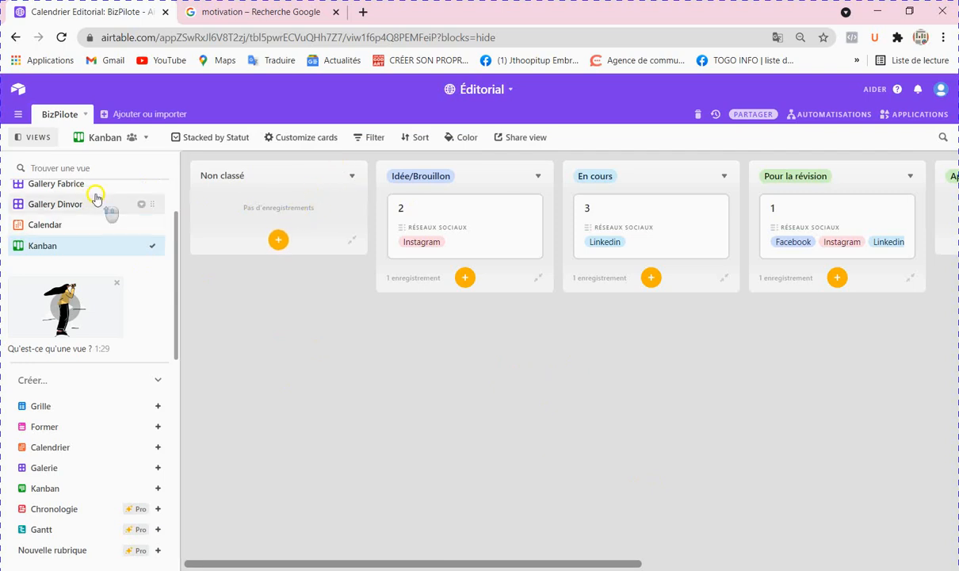
Set record 1's Statut to Approuvé from its card in the Pour la révision stack
scroll(79, 191, "up", 2)
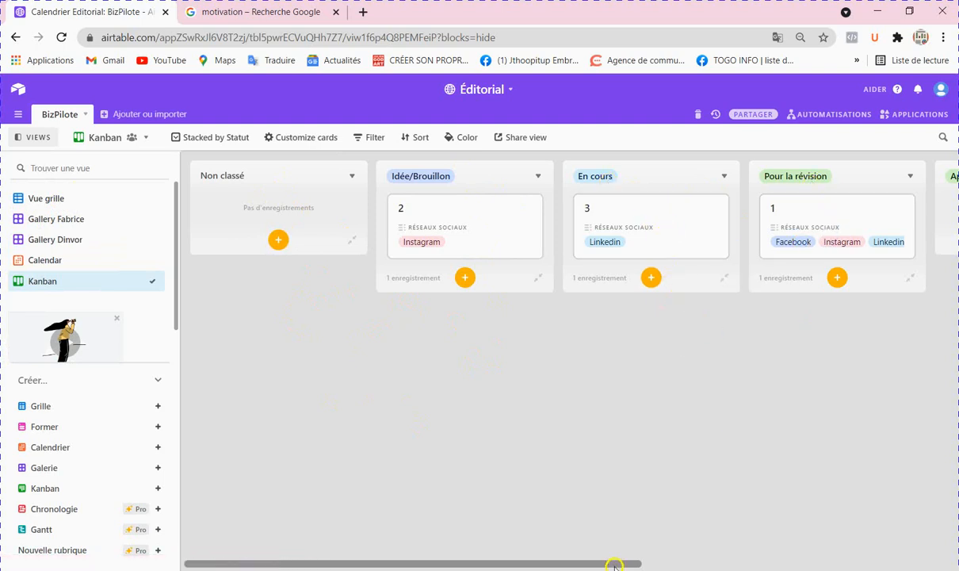
left_click_drag(614, 564, 831, 525)
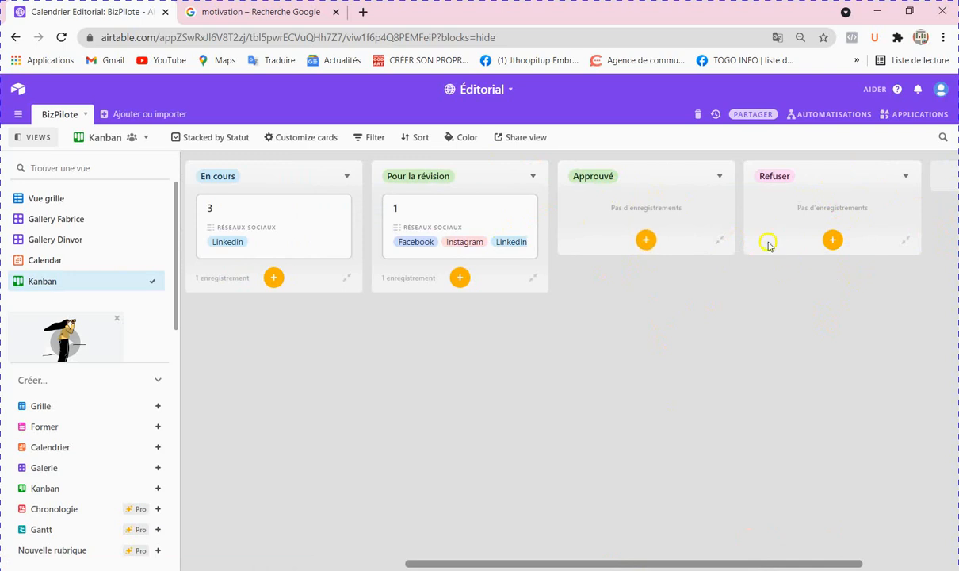
left_click(480, 225)
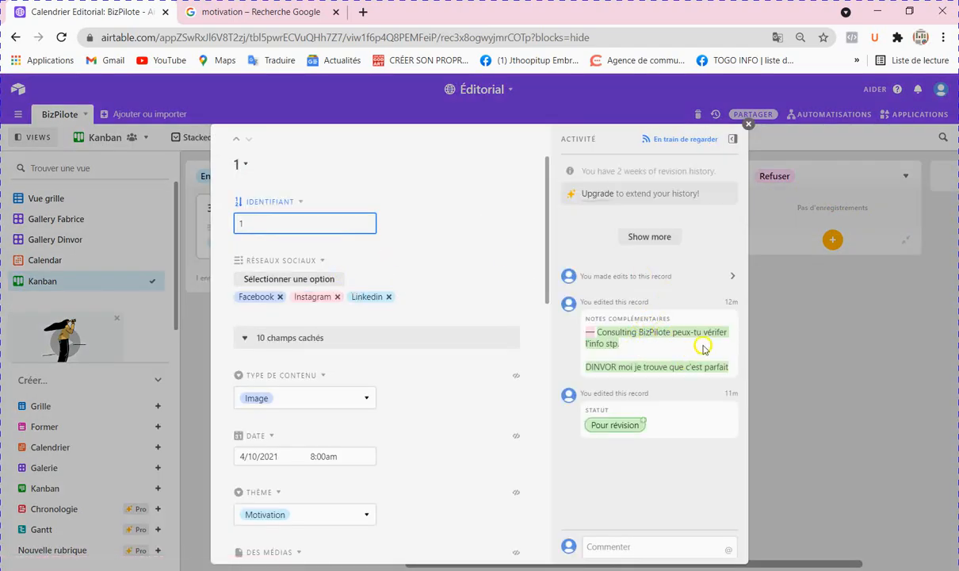
scroll(368, 315, "down", 5)
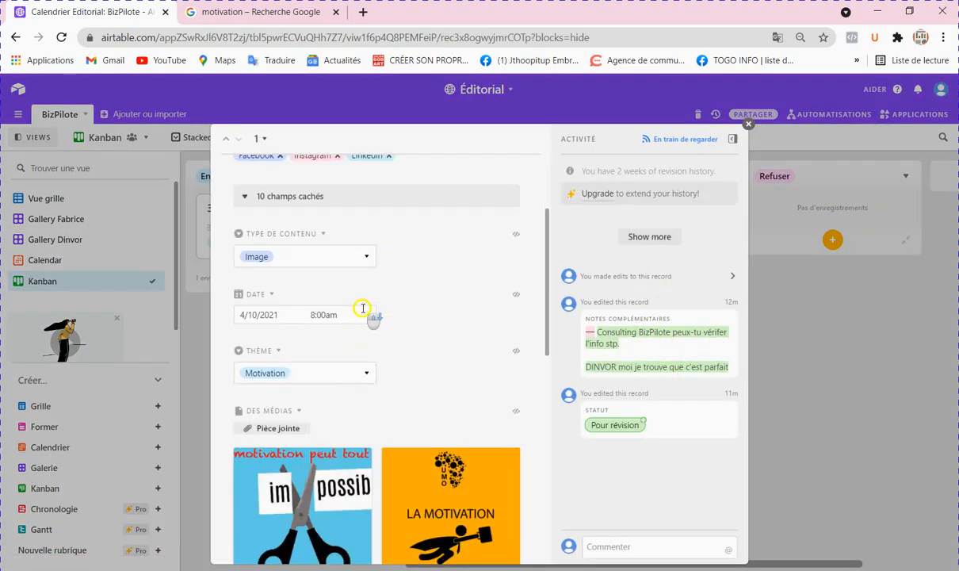
scroll(368, 304, "down", 4)
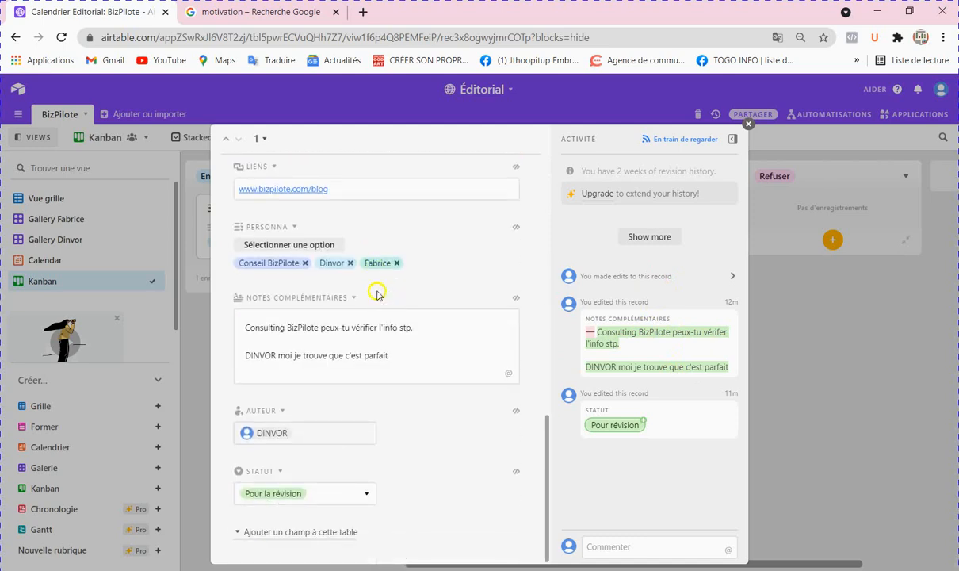
left_click(367, 494)
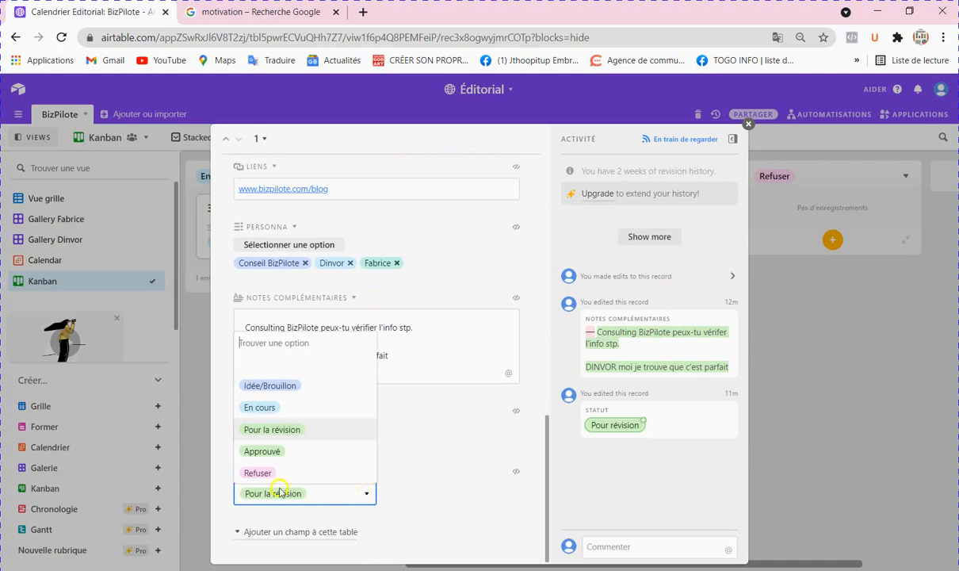
left_click(262, 451)
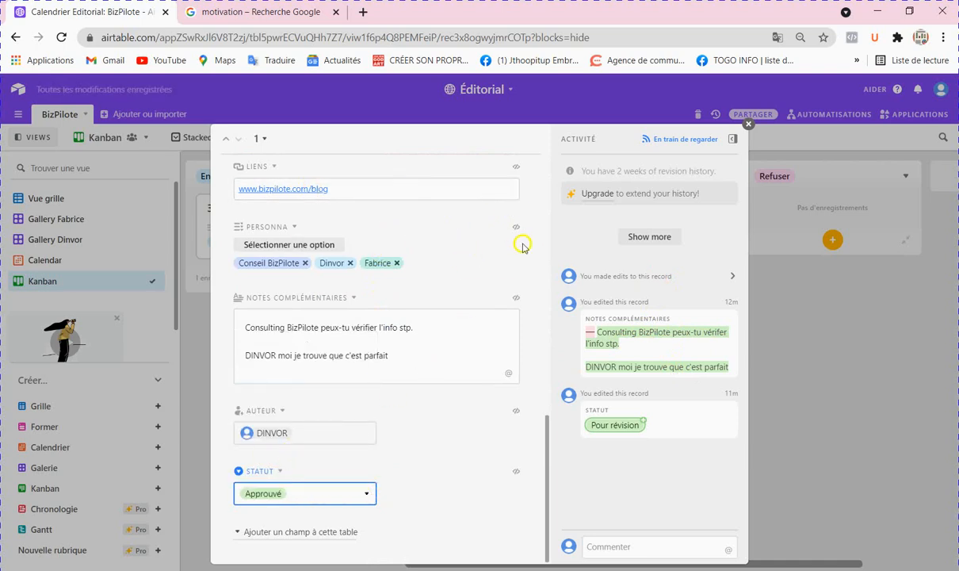
left_click(749, 125)
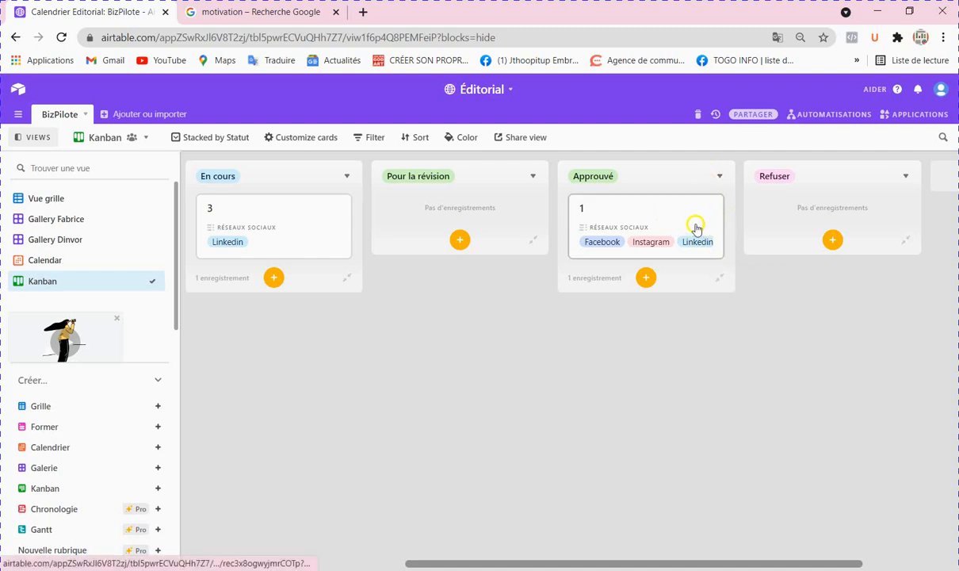
Check record 1's details and Statut field from its card in the Approuvé stack
left_click_drag(693, 224, 661, 218)
left_click_drag(540, 248, 657, 200)
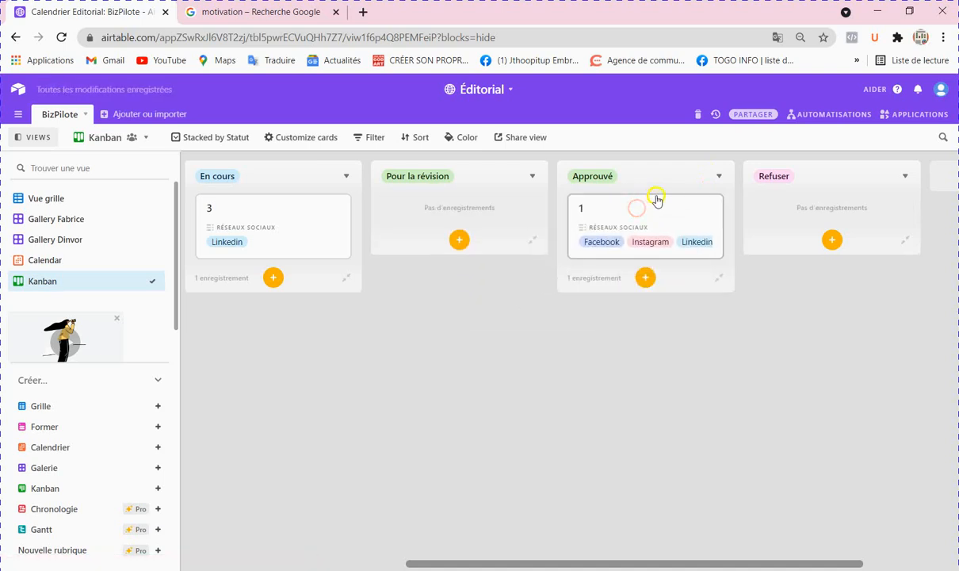
left_click(638, 209)
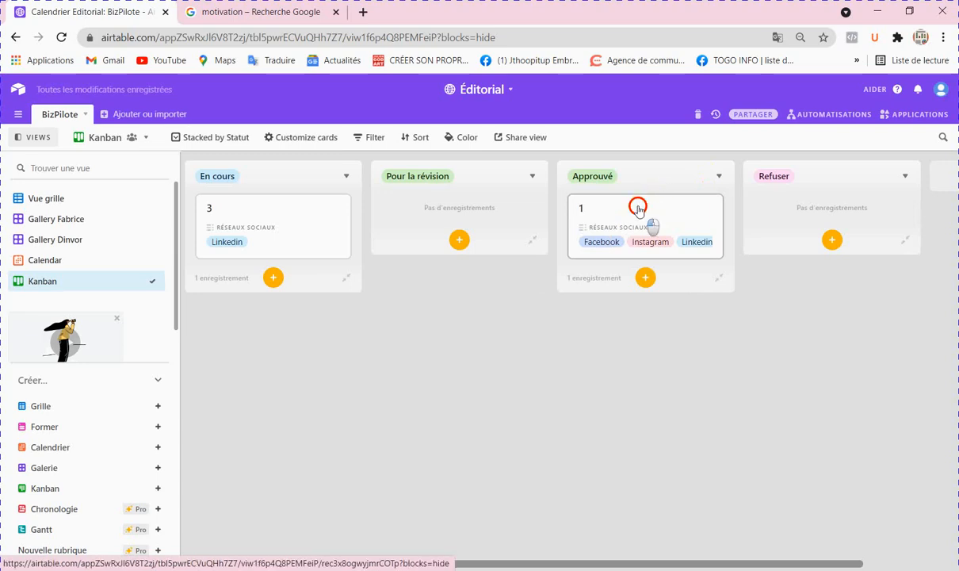
left_click(635, 216)
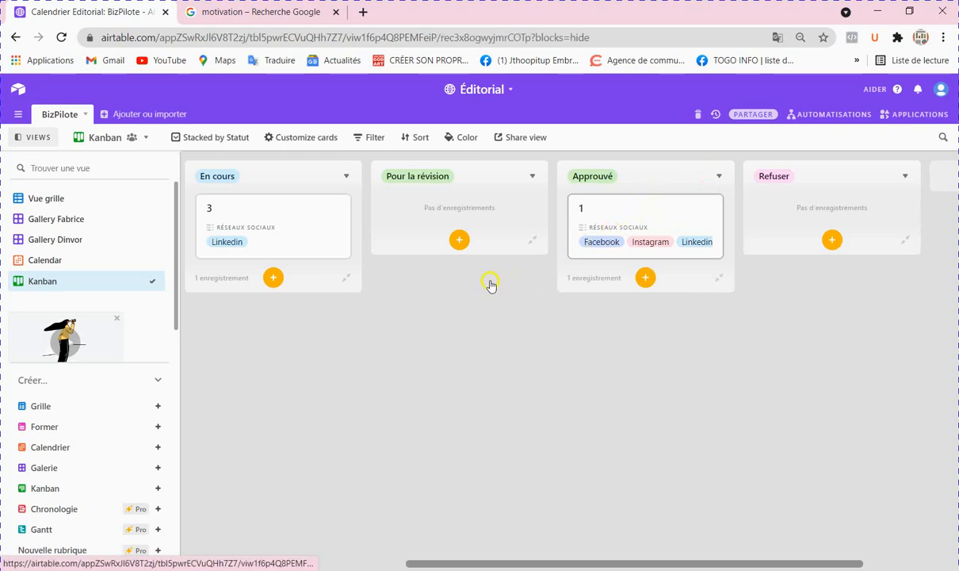
scroll(450, 355, "down", 5)
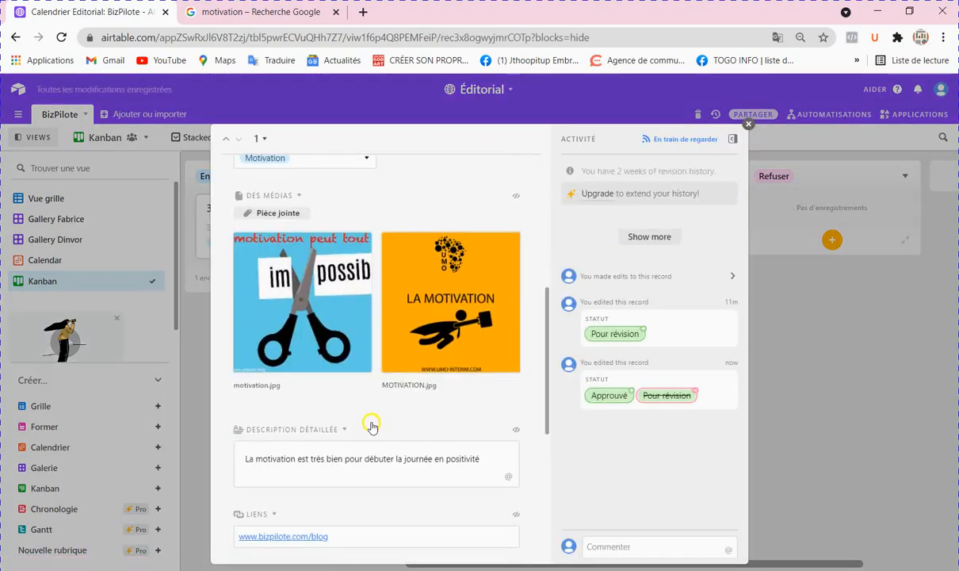
scroll(361, 454, "down", 3)
scroll(350, 473, "down", 2)
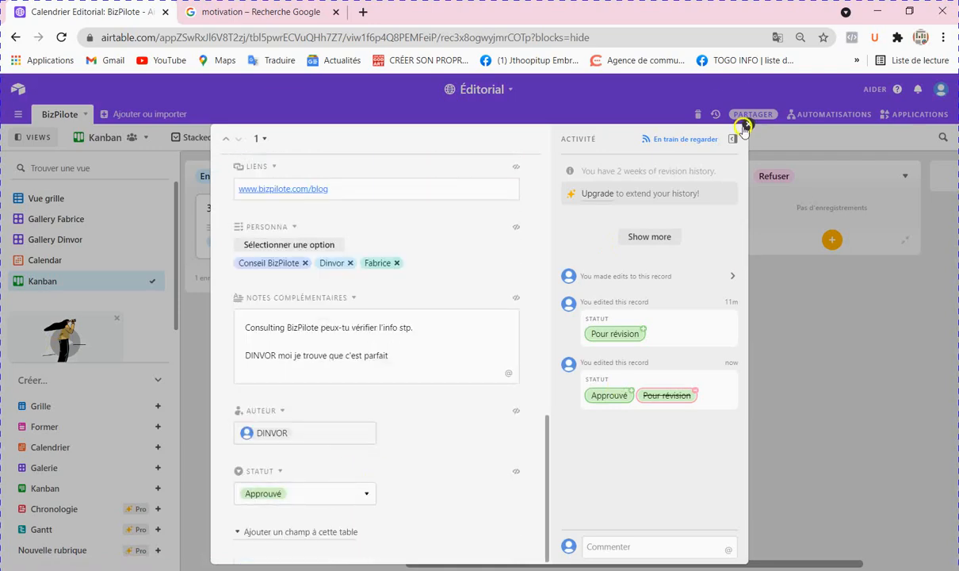
left_click(743, 128)
Move record 1's card from the Approuvé stack to the Refuser stack and check the Statut field in its expanded record
left_click_drag(648, 239, 832, 238)
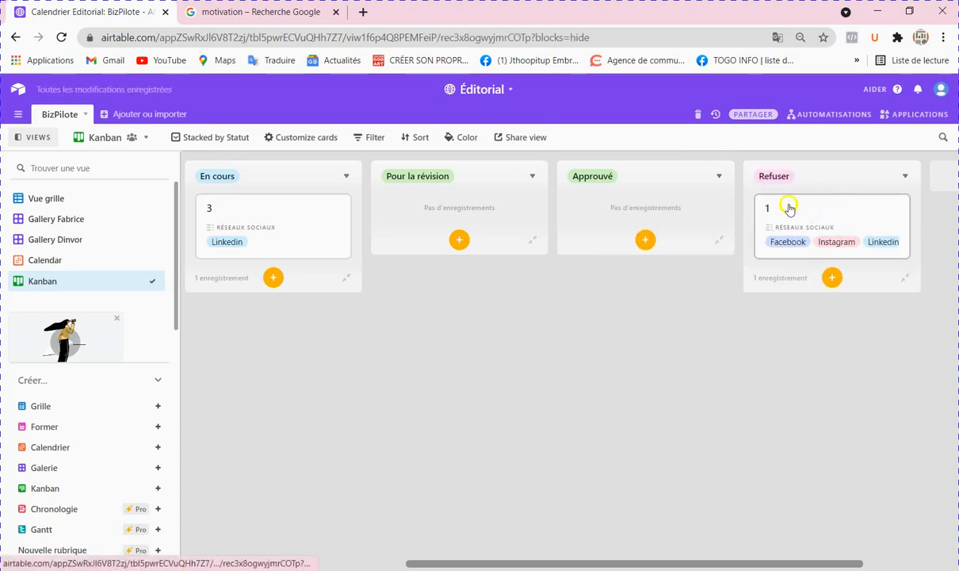
left_click(789, 208)
scroll(490, 313, "down", 5)
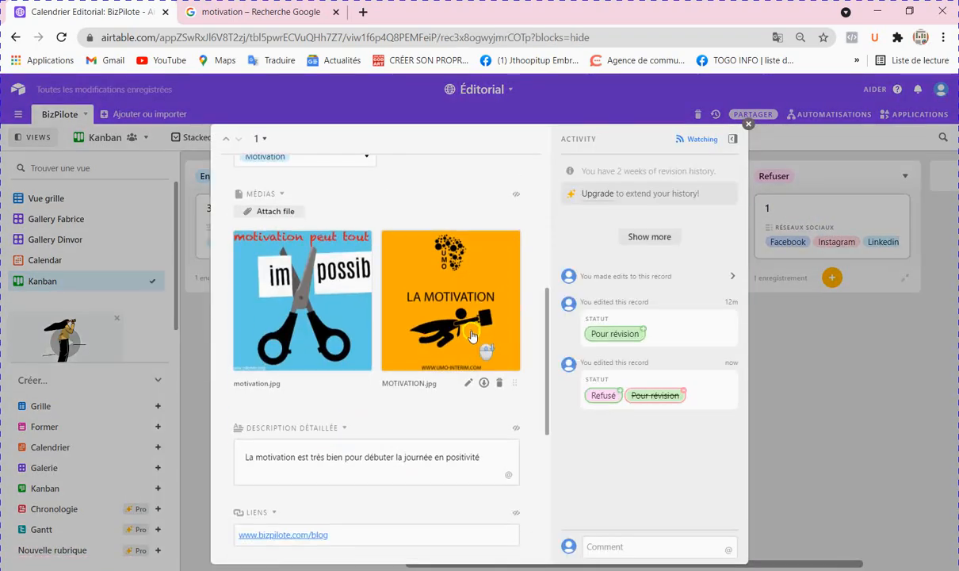
scroll(473, 332, "down", 6)
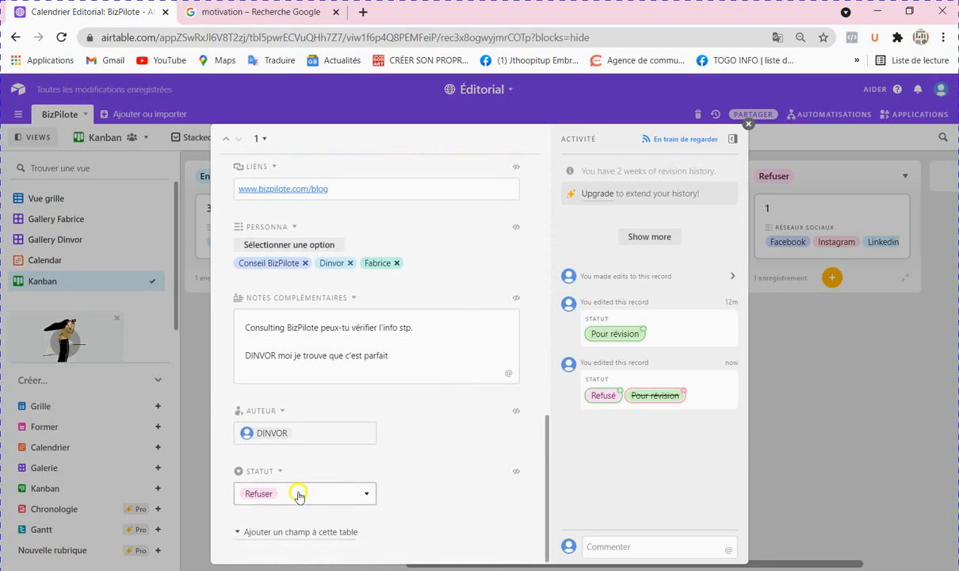
left_click(333, 494)
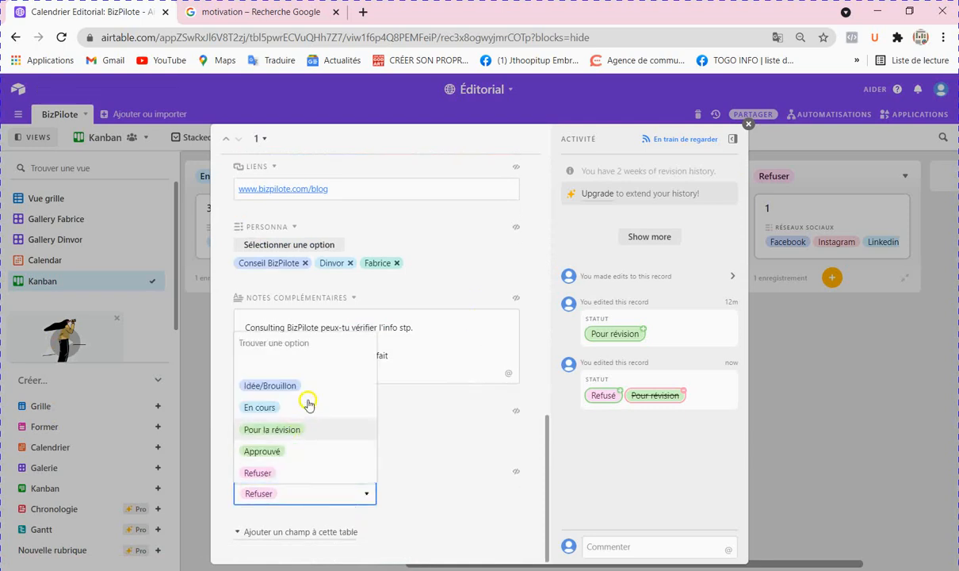
left_click(750, 124)
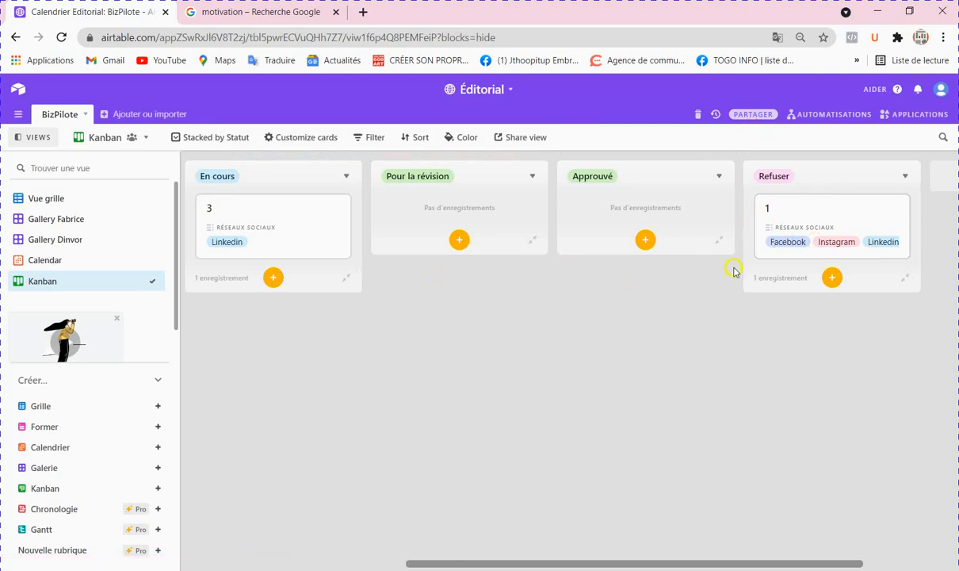
left_click(856, 208)
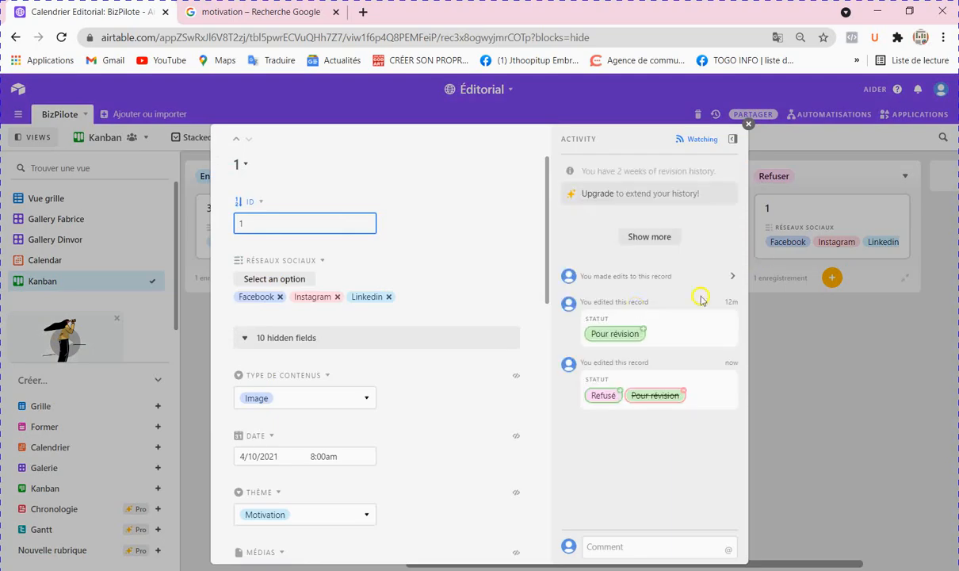
scroll(471, 322, "down", 4)
scroll(471, 322, "down", 5)
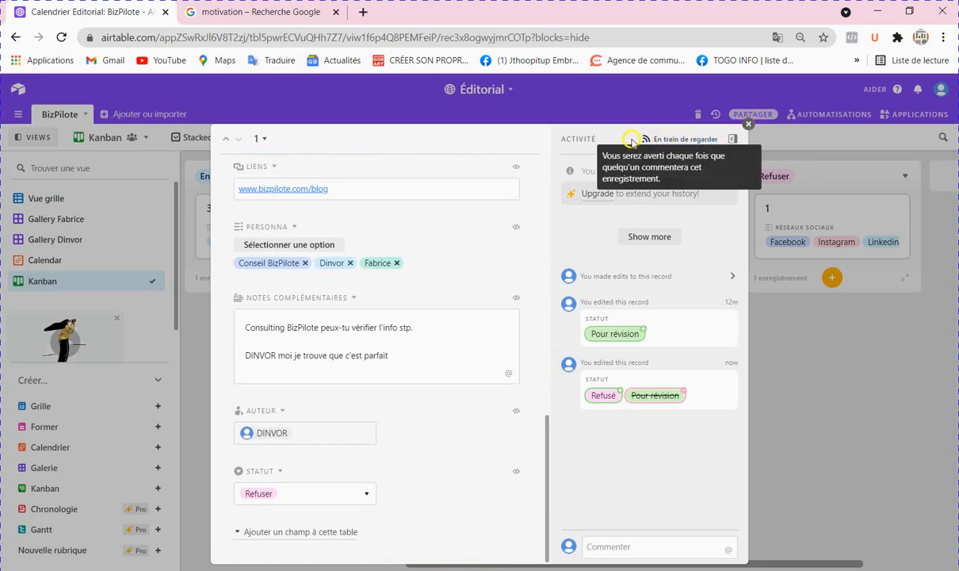
left_click(748, 127)
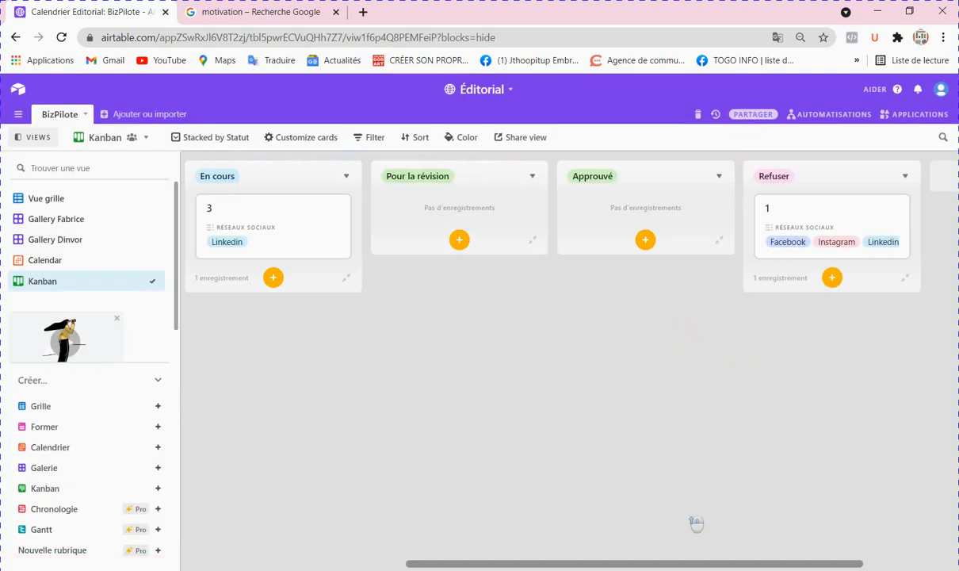
left_click_drag(680, 562, 782, 565)
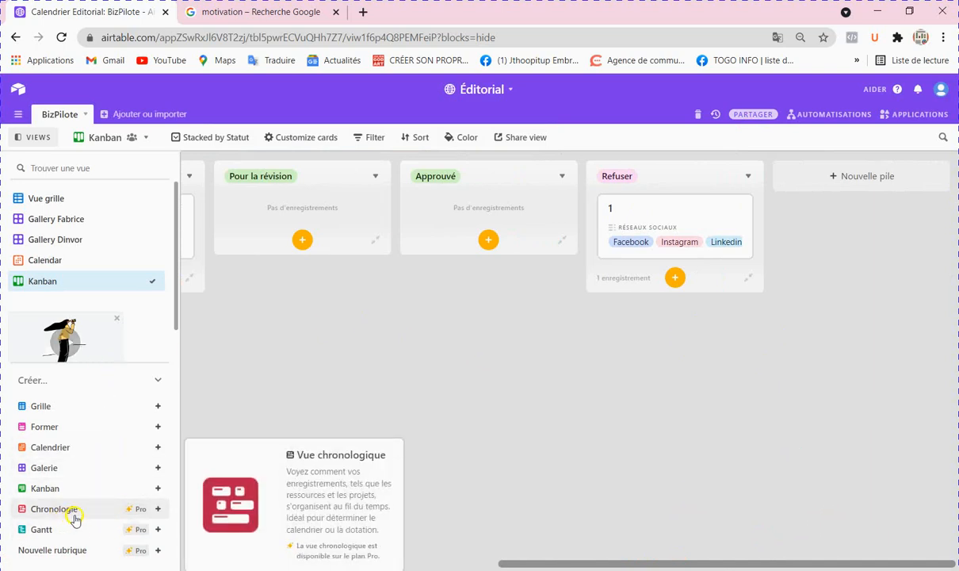
mouse_move(60, 532)
mouse_move(119, 489)
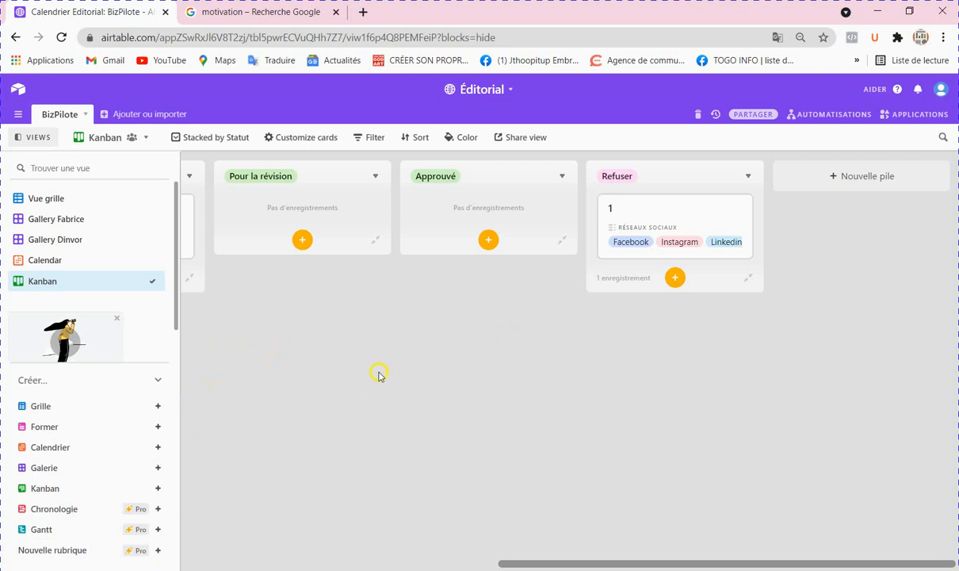
mouse_move(65, 553)
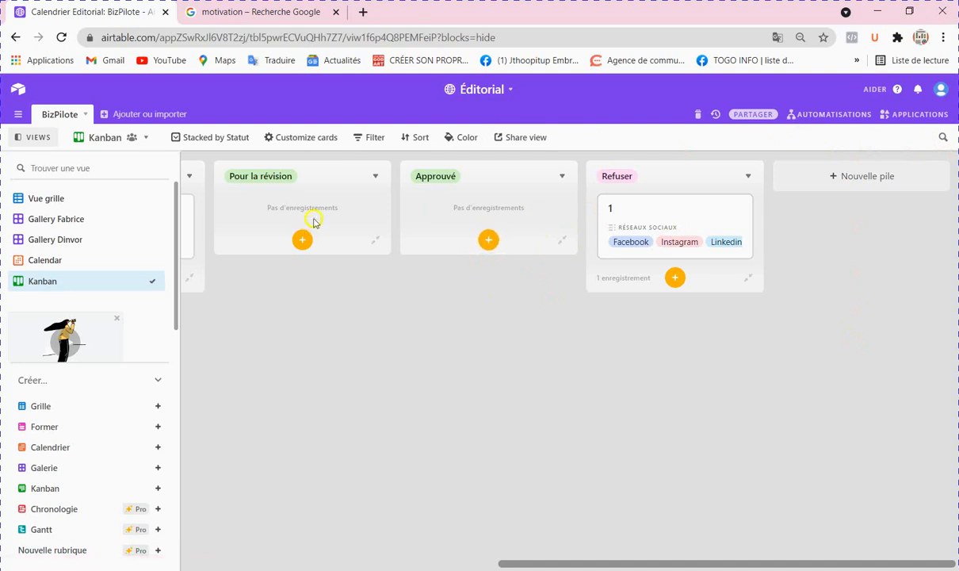
Add a filter condition to the Kanban view where Identifiant "est vide"
left_click(373, 138)
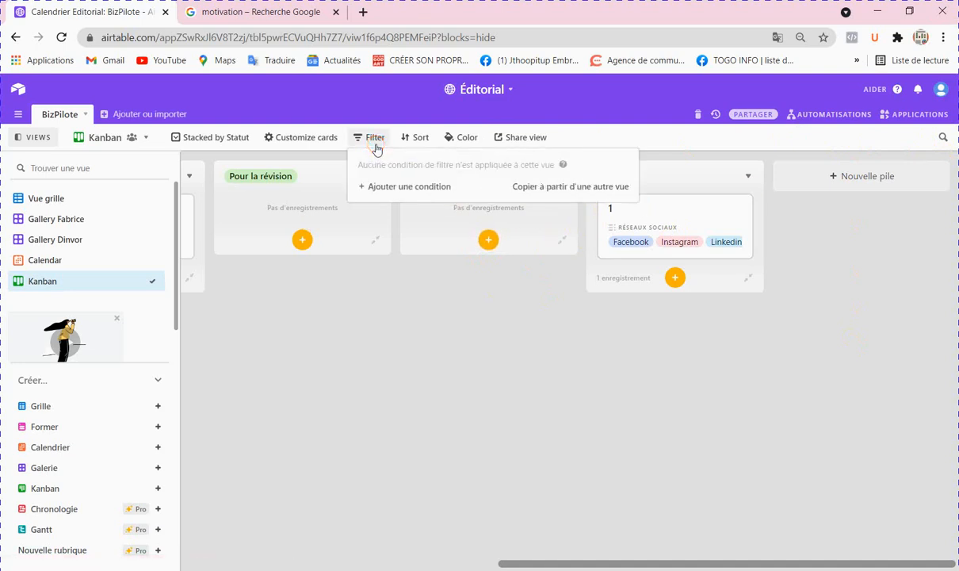
left_click(413, 188)
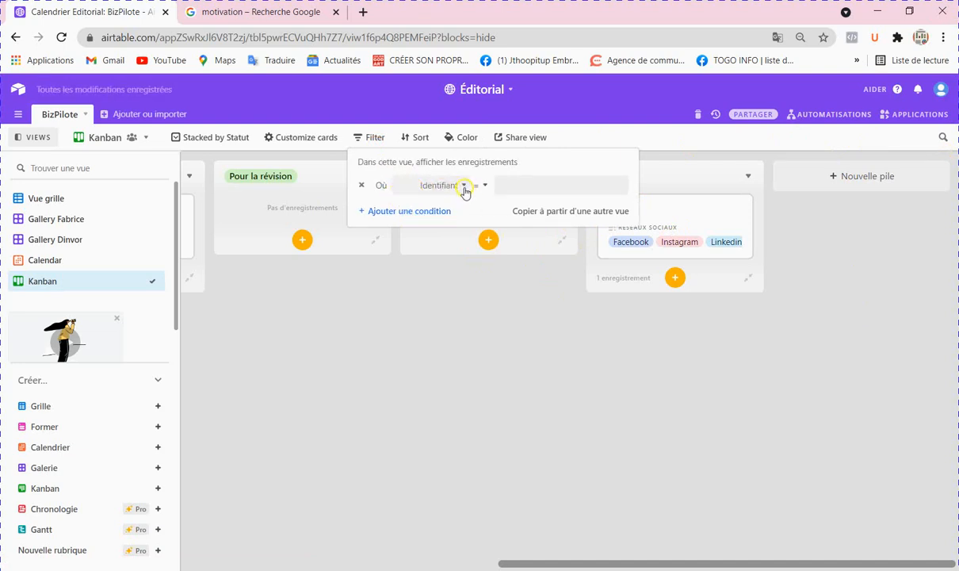
left_click(485, 187)
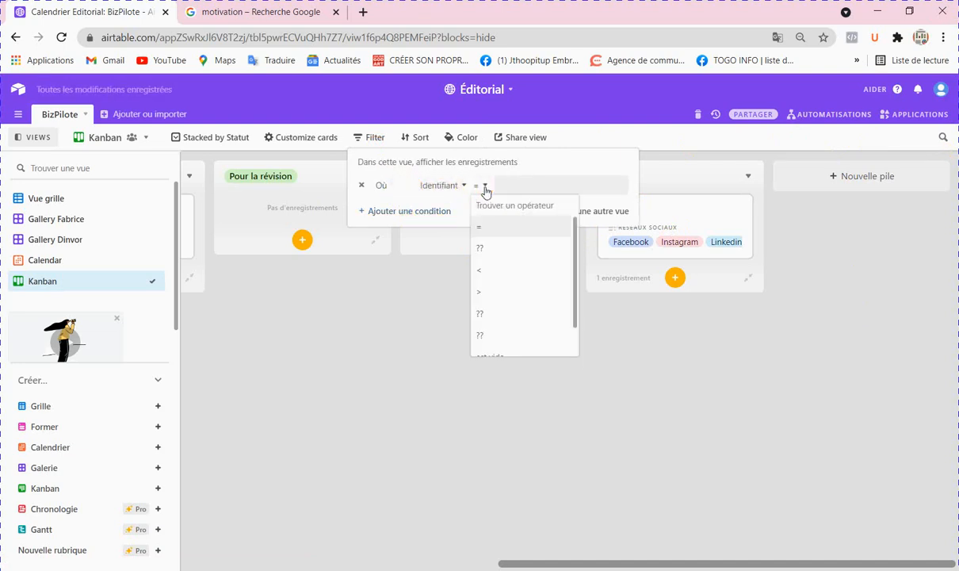
scroll(507, 260, "down", 3)
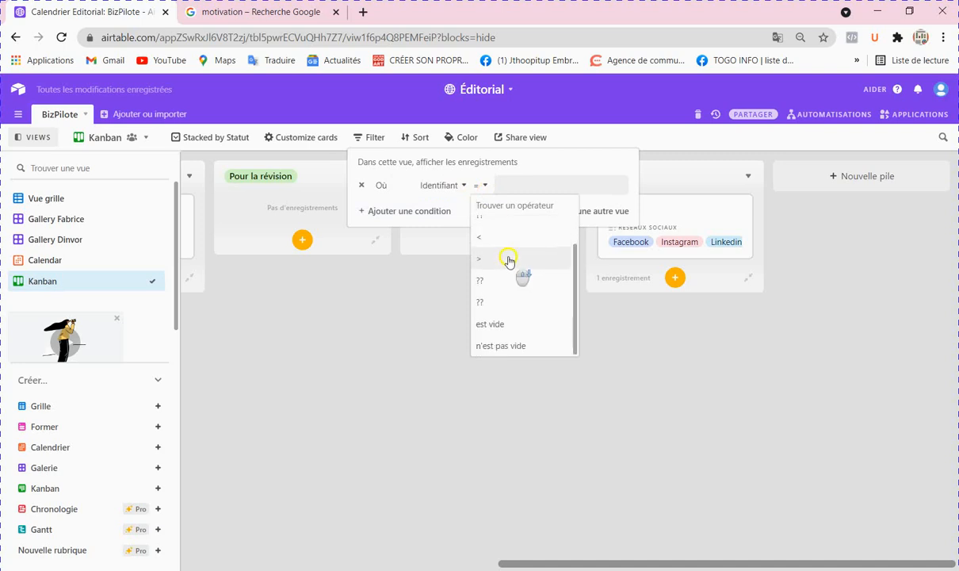
left_click(498, 324)
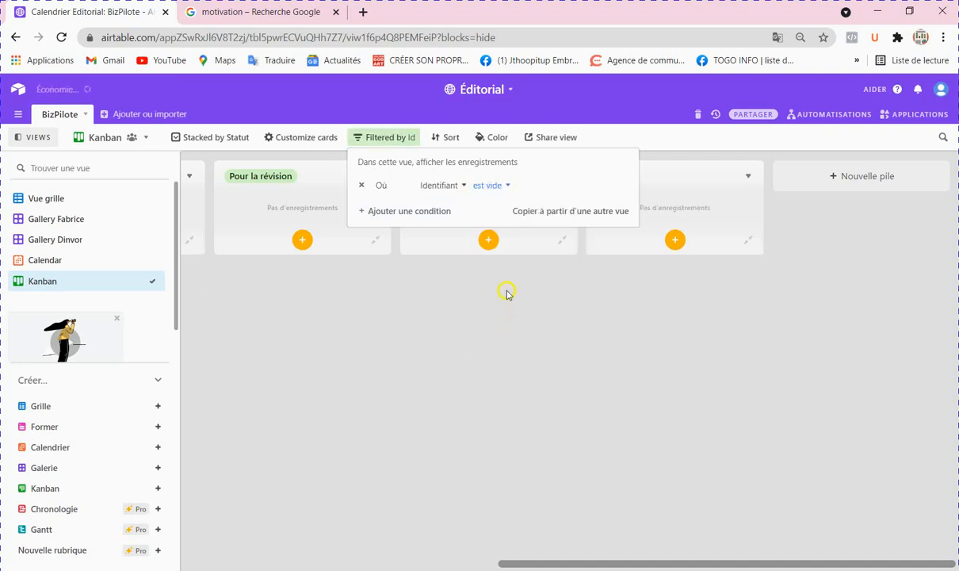
left_click(537, 192)
left_click(534, 190)
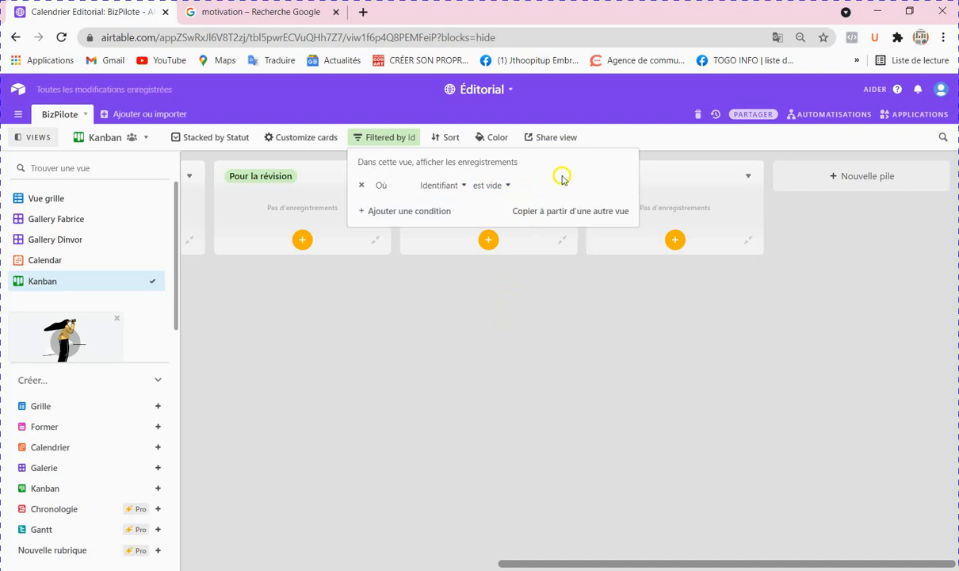
Change the Identifiant filter condition's operator to "n'est pas vide"
left_click(506, 185)
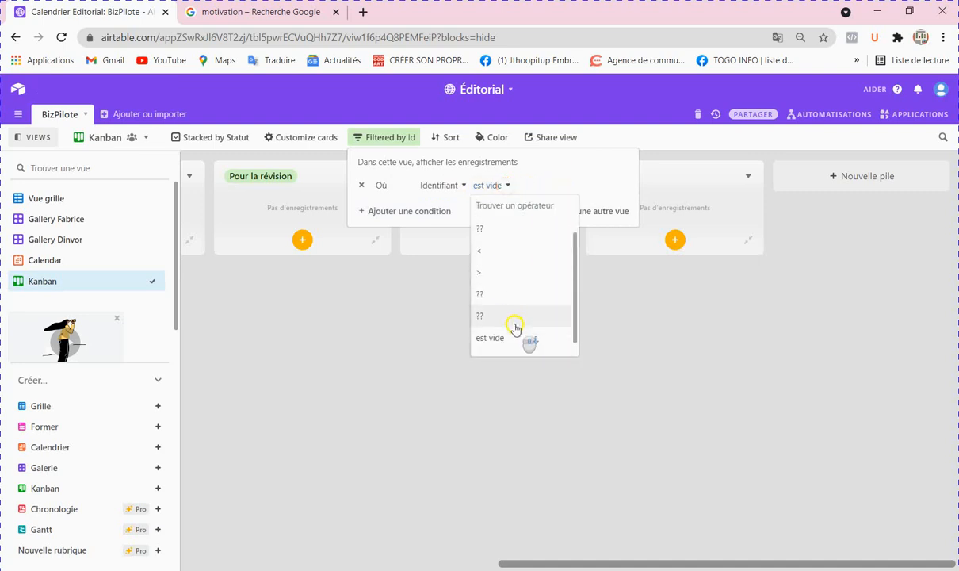
scroll(515, 340, "down", 1)
left_click(507, 346)
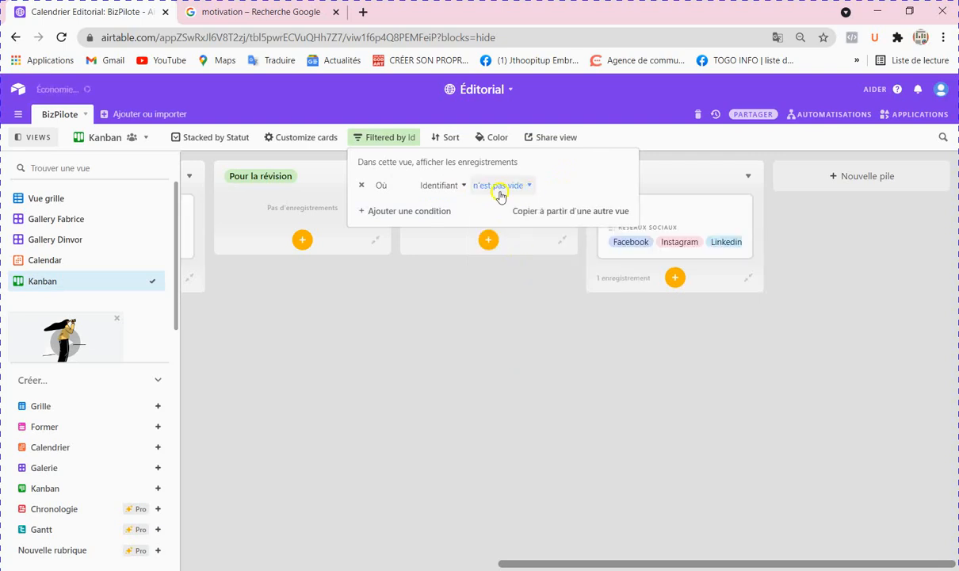
left_click(520, 337)
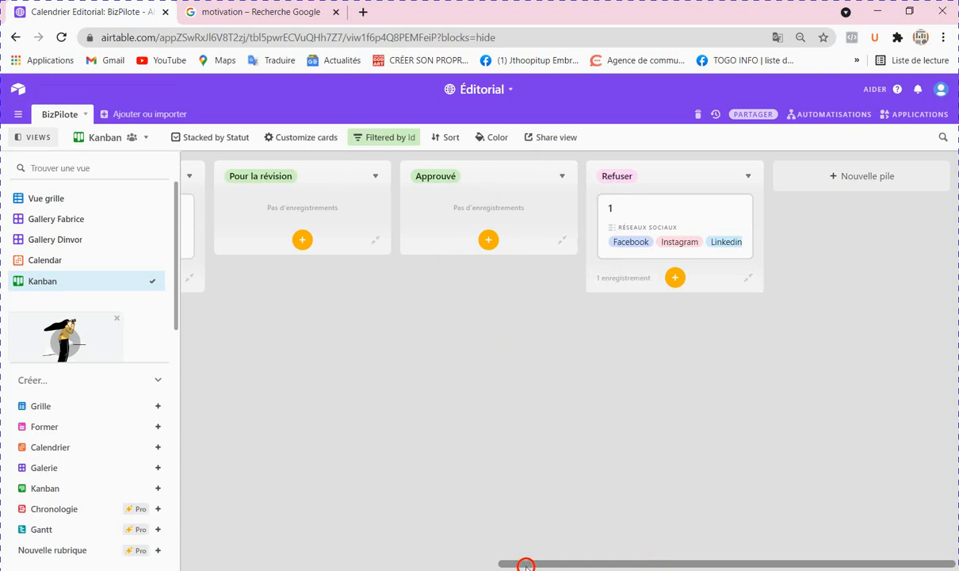
Add a second condition to the Kanban view's filter, based on the Date field
left_click_drag(496, 561, 570, 519)
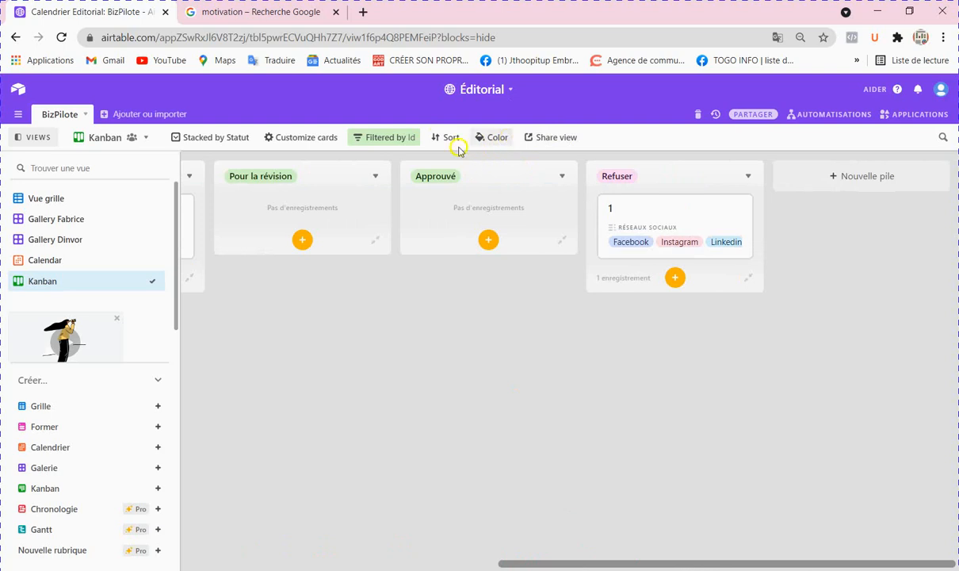
left_click(404, 139)
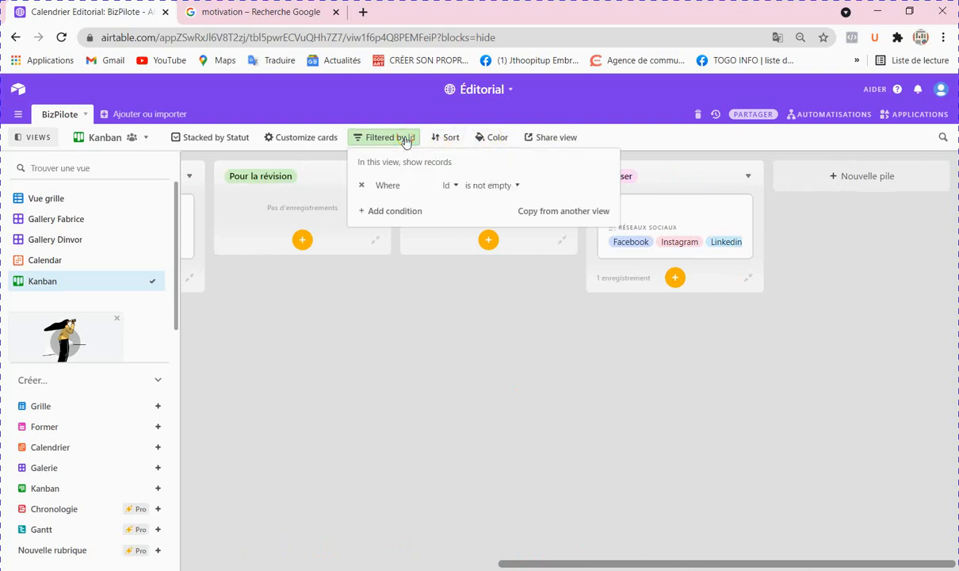
left_click(408, 212)
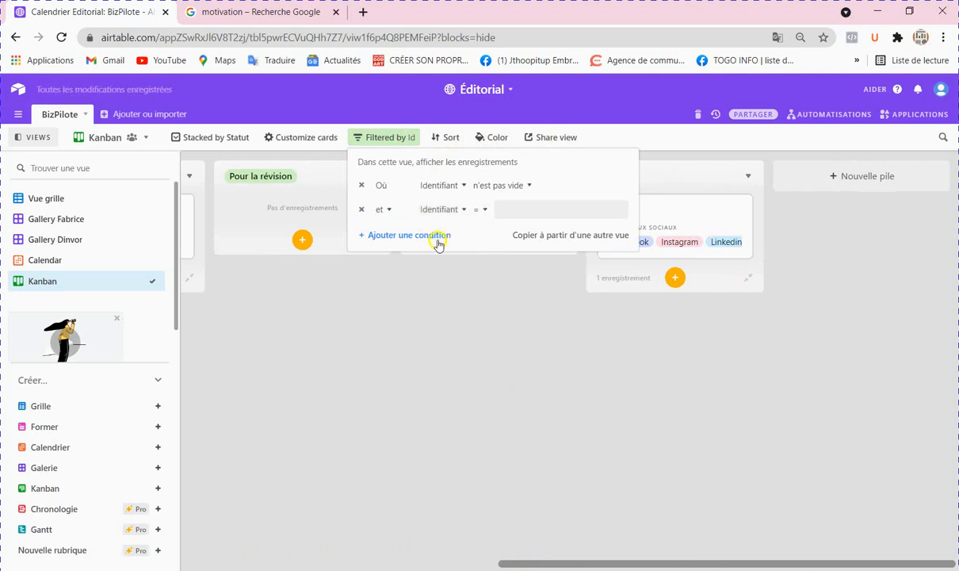
left_click(457, 211)
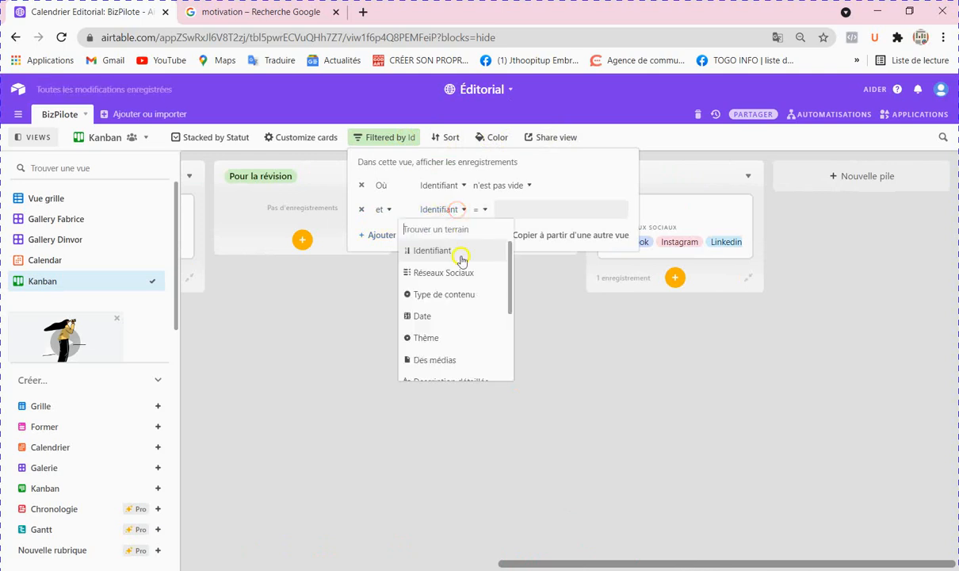
left_click(435, 316)
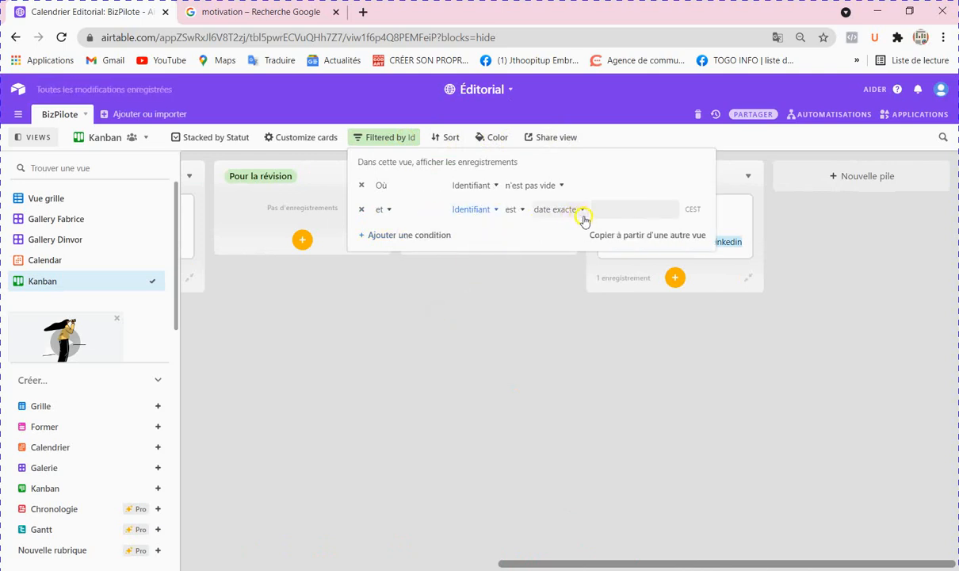
Set the second filter condition's date value to "il y a une semaine" and check the filtered stacks
left_click(582, 213)
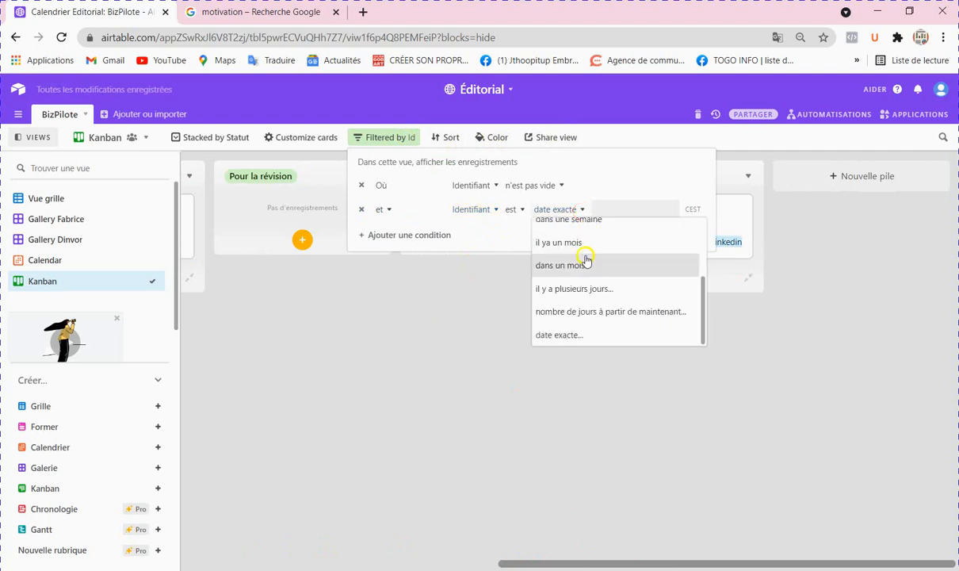
scroll(582, 250, "up", 3)
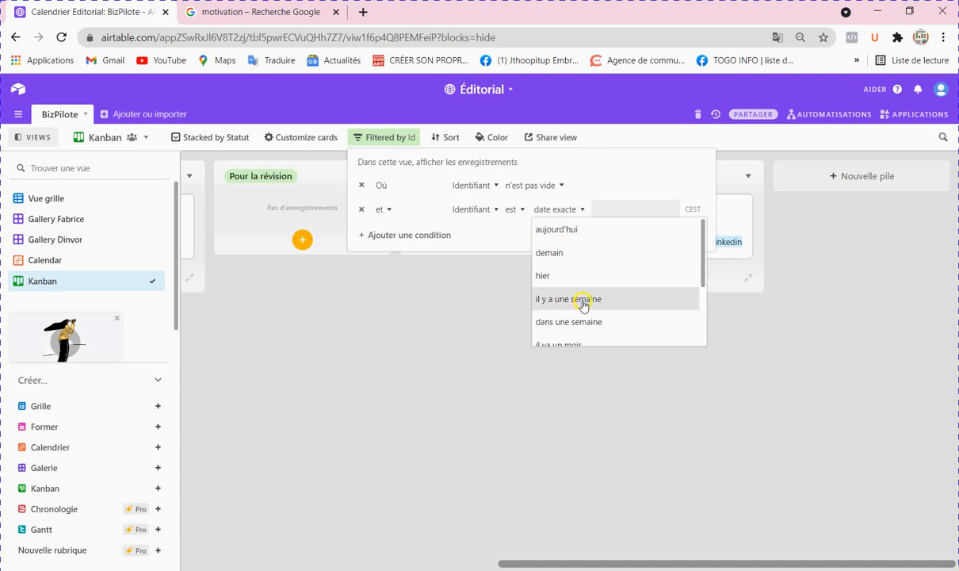
scroll(579, 315, "down", 3)
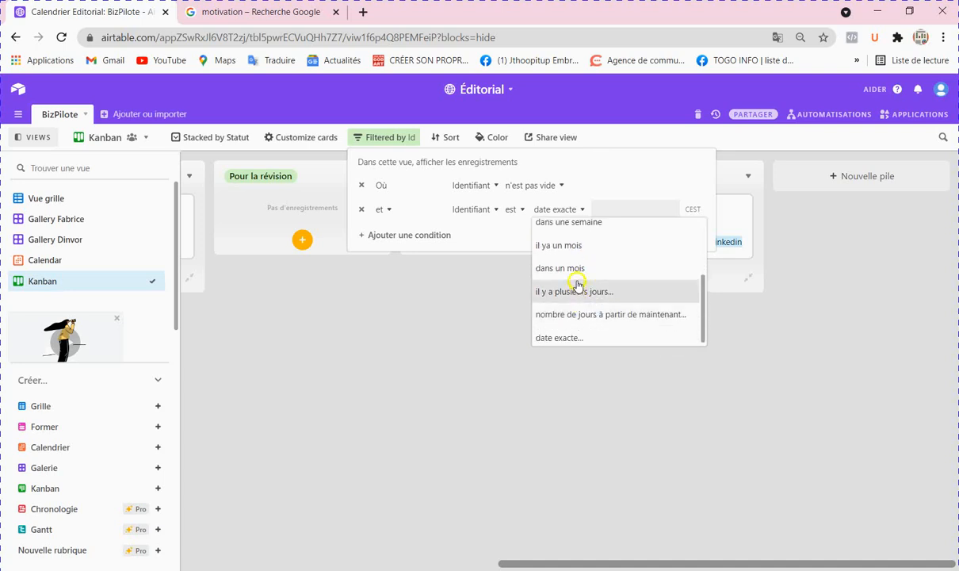
scroll(559, 279, "up", 5)
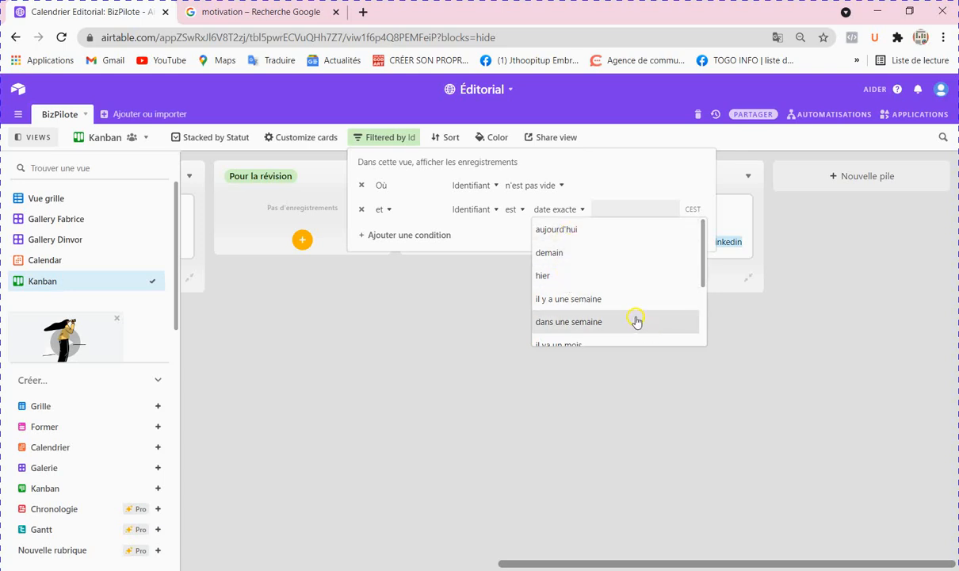
scroll(635, 322, "down", 1)
scroll(636, 321, "up", 1)
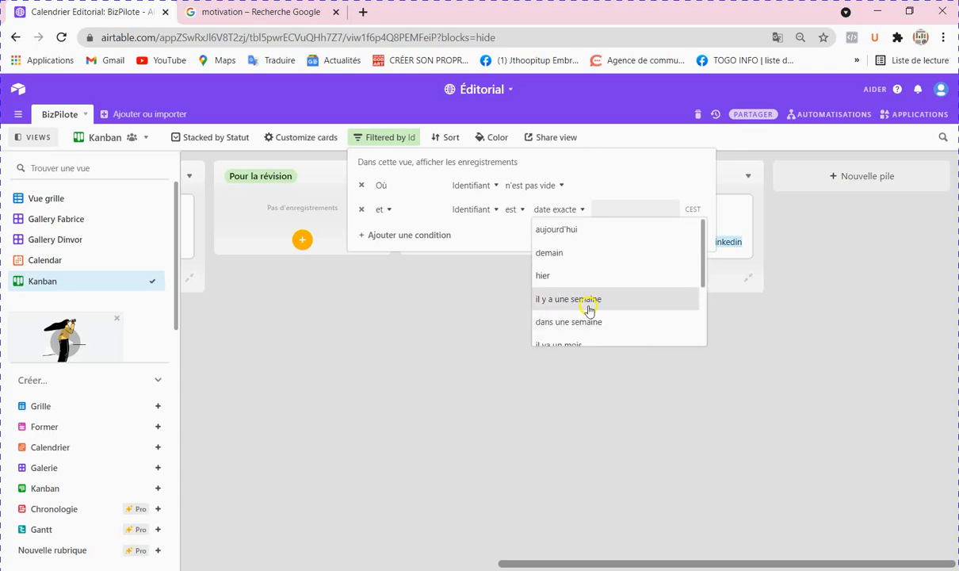
left_click(589, 308)
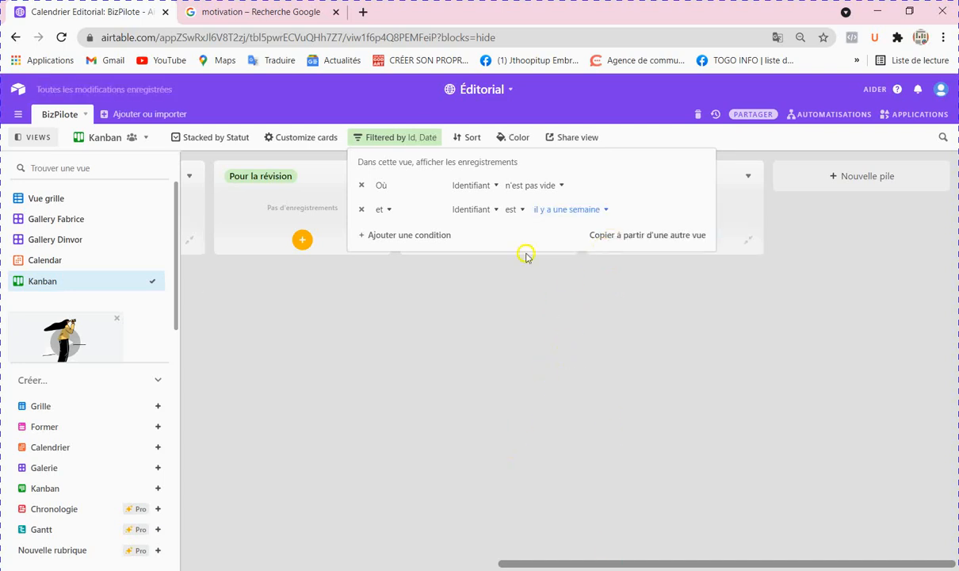
left_click(559, 349)
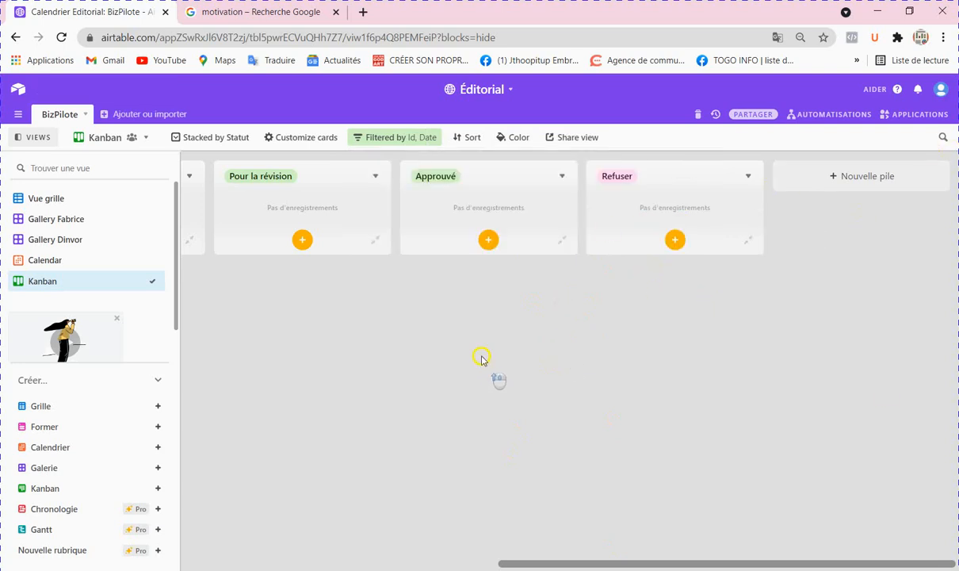
left_click_drag(689, 564, 722, 565)
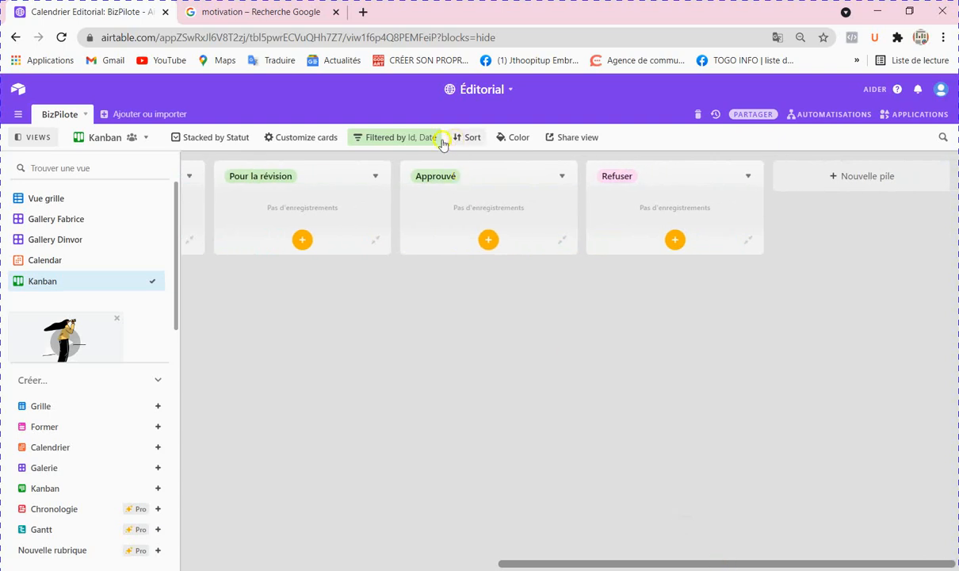
Remove the Date condition from the Kanban view's filter, keeping only the Identifiant condition
left_click(413, 136)
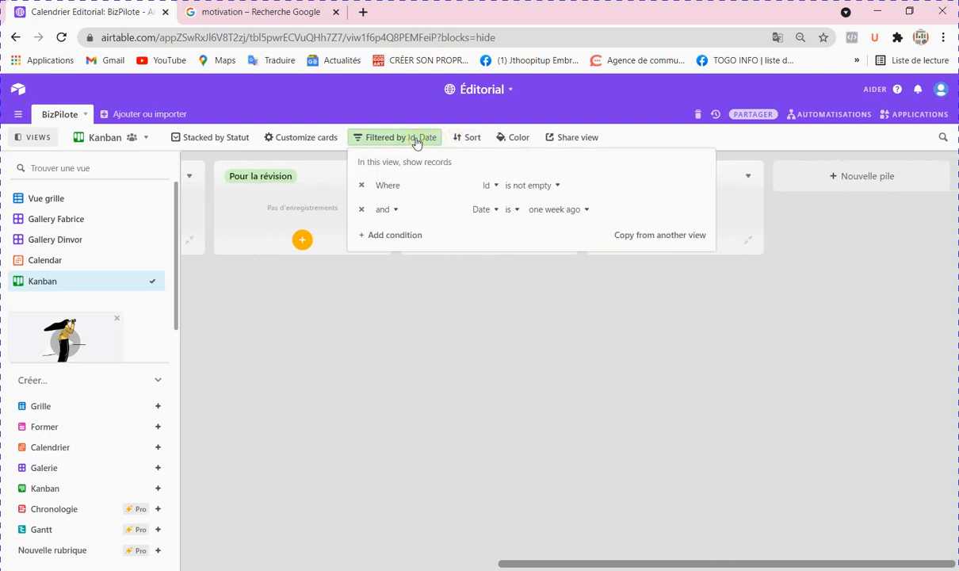
left_click(495, 209)
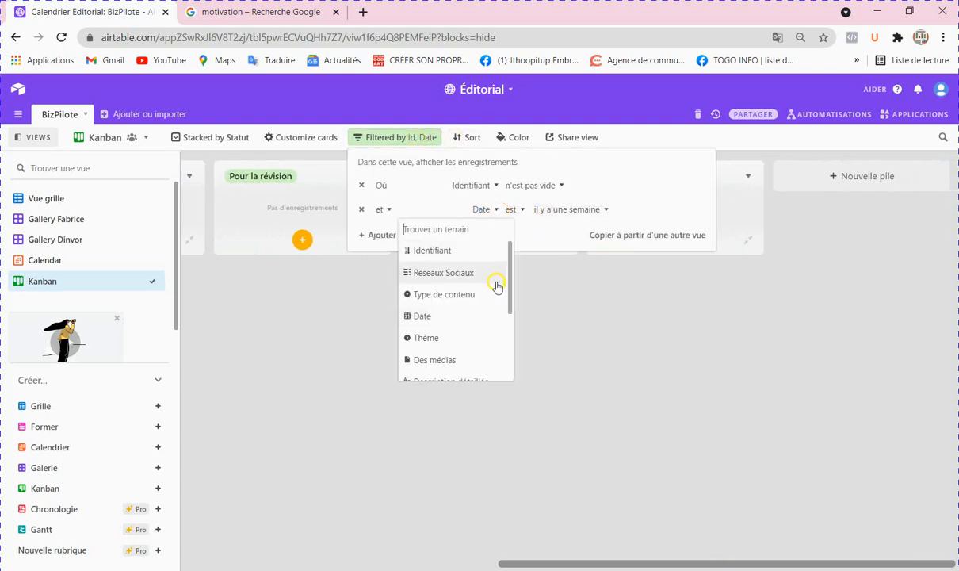
scroll(456, 349, "down", 3)
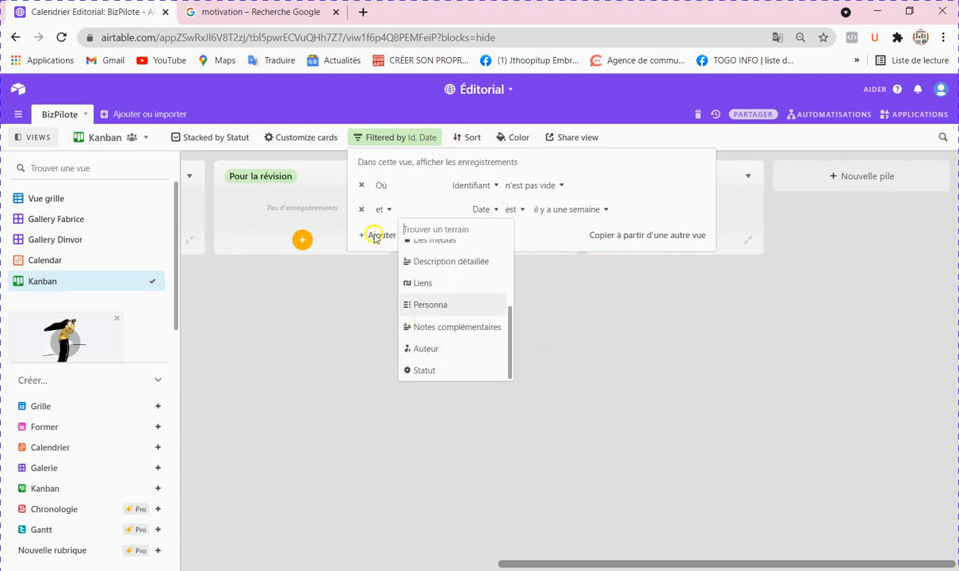
left_click(361, 209)
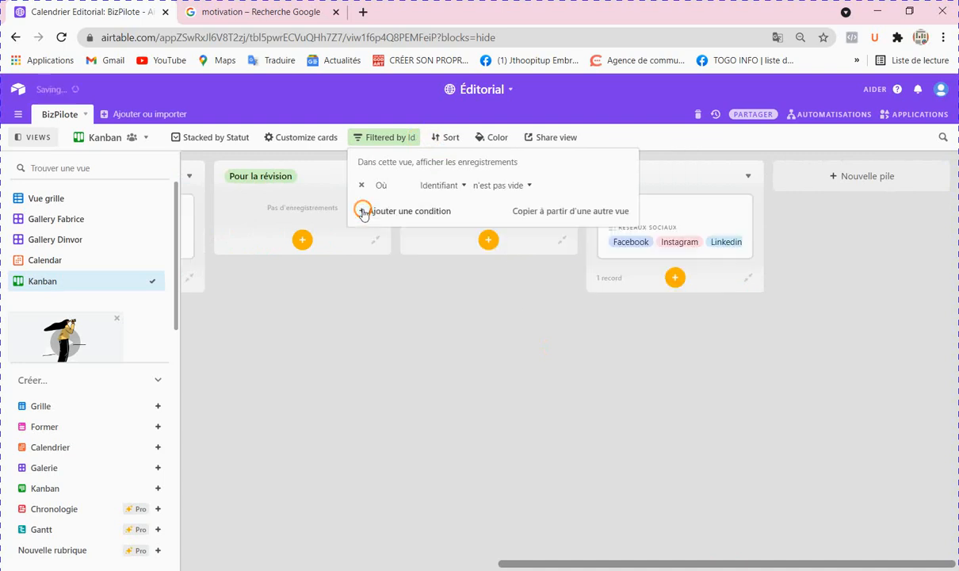
left_click(677, 415)
left_click_drag(774, 564, 460, 564)
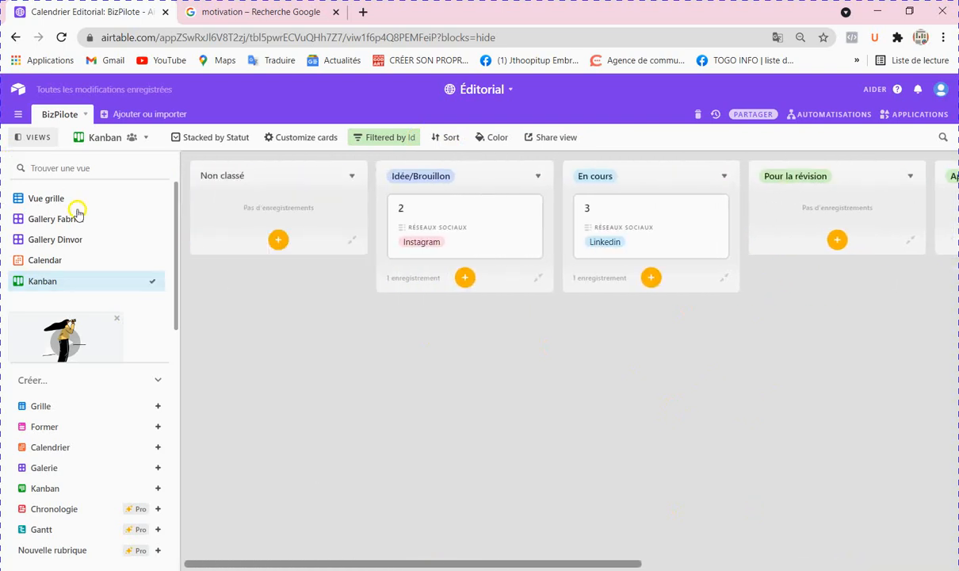
Review the grid, Calendar, second Gallery and Kanban views in turn, including the Kanban's Refuser stack
left_click(44, 199)
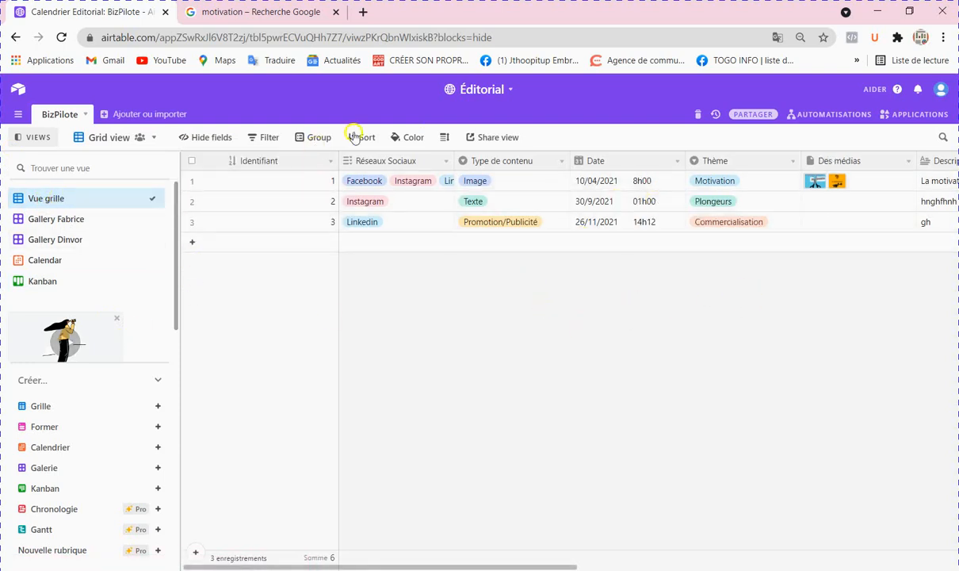
left_click(70, 261)
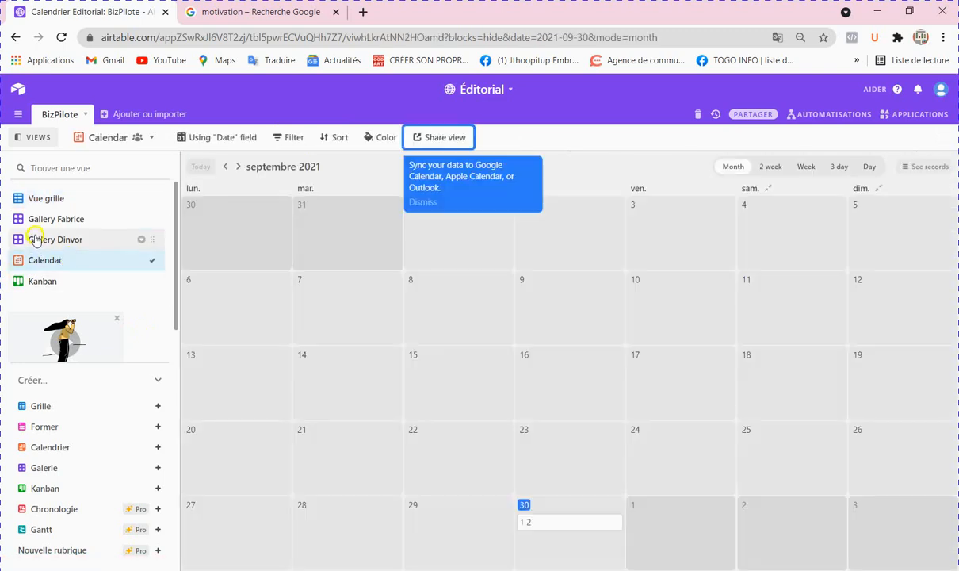
left_click(33, 241)
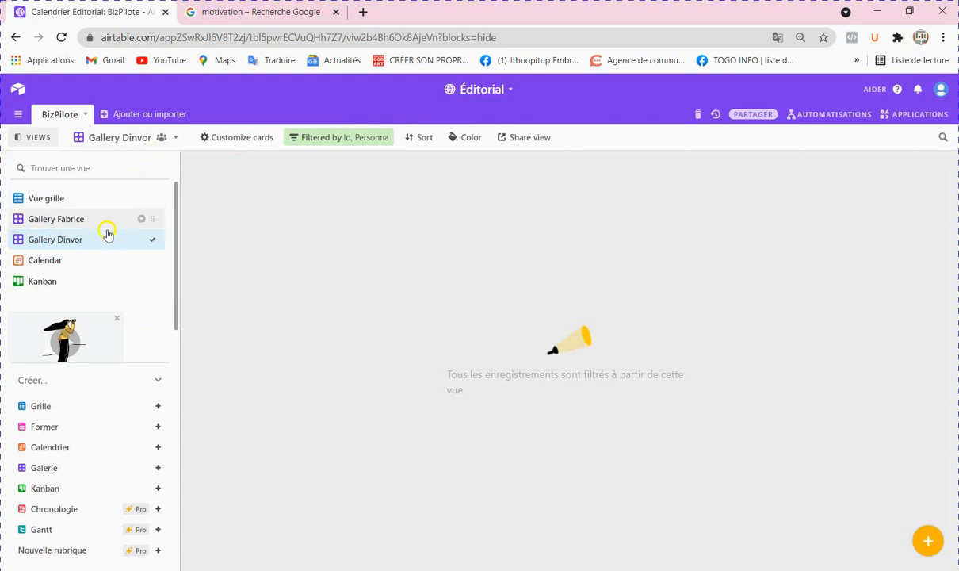
left_click(46, 291)
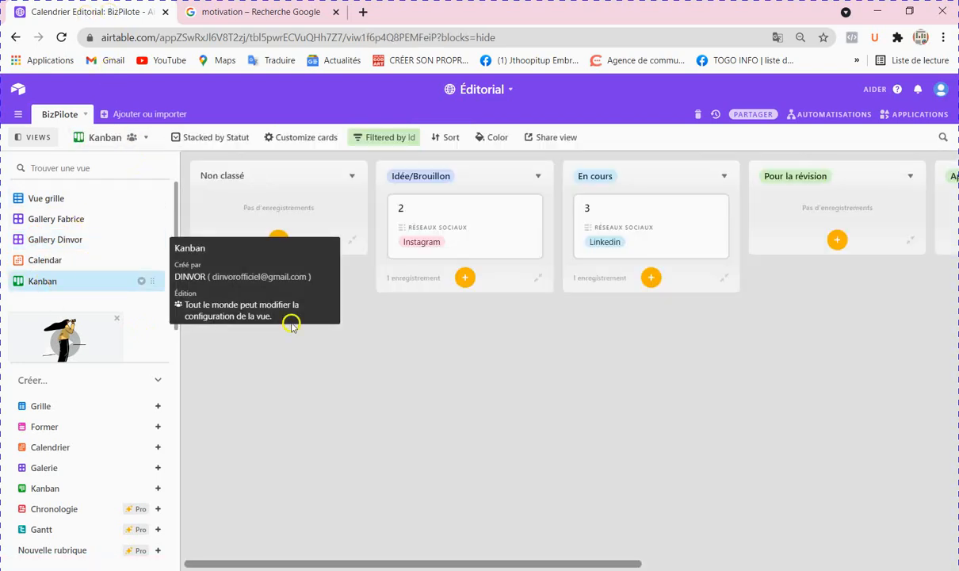
left_click_drag(630, 564, 955, 538)
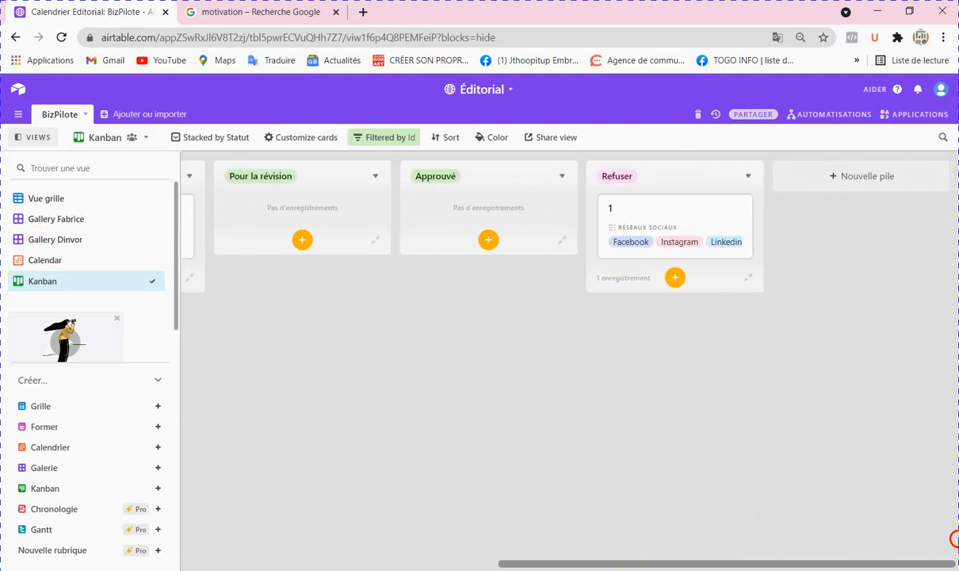
Create a custom automation for the base and name it "Publication"
left_click(829, 116)
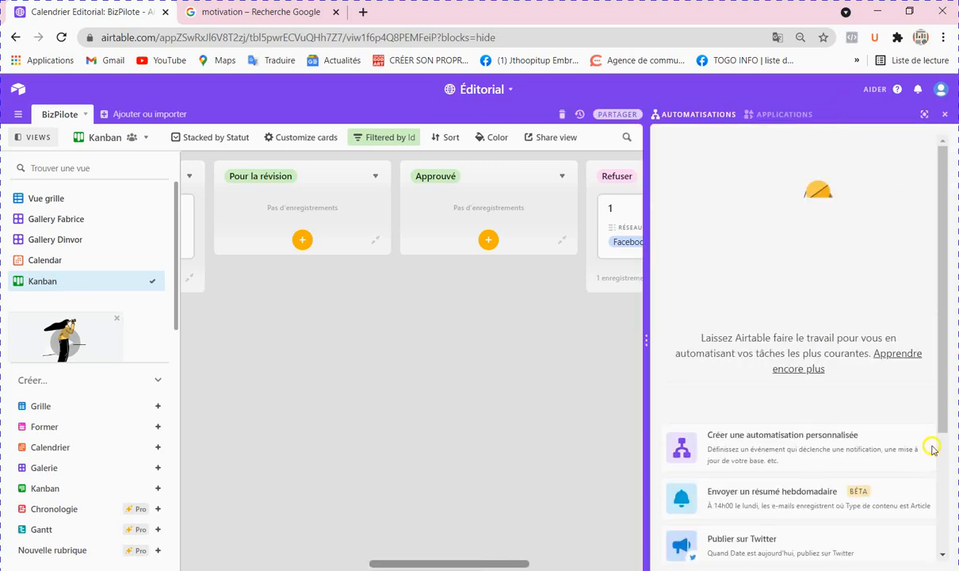
scroll(897, 364, "down", 1)
scroll(904, 365, "down", 3)
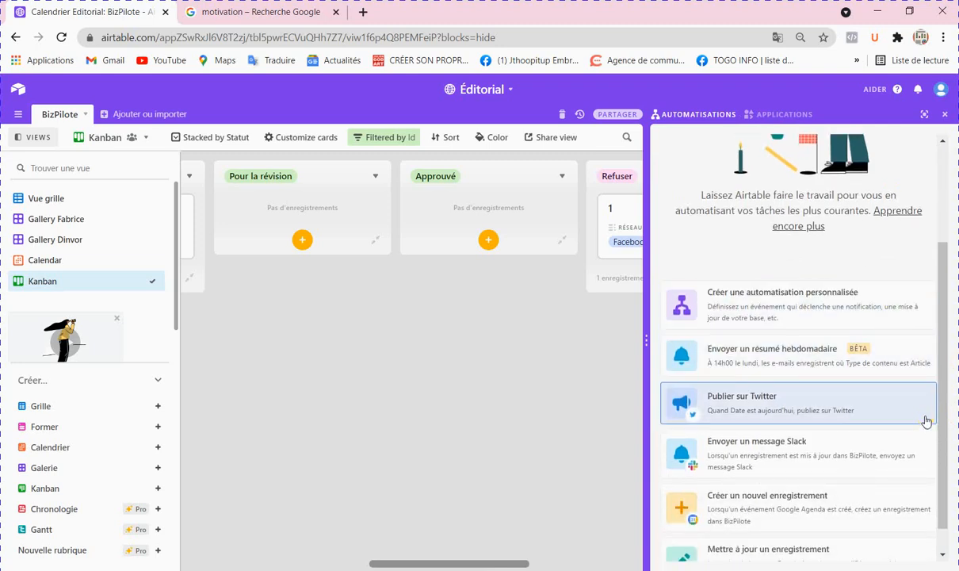
scroll(822, 363, "down", 1)
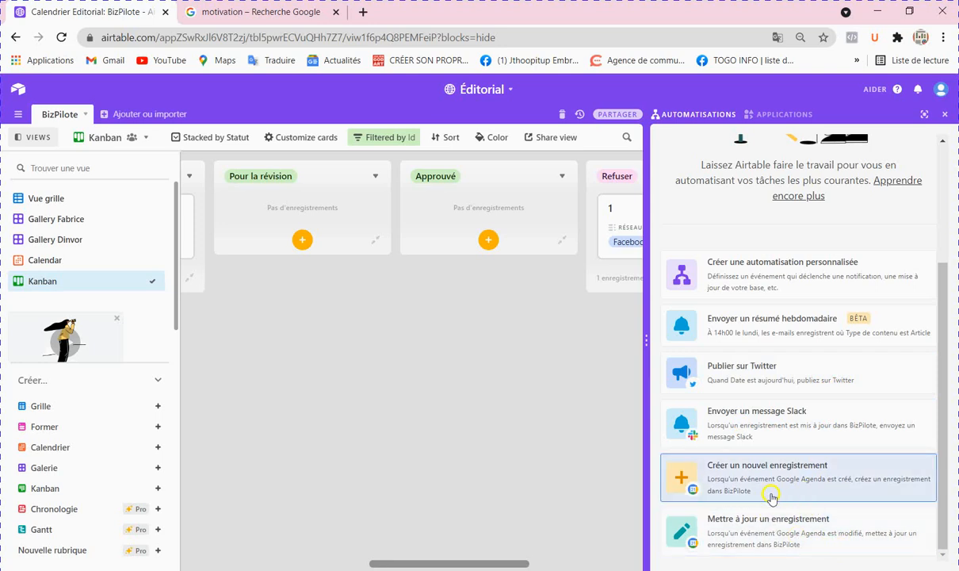
scroll(714, 309, "up", 2)
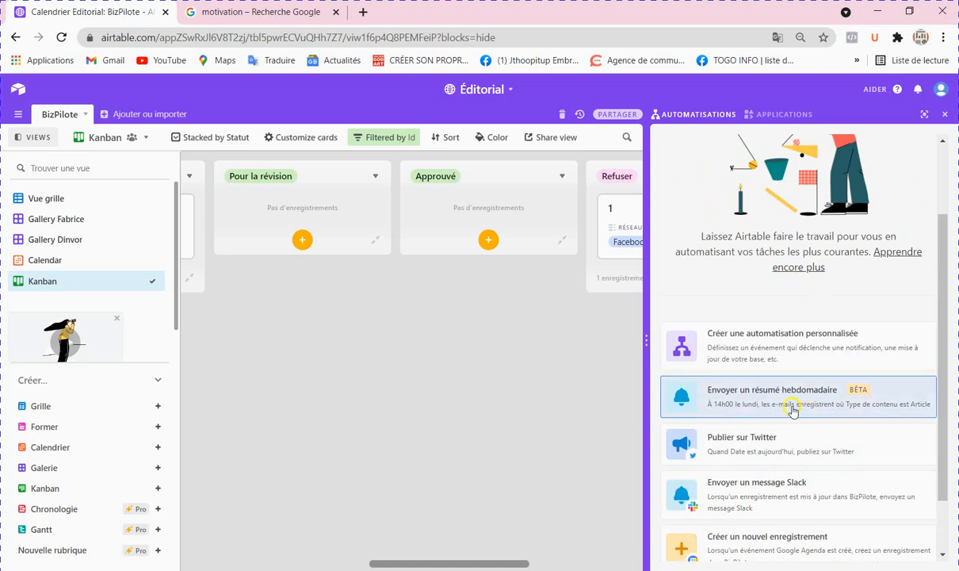
left_click(803, 350)
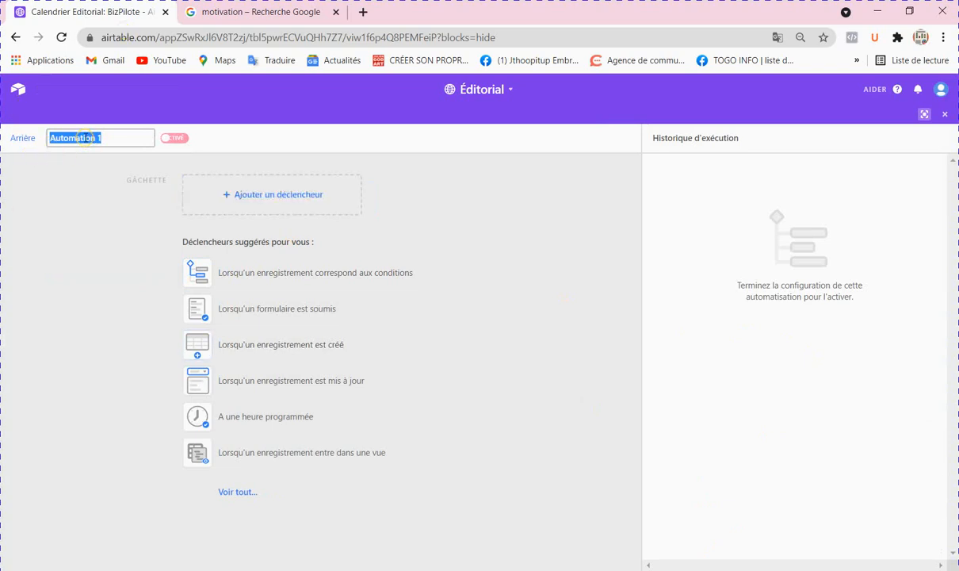
key("BackSpace")
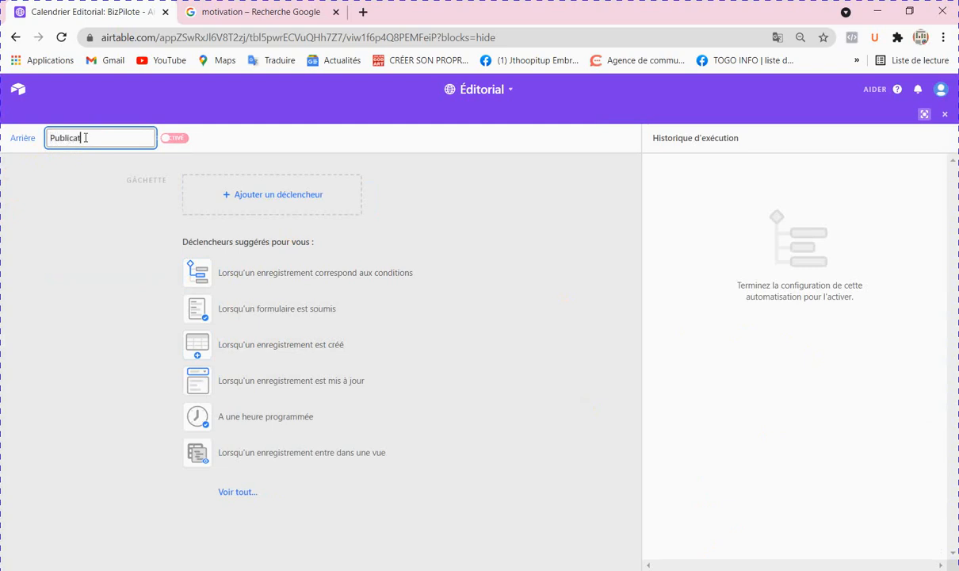
left_click(62, 222)
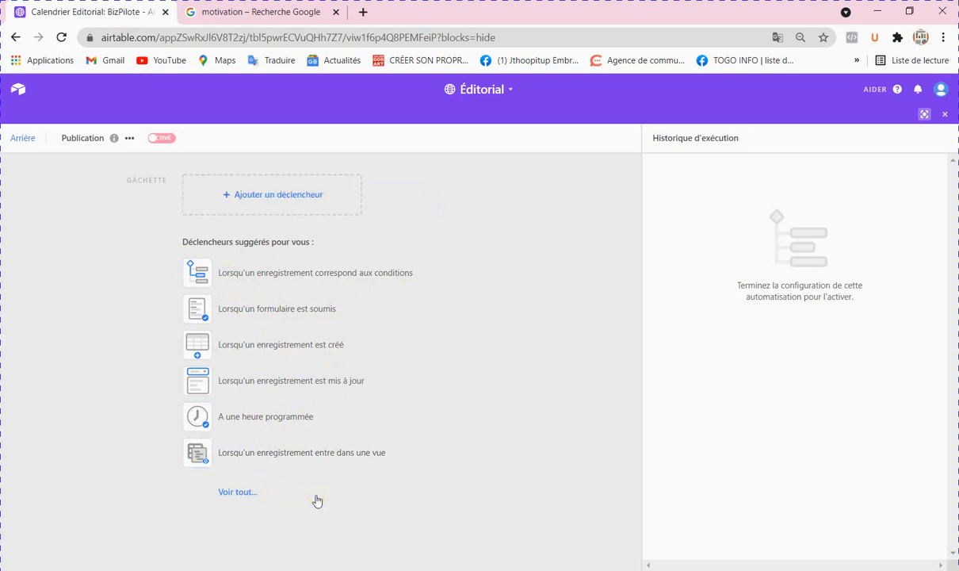
Set the automation's trigger to "Lorsqu'un enregistrement correspond aux conditions" and add a Pages Facebook action that creates a post
left_click(277, 277)
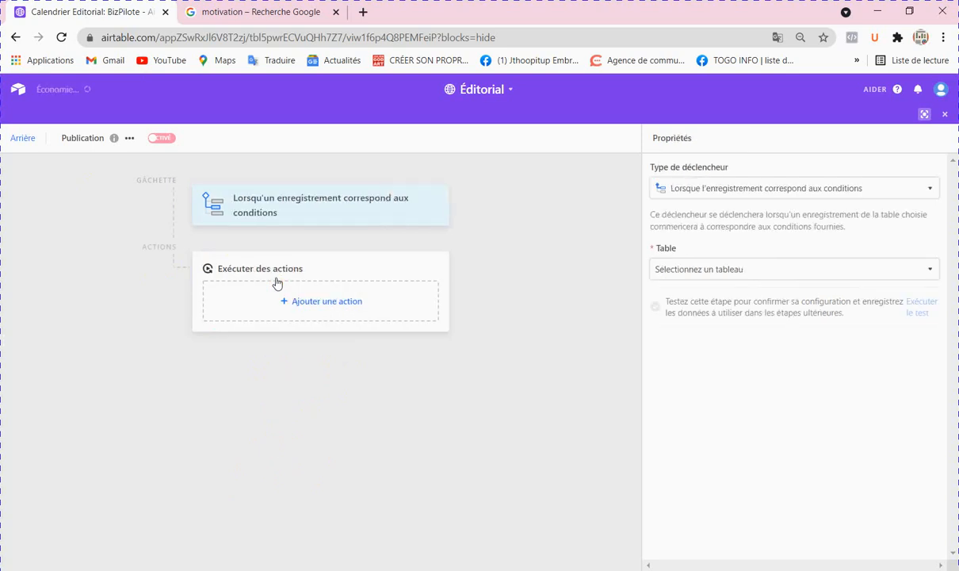
left_click(314, 301)
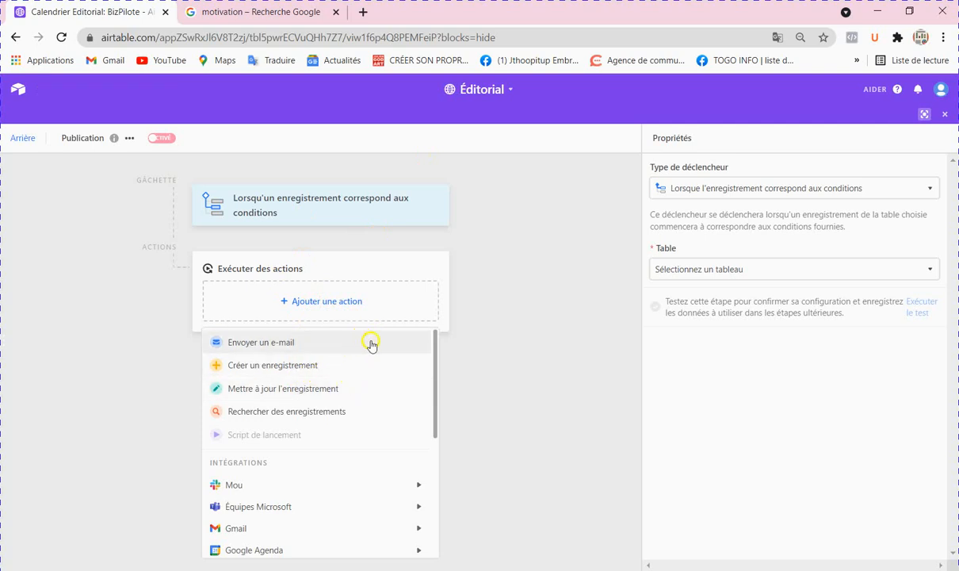
scroll(371, 344, "down", 5)
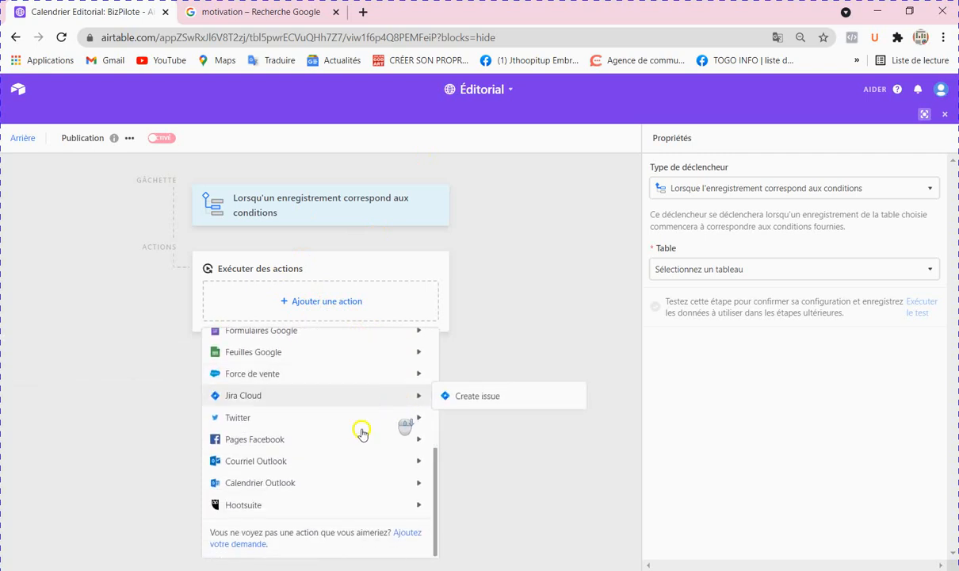
mouse_move(279, 443)
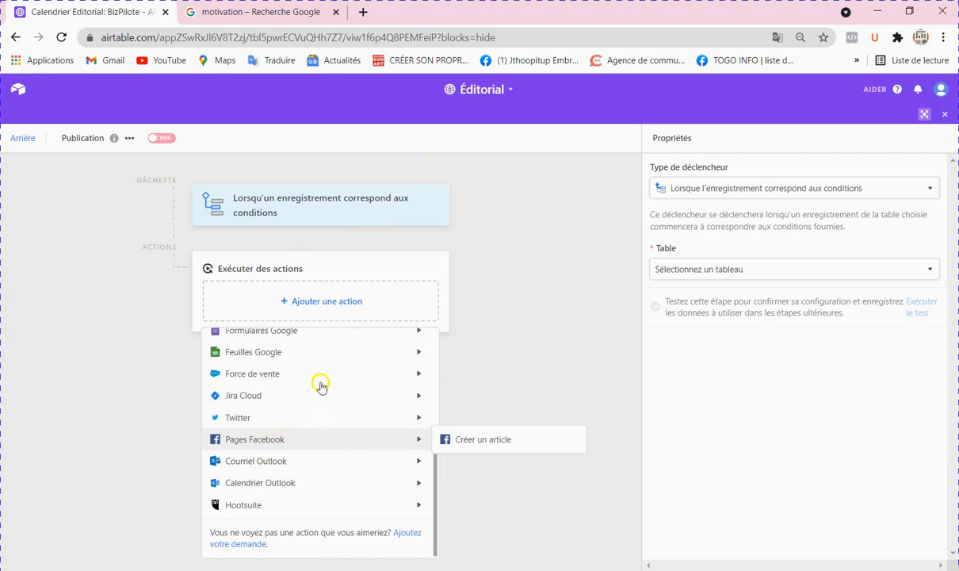
scroll(317, 388, "up", 5)
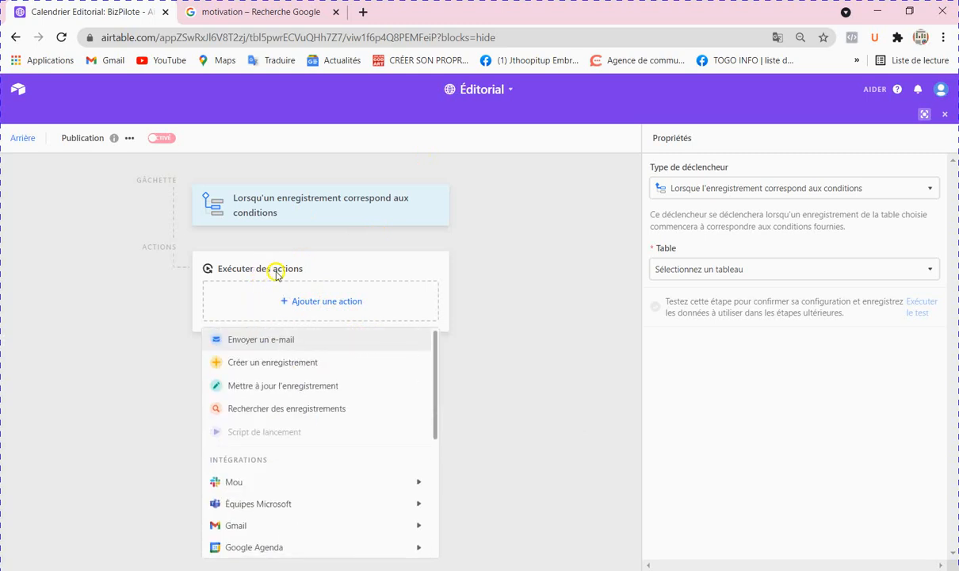
scroll(302, 417, "down", 3)
scroll(292, 435, "down", 1)
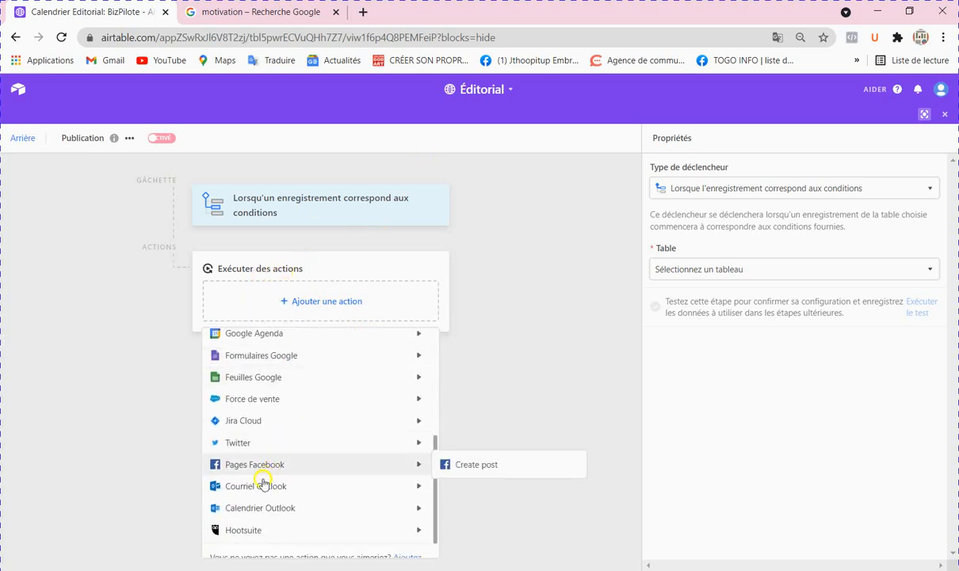
left_click(264, 470)
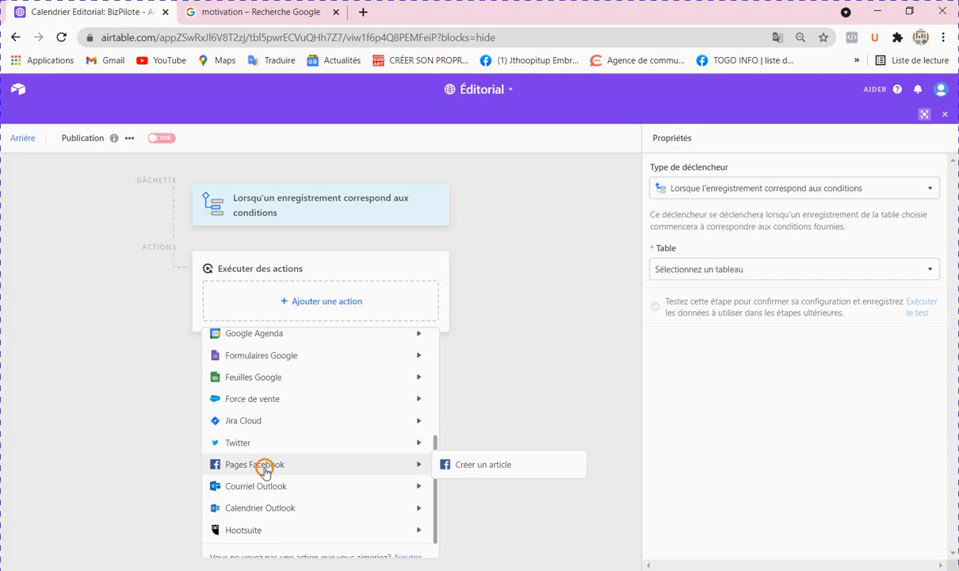
left_click(463, 468)
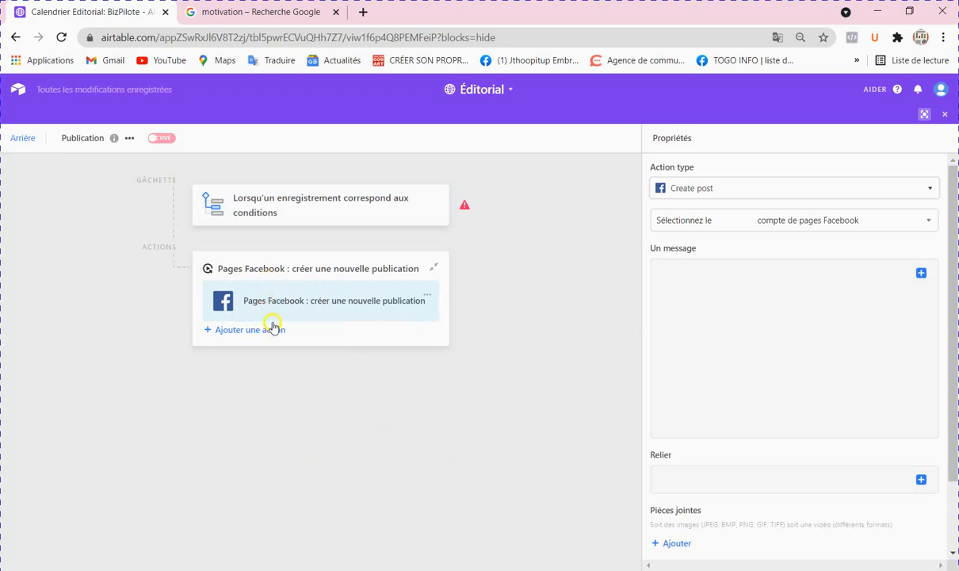
left_click(388, 420)
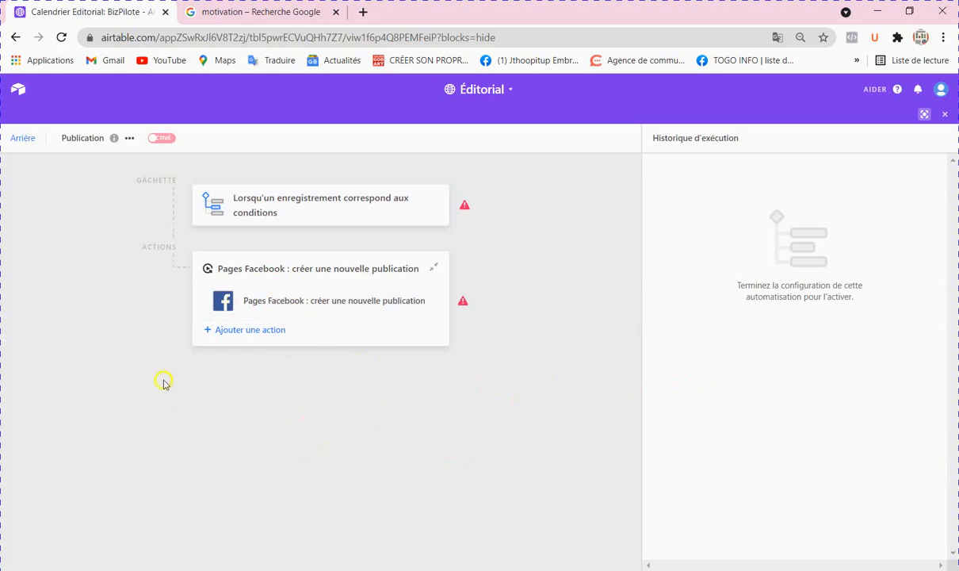
Examine the trigger's properties and browse the other actions and integrations that could be added after the Facebook one
left_click(278, 209)
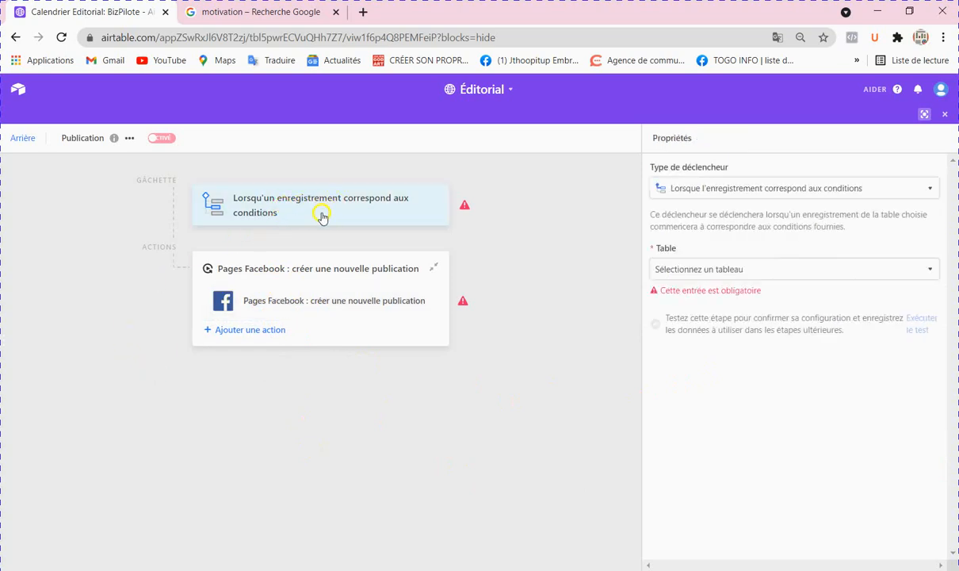
left_click(106, 264)
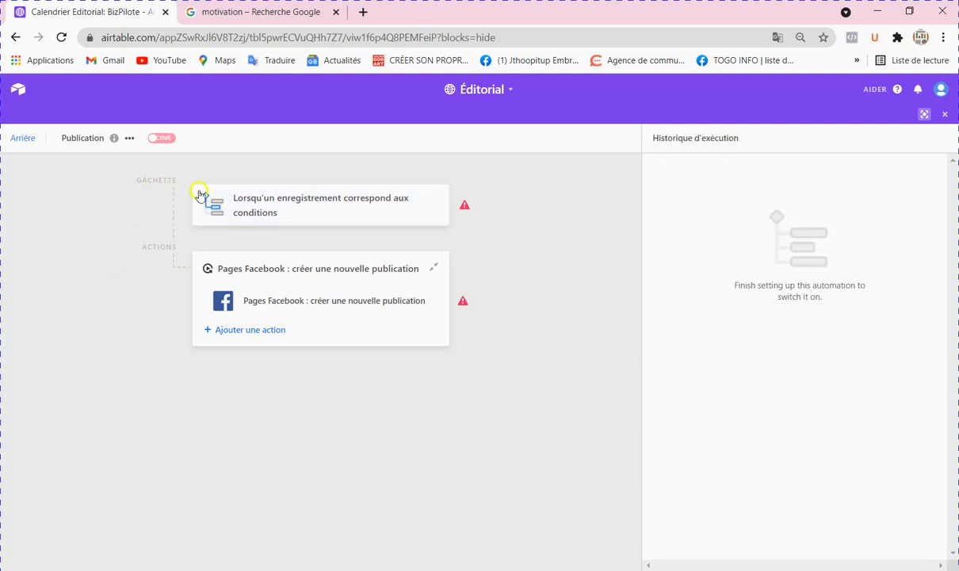
left_click(317, 203)
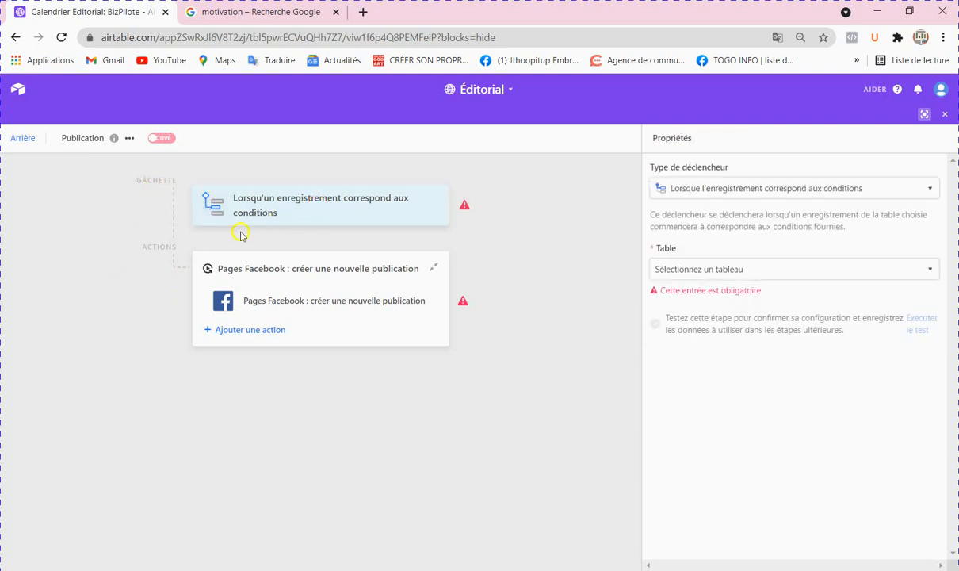
left_click(272, 331)
scroll(308, 391, "down", 8)
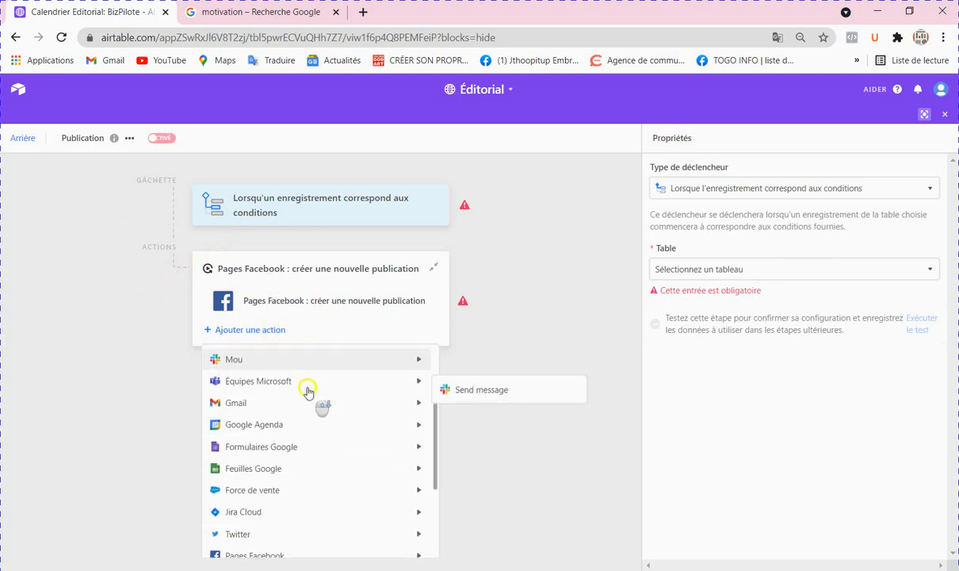
mouse_move(295, 476)
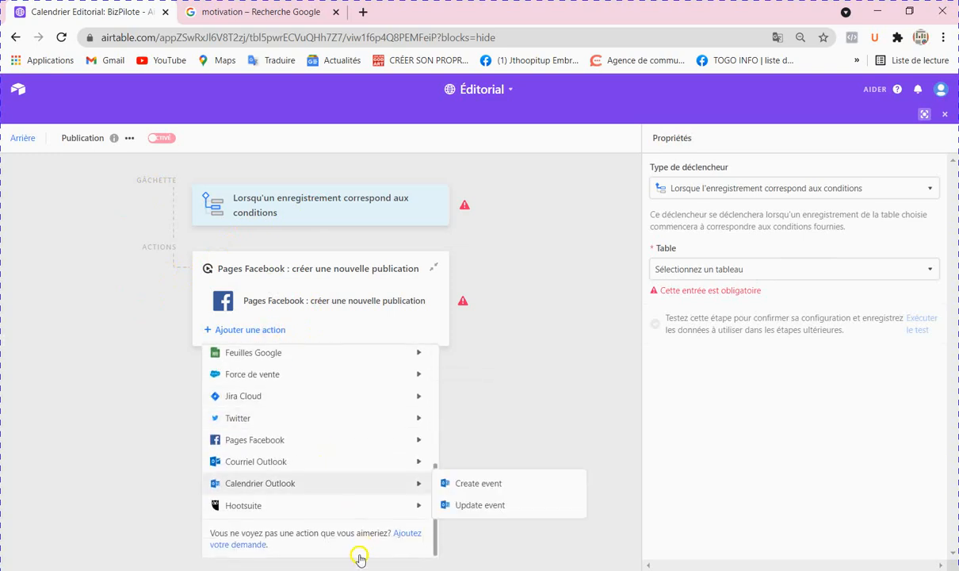
scroll(294, 476, "up", 6)
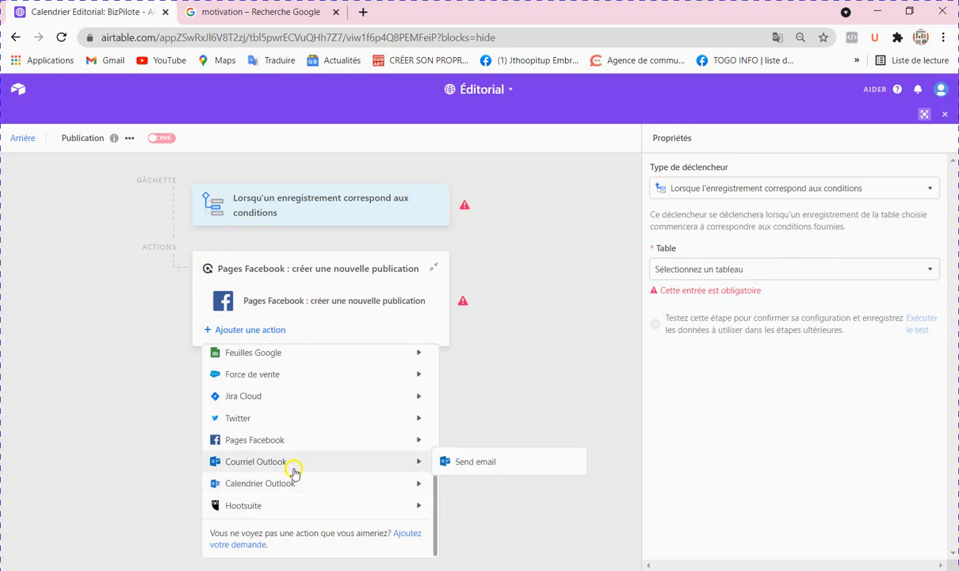
scroll(296, 458, "up", 2)
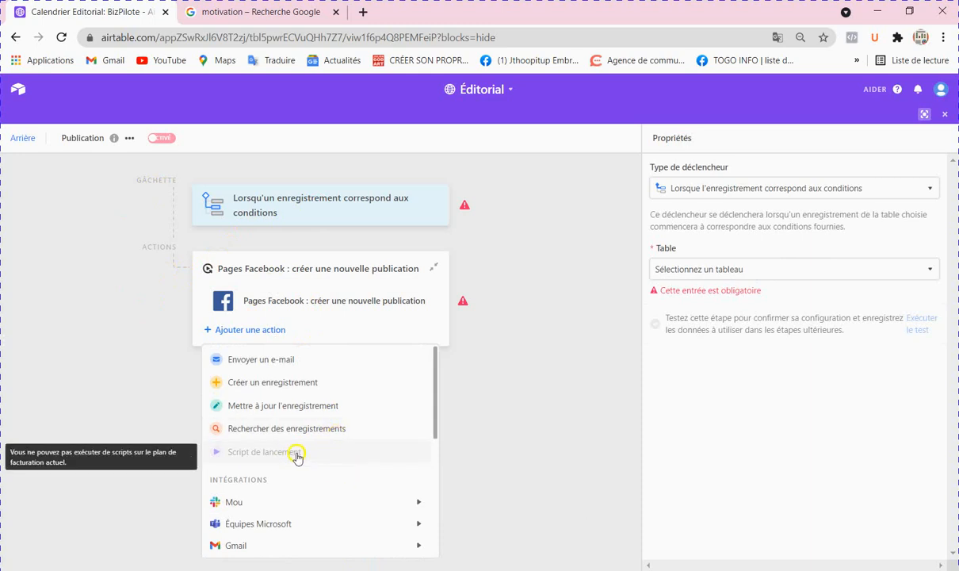
left_click(123, 380)
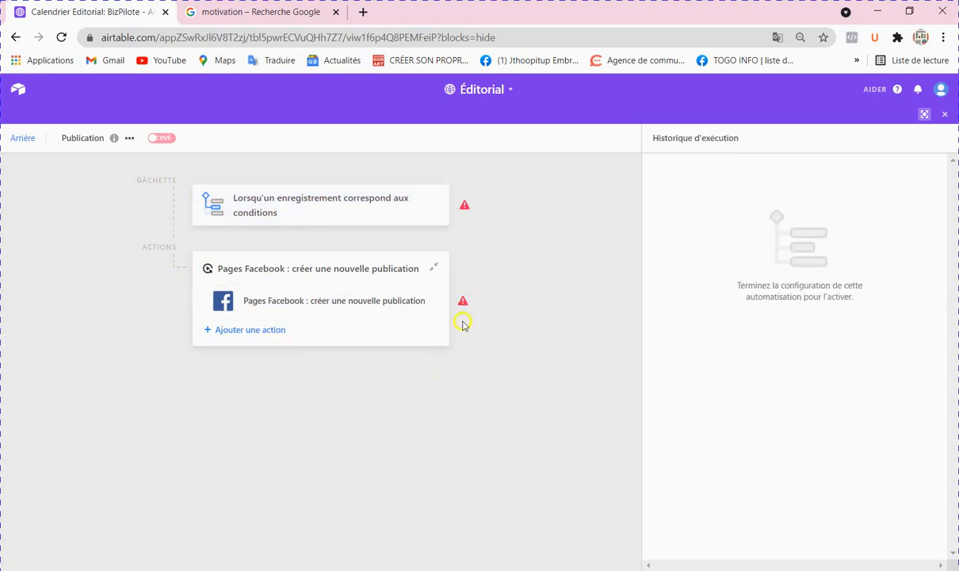
Check the Facebook action's configuration error and properties, and look through the available trigger types
mouse_move(464, 304)
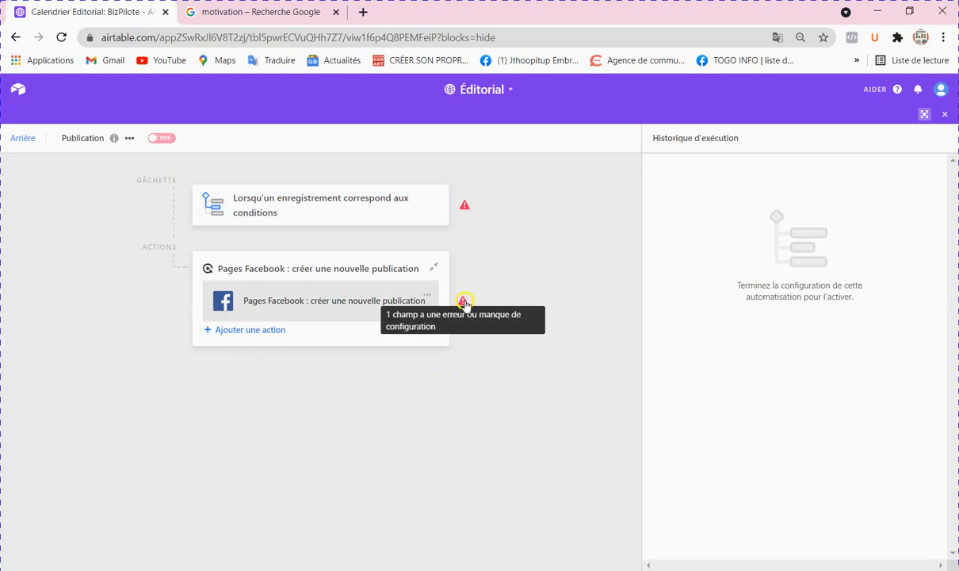
left_click(366, 311)
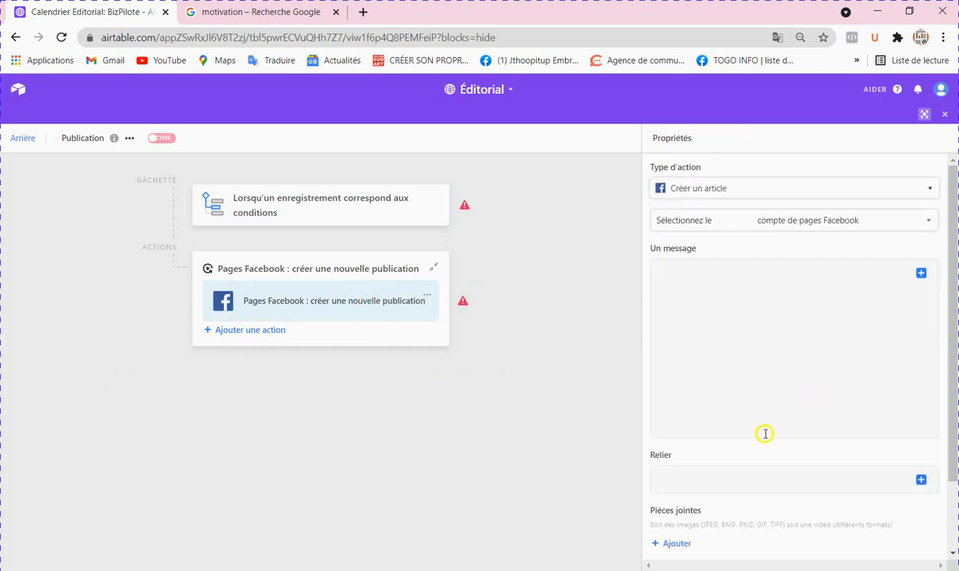
left_click(355, 206)
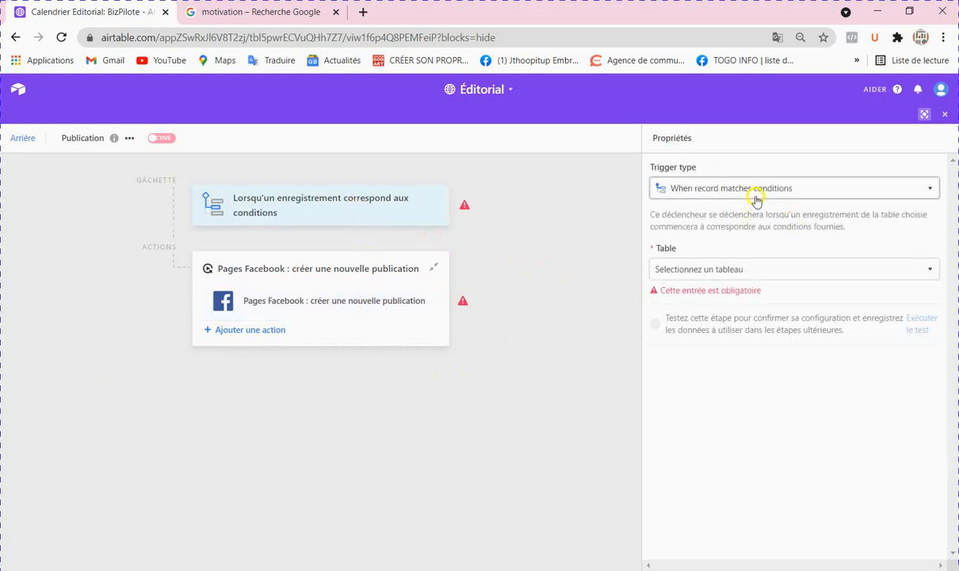
left_click(785, 188)
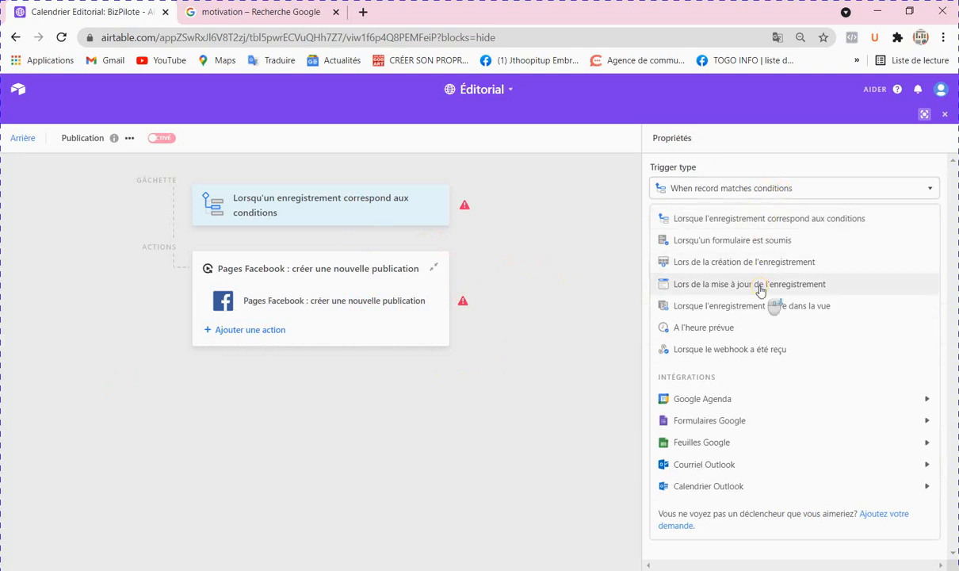
left_click(604, 220)
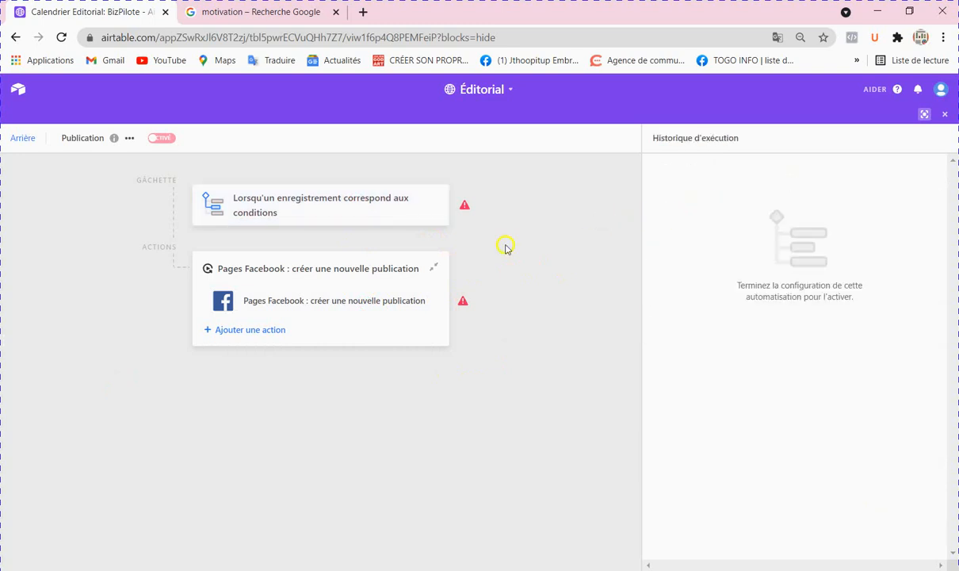
Set the table of the record-matches-conditions trigger to BizPilote
left_click(390, 211)
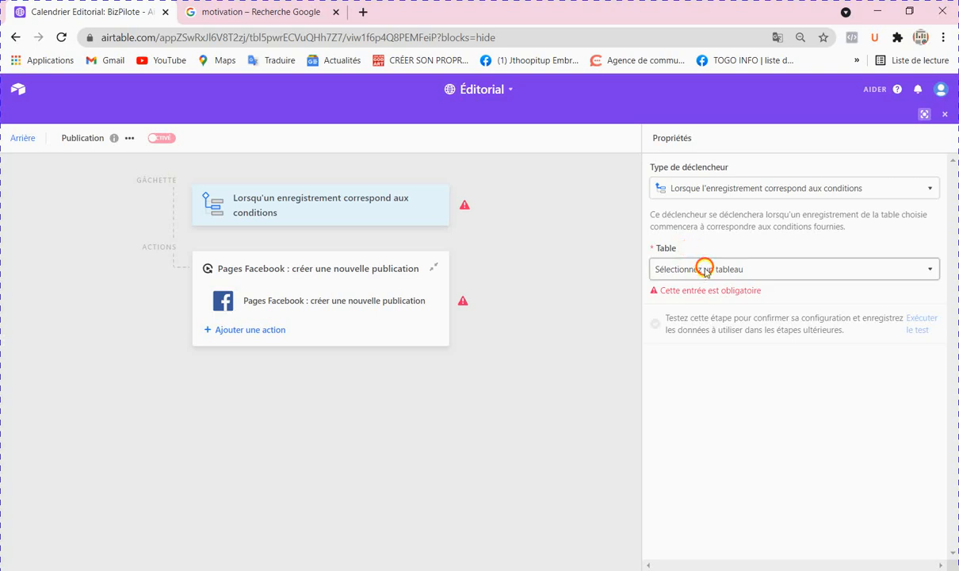
left_click(705, 271)
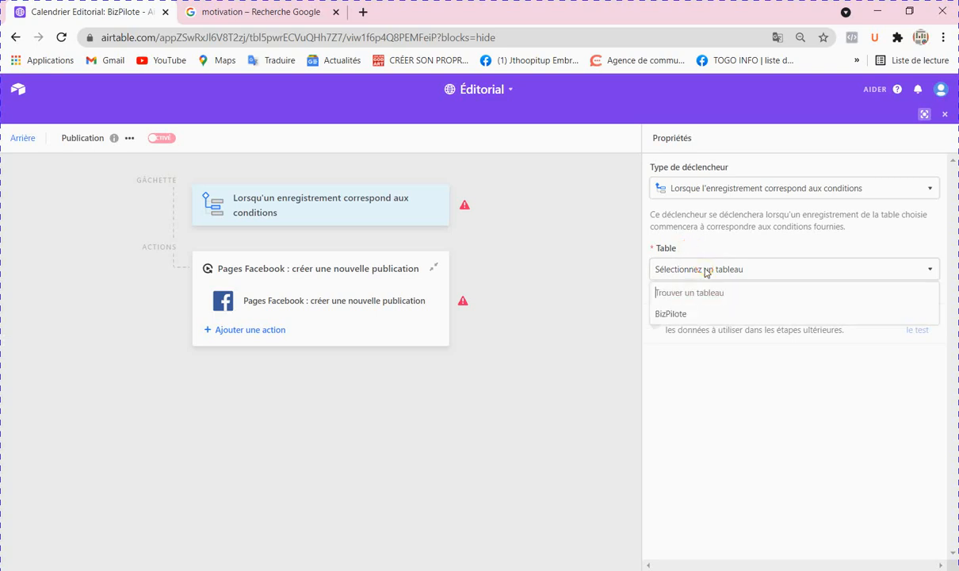
left_click(672, 314)
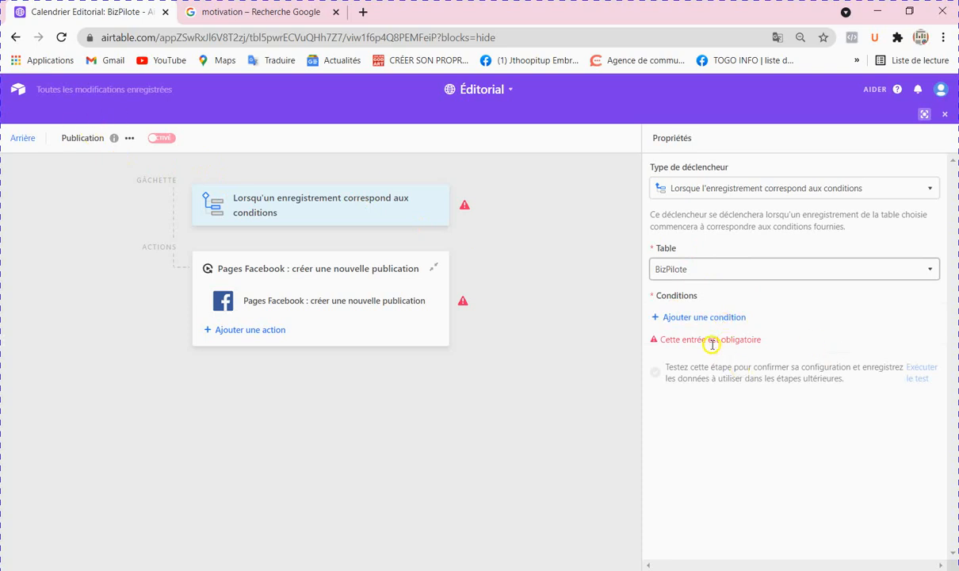
Add a trigger condition requiring that Id is not empty, and add a second condition row joined with "and"
left_click(702, 319)
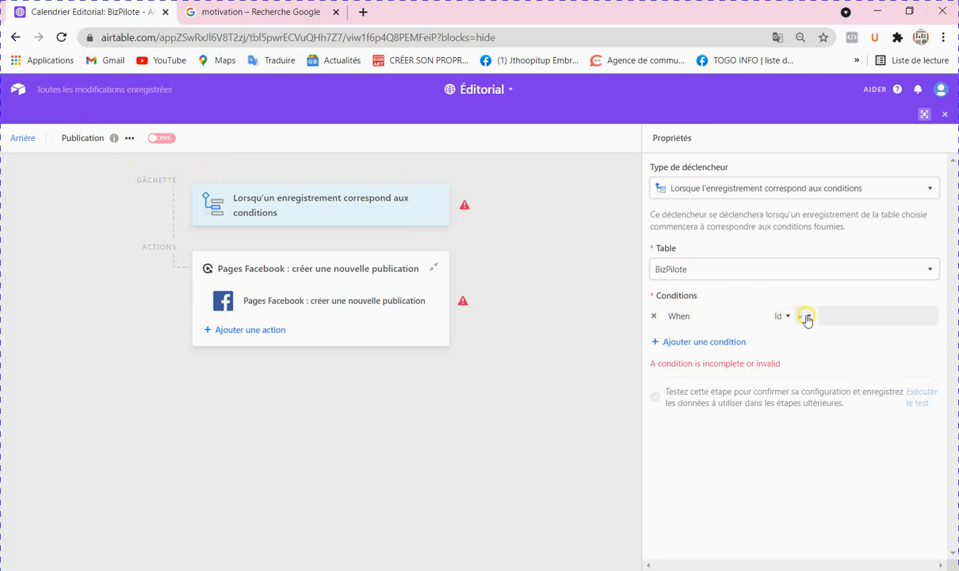
left_click(809, 316)
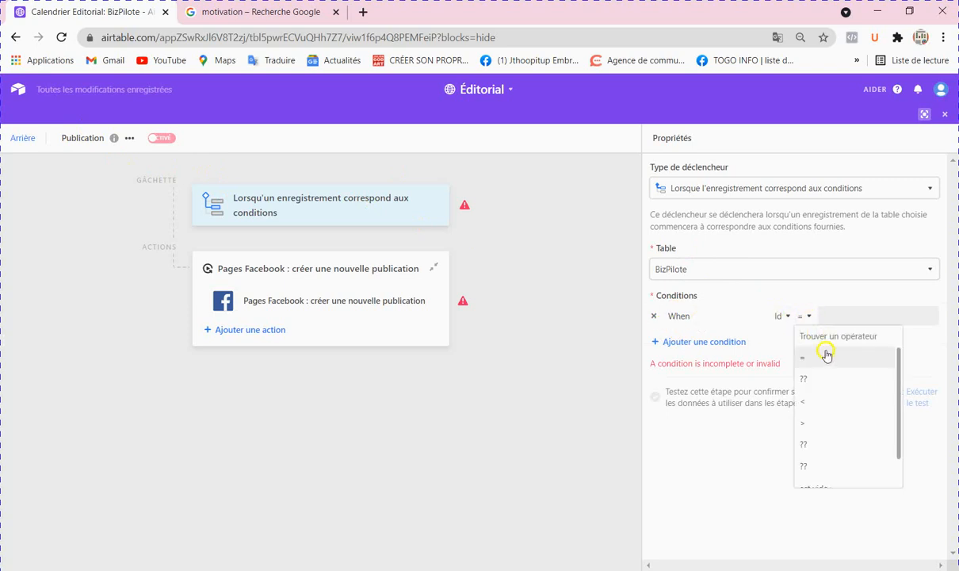
scroll(824, 381, "down", 2)
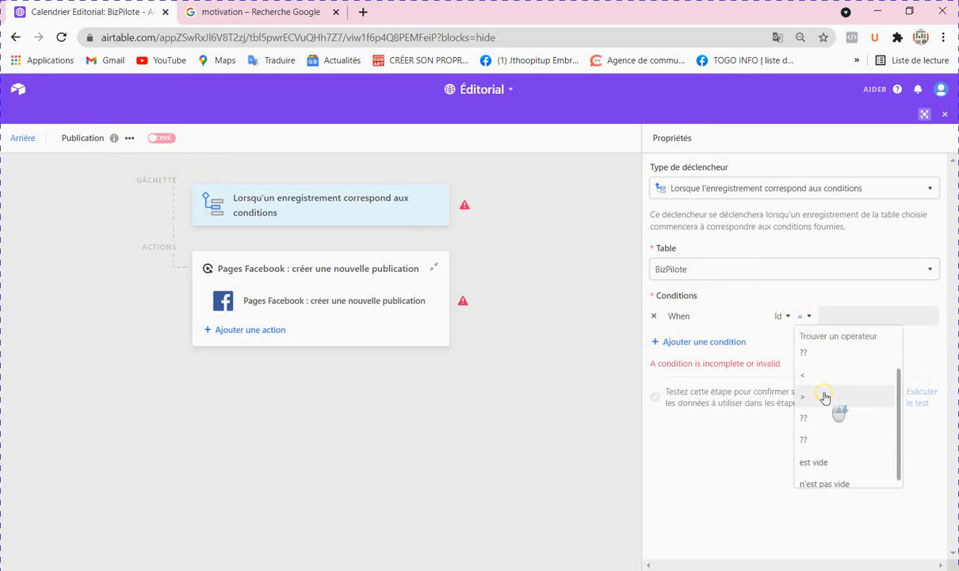
left_click(839, 479)
left_click(713, 346)
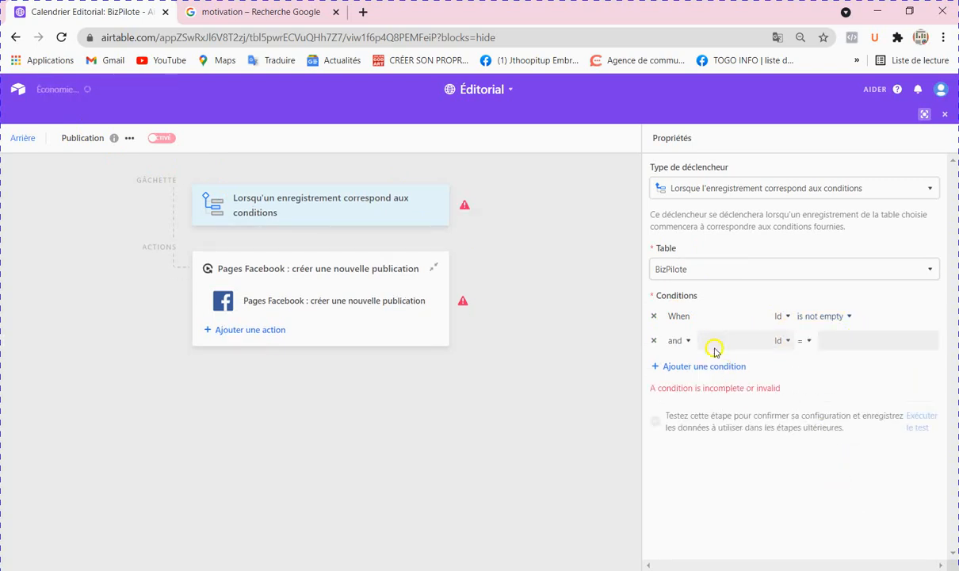
Add a trigger condition requiring the Statut field to be Approuvé
left_click(723, 367)
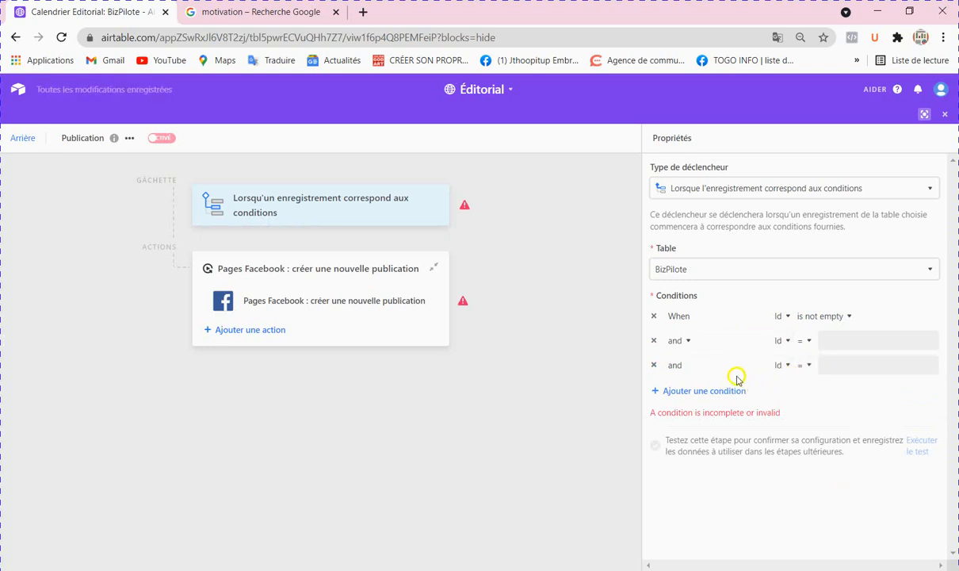
left_click(790, 368)
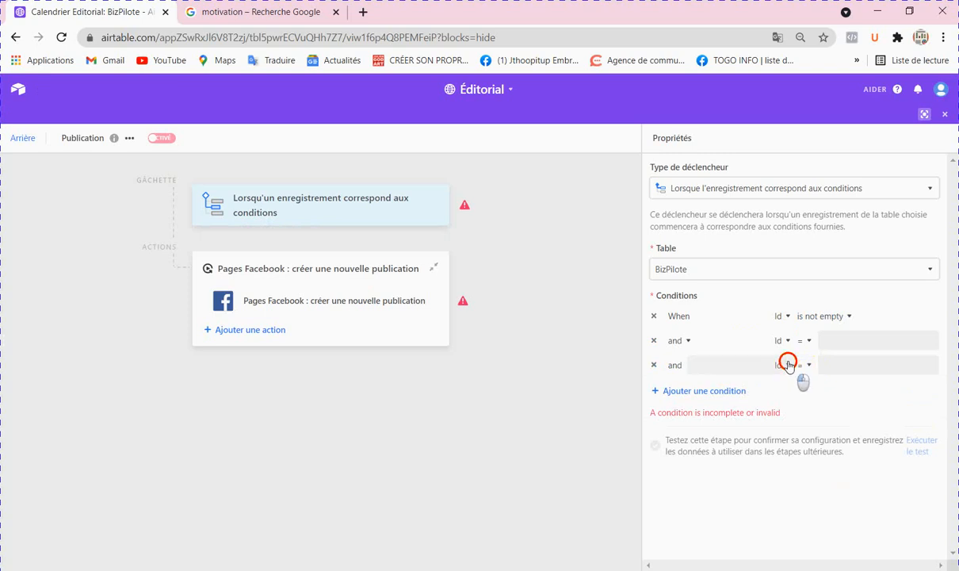
scroll(741, 452, "down", 1)
scroll(740, 453, "down", 1)
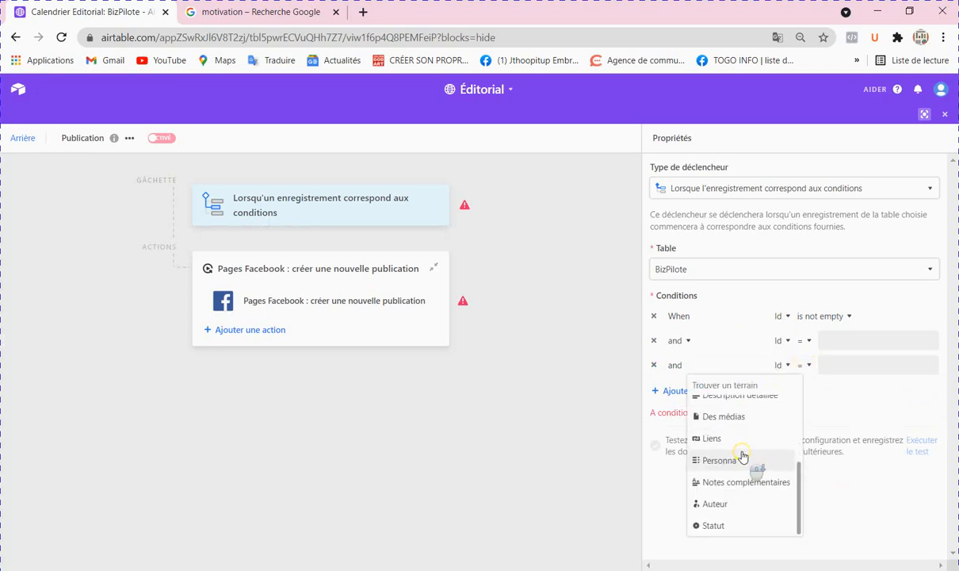
left_click(716, 526)
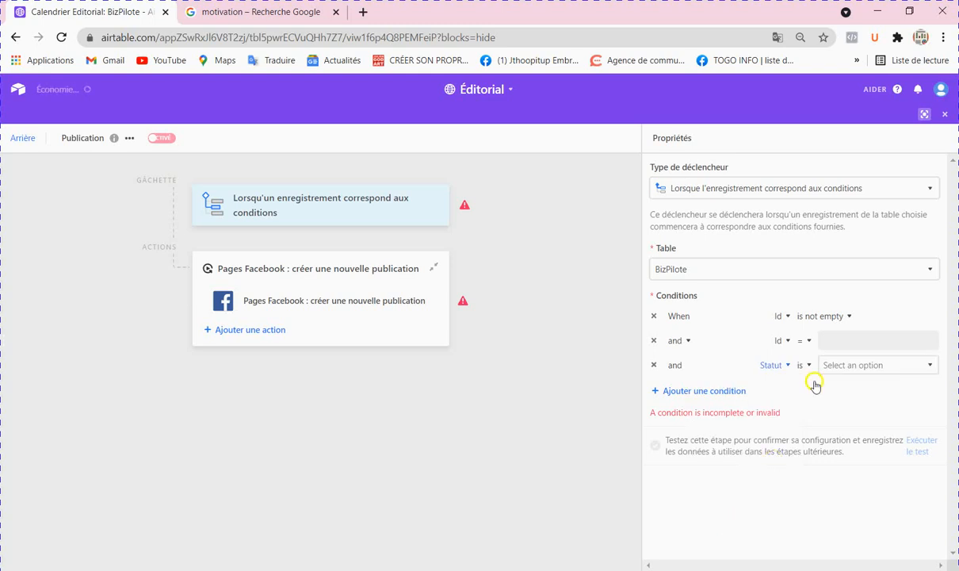
left_click(927, 365)
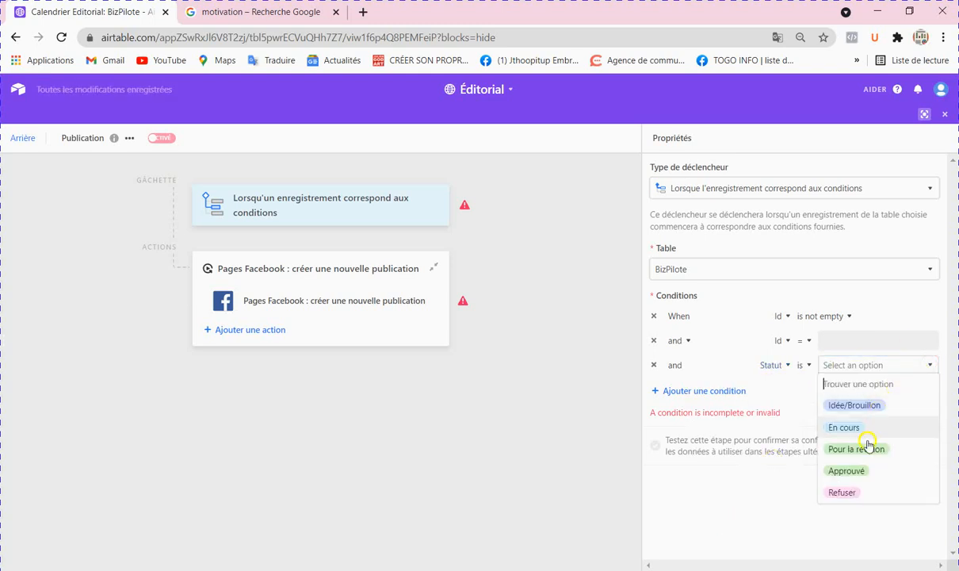
left_click(848, 471)
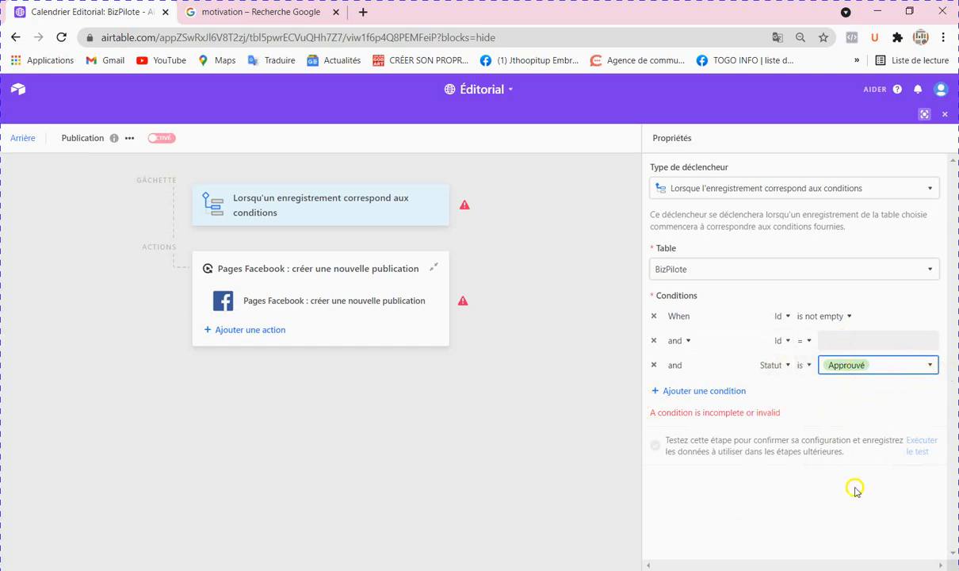
Remove the incomplete second Id condition from the trigger and close its properties
left_click(702, 430)
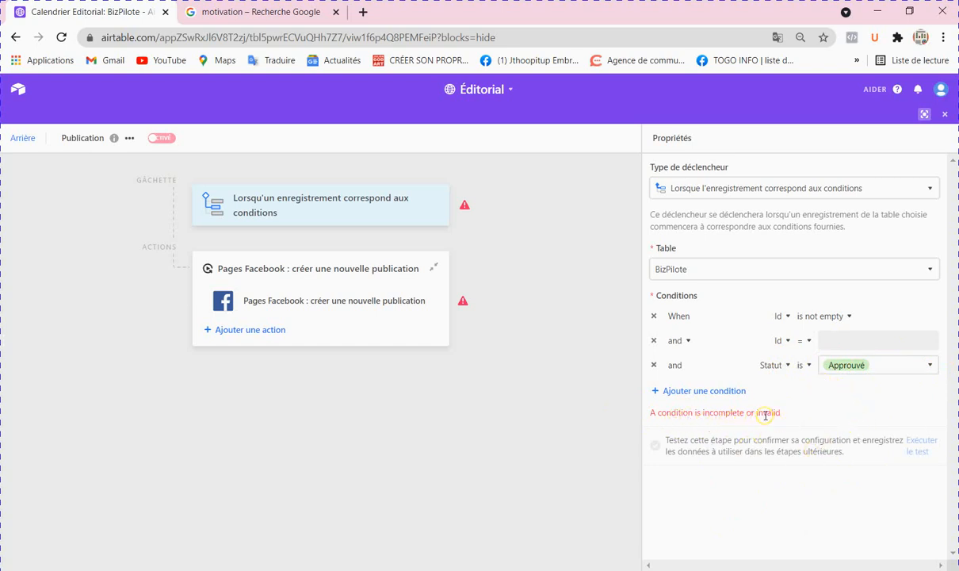
left_click(654, 340)
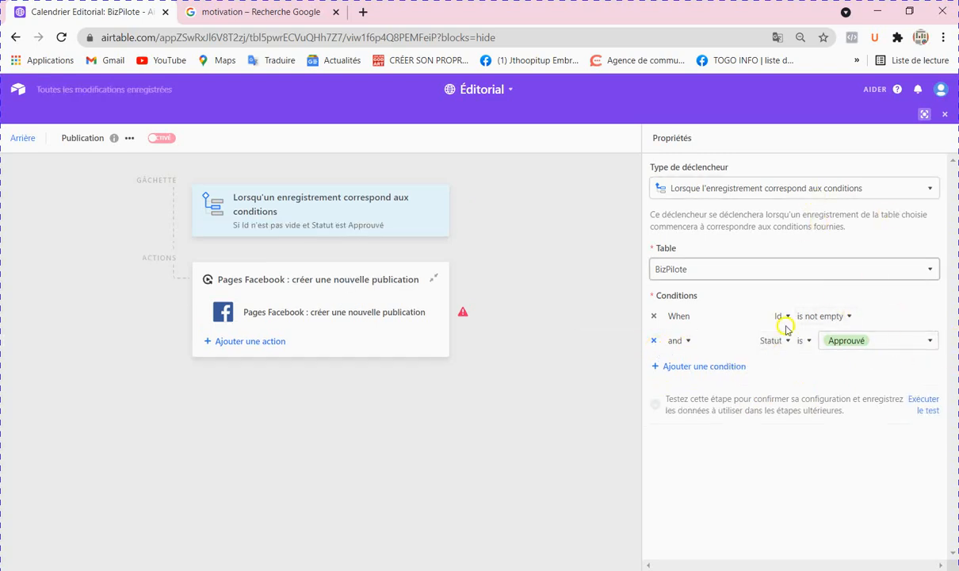
left_click(517, 409)
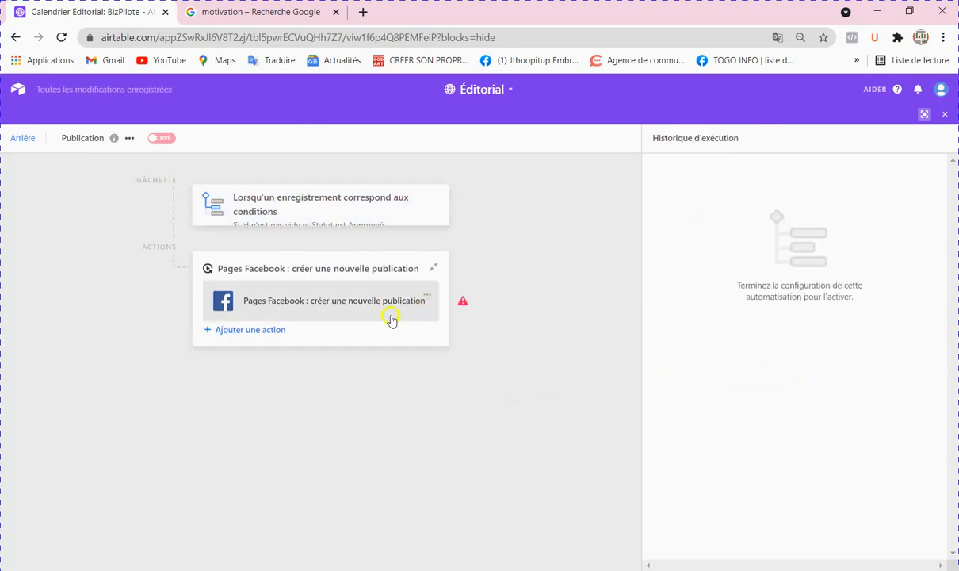
Review the action types and integrations available for the Facebook Pages publication action
left_click(316, 295)
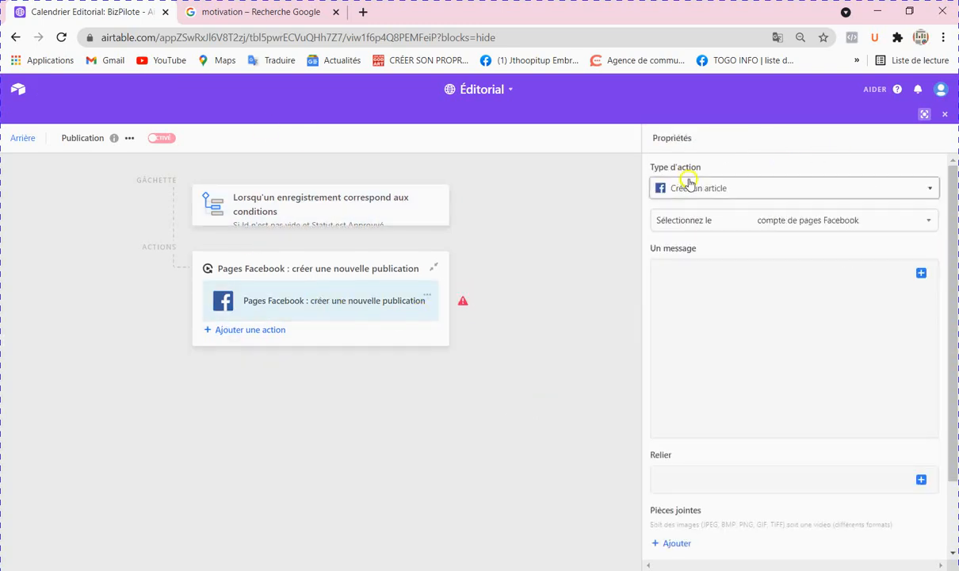
left_click(727, 191)
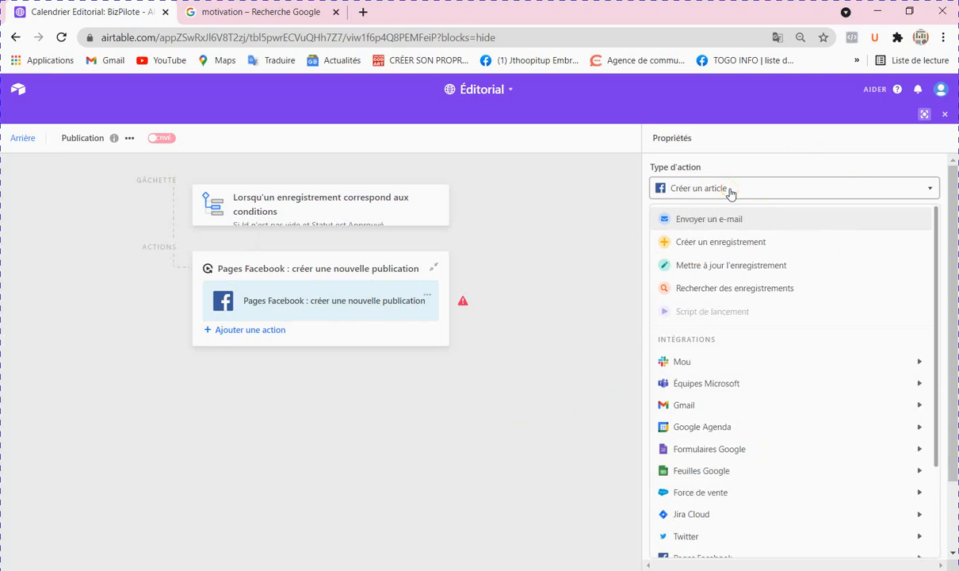
scroll(736, 204, "down", 1)
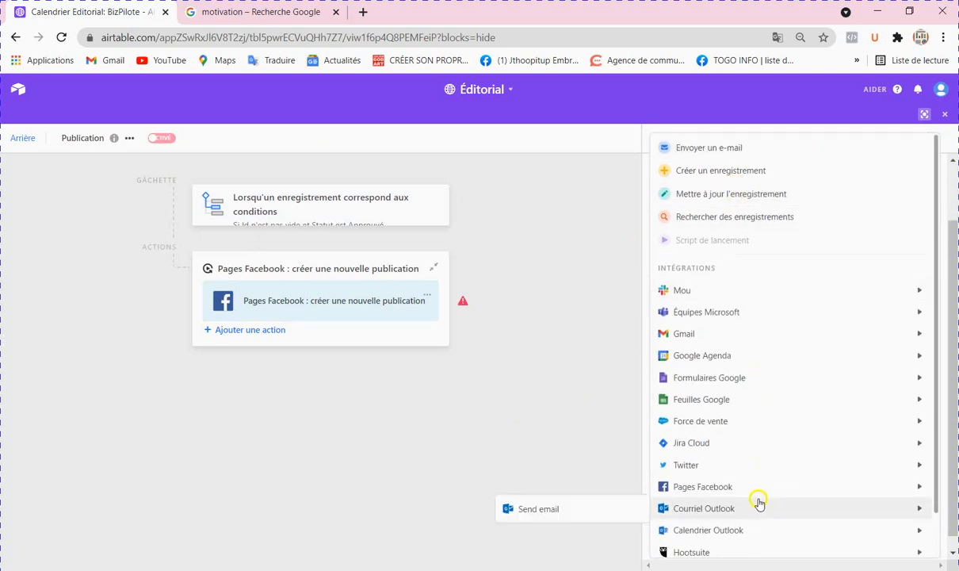
mouse_move(751, 487)
mouse_move(714, 509)
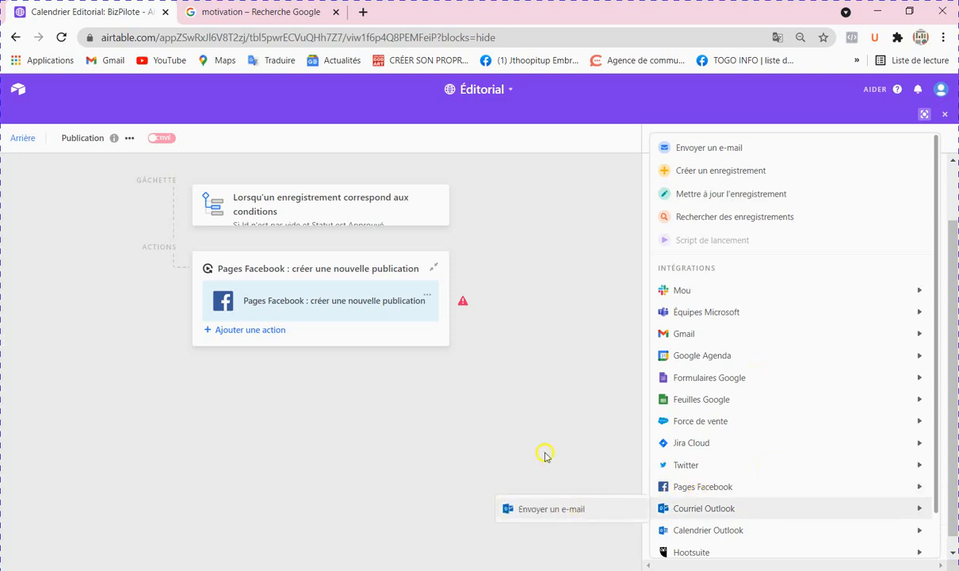
left_click(392, 439)
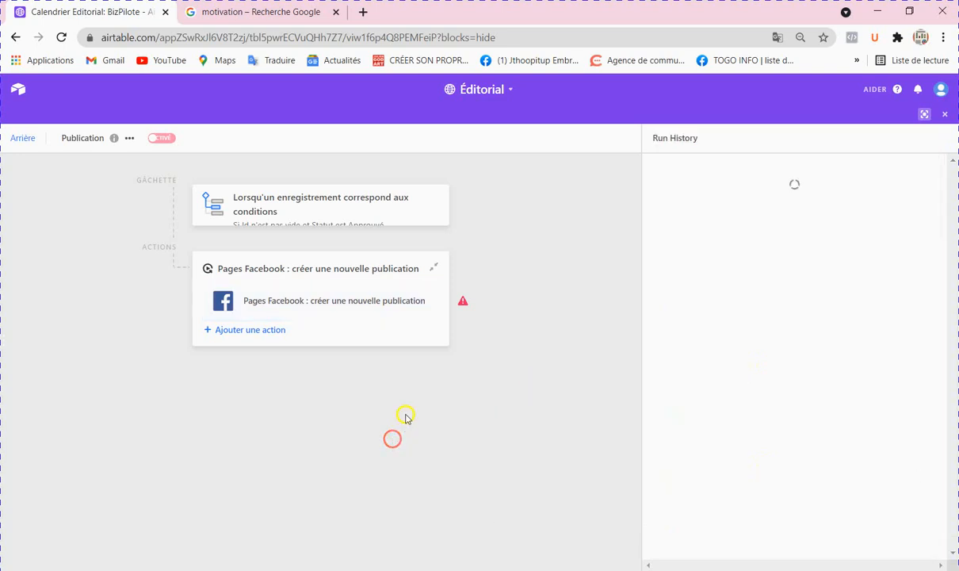
Try to connect a new Facebook Pages account from the publication action's account selection
left_click(336, 297)
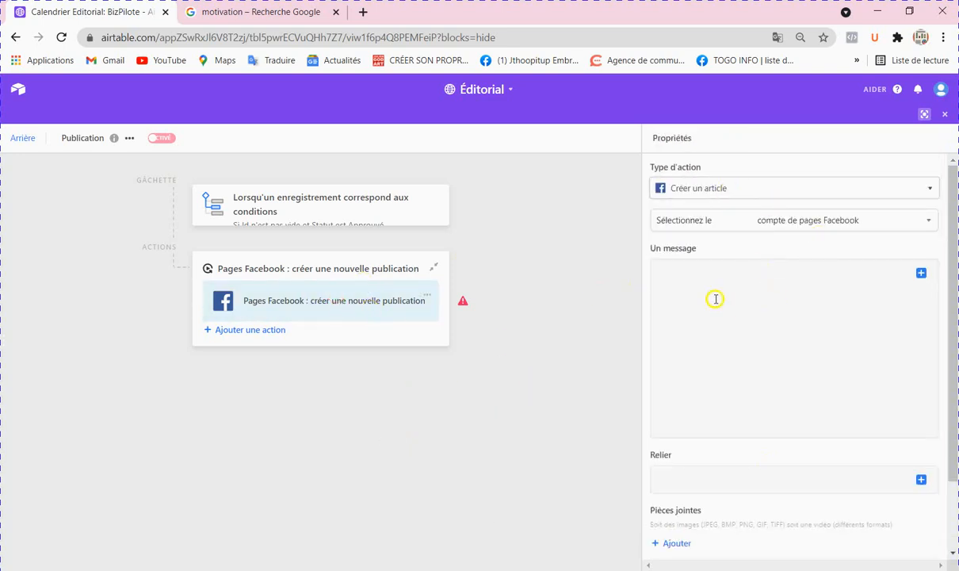
left_click(699, 227)
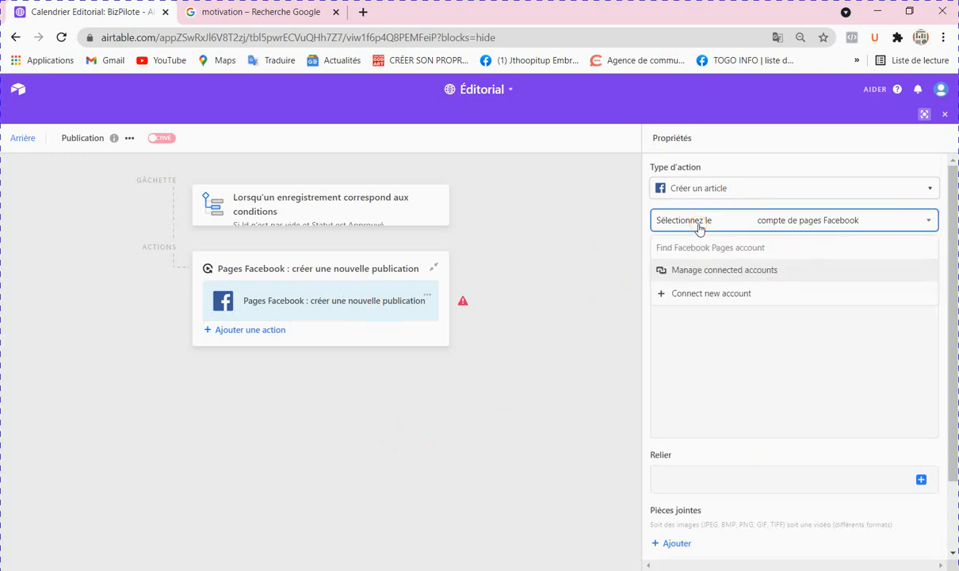
left_click(730, 292)
left_click(720, 224)
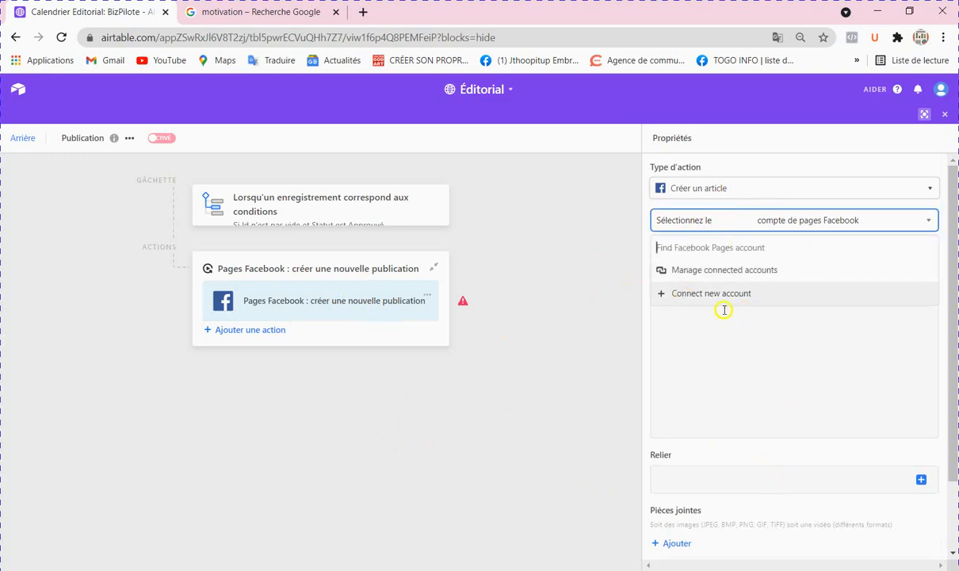
Check the record sources that can be inserted in the Facebook post's link and message fields
left_click(920, 481)
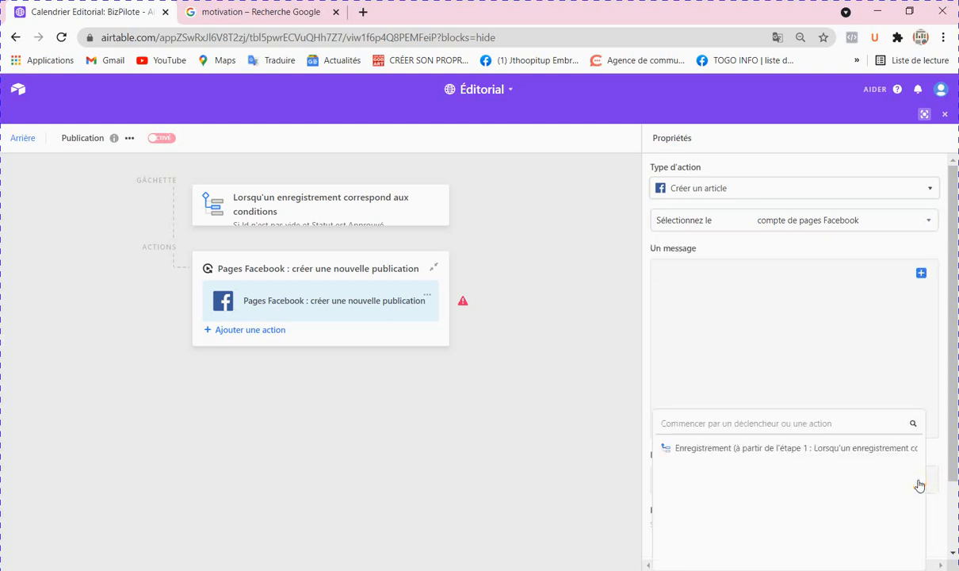
left_click(461, 434)
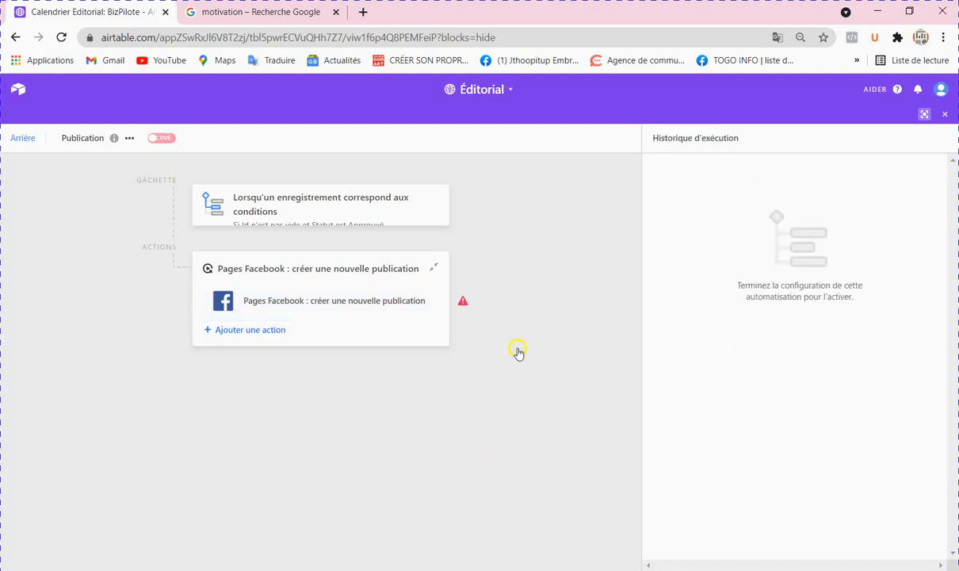
left_click(345, 287)
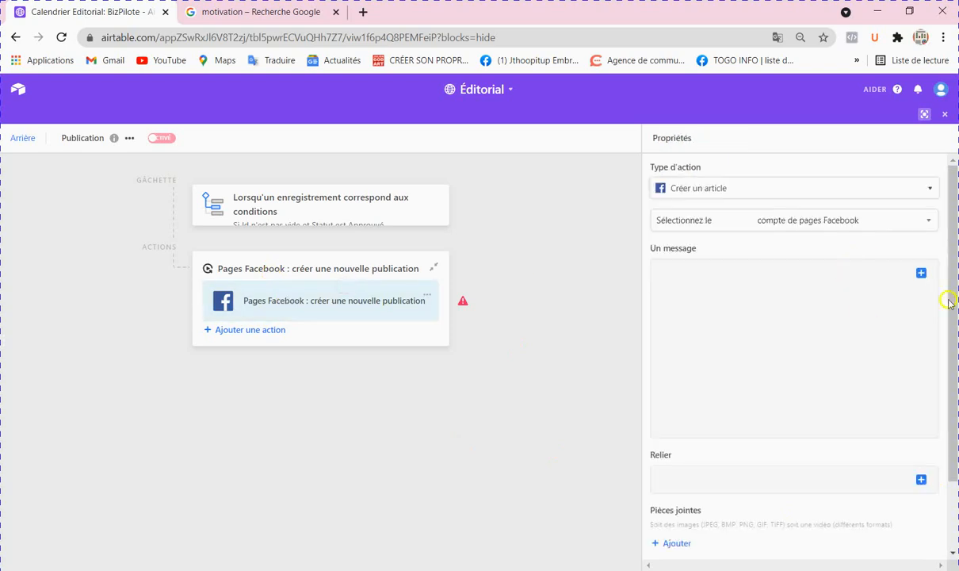
left_click(921, 274)
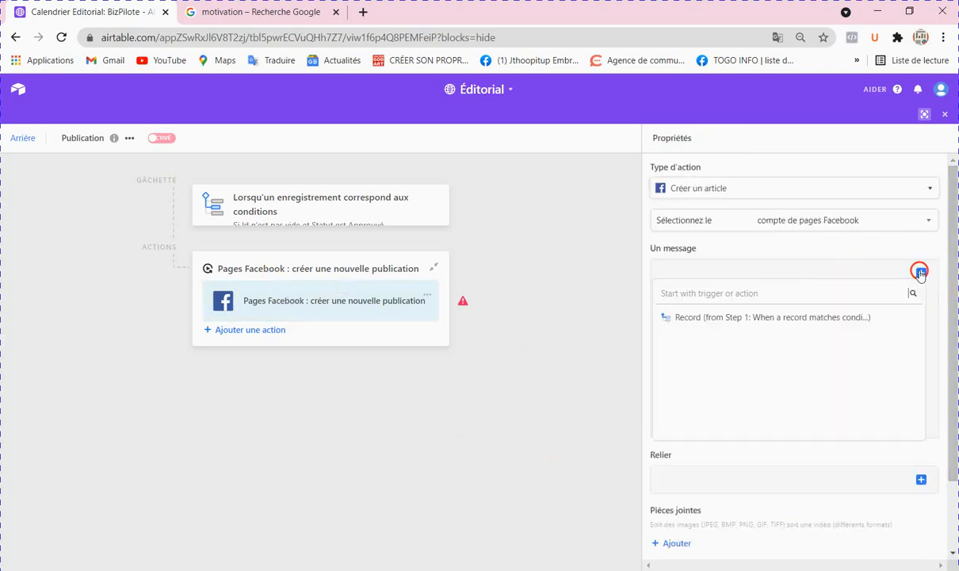
Open the connected accounts manager and start connecting a new Pages Facebook account
left_click(697, 219)
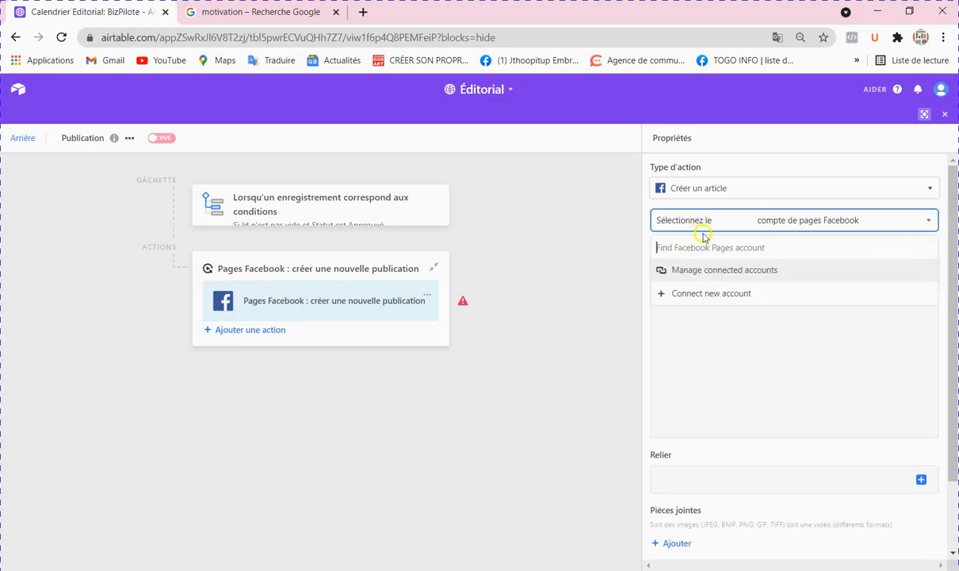
left_click(718, 274)
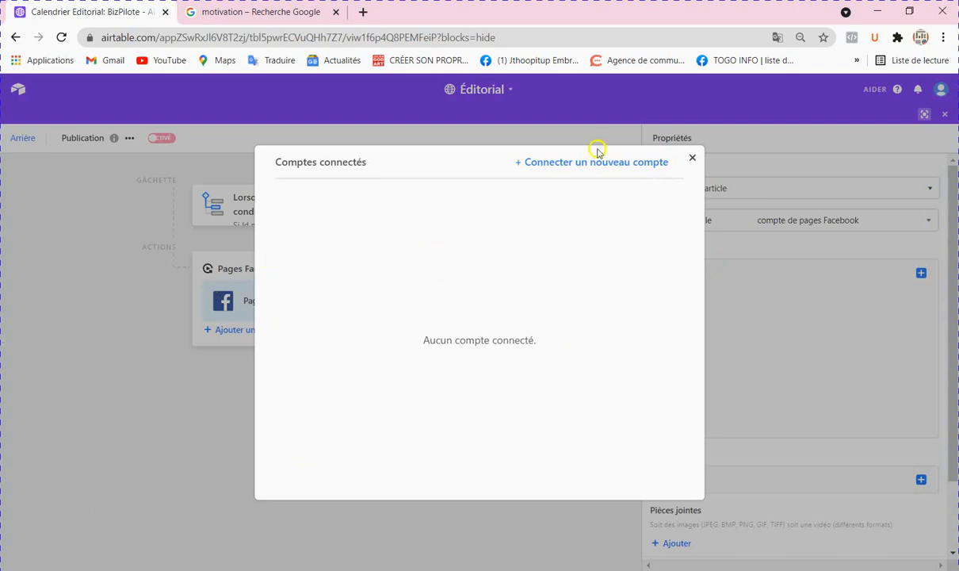
left_click(594, 163)
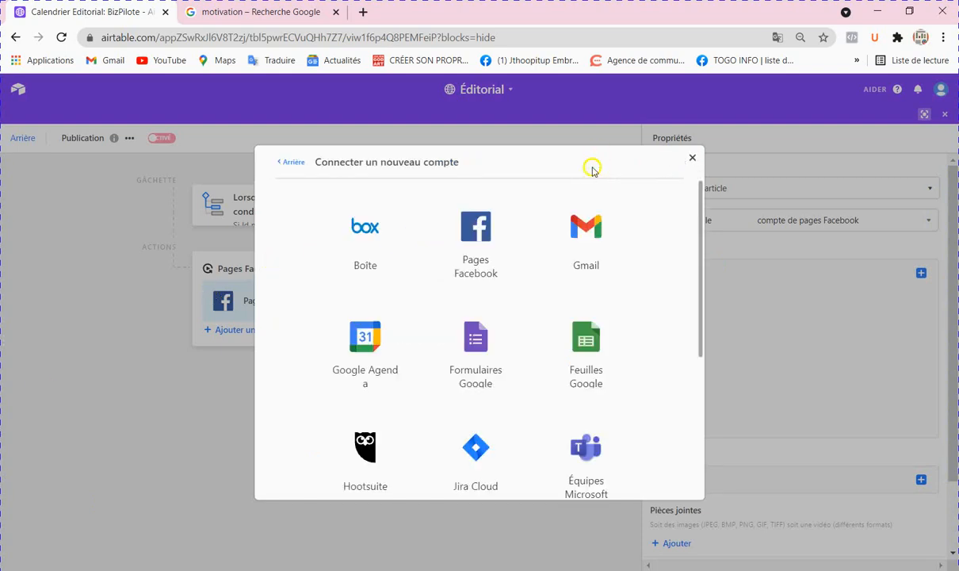
left_click(487, 238)
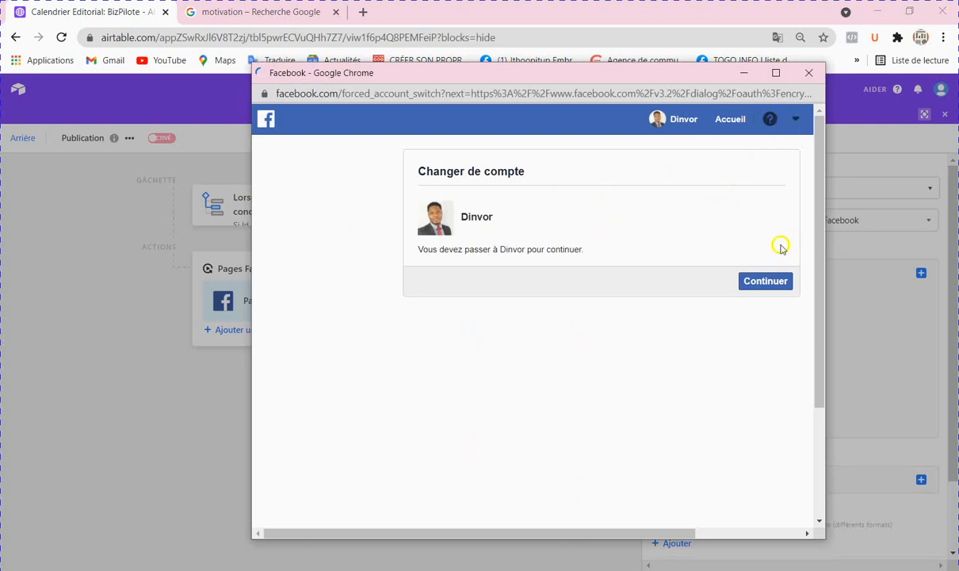
Continue with the required Facebook account and authorize Facebook and Instagram cookies for the login
left_click(774, 282)
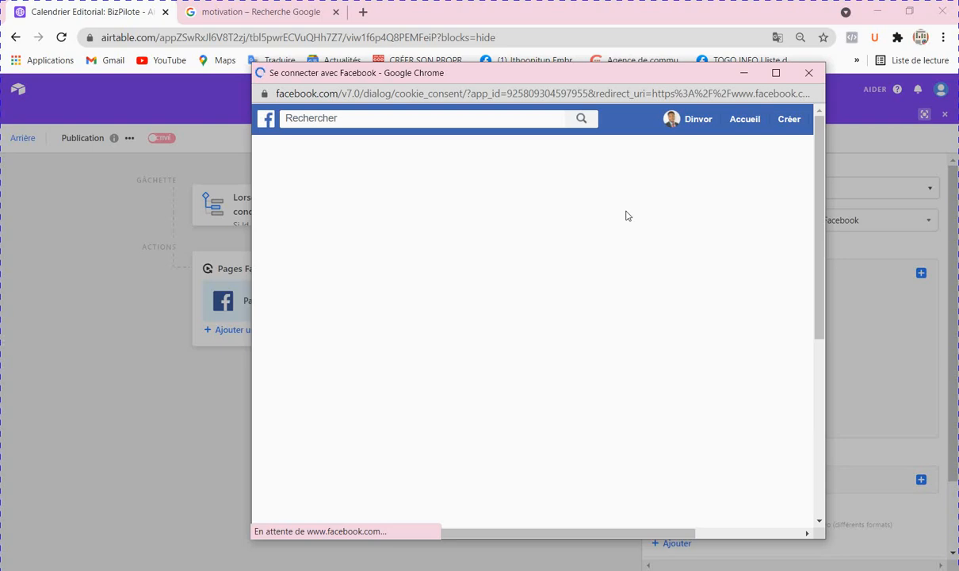
left_click_drag(644, 534, 580, 556)
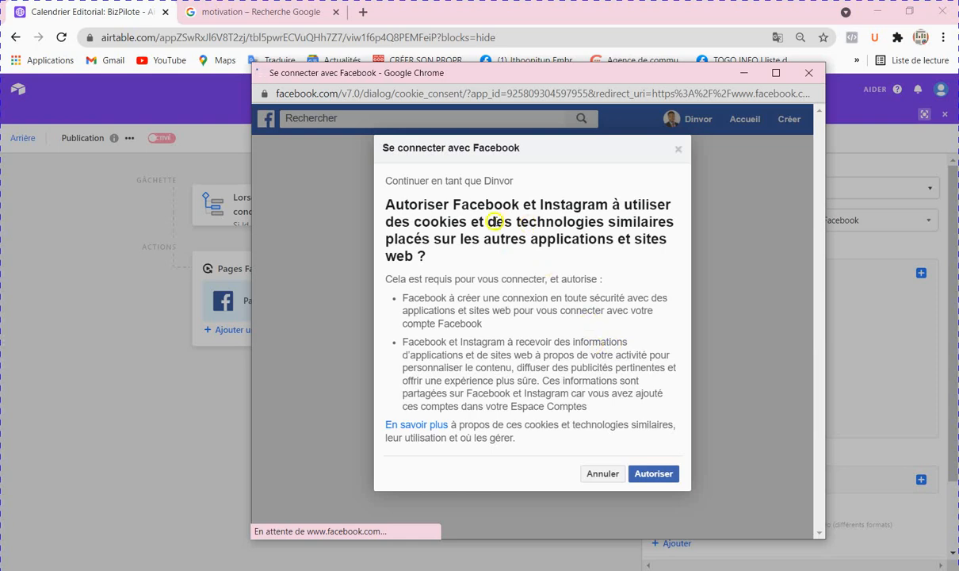
left_click(655, 476)
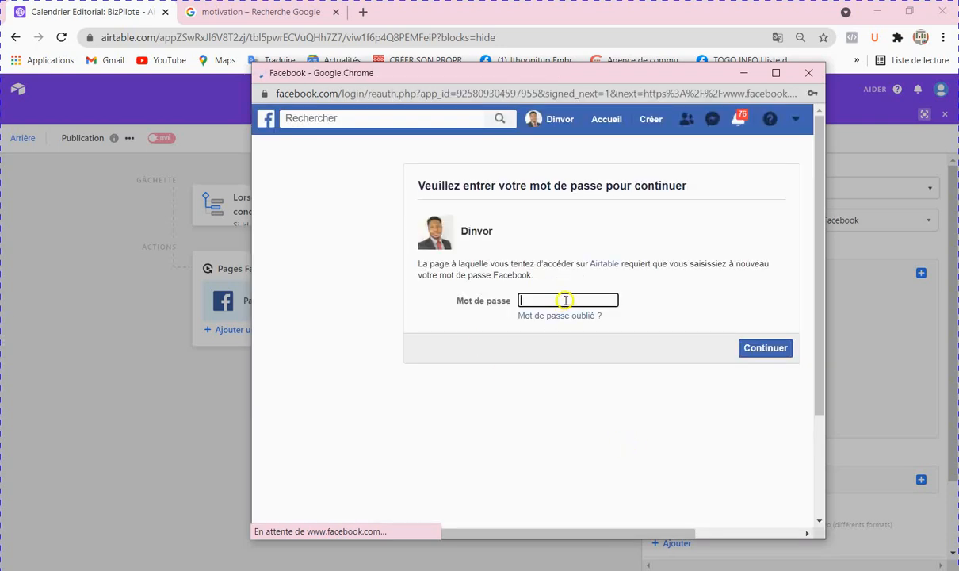
Fill in the saved Facebook account password and submit it to confirm the login
left_click(565, 300)
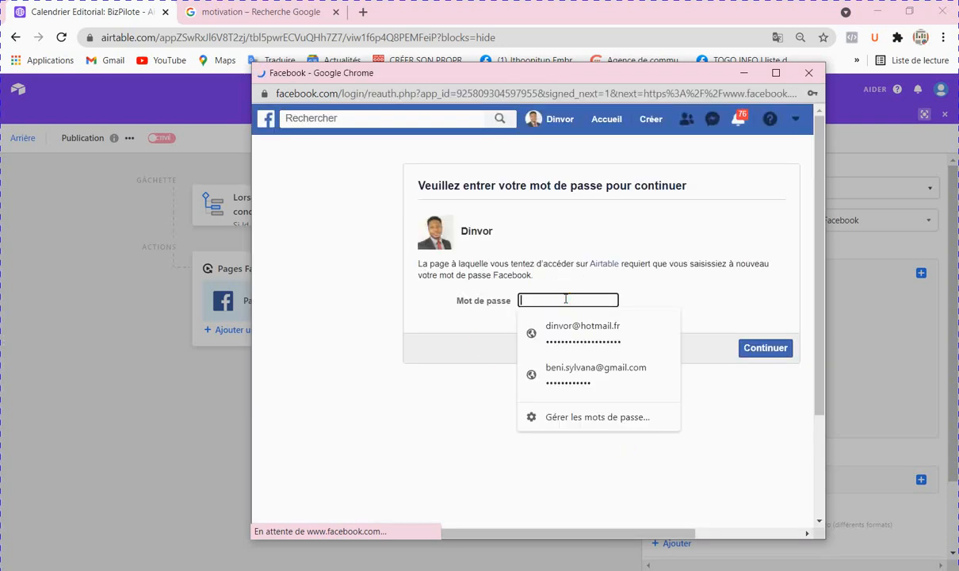
left_click(570, 455)
left_click(553, 424)
left_click(569, 301)
left_click(569, 324)
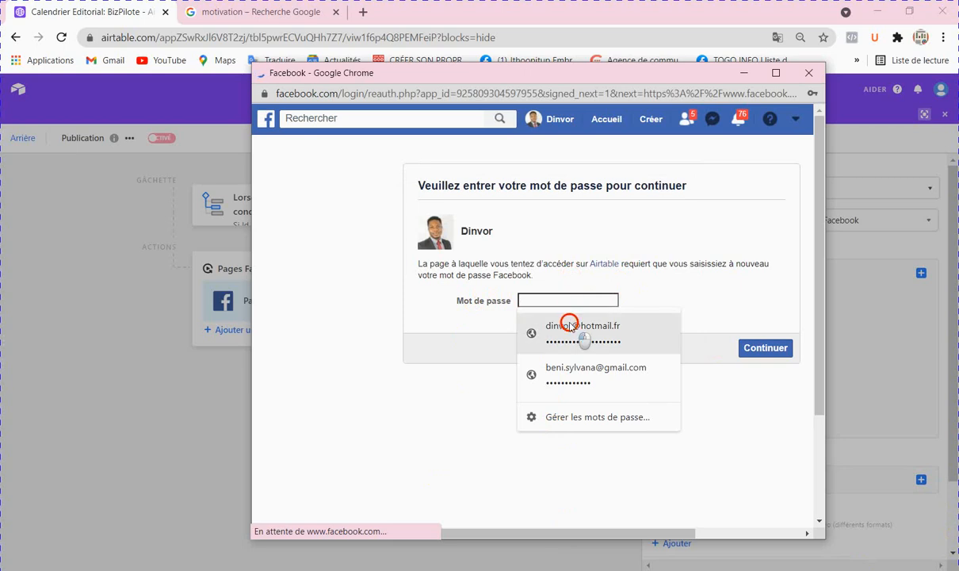
left_click(768, 352)
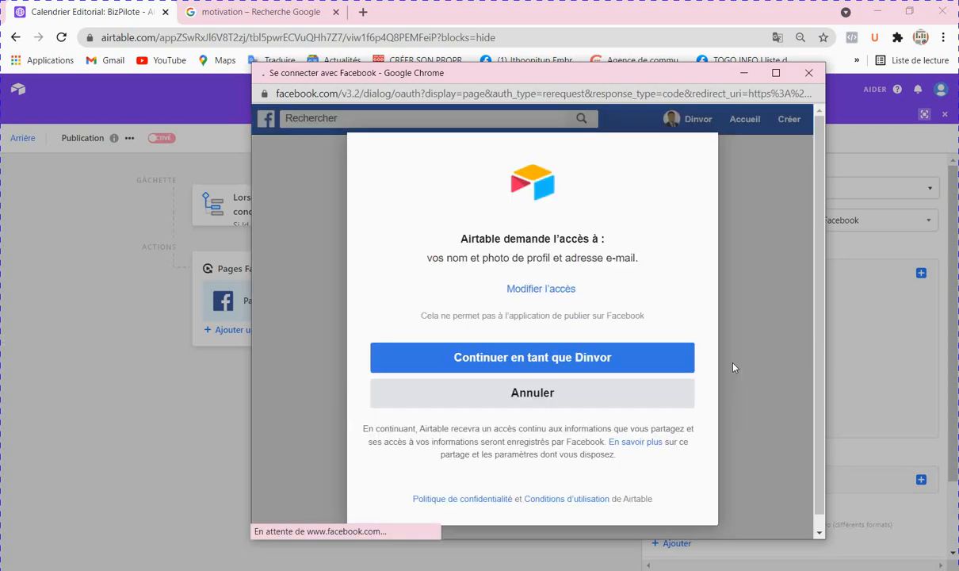
Grant Airtable access to the Facebook profile and approve its request to manage the business and Page content
scroll(632, 388, "down", 1)
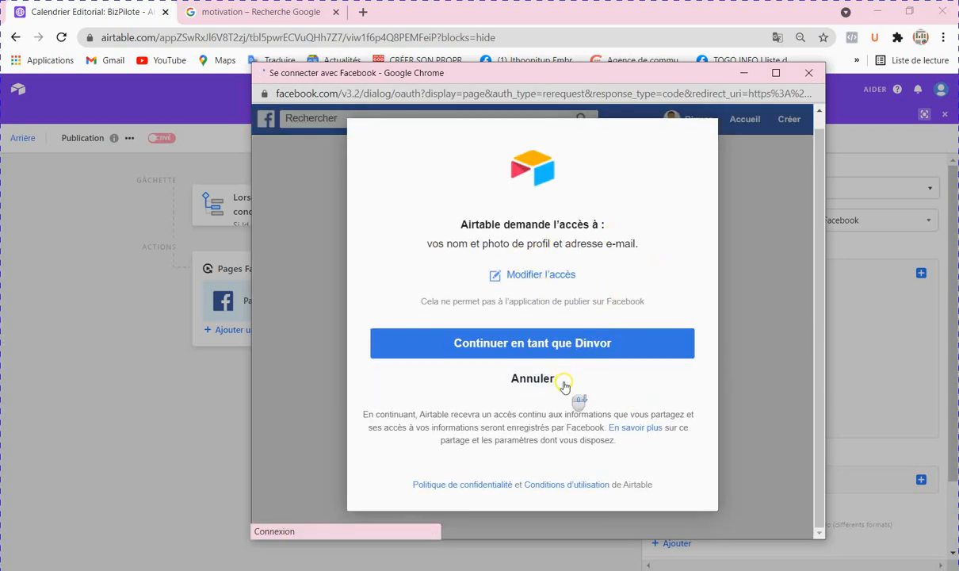
left_click(576, 339)
left_click(578, 344)
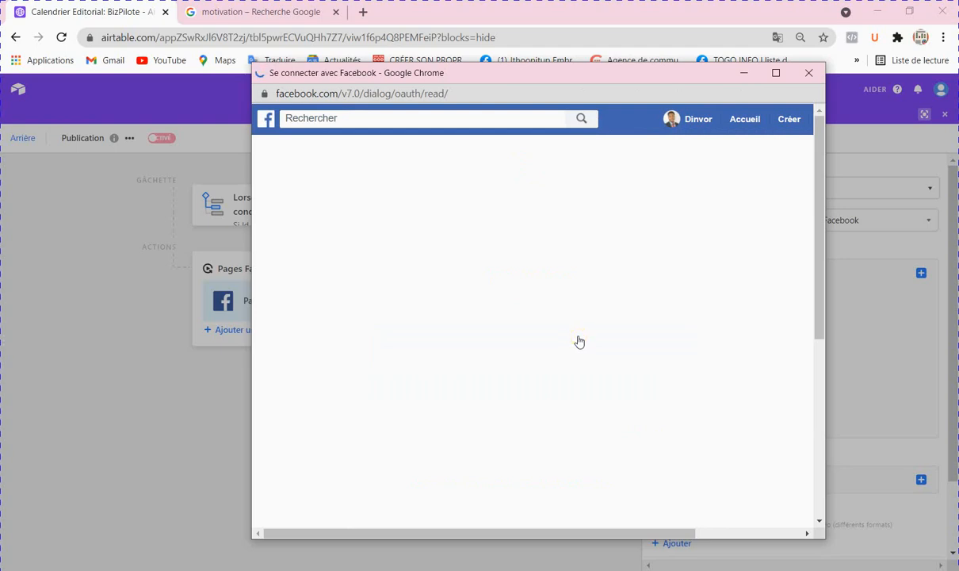
left_click(713, 322)
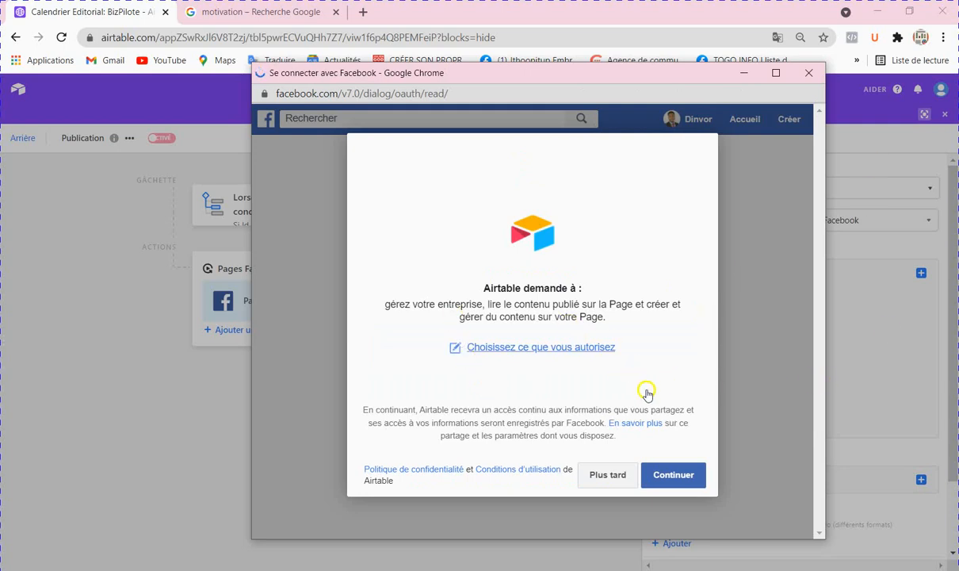
left_click(676, 473)
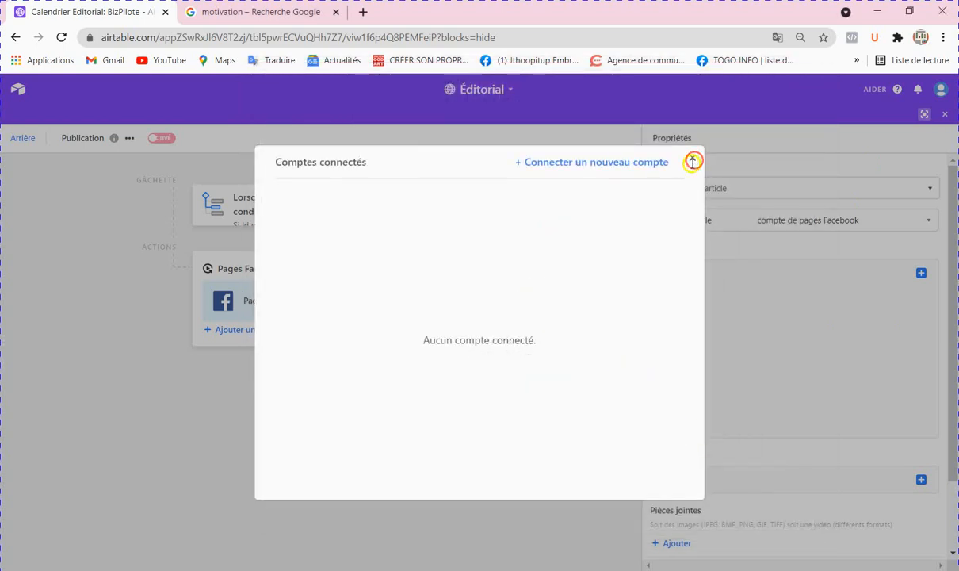
Close the connected accounts manager and set the action to post through the Facebook Pages account on the Dinvor Motivation page
left_click(692, 158)
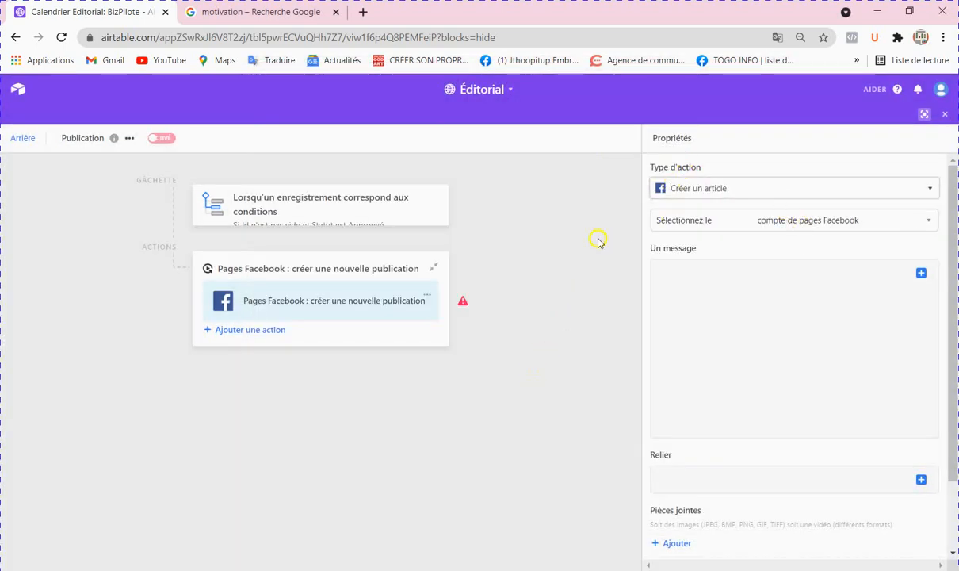
left_click(927, 226)
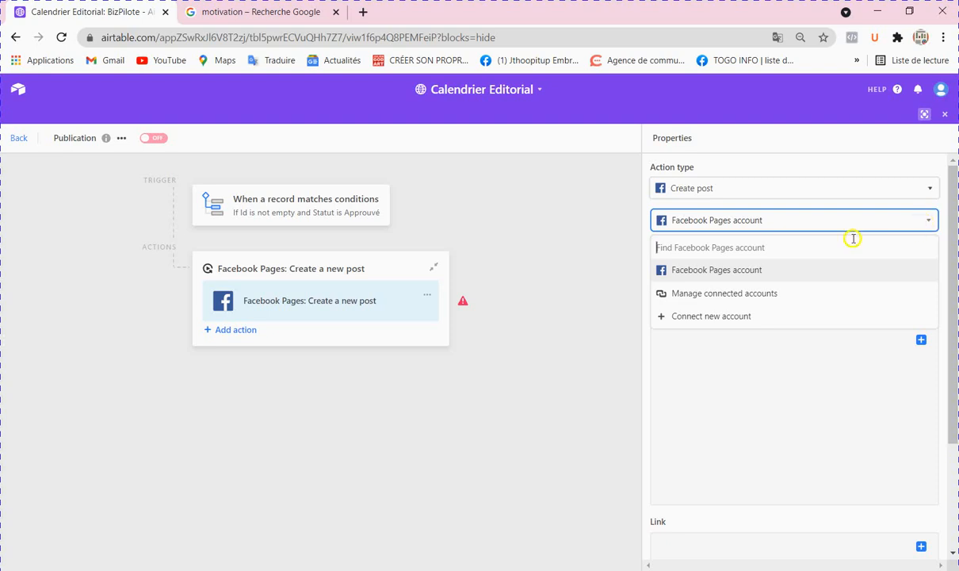
left_click(753, 272)
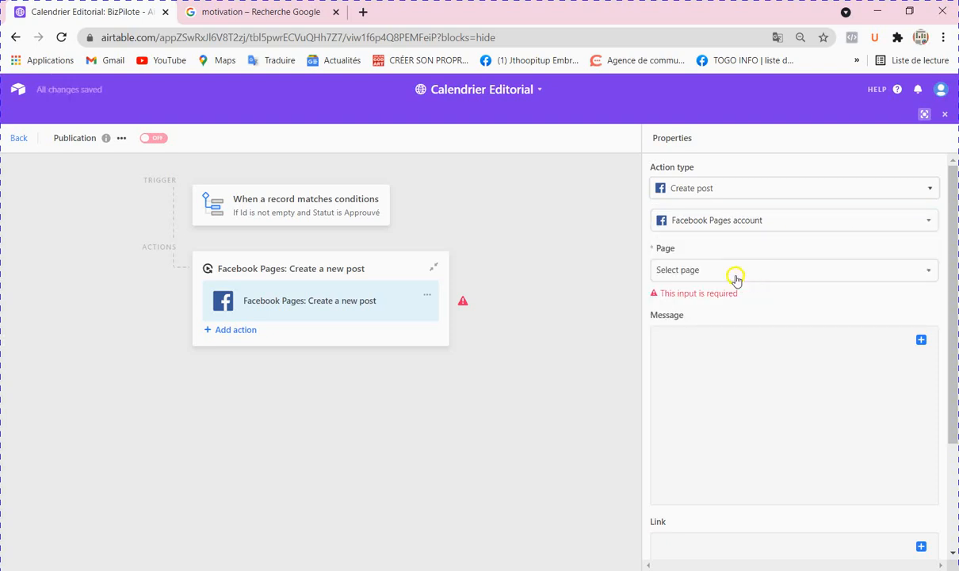
left_click(736, 273)
left_click(701, 298)
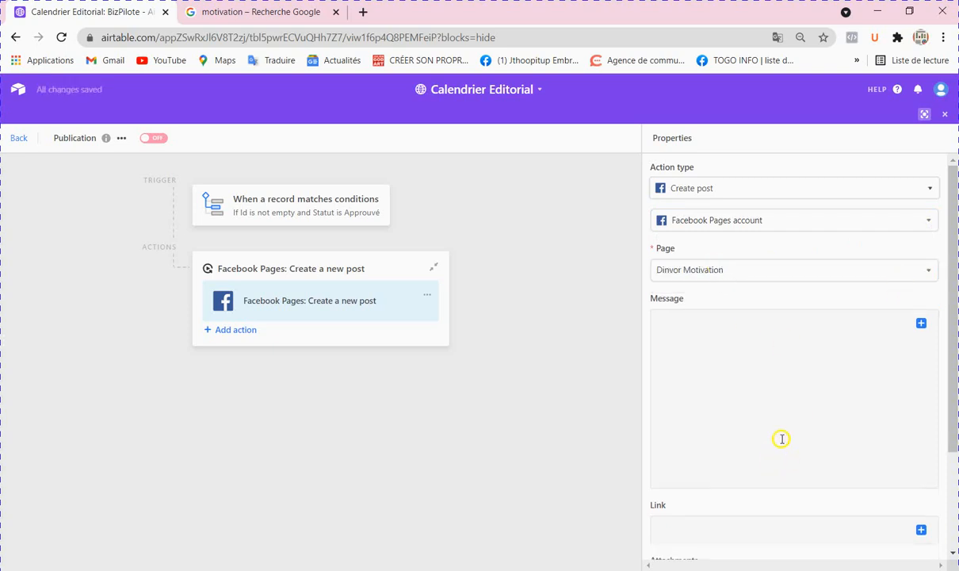
Insert the trigger record's Description détaillée field as the post's message
scroll(782, 439, "down", 2)
scroll(782, 439, "up", 3)
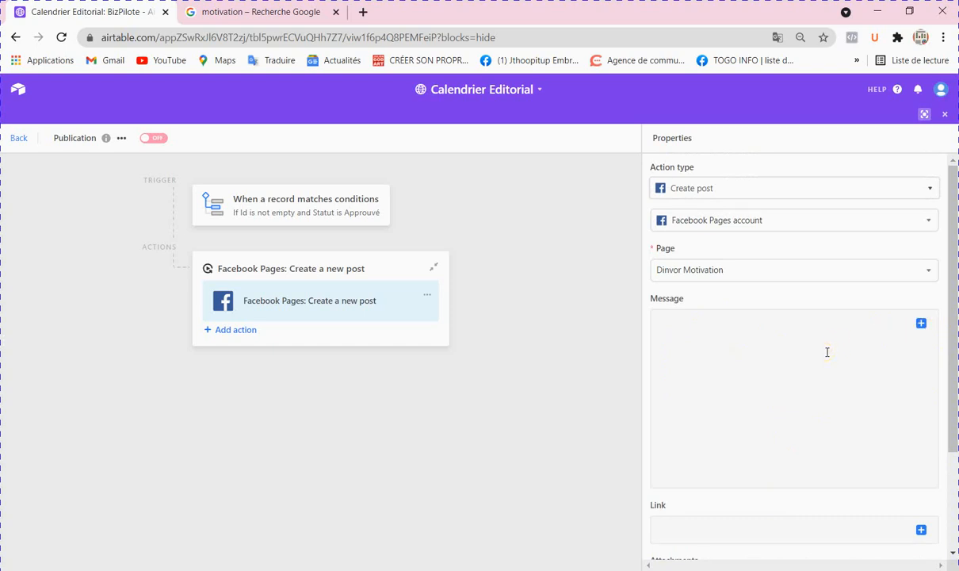
left_click(921, 323)
mouse_move(749, 368)
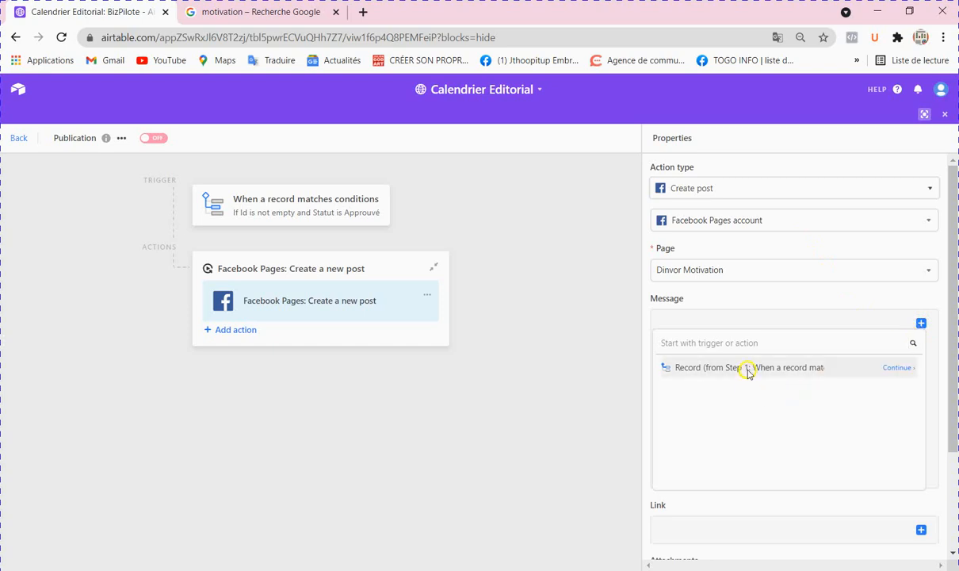
left_click(906, 369)
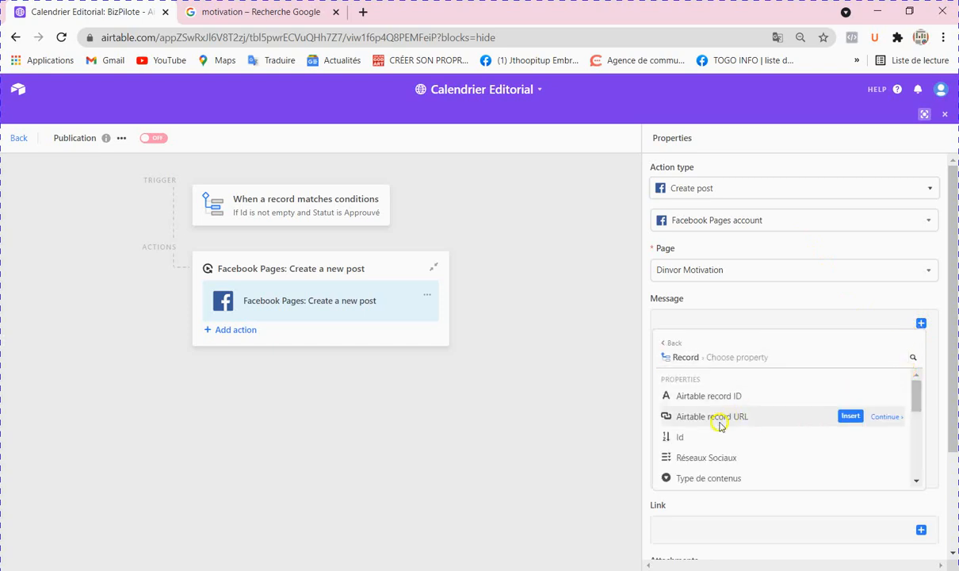
scroll(720, 426, "down", 1)
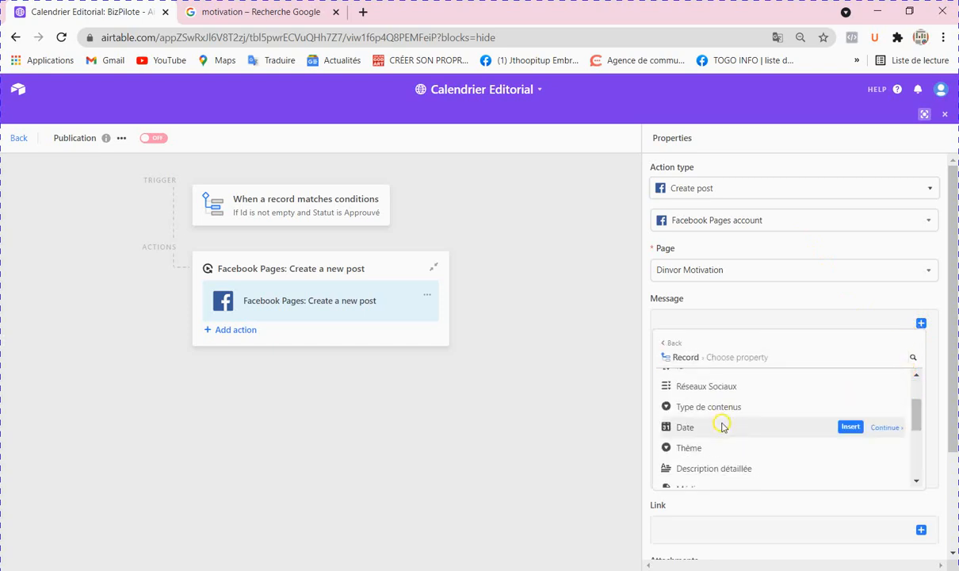
scroll(747, 473, "down", 1)
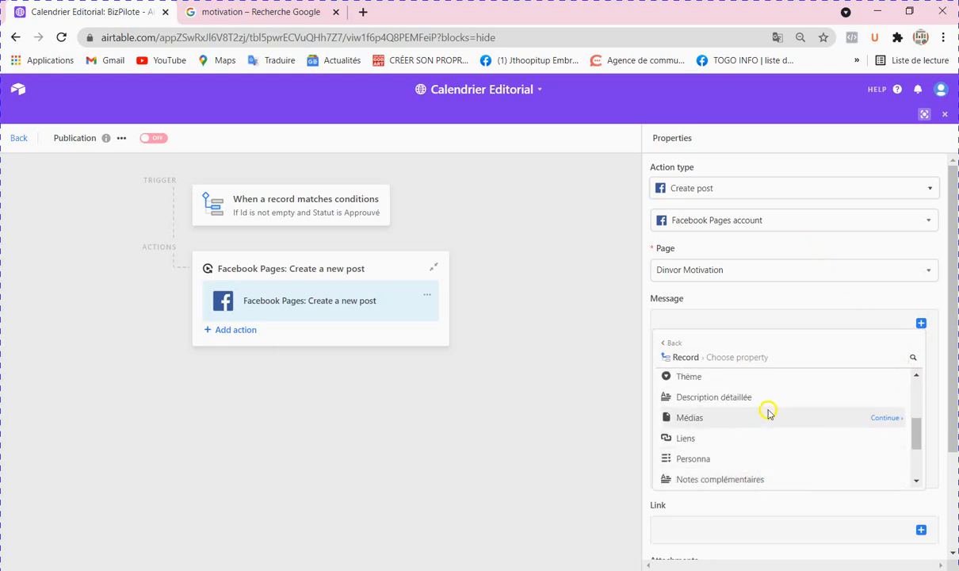
left_click(849, 396)
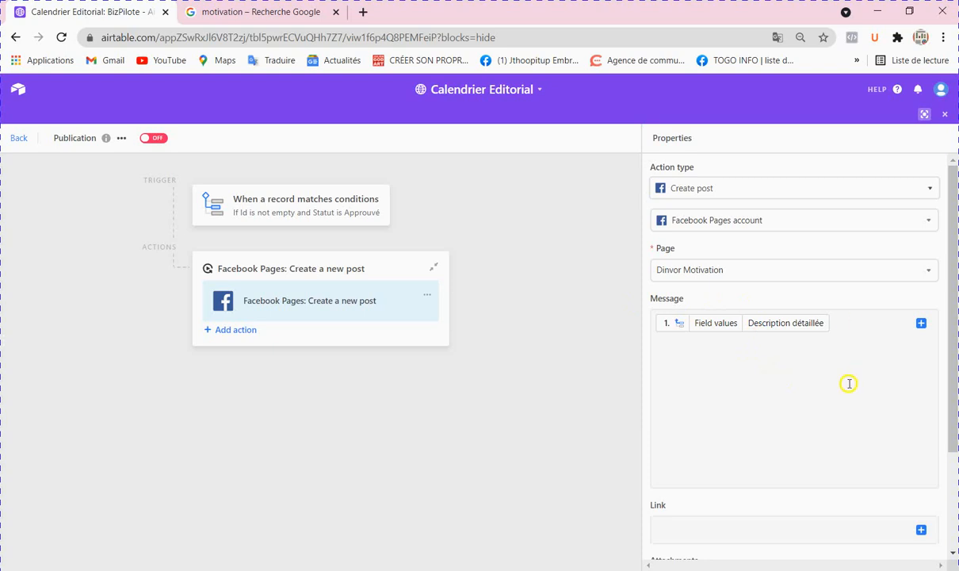
Insert the trigger record's Liens field as the post's link
scroll(734, 425, "down", 2)
scroll(763, 421, "down", 1)
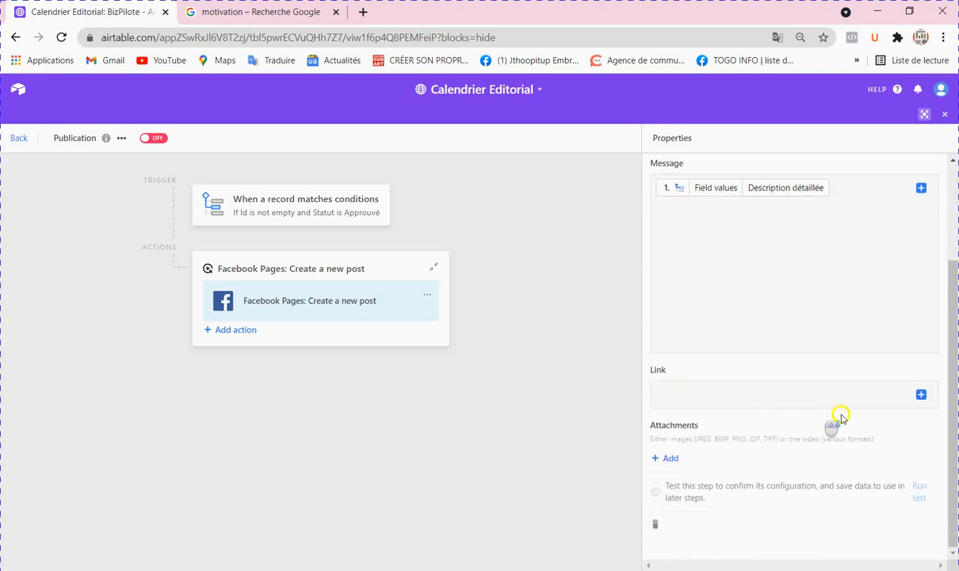
left_click(921, 395)
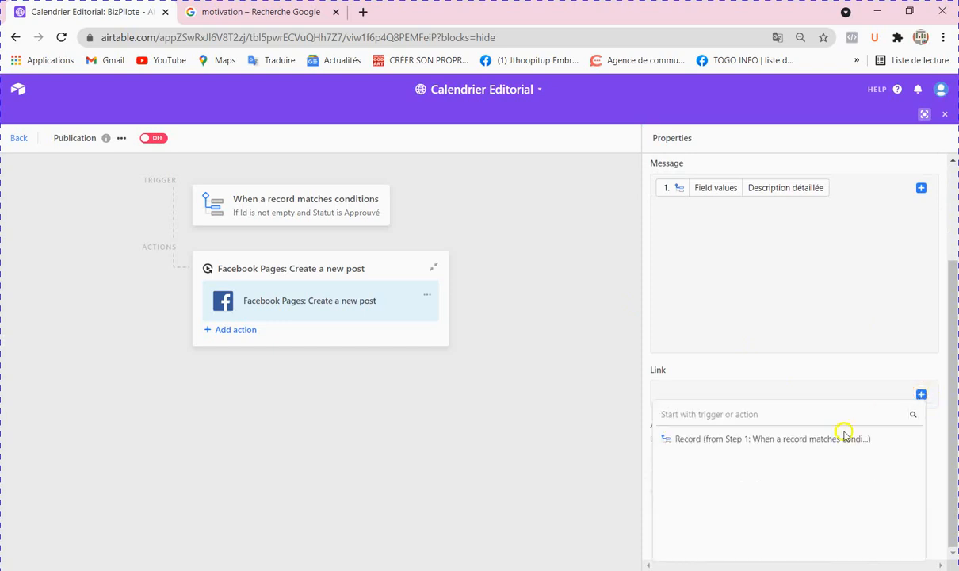
left_click(893, 439)
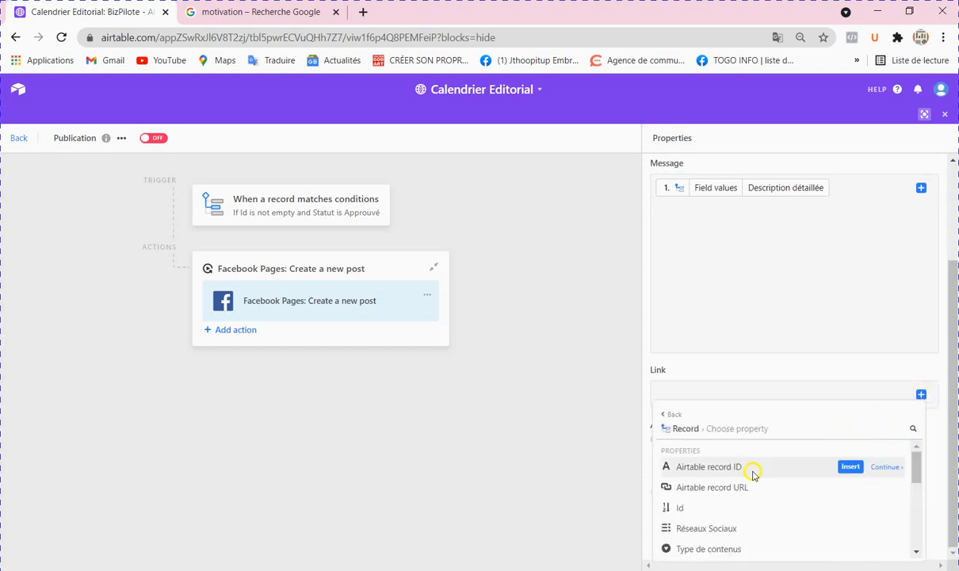
scroll(758, 475, "down", 1)
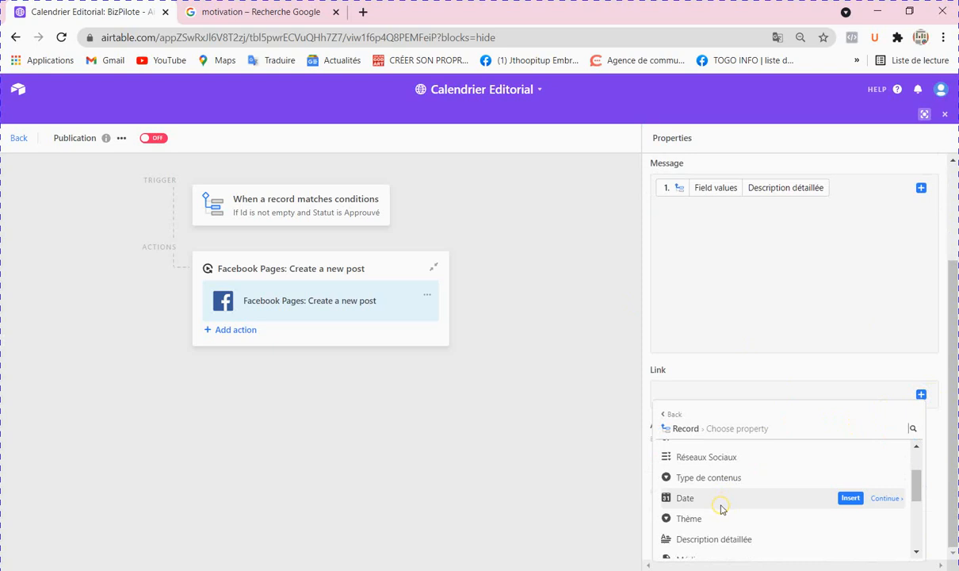
scroll(721, 508, "down", 1)
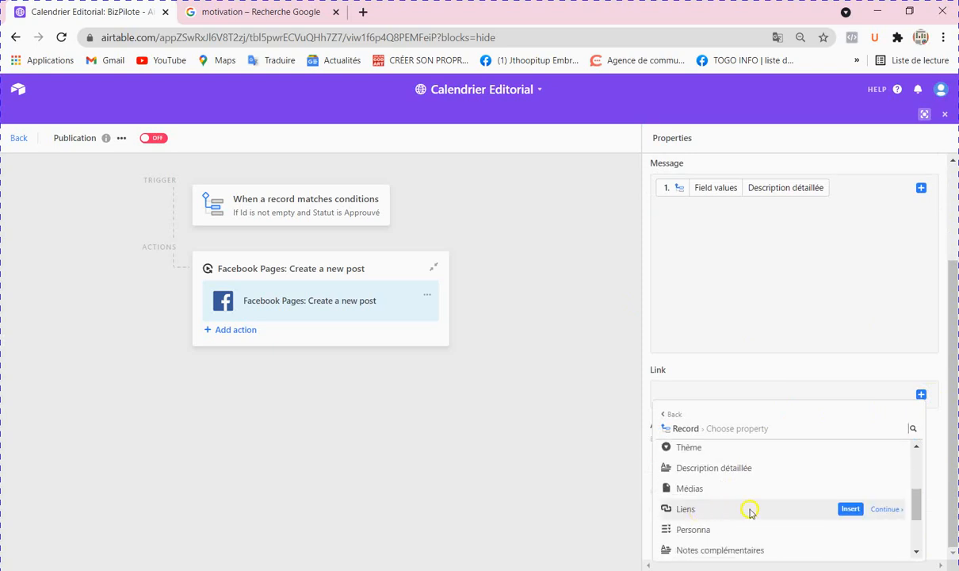
left_click(851, 511)
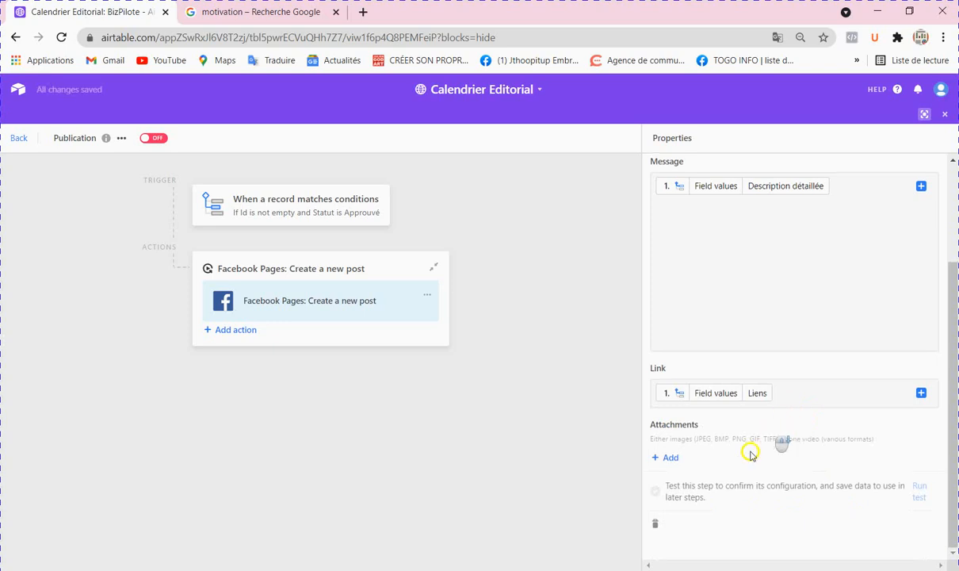
Add the trigger record's Médias field as the post's attachment and review the mapped fields
left_click(671, 461)
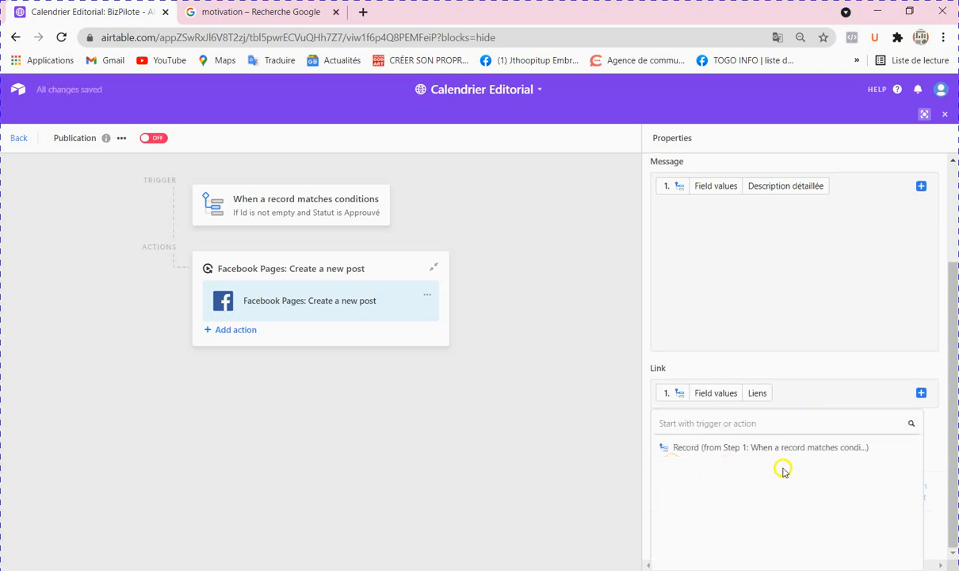
left_click(899, 449)
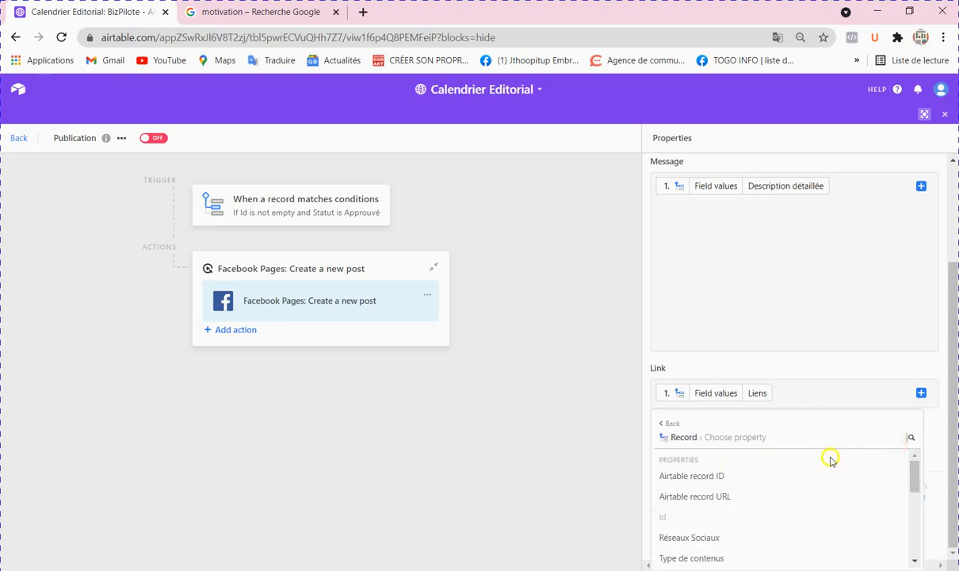
scroll(750, 486, "down", 5)
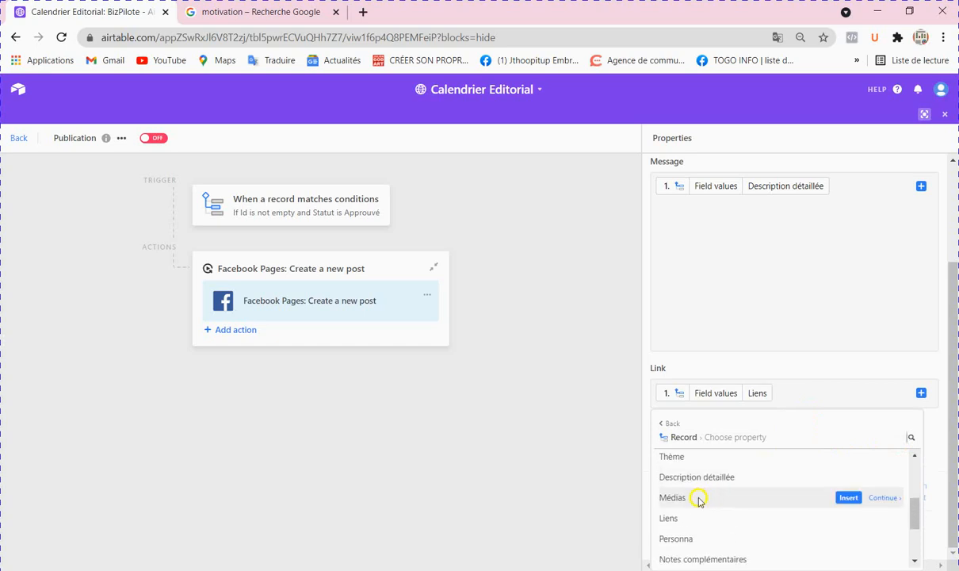
left_click(847, 497)
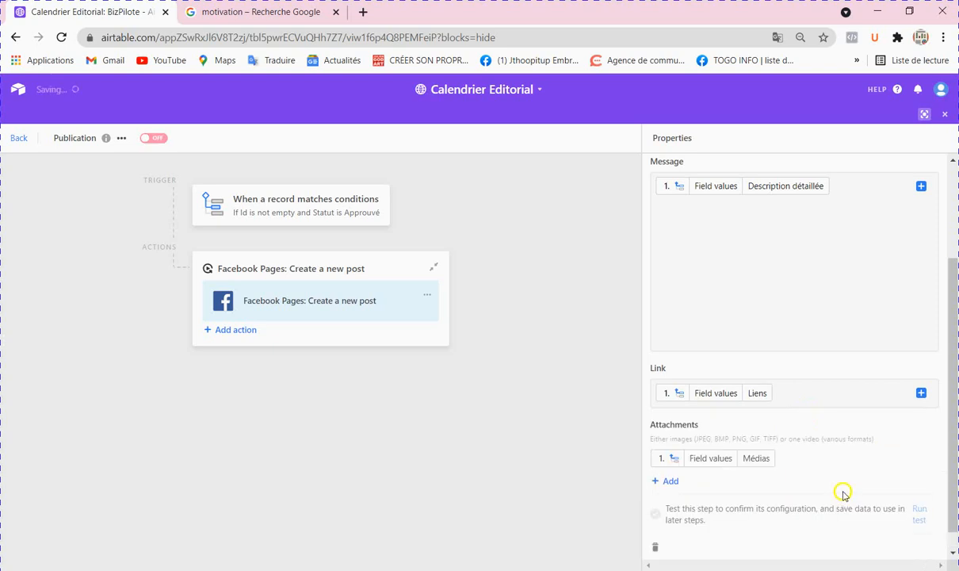
scroll(848, 385, "up", 3)
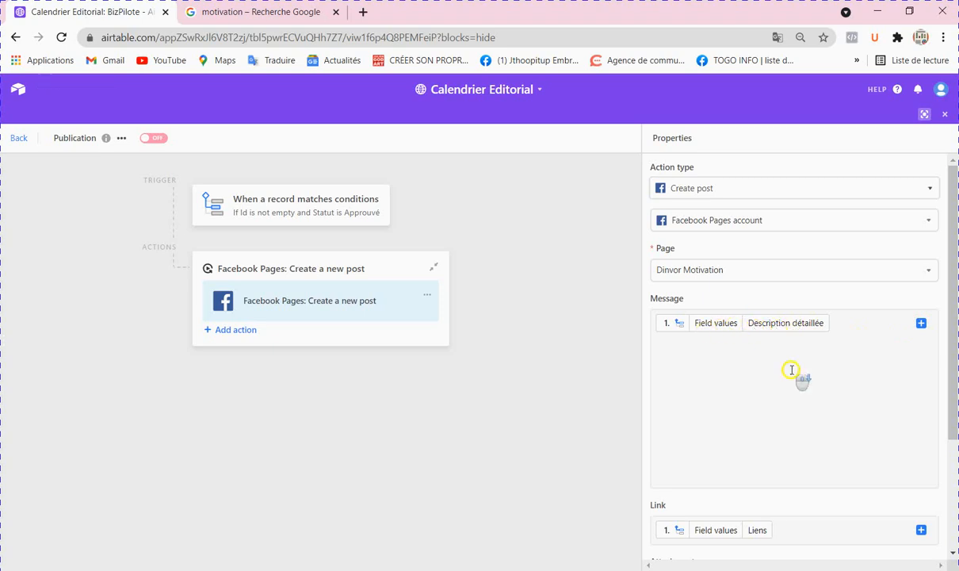
scroll(792, 374, "down", 3)
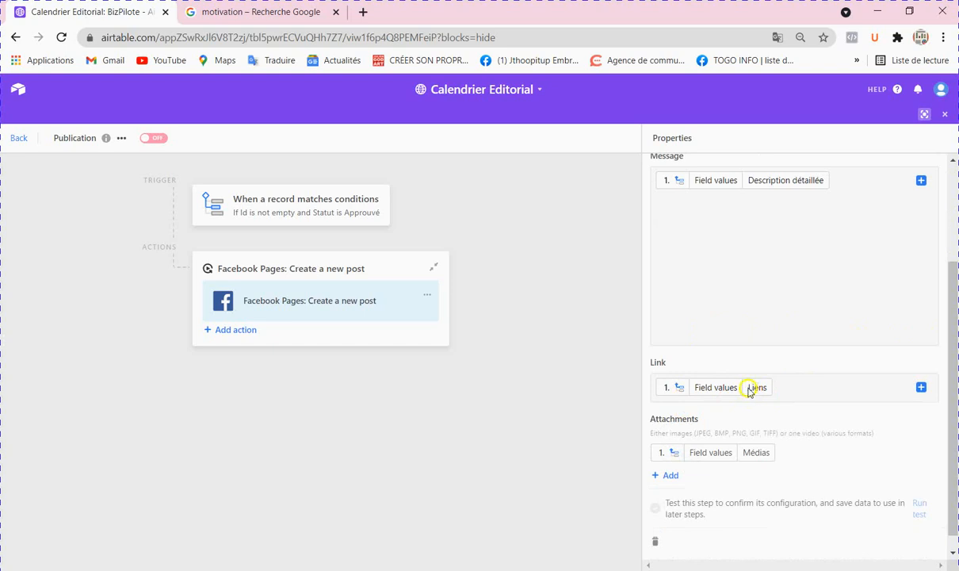
scroll(742, 389, "down", 1)
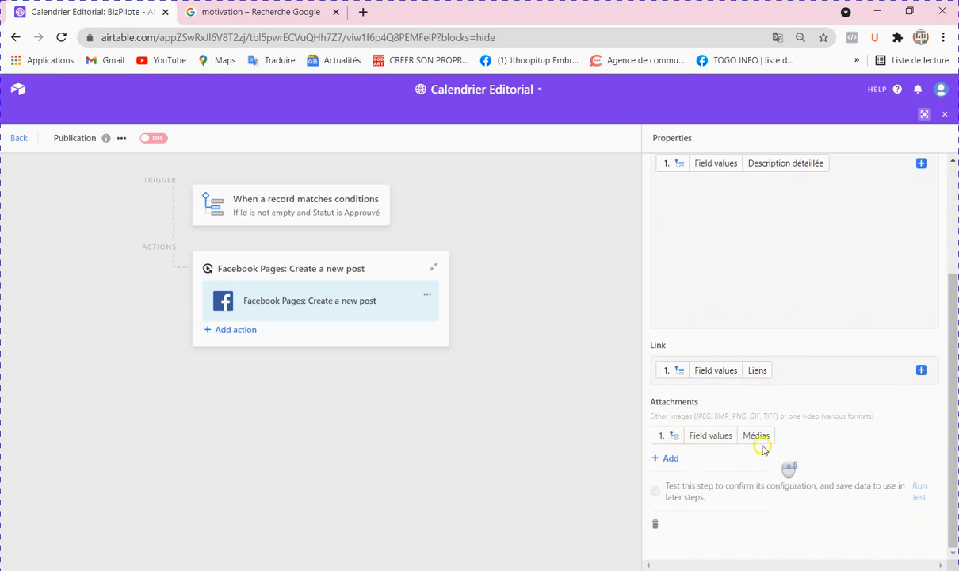
left_click(672, 459)
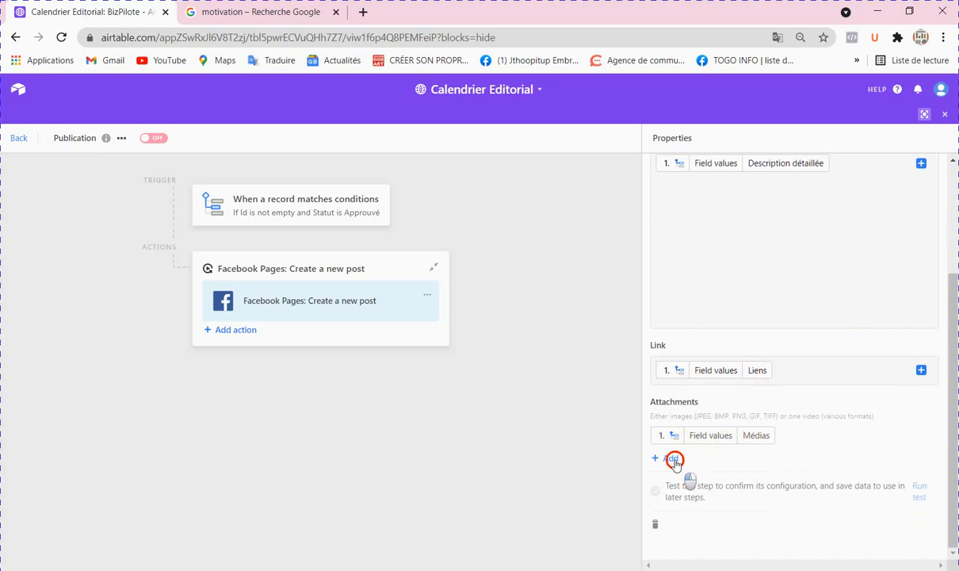
left_click(913, 452)
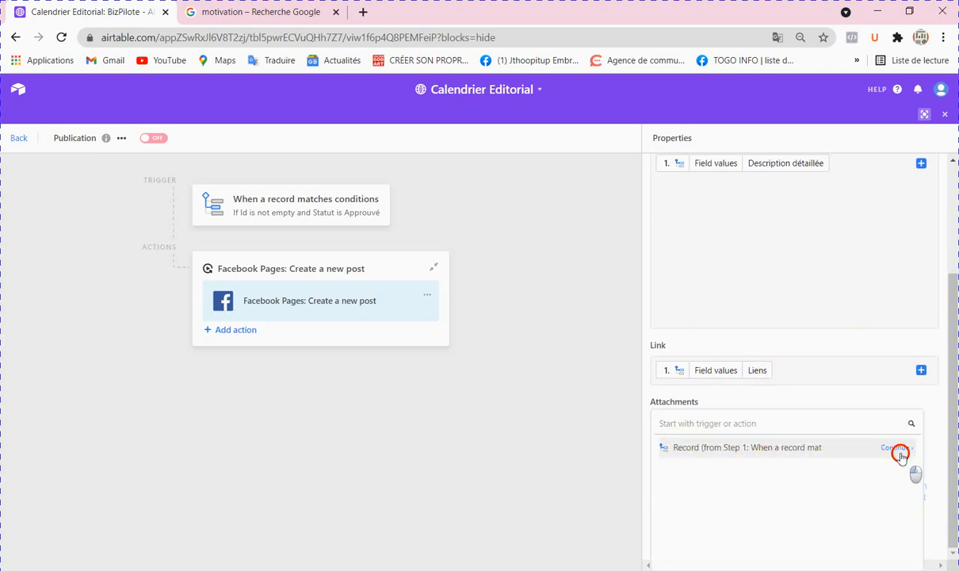
scroll(764, 491, "down", 2)
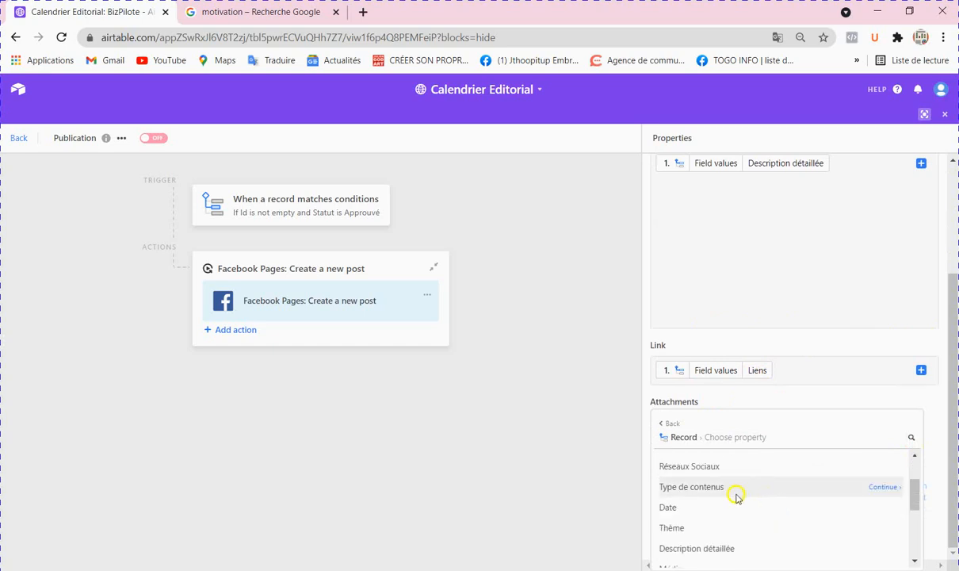
scroll(726, 497, "down", 2)
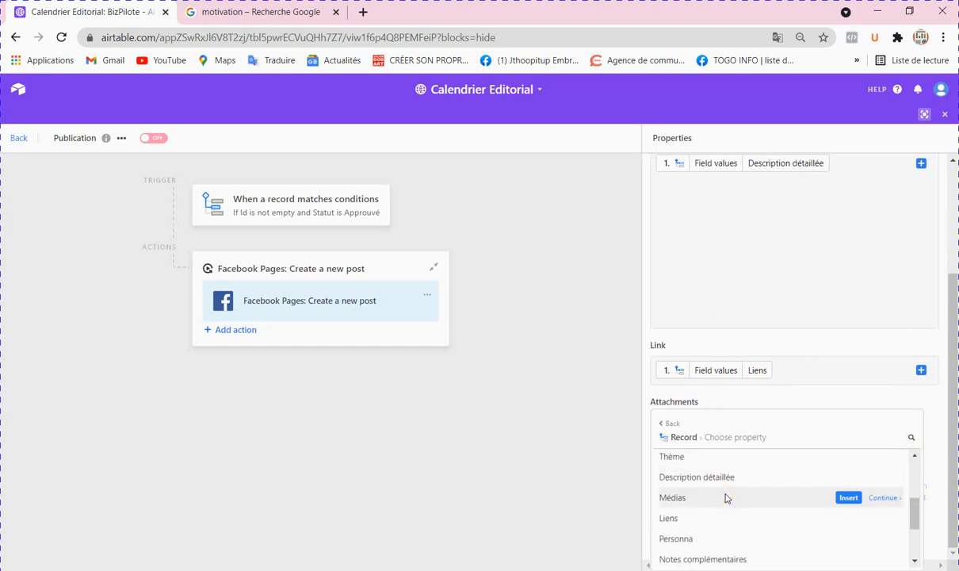
scroll(726, 497, "down", 3)
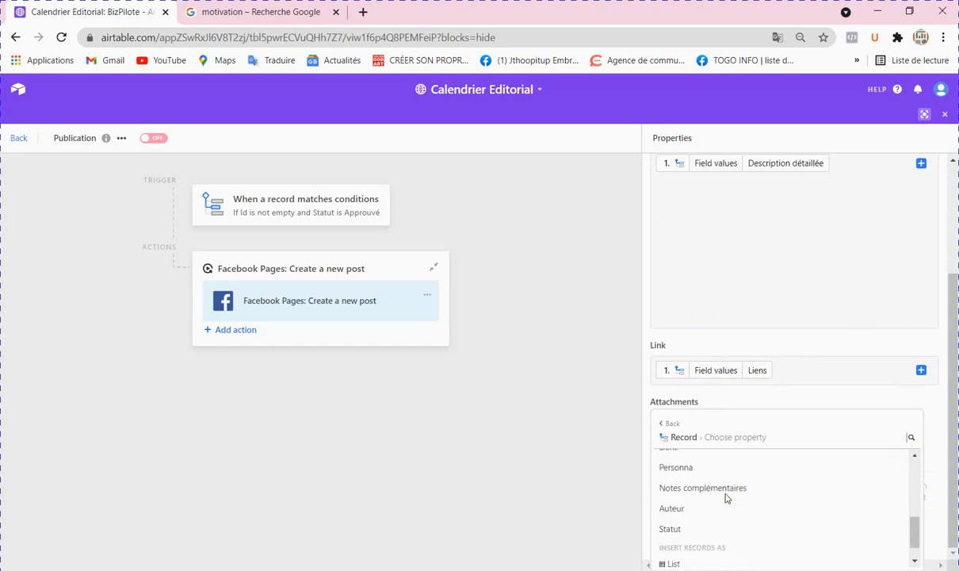
scroll(726, 497, "down", 1)
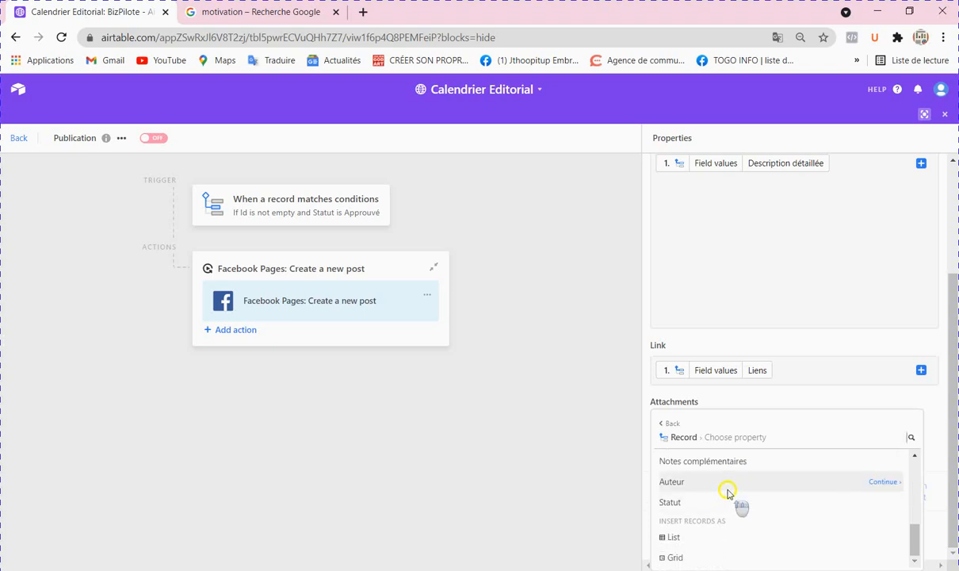
scroll(727, 493, "up", 10)
left_click(514, 499)
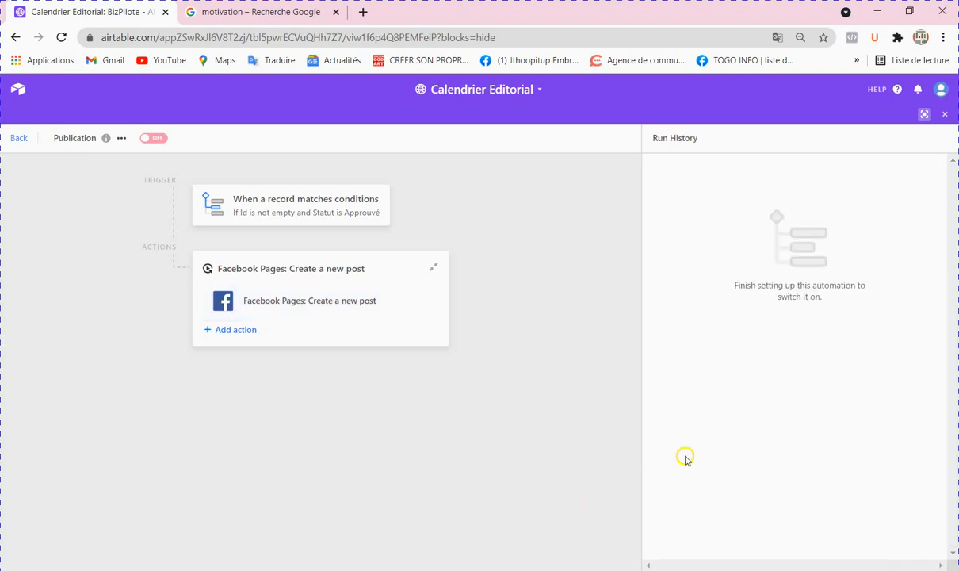
Reopen the Facebook Pages post action and check its page, message, link, attachment and test settings
left_click(339, 306)
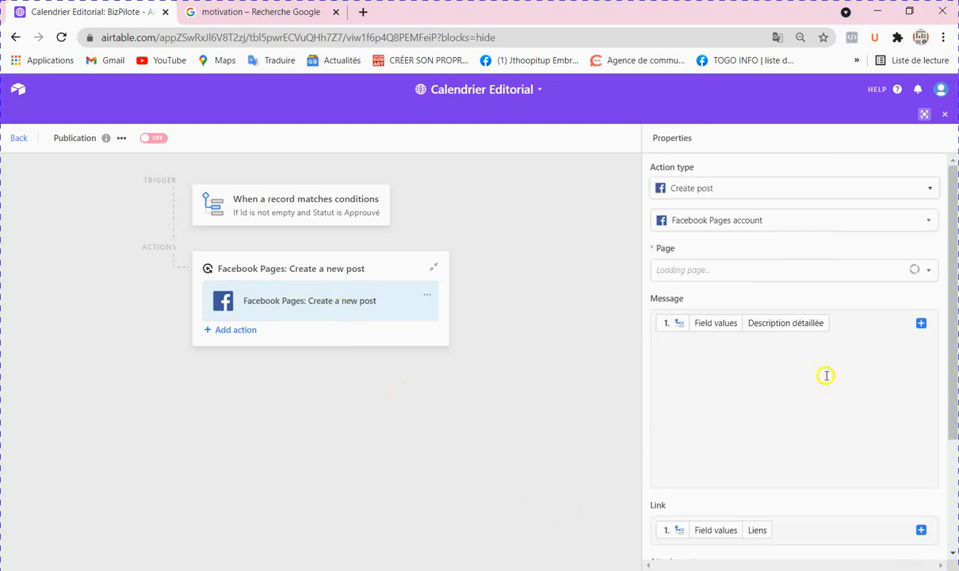
scroll(823, 407, "down", 2)
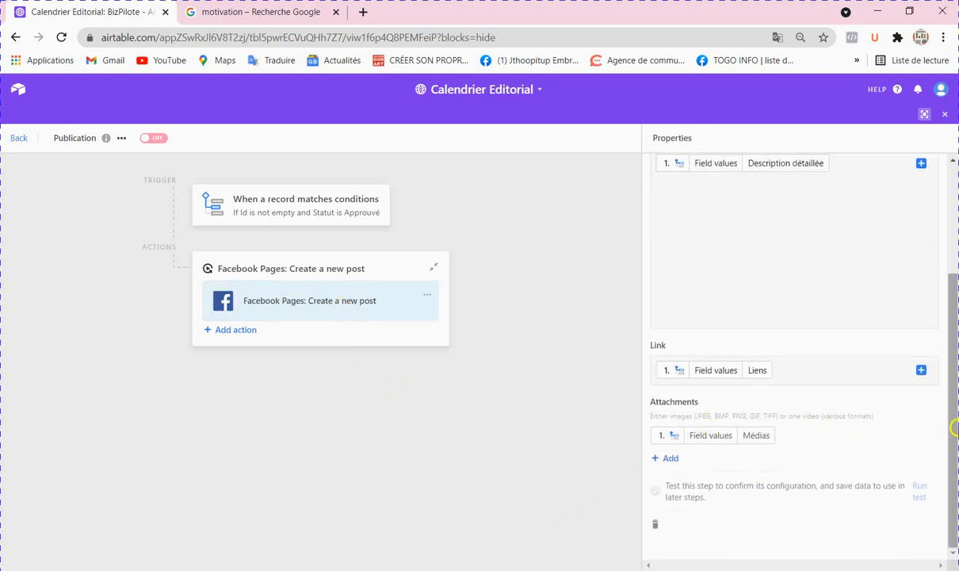
left_click_drag(957, 438, 921, 560)
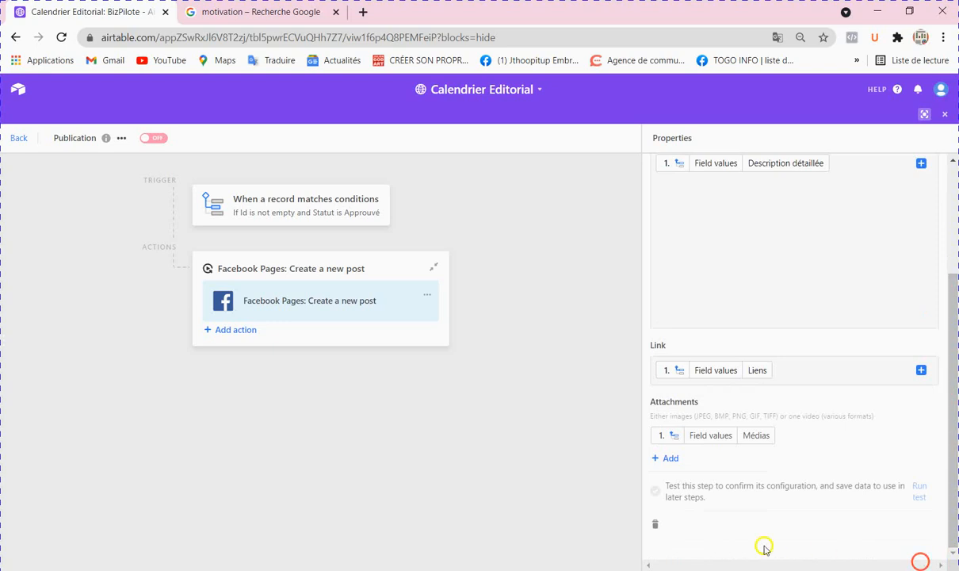
left_click(535, 441)
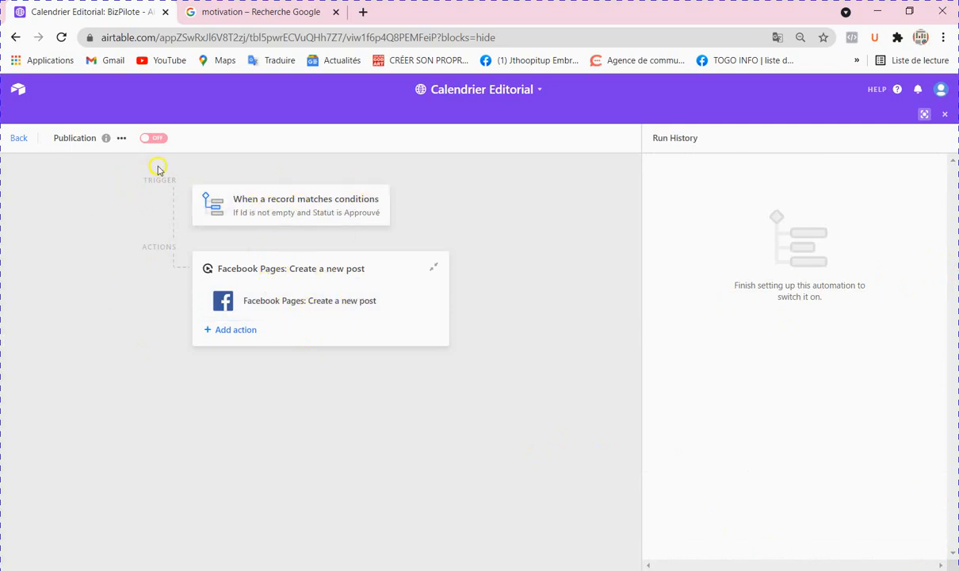
left_click(294, 299)
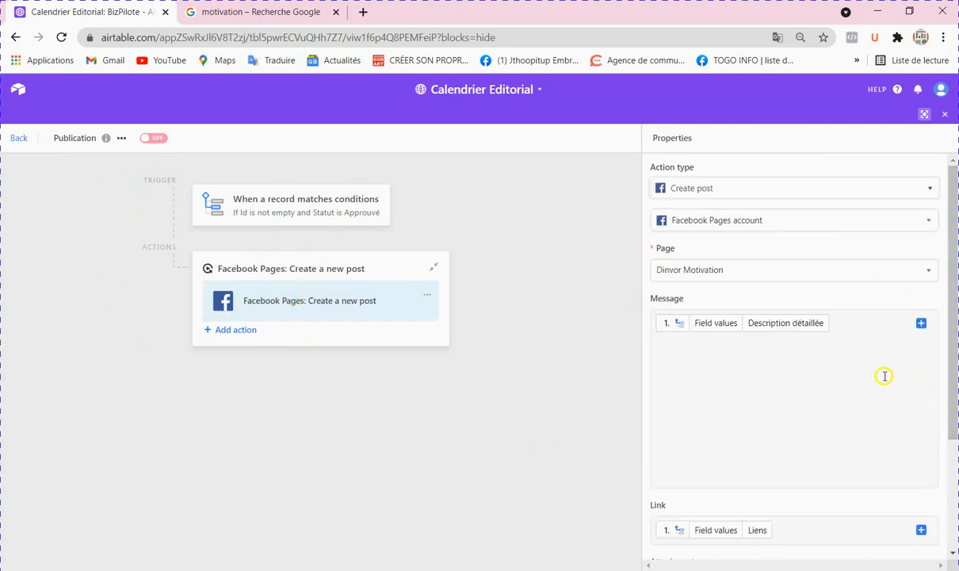
Review the Facebook post action's page, message, link and attachment mappings, and close its properties
scroll(885, 377, "down", 2)
scroll(886, 372, "down", 1)
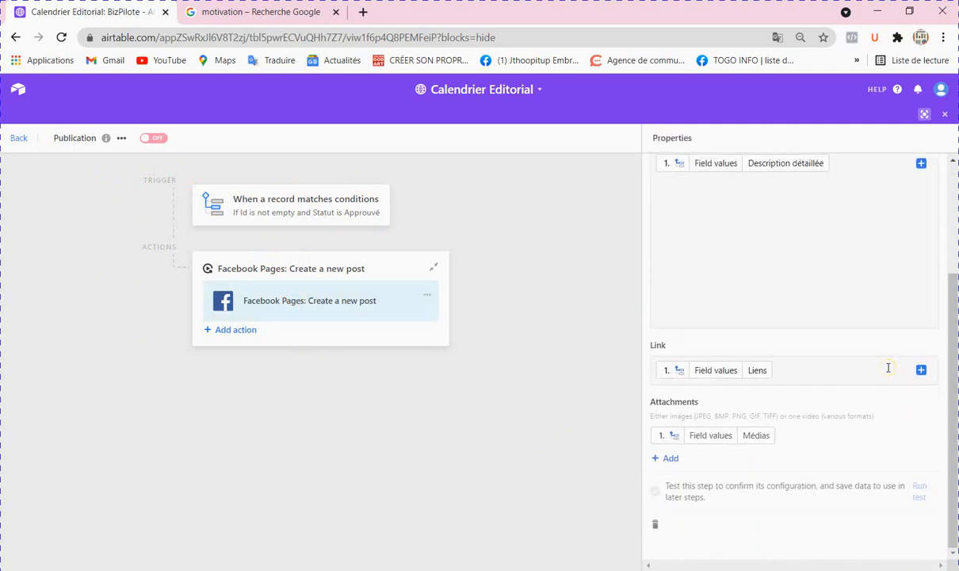
scroll(888, 368, "up", 2)
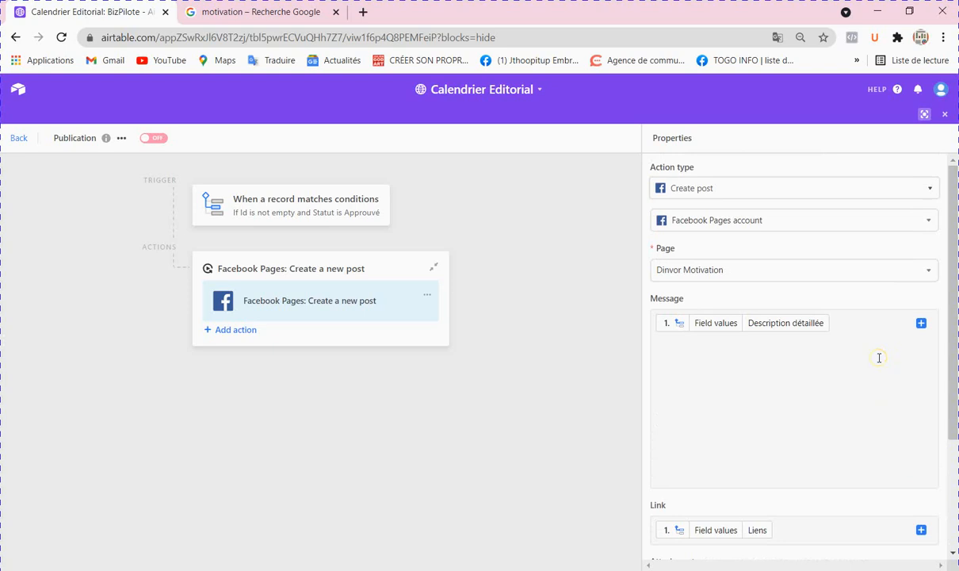
scroll(879, 360, "down", 2)
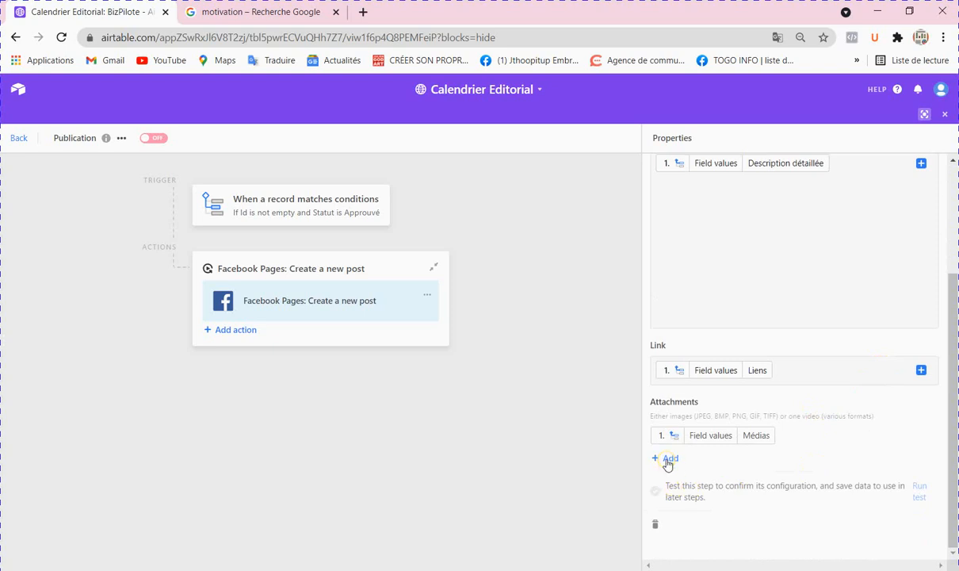
scroll(869, 396, "up", 2)
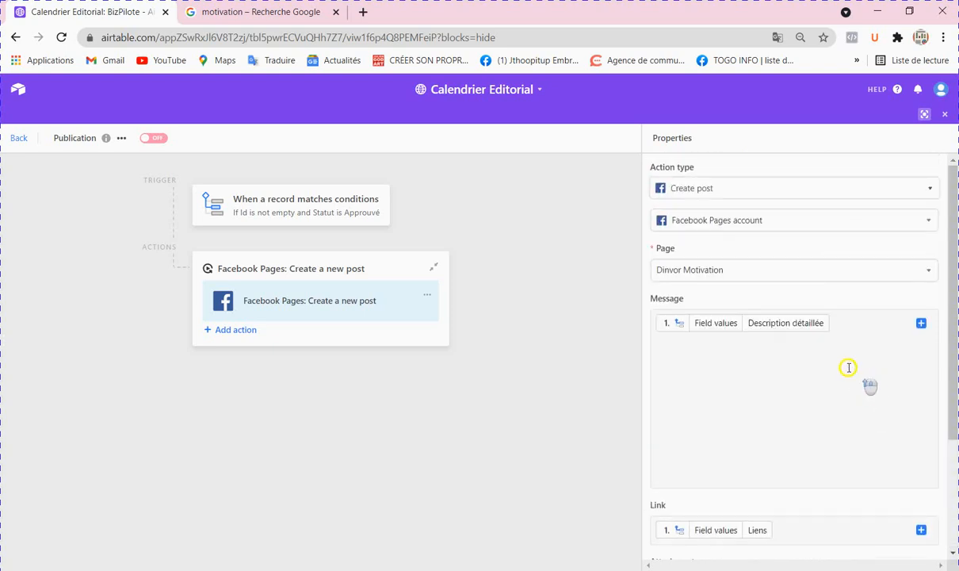
left_click(505, 425)
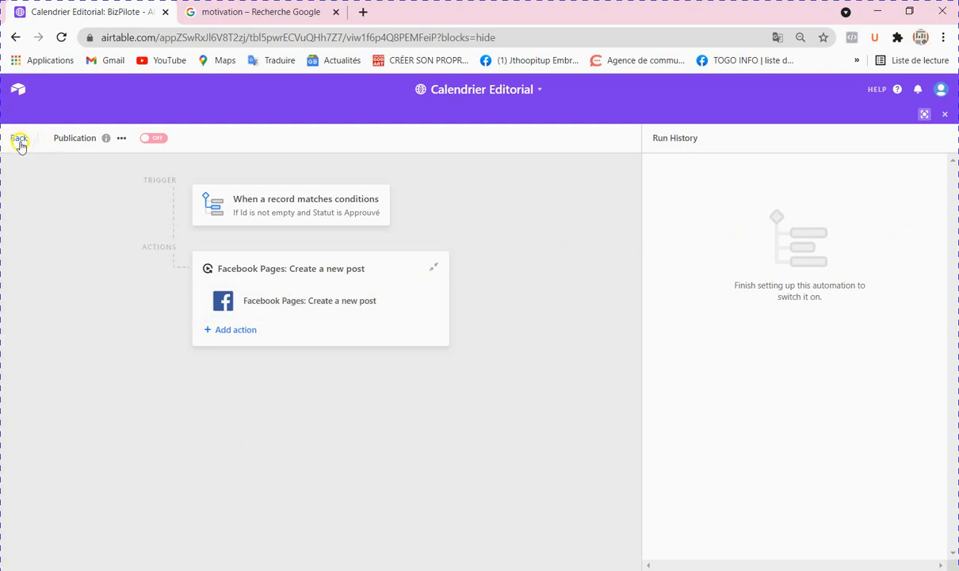
Return to the automations list and examine the Kanban board's status columns through Approuvé and Refusé
left_click(123, 144)
left_click(138, 161)
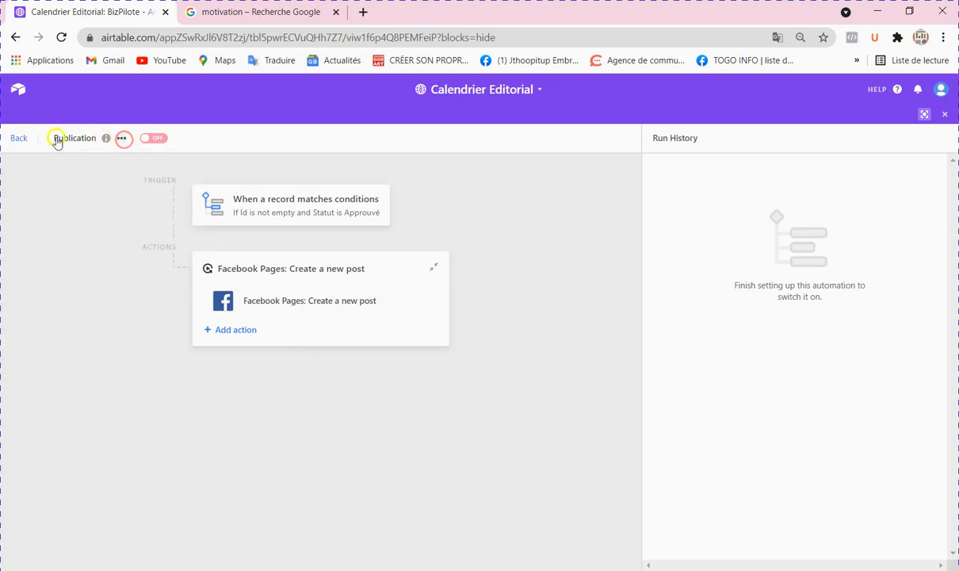
left_click(12, 138)
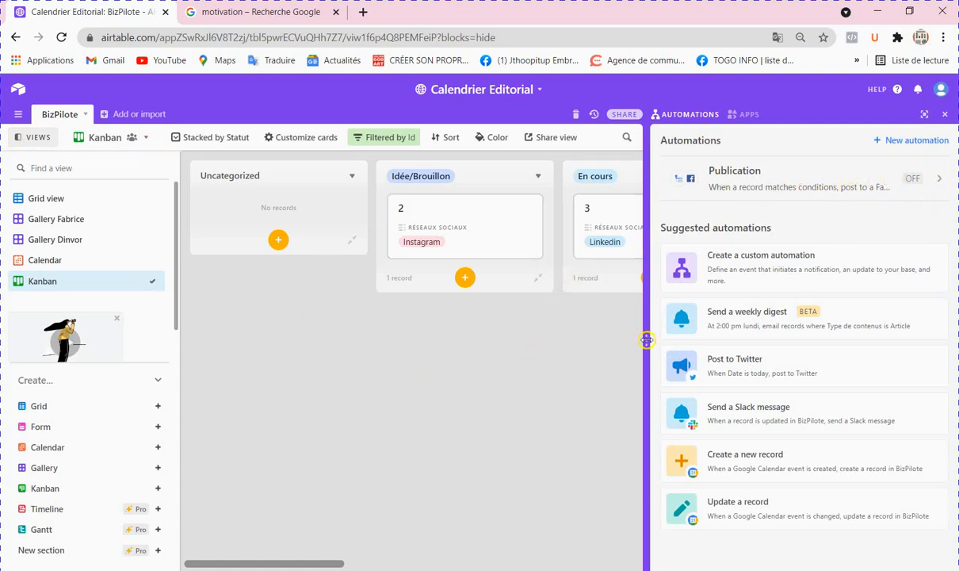
left_click_drag(647, 339, 736, 349)
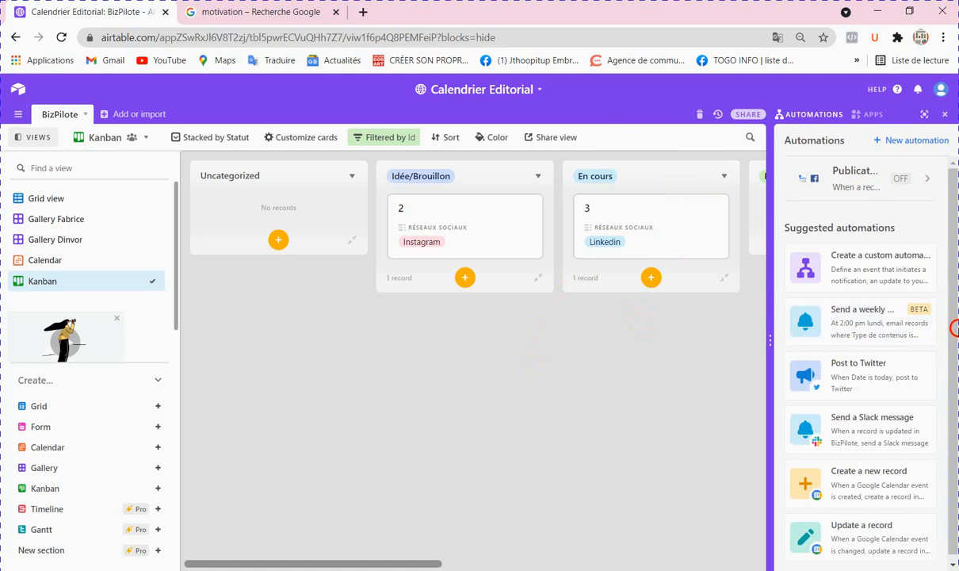
left_click_drag(390, 564, 594, 565)
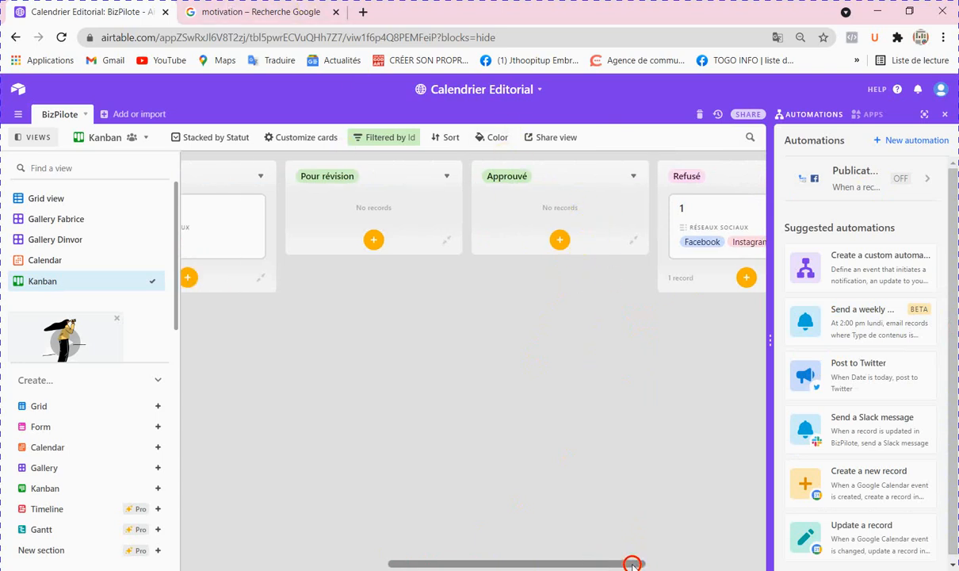
left_click_drag(633, 564, 686, 564)
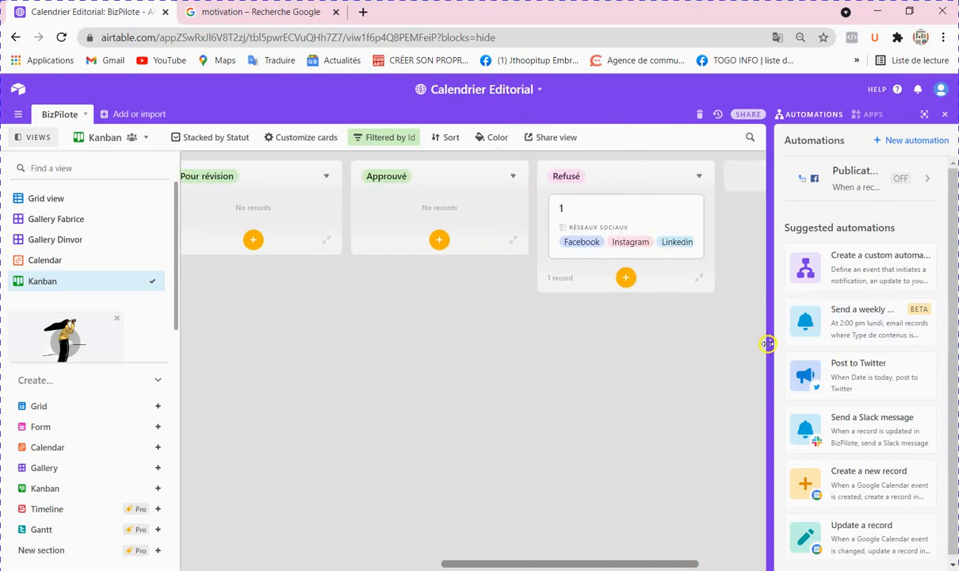
left_click_drag(768, 343, 617, 360)
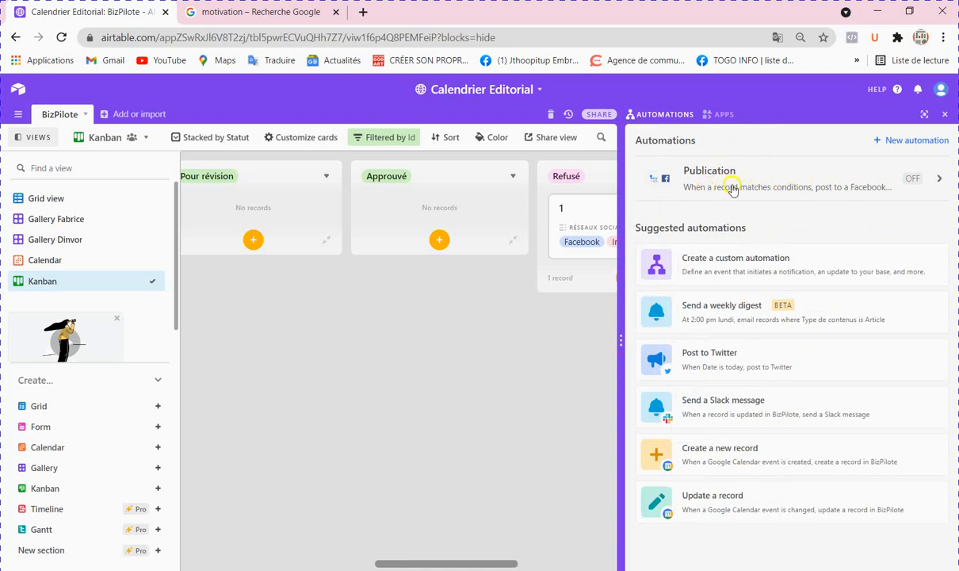
Reopen the Publication automation, try to switch it on, and run the test of its record-matching trigger
left_click(917, 183)
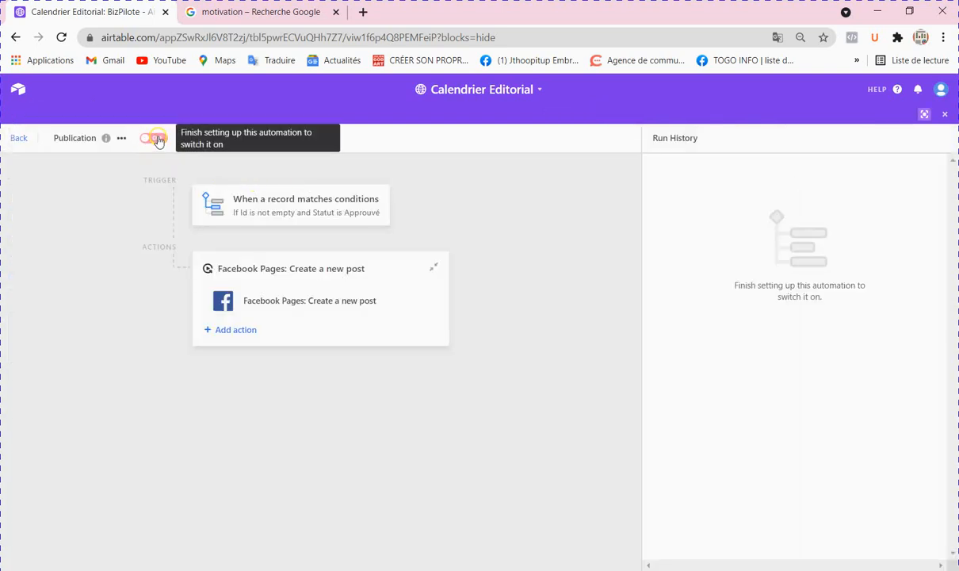
left_click(158, 139)
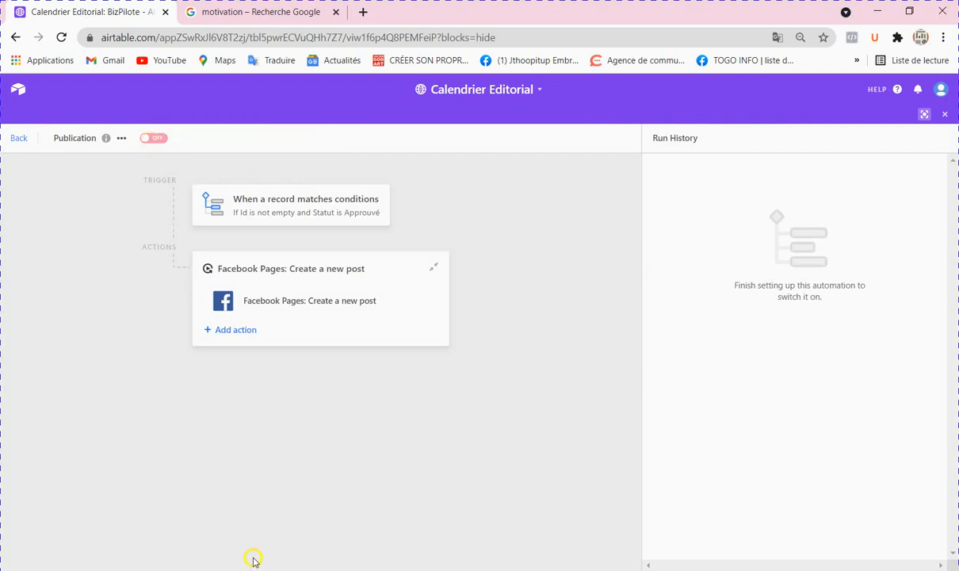
left_click(287, 203)
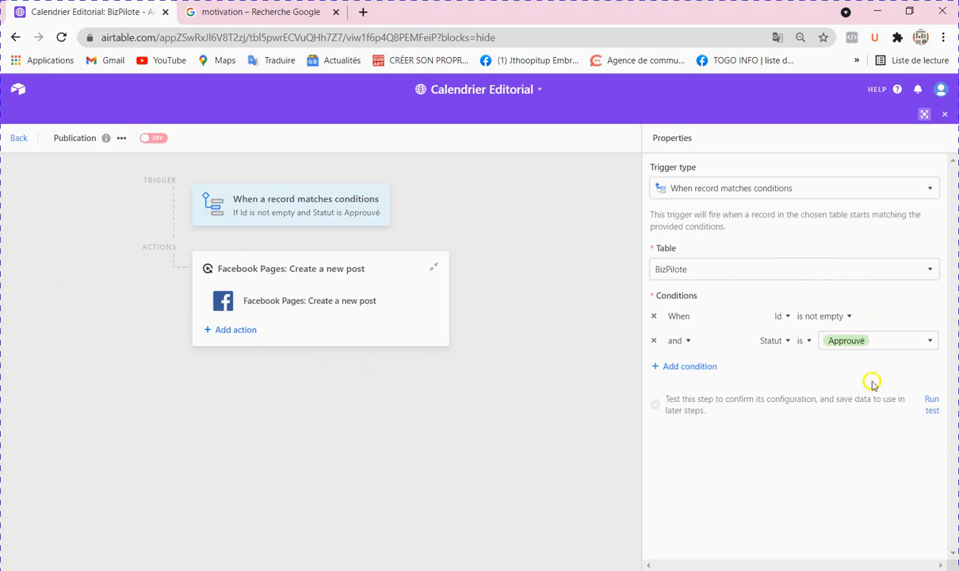
left_click(931, 409)
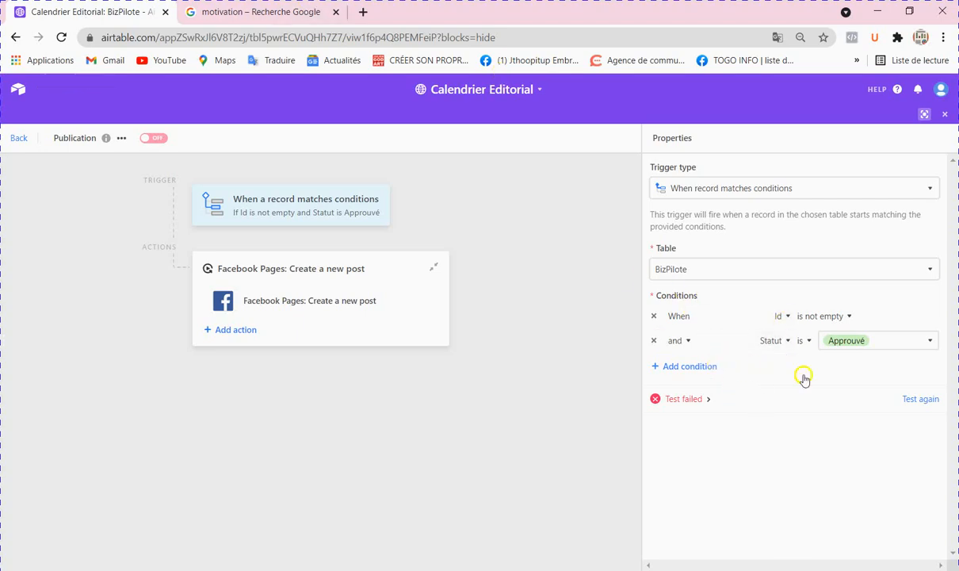
Open the Dinvor Motivation Facebook page at facebook.com/dinvormotivation in the browser tab holding the Google image search
left_click(242, 11)
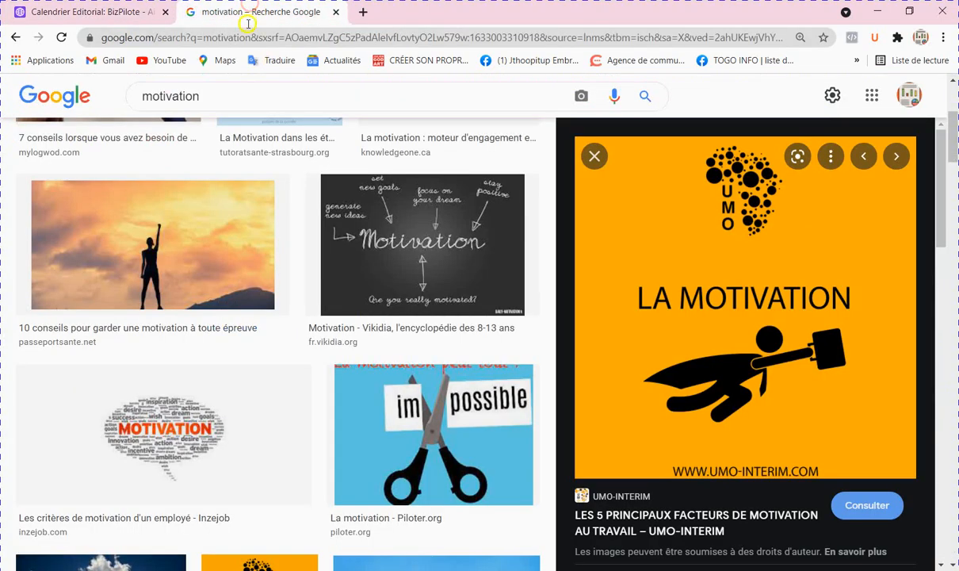
left_click(253, 37)
type("facebook.com/Jthoopitup-Embroidery-Aids-792199044176256/")
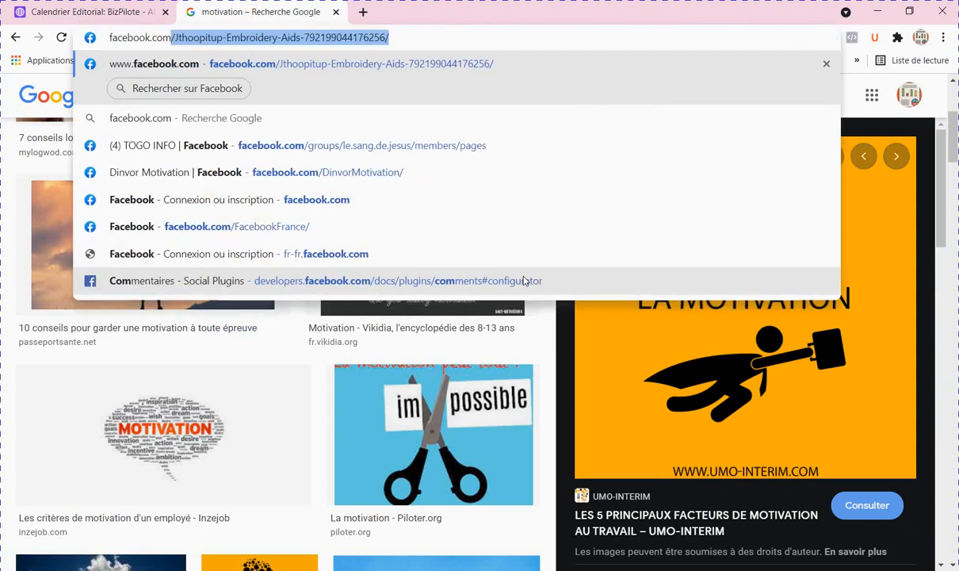
key("Return")
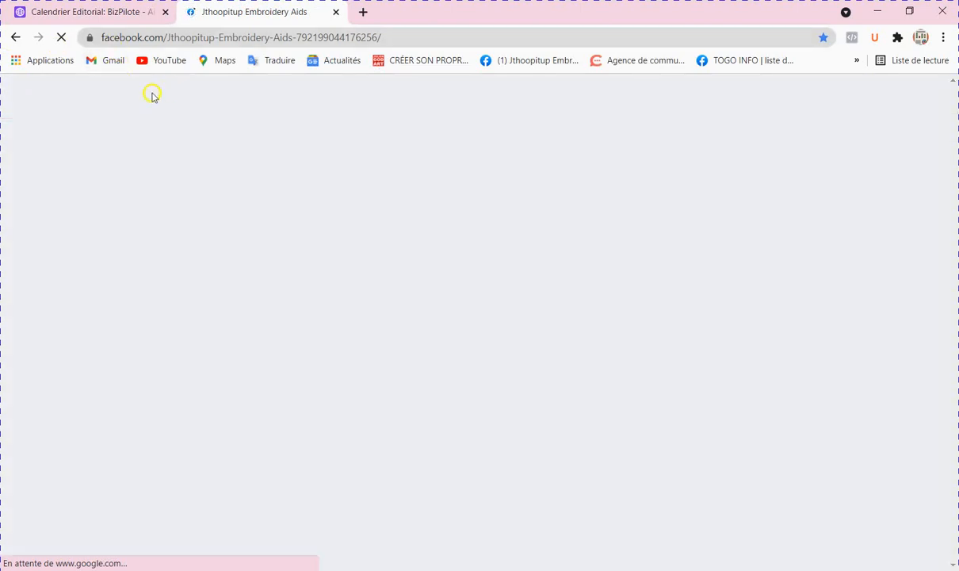
left_click_drag(392, 38, 172, 75)
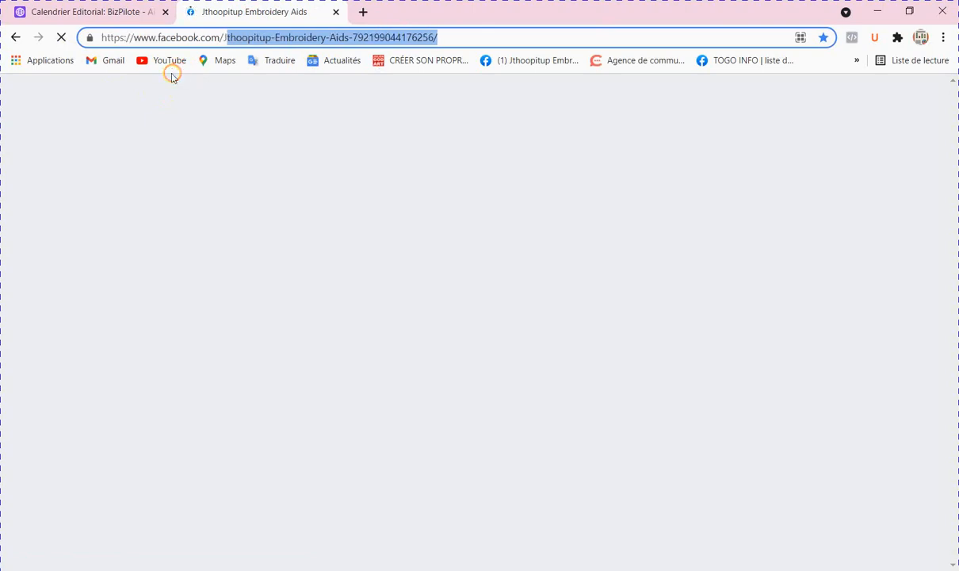
key("BackSpace")
key("BackSpace")
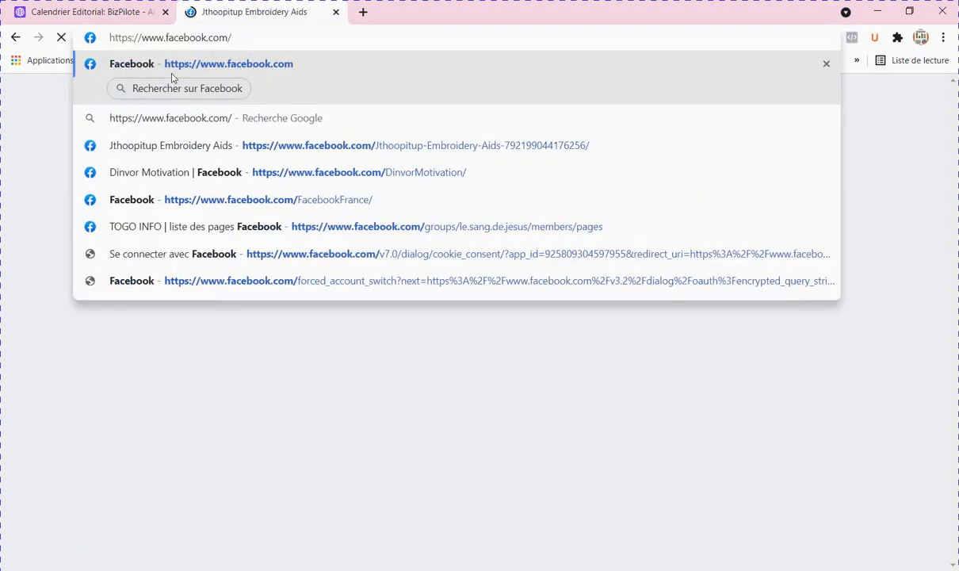
type("dinvor")
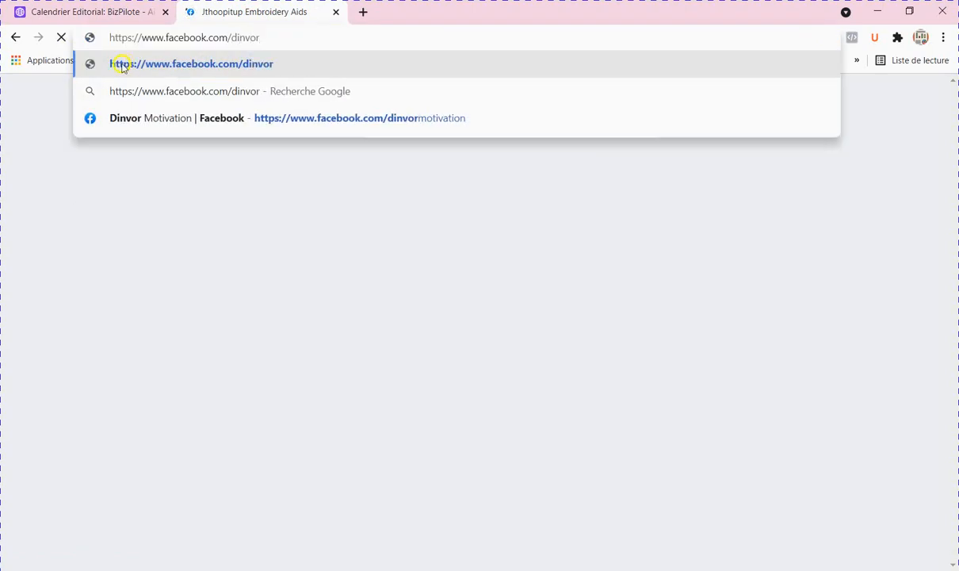
left_click(278, 118)
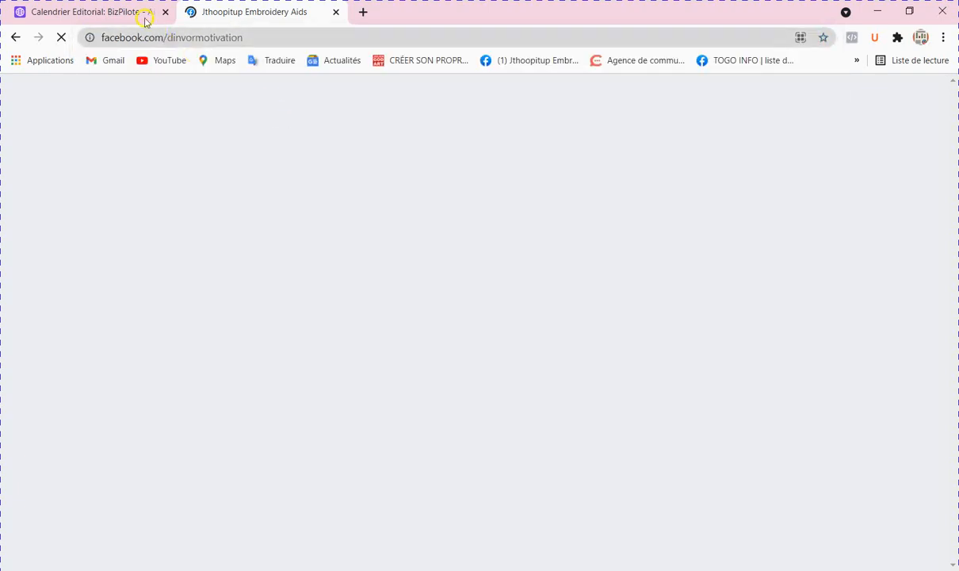
Look through the Dinvor Motivation page's pinned and other existing publications on Facebook
left_click(122, 11)
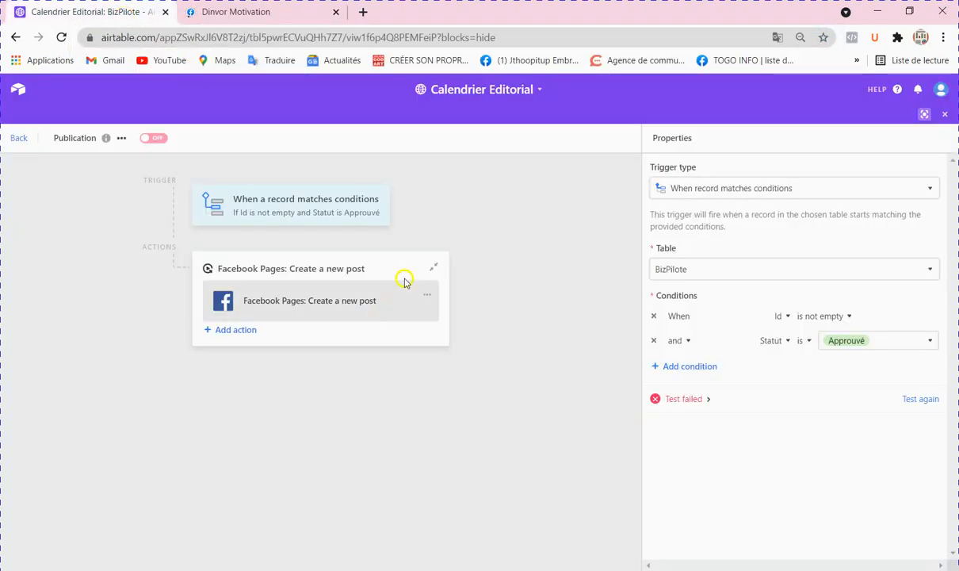
left_click(238, 12)
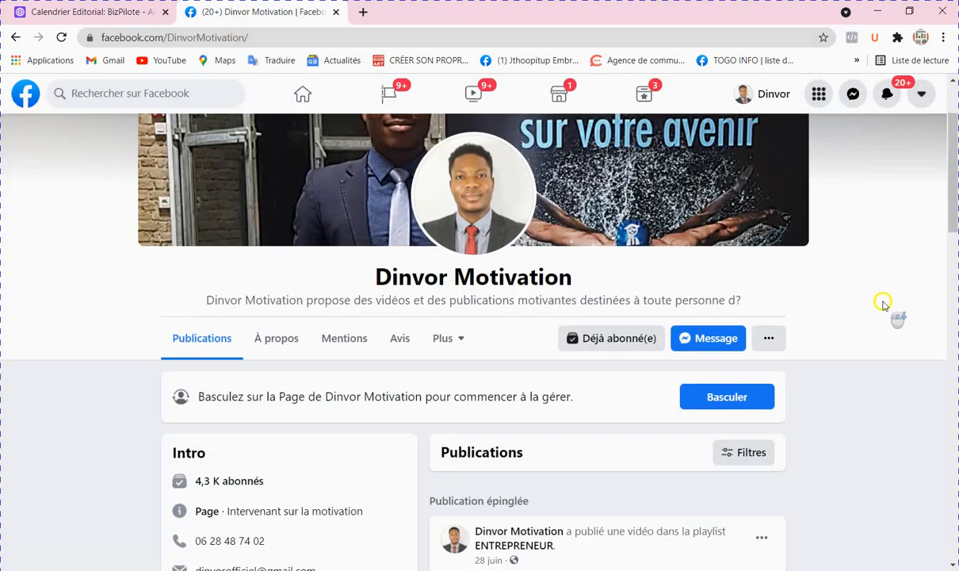
scroll(885, 300, "down", 1)
scroll(892, 300, "down", 2)
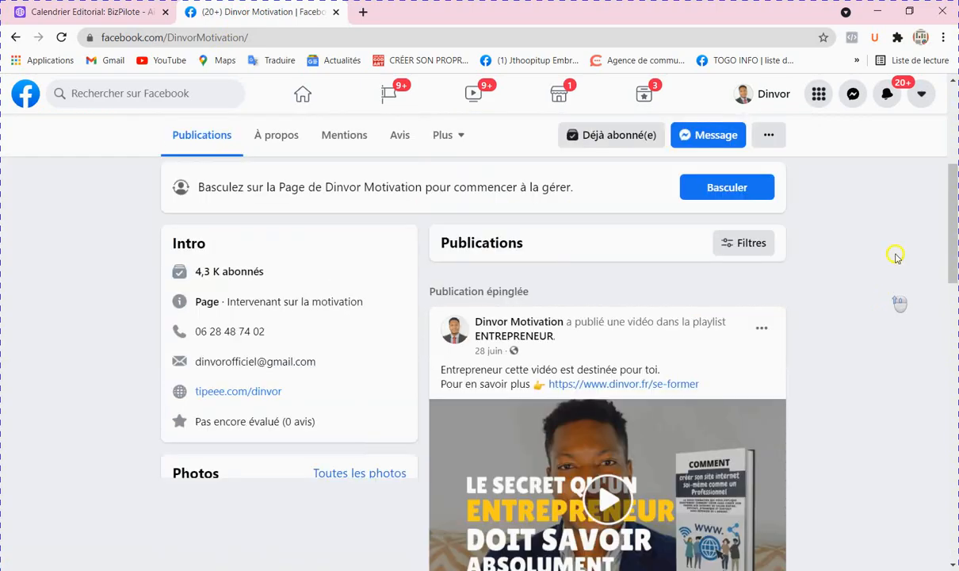
scroll(949, 214, "up", 4)
scroll(955, 215, "down", 6)
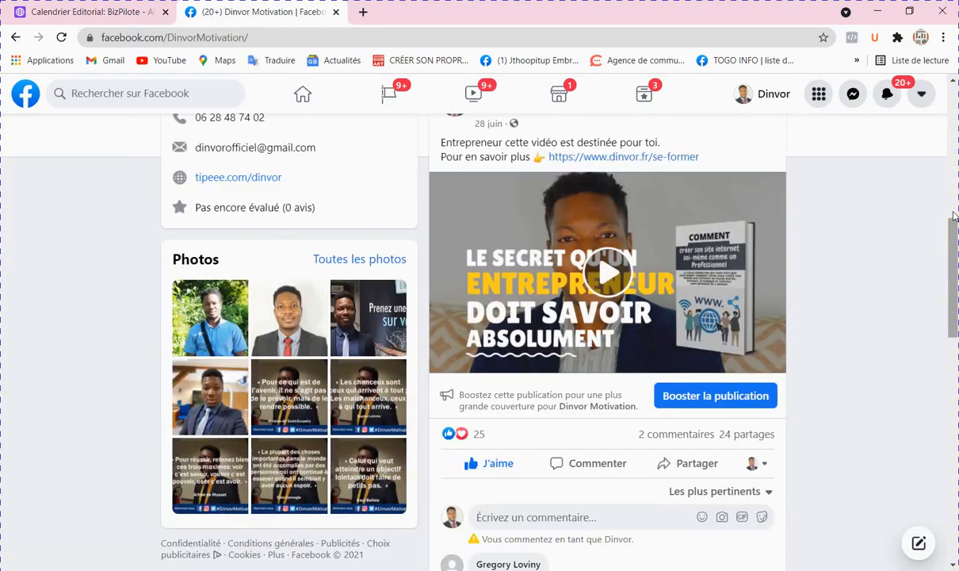
scroll(955, 216, "down", 4)
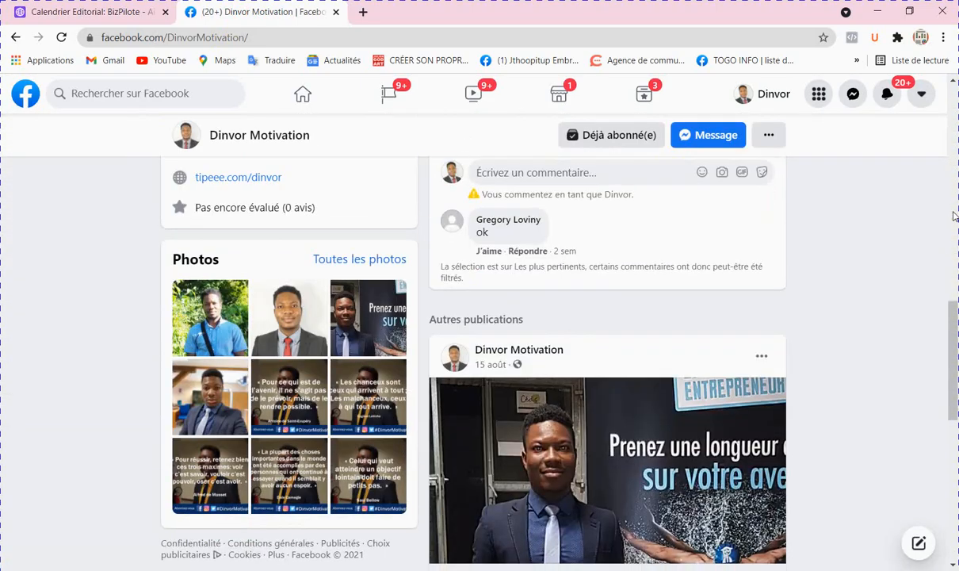
scroll(955, 215, "down", 2)
left_click(954, 214)
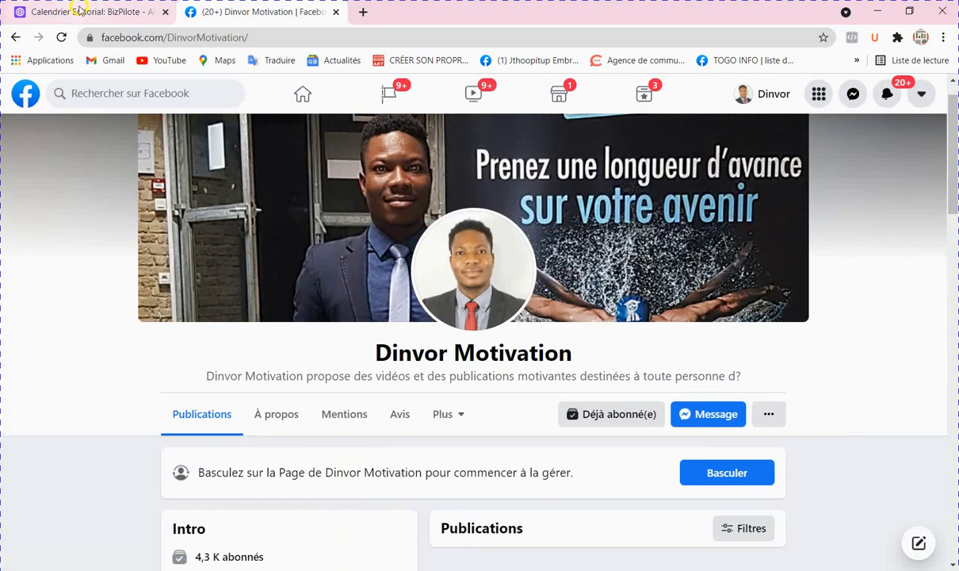
Switch back to Airtable and retry the test of the Publication automation's trigger
left_click(81, 11)
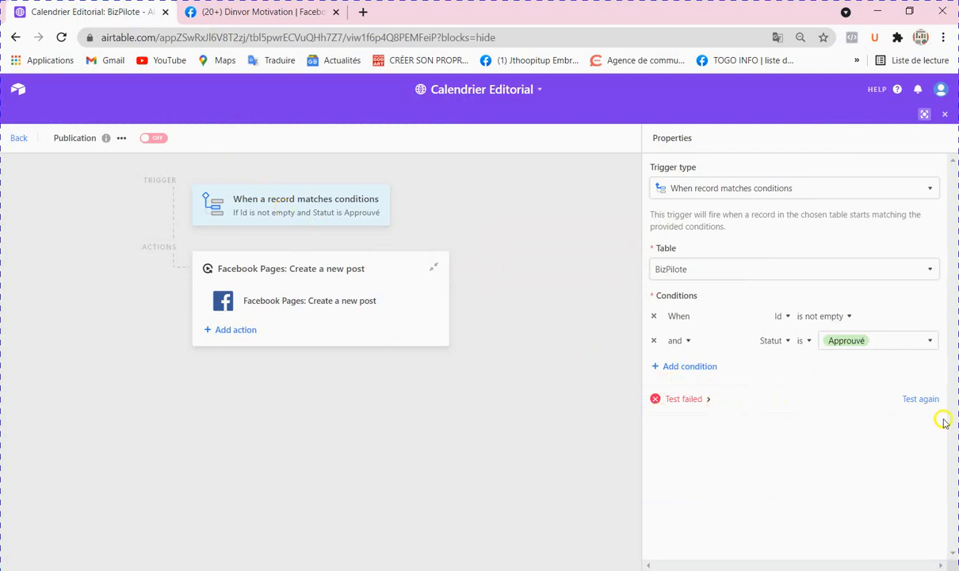
left_click(918, 400)
Return to the Kanban board and move record 1 from the Refusé column to Approuvé
left_click(18, 139)
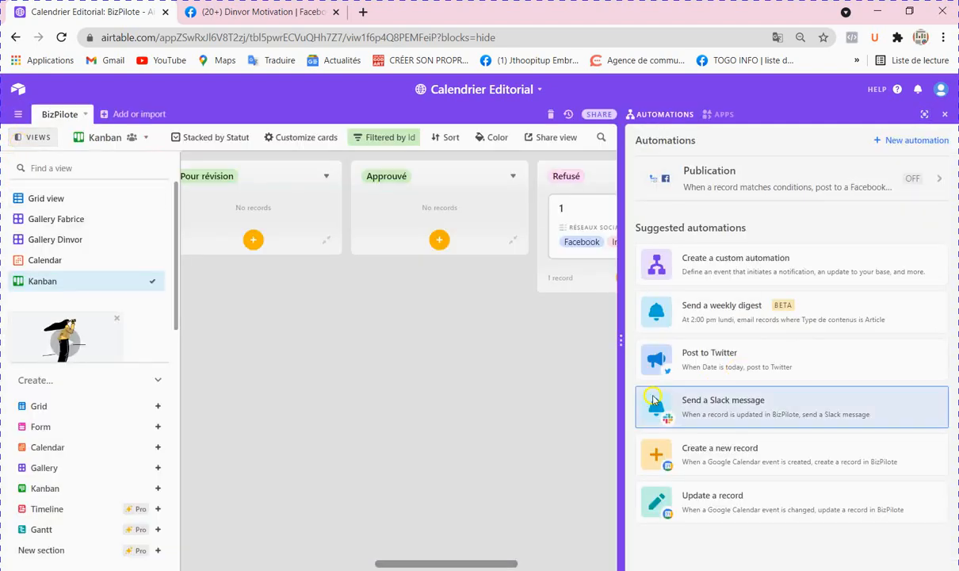
left_click_drag(621, 339, 918, 378)
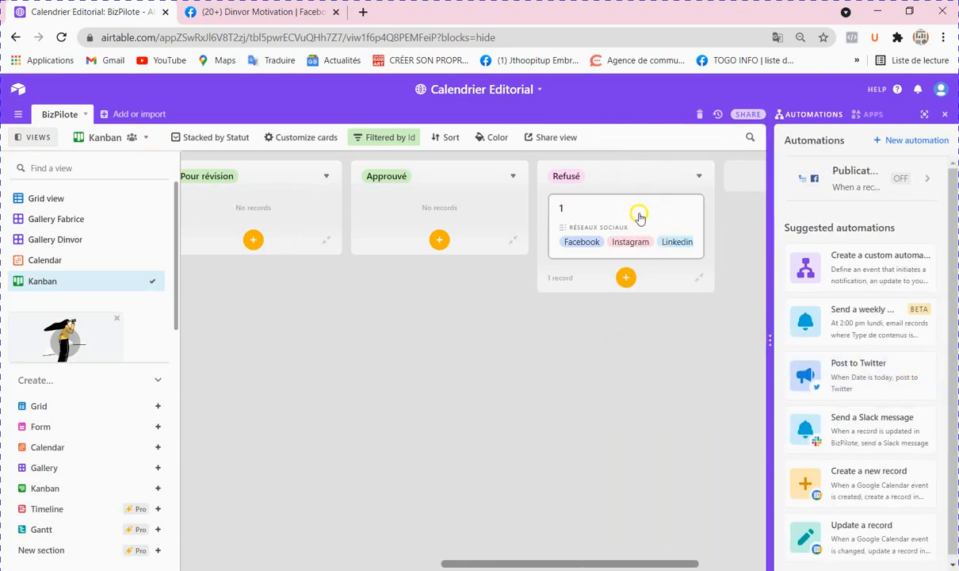
left_click_drag(636, 214, 442, 210)
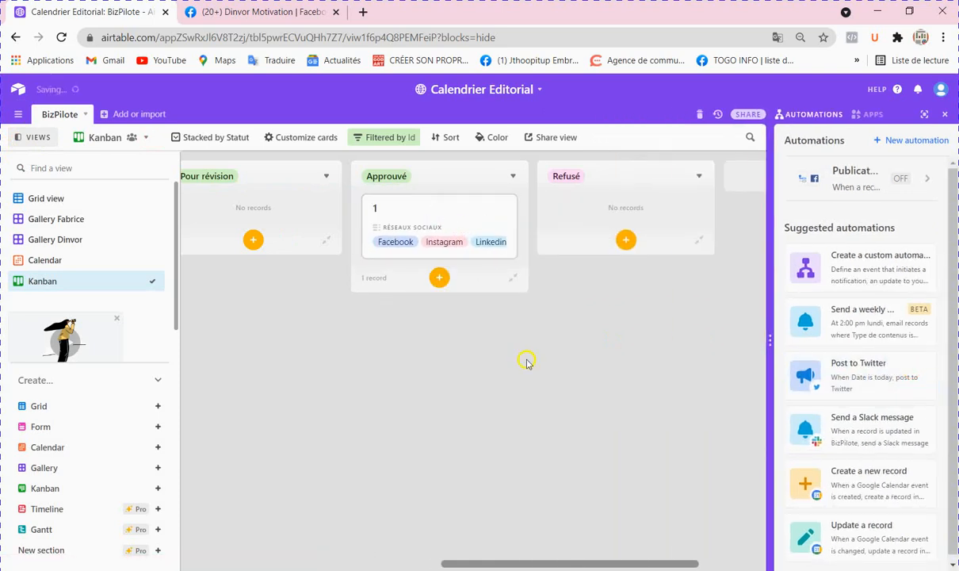
Reopen the Publication automation's record-matching trigger and run its test again with the approved record
left_click(868, 180)
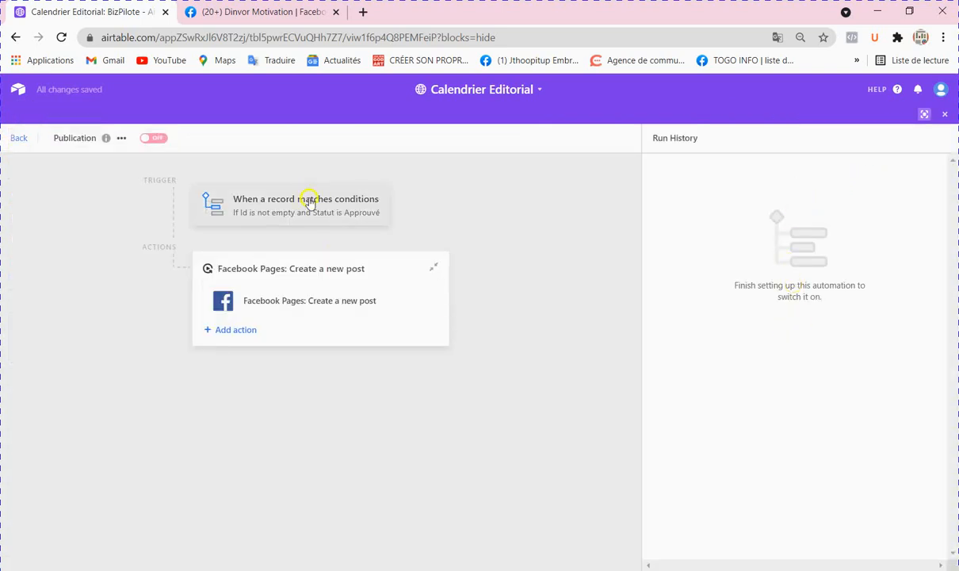
left_click(308, 190)
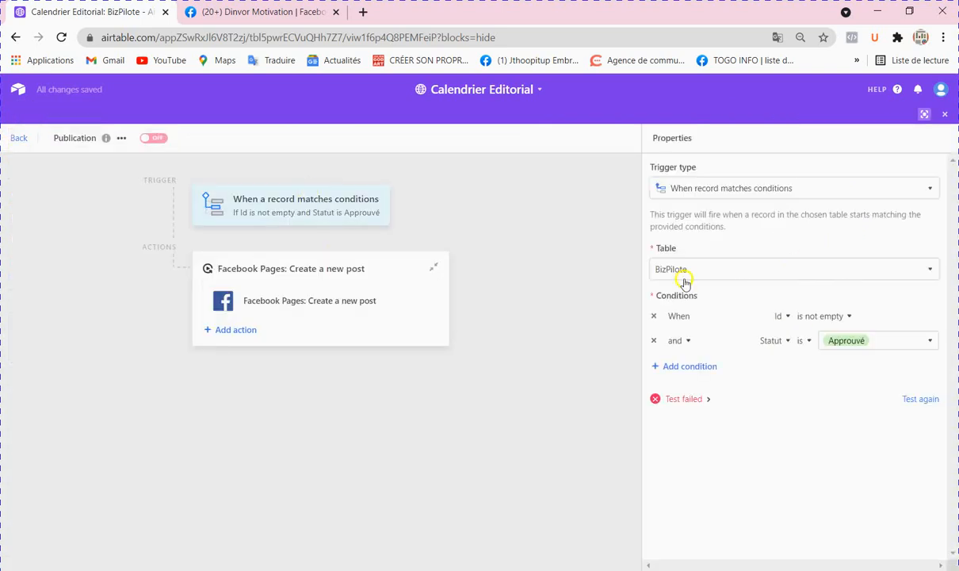
left_click(922, 400)
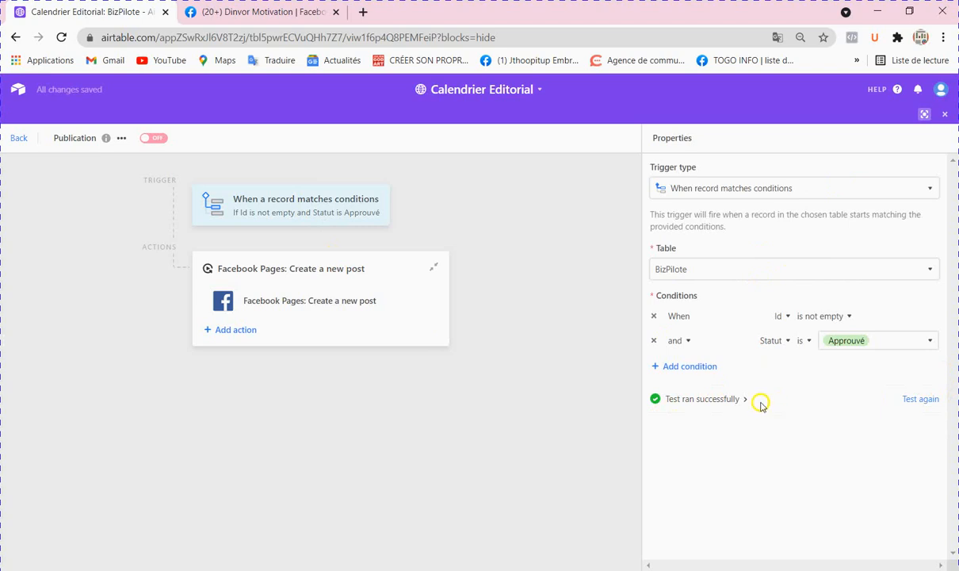
Open the Publication automation's Facebook Pages post action and translate the page from English into French
left_click(299, 315)
left_click(299, 315)
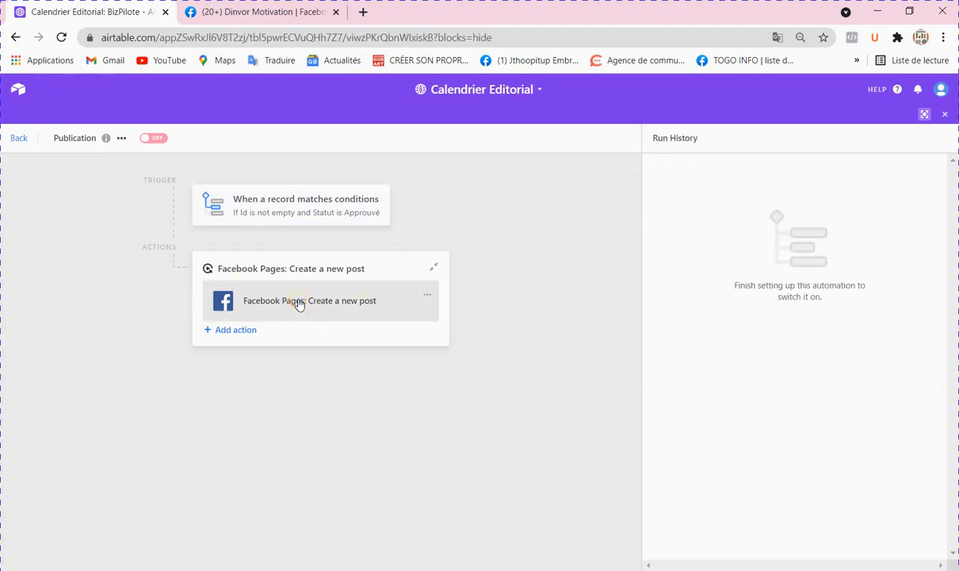
scroll(808, 317, "down", 2)
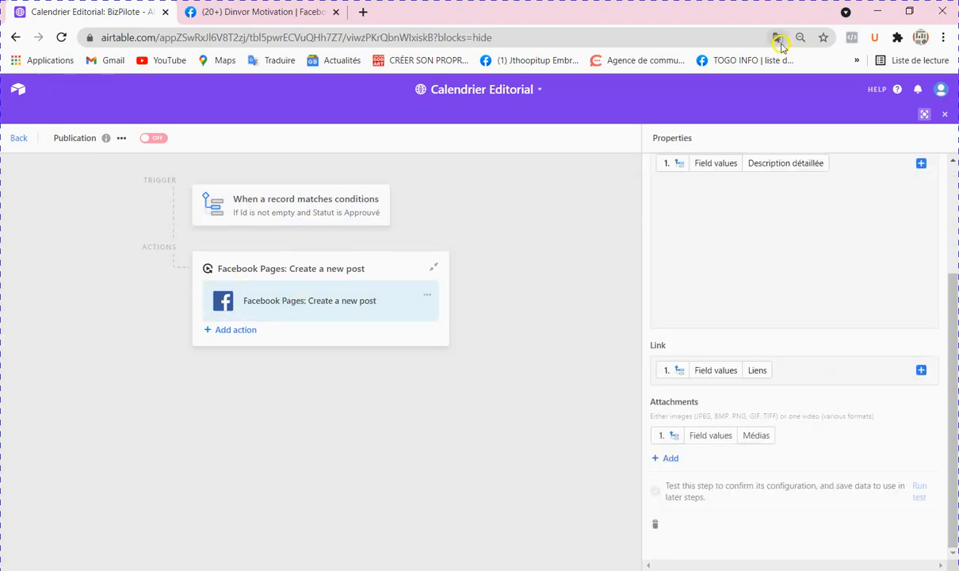
left_click(778, 37)
left_click(725, 66)
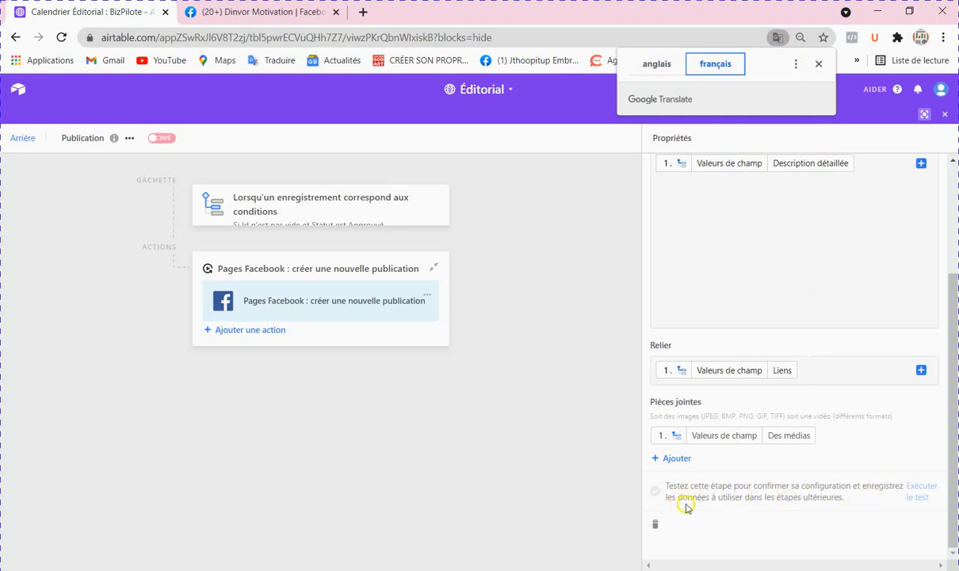
left_click(777, 509)
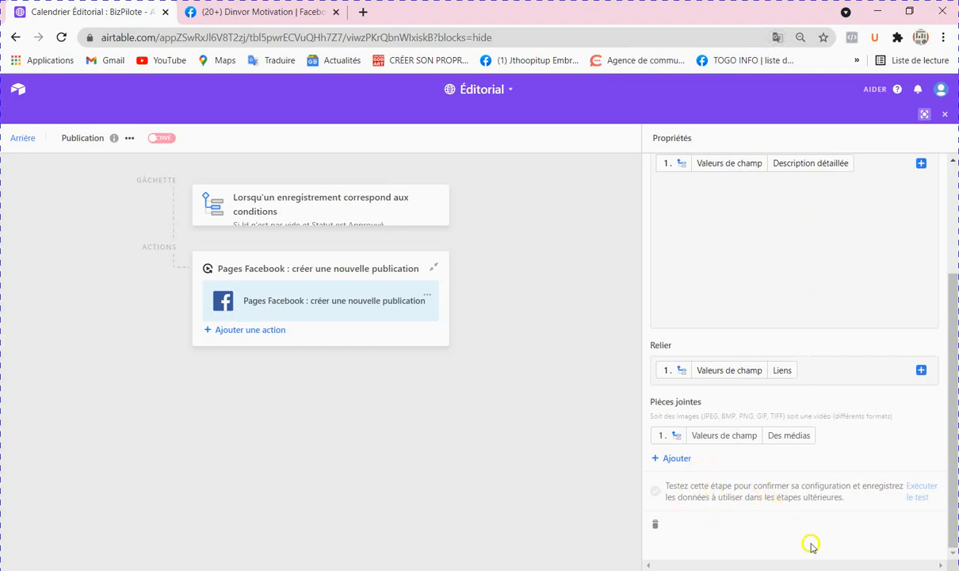
scroll(734, 458, "up", 2)
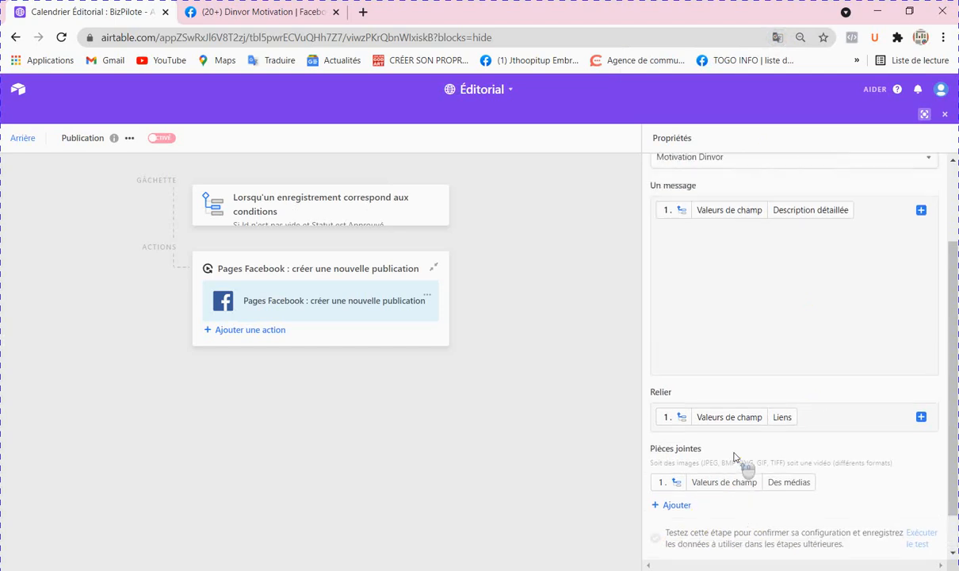
scroll(735, 460, "up", 2)
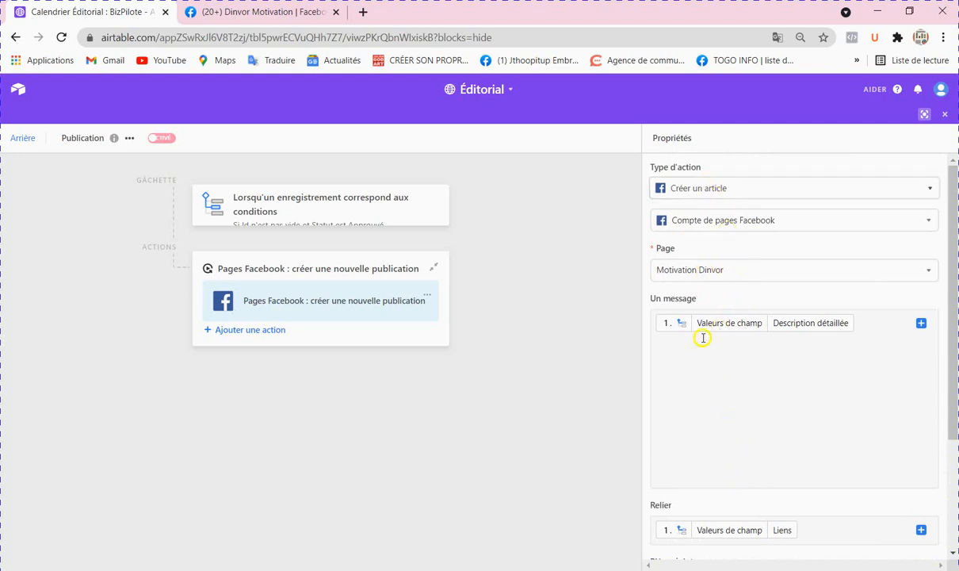
left_click(726, 376)
type("@")
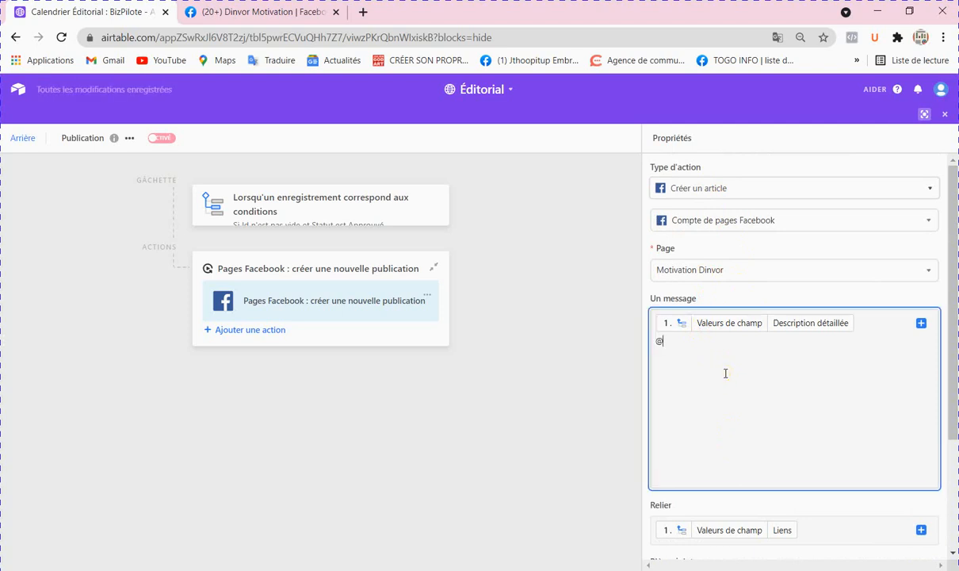
type("DinvorMotivation")
left_click(741, 463)
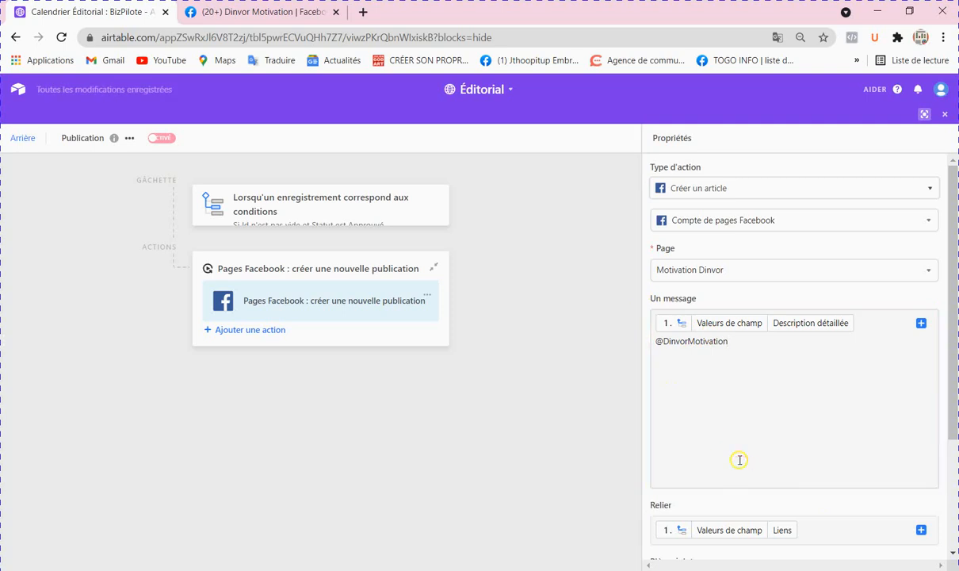
Remove the Liens value from the Facebook post's link field
scroll(705, 357, "down", 2)
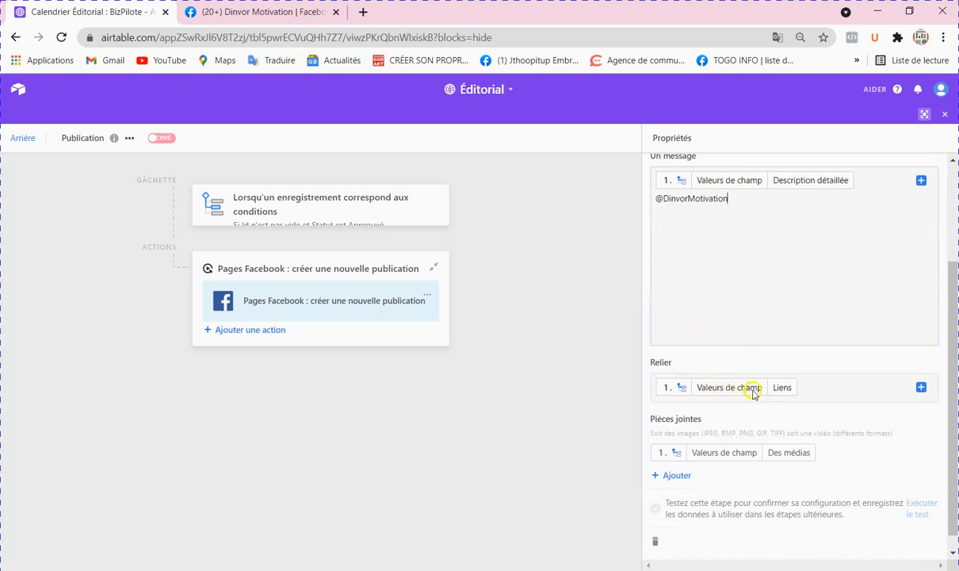
scroll(830, 404, "down", 1)
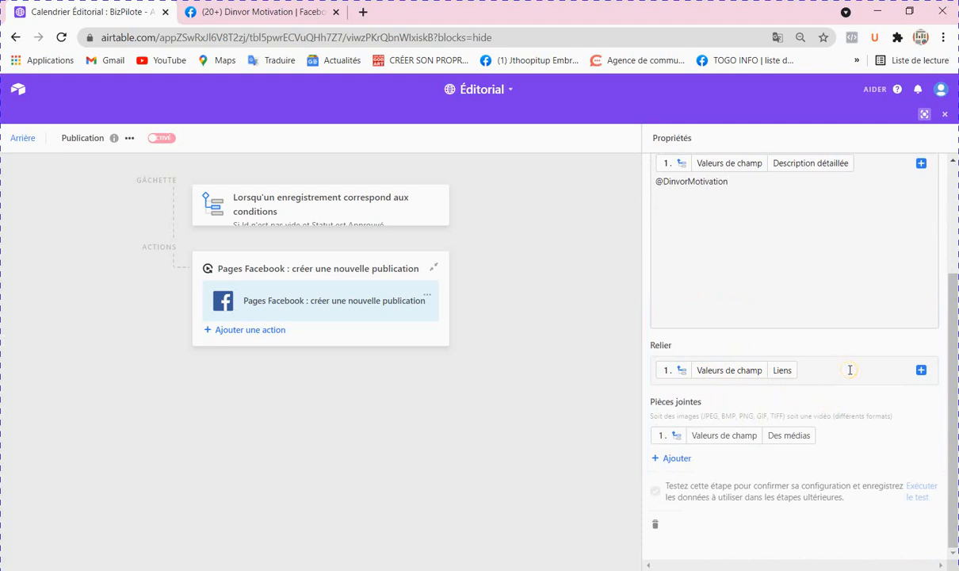
left_click(850, 370)
key("BackSpace")
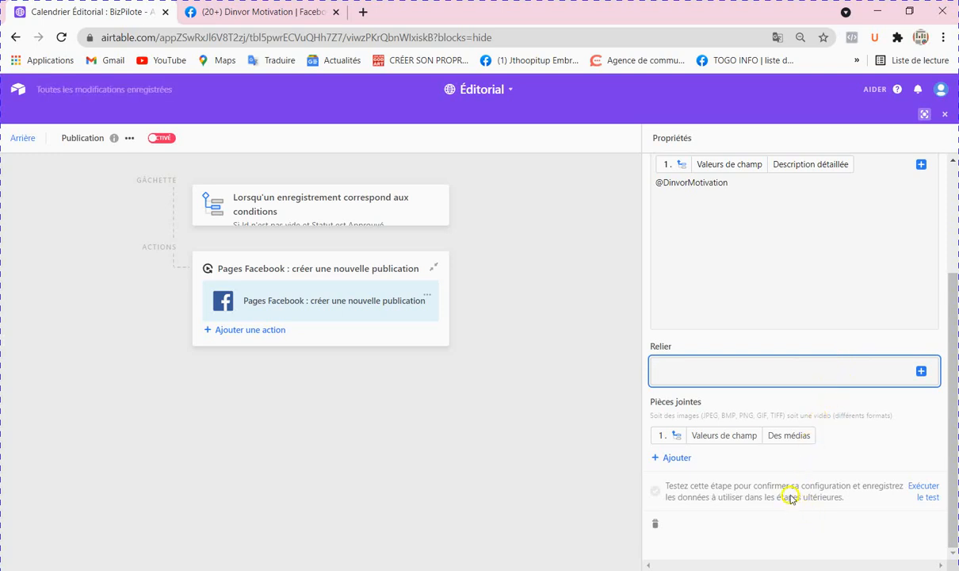
Insert the trigger record's Liens value into the Facebook post's link field, and remove it again
left_click(922, 372)
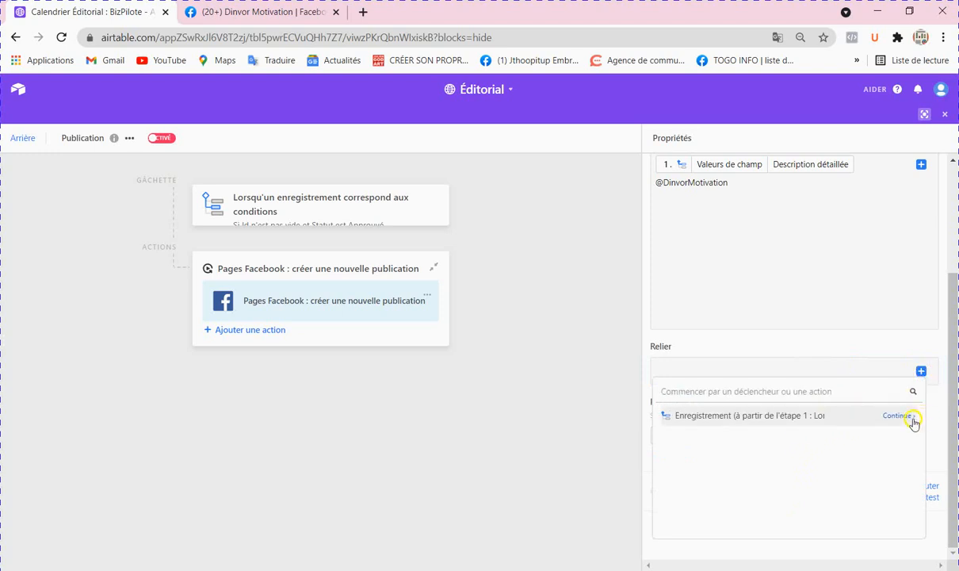
left_click(913, 417)
scroll(815, 454, "down", 2)
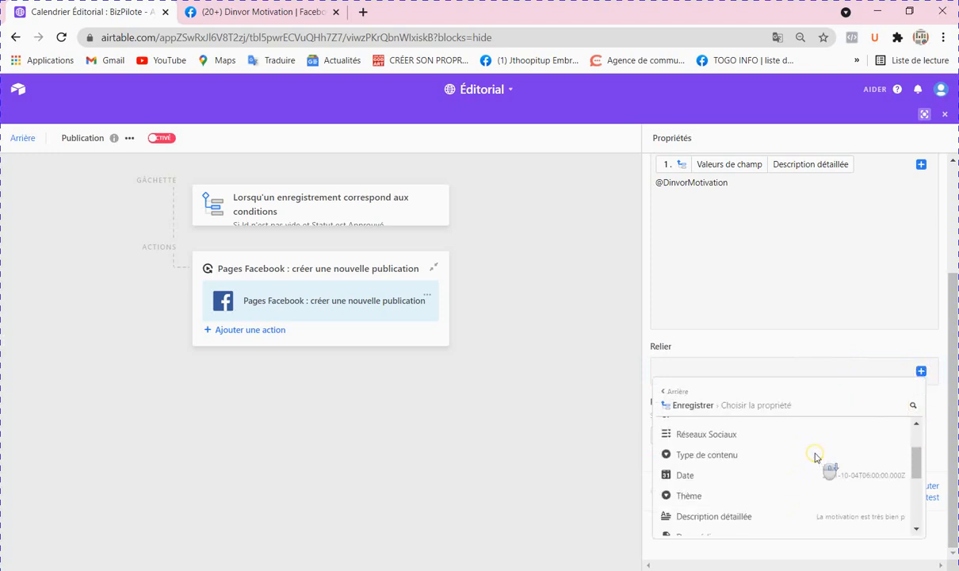
scroll(753, 471, "down", 4)
scroll(706, 481, "up", 3)
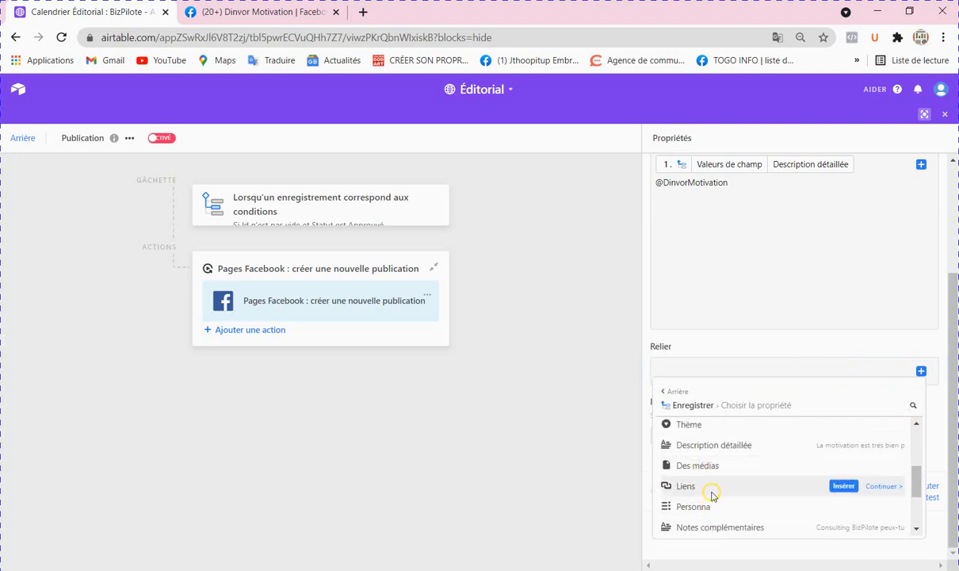
left_click(844, 486)
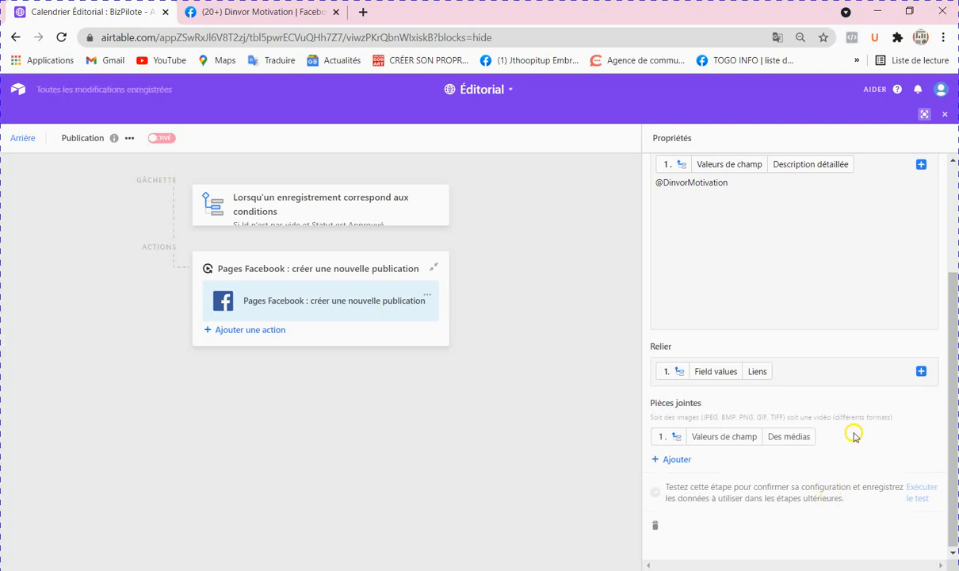
left_click(797, 377)
key("BackSpace")
left_click(694, 332)
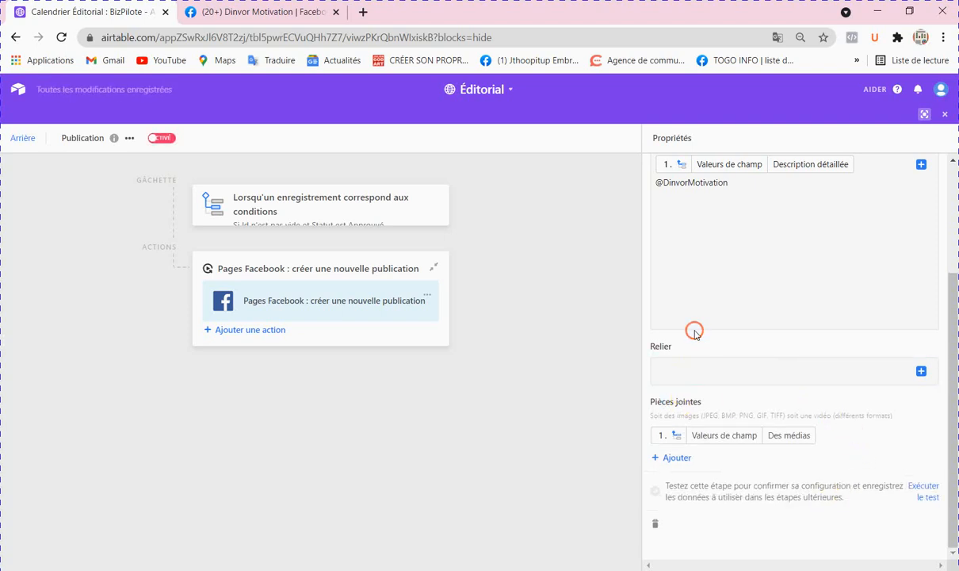
Run the test of the Facebook post action and review its page, message, link and attachment settings
scroll(690, 315, "up", 3)
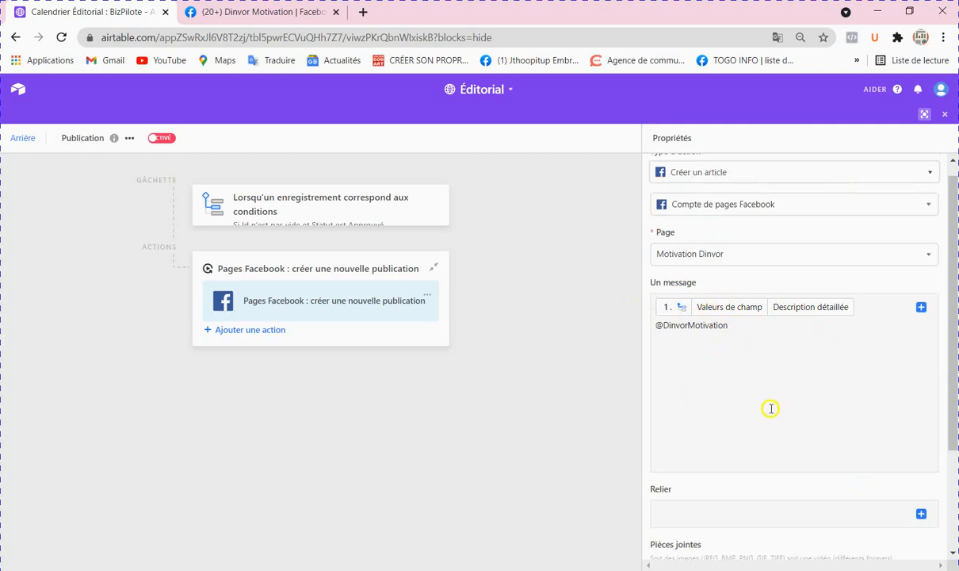
scroll(768, 407, "down", 3)
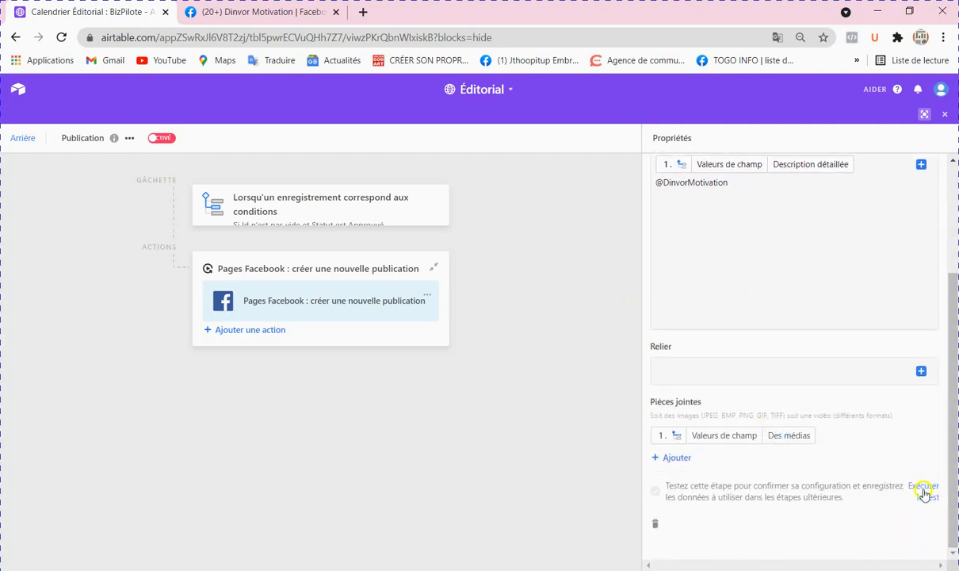
left_click(930, 497)
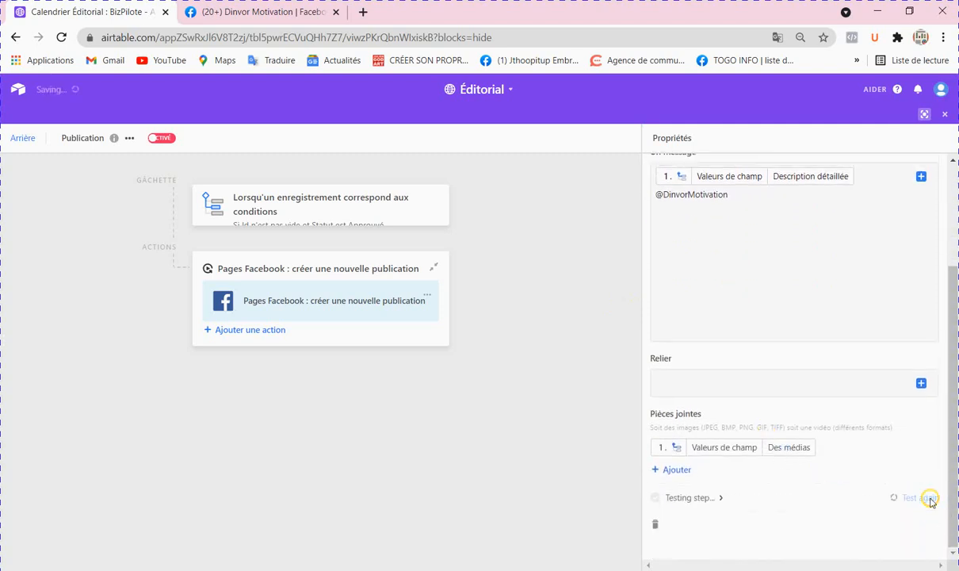
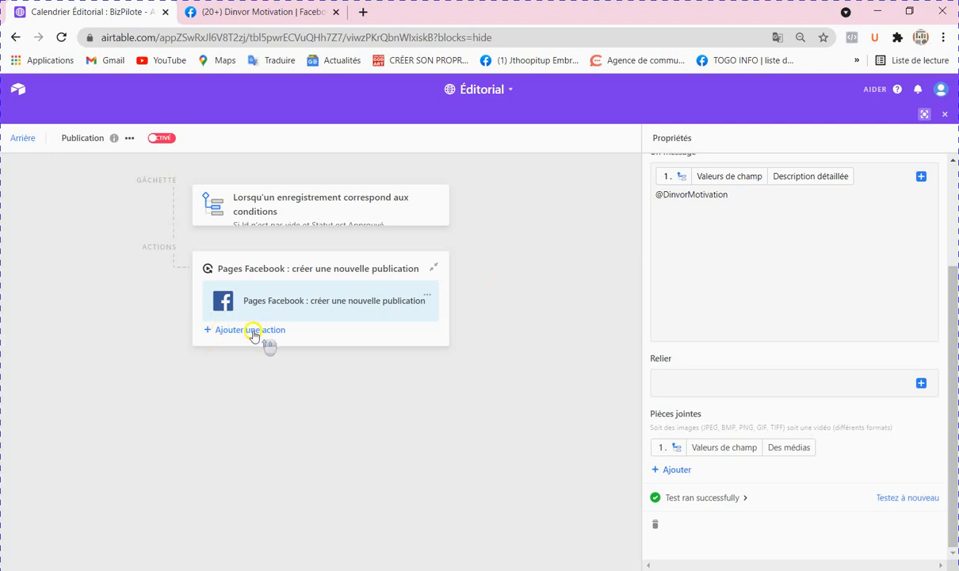
scroll(781, 372, "up", 5)
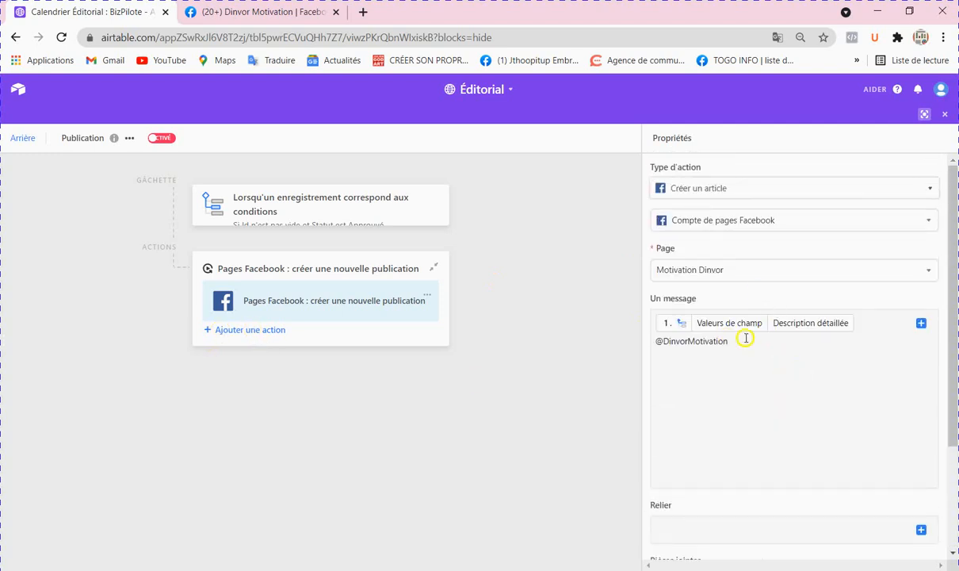
scroll(754, 343, "down", 1)
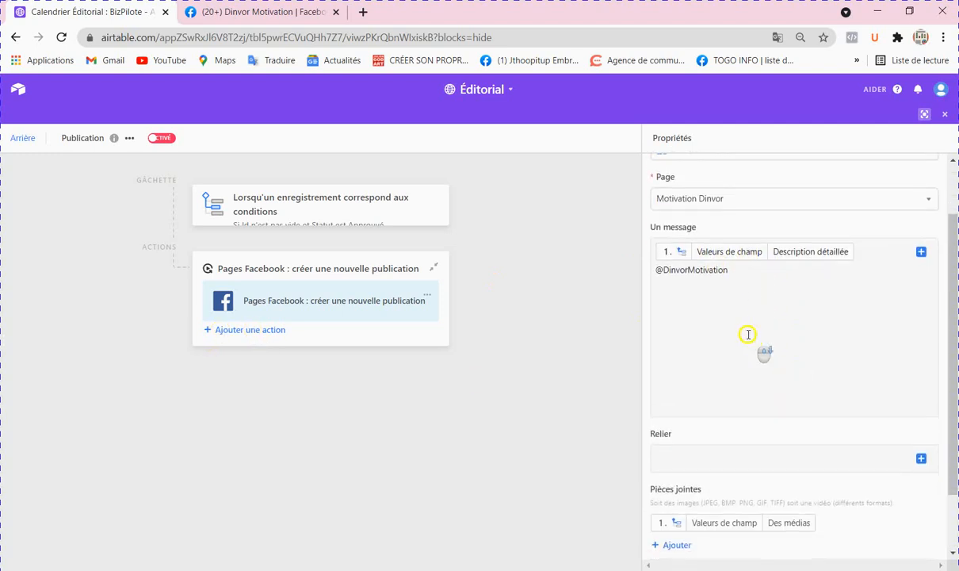
scroll(832, 263, "down", 1)
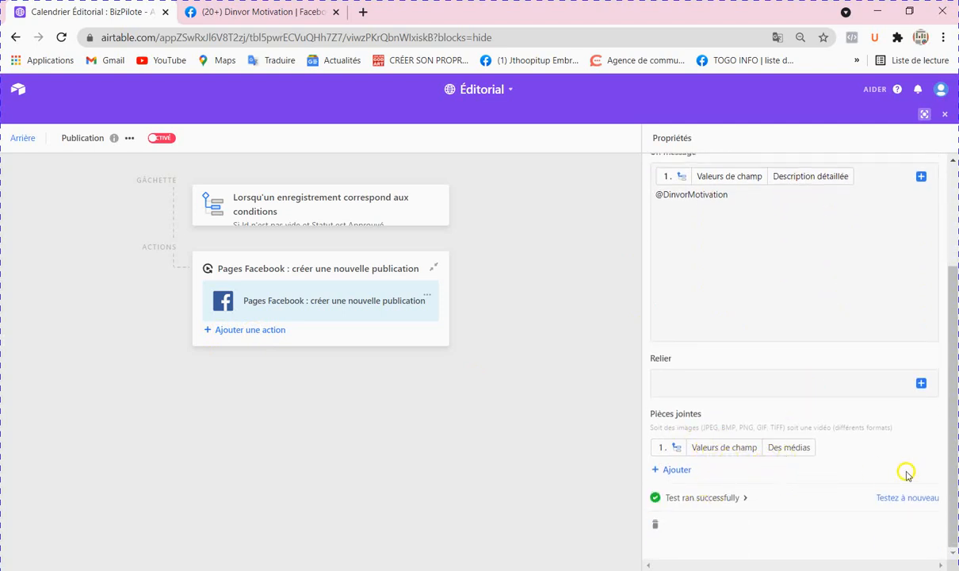
scroll(714, 344, "up", 2)
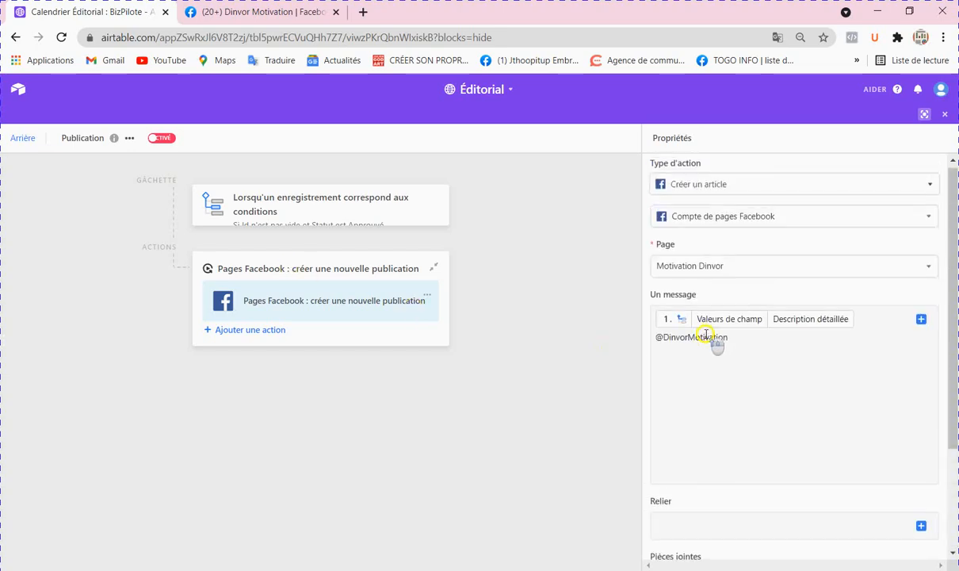
scroll(712, 332, "down", 1)
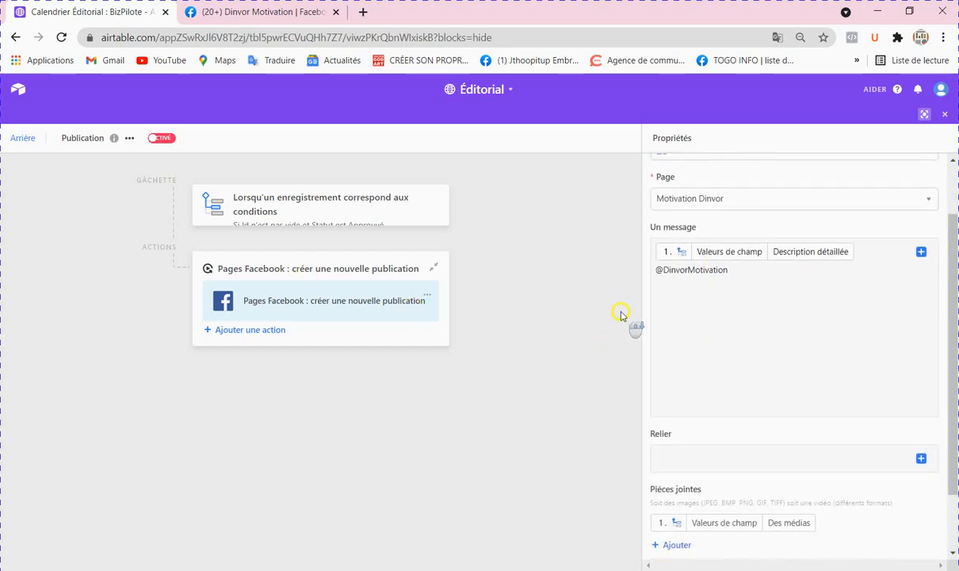
Switch to the Dinvor Motivation page on Facebook, reload it and examine the latest publication under the pinned one
left_click(221, 15)
scroll(597, 274, "down", 10)
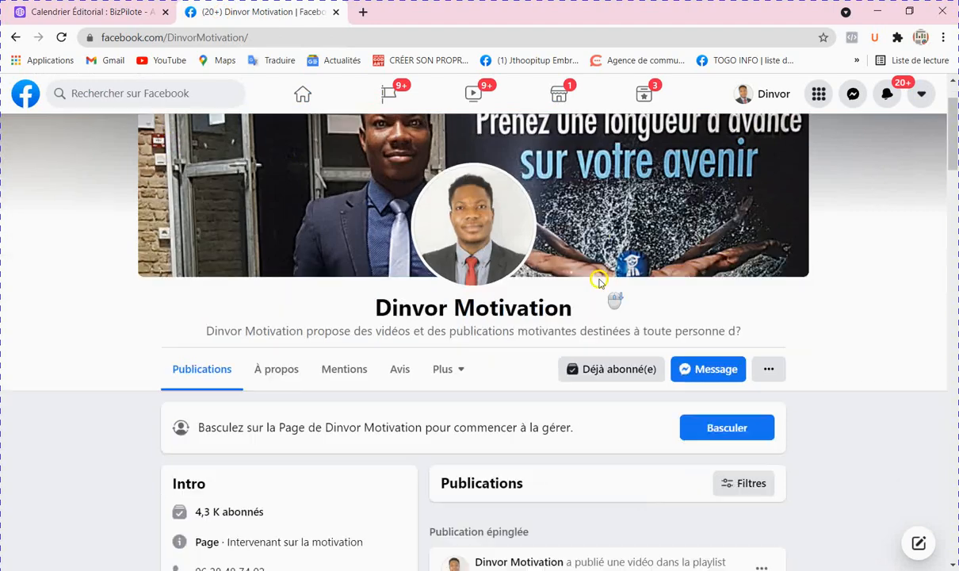
scroll(597, 278, "up", 3)
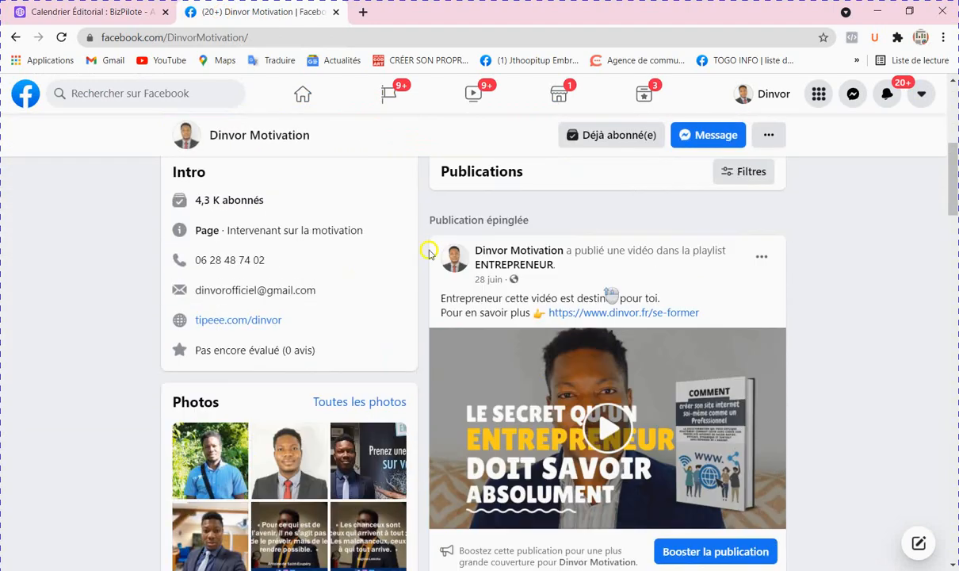
left_click(63, 37)
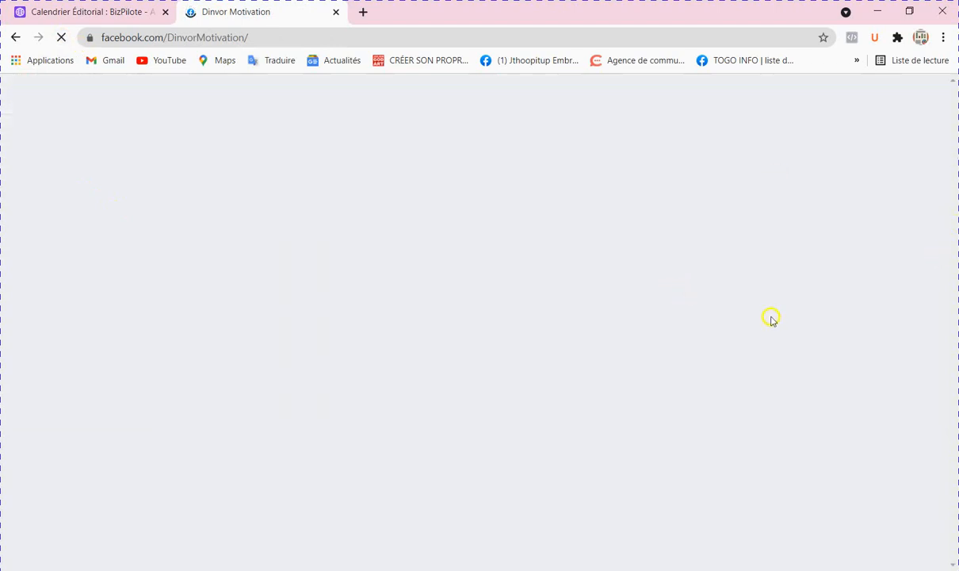
scroll(644, 338, "down", 5)
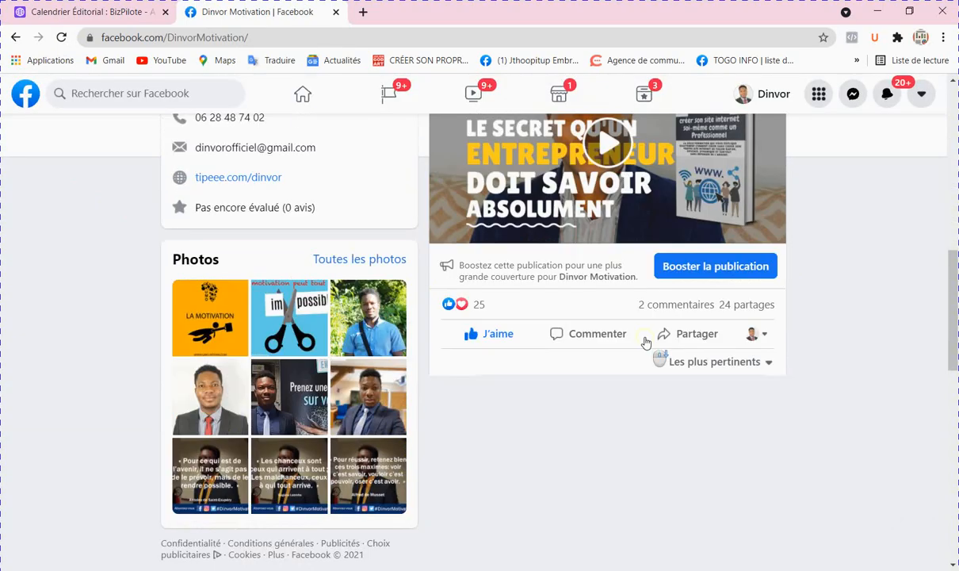
scroll(644, 340, "down", 3)
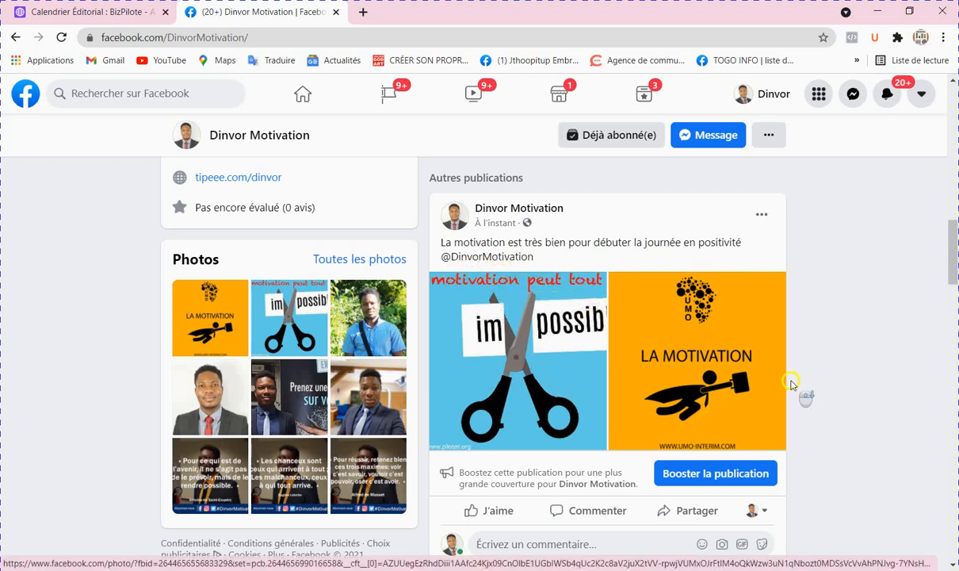
scroll(788, 386, "down", 2)
scroll(788, 376, "up", 3)
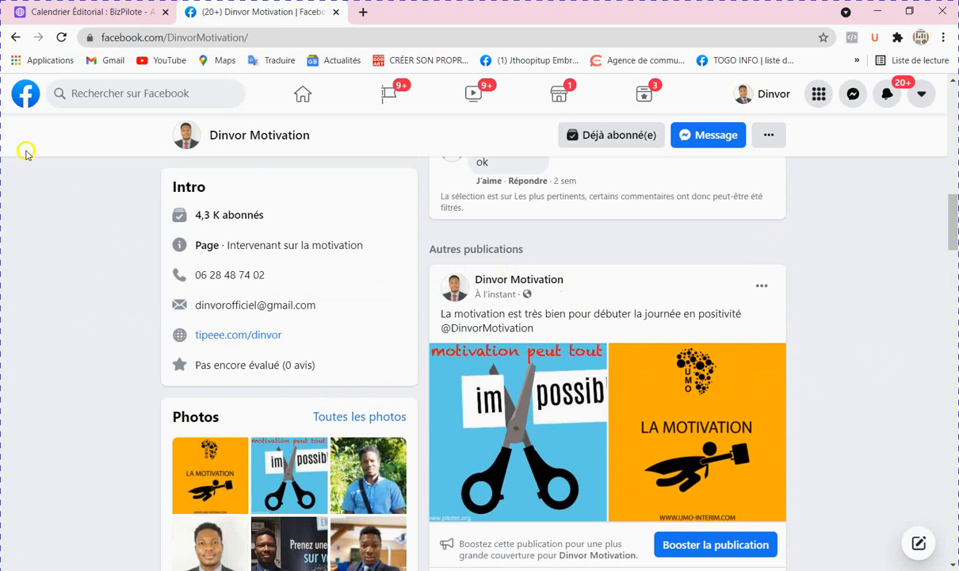
Switch back to Airtable, turn on the Publication automation and return to the automations list
left_click(77, 16)
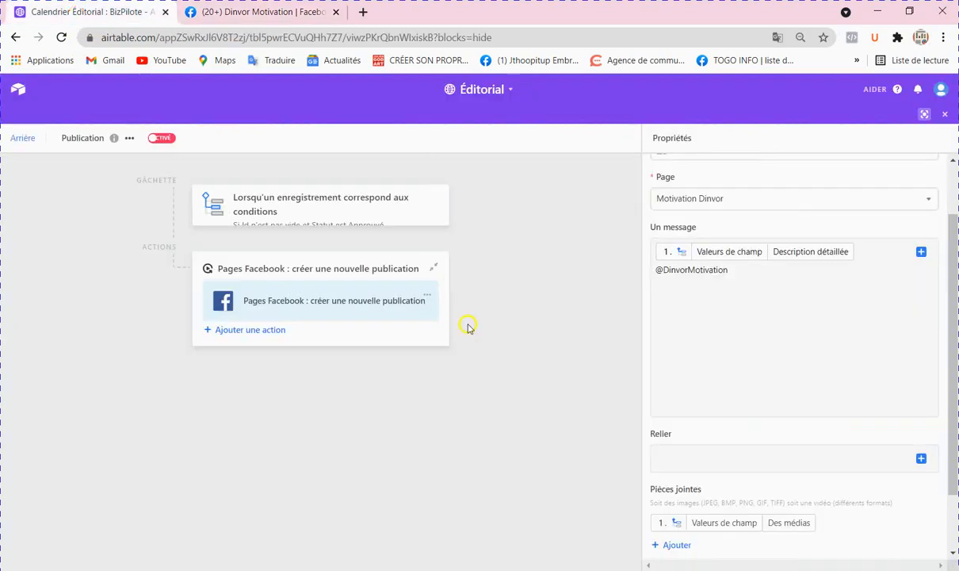
left_click(168, 139)
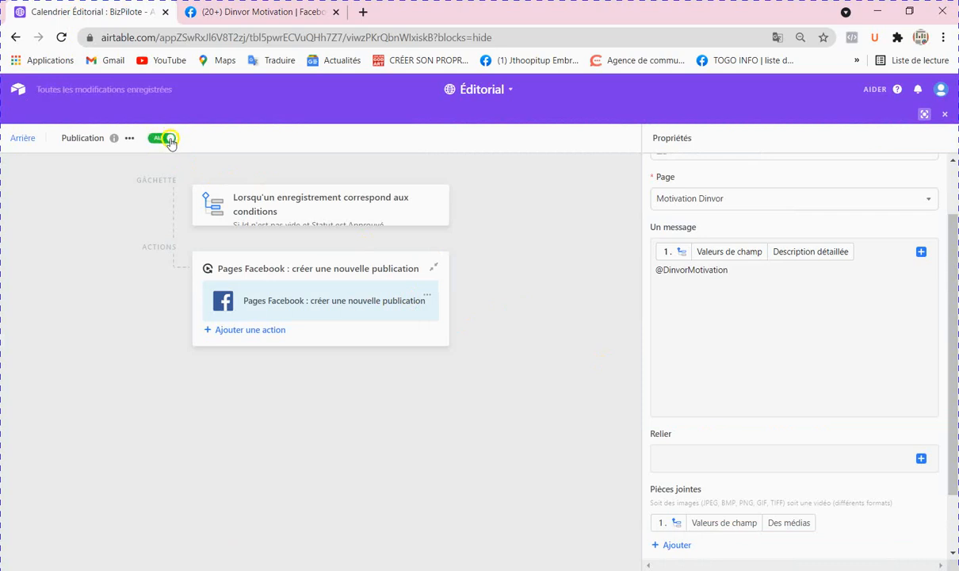
left_click(26, 141)
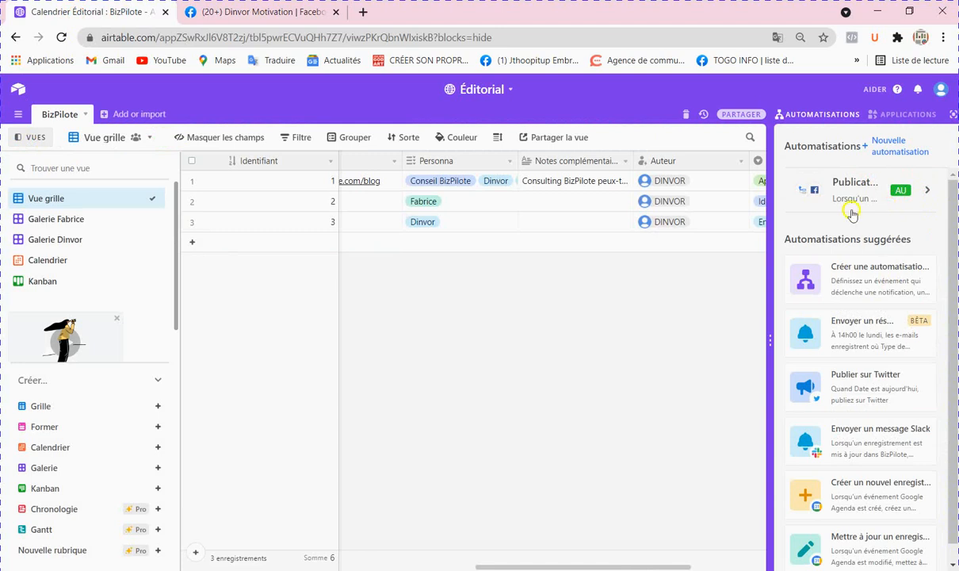
left_click(900, 345)
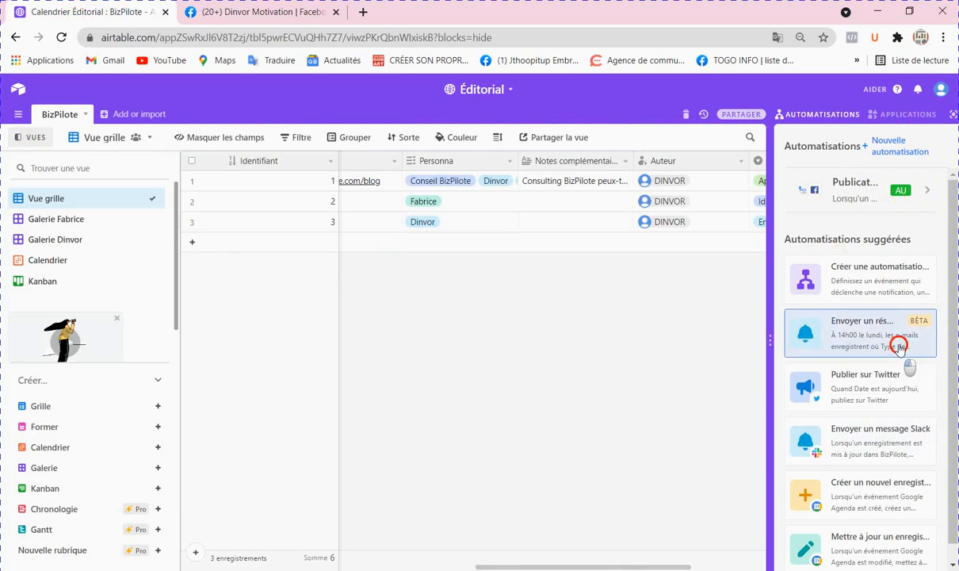
Close the automations sidebar so that the BizPilote grid takes up the full width
left_click(767, 341)
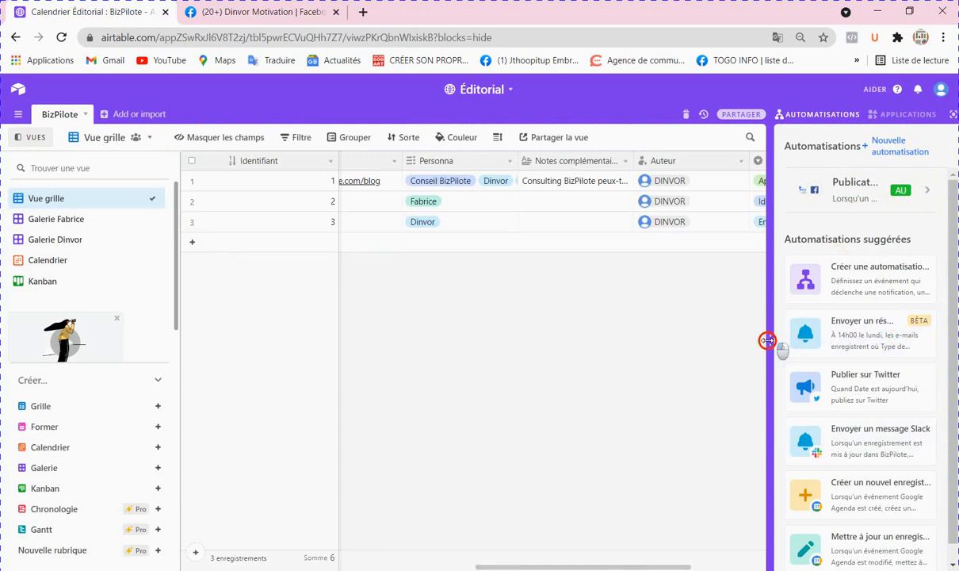
left_click_drag(768, 340, 930, 332)
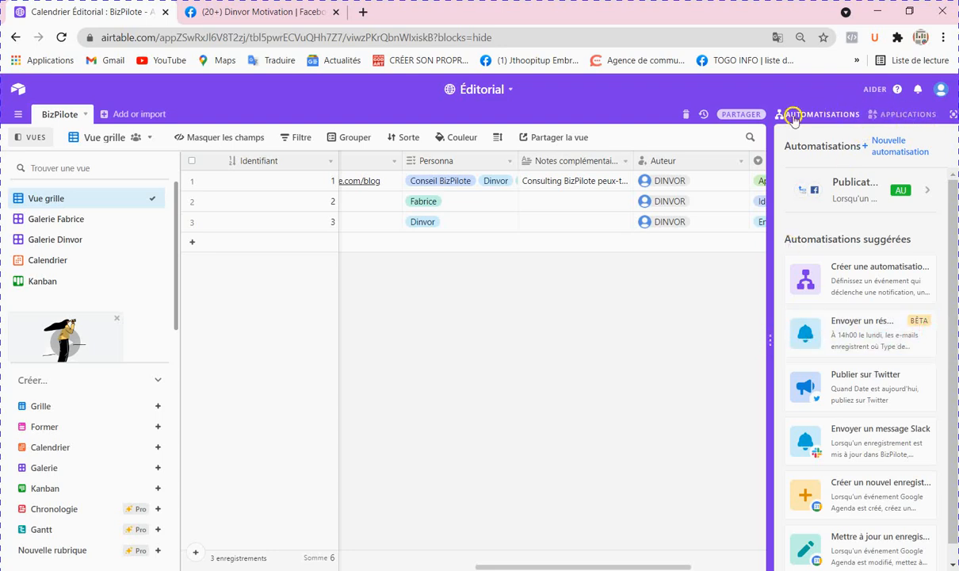
left_click_drag(772, 340, 957, 389)
left_click(610, 370)
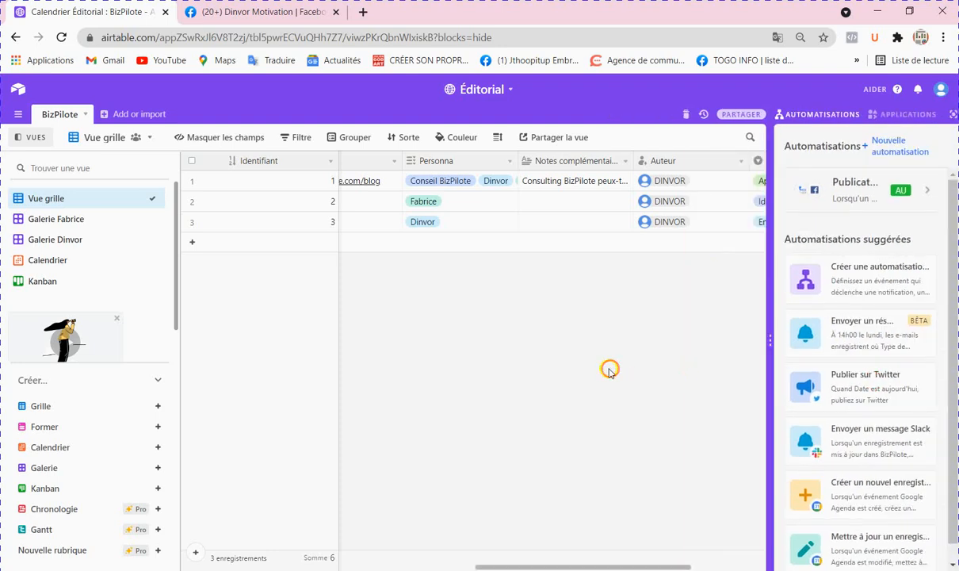
left_click(473, 417)
left_click(787, 115)
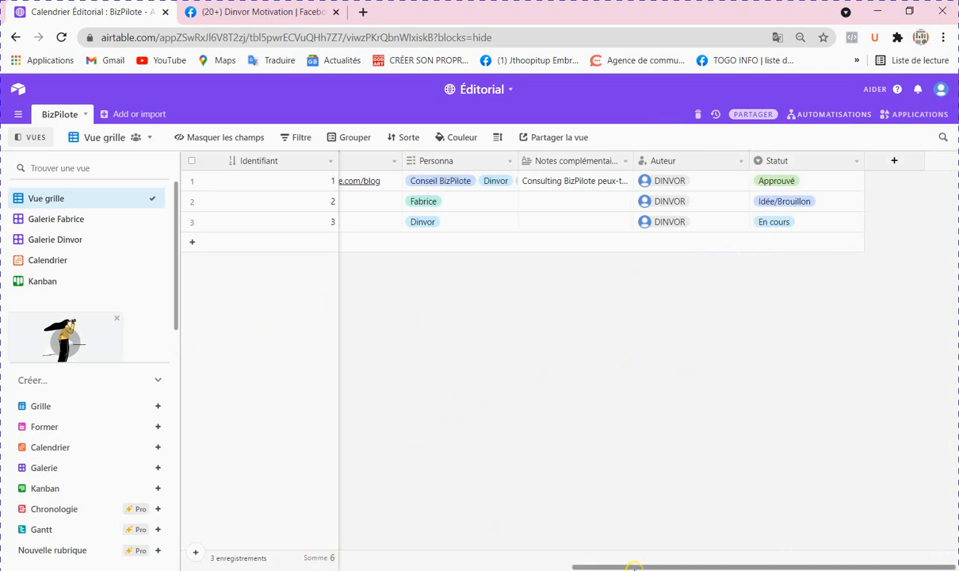
Add a fourth record to the BizPilote grid and set its Réseaux Sociaux to Facebook
scroll(632, 559, "left", 5)
scroll(570, 357, "left", 8)
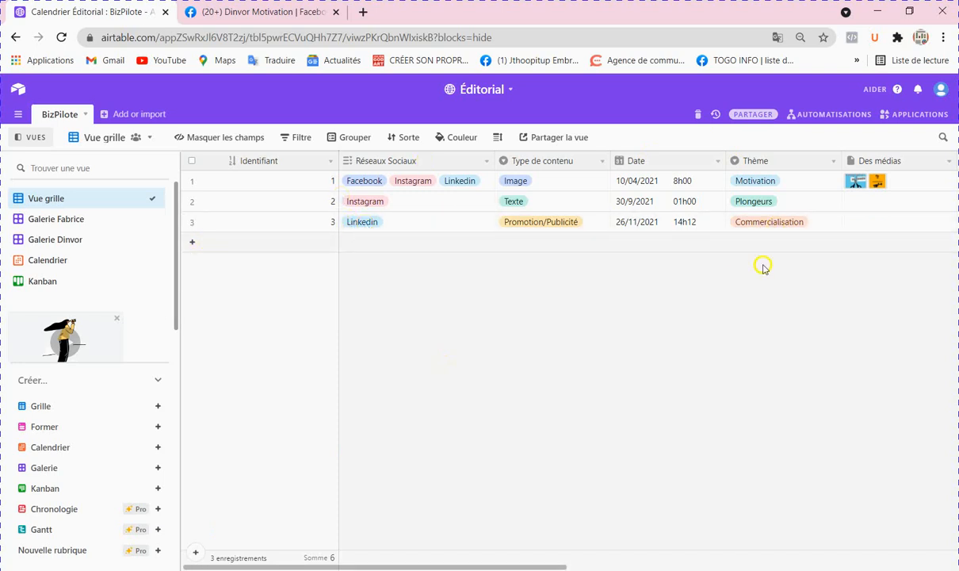
left_click(193, 243)
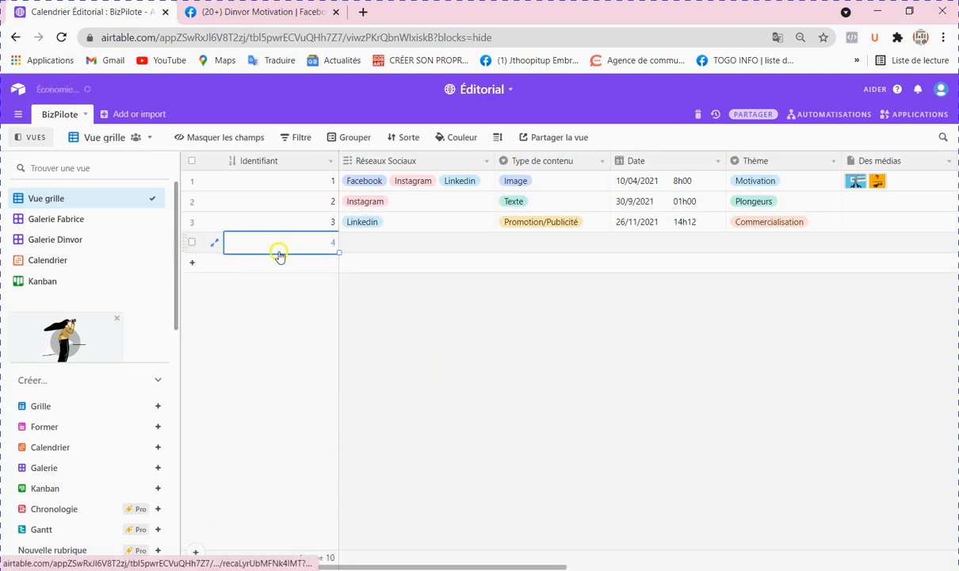
left_click(389, 249)
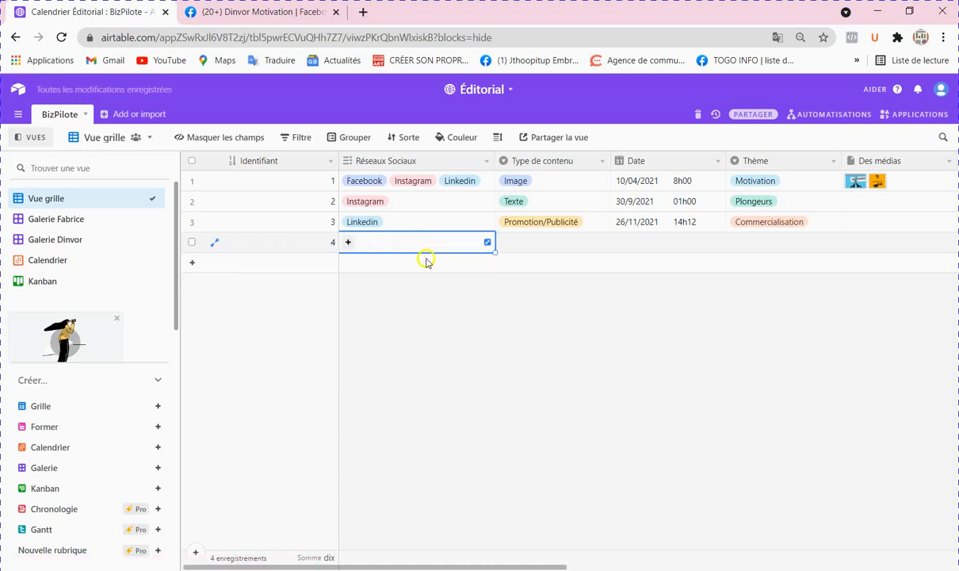
left_click(349, 243)
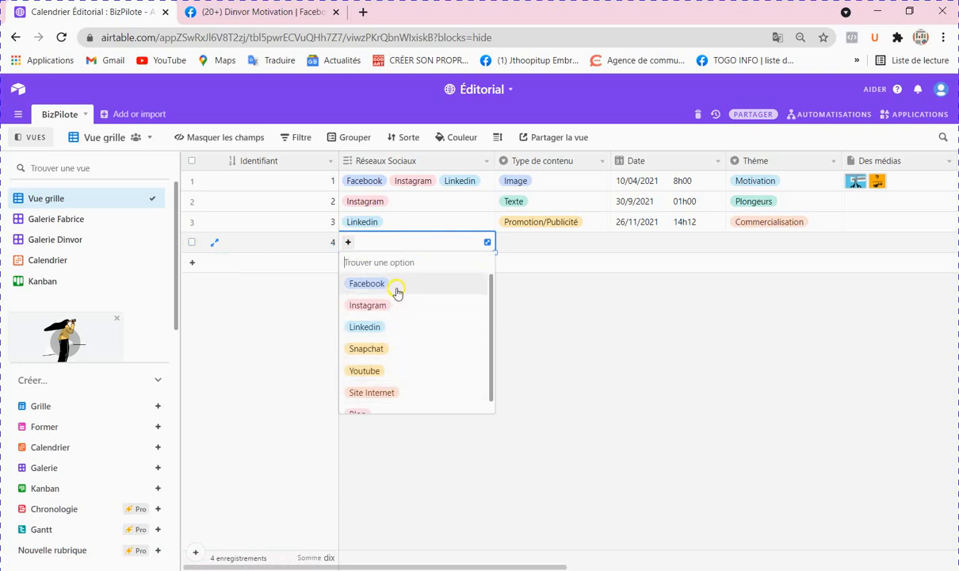
scroll(398, 295, "down", 1)
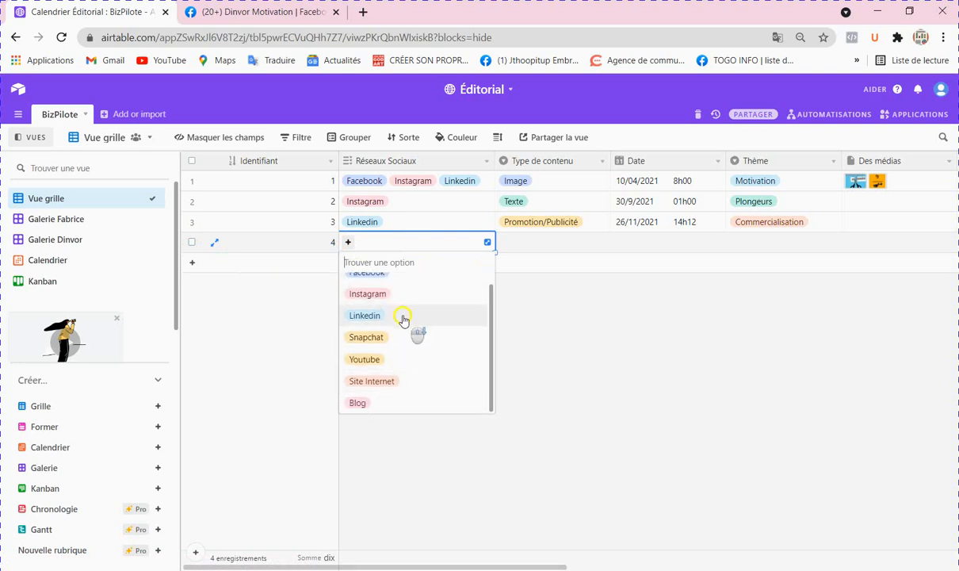
scroll(403, 323, "up", 1)
left_click(371, 282)
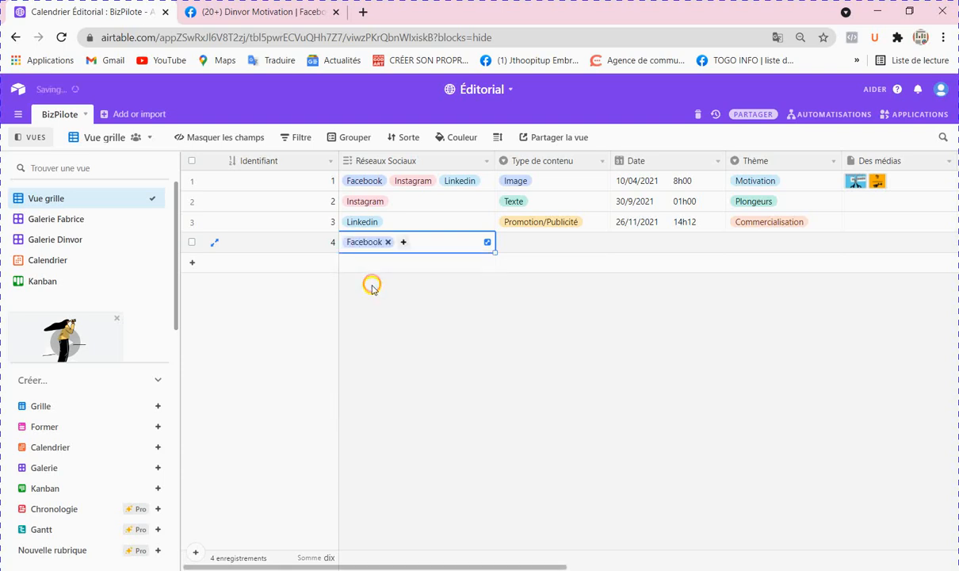
Set the fourth record's Type de contenu to Image
left_click(538, 247)
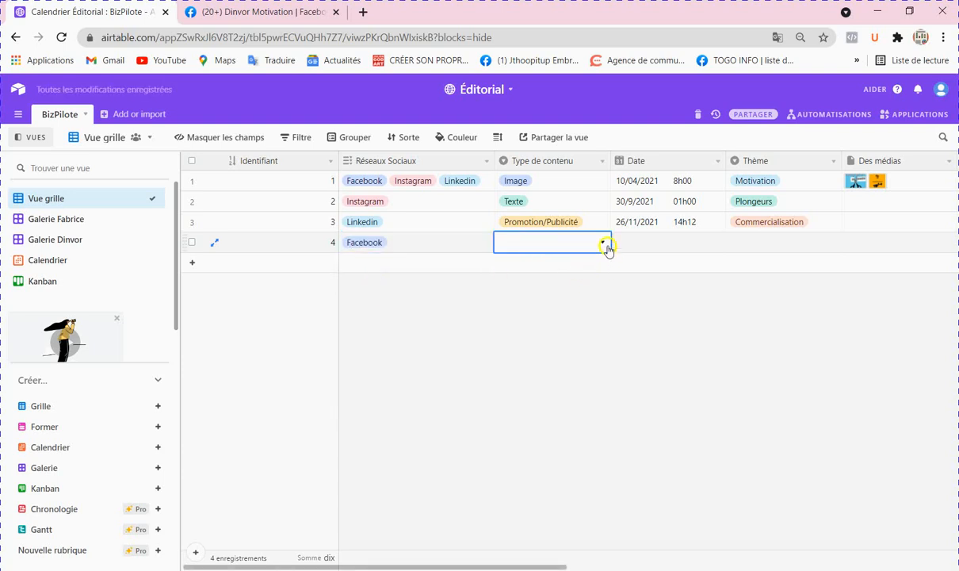
left_click(604, 245)
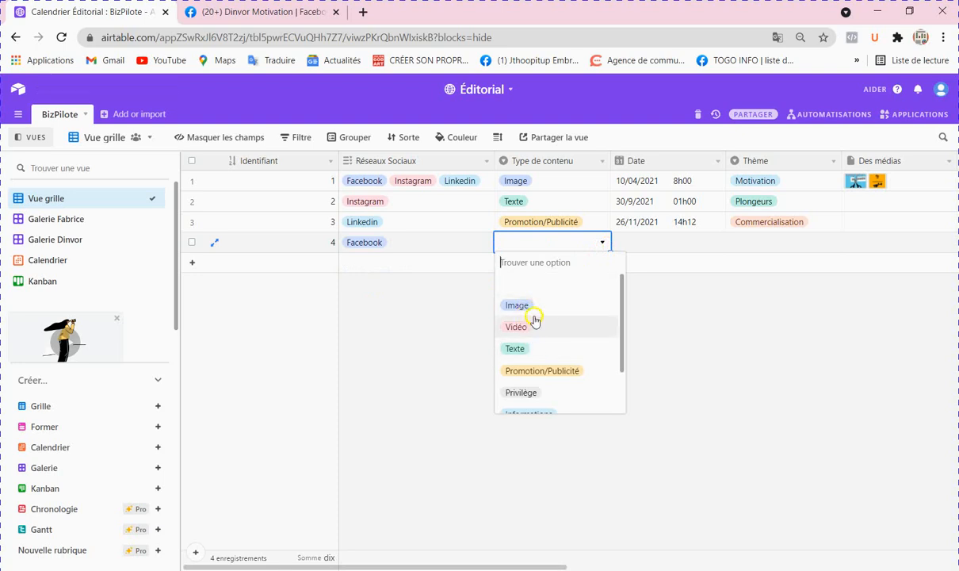
left_click(519, 306)
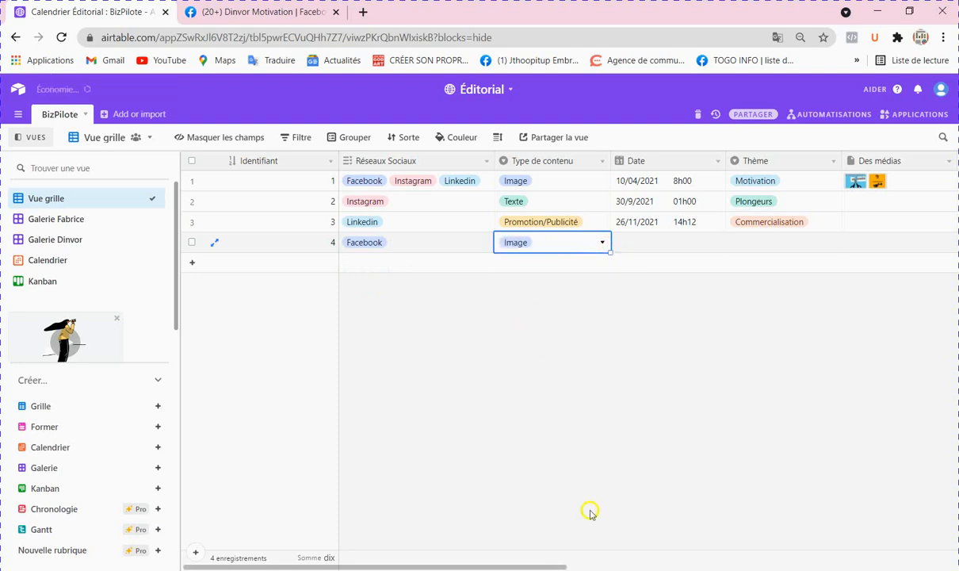
Set the fourth record's Date to 30/9/2021 at 15:00
scroll(602, 565, "right", 3)
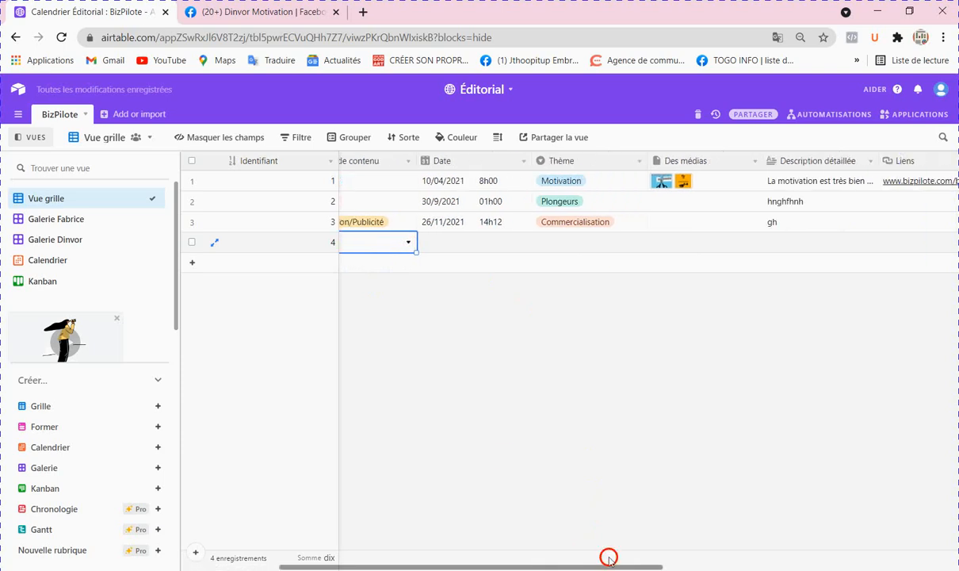
left_click_drag(609, 559, 601, 558)
left_click(468, 244)
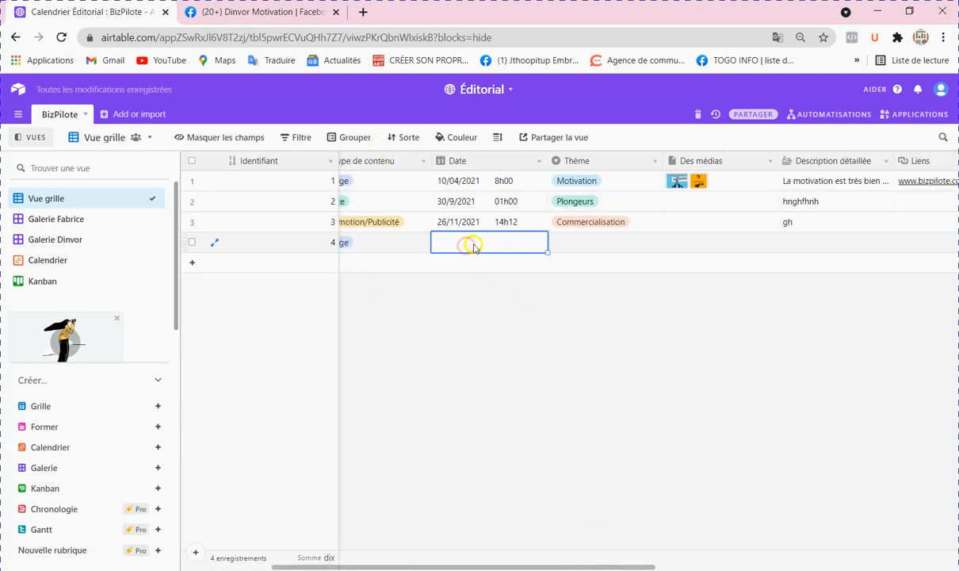
left_click(475, 246)
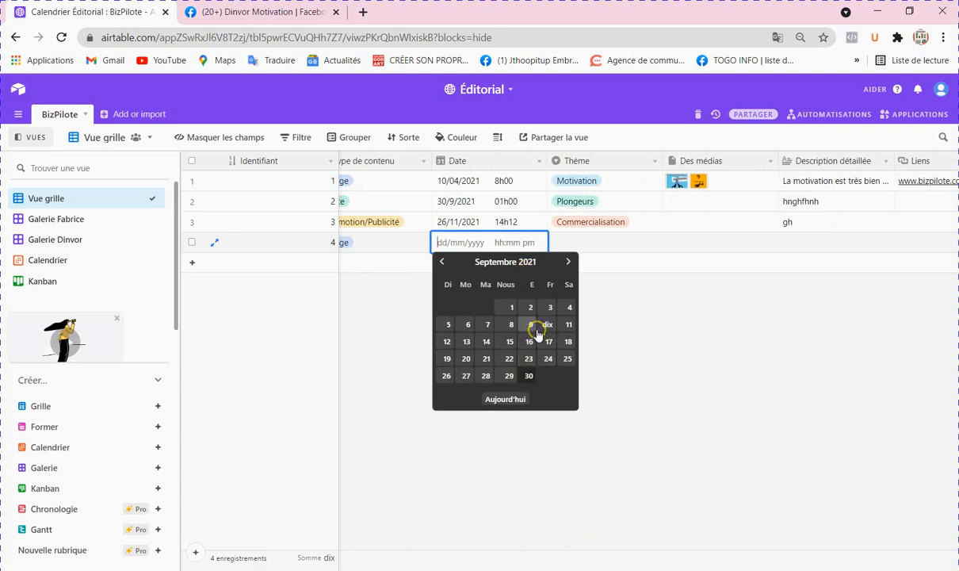
left_click(529, 375)
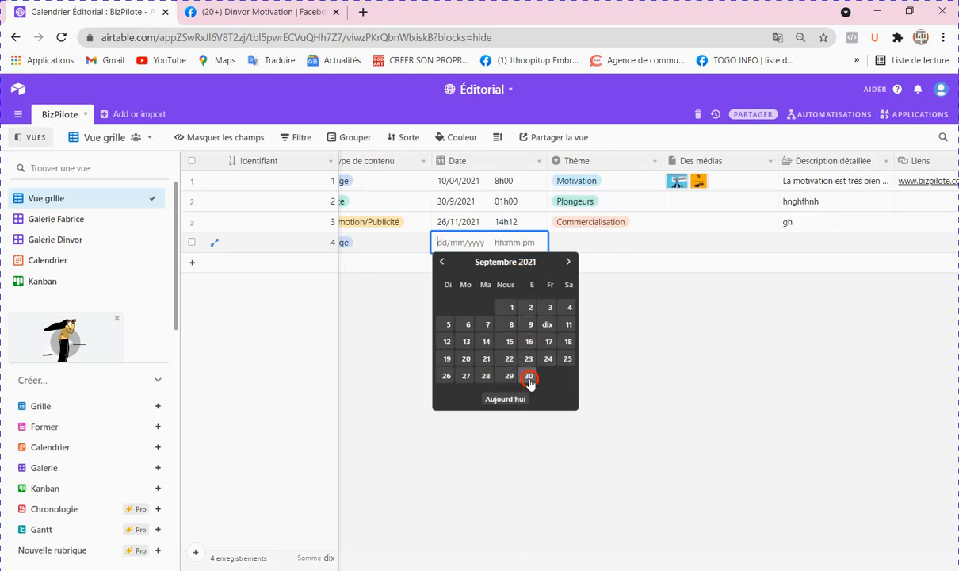
left_click(503, 244)
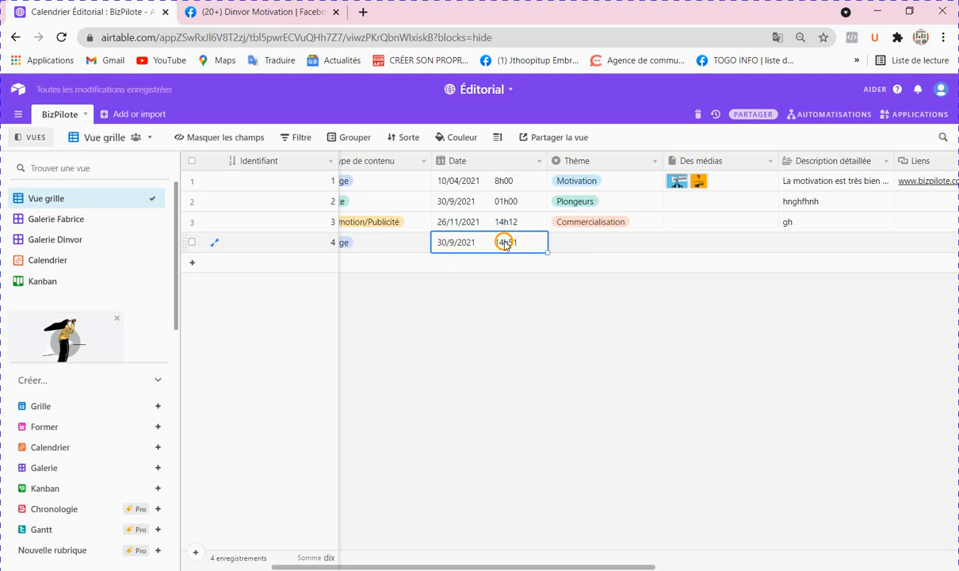
left_click(508, 242)
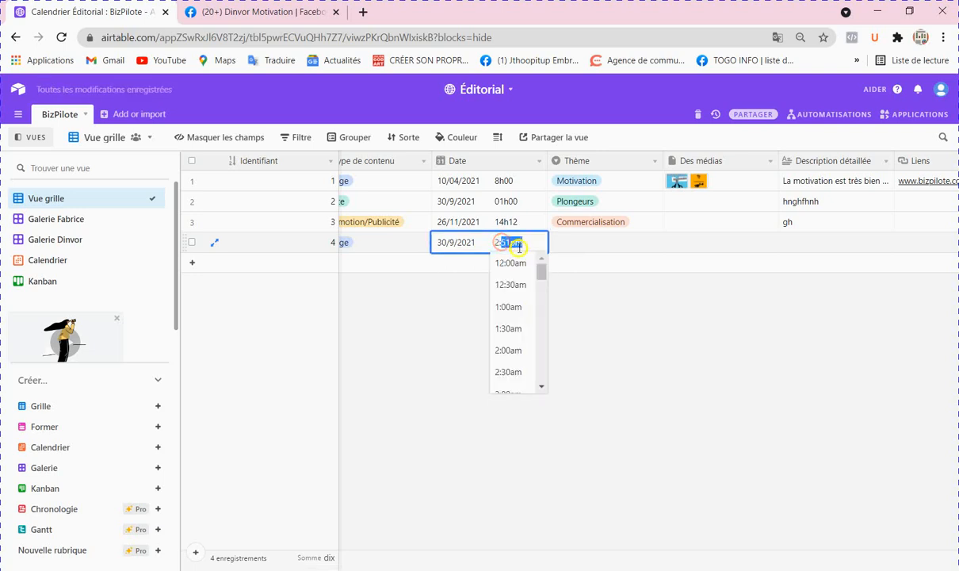
scroll(501, 326, "down", 5)
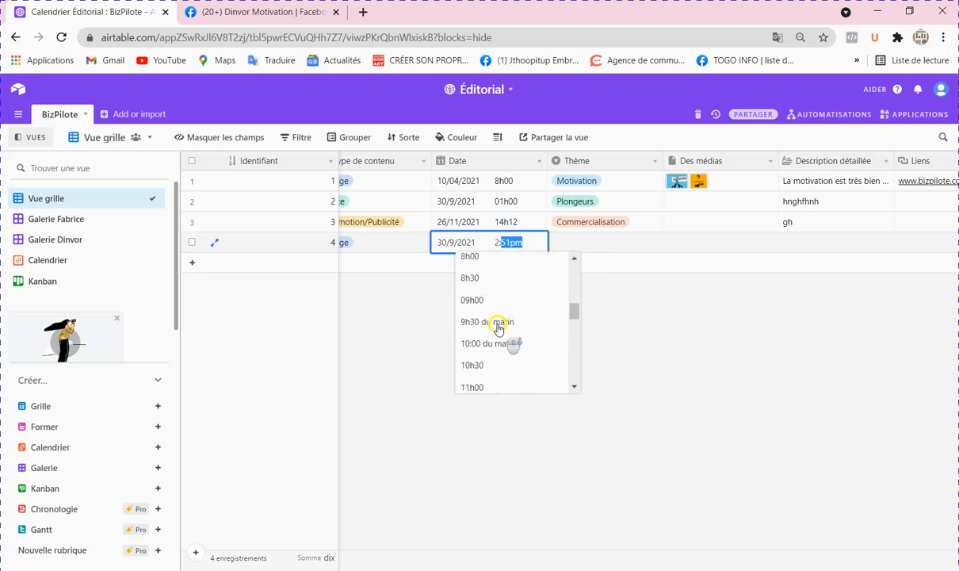
scroll(497, 327, "down", 5)
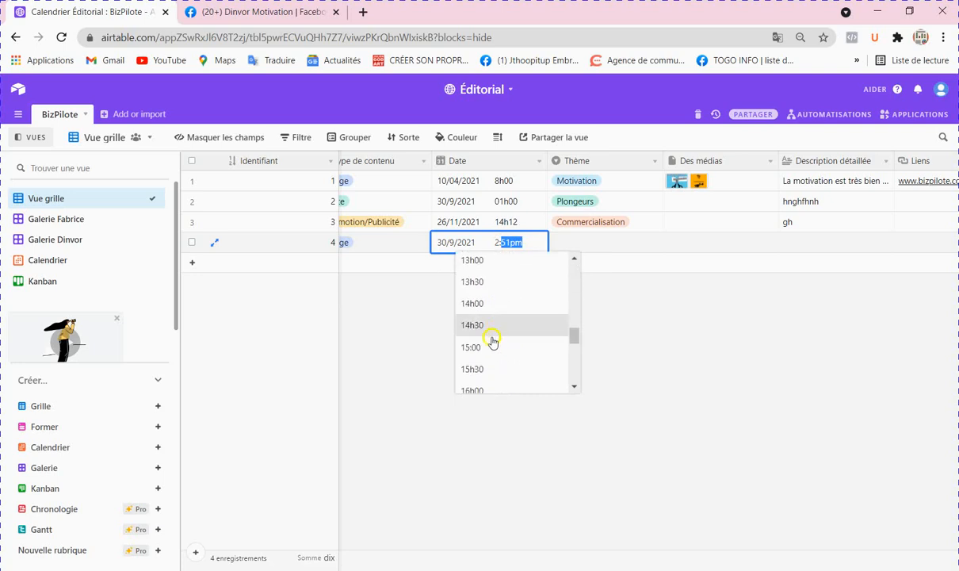
left_click(479, 346)
Set the fourth record's Thème to Motivation and select its Des médias cell
left_click(597, 248)
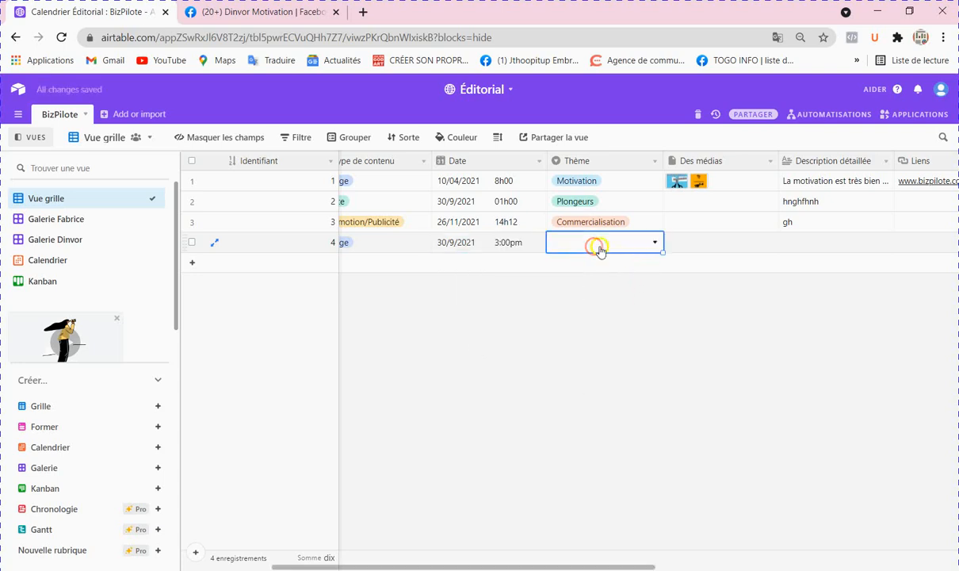
left_click(651, 245)
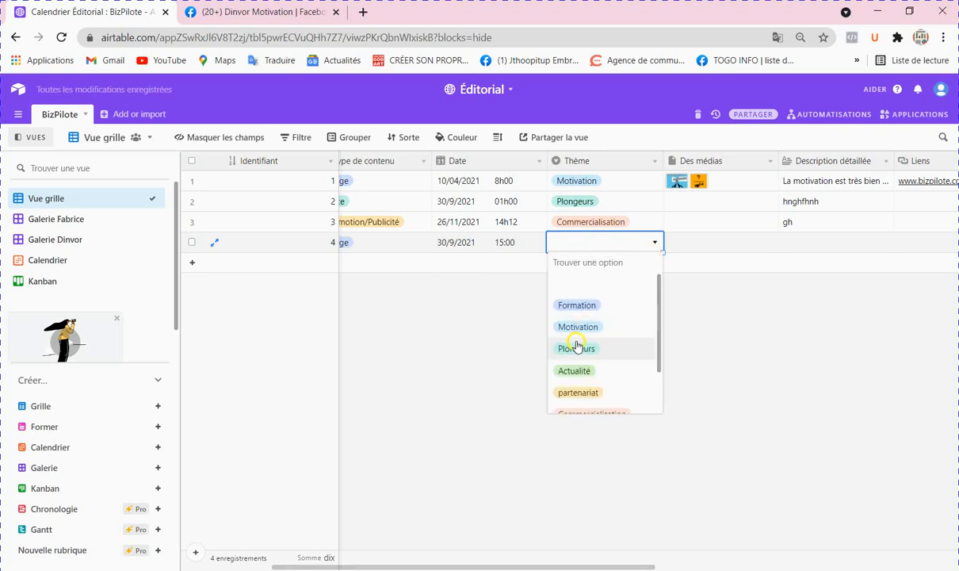
left_click(591, 327)
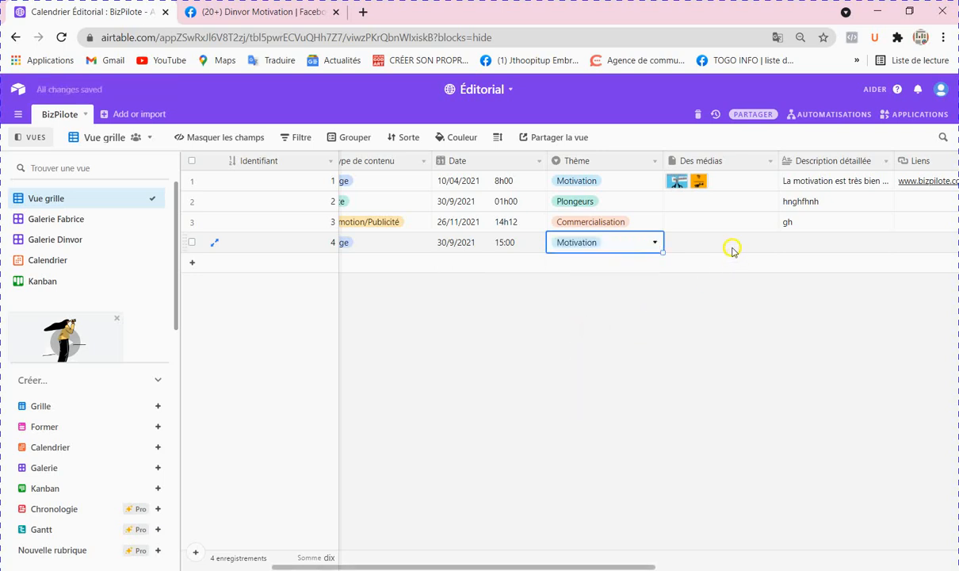
left_click(732, 248)
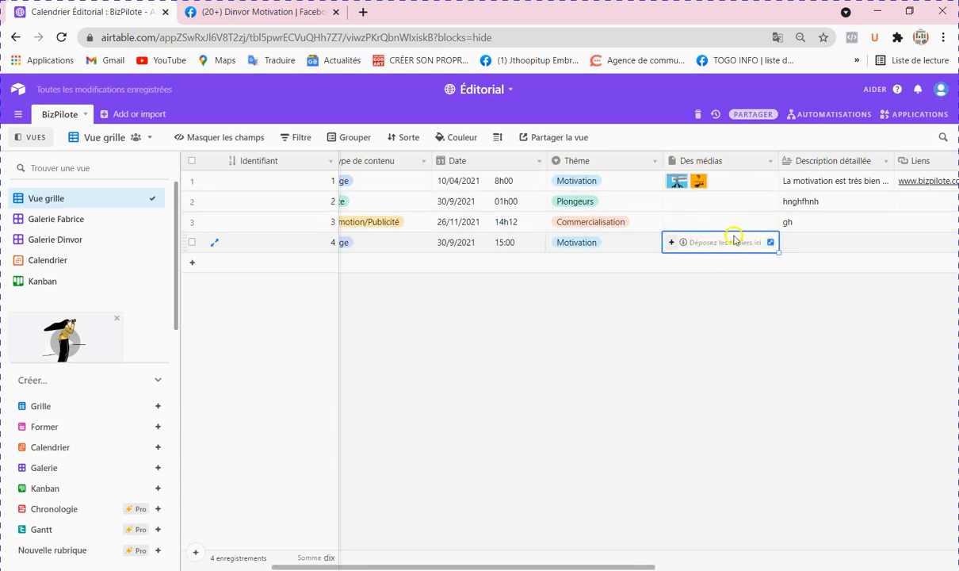
Search Google for "Motivation" in a new browser tab and show the image results
left_click(362, 13)
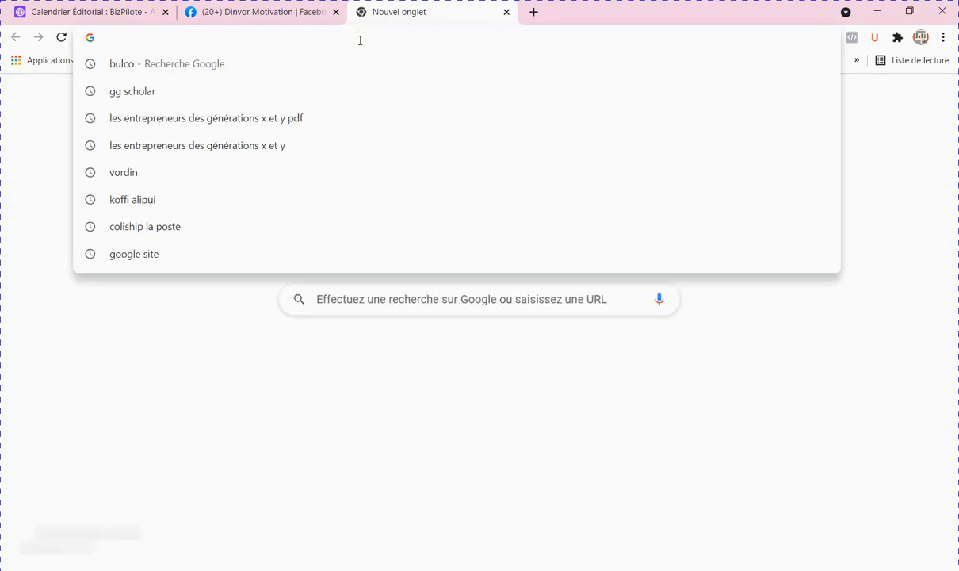
type("Im")
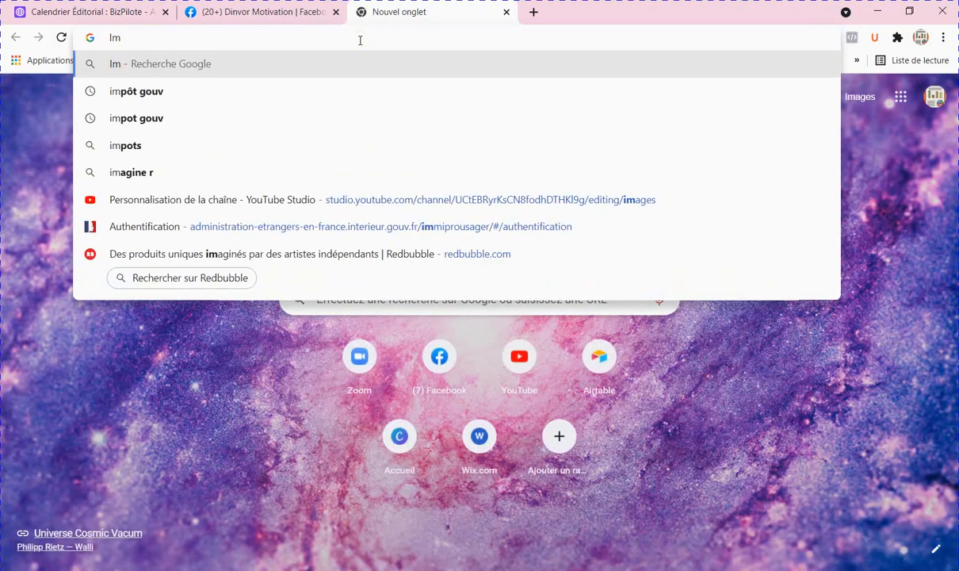
key("Escape")
type("Motivation")
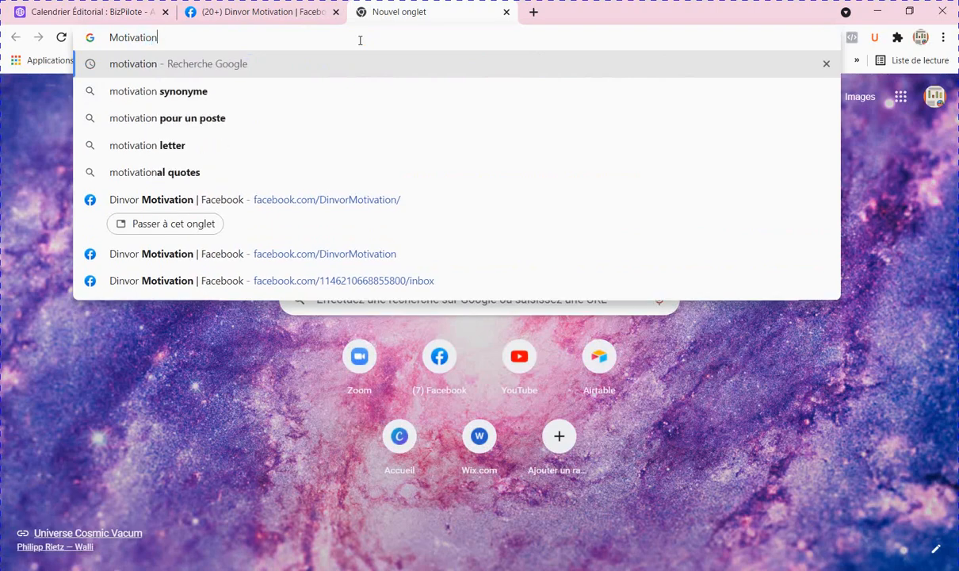
key("Return")
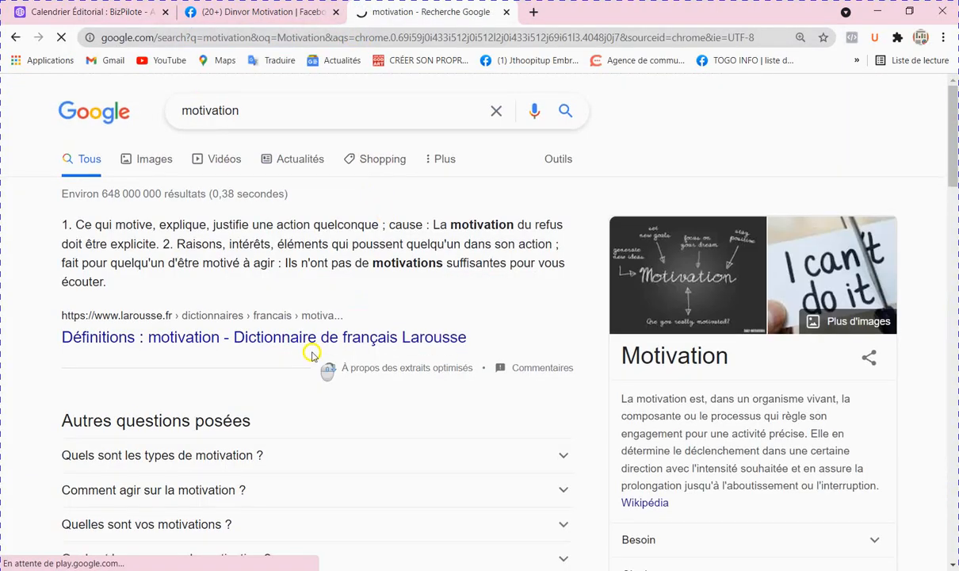
scroll(311, 345, "down", 2)
scroll(309, 343, "up", 2)
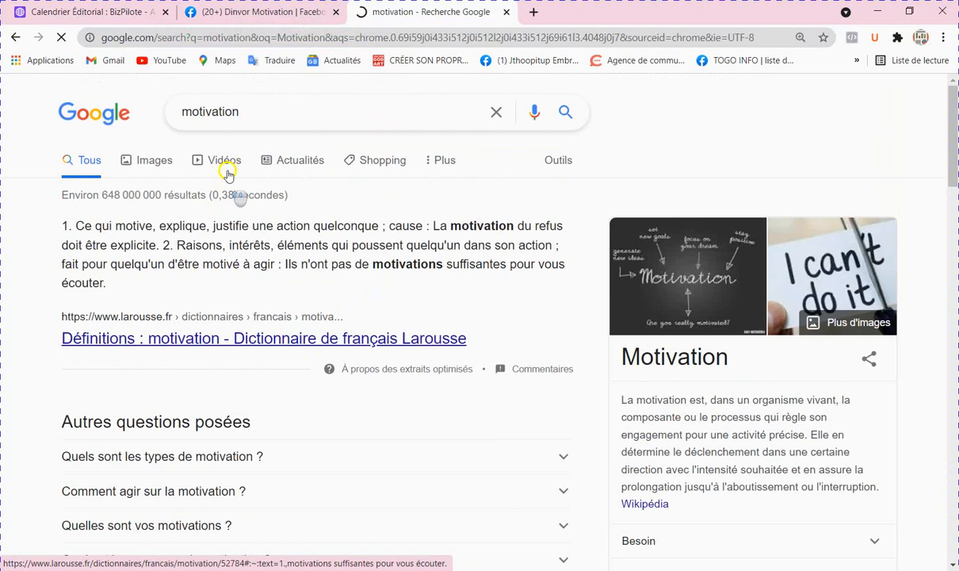
left_click(162, 162)
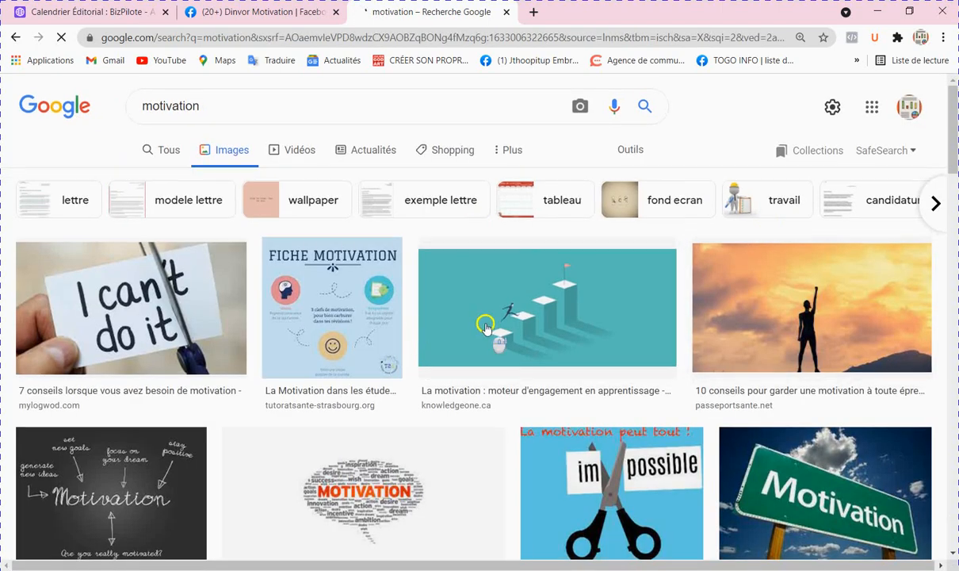
Browse the motivation images and open the preview of the penser-et-agir.fr picture of a hand drawing a rising curve
scroll(488, 323, "down", 1)
scroll(490, 323, "down", 1)
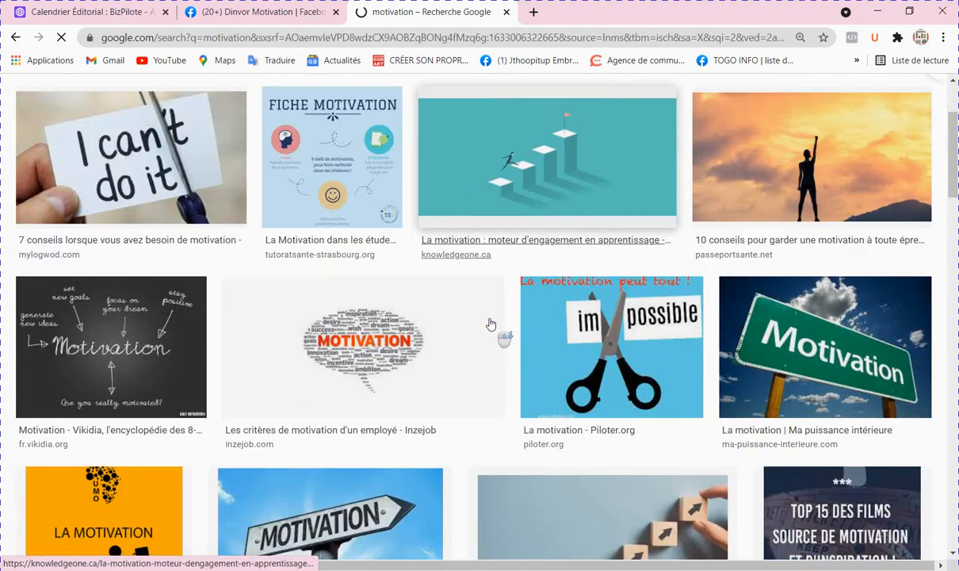
scroll(491, 324, "down", 8)
scroll(362, 214, "down", 5)
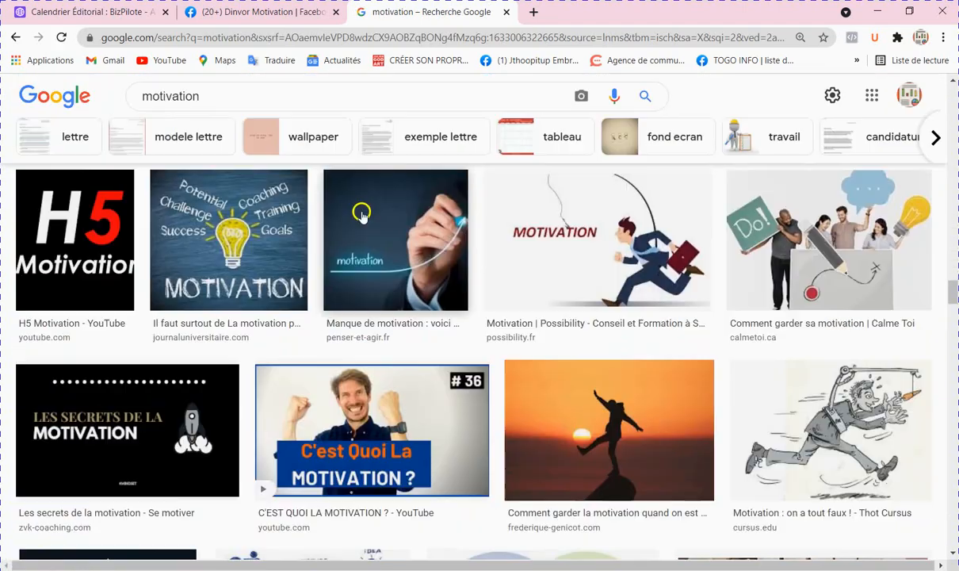
left_click(388, 216)
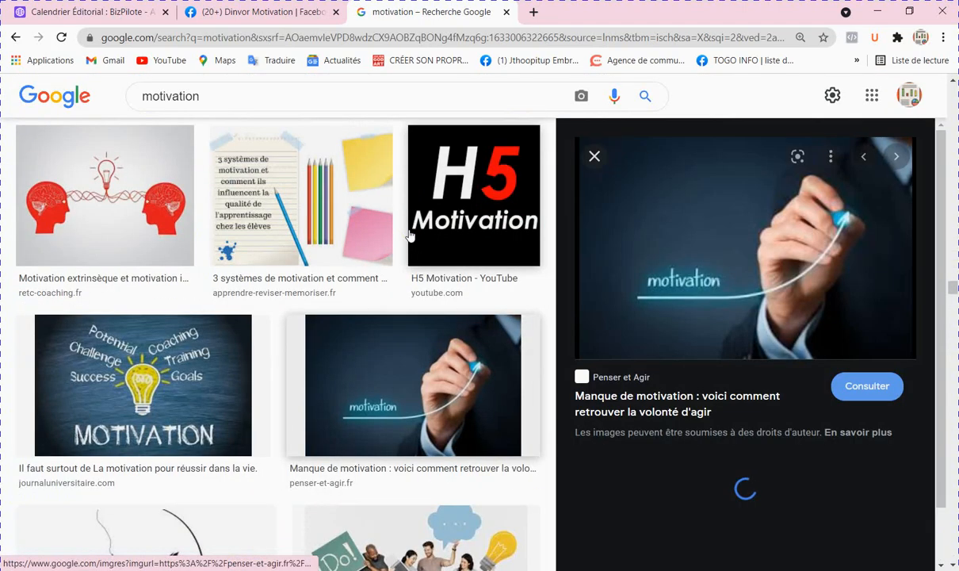
scroll(802, 310, "down", 1)
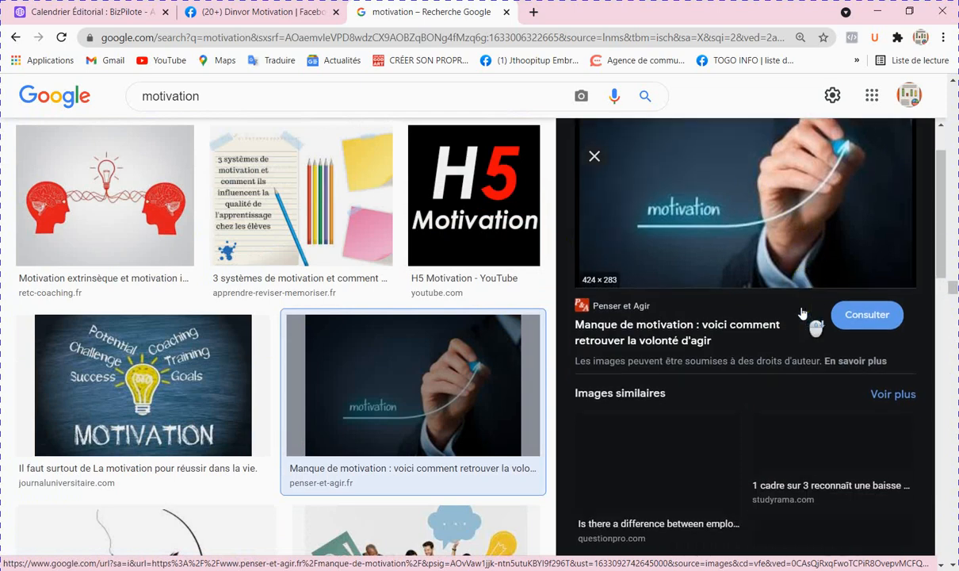
Copy the image address of the penser-et-agir.fr motivation picture and return to the Airtable base
right_click(715, 204)
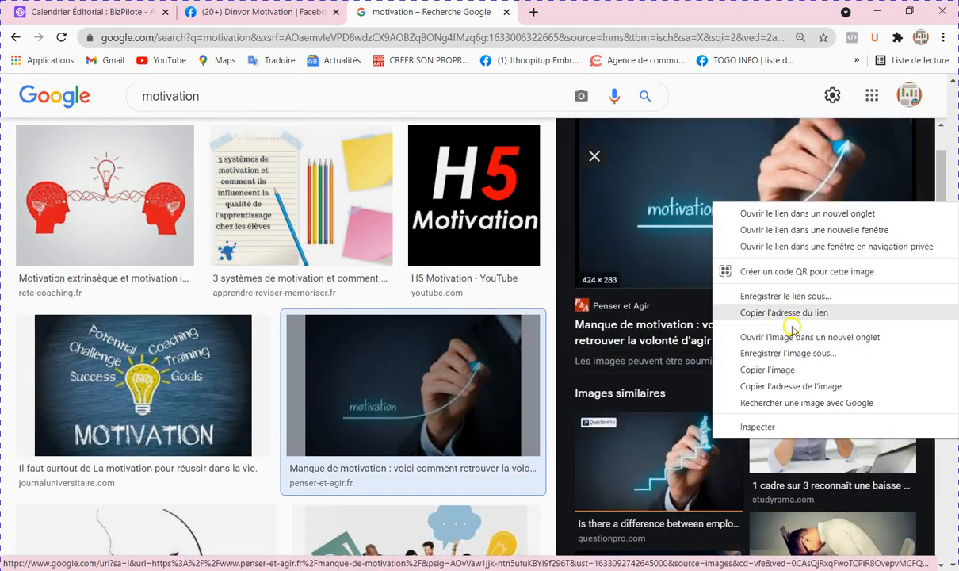
left_click(811, 388)
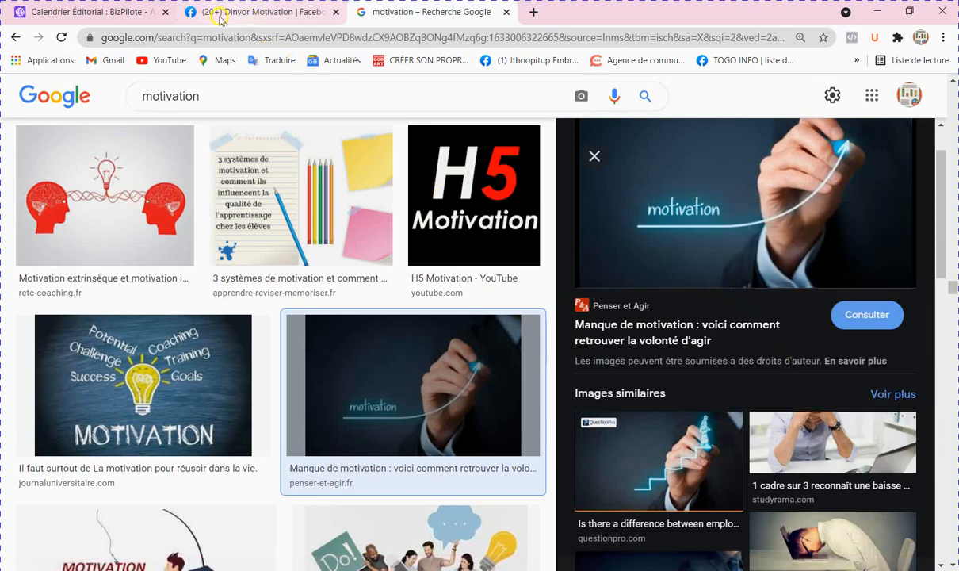
left_click(117, 16)
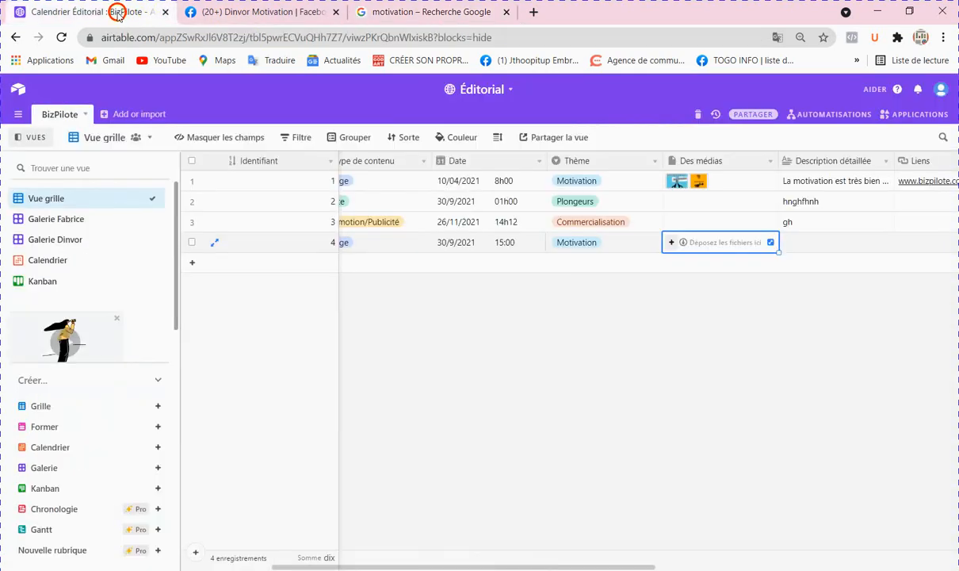
Start adding an attachment to the fourth record's Des médias cell, with this device as the file source
left_click(674, 242)
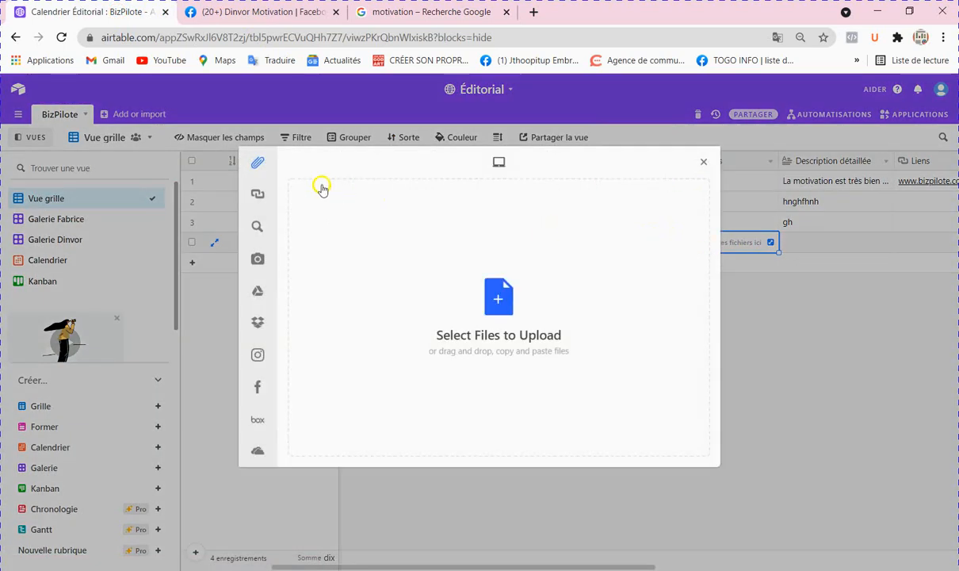
mouse_move(268, 225)
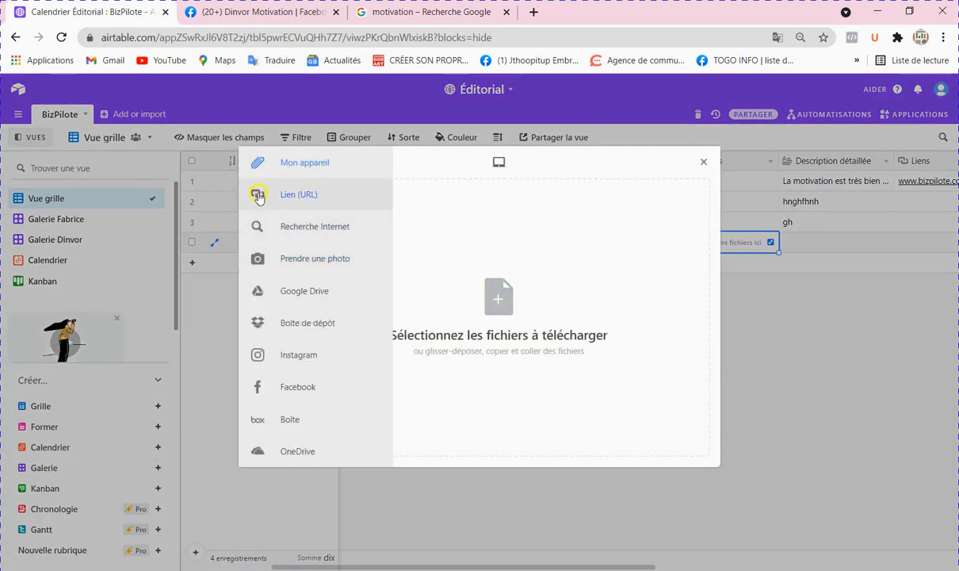
left_click(309, 166)
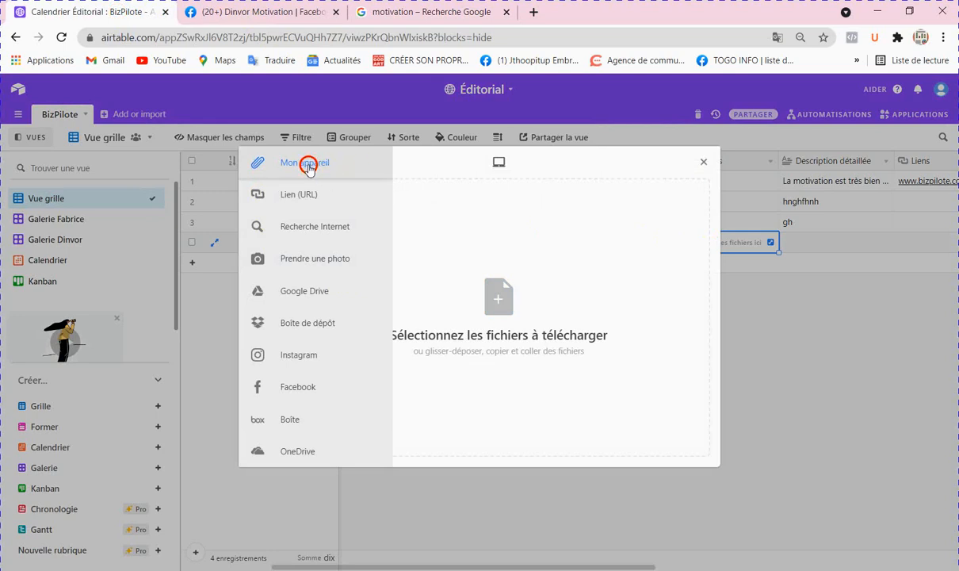
left_click(502, 299)
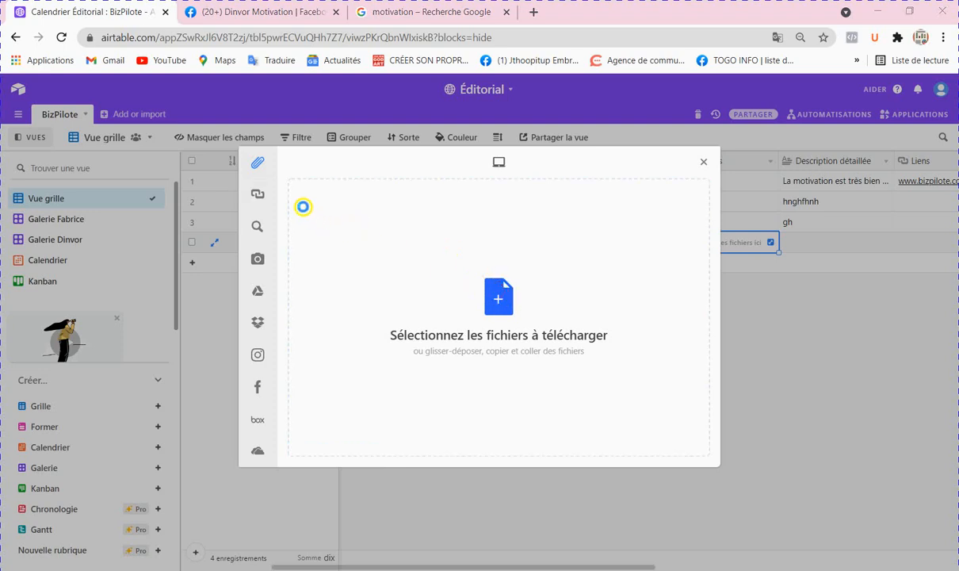
Find Rock Guitarist YouTube Thumbnail.png in the Téléchargements folder and upload it to the fourth record's Des médias cell
scroll(306, 224, "up", 2)
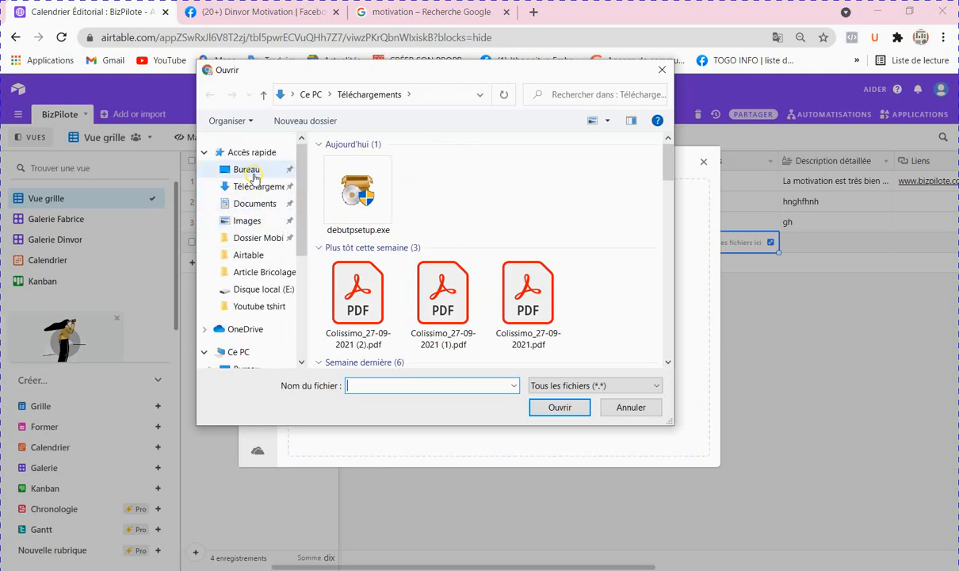
scroll(252, 190, "down", 2)
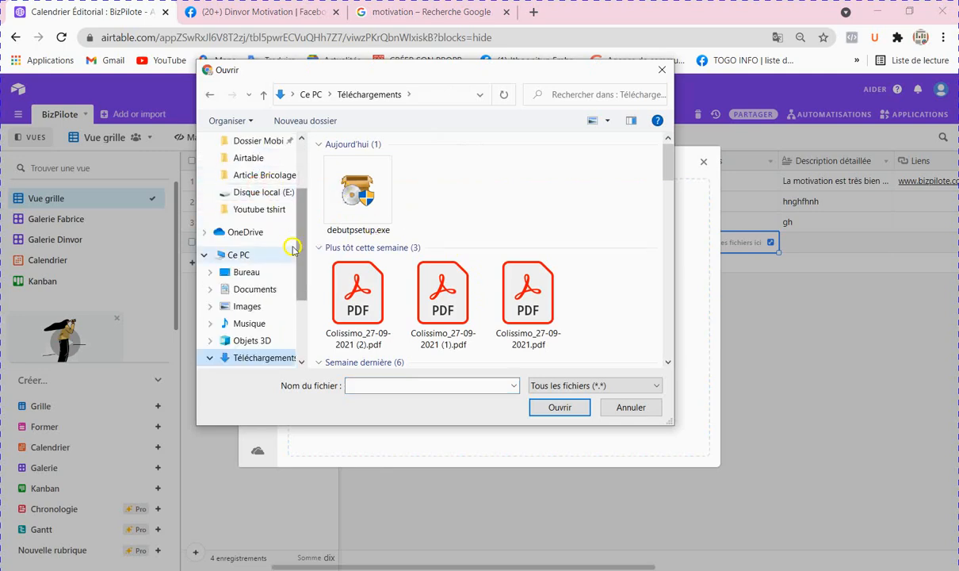
scroll(293, 250, "up", 2)
scroll(268, 184, "down", 2)
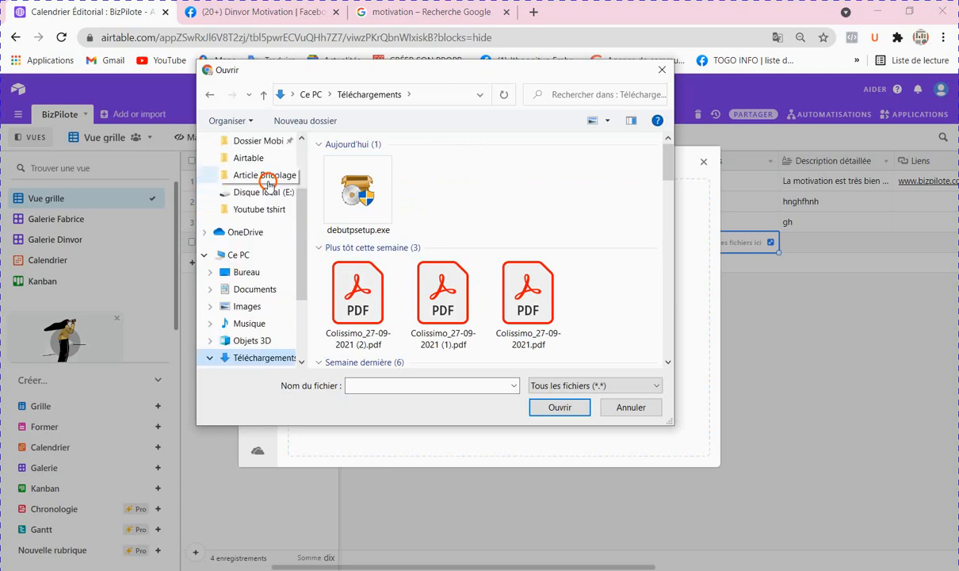
scroll(266, 186, "up", 2)
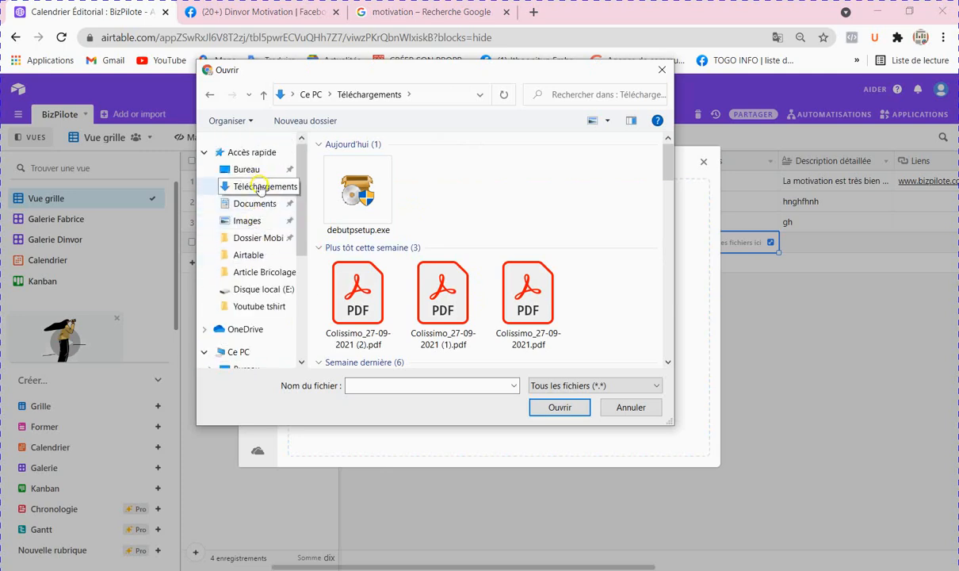
scroll(262, 188, "down", 2)
left_click(277, 361)
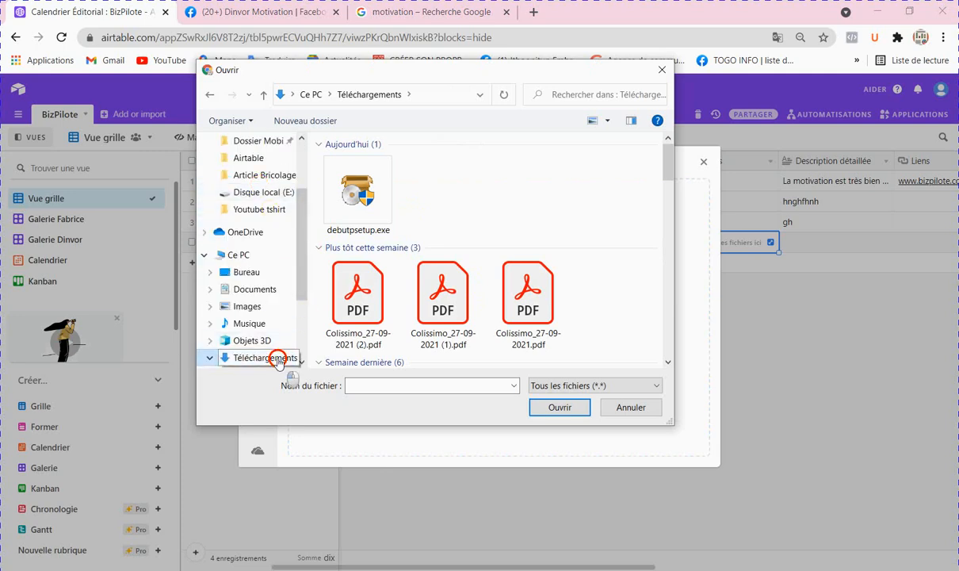
left_click(277, 356)
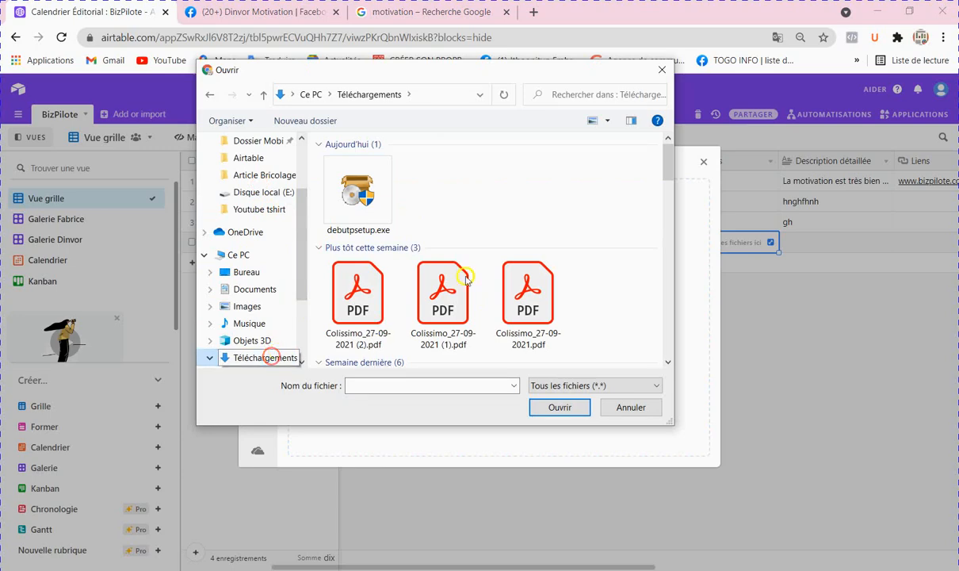
scroll(476, 258, "down", 5)
scroll(476, 258, "down", 15)
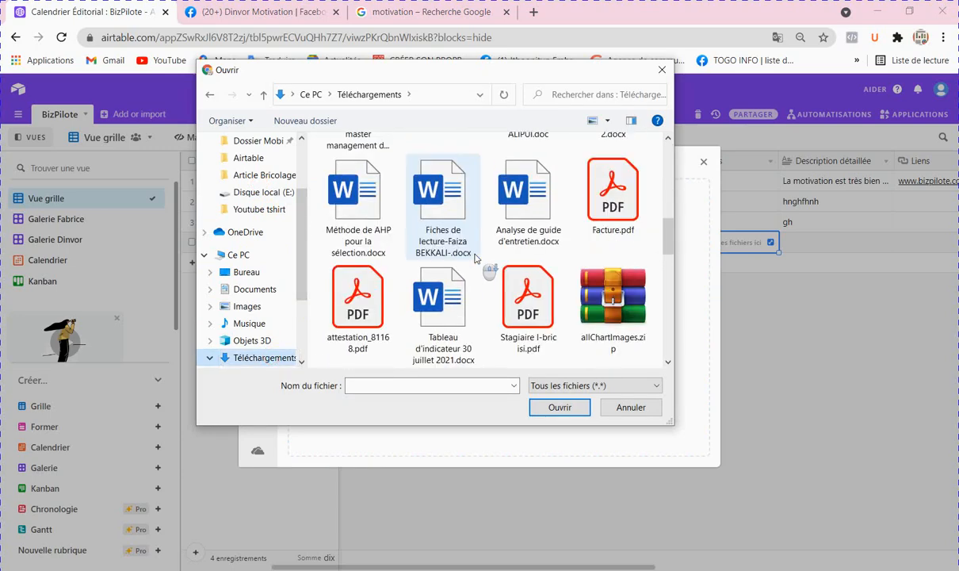
scroll(476, 258, "down", 15)
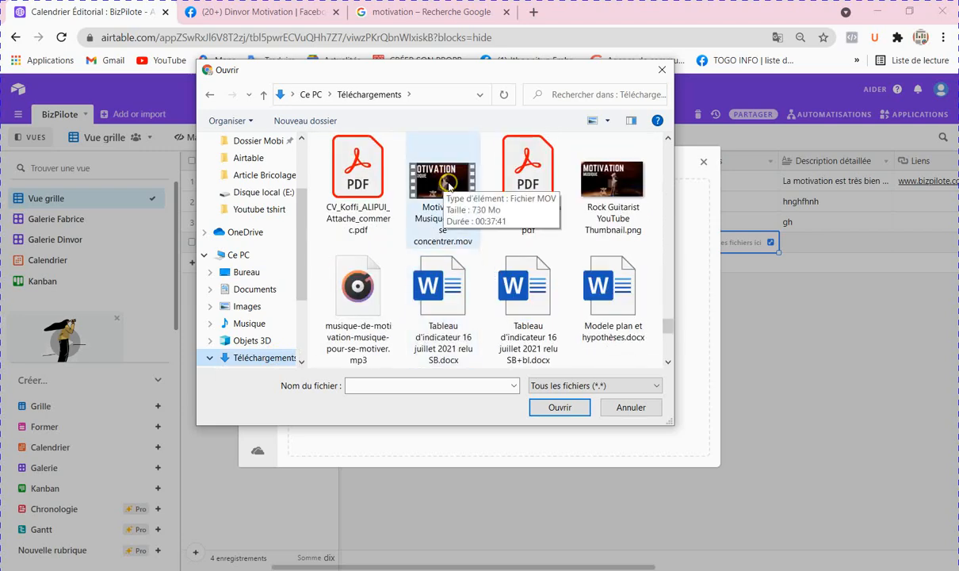
left_click(616, 212)
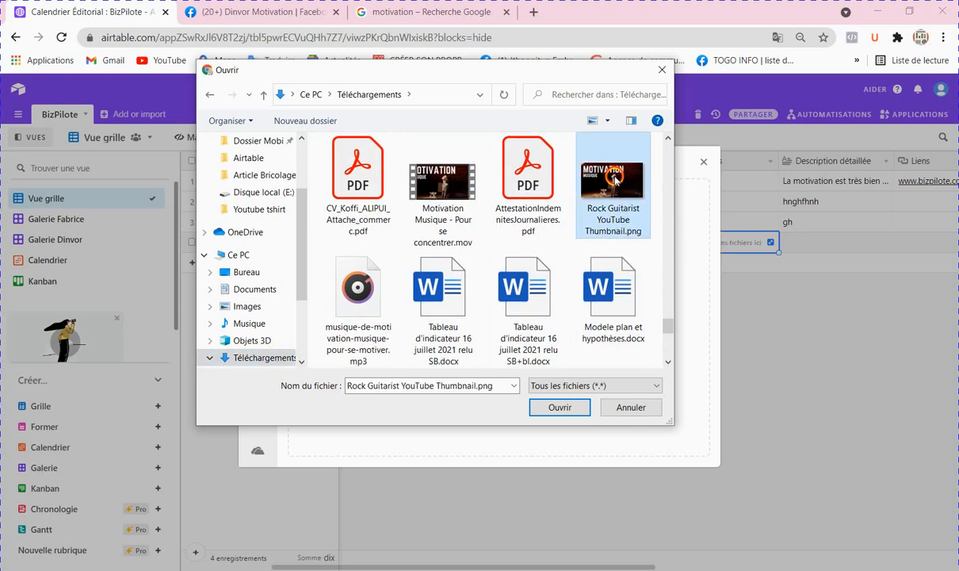
left_click(559, 407)
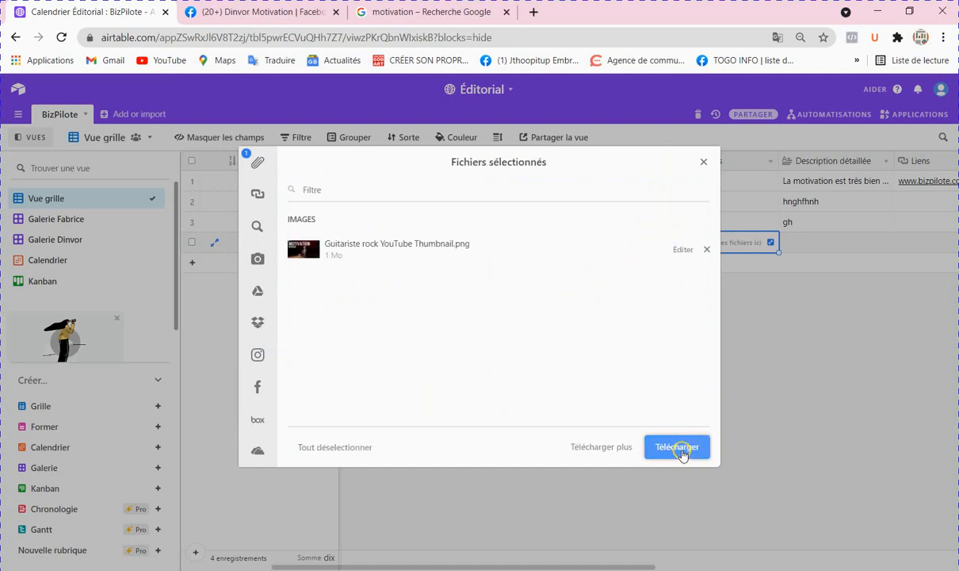
left_click(681, 452)
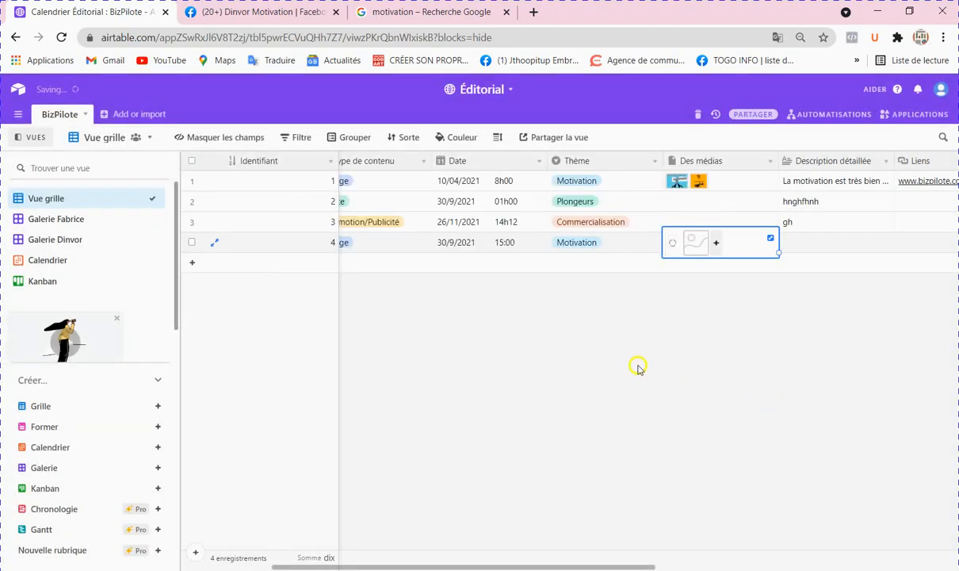
Load youtube.com in the browser tab showing the Google image results
left_click(437, 14)
left_click(432, 40)
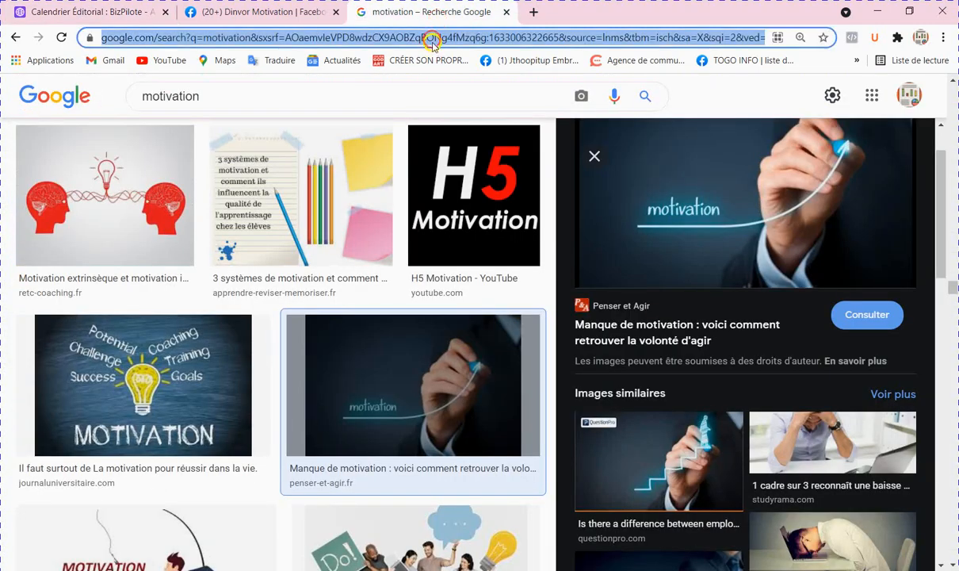
type("y")
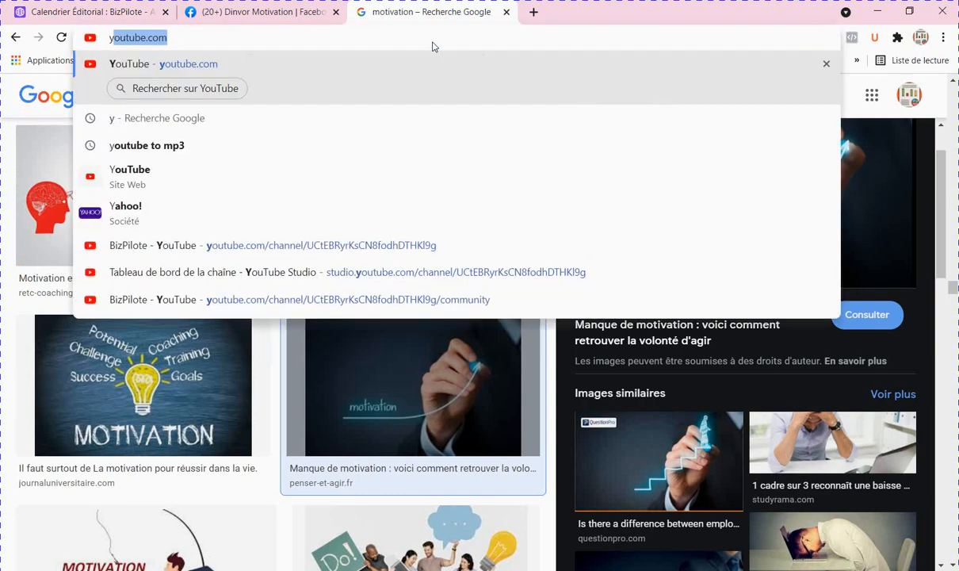
type("outube.com")
key("Return")
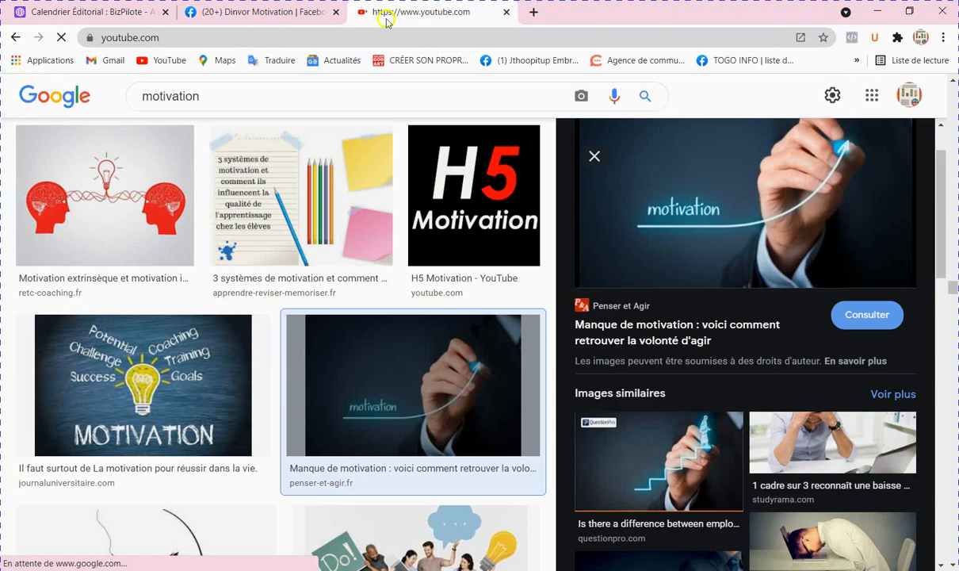
In Airtable, enter "Cette musique peux vous aider à vous concentrer sur vos différents projets au tâches." as the fourth record's Description détaillée
left_click(292, 11)
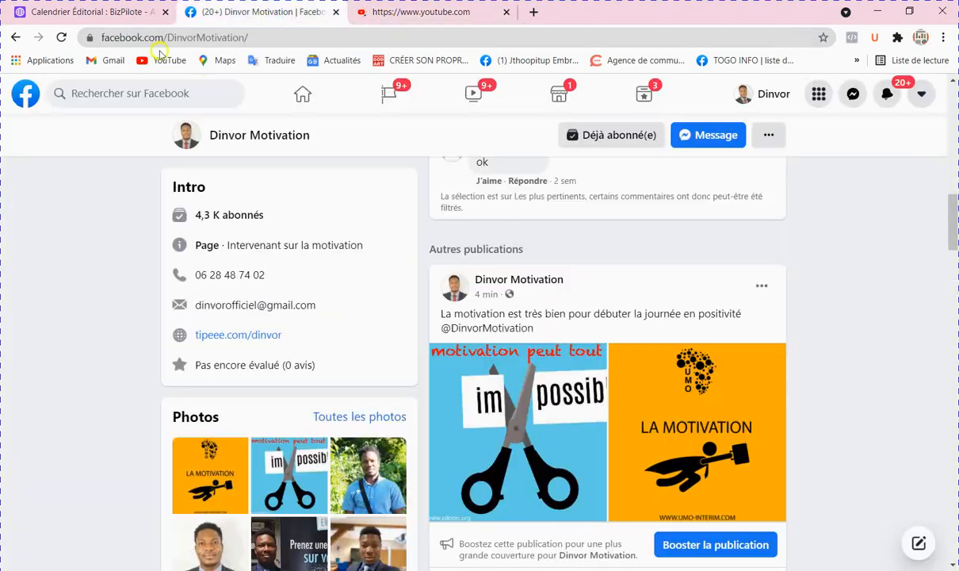
left_click(111, 12)
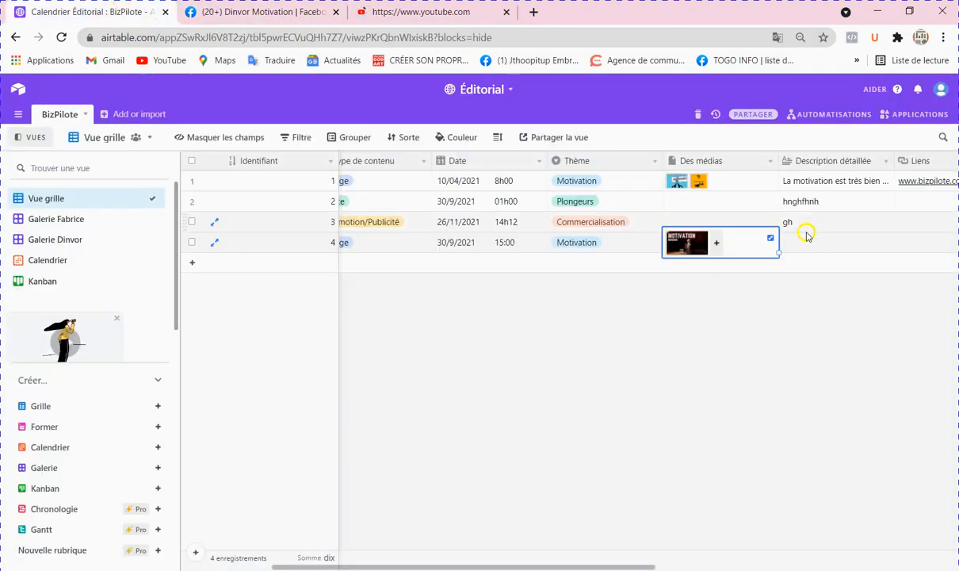
left_click_drag(649, 566, 716, 566)
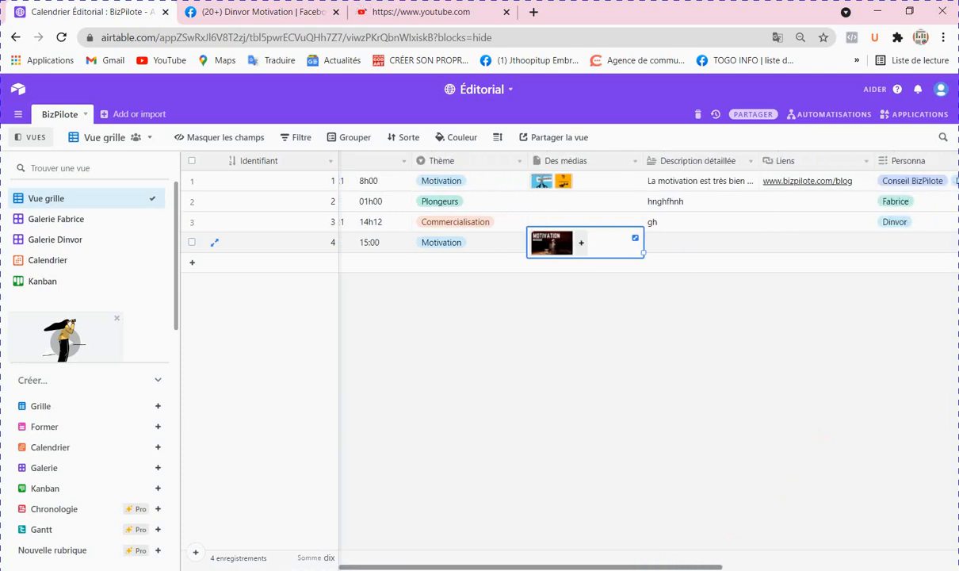
left_click(666, 245)
left_click(663, 244)
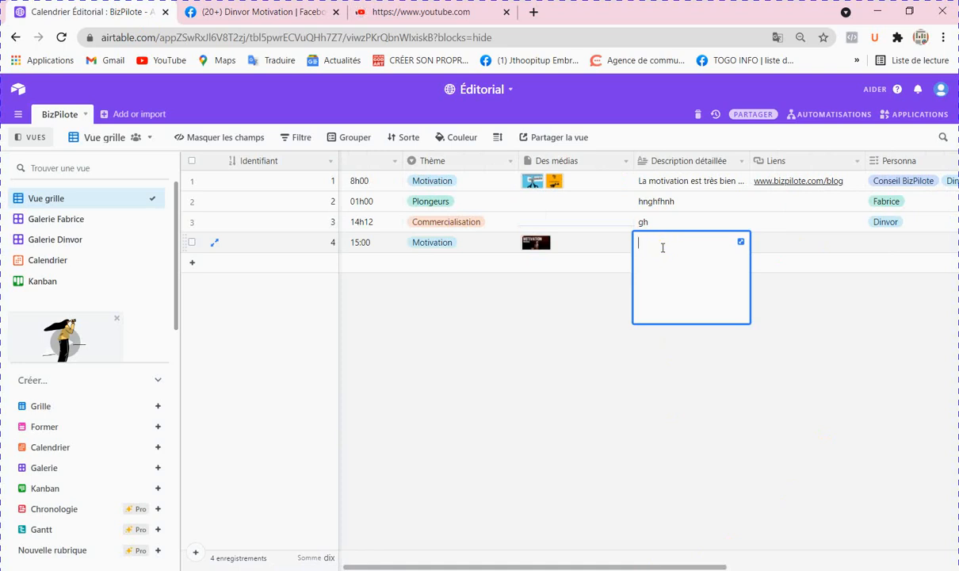
type("Ce")
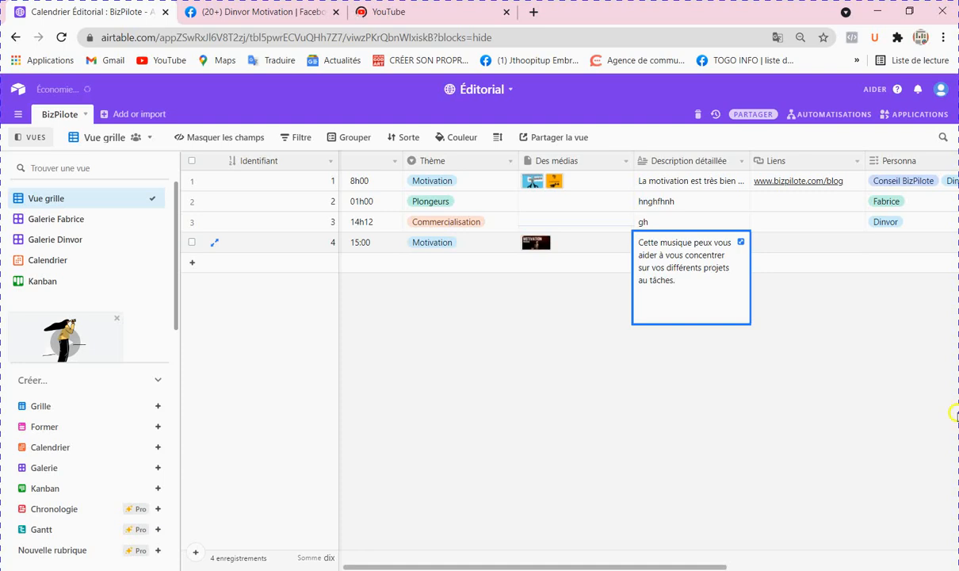
Copy the share link of the YouTube video "Motivation Musique - Musique de motivation 2021 pour tous - Bizpilote"
left_click(424, 12)
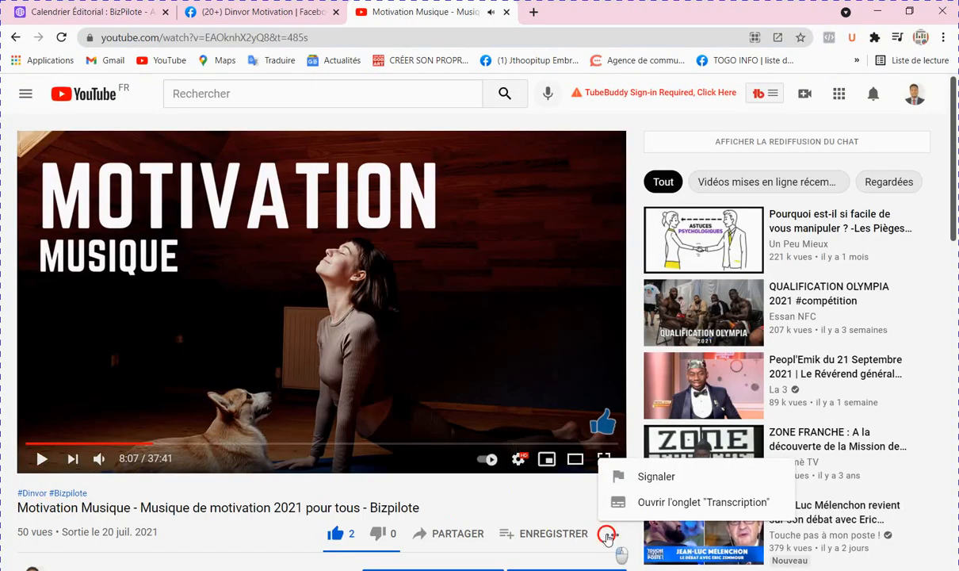
left_click(612, 534)
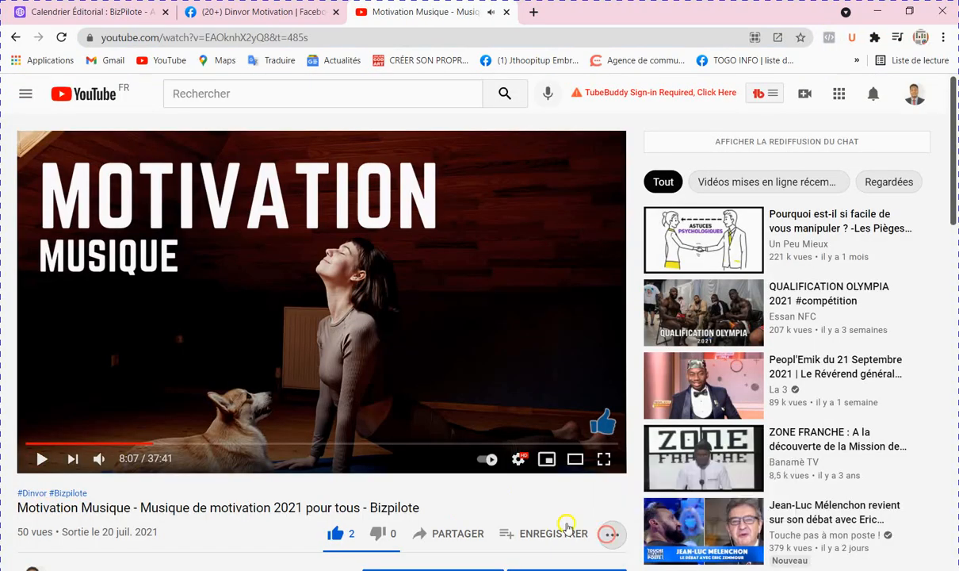
left_click(457, 535)
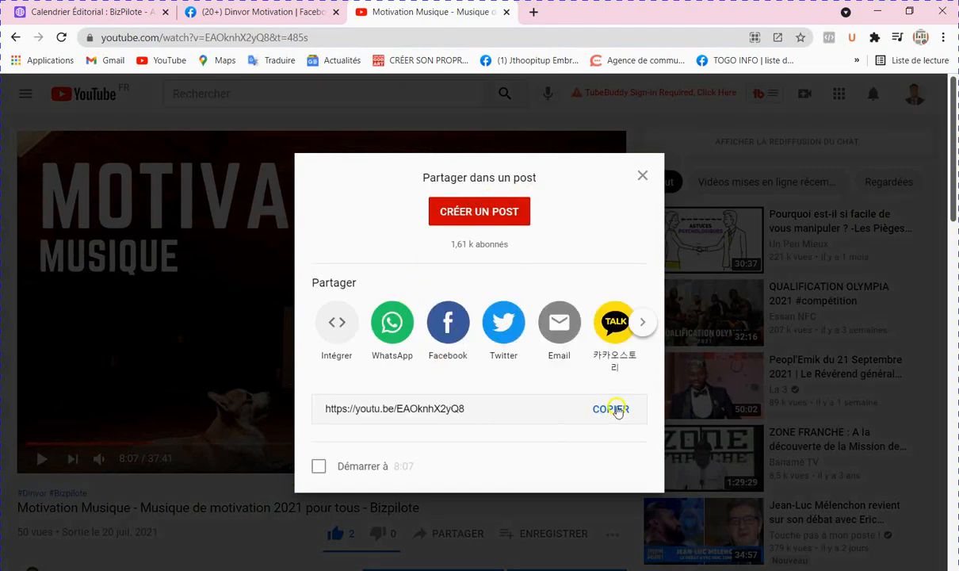
left_click(618, 410)
key("ctrl+c")
left_click(641, 177)
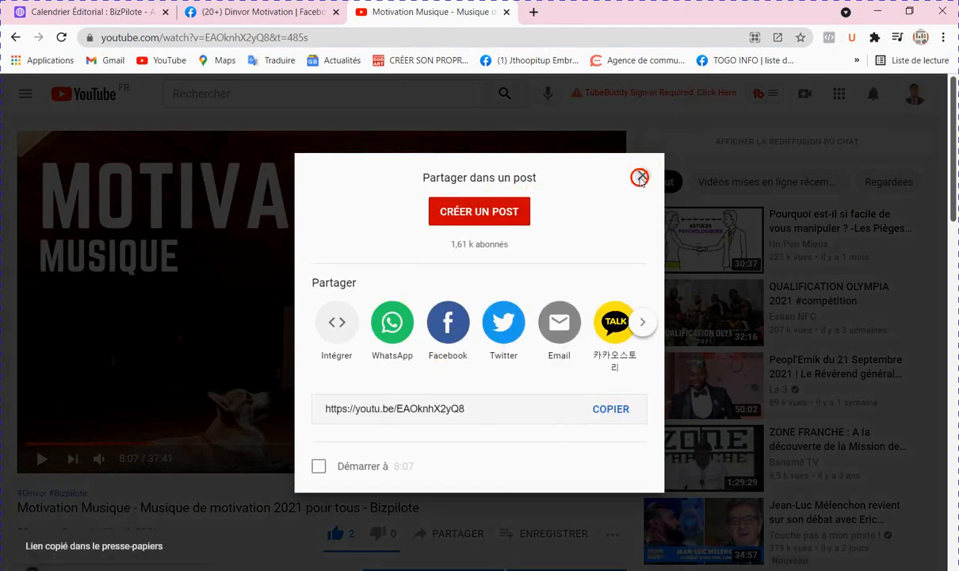
left_click(127, 20)
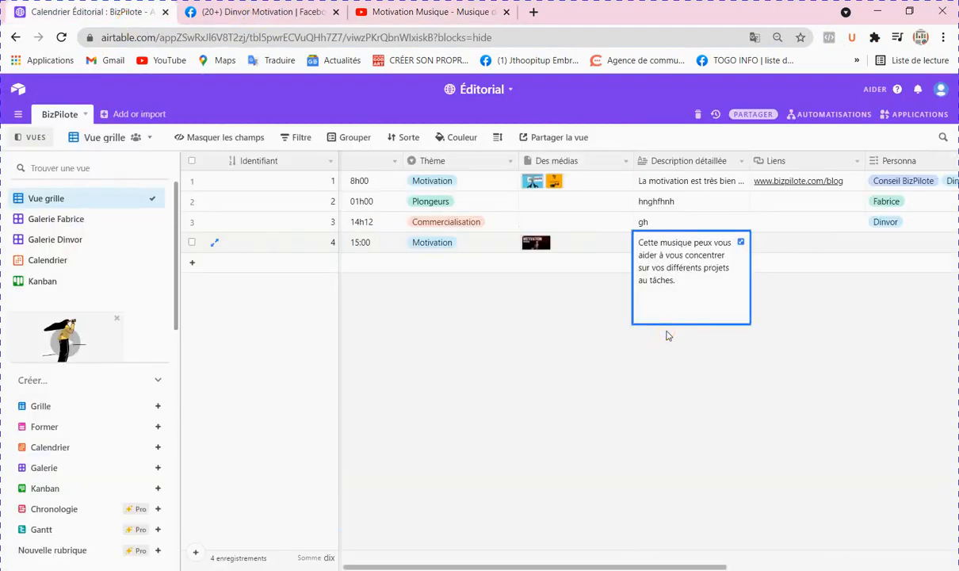
key("ctrl+v")
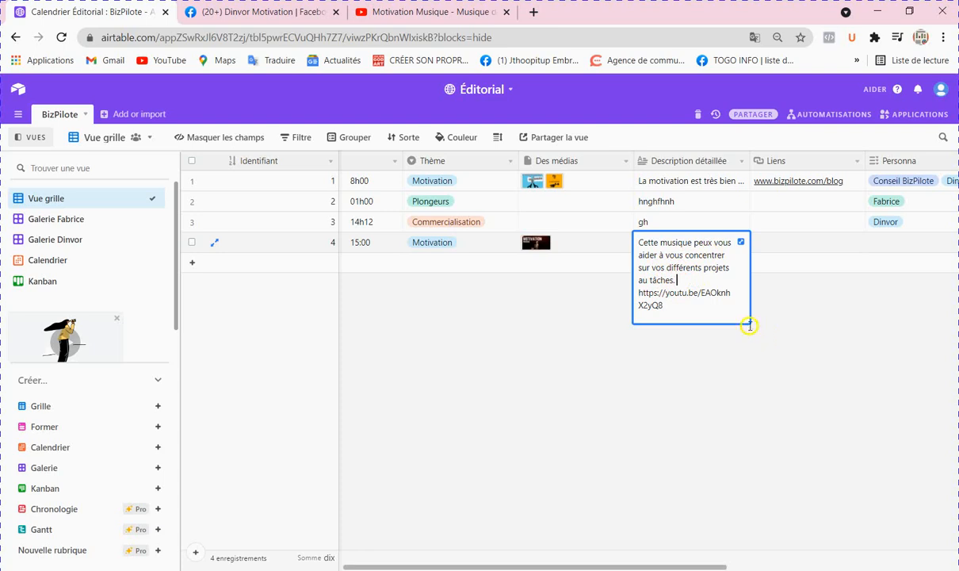
left_click(694, 243)
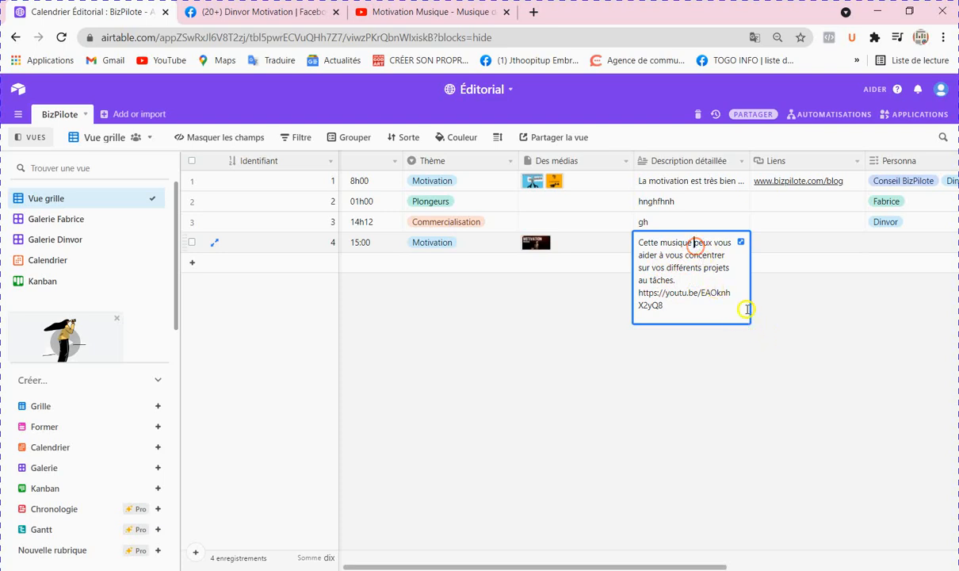
type("motivan")
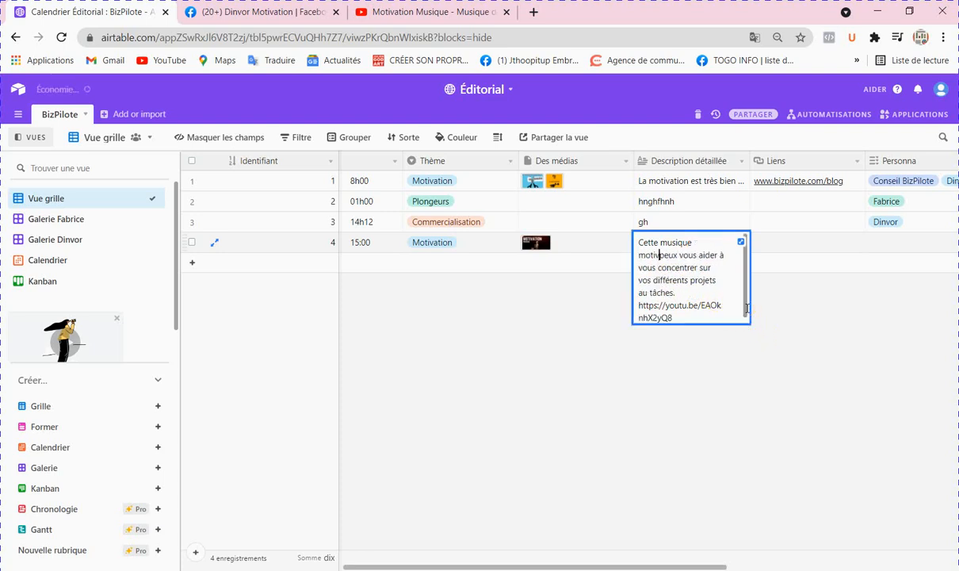
type("te")
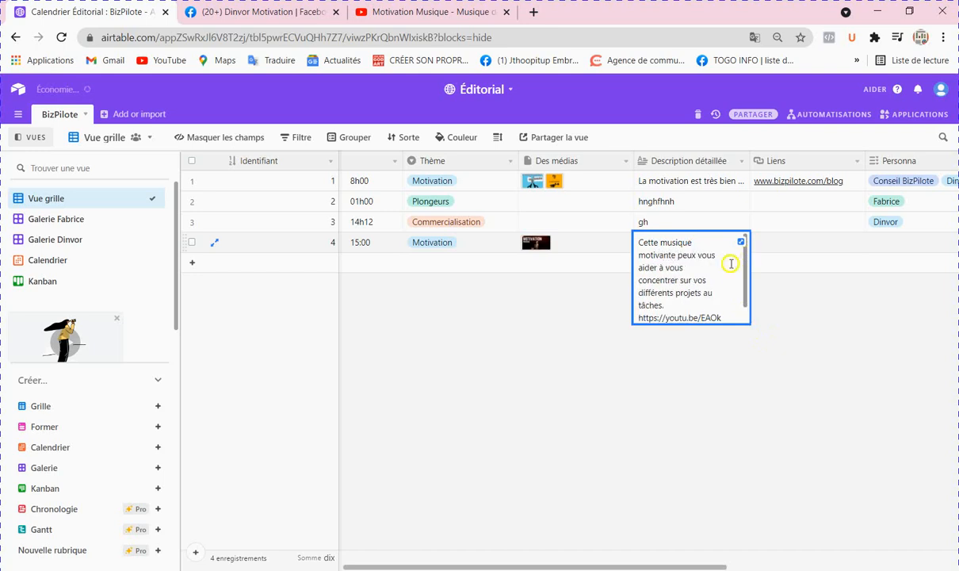
Correct "peux" to "peut" in the fourth record's Description détaillée
left_click(698, 255)
left_click(718, 297)
scroll(710, 282, "down", 1)
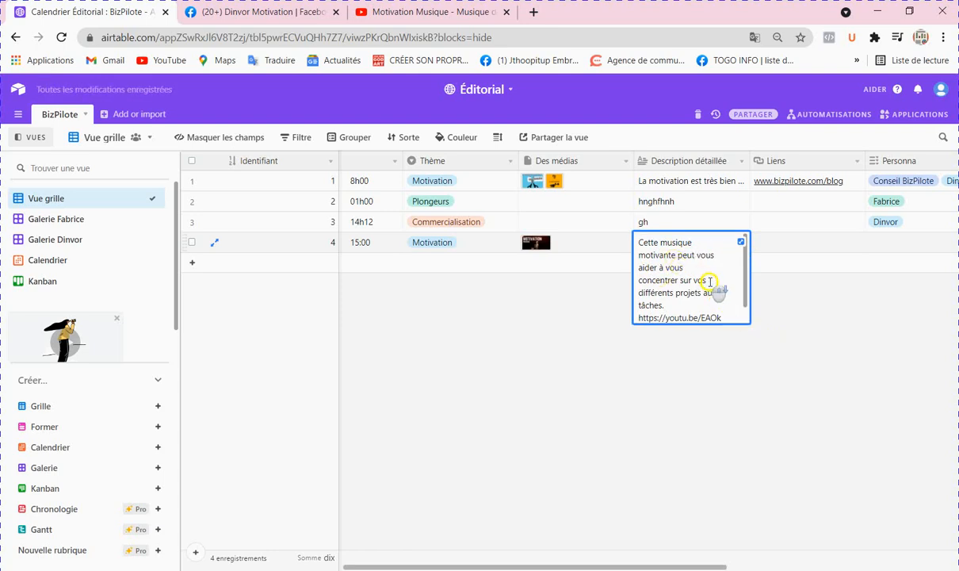
left_click(788, 310)
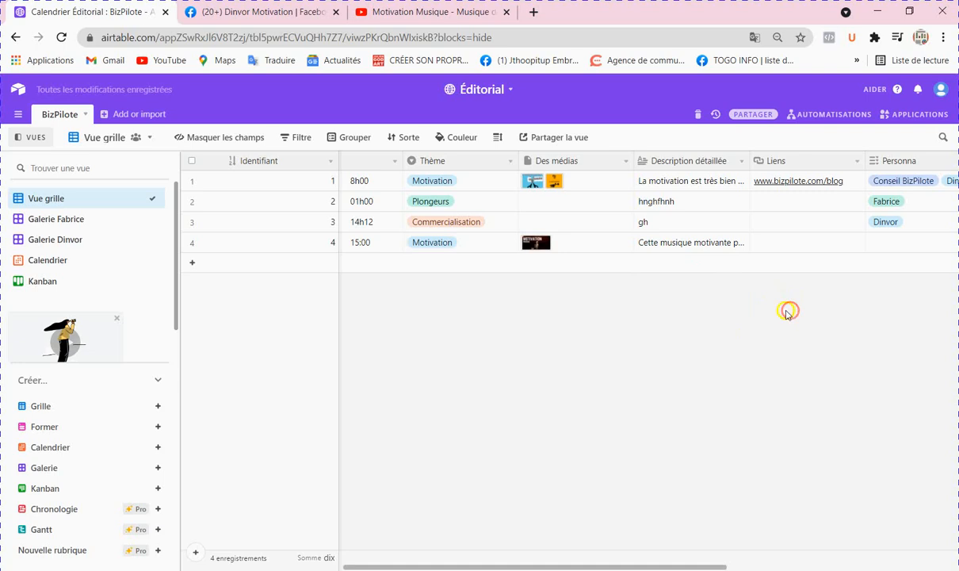
left_click(783, 244)
left_click(783, 244)
key("ctrl+v")
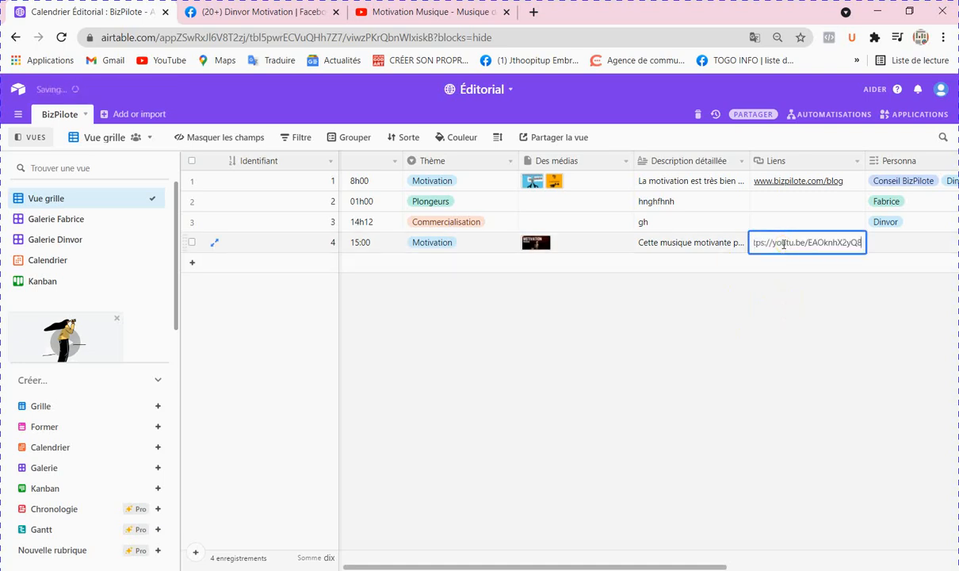
left_click(711, 350)
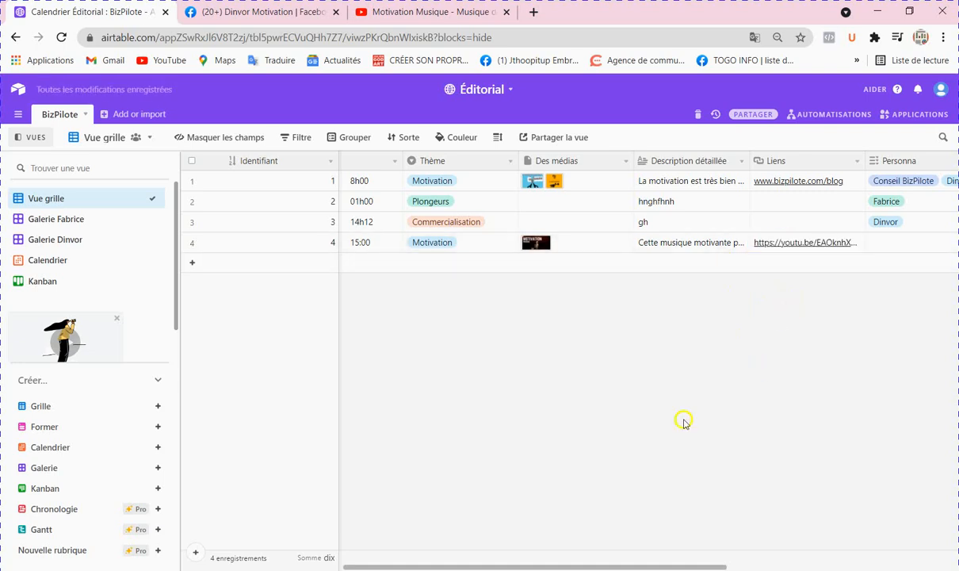
Assign the option Conseil BizPilote to the fourth record's Personna field
left_click_drag(578, 564, 739, 563)
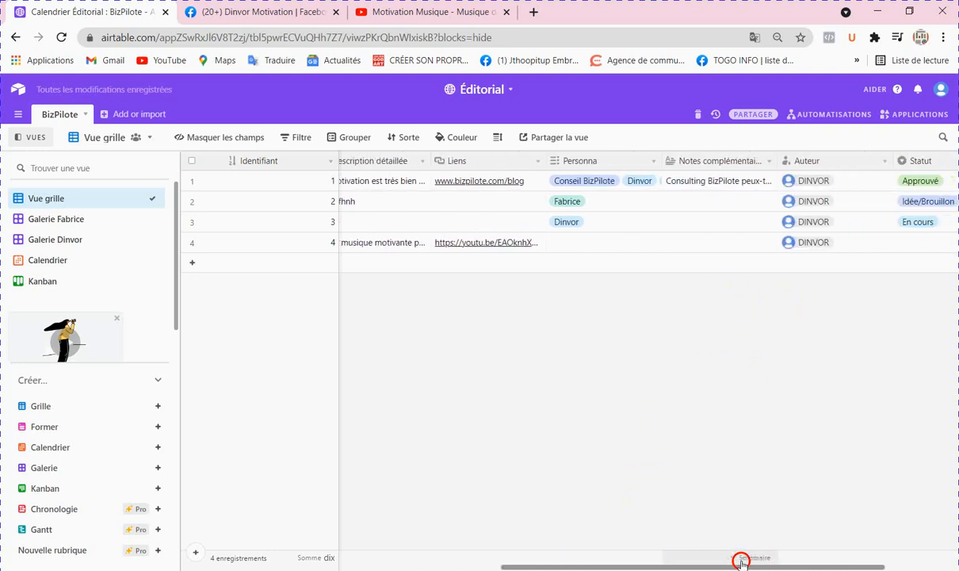
left_click(571, 247)
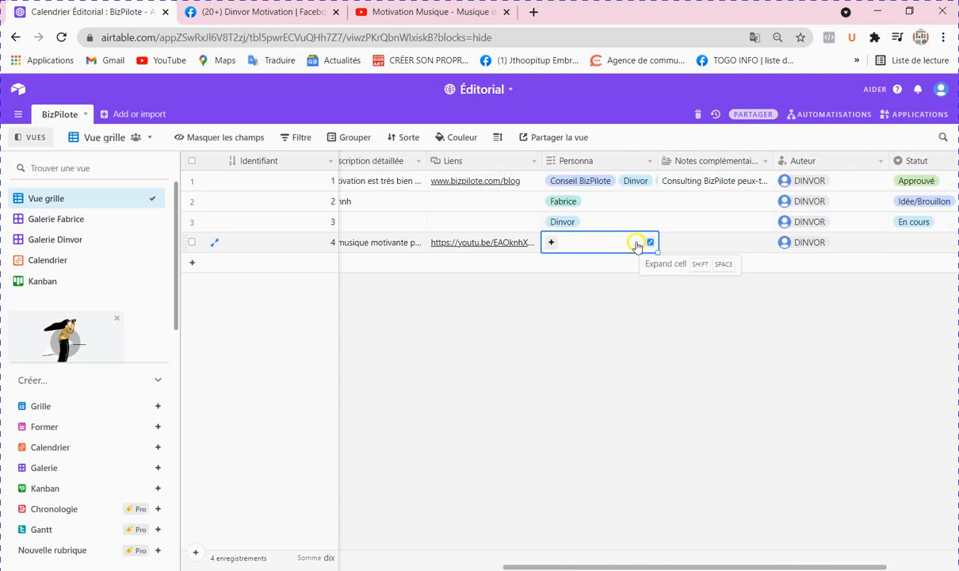
left_click(553, 242)
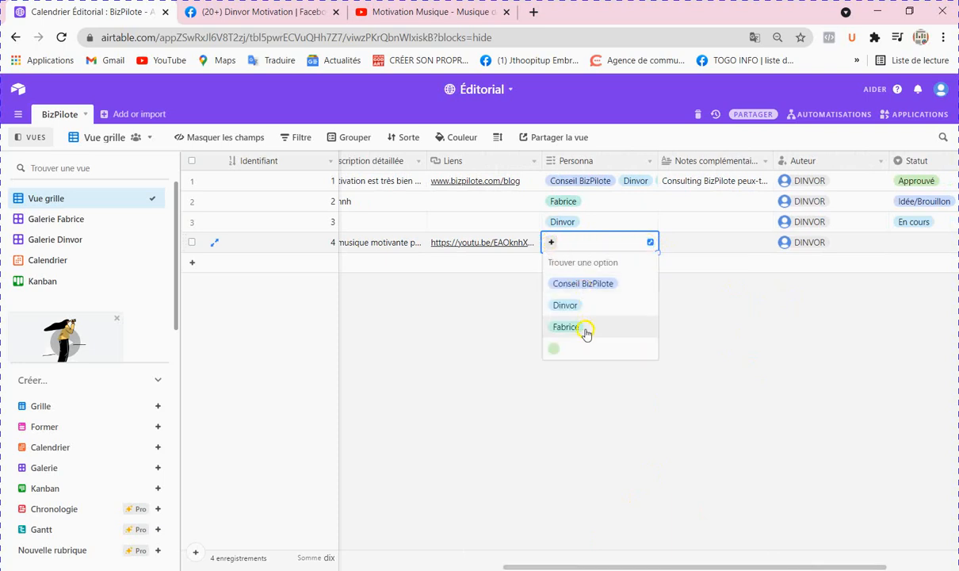
left_click(580, 285)
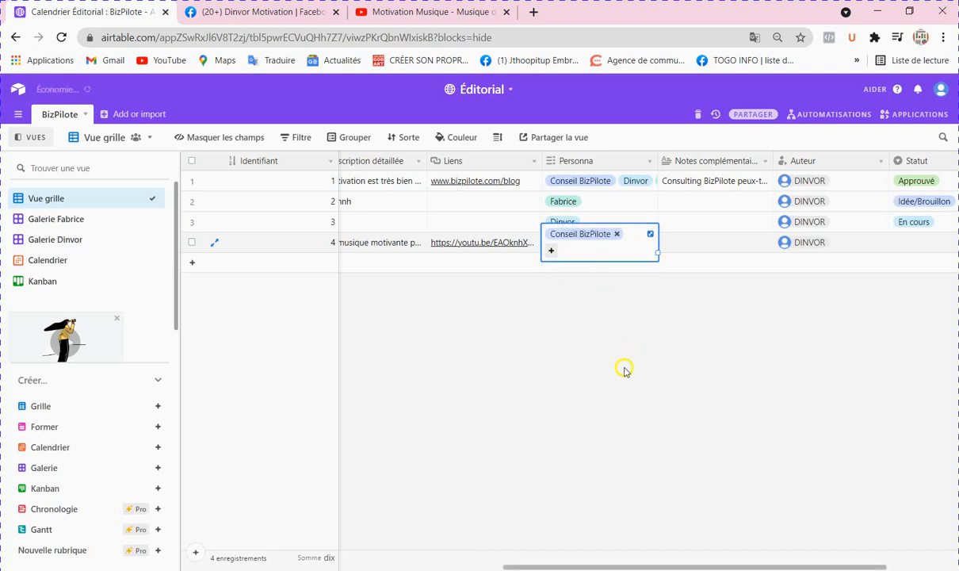
left_click(590, 349)
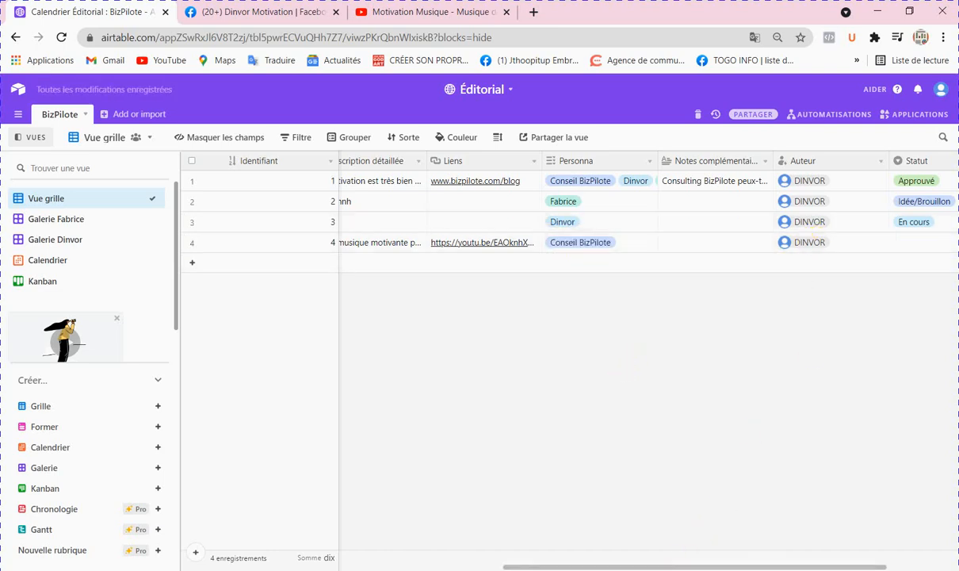
Set the fourth record's Statut to "Pour la révision"
left_click_drag(691, 566, 802, 561)
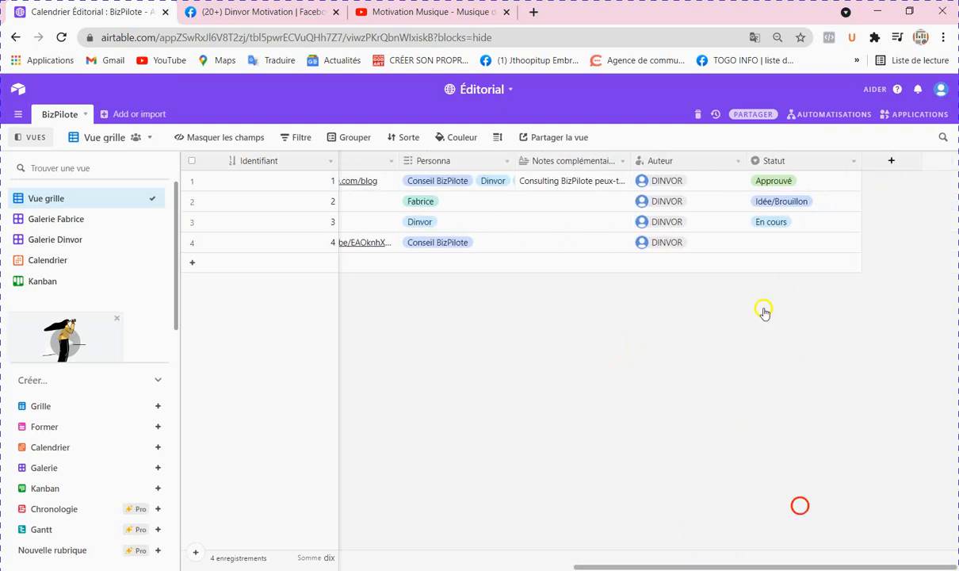
left_click(792, 244)
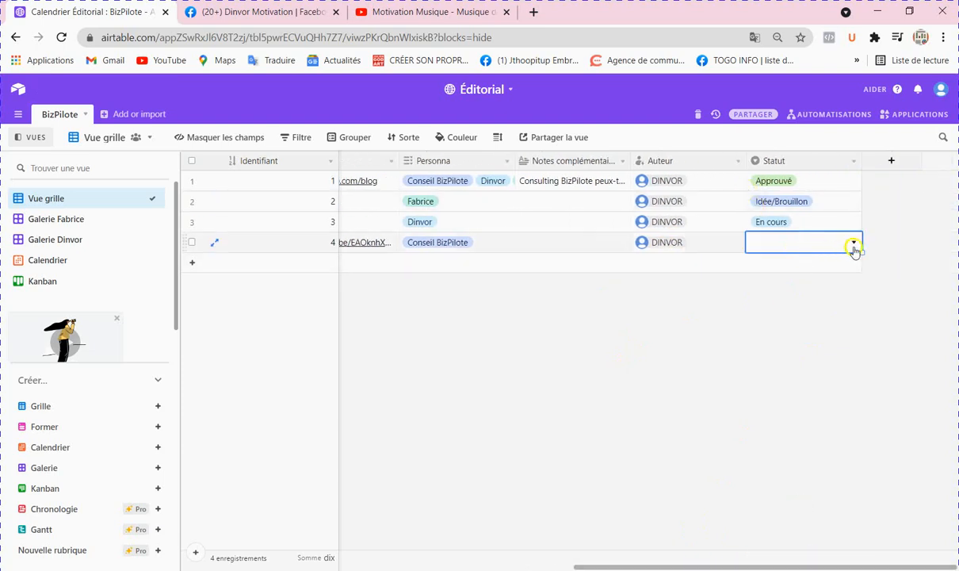
left_click(817, 241)
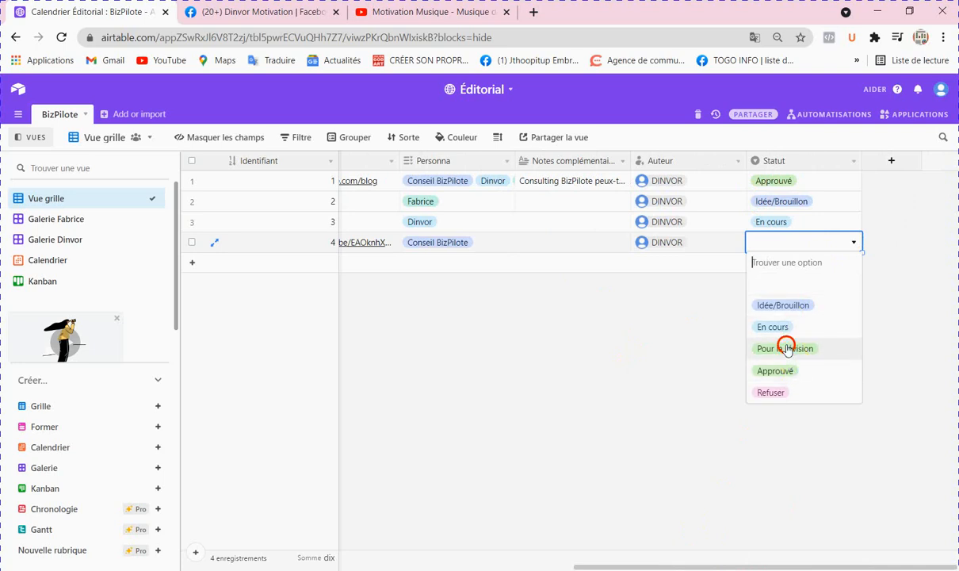
left_click(787, 349)
left_click(739, 386)
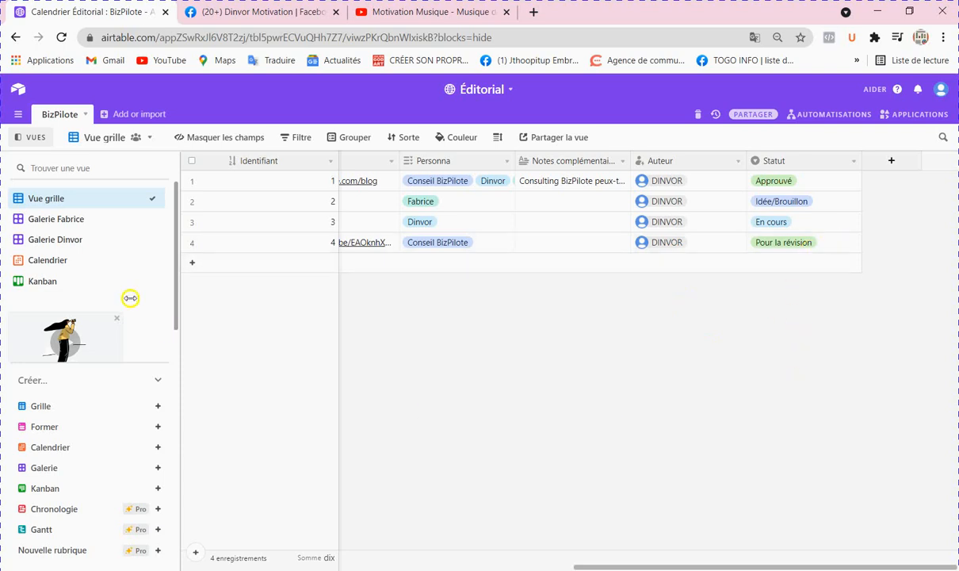
Open the Kanban view with the views sidebar hidden and base its filter condition on the Date field instead of the identifier
left_click(42, 287)
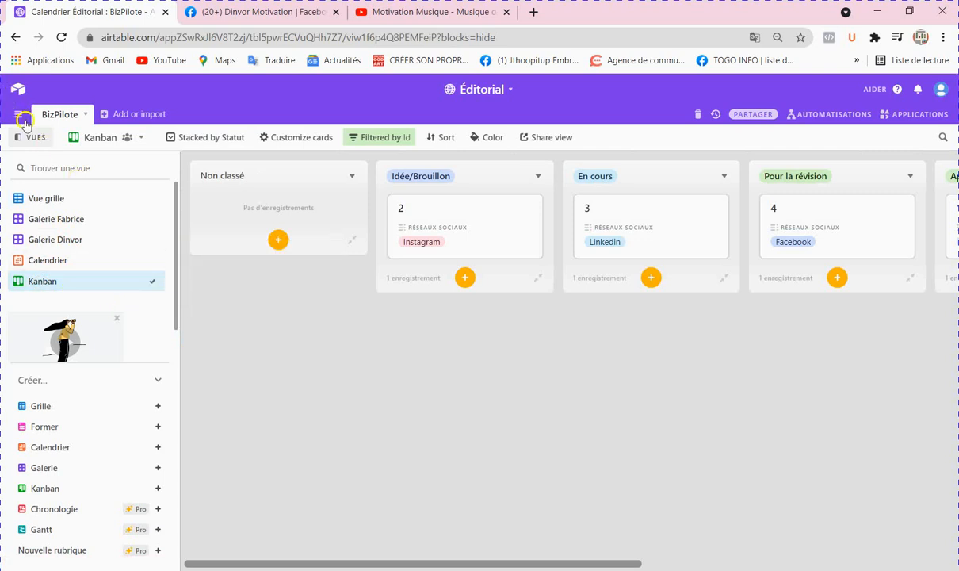
left_click(41, 146)
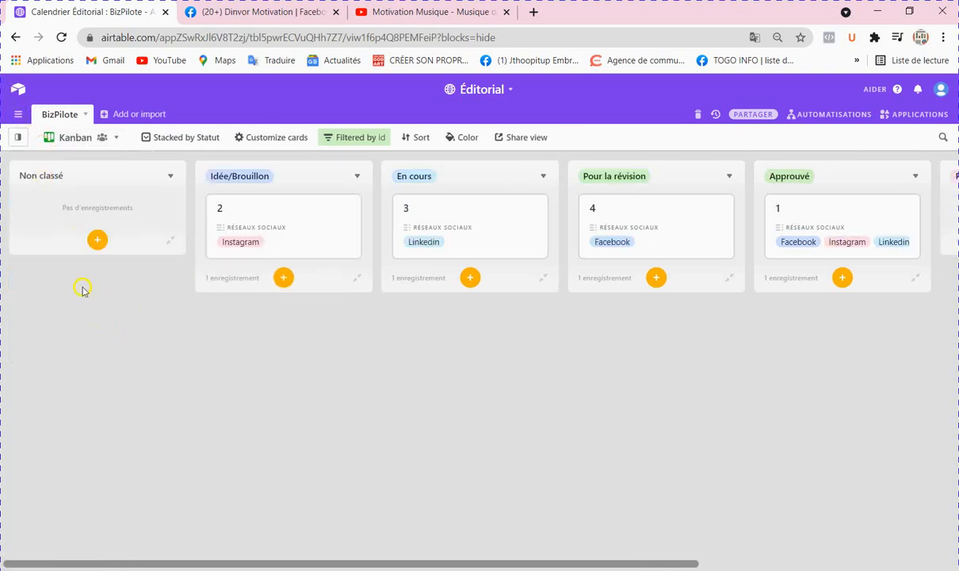
left_click(355, 140)
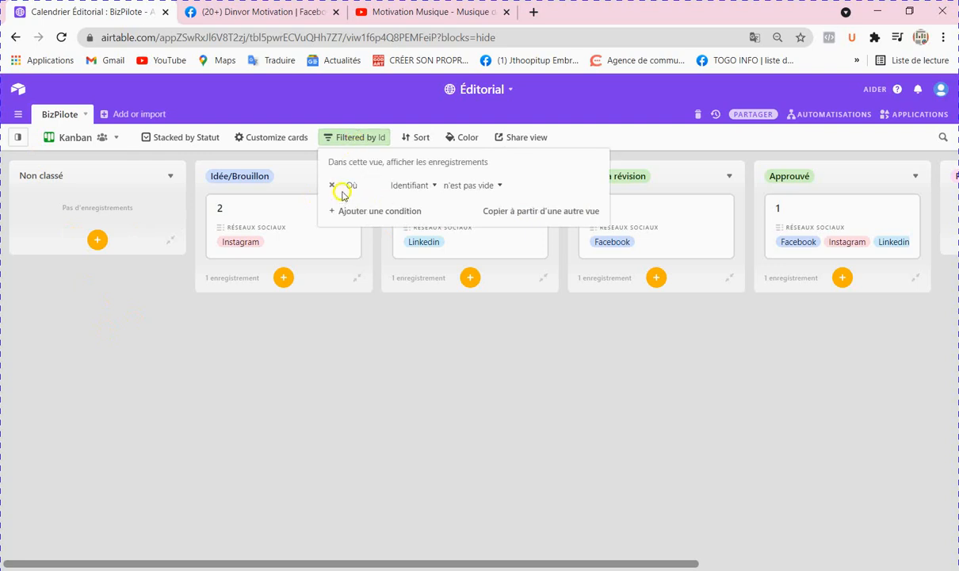
left_click(433, 187)
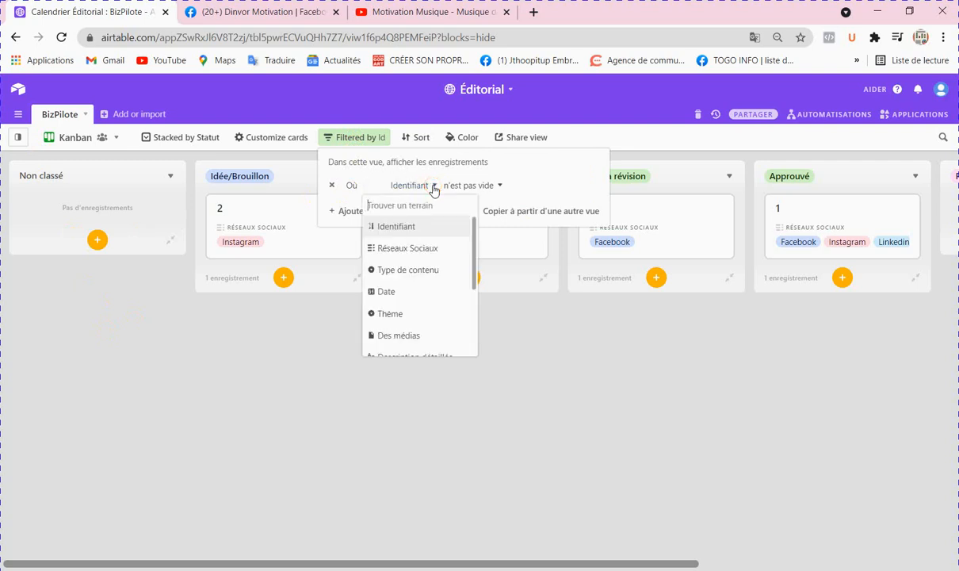
left_click(383, 293)
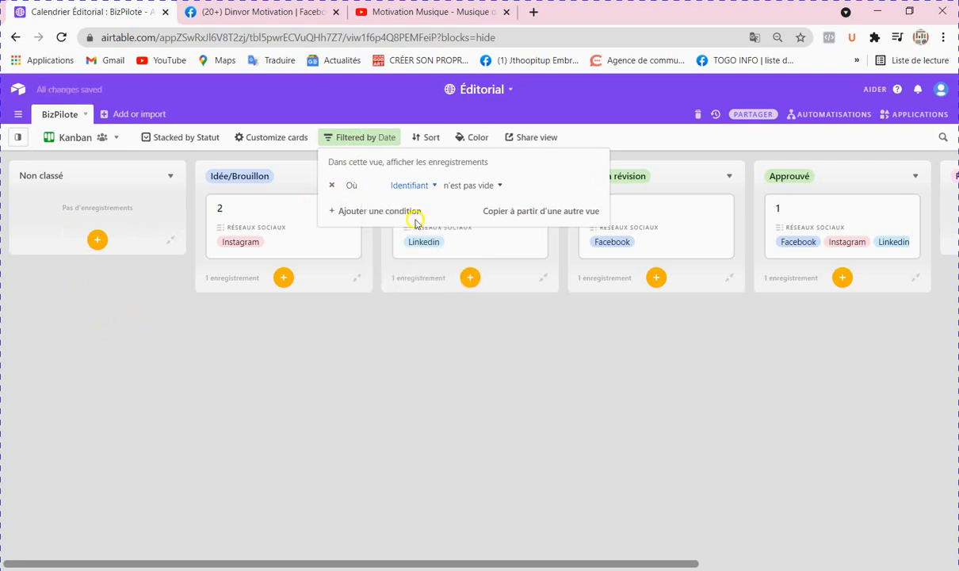
left_click(492, 190)
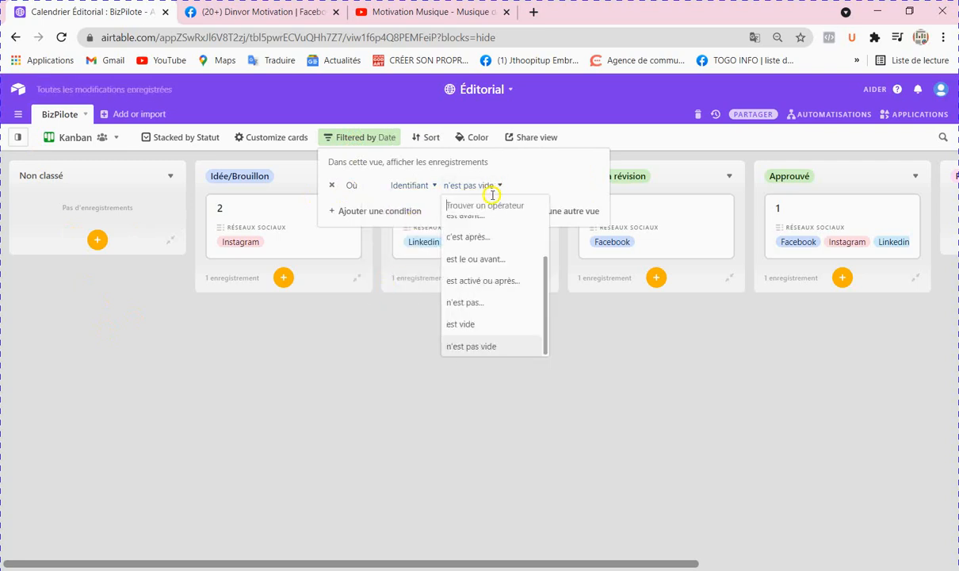
scroll(497, 278, "up", 1)
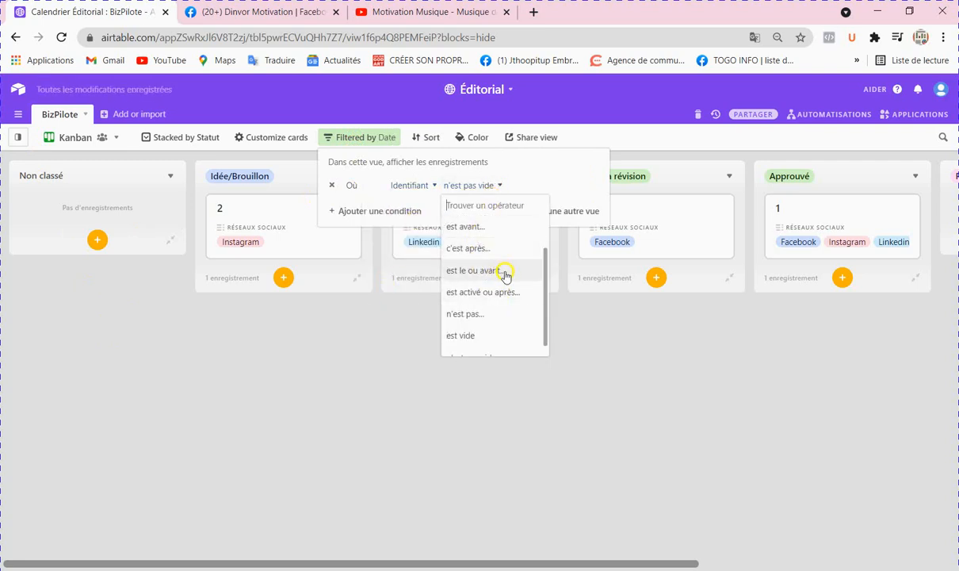
scroll(505, 262, "up", 2)
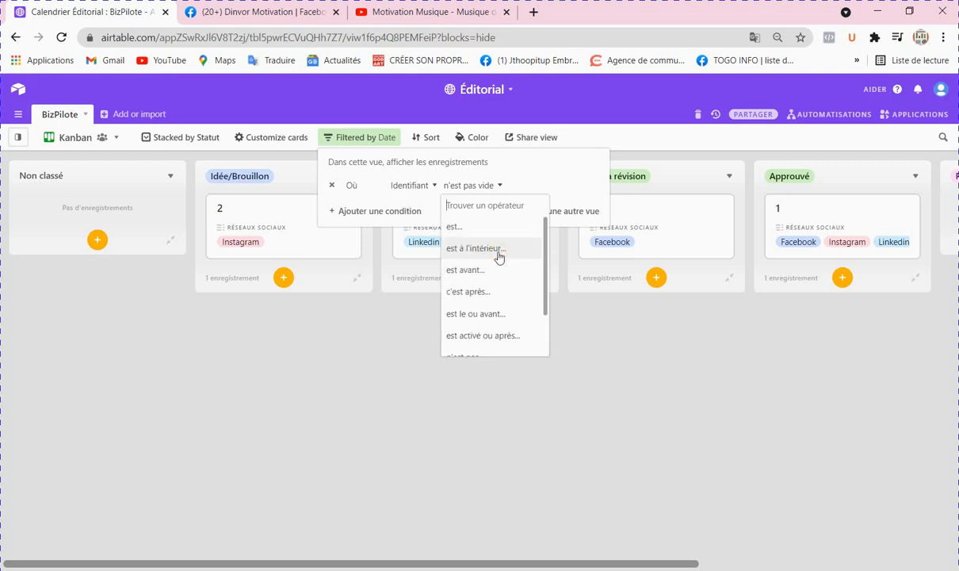
left_click(431, 186)
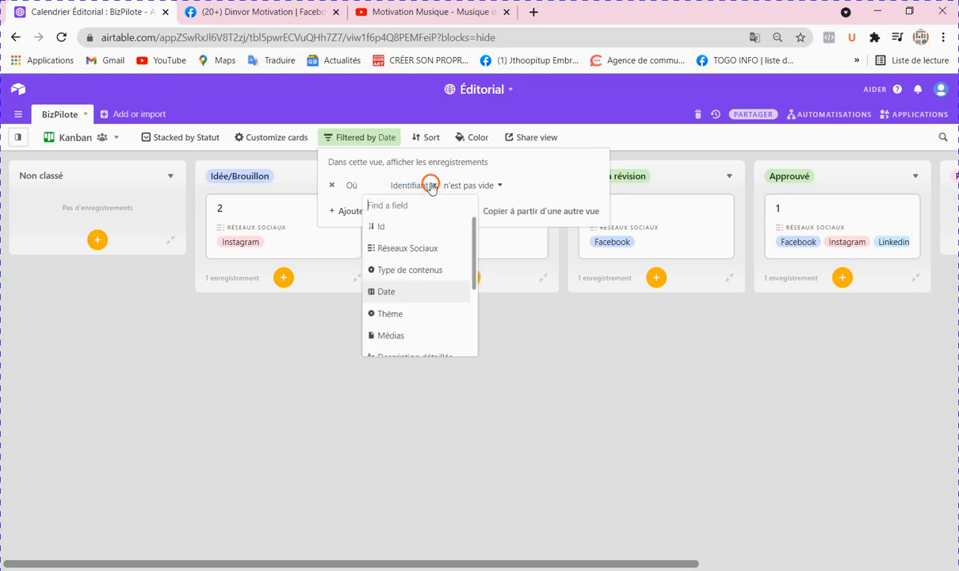
left_click(391, 293)
Complete the Kanban view's Date filter condition with the operator "est" and the value "aujourd'hui"
left_click(488, 187)
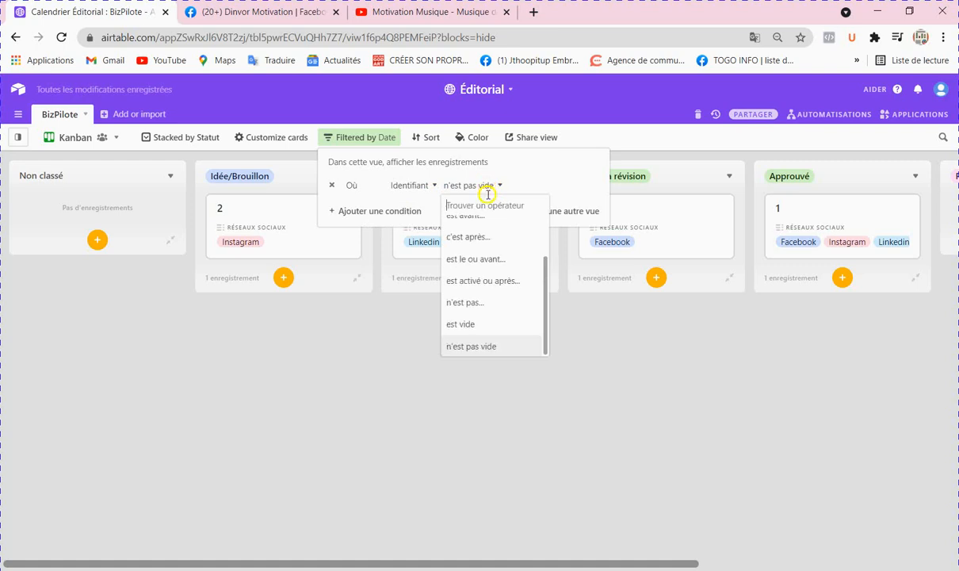
scroll(508, 297, "up", 3)
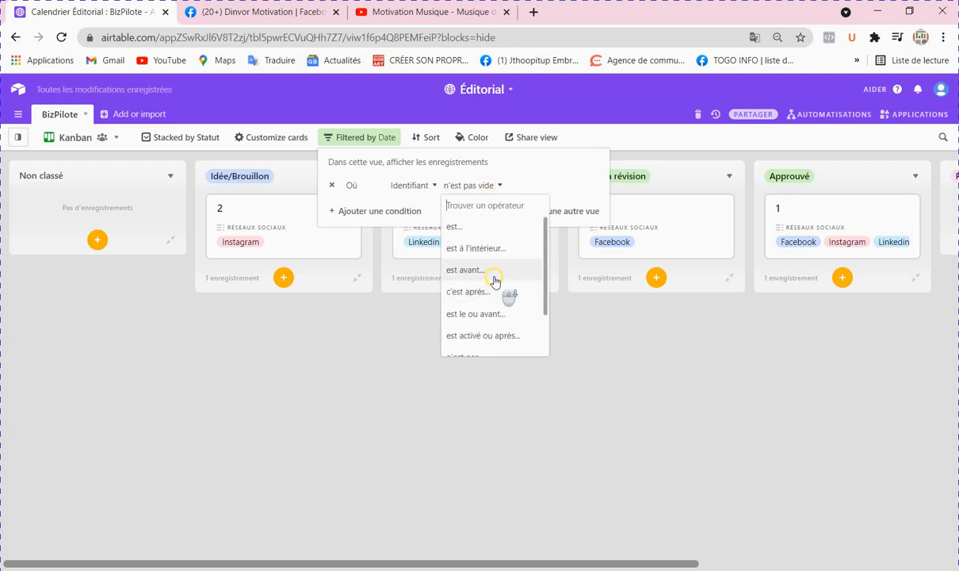
scroll(494, 281, "down", 3)
scroll(490, 325, "up", 3)
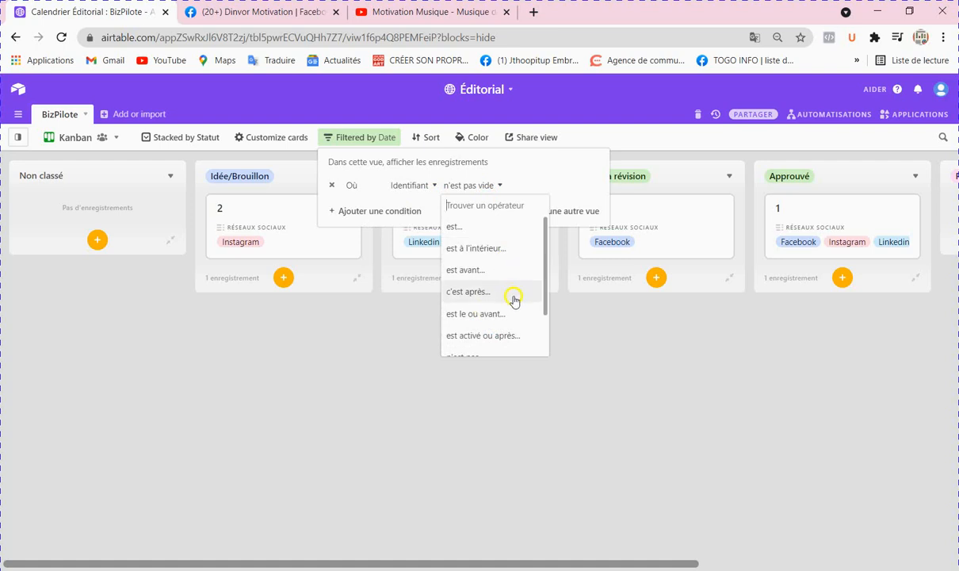
scroll(514, 297, "down", 3)
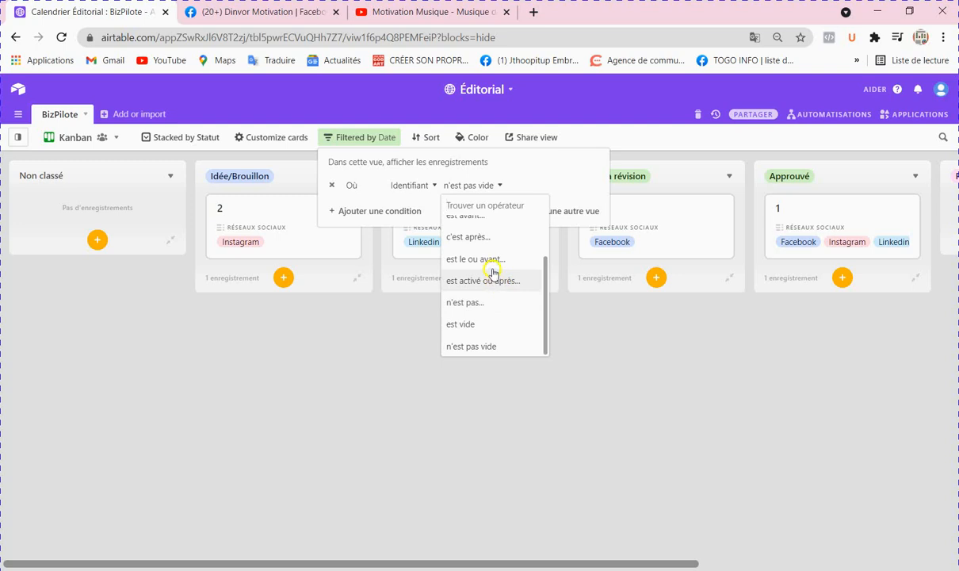
scroll(492, 271, "up", 2)
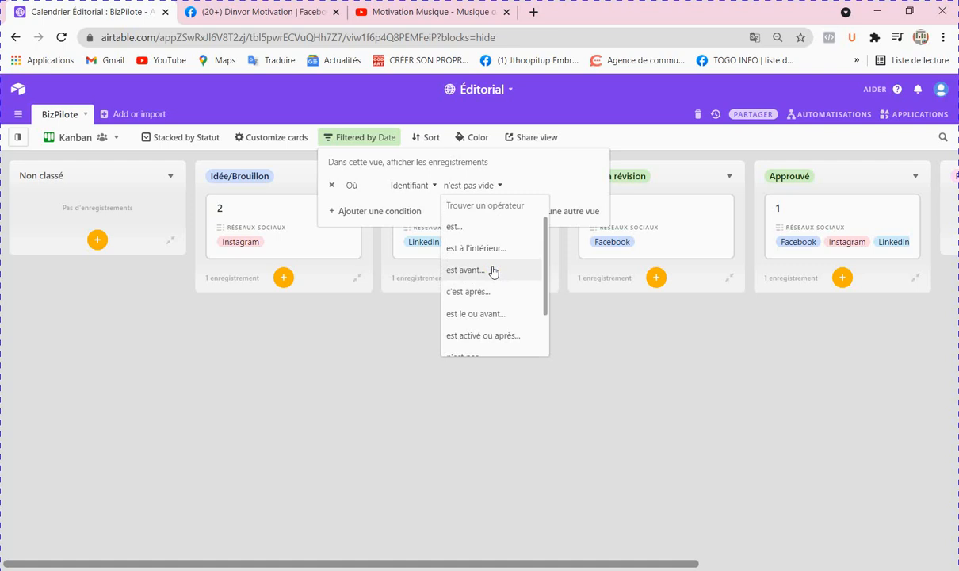
left_click(456, 225)
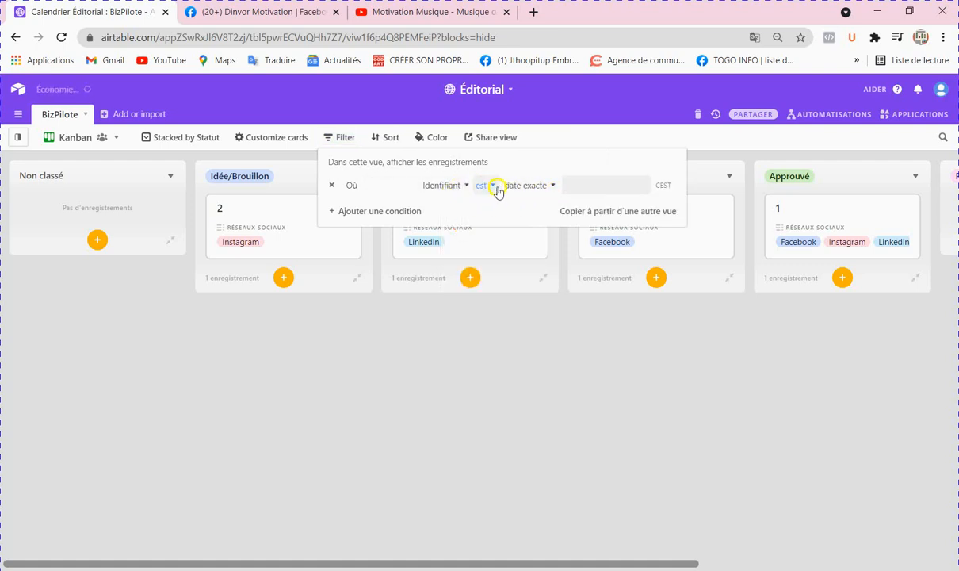
left_click(555, 188)
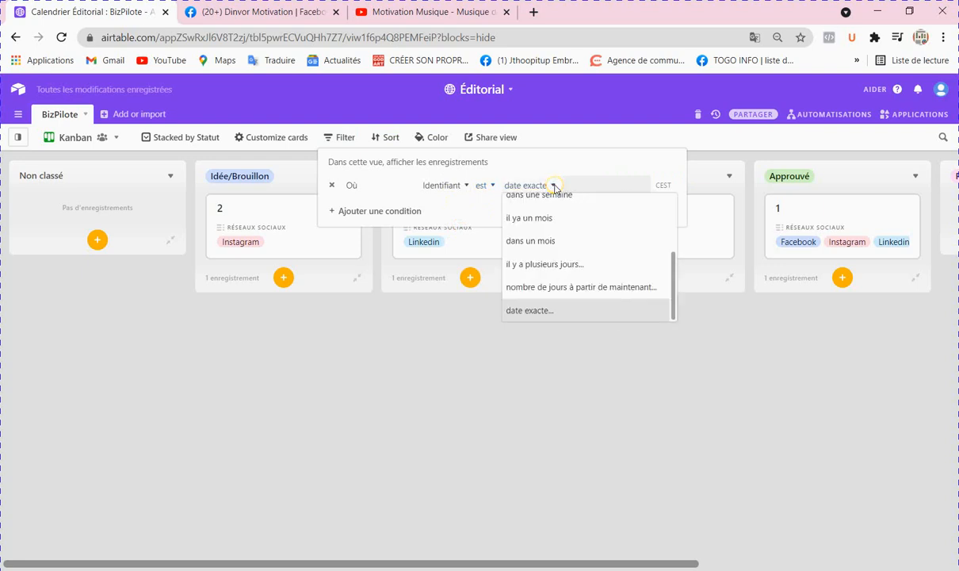
scroll(563, 238, "up", 1)
scroll(561, 235, "up", 2)
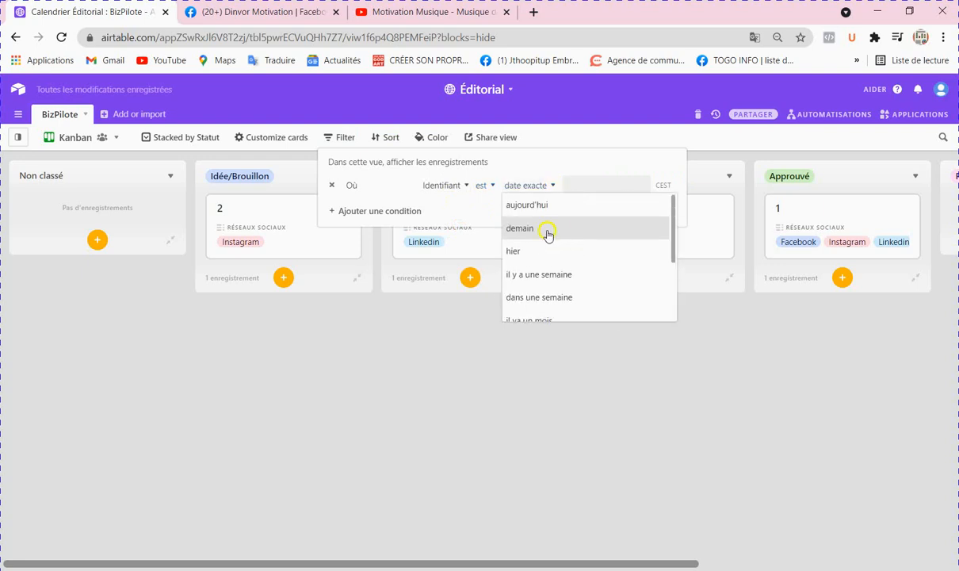
left_click(539, 208)
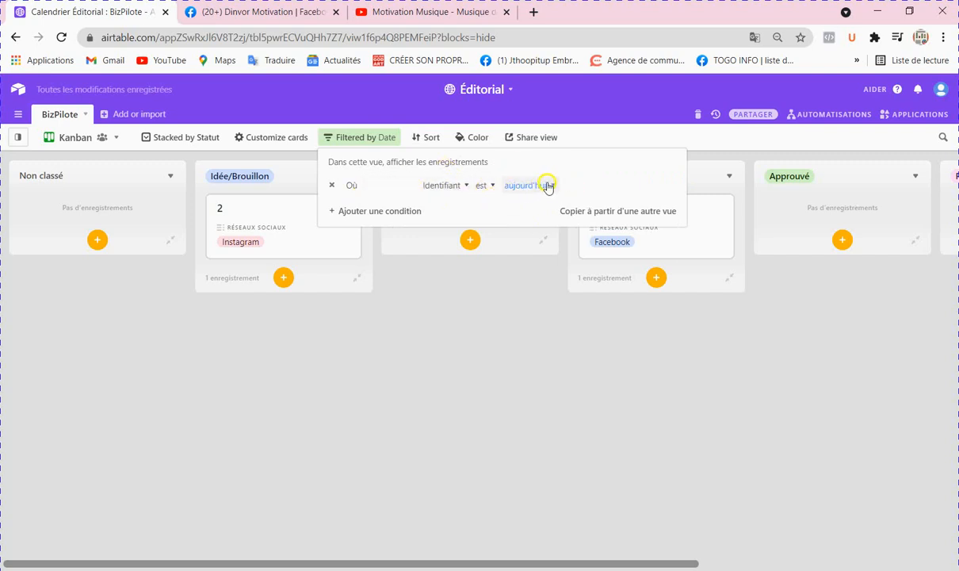
left_click(157, 174)
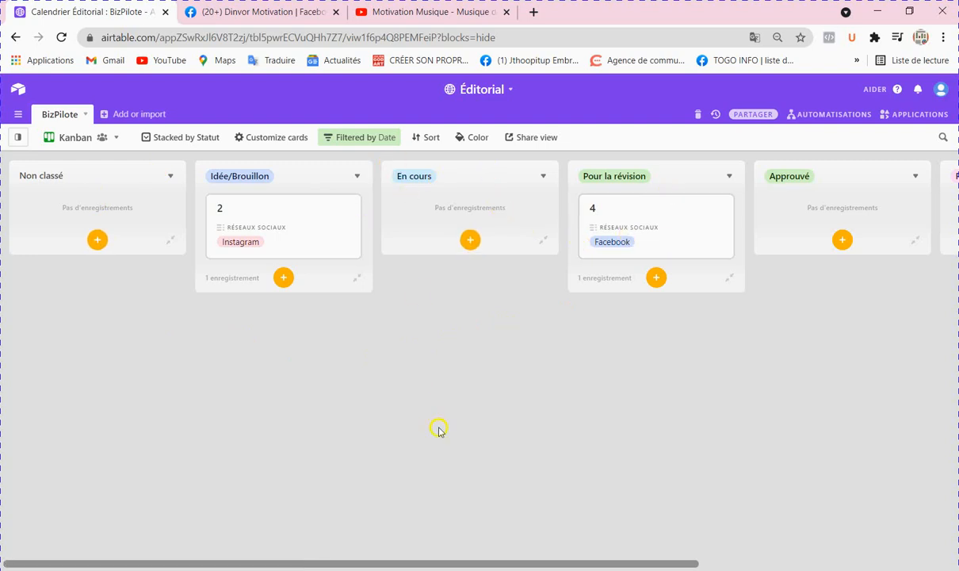
Look over the remaining Kanban stacks and switch to the Dinvor Motivation Facebook page to review its most recent posts
left_click_drag(442, 566, 699, 565)
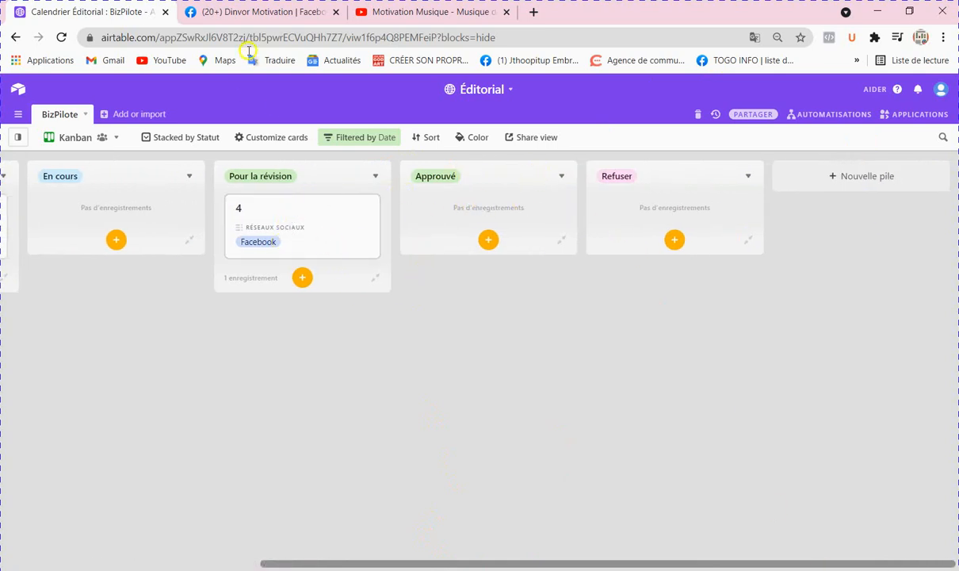
left_click(246, 11)
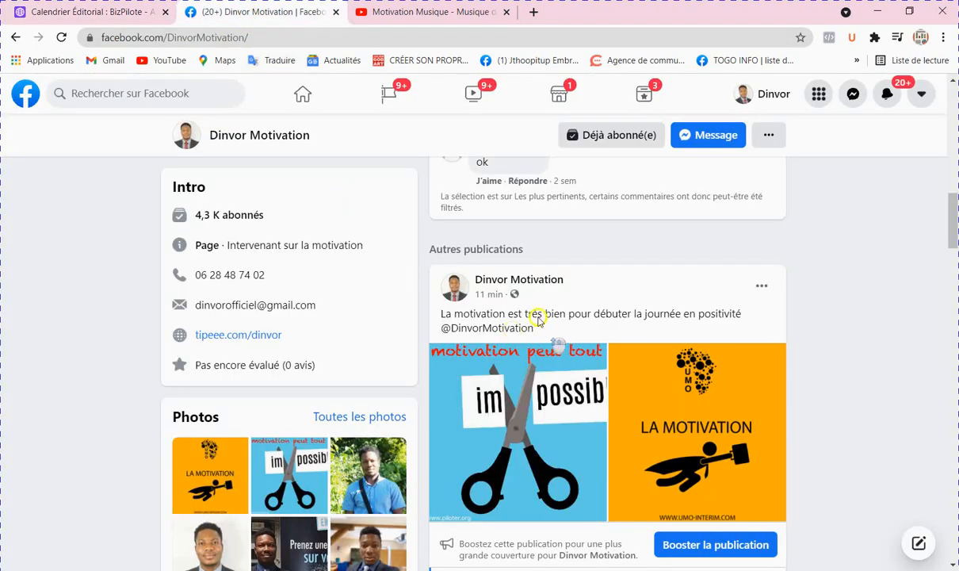
scroll(535, 309, "up", 5)
scroll(523, 321, "down", 4)
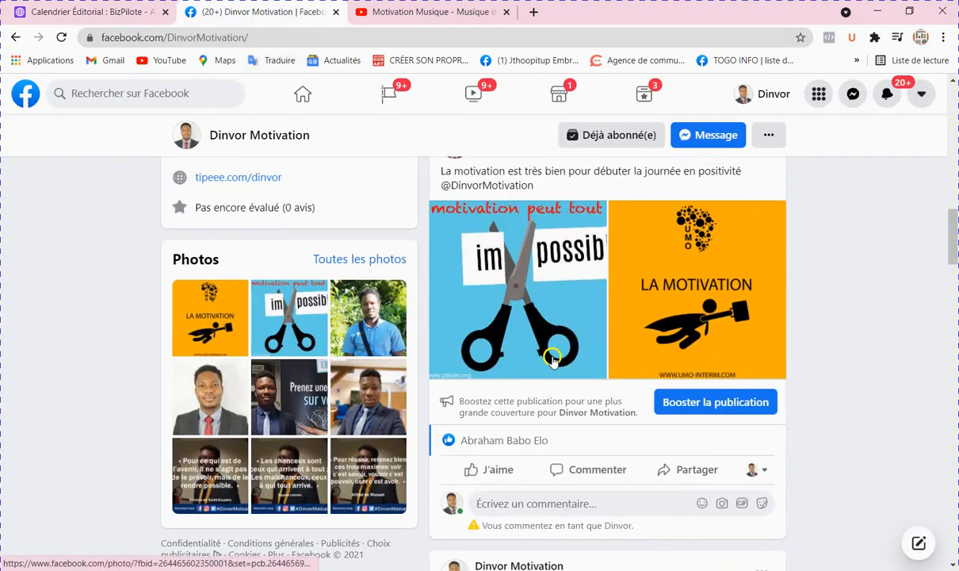
Like the Dinvor Motivation page's most recent post about starting the day with motivation
scroll(539, 294, "up", 2)
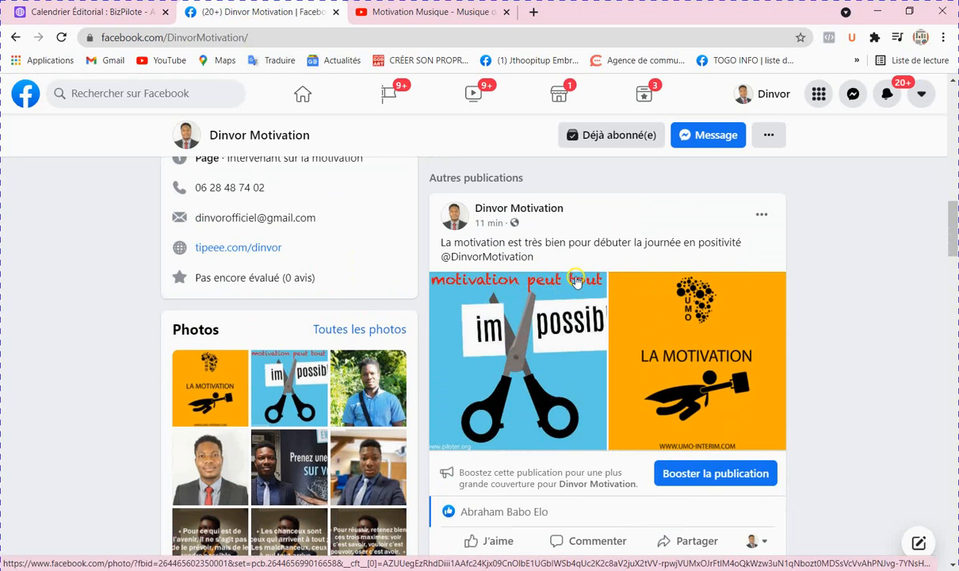
scroll(645, 296, "down", 1)
left_click(511, 468)
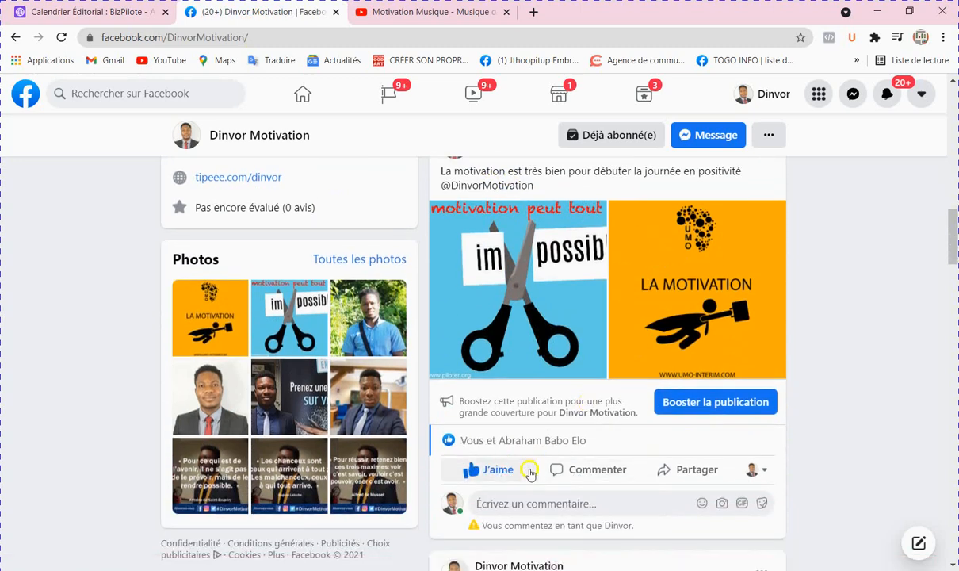
scroll(615, 354, "up", 2)
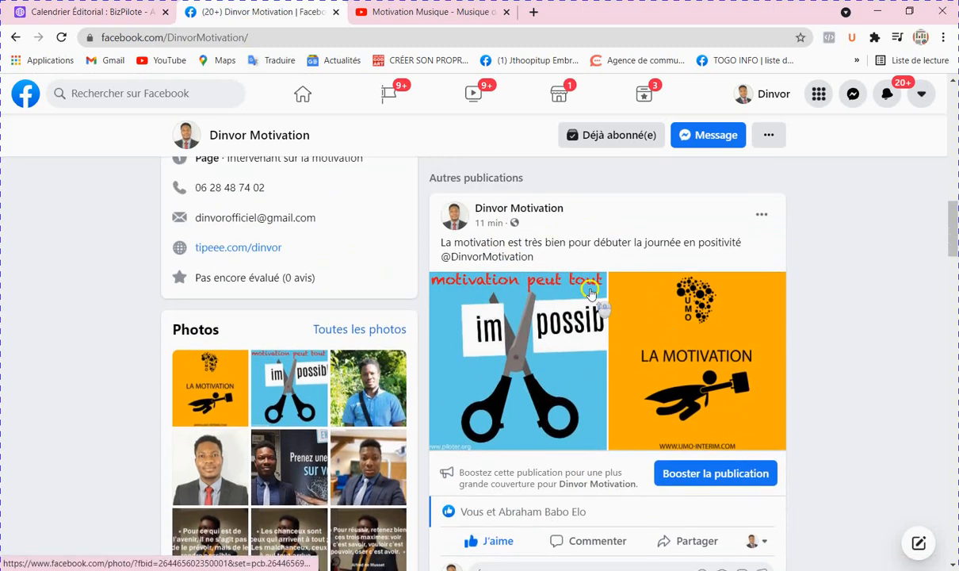
scroll(630, 352, "up", 1)
scroll(543, 305, "down", 1)
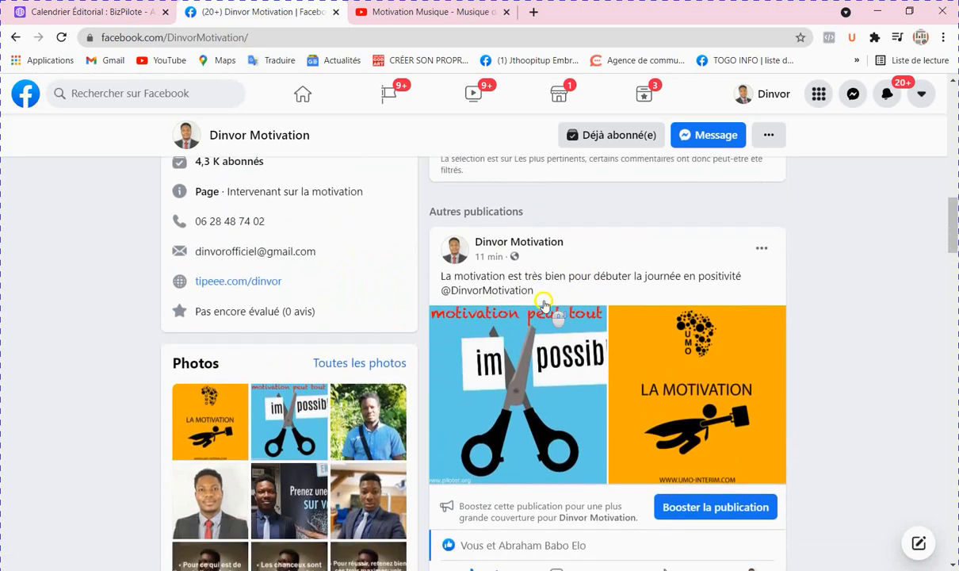
Reload the Dinvor Motivation page to refresh its list of posts
scroll(525, 292, "up", 2)
scroll(525, 291, "up", 4)
left_click(60, 38)
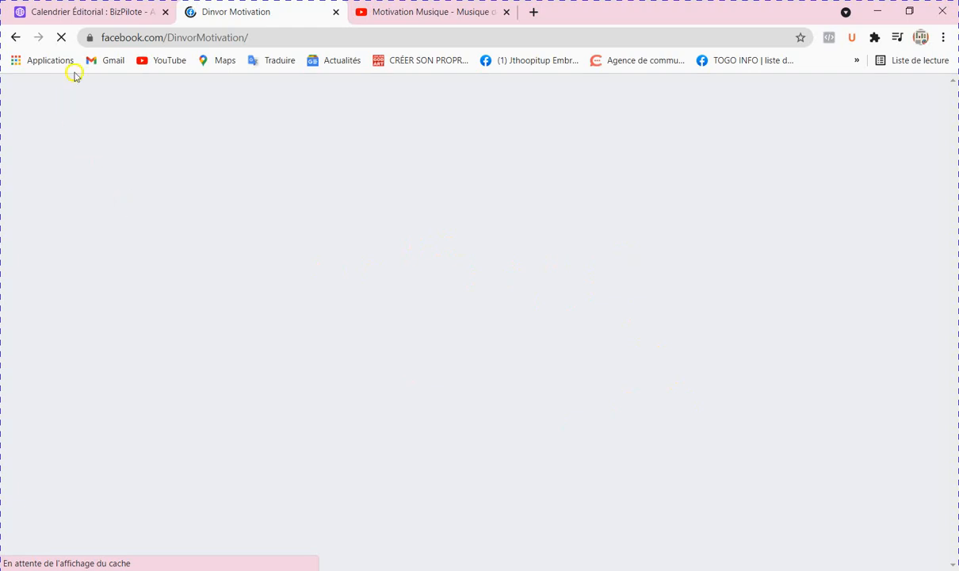
Switch to the Airtable Kanban view and review record 4's media attachment, description, link and Statut
left_click(102, 9)
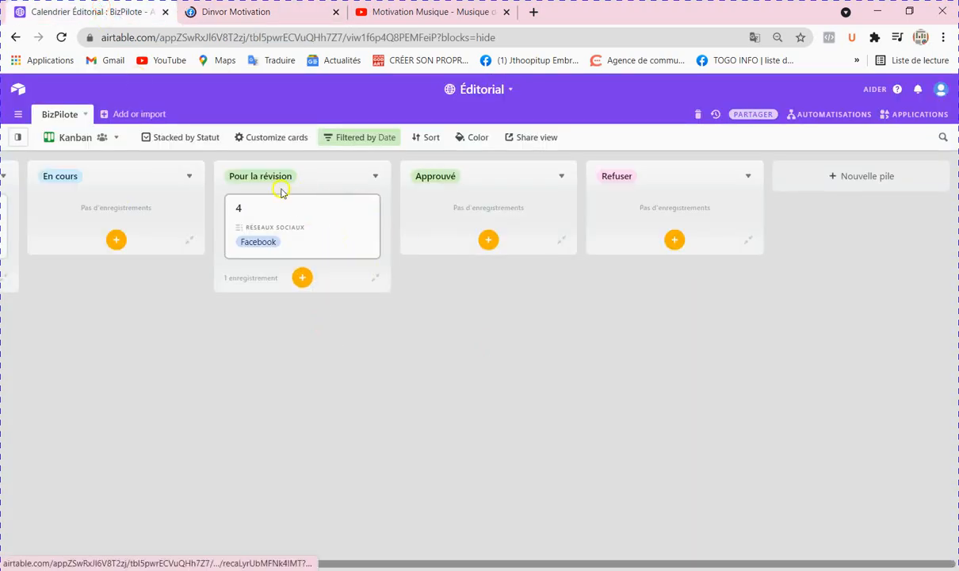
left_click(316, 214)
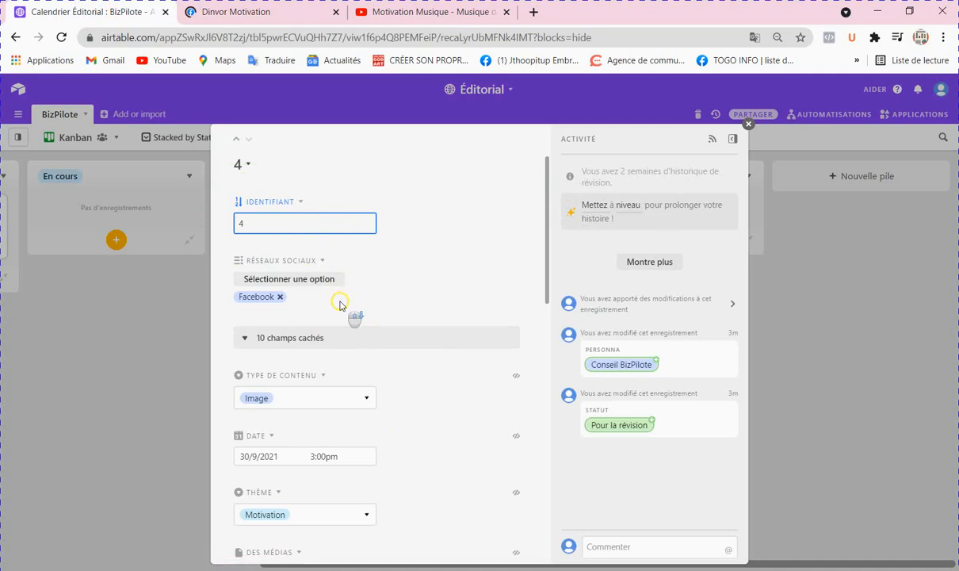
scroll(338, 304, "down", 5)
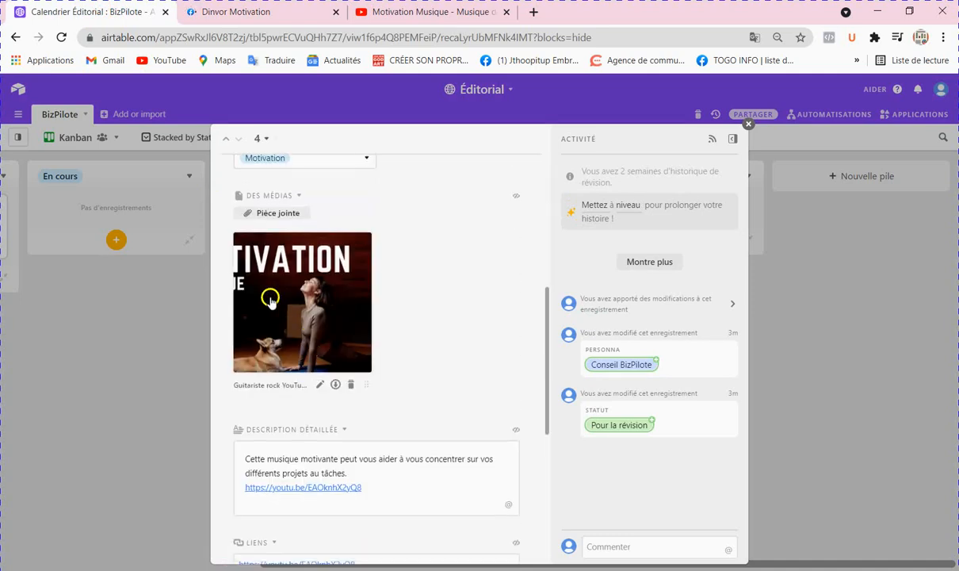
left_click(286, 289)
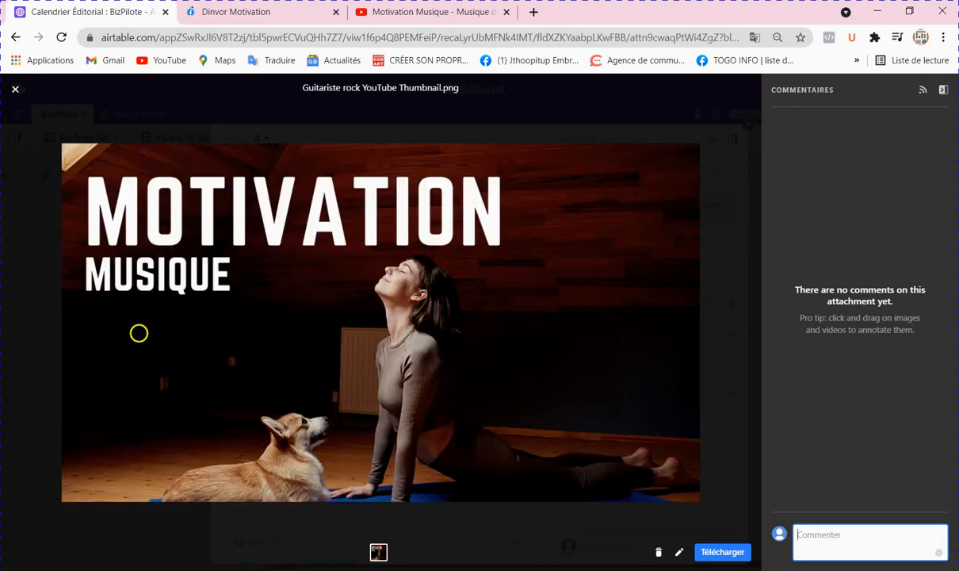
left_click(10, 90)
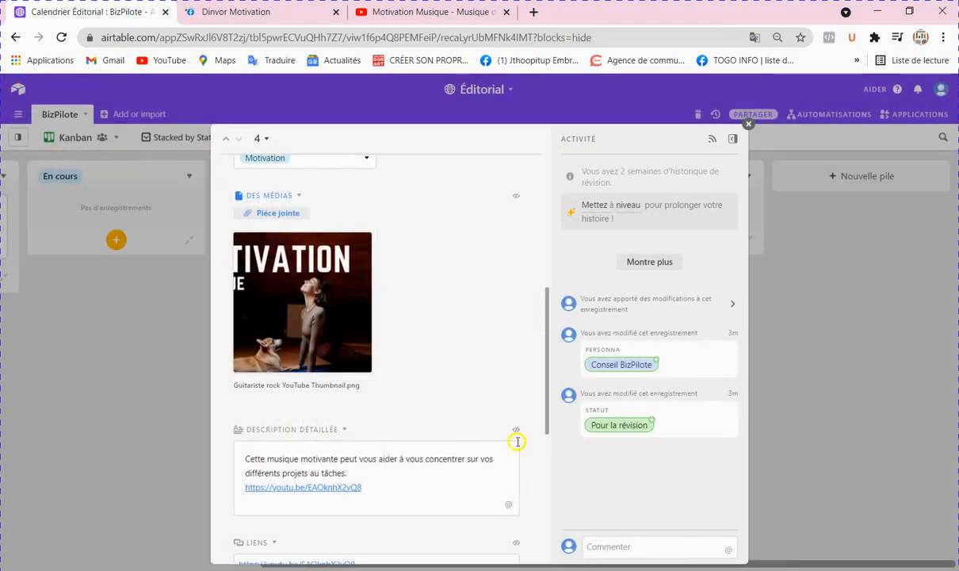
scroll(433, 448, "down", 2)
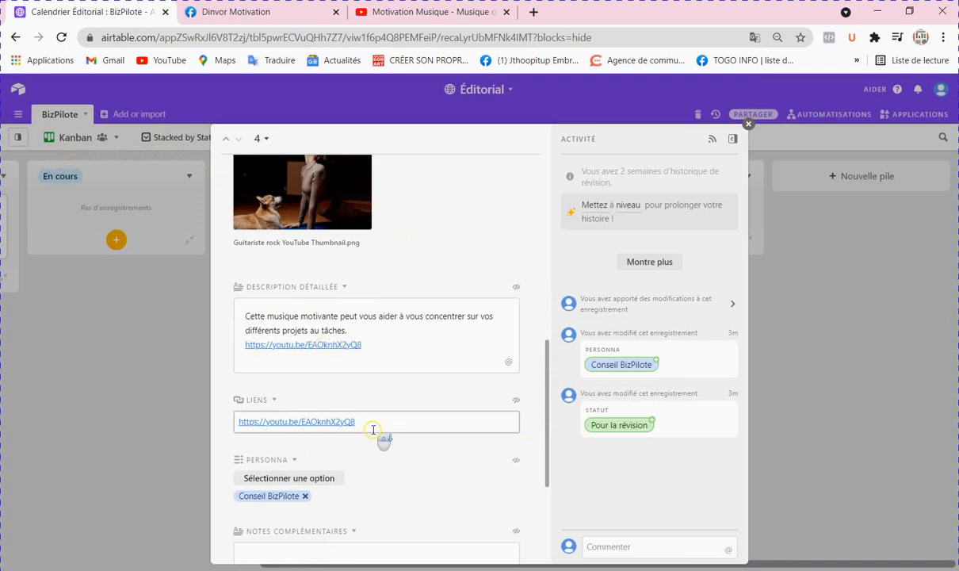
scroll(357, 463, "down", 2)
scroll(287, 369, "down", 1)
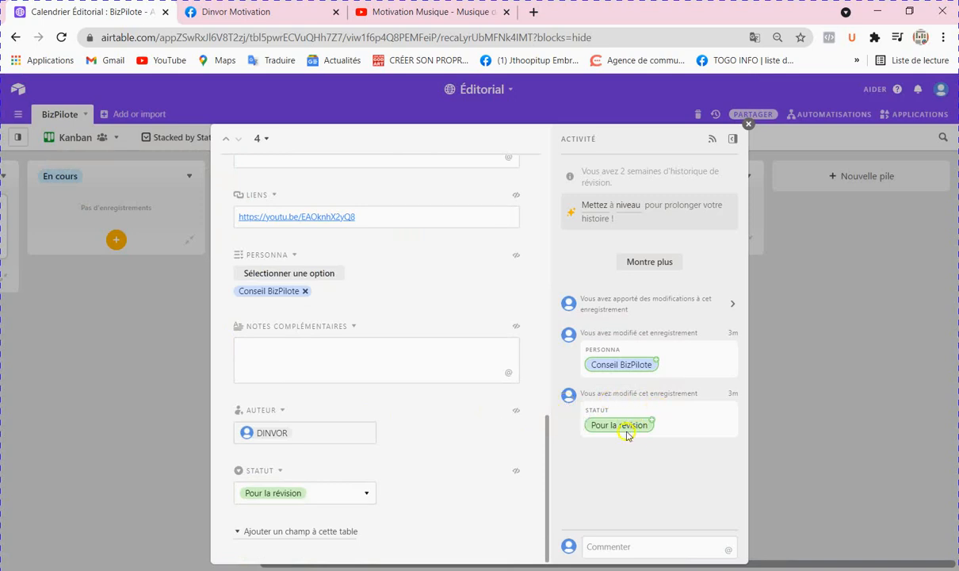
left_click(749, 125)
Switch to the Facebook page and check the latest entry under "Autres publications" and the Photos section
left_click(238, 12)
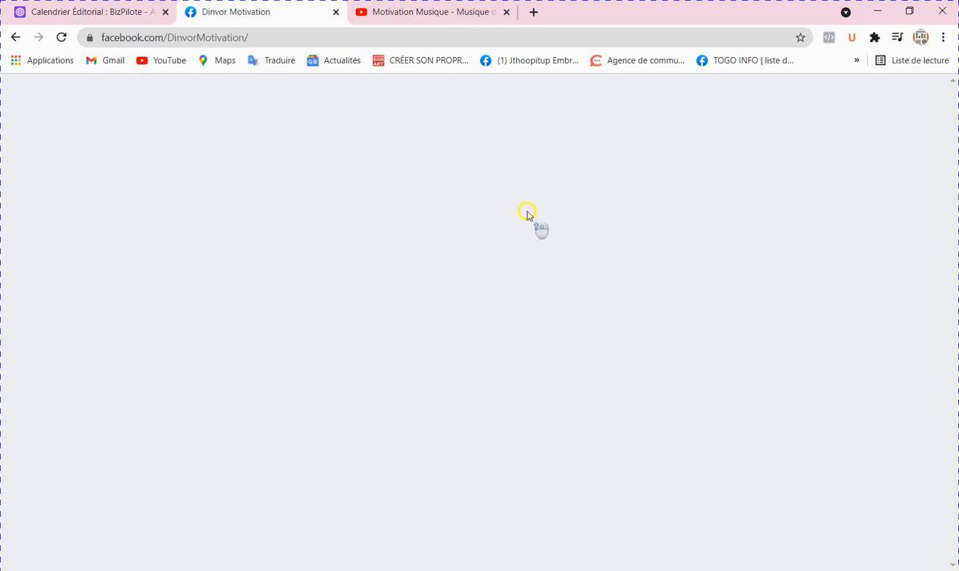
scroll(555, 253, "down", 10)
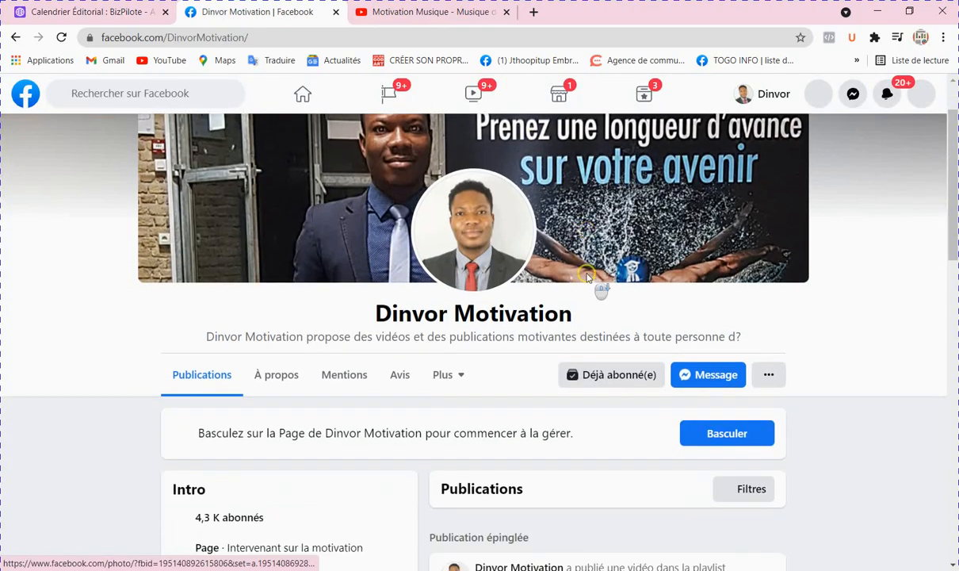
scroll(587, 271, "down", 1)
scroll(591, 273, "up", 4)
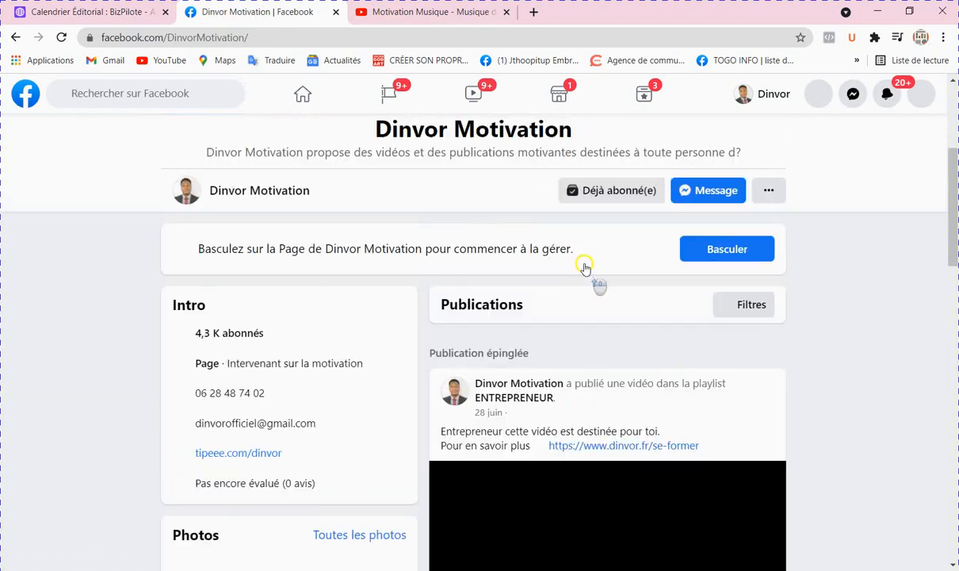
scroll(585, 268, "down", 4)
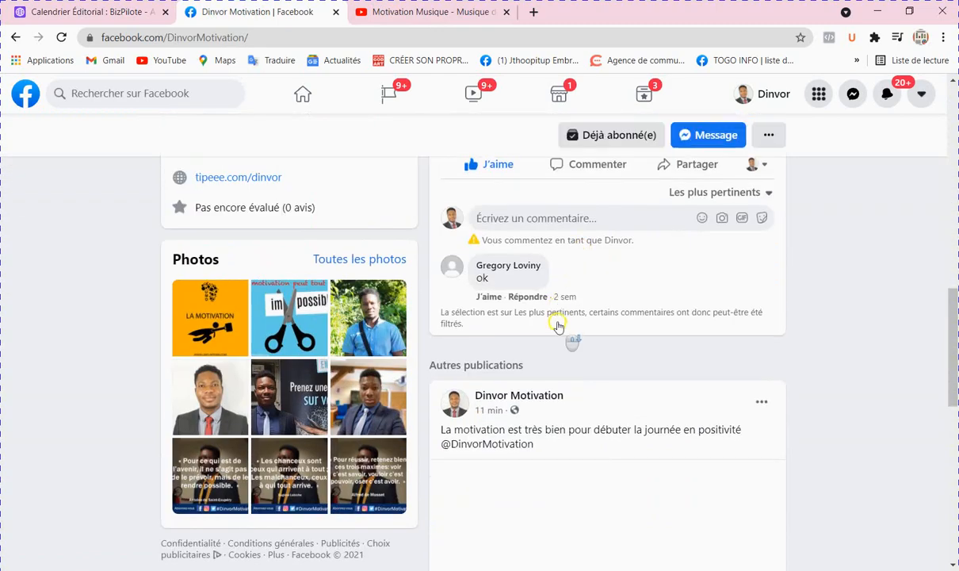
scroll(526, 358, "down", 1)
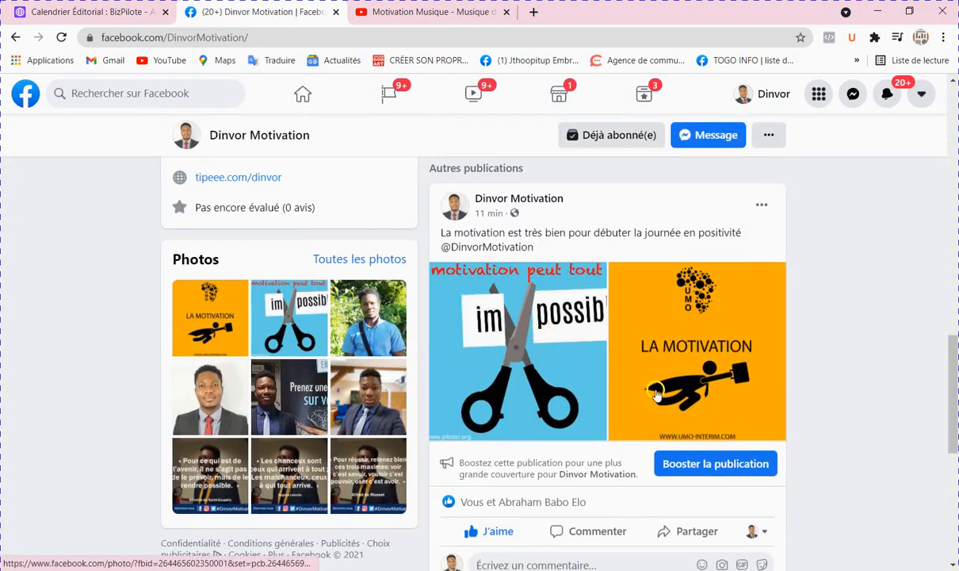
scroll(574, 357, "up", 1)
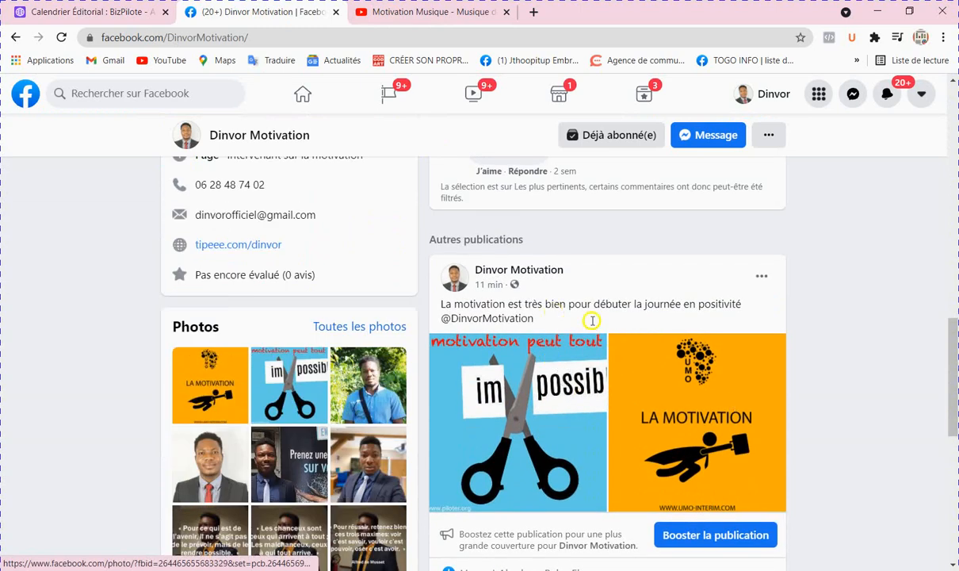
scroll(644, 367, "down", 1)
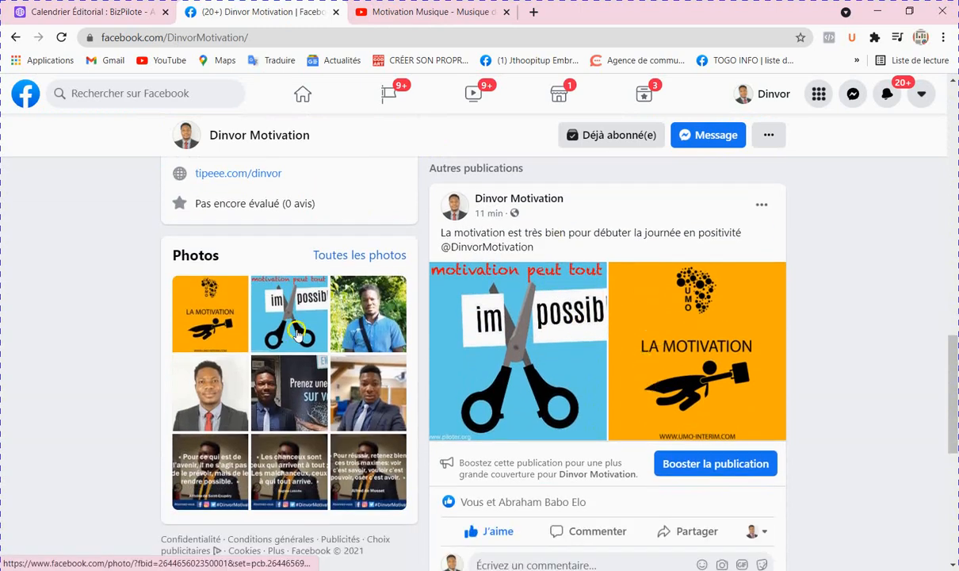
Reopen record 4 in Airtable and examine the options available for its Statut field without changing it
left_click(67, 11)
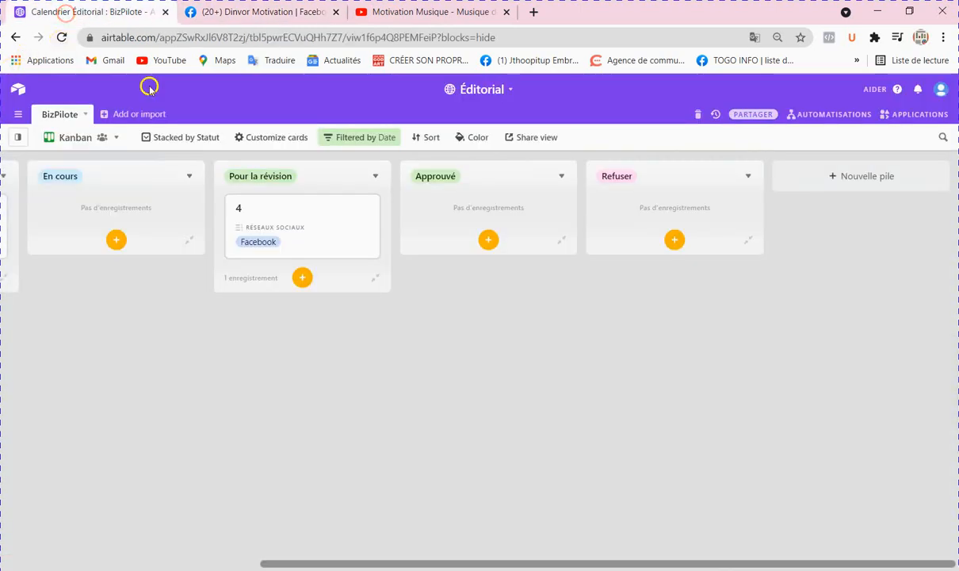
left_click(314, 243)
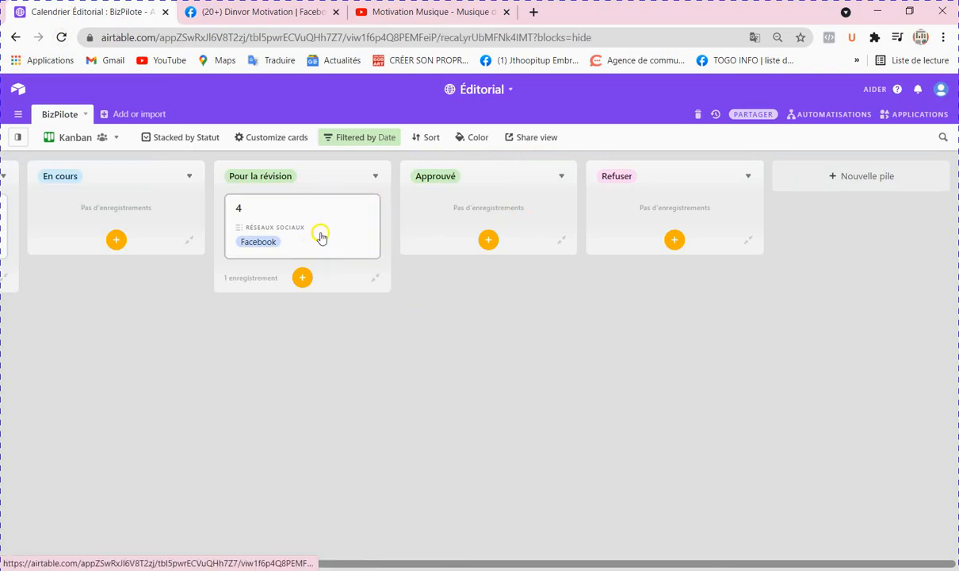
scroll(504, 327, "down", 10)
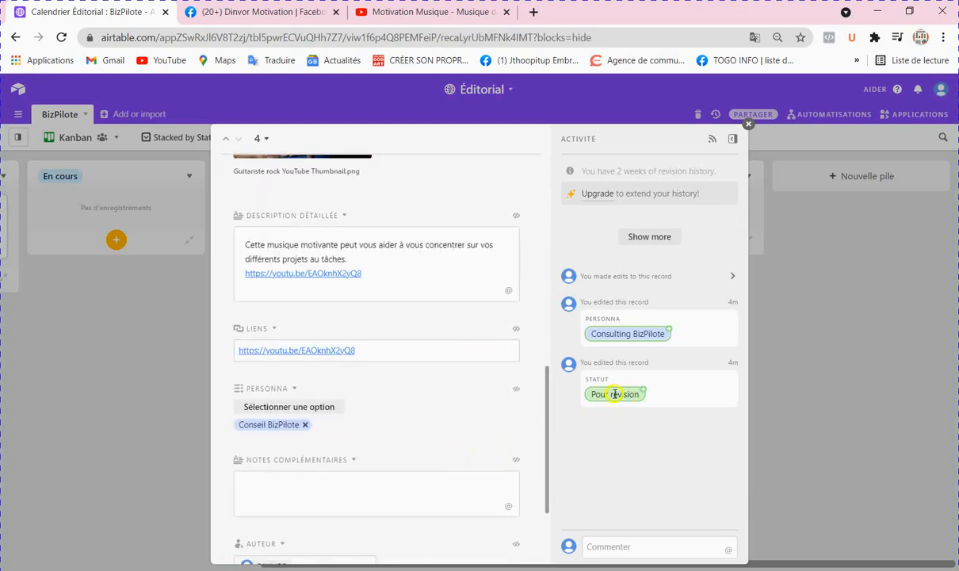
scroll(491, 432, "down", 3)
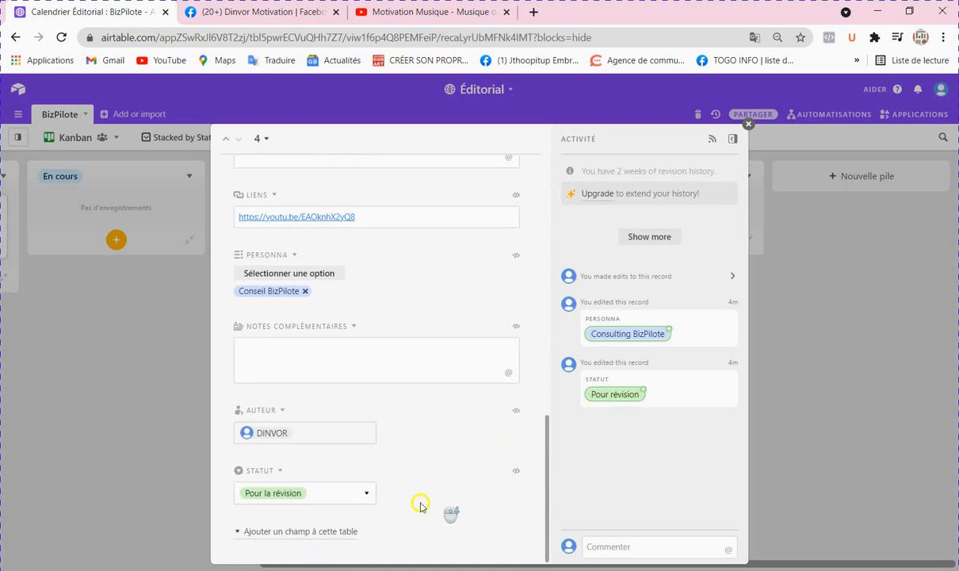
left_click(366, 494)
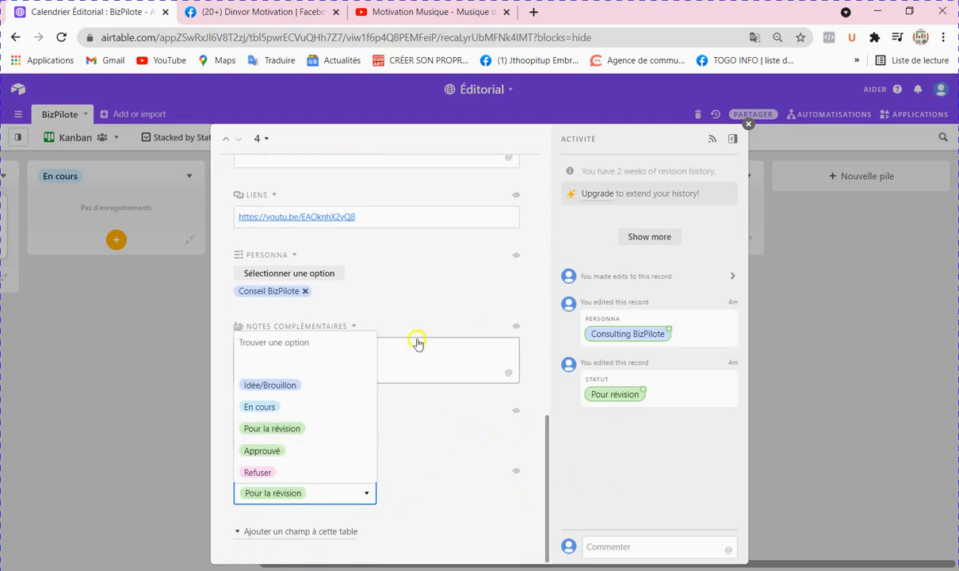
left_click(664, 473)
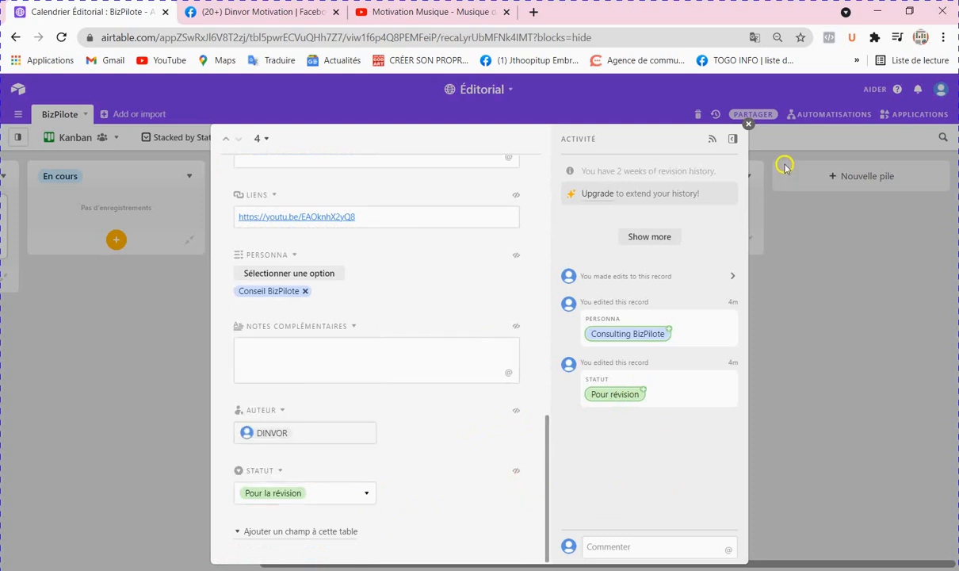
left_click(745, 125)
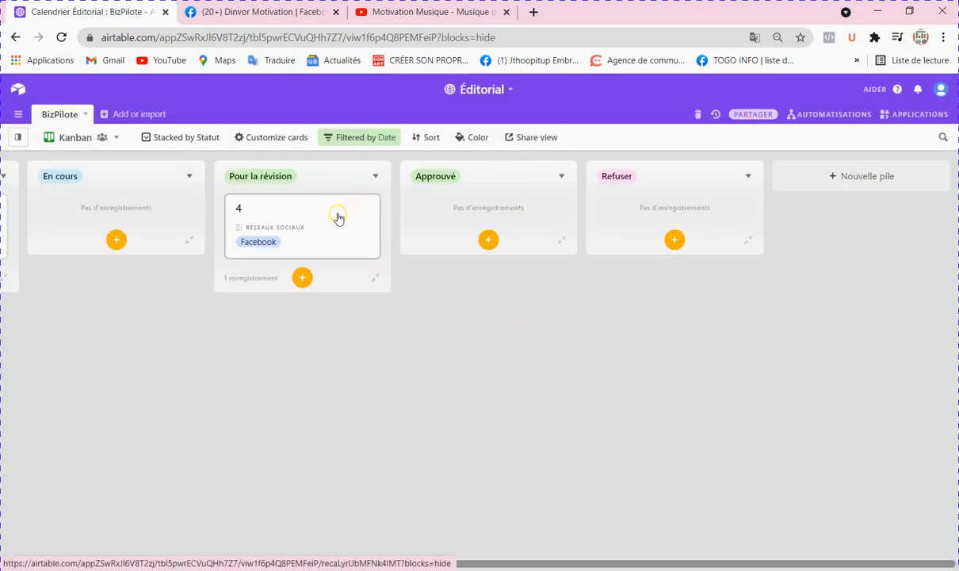
Move record 4's Kanban card from the "Pour la révision" stack to the "Approuvé" stack
left_click_drag(338, 215, 357, 209)
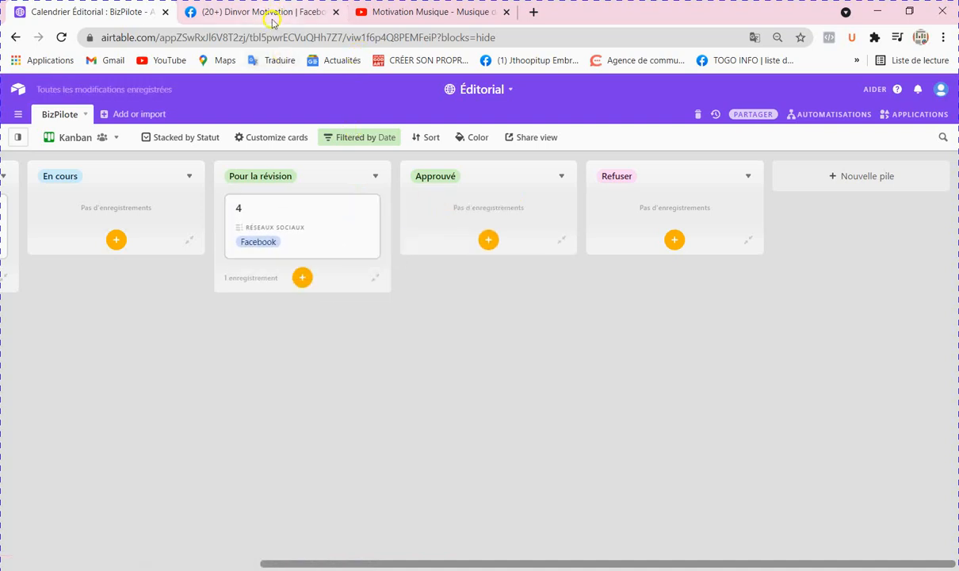
left_click_drag(358, 210, 482, 211)
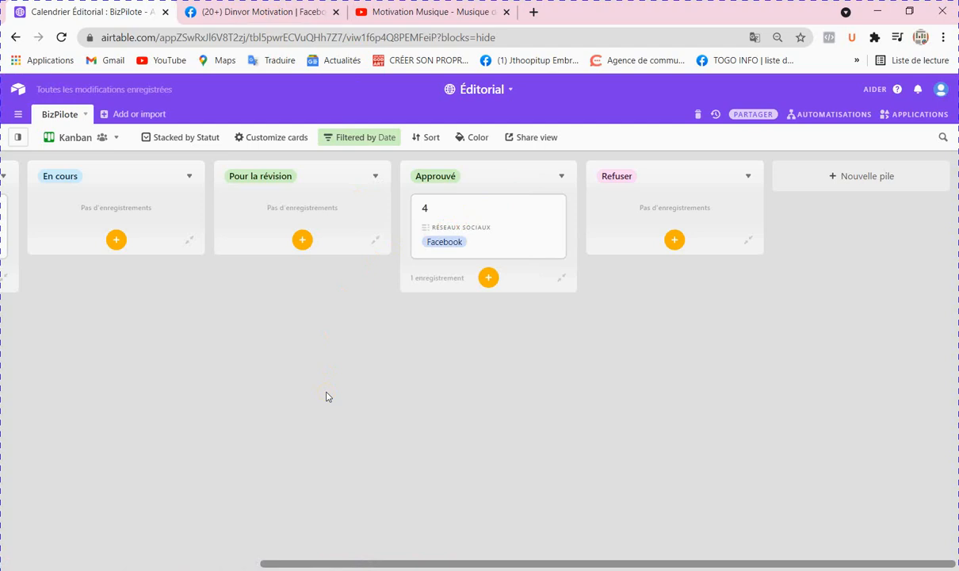
Switch to the Dinvor Motivation Facebook page and reload it following the record's approval
left_click(219, 14)
scroll(733, 313, "up", 3)
scroll(734, 314, "up", 10)
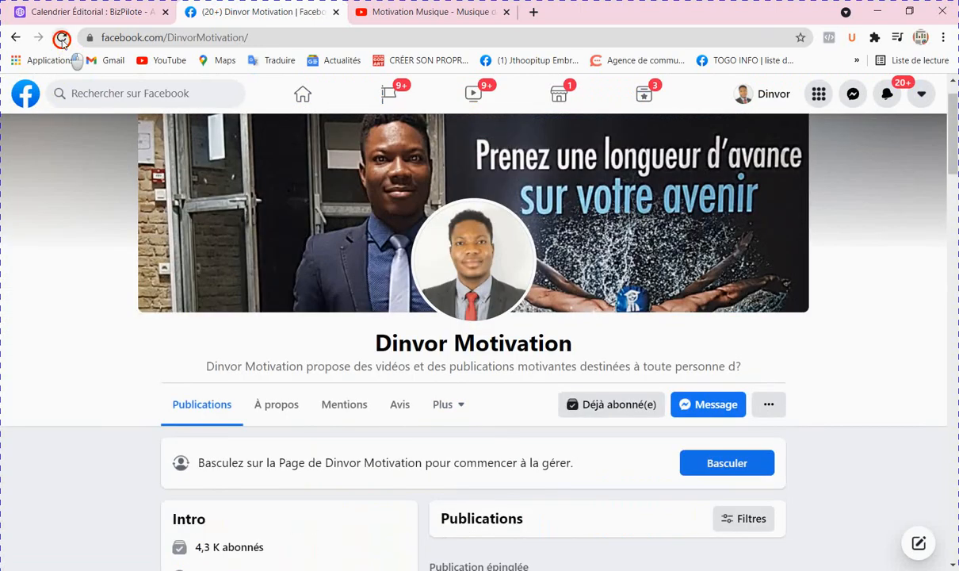
left_click(61, 38)
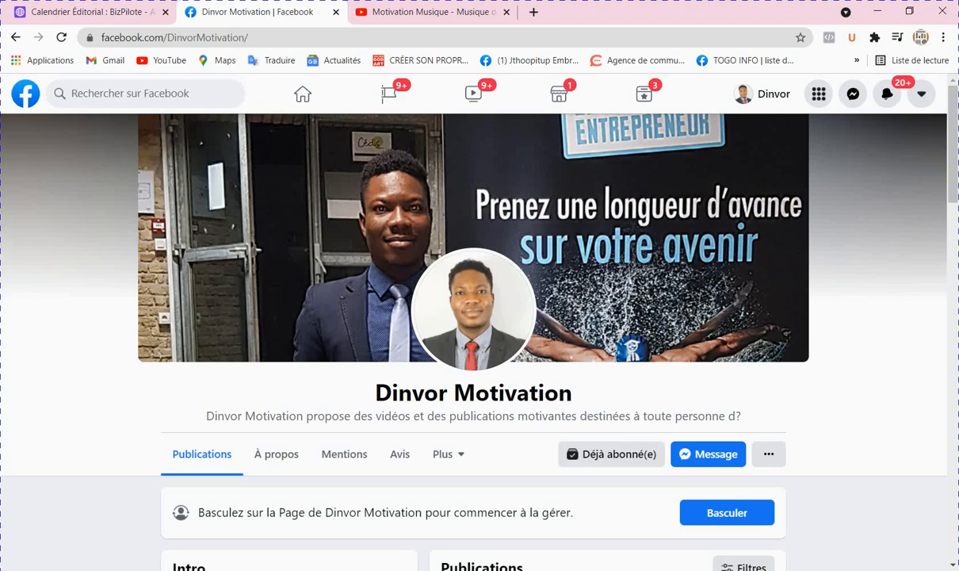
Check the newest entry under "Autres publications" on the reloaded Dinvor Motivation page
left_click(954, 565)
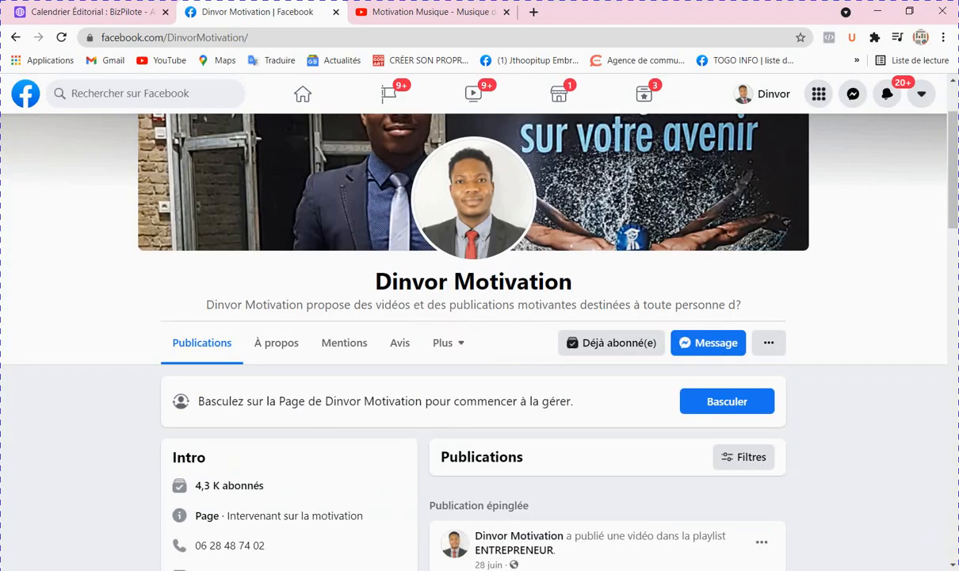
scroll(912, 493, "down", 5)
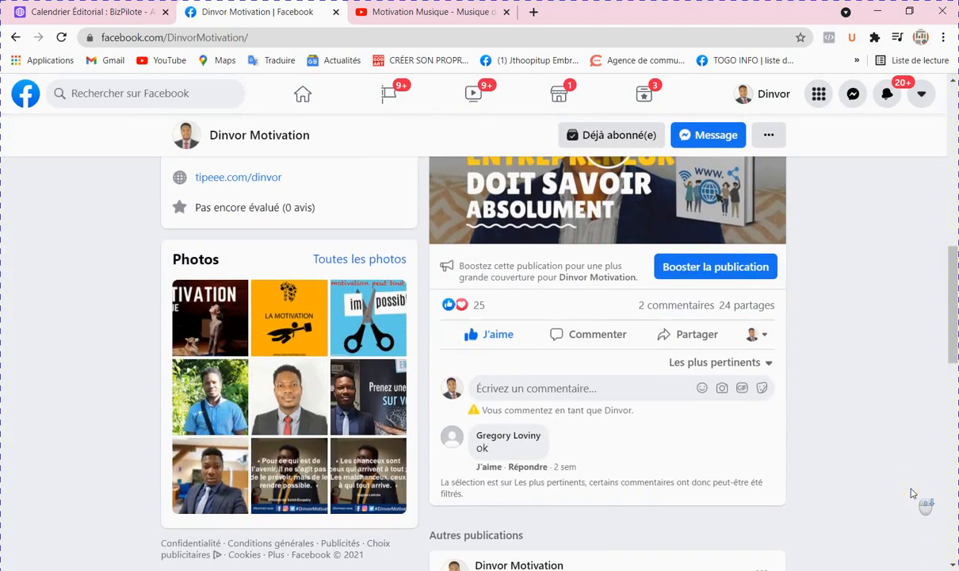
scroll(912, 493, "down", 2)
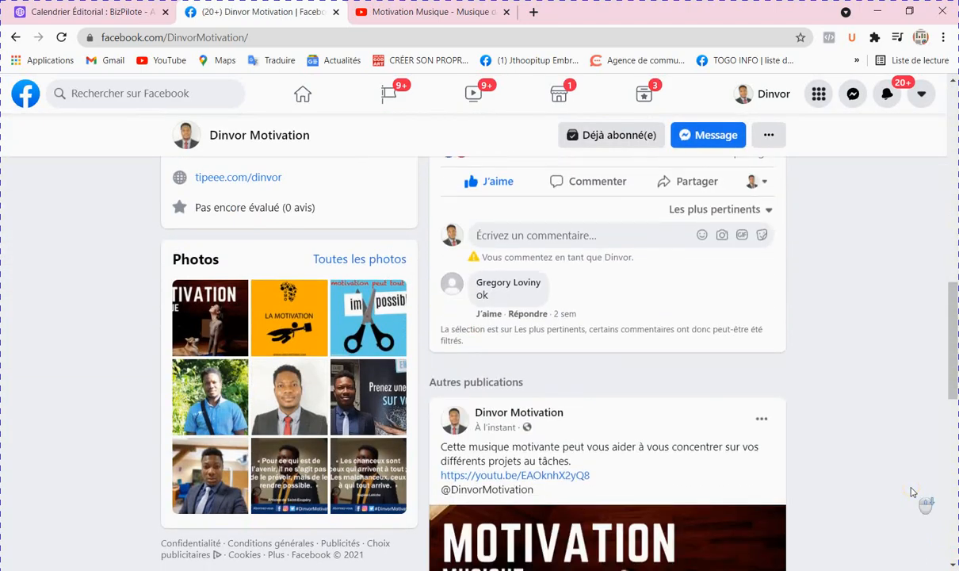
scroll(912, 493, "down", 2)
scroll(555, 373, "down", 1)
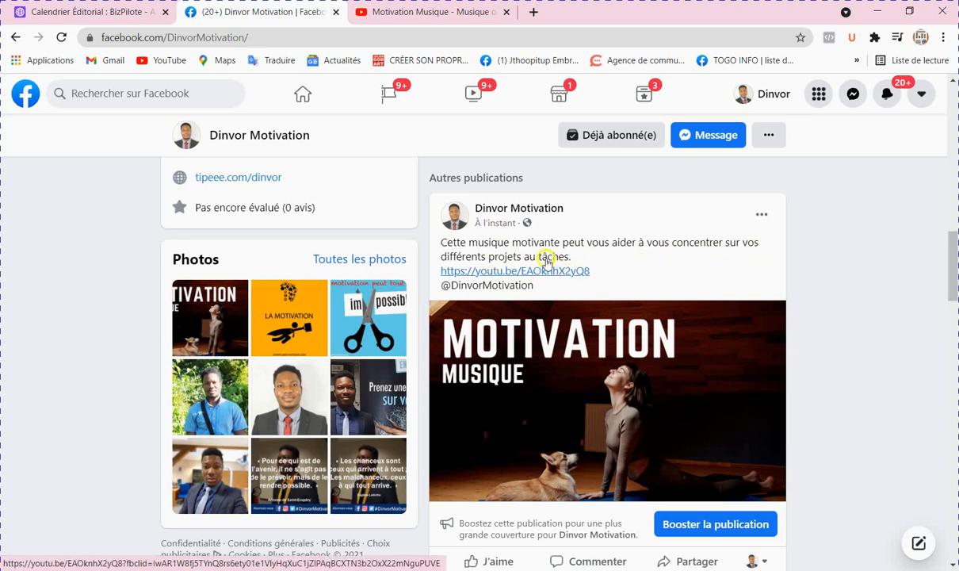
Examine the management options available for the "Motivation Musique" post without choosing any
left_click(761, 215)
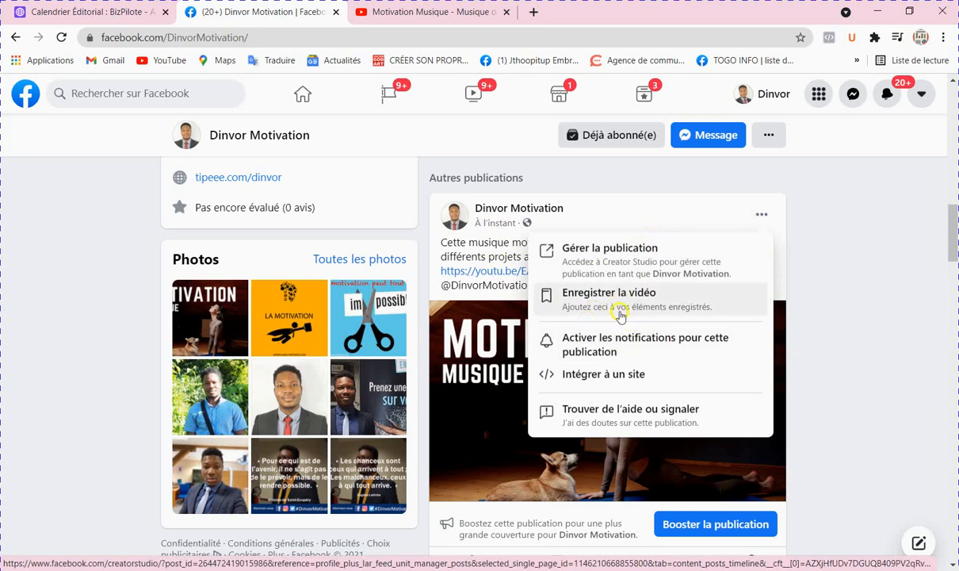
scroll(639, 356, "up", 2)
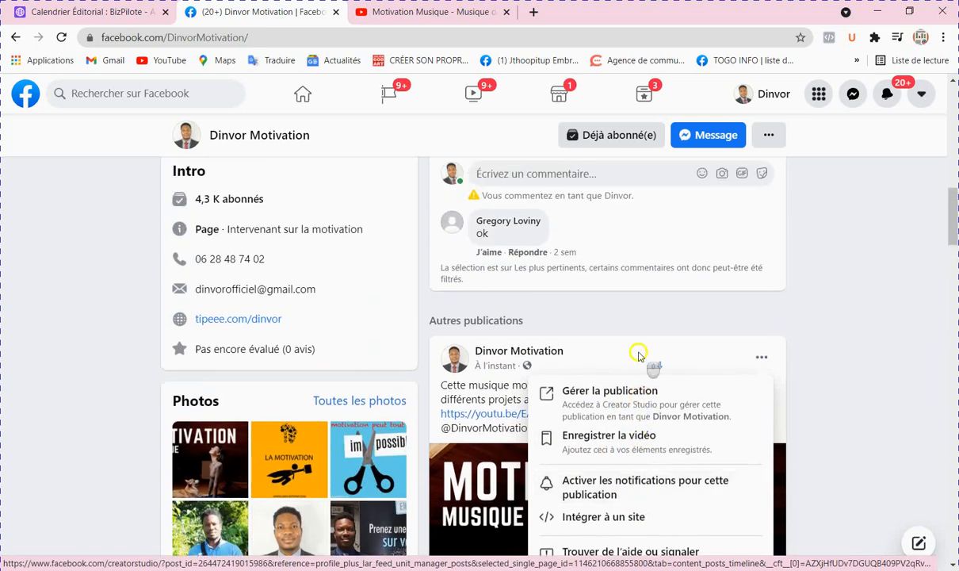
scroll(639, 235, "down", 2)
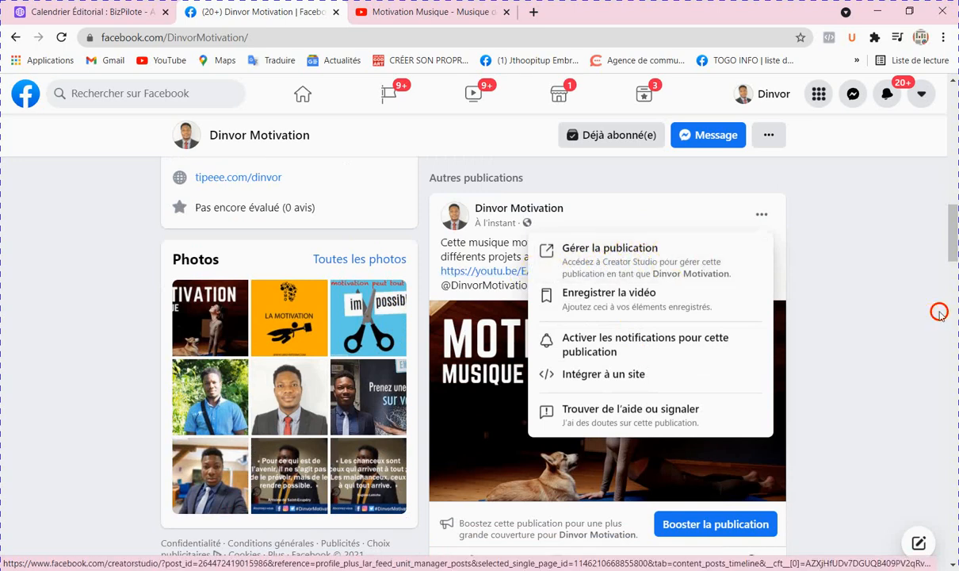
left_click(888, 295)
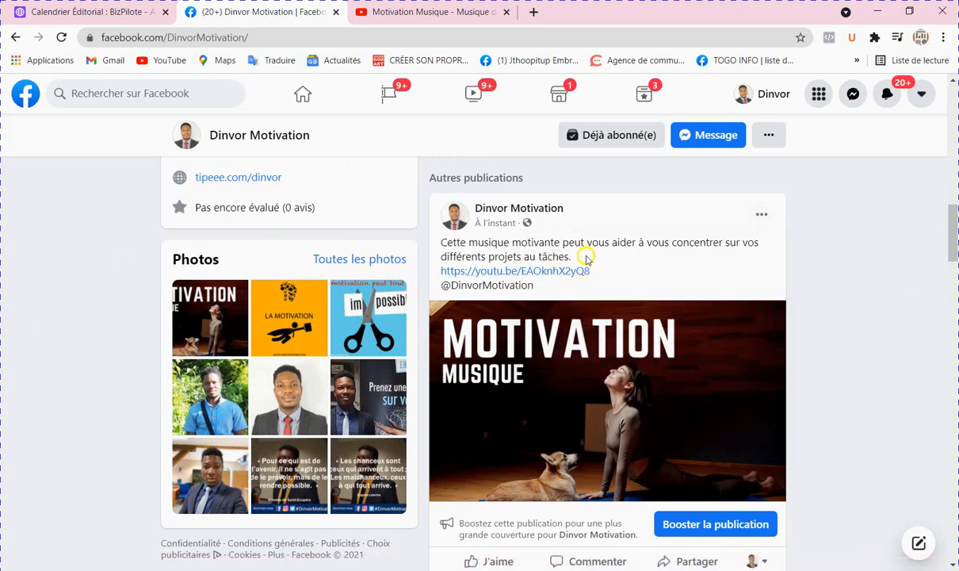
Like the "Motivation Musique" post on the Facebook page
scroll(786, 317, "down", 3)
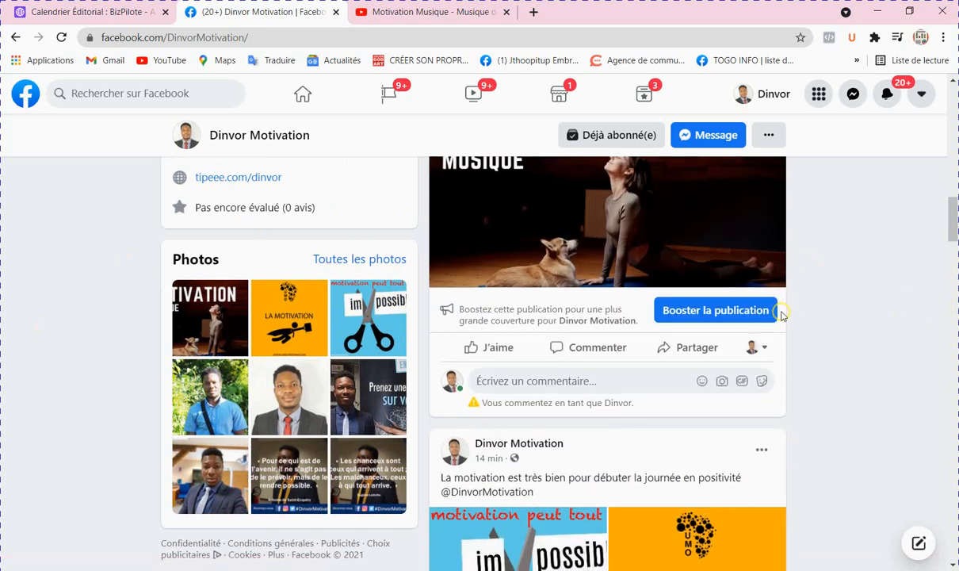
scroll(777, 313, "up", 2)
left_click(498, 490)
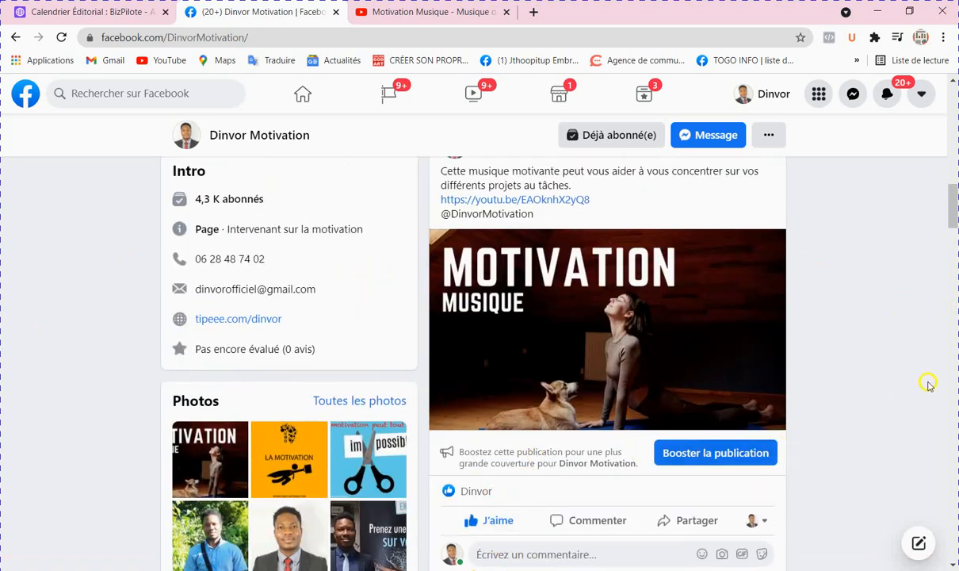
scroll(864, 368, "down", 6)
scroll(343, 291, "up", 1)
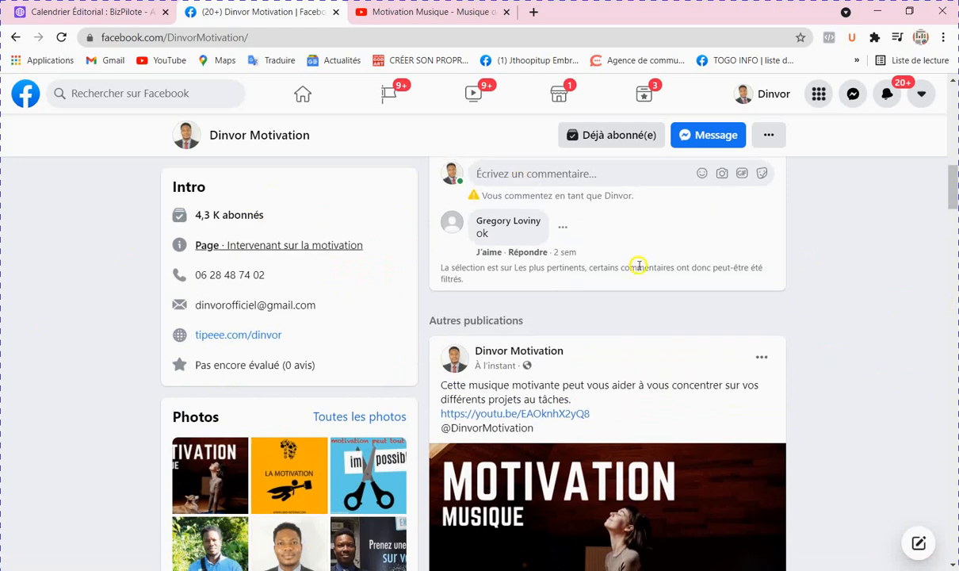
Return to the Airtable Kanban view and close the Facebook and YouTube pages
left_click(108, 16)
scroll(183, 192, "left", 4)
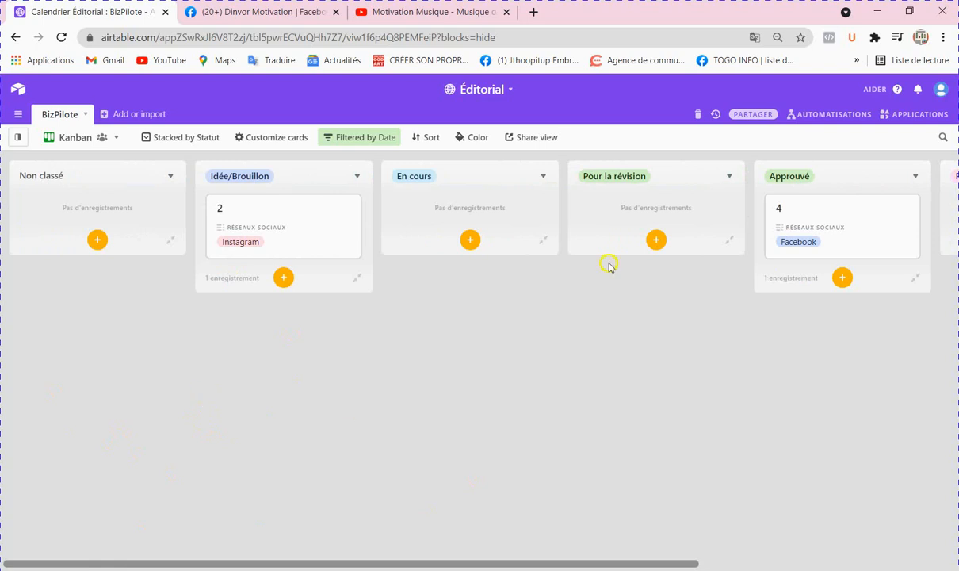
left_click_drag(690, 560, 766, 560)
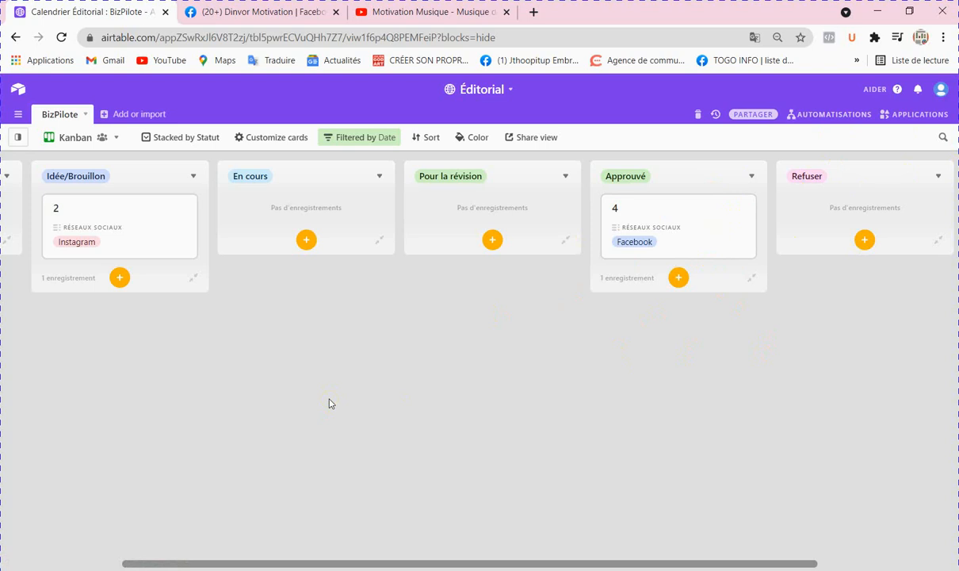
left_click(336, 12)
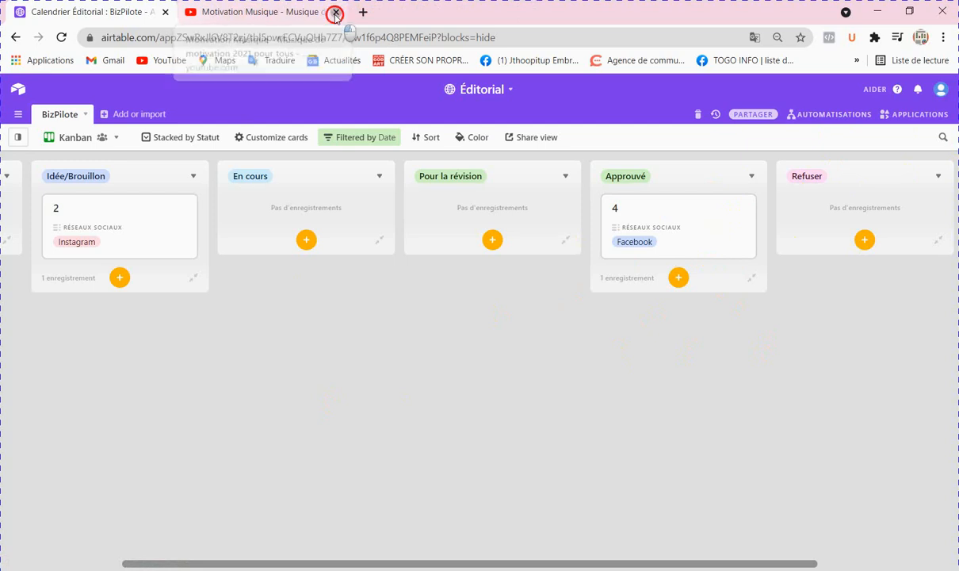
left_click(336, 13)
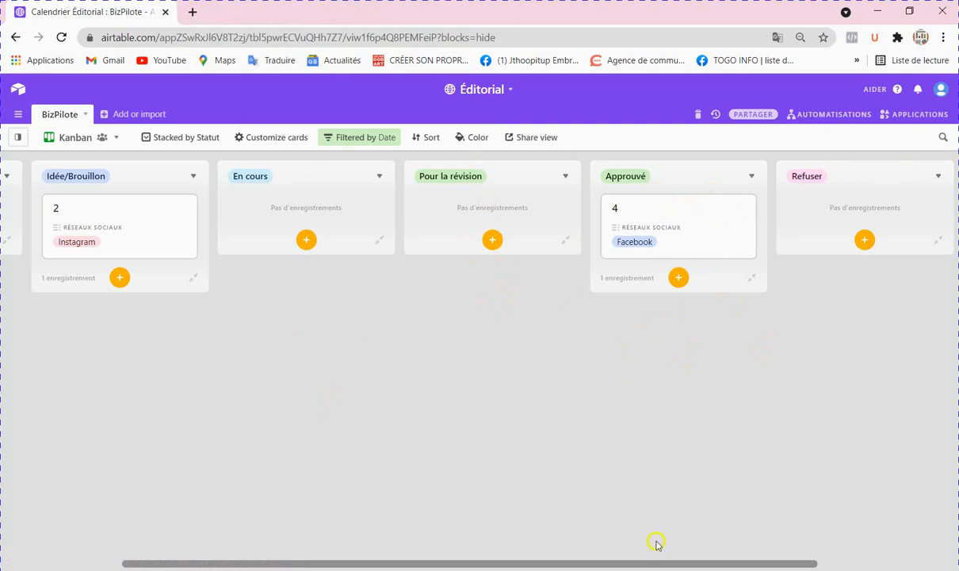
left_click_drag(657, 564, 538, 563)
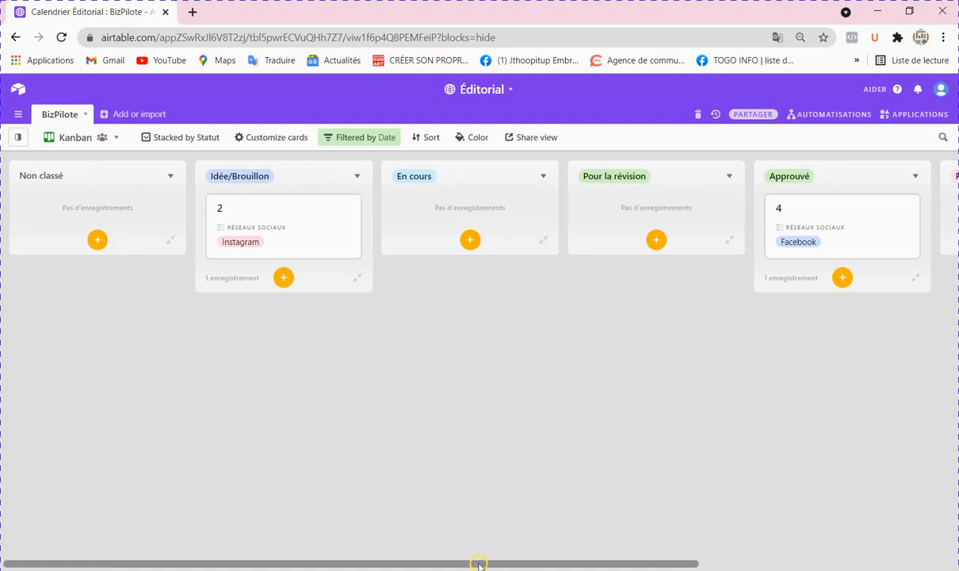
Rename the BizPilote table to "Dinvor Motivation"
left_click(85, 119)
left_click(98, 141)
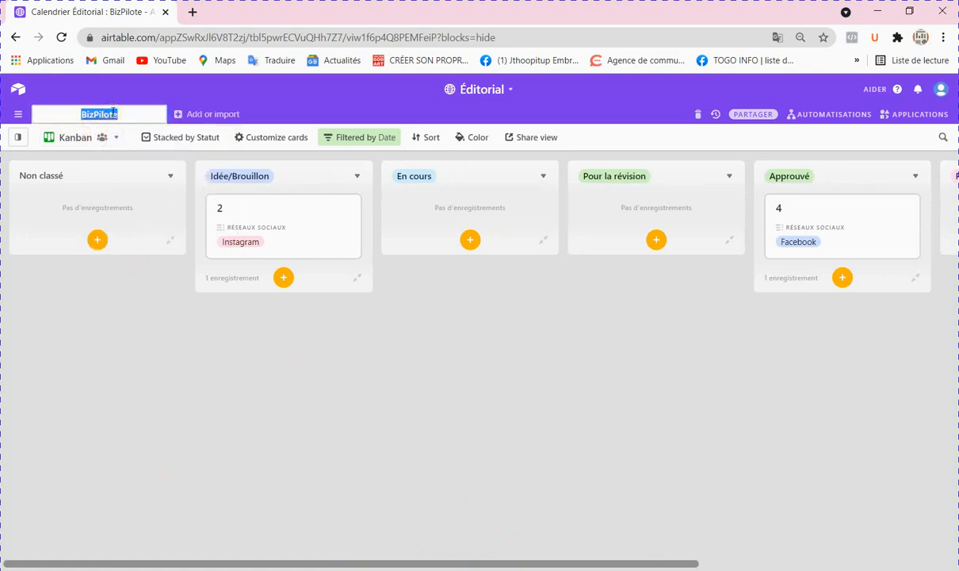
type("Dinvor Motiv")
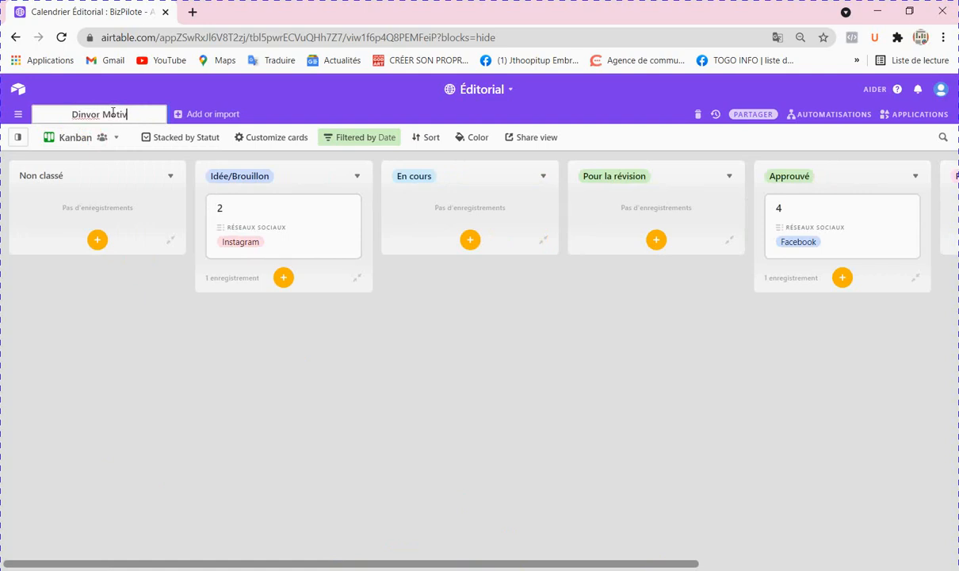
type("ation")
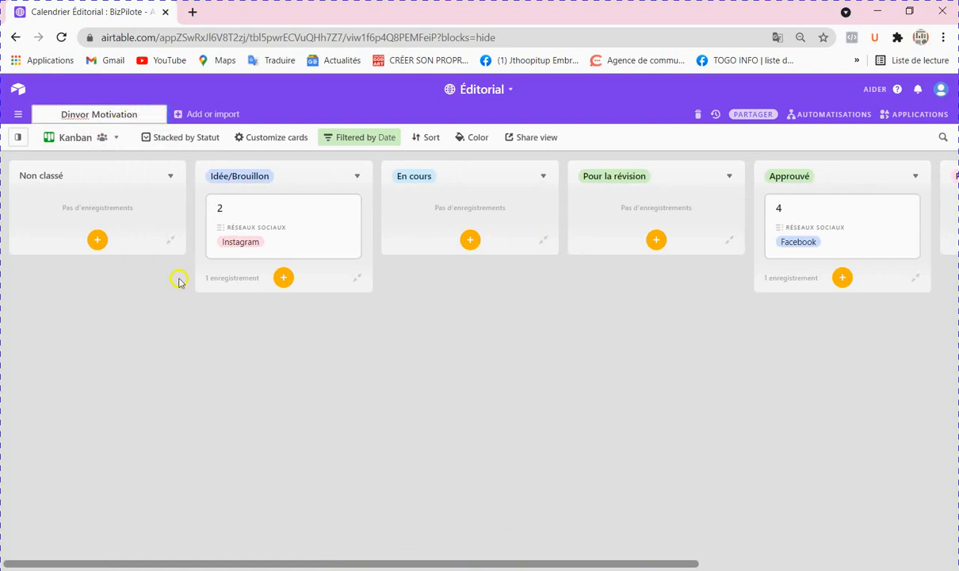
left_click(146, 351)
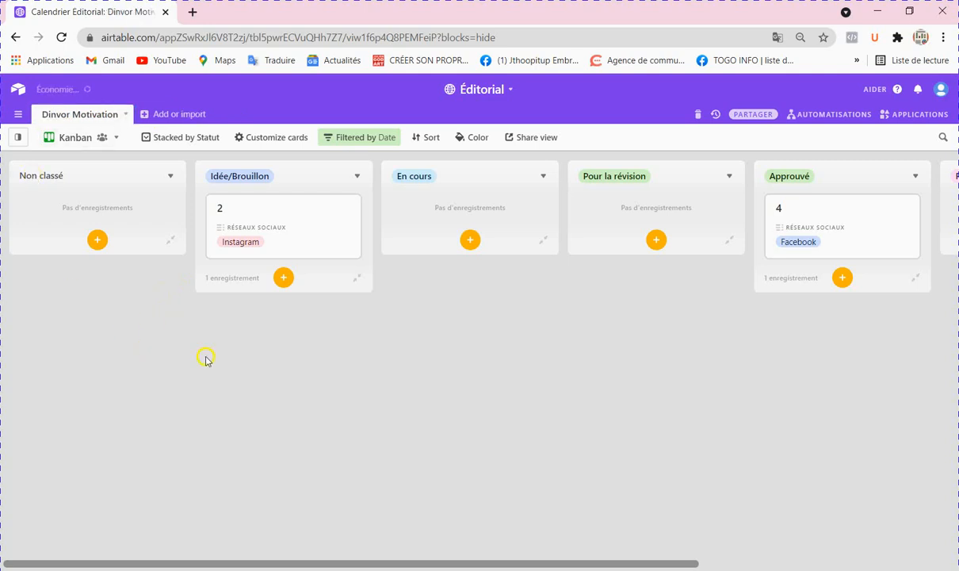
From the table's Vue grille view, open the trigger of the Publication automation and add a third condition to it
left_click(17, 137)
left_click(69, 201)
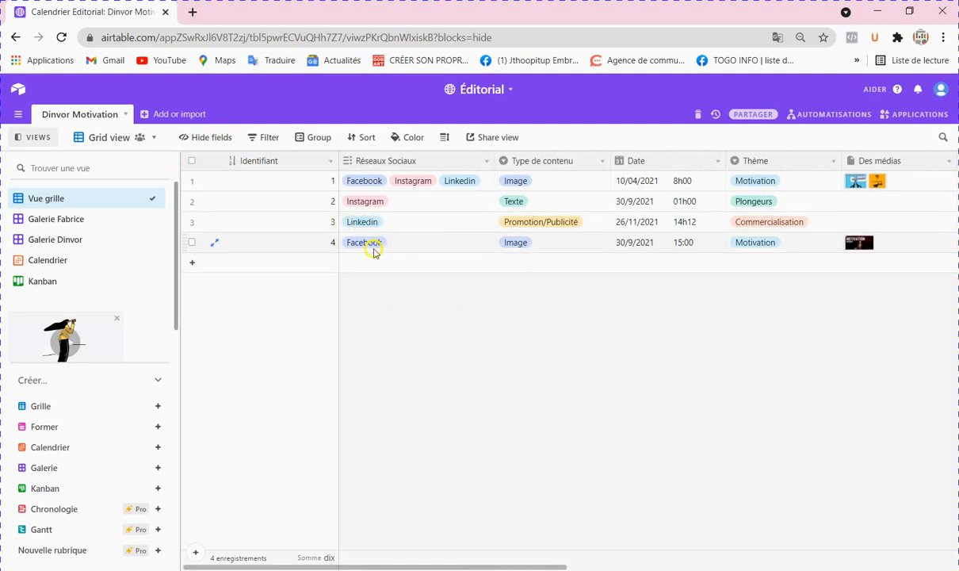
left_click(845, 117)
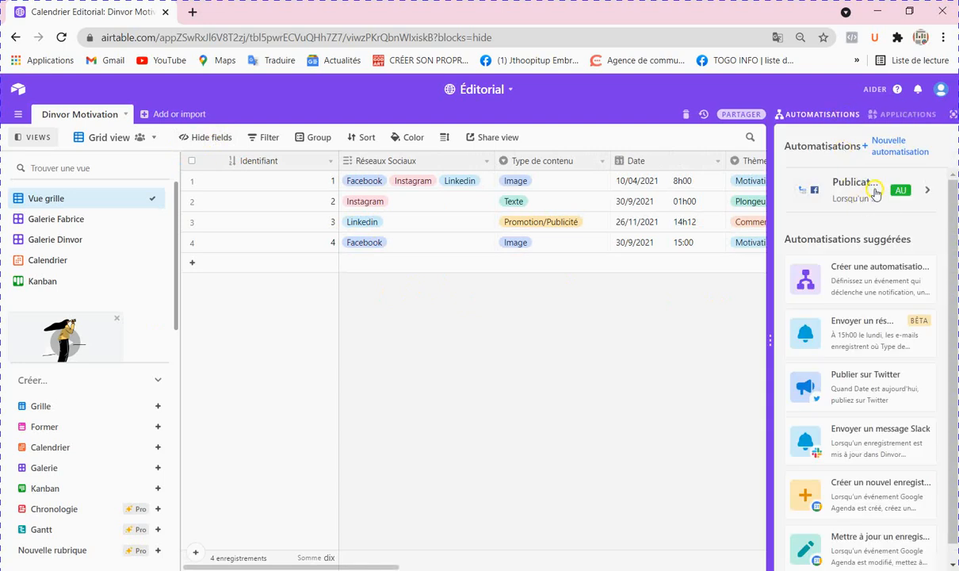
left_click(875, 193)
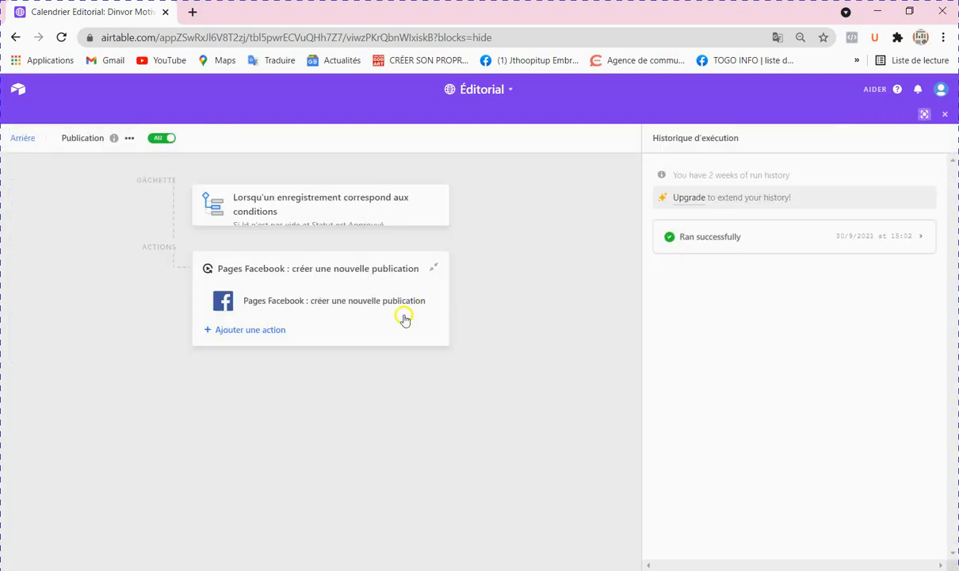
left_click(343, 205)
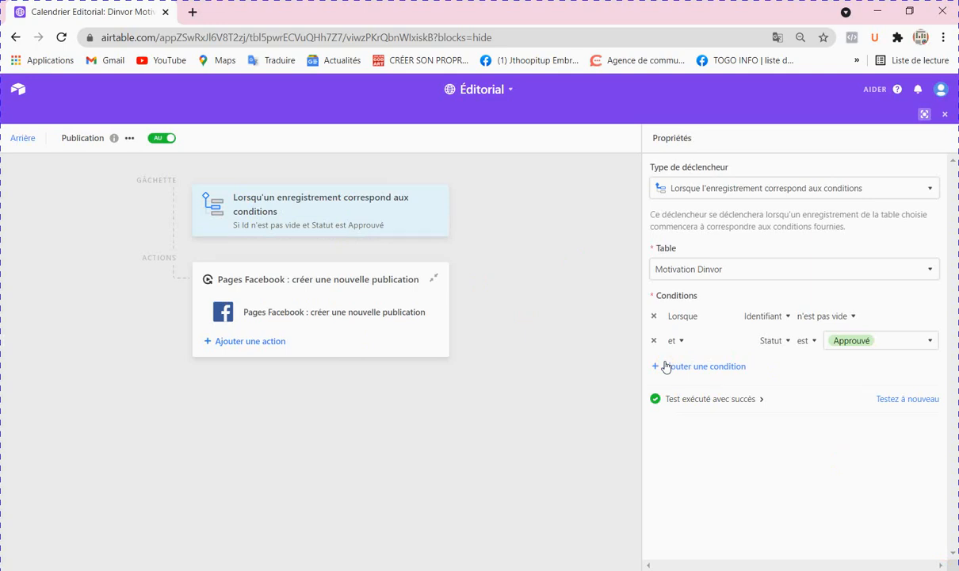
left_click(705, 367)
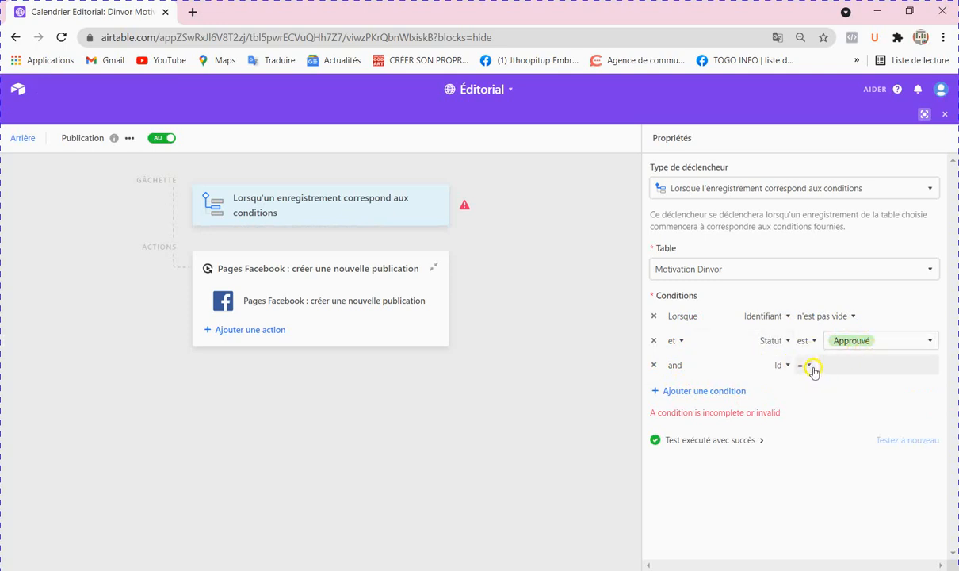
left_click(789, 365)
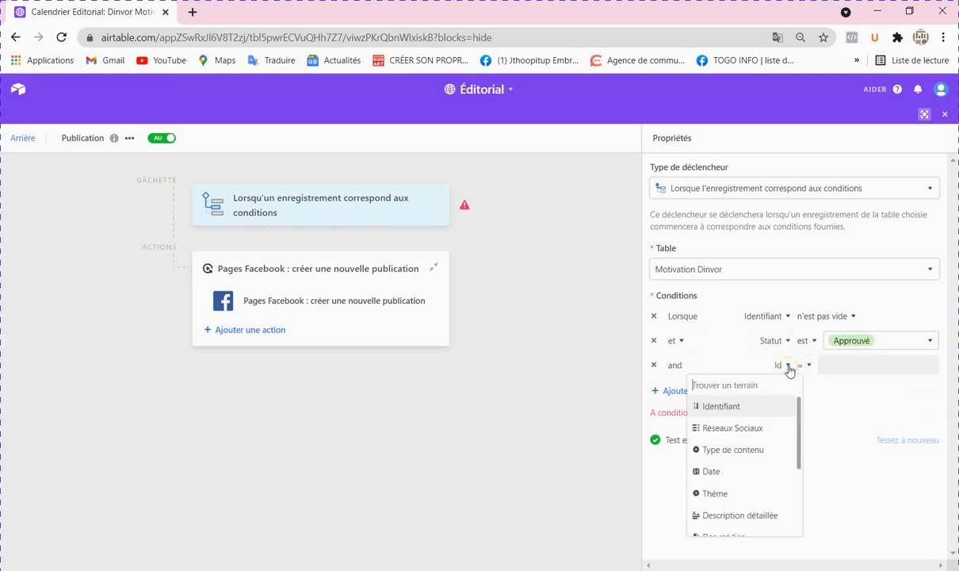
left_click(746, 449)
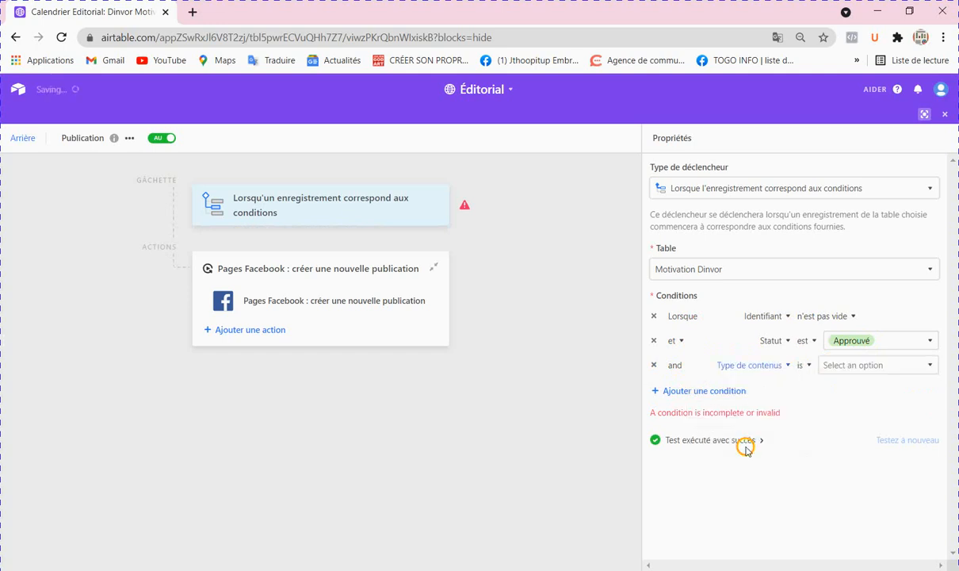
left_click(929, 365)
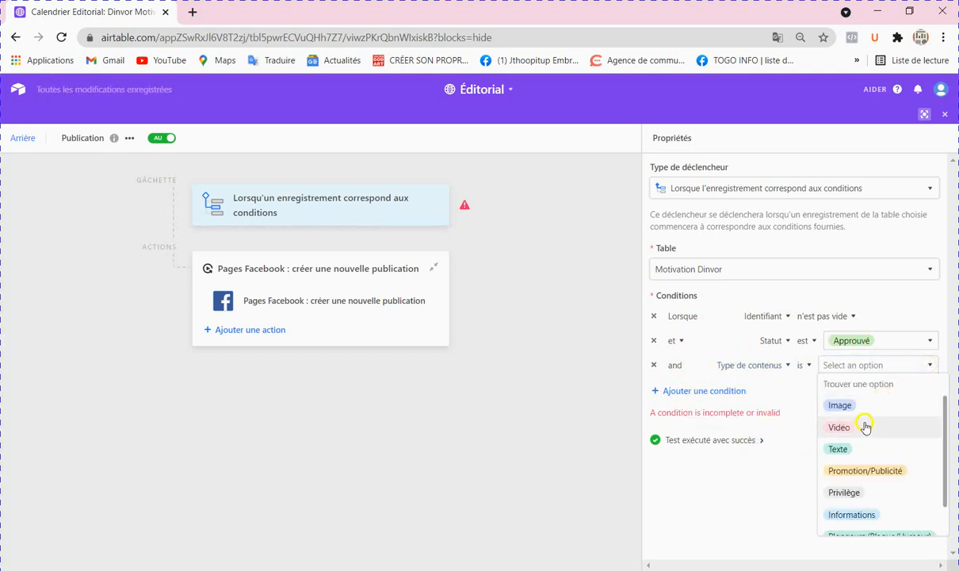
Set the third trigger condition to Réseaux Sociaux is exactly Facebook and deploy the change to the live automation
left_click(790, 366)
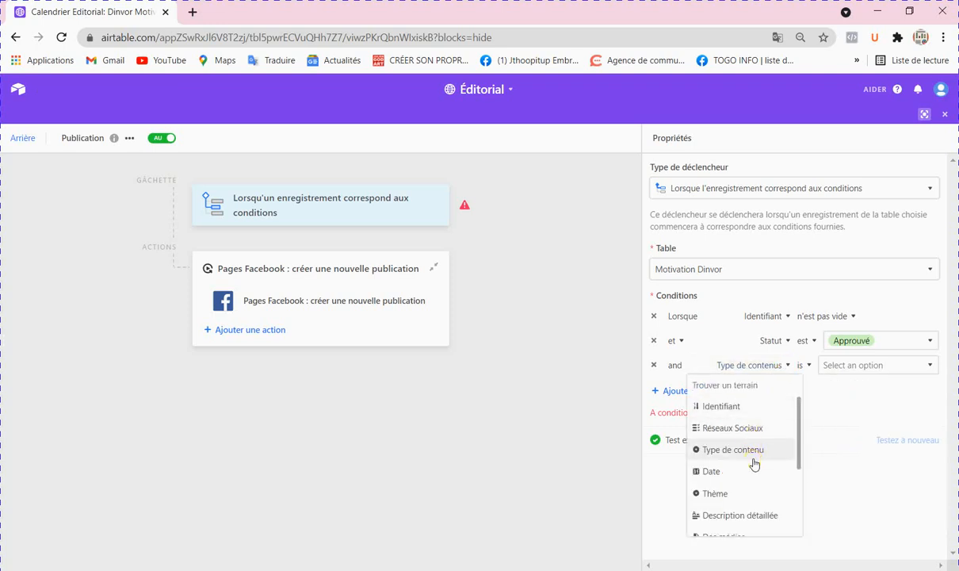
left_click(759, 428)
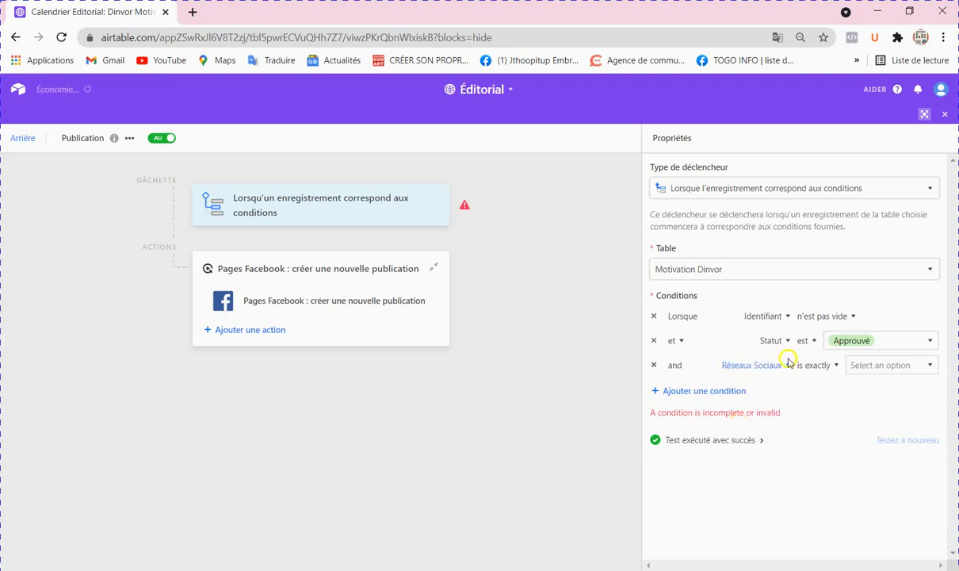
left_click(836, 366)
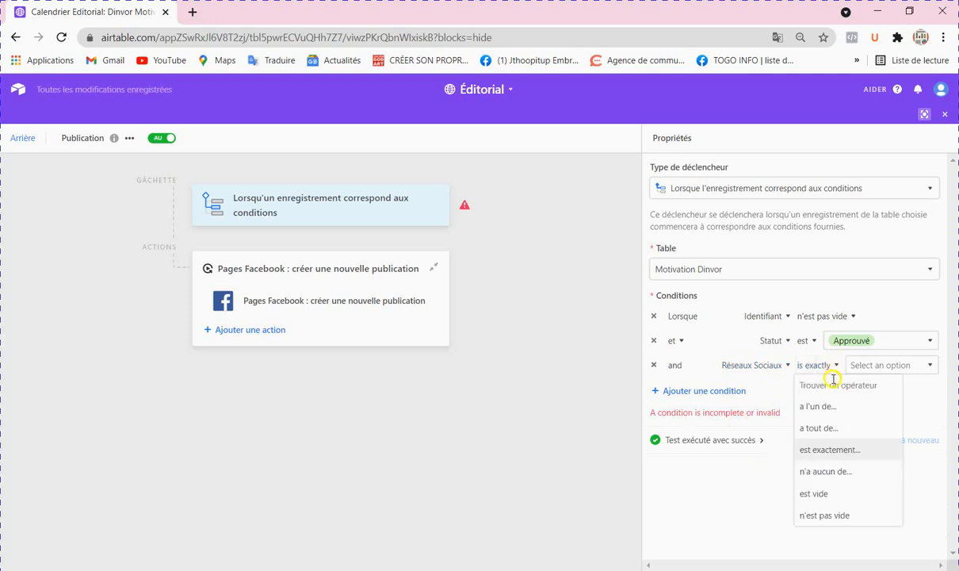
left_click(868, 365)
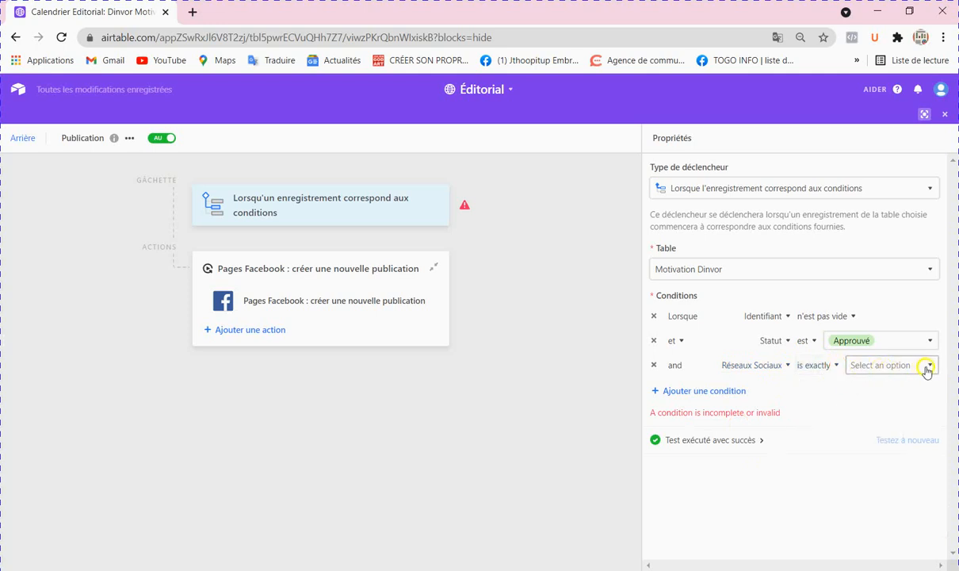
left_click(926, 364)
left_click(842, 397)
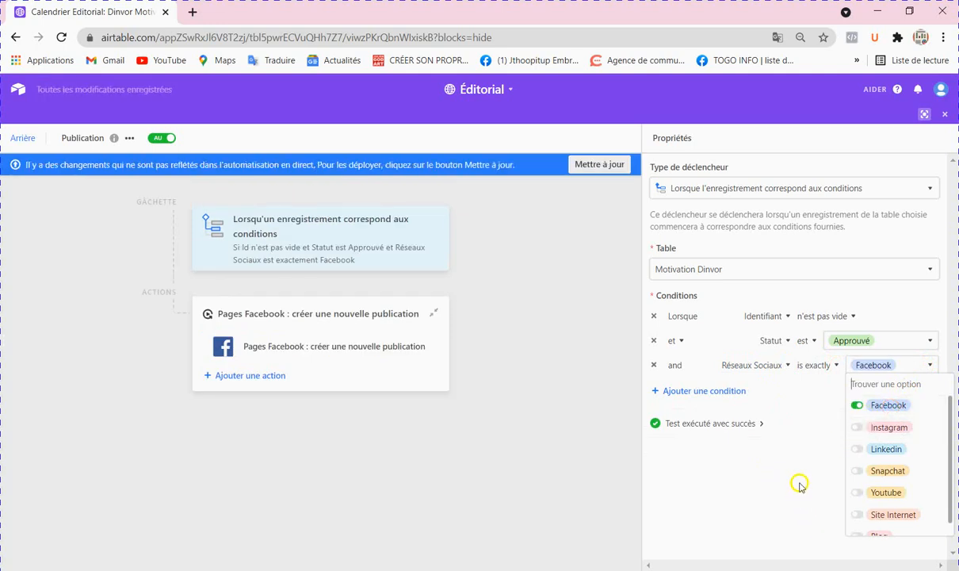
left_click(797, 487)
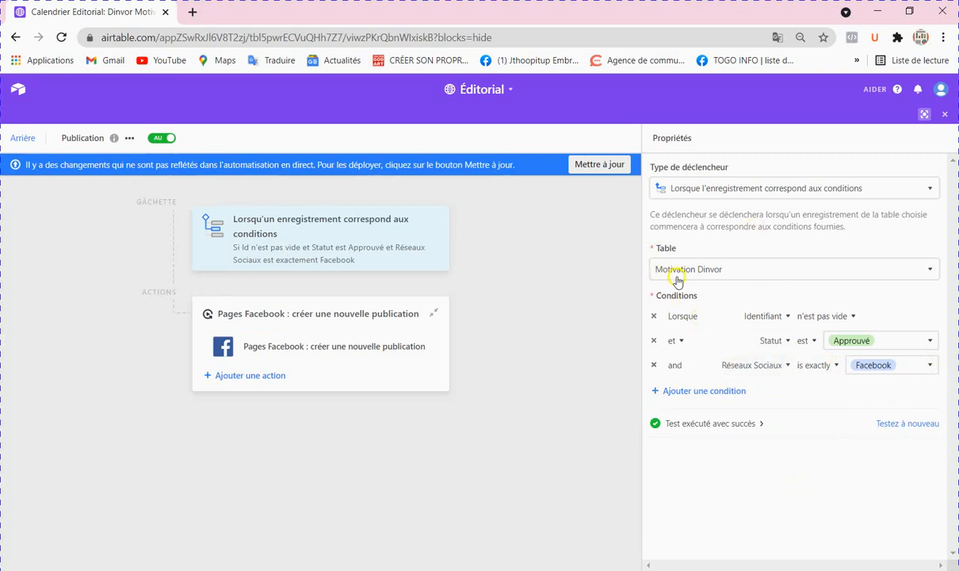
left_click(601, 166)
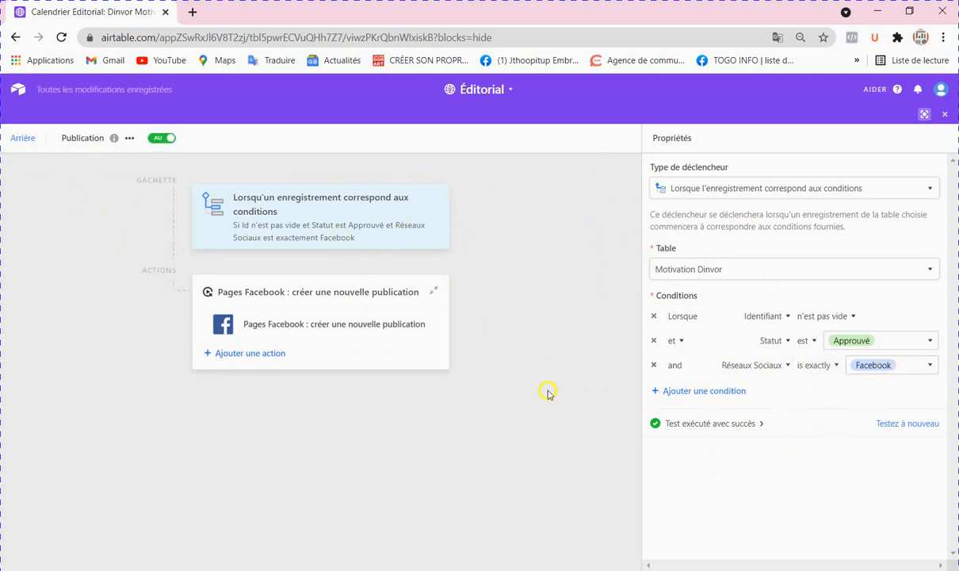
Return from the Publication automation to the Dinvor Motivation grid, review the records' Statut column and hide the automations
left_click(24, 140)
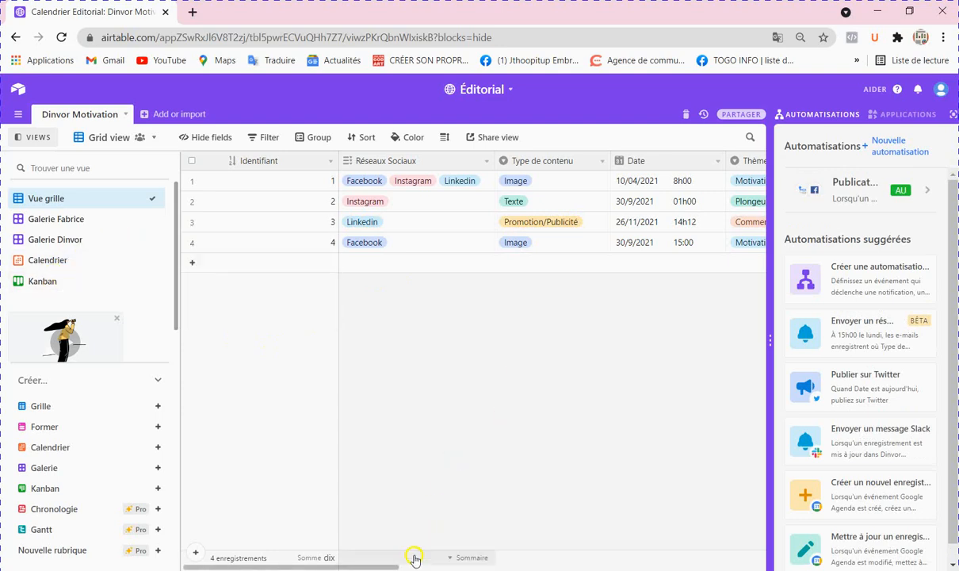
left_click_drag(388, 568, 768, 546)
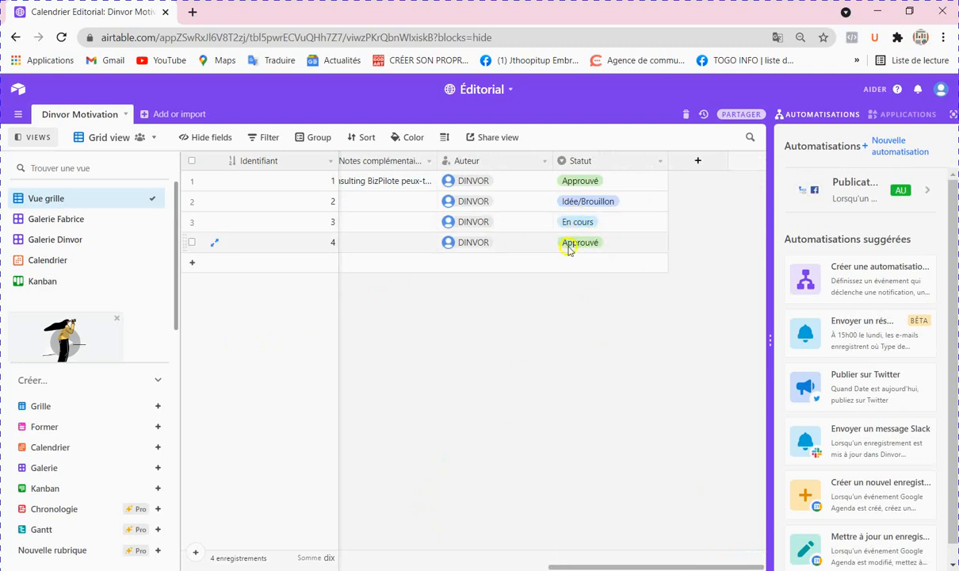
left_click(819, 117)
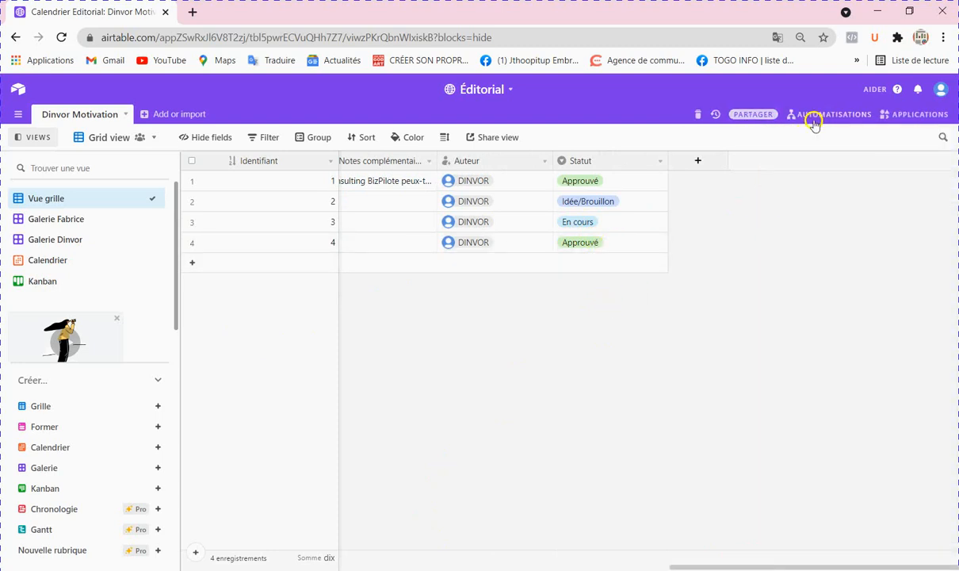
Reopen the Publication automation and review the available additional actions, including the Twitter, Facebook and Hootsuite integrations, without adding one
left_click(819, 117)
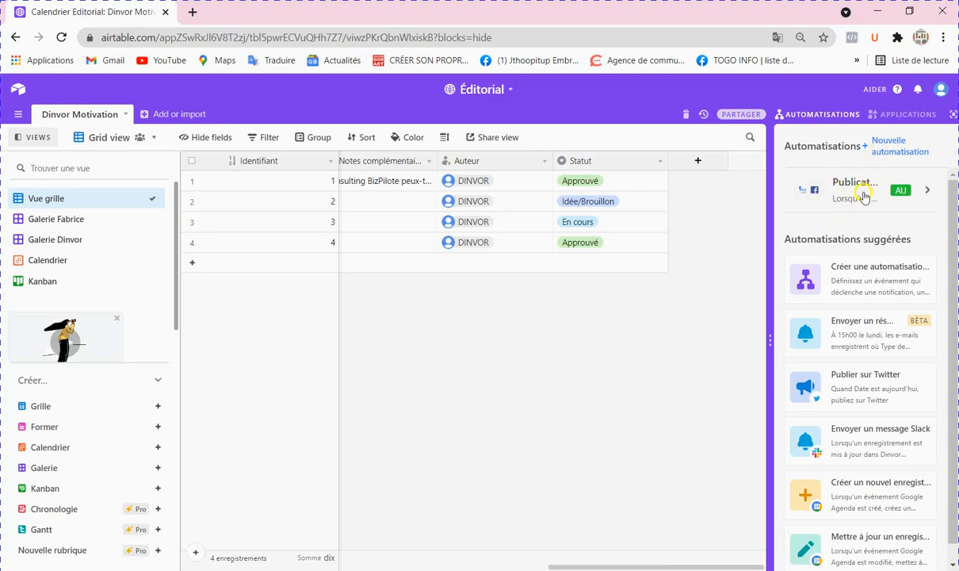
left_click(864, 193)
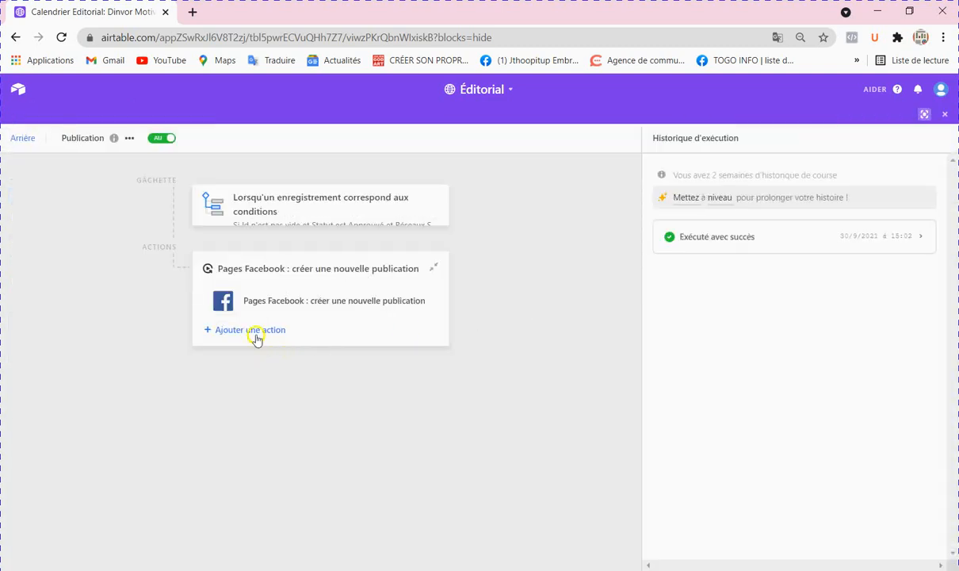
left_click(255, 333)
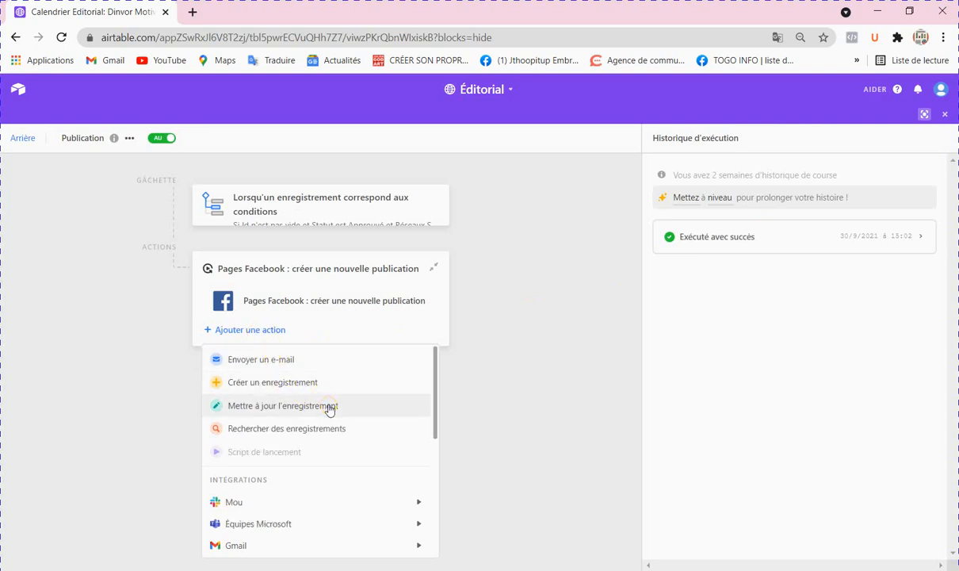
scroll(329, 409, "down", 3)
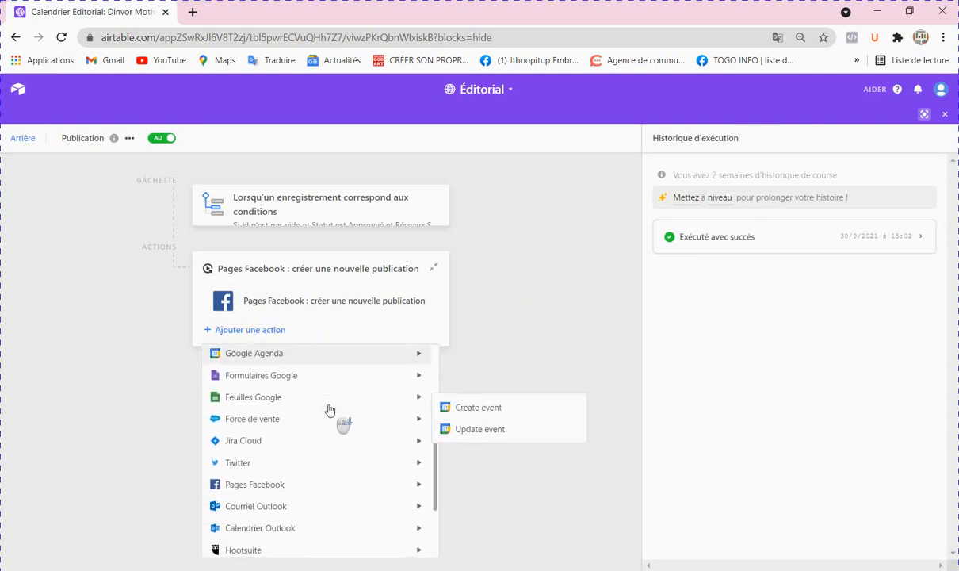
mouse_move(238, 460)
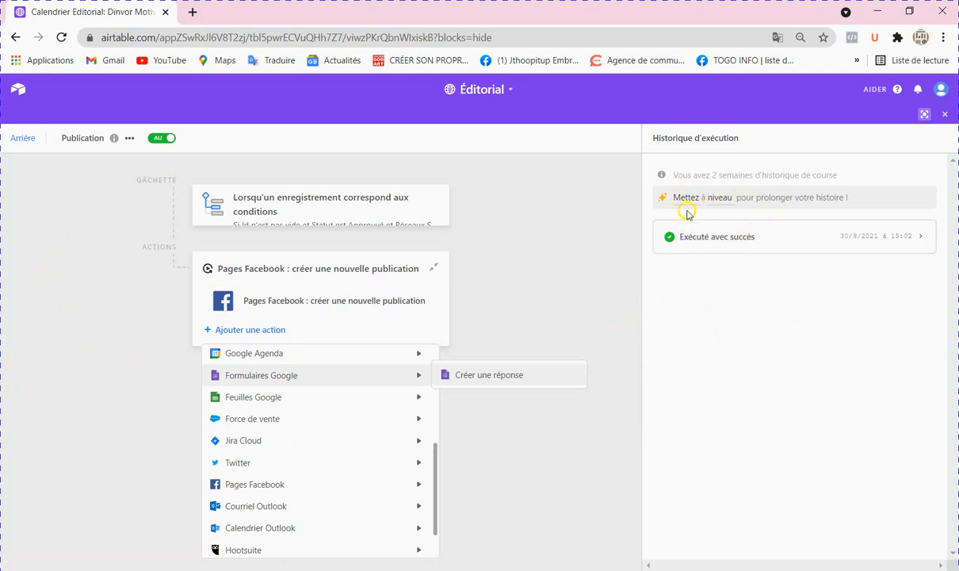
mouse_move(337, 460)
scroll(344, 456, "down", 1)
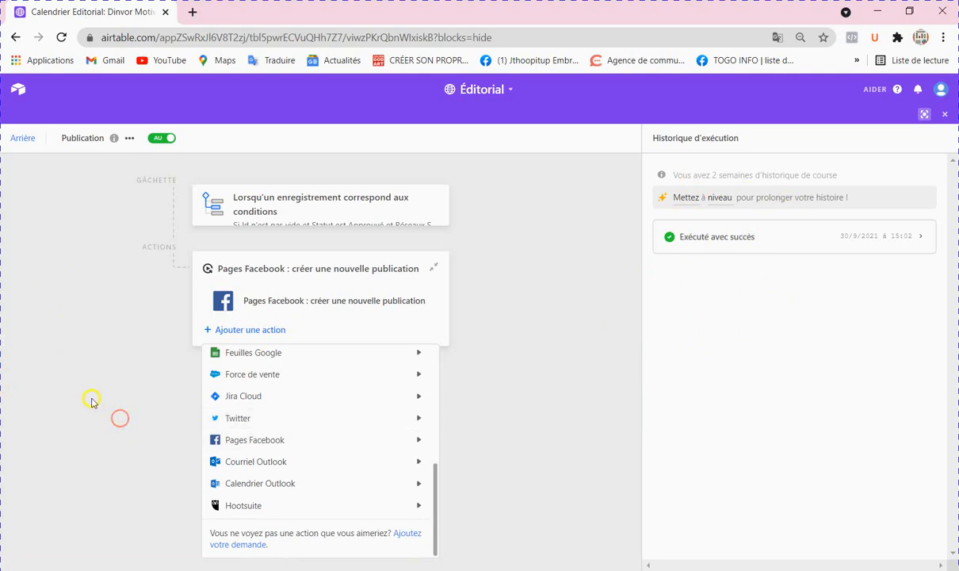
left_click(30, 361)
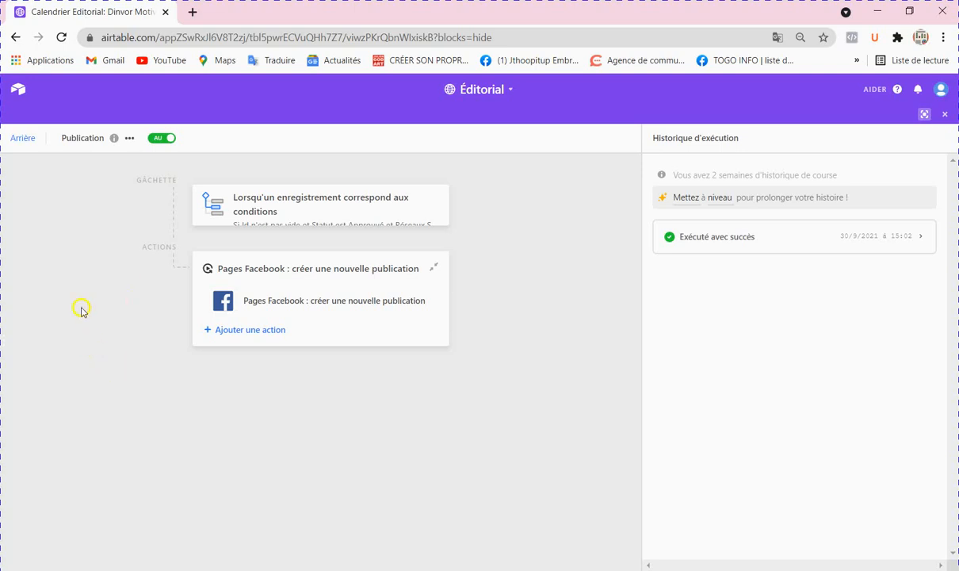
Leave the Éditorial base and return to the Airtable home page listing the workspaces
left_click(14, 93)
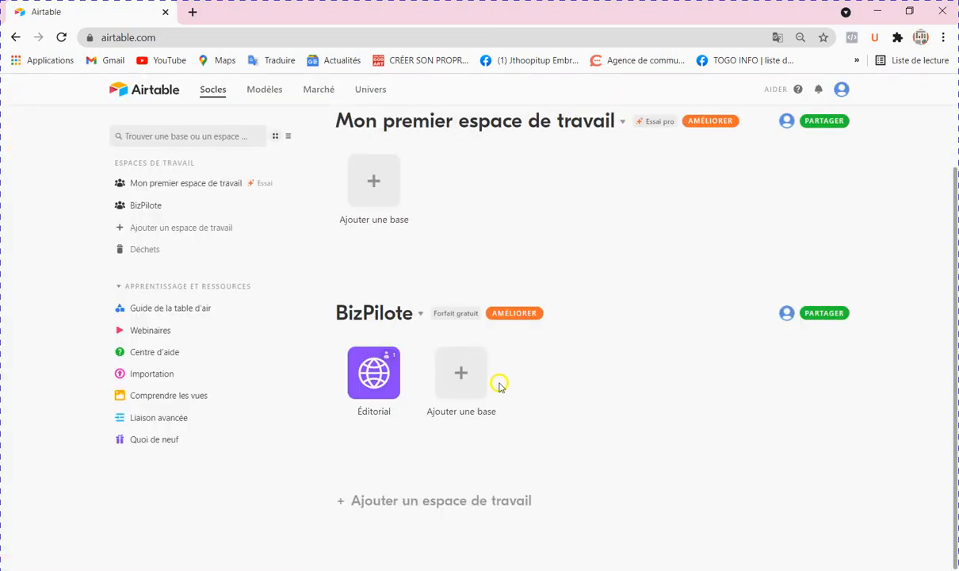
left_click(654, 426)
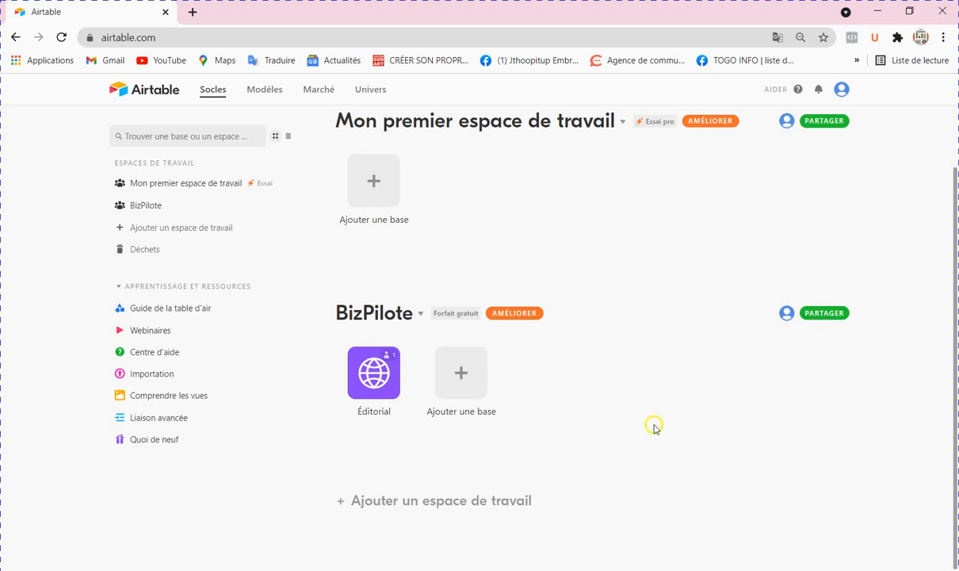